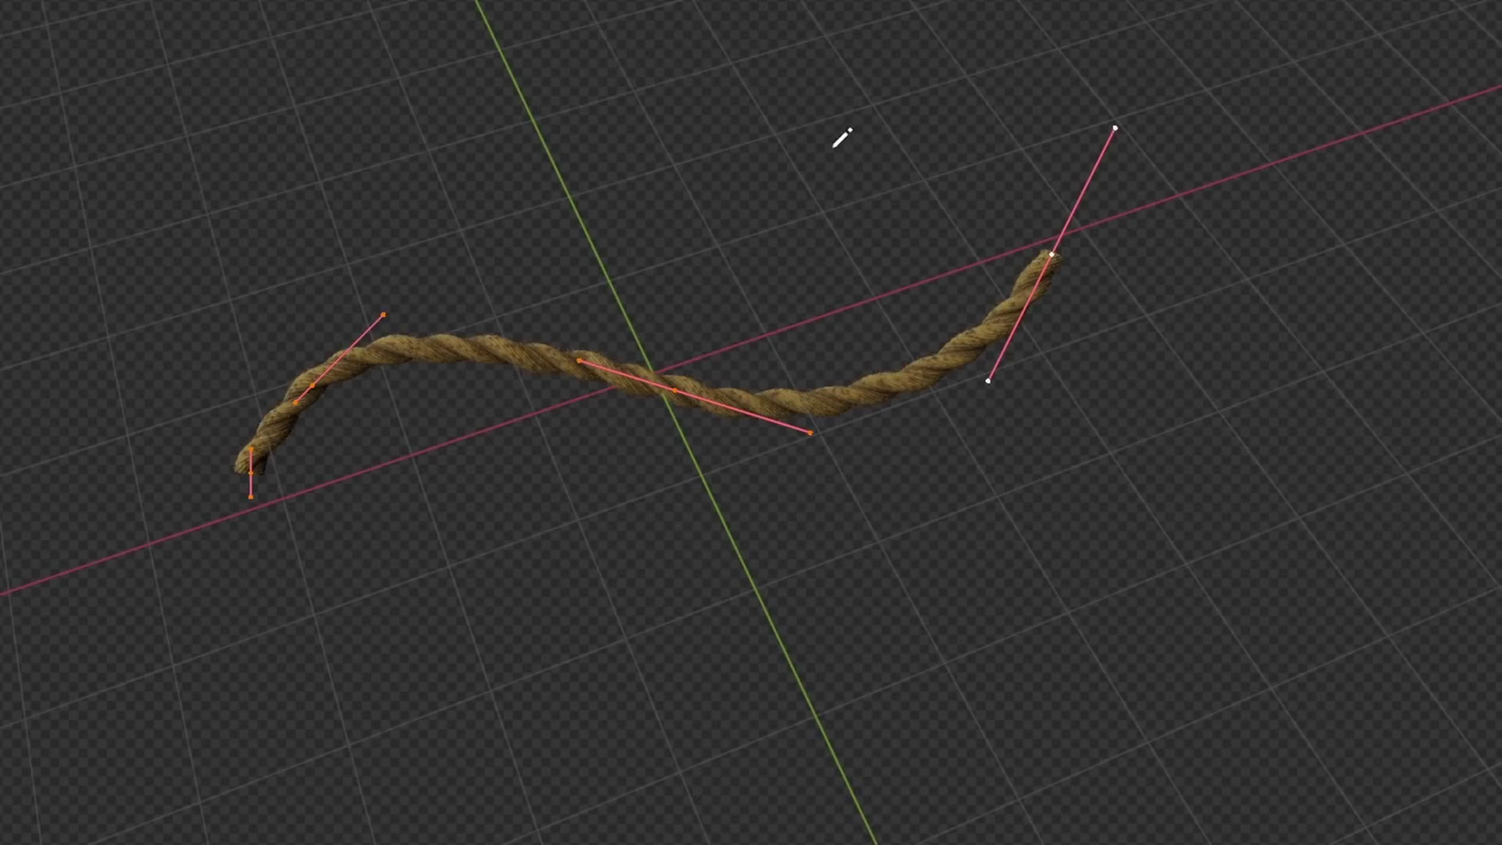
- Draw three more ropes freehand: one crossing the existing rope, one coiled into a spiral, and one wavy rope in the far corner
{"action": "mouse_move", "coordinate": [850, 68]}
{"action": "left_mouse_down"}
{"action": "mouse_move", "coordinate": [662, 149]}
{"action": "mouse_move", "coordinate": [733, 759]}
{"action": "left_mouse_up"}
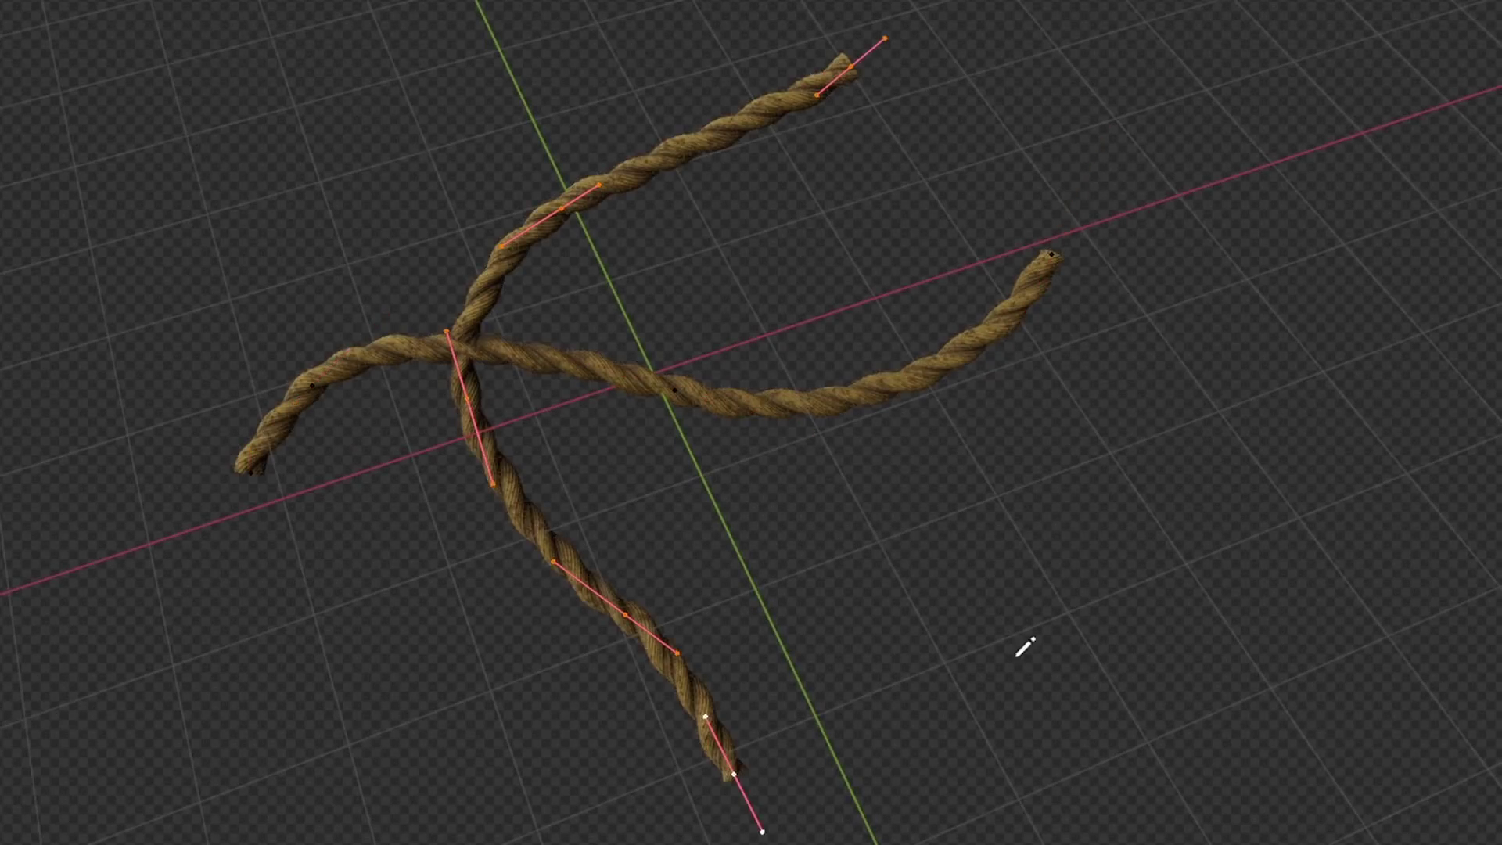
{"action": "mouse_move", "coordinate": [1124, 492]}
{"action": "left_mouse_down"}
{"action": "mouse_move", "coordinate": [1134, 694]}
{"action": "mouse_move", "coordinate": [861, 660]}
{"action": "left_mouse_up"}
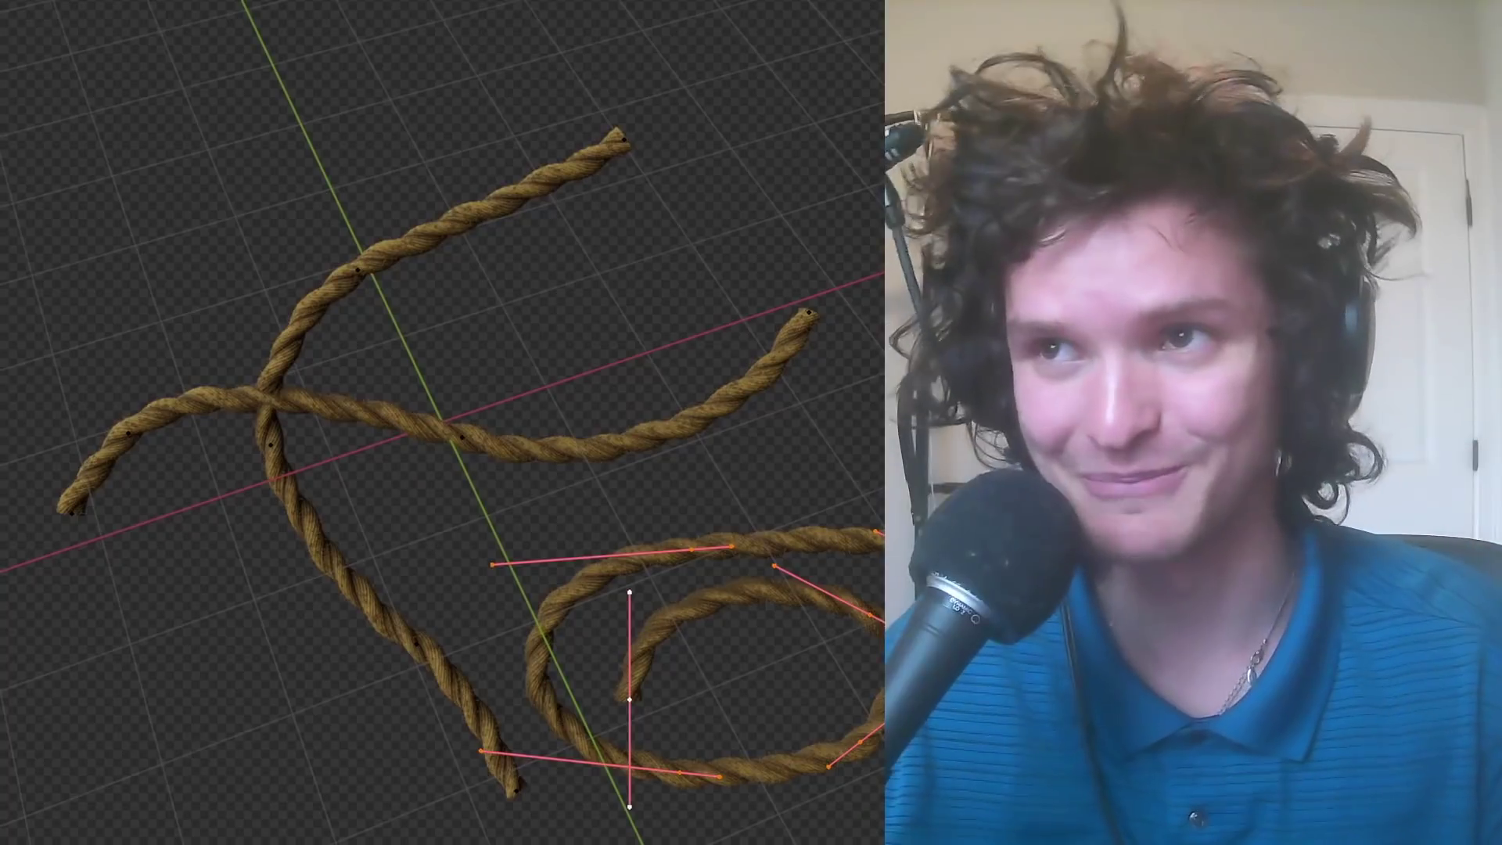
{"action": "mouse_move", "coordinate": [3, 192]}
{"action": "left_mouse_down"}
{"action": "mouse_move", "coordinate": [245, 151]}
{"action": "mouse_move", "coordinate": [321, 121]}
{"action": "left_mouse_up"}
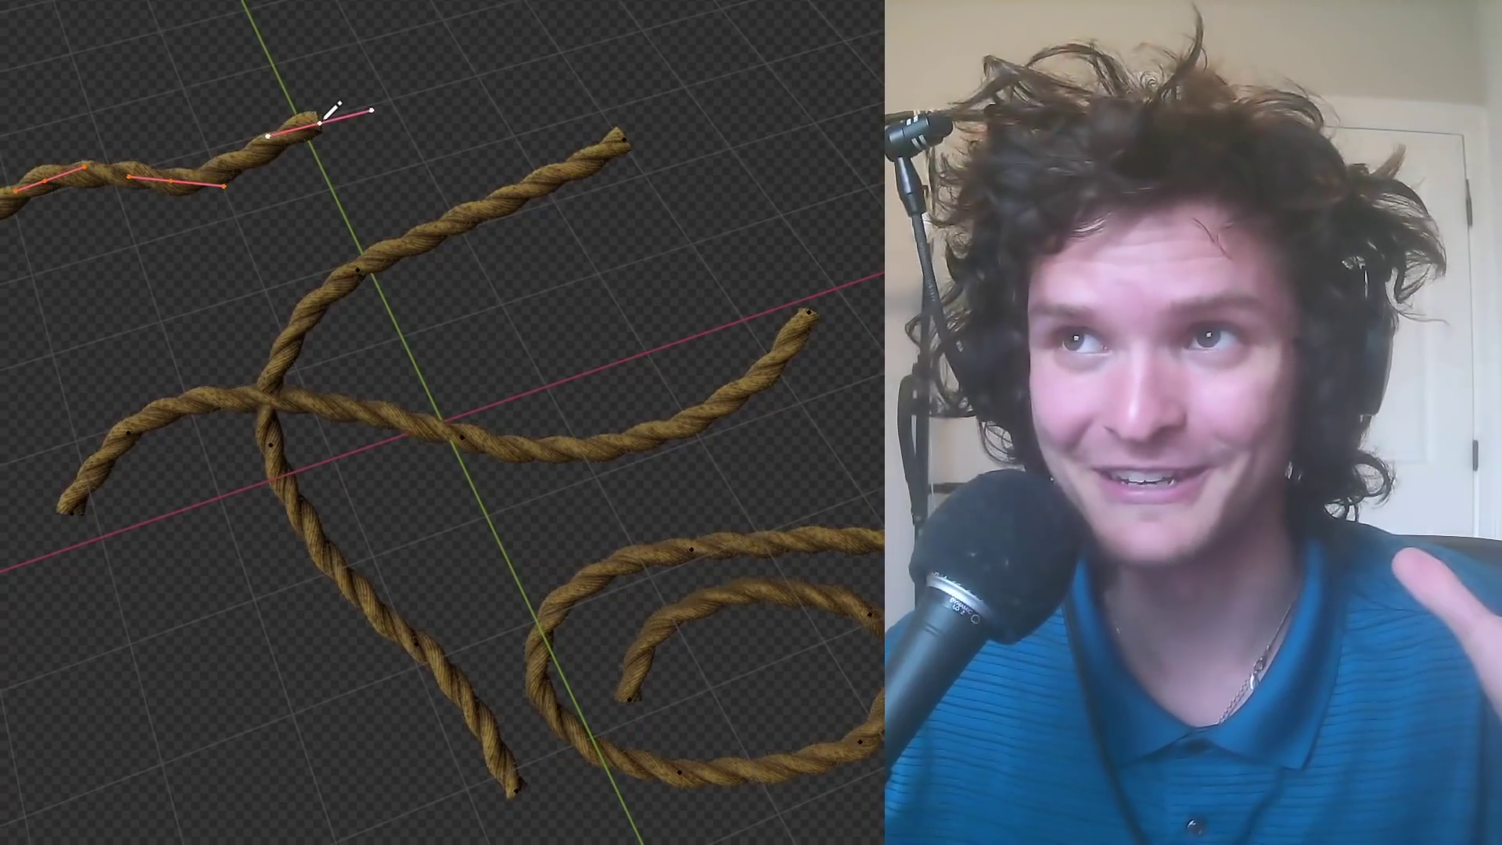
- Extrude the end point of the last drawn rope across the crossing rope, and rotate and scale the new end point
{"action": "key", "text": "e"}
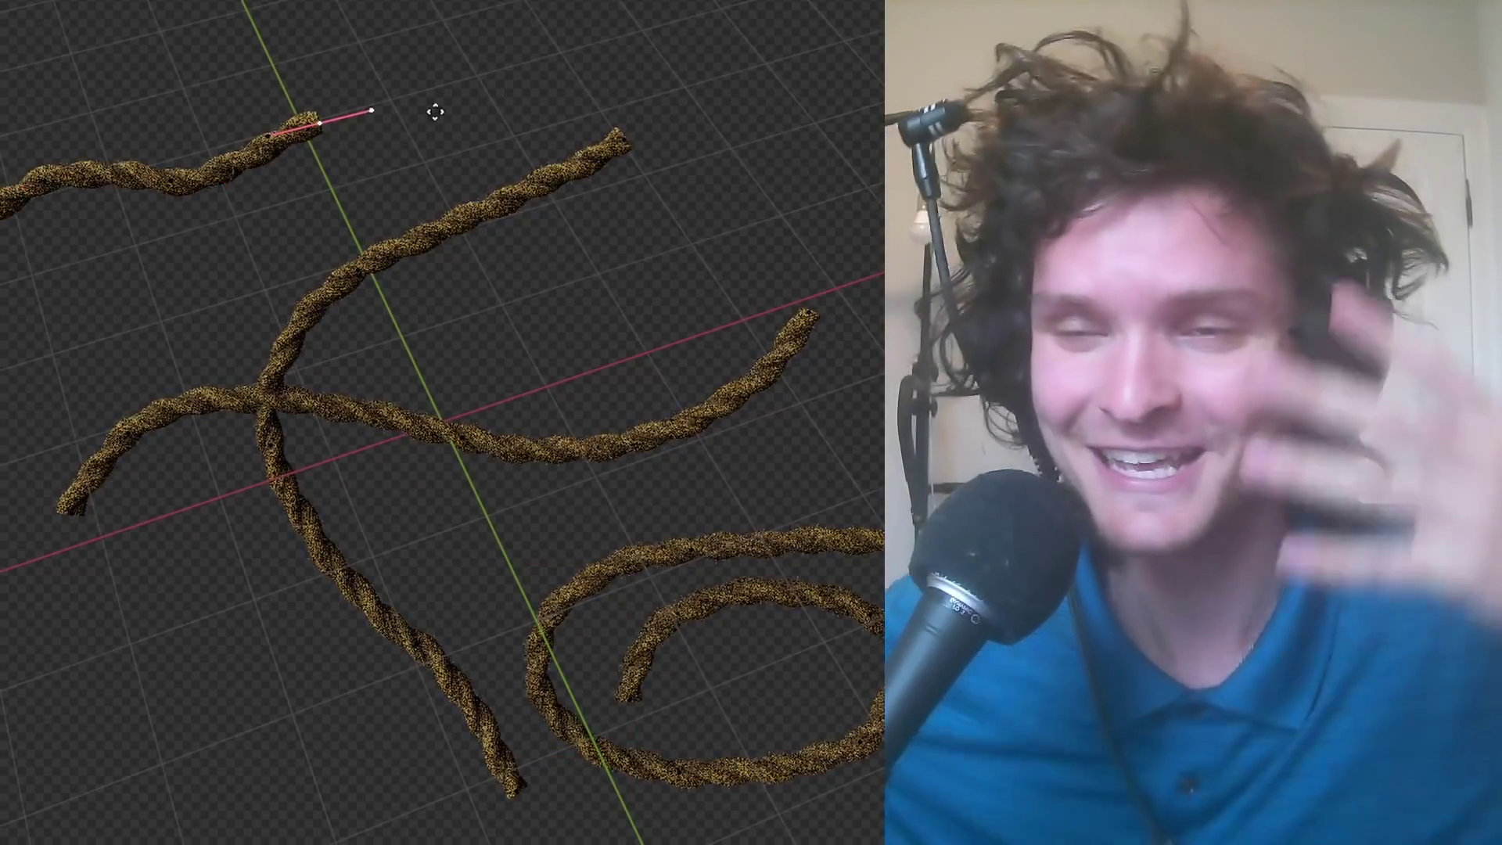
{"action": "left_click", "coordinate": [714, 383]}
{"action": "key", "text": "r"}
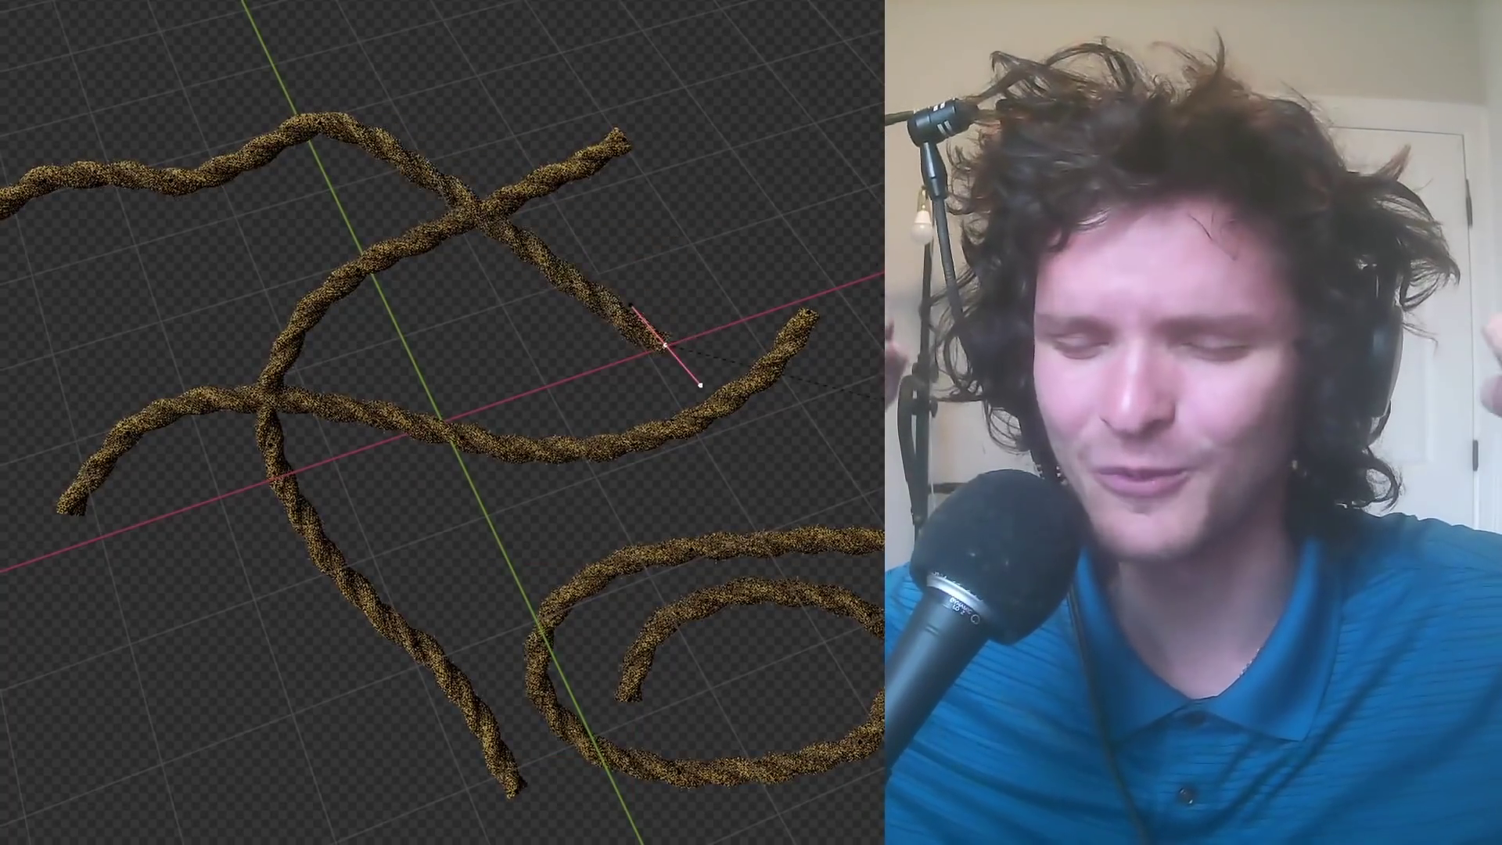
{"action": "left_click", "coordinate": [779, 461]}
{"action": "key", "text": "s"}
{"action": "left_click", "coordinate": [1017, 696]}
{"action": "scroll", "coordinate": [603, 268], "scroll_direction": "up", "scroll_amount": 6}
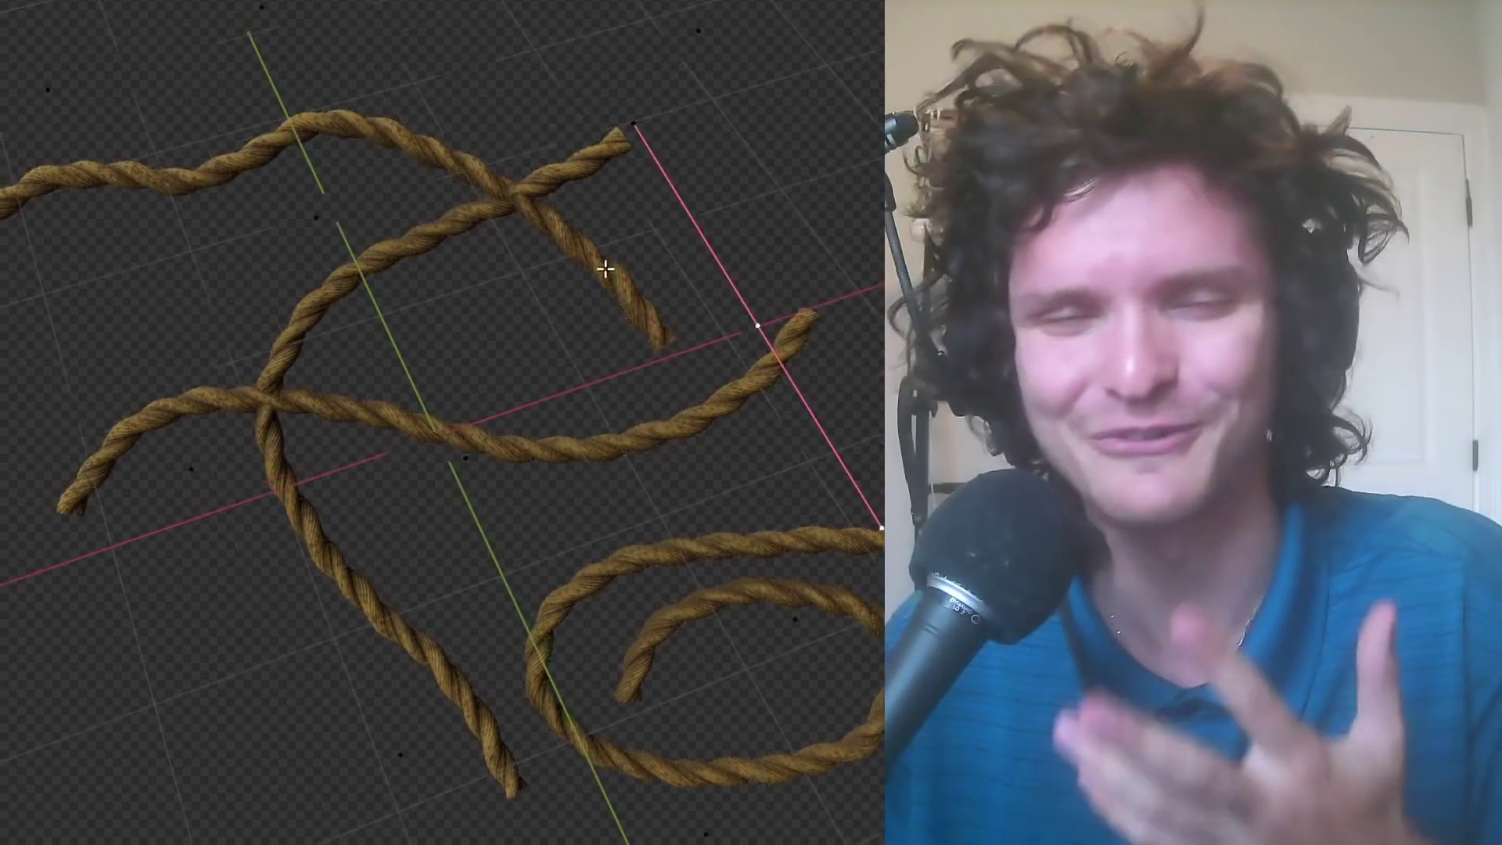
{"action": "middle_click_drag", "start_coordinate": [595, 352], "coordinate": [654, 285]}
{"action": "scroll", "coordinate": [654, 285], "scroll_direction": "down", "scroll_amount": 5}
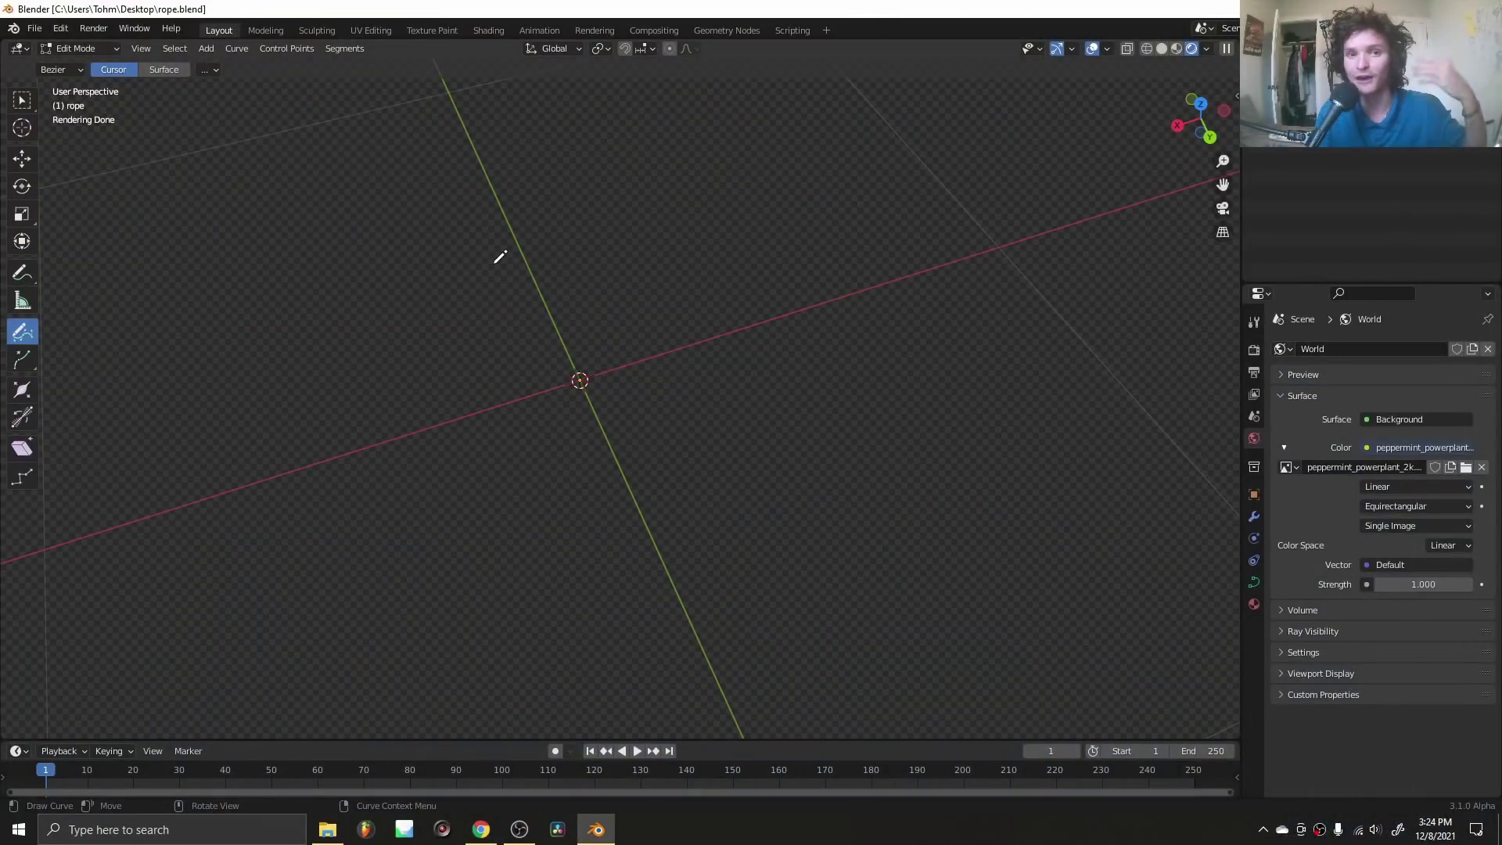
- Draw three ropes freehand on the empty grid: a large S-shape, a gentle wave and a spiral
{"action": "mouse_move", "coordinate": [881, 224]}
{"action": "left_mouse_down"}
{"action": "mouse_move", "coordinate": [510, 355]}
{"action": "mouse_move", "coordinate": [190, 295]}
{"action": "left_mouse_up"}
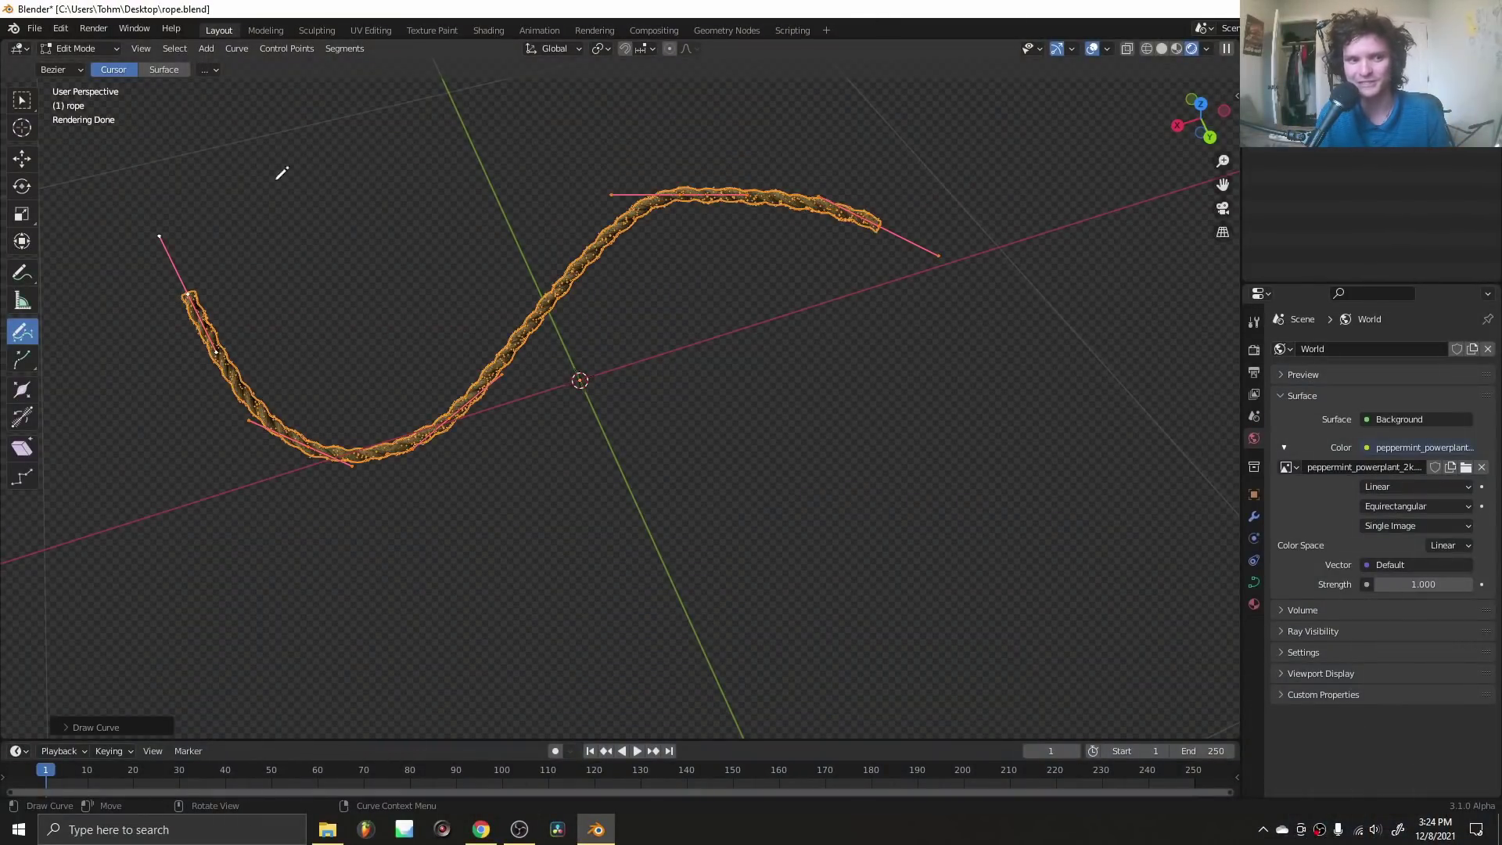
{"action": "mouse_move", "coordinate": [927, 460]}
{"action": "left_mouse_down"}
{"action": "mouse_move", "coordinate": [736, 434]}
{"action": "mouse_move", "coordinate": [388, 574]}
{"action": "left_mouse_up"}
{"action": "mouse_move", "coordinate": [290, 189]}
{"action": "left_mouse_down"}
{"action": "mouse_move", "coordinate": [522, 170]}
{"action": "mouse_move", "coordinate": [410, 167]}
{"action": "mouse_move", "coordinate": [464, 197]}
{"action": "left_mouse_up"}
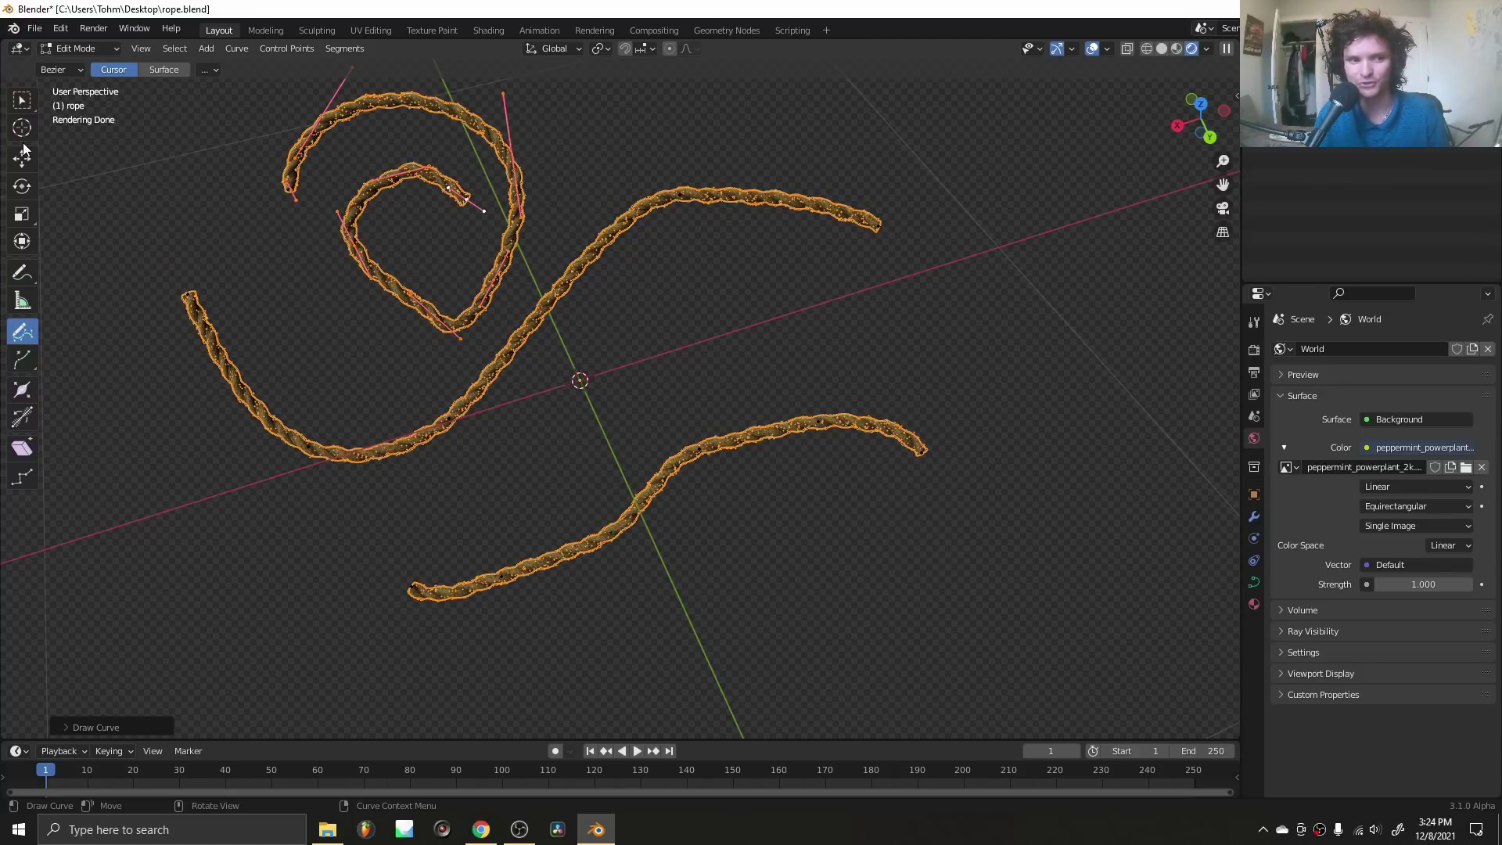
- Try to move the spiral rope's outer control point outward, and undo the move
{"action": "left_click", "coordinate": [21, 100]}
{"action": "left_click_drag", "start_coordinate": [489, 197], "coordinate": [531, 147]}
{"action": "key", "text": "g"}
{"action": "left_click", "coordinate": [635, 115]}
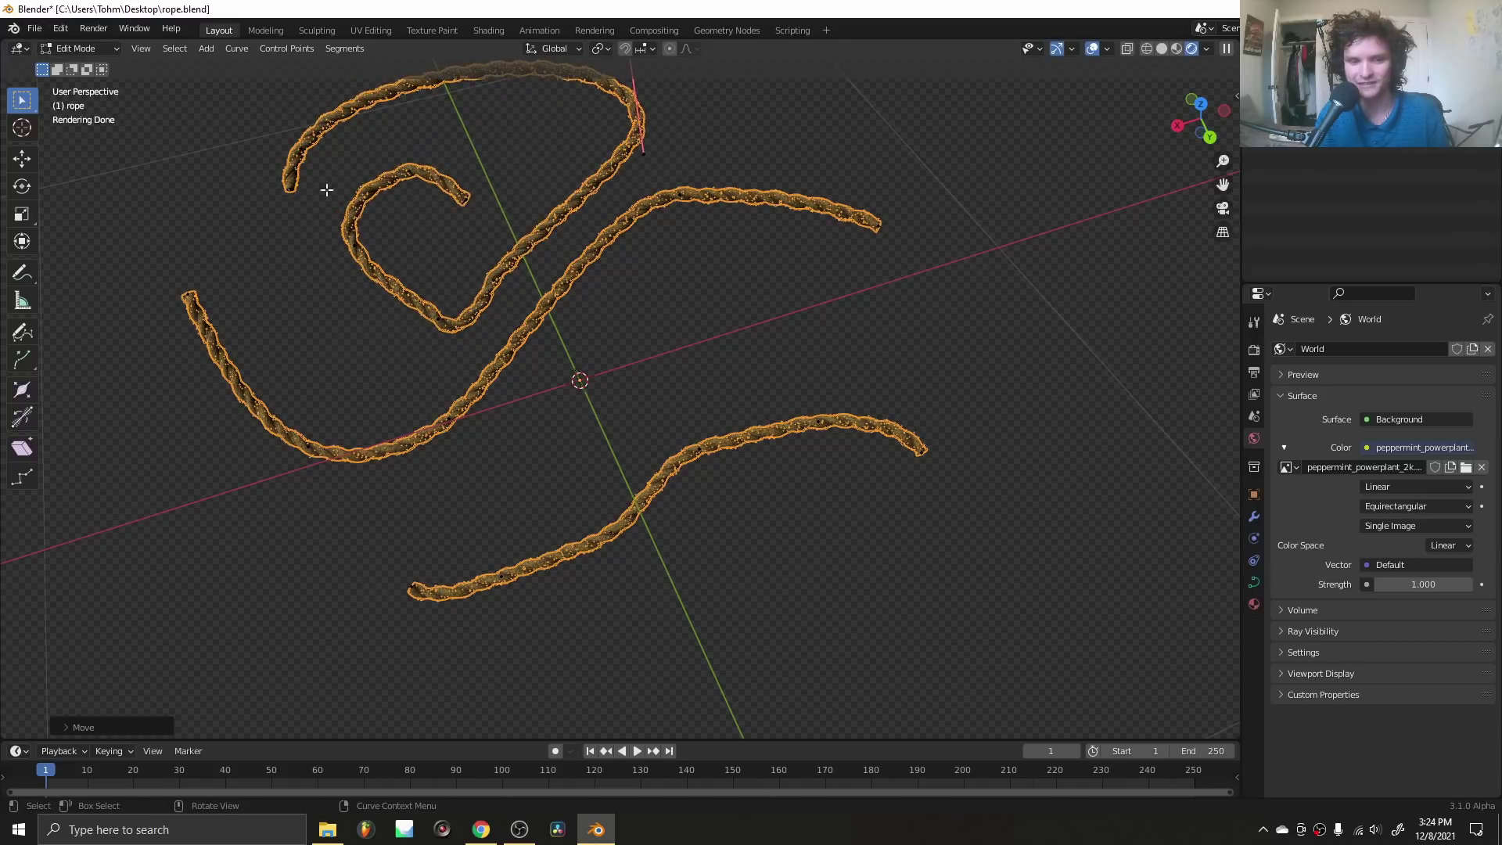
{"action": "key", "text": "ctrl+z"}
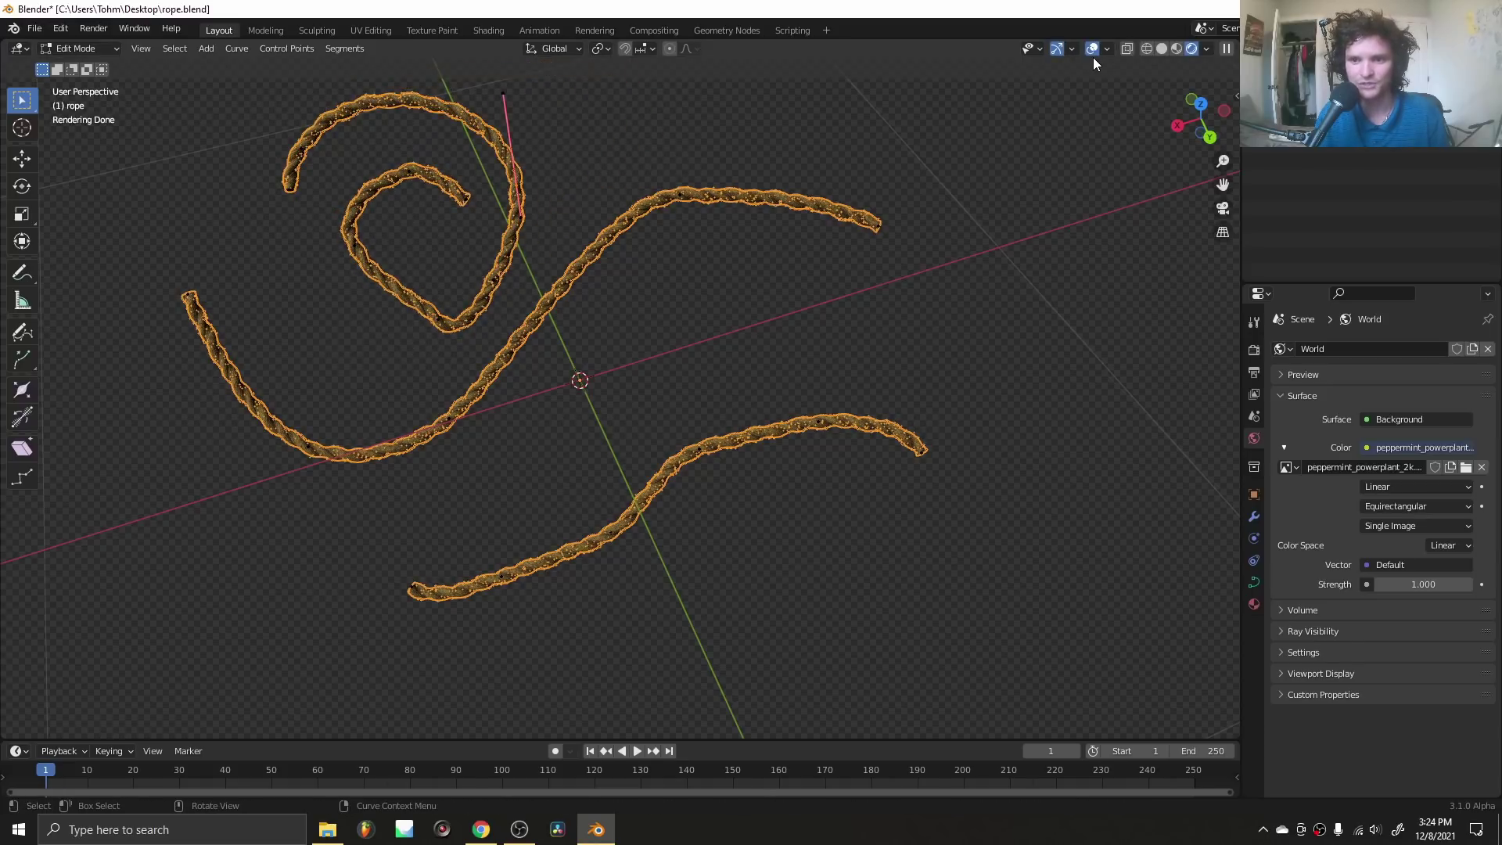
- Hide the viewport overlays and examine the rope's twist and fibre details up close
{"action": "left_click", "coordinate": [1094, 50]}
{"action": "scroll", "coordinate": [608, 312], "scroll_direction": "up", "scroll_amount": 5}
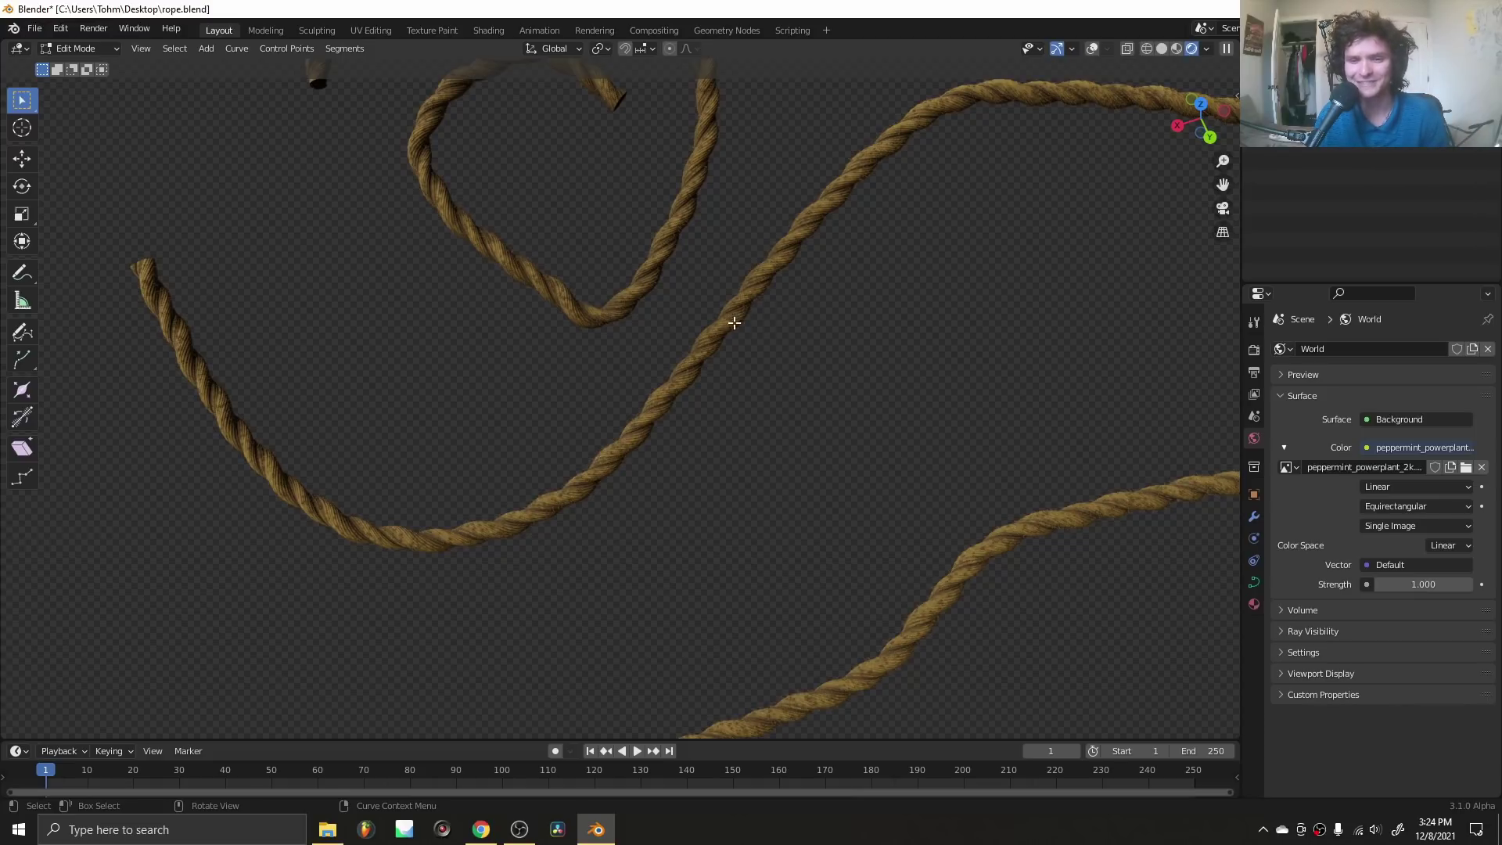
{"action": "middle_click_drag", "start_coordinate": [734, 323], "coordinate": [828, 190]}
{"action": "scroll", "coordinate": [759, 391], "scroll_direction": "up", "scroll_amount": 6}
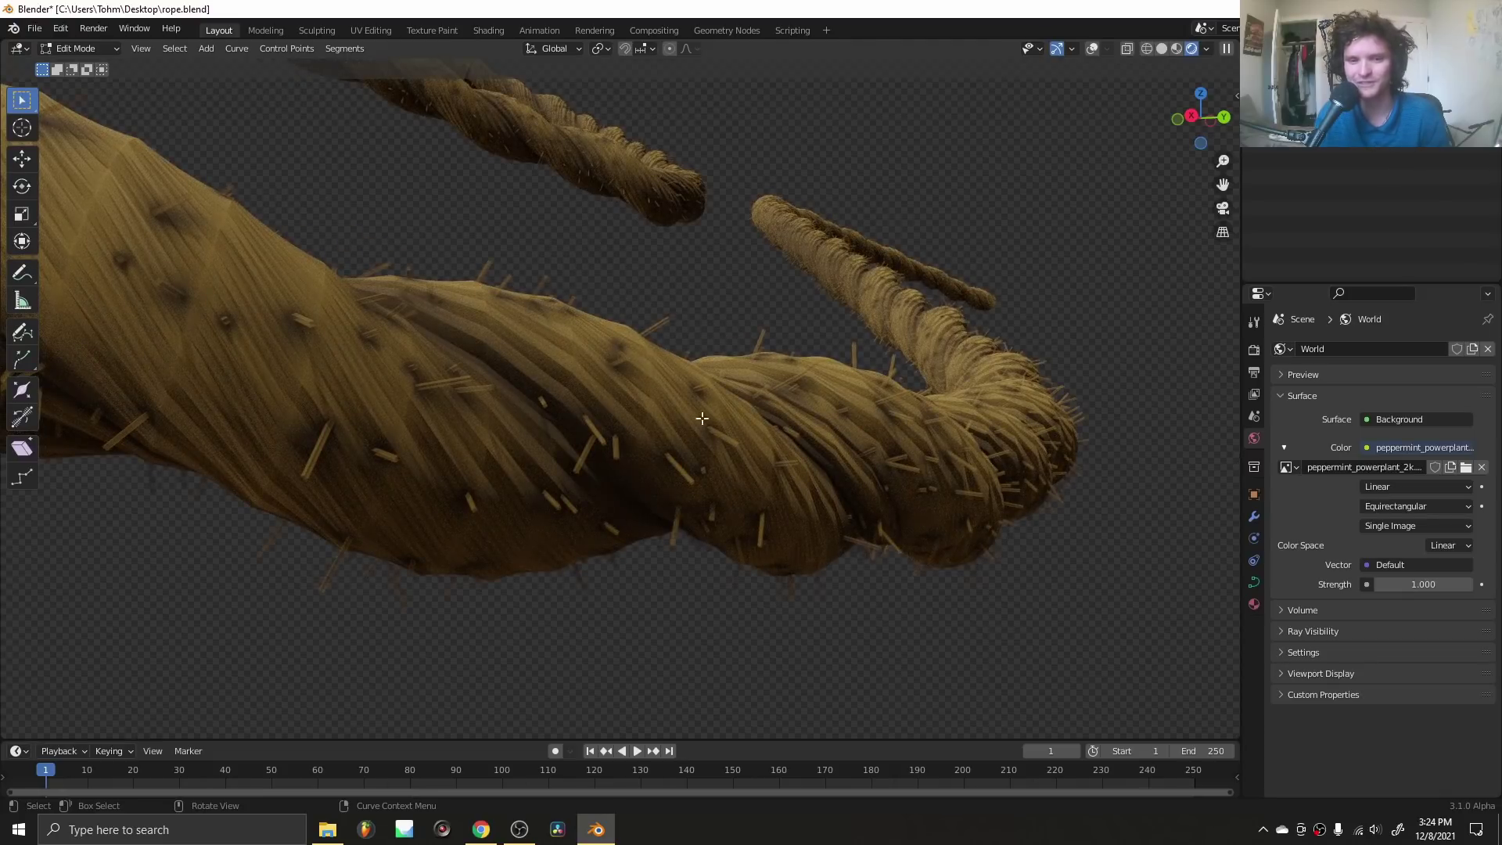
{"action": "scroll", "coordinate": [709, 336], "scroll_direction": "down", "scroll_amount": 8}
{"action": "middle_click_drag", "start_coordinate": [708, 335], "coordinate": [574, 386]}
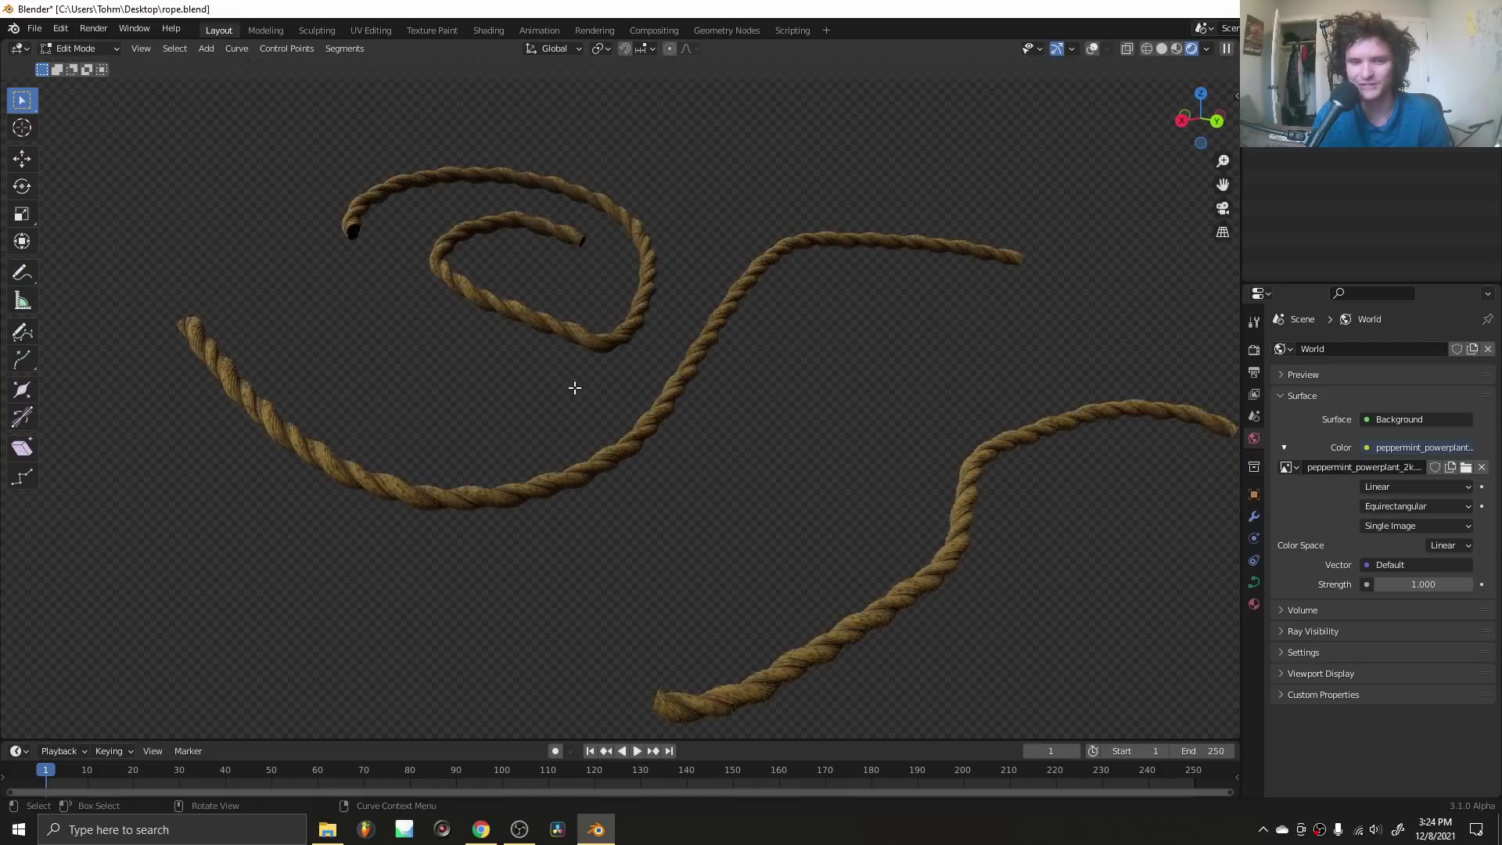
{"action": "scroll", "coordinate": [567, 367], "scroll_direction": "down", "scroll_amount": 1}
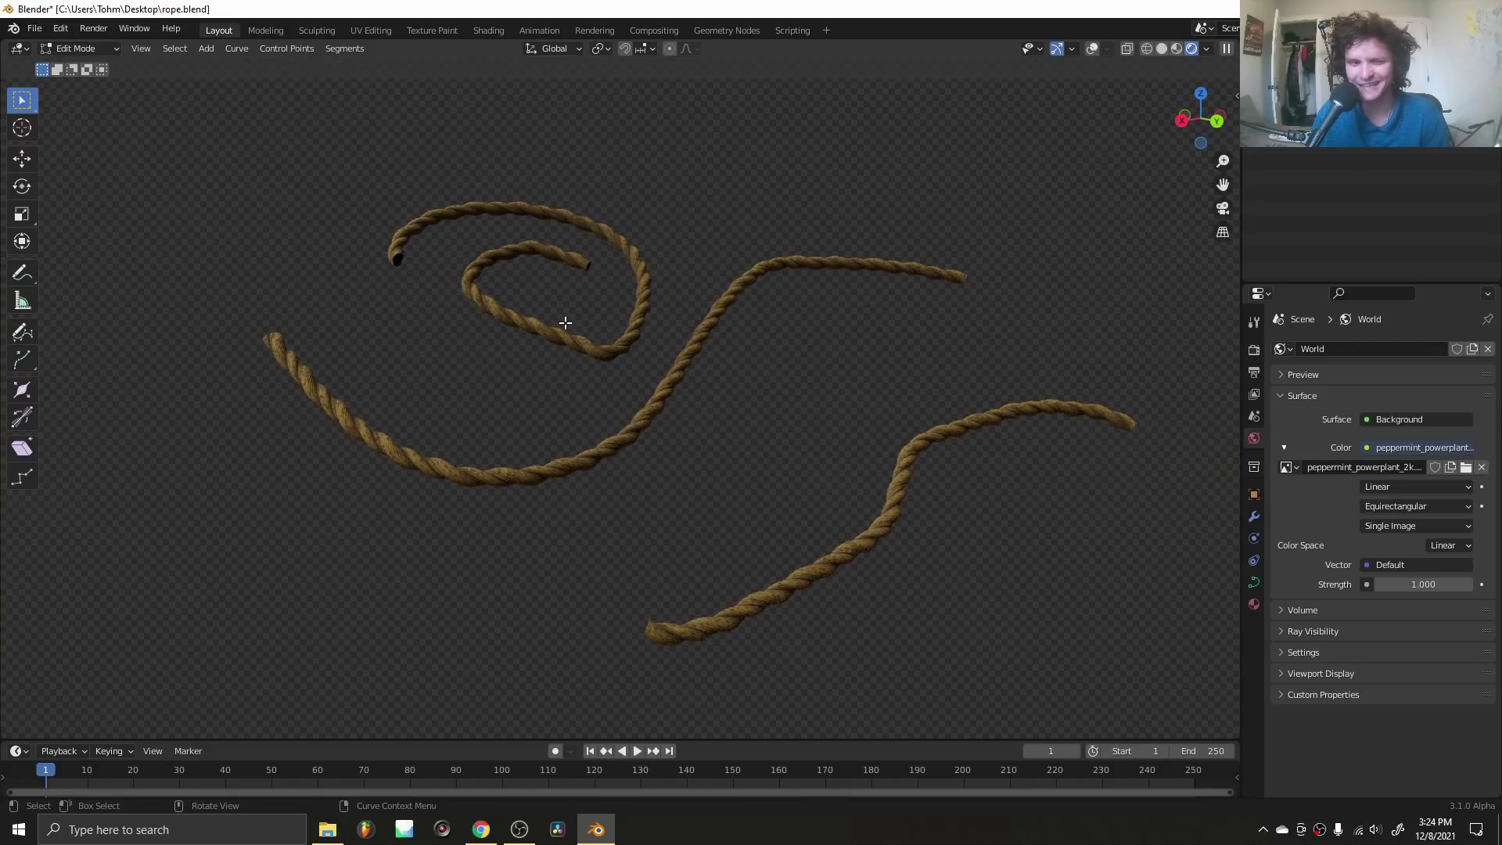
- Draw two more ropes freehand, one arching over into the spiral and one diagonal across the S-shaped rope
{"action": "left_click", "coordinate": [22, 332]}
{"action": "mouse_move", "coordinate": [186, 262]}
{"action": "left_mouse_down"}
{"action": "mouse_move", "coordinate": [252, 208]}
{"action": "mouse_move", "coordinate": [465, 286]}
{"action": "left_mouse_up"}
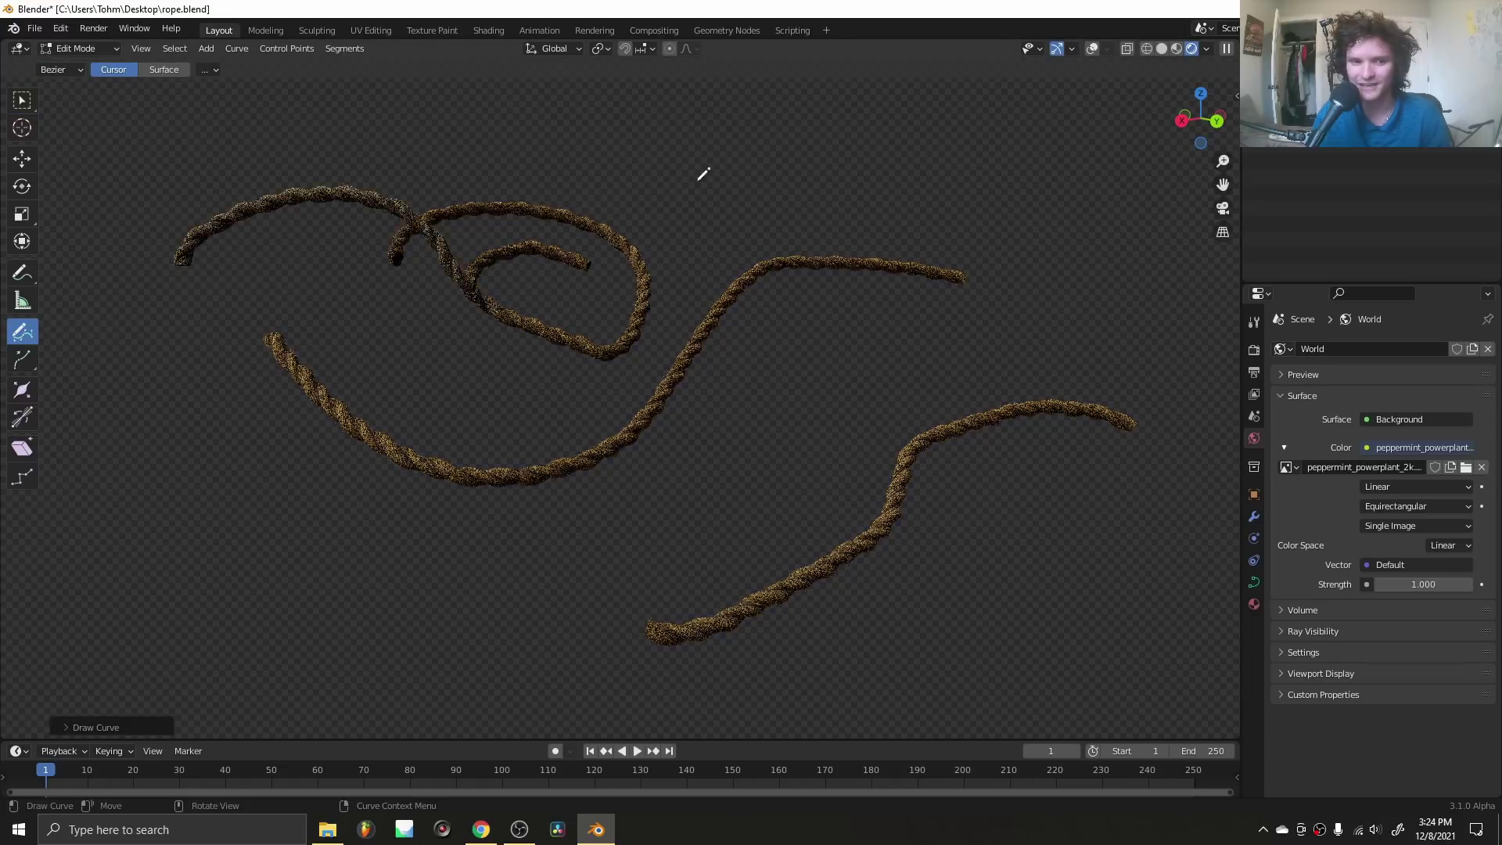
{"action": "left_click_drag", "start_coordinate": [712, 145], "coordinate": [988, 296]}
{"action": "middle_click_drag", "start_coordinate": [949, 297], "coordinate": [831, 328]}
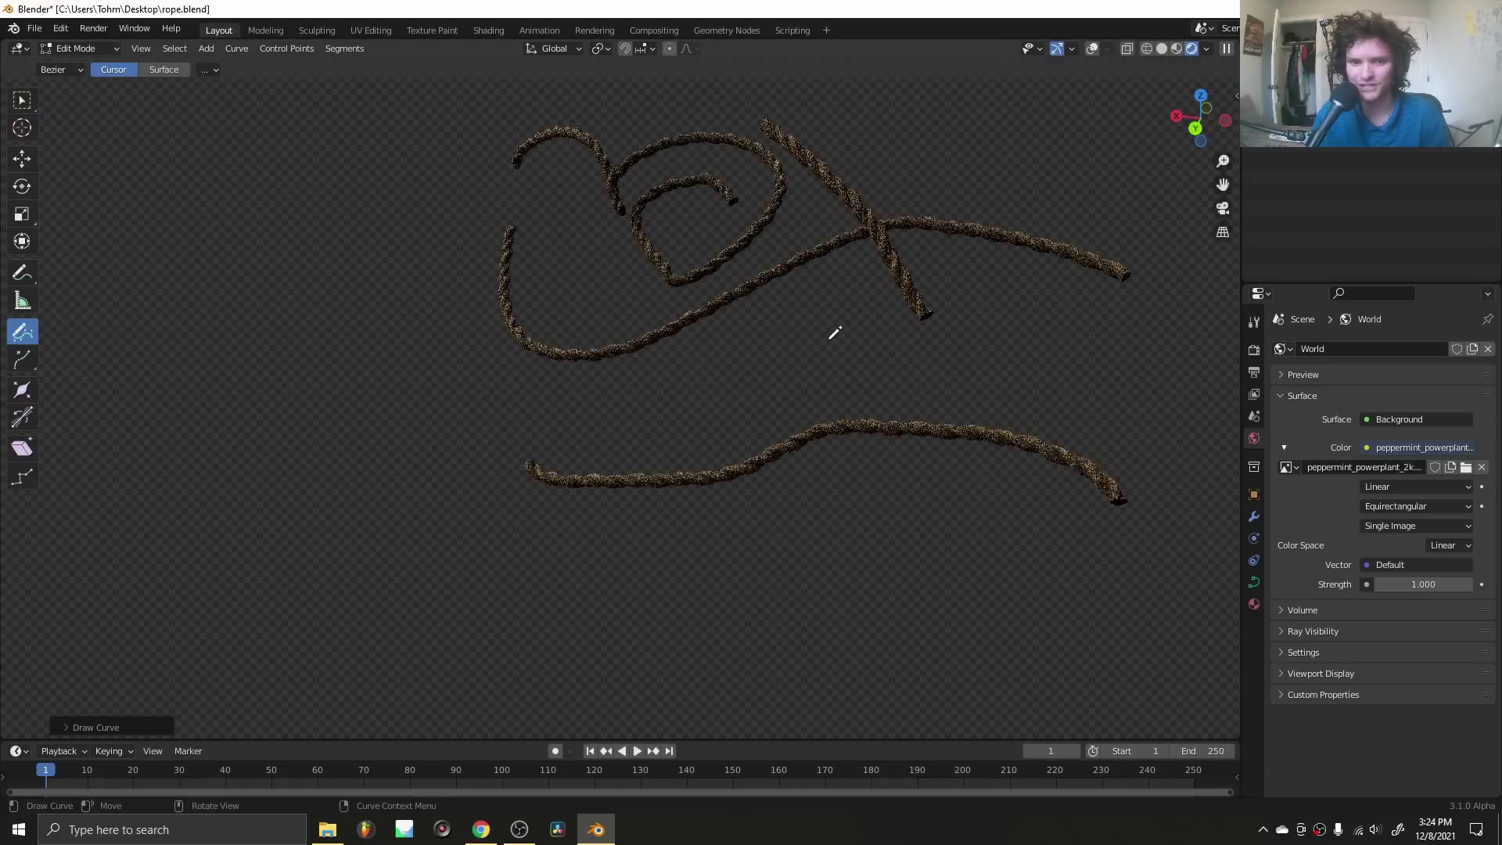
- Start a new default scene without saving the changes to rope.blend
{"action": "key", "text": "ctrl+n"}
{"action": "left_click", "coordinate": [828, 336]}
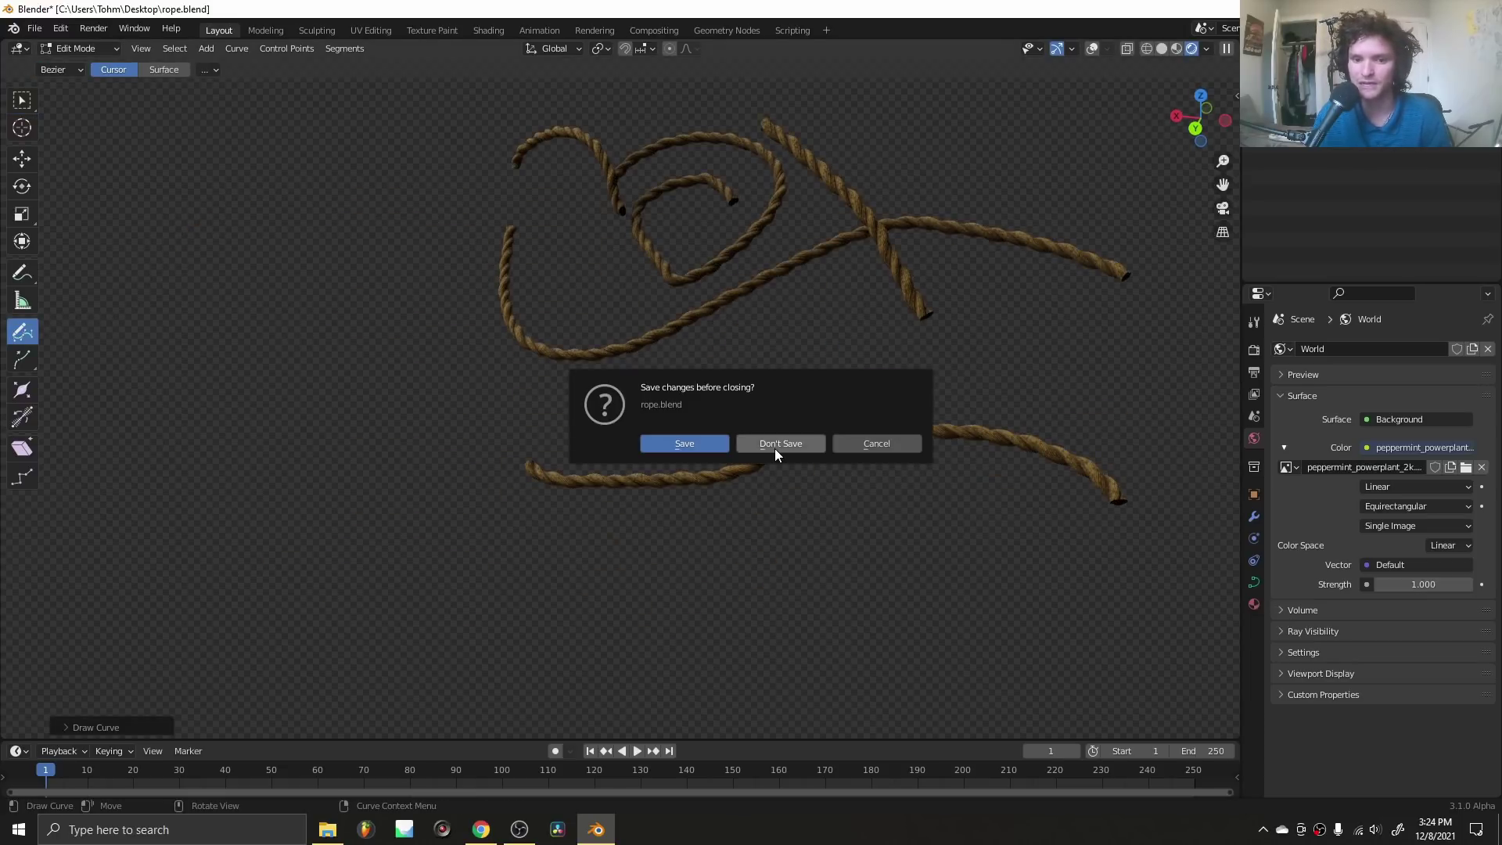
{"action": "left_click", "coordinate": [775, 448]}
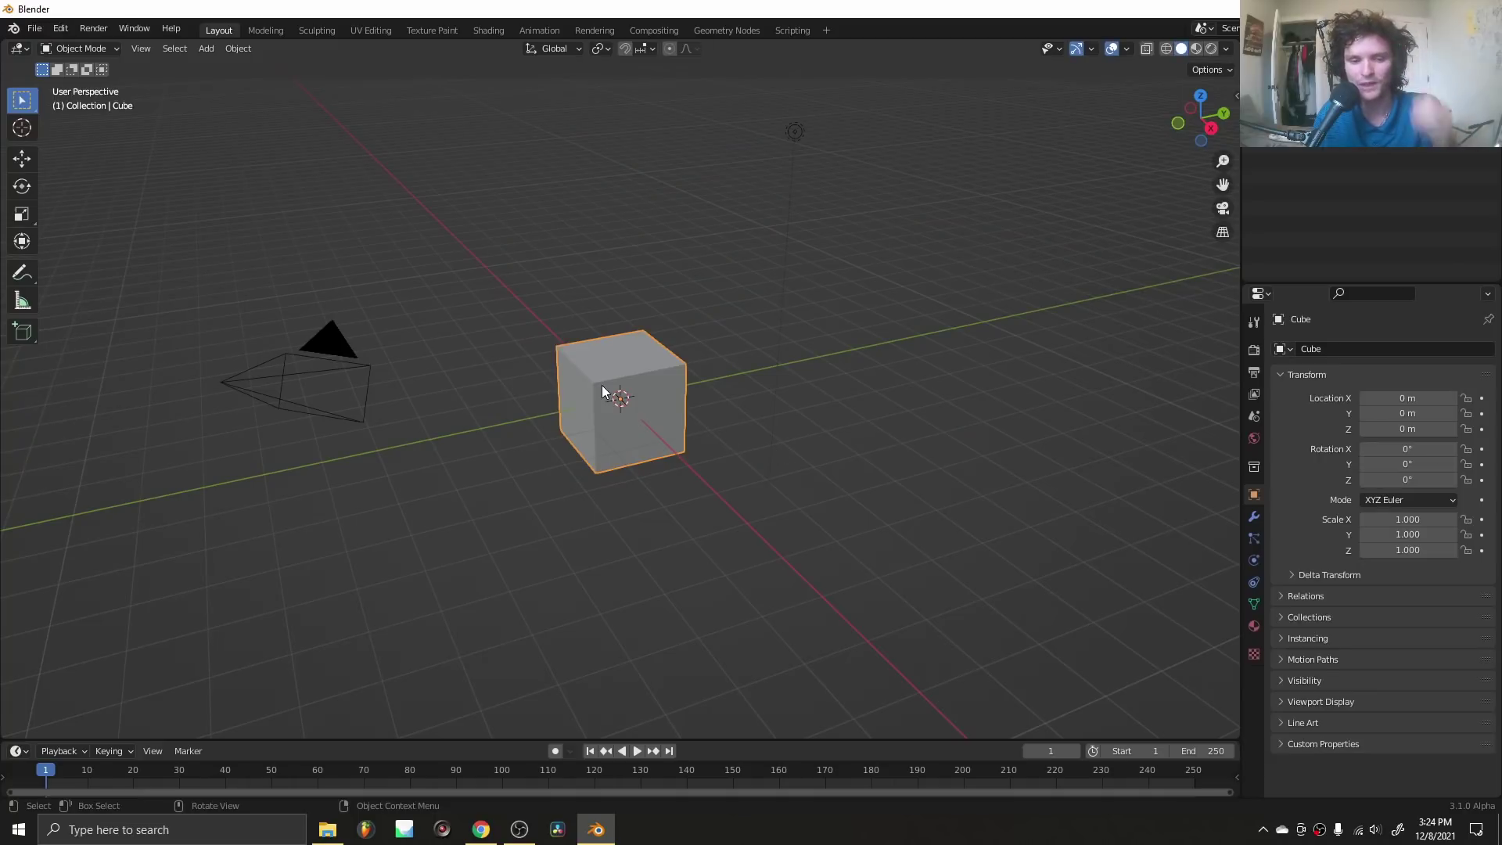
{"action": "key", "text": "q"}
{"action": "left_click", "coordinate": [593, 366]}
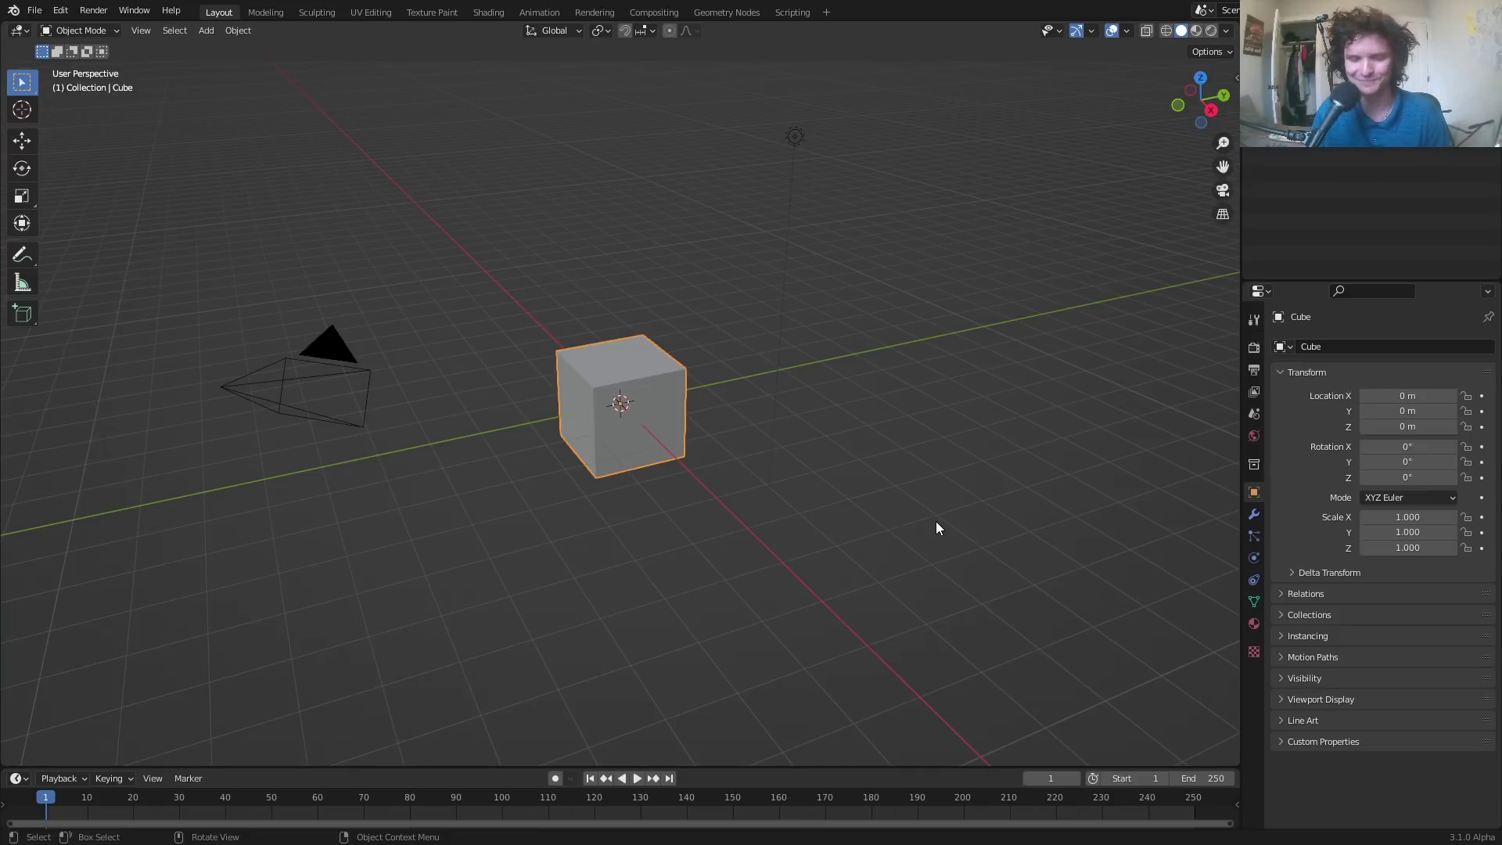
- Switch to the Geometry Nodes workspace and try a new node tree on the default cube, undoing it
{"action": "scroll", "coordinate": [636, 358], "scroll_direction": "up", "scroll_amount": 1}
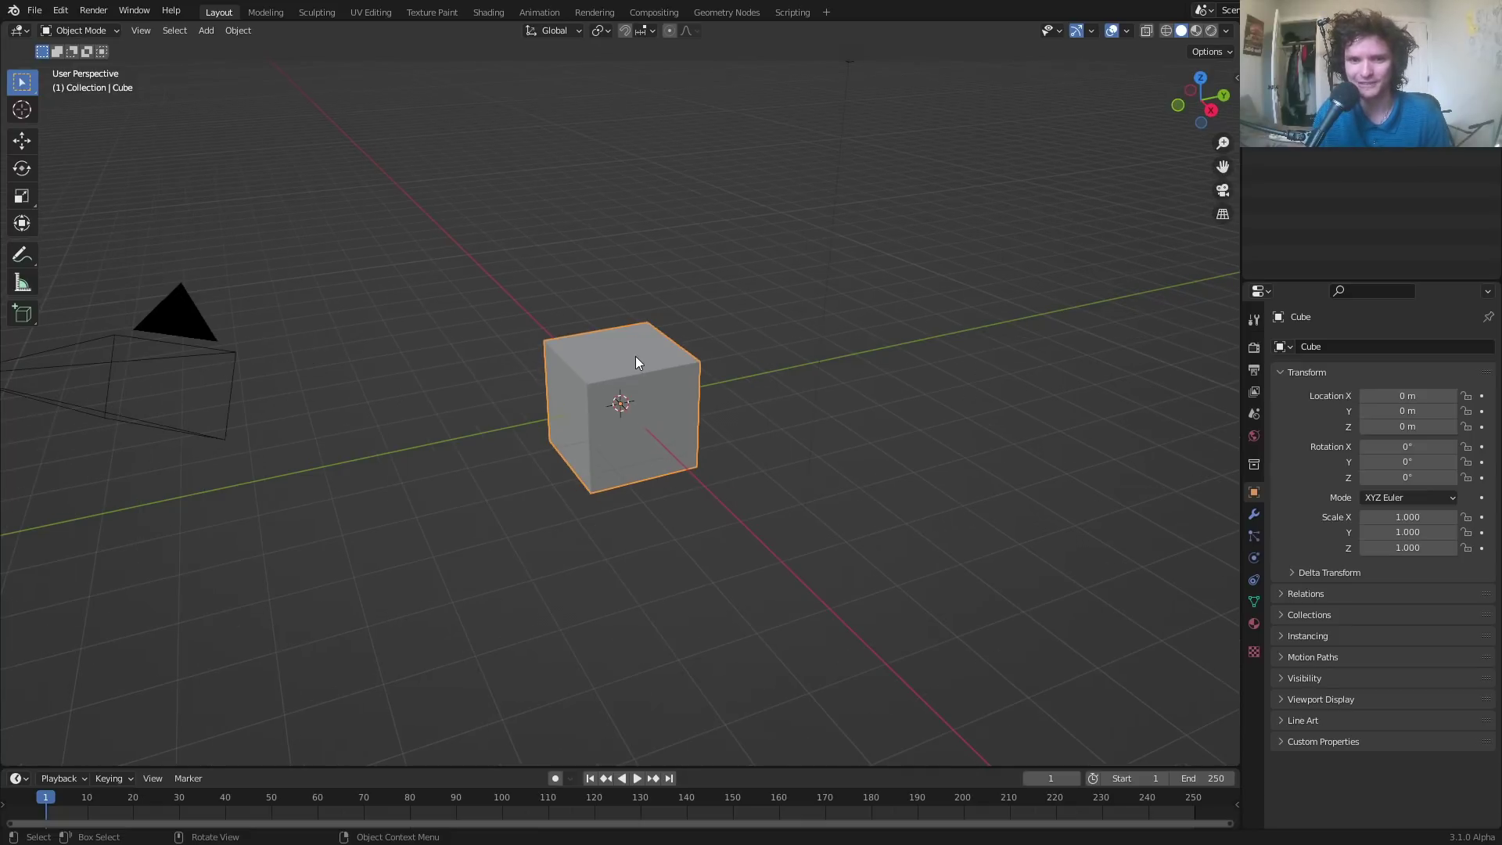
{"action": "left_click", "coordinate": [723, 13]}
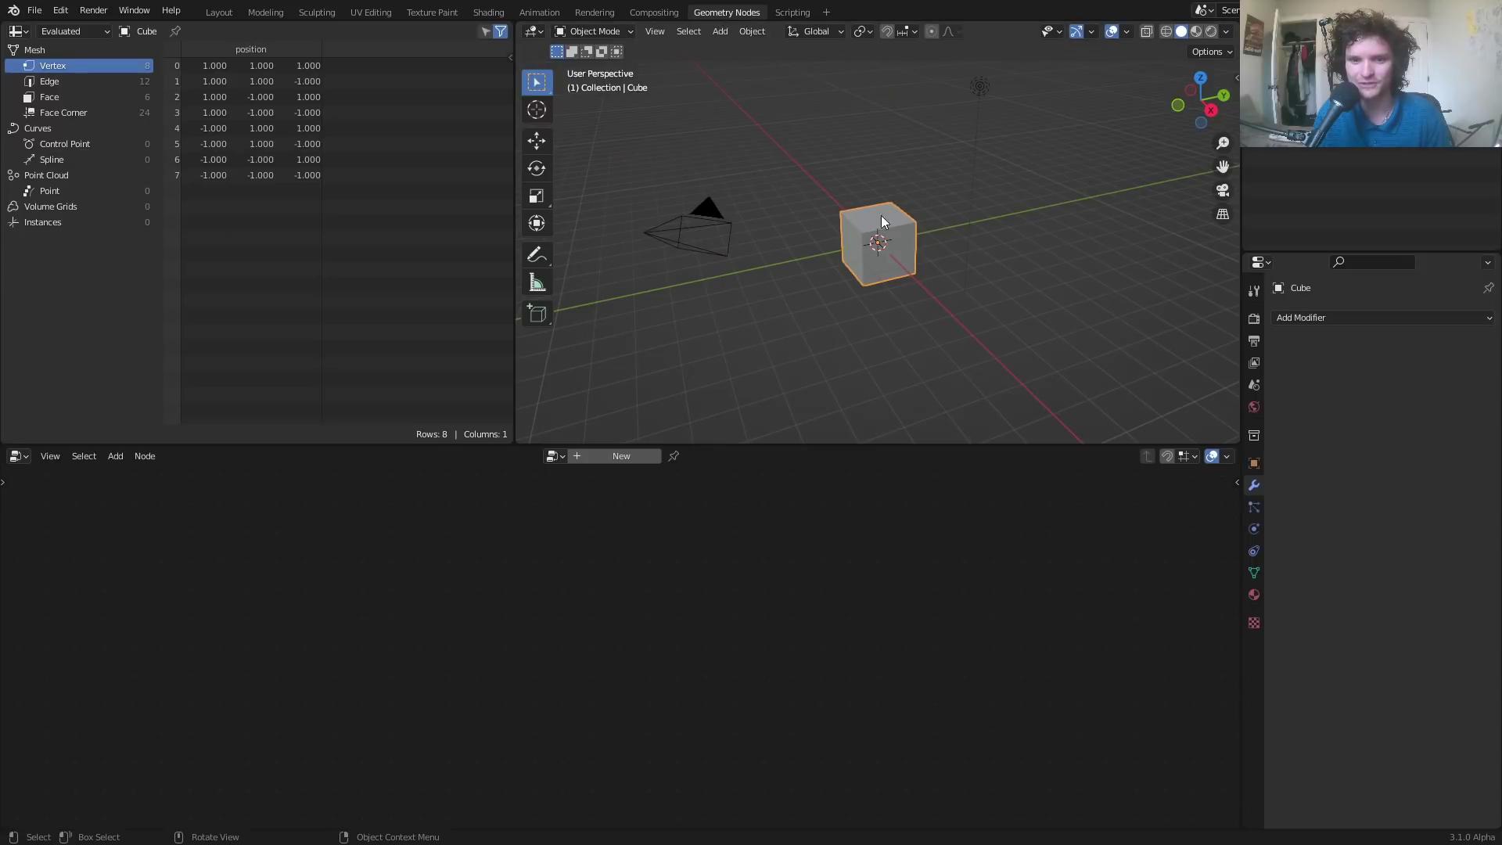
{"action": "left_click", "coordinate": [622, 456]}
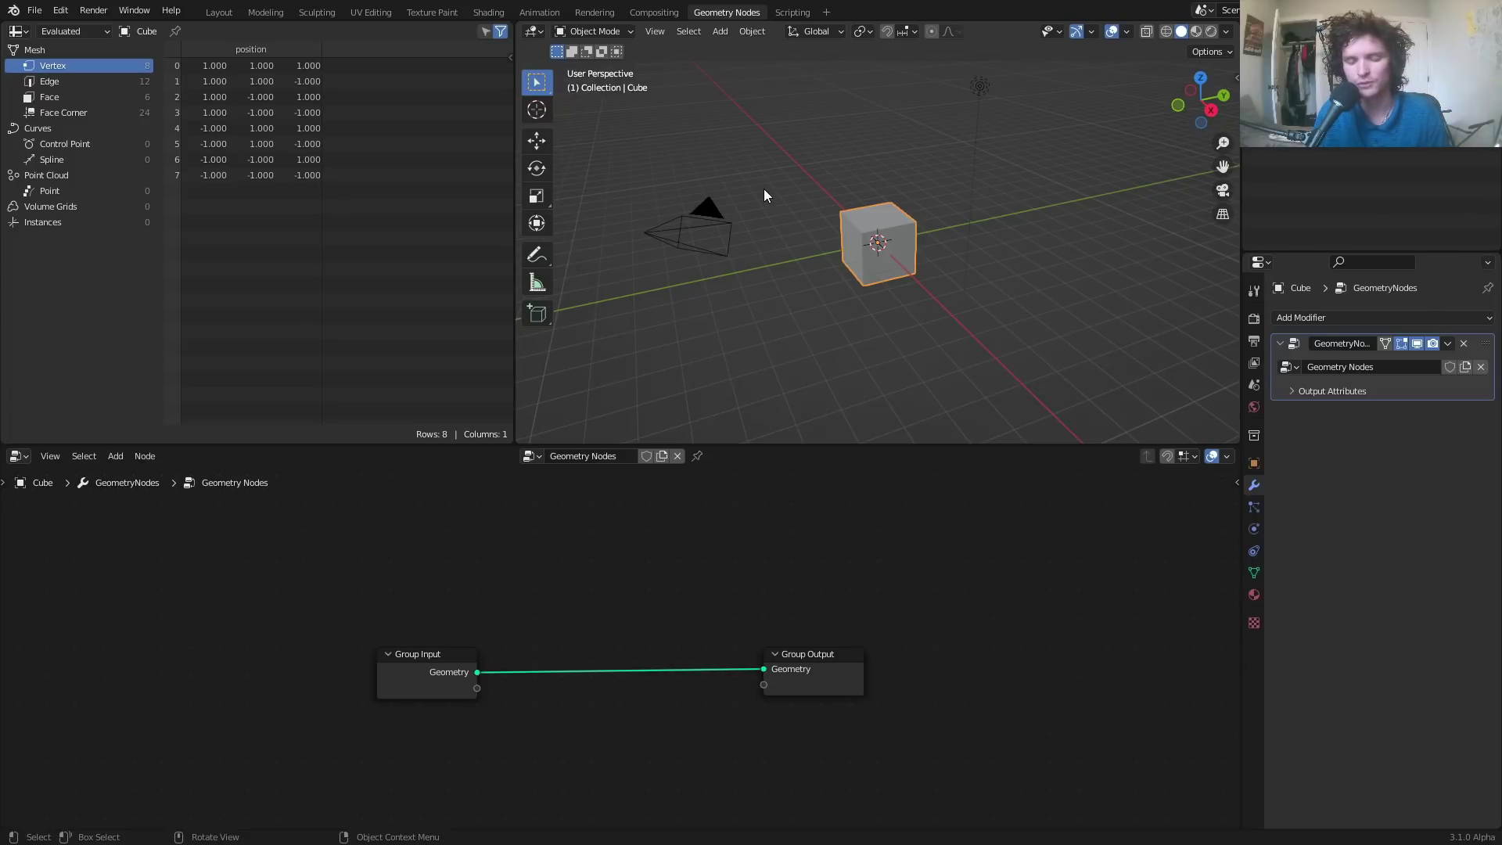
{"action": "key", "text": "ctrl+z"}
- Delete the default cube and add a Bezier curve in its place
{"action": "key", "text": "a"}
{"action": "key", "text": "x"}
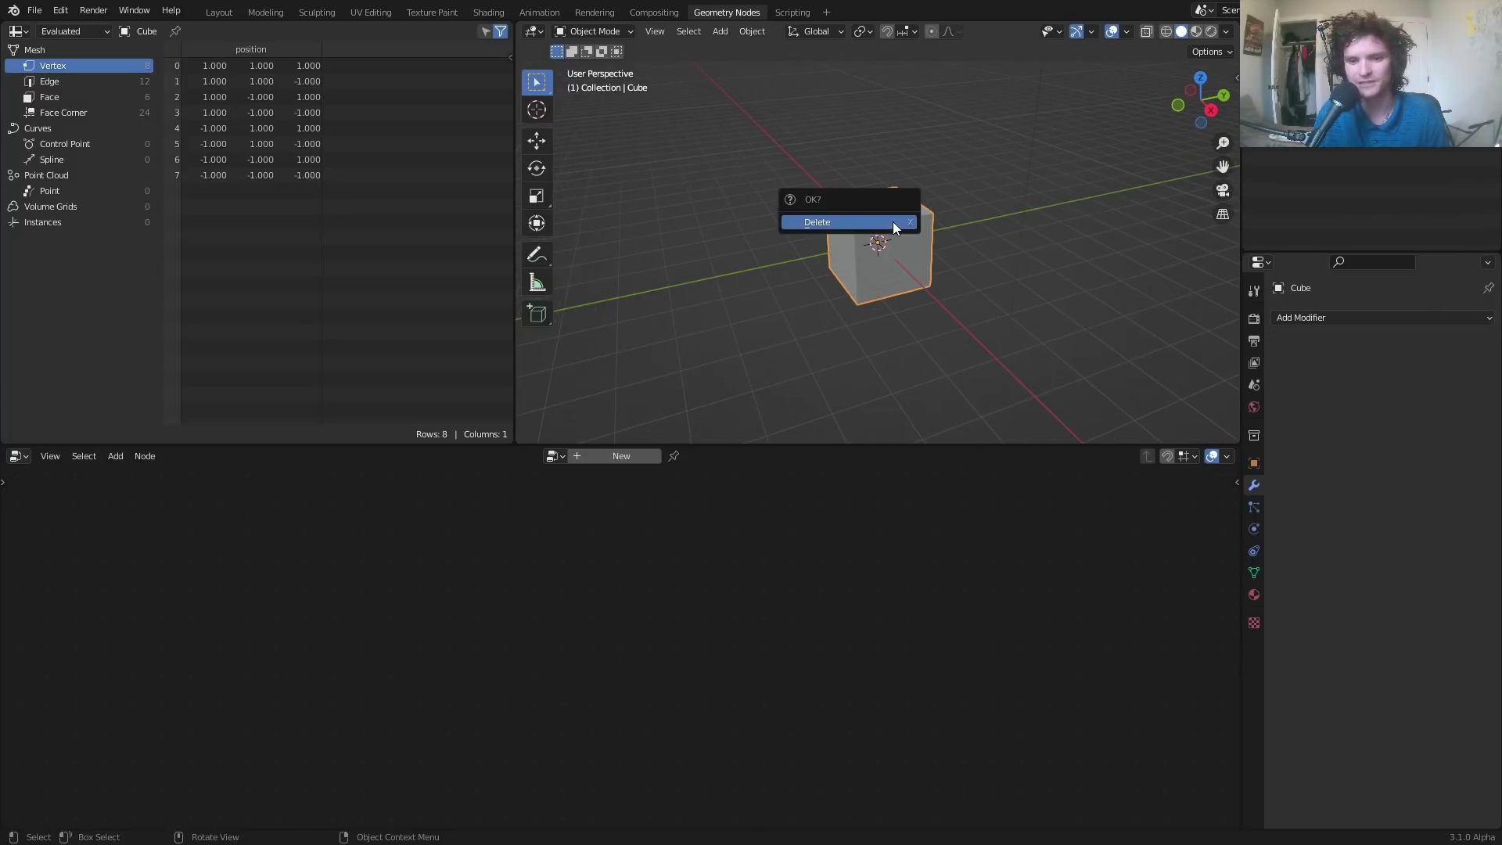
{"action": "left_click", "coordinate": [893, 222]}
{"action": "key", "text": "shift+a"}
{"action": "mouse_move", "coordinate": [876, 234]}
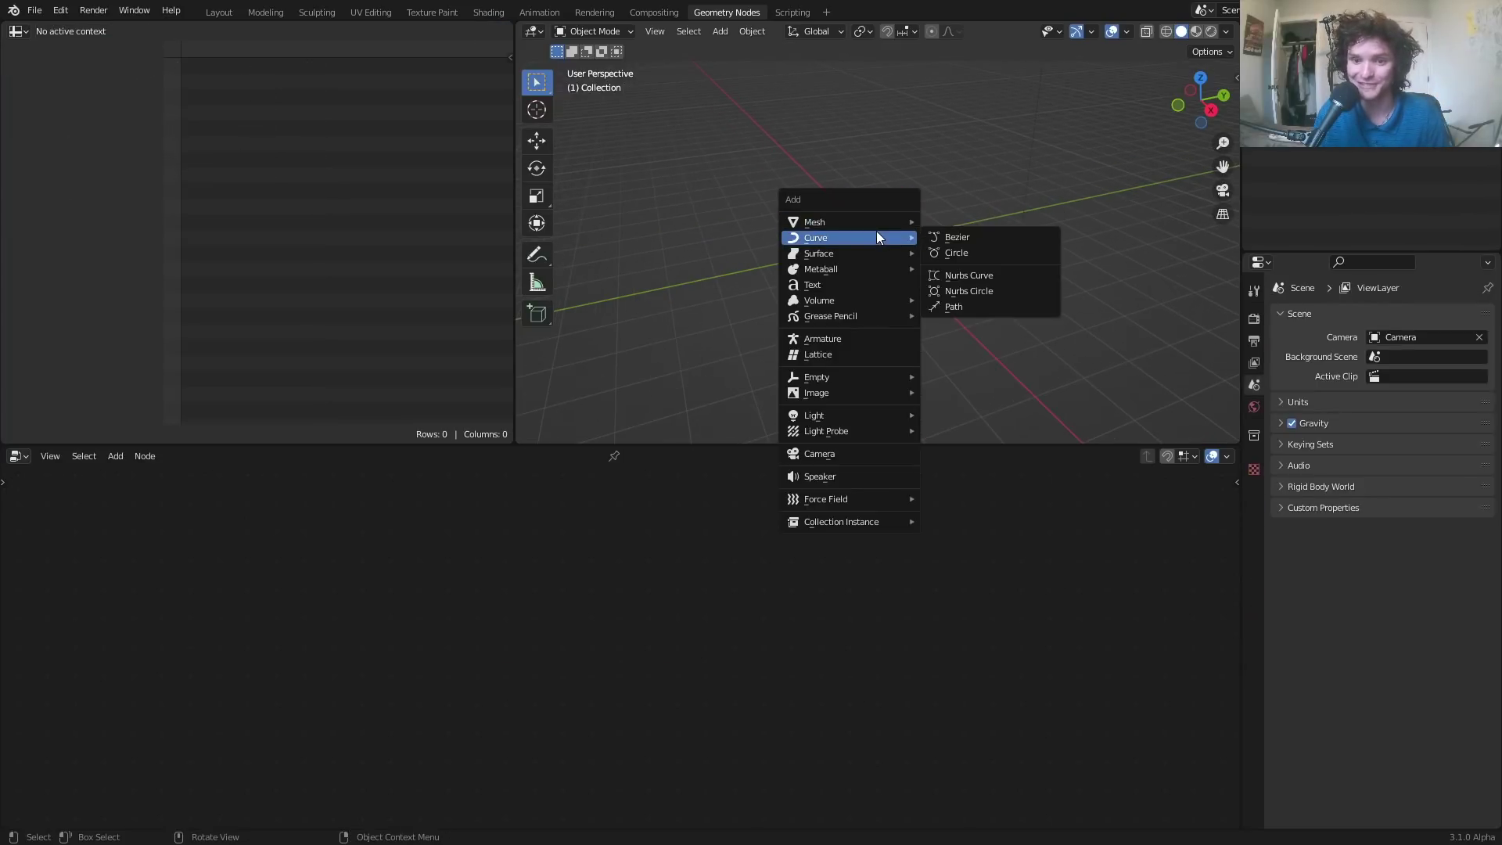
{"action": "left_click", "coordinate": [956, 236]}
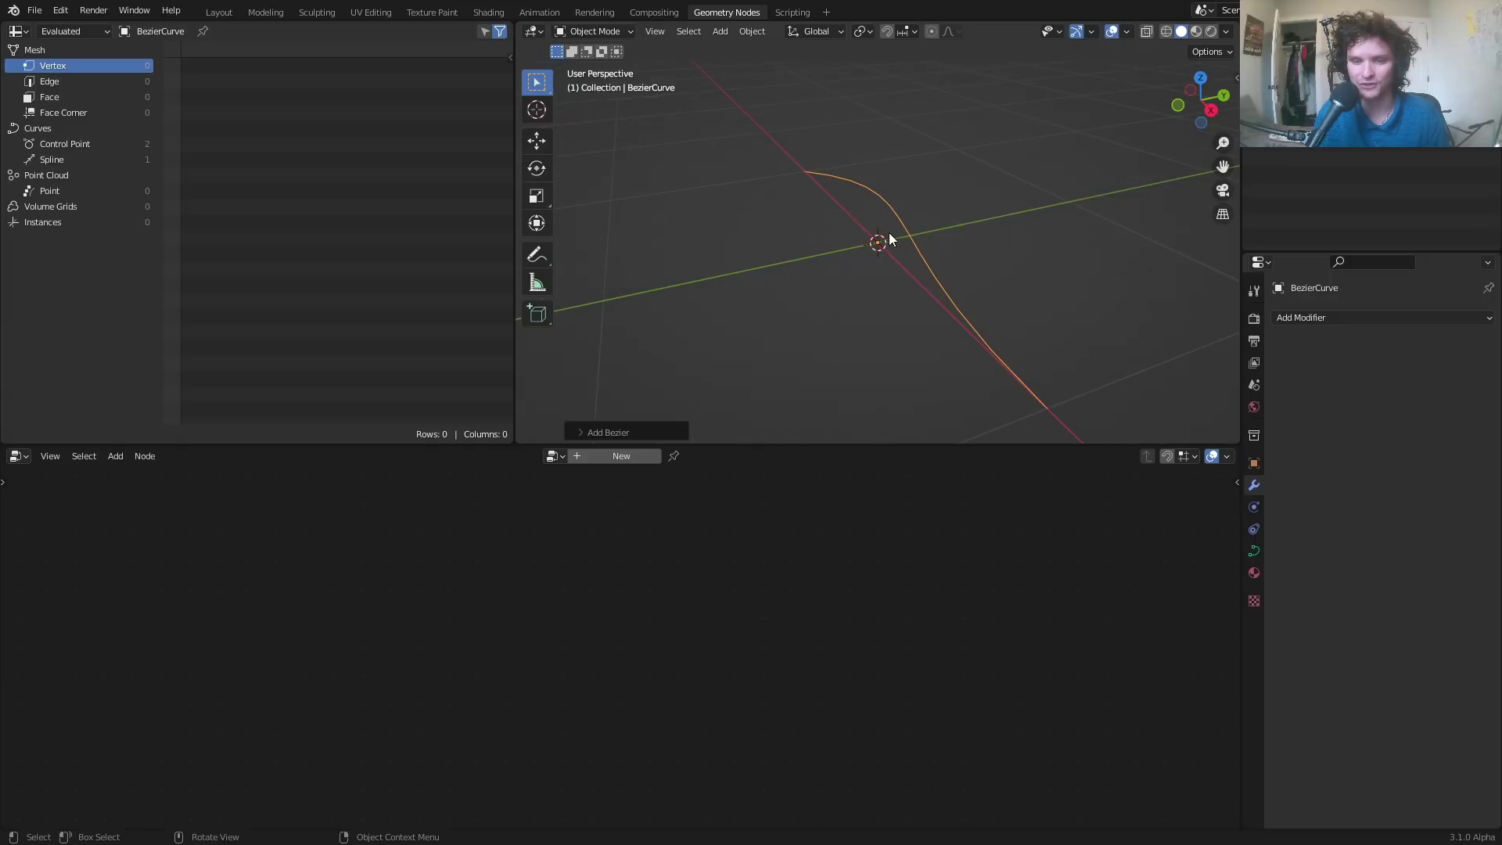
- Create a new geometry node tree on the Bezier curve and name it rope
{"action": "middle_click_drag", "start_coordinate": [889, 233], "coordinate": [999, 246]}
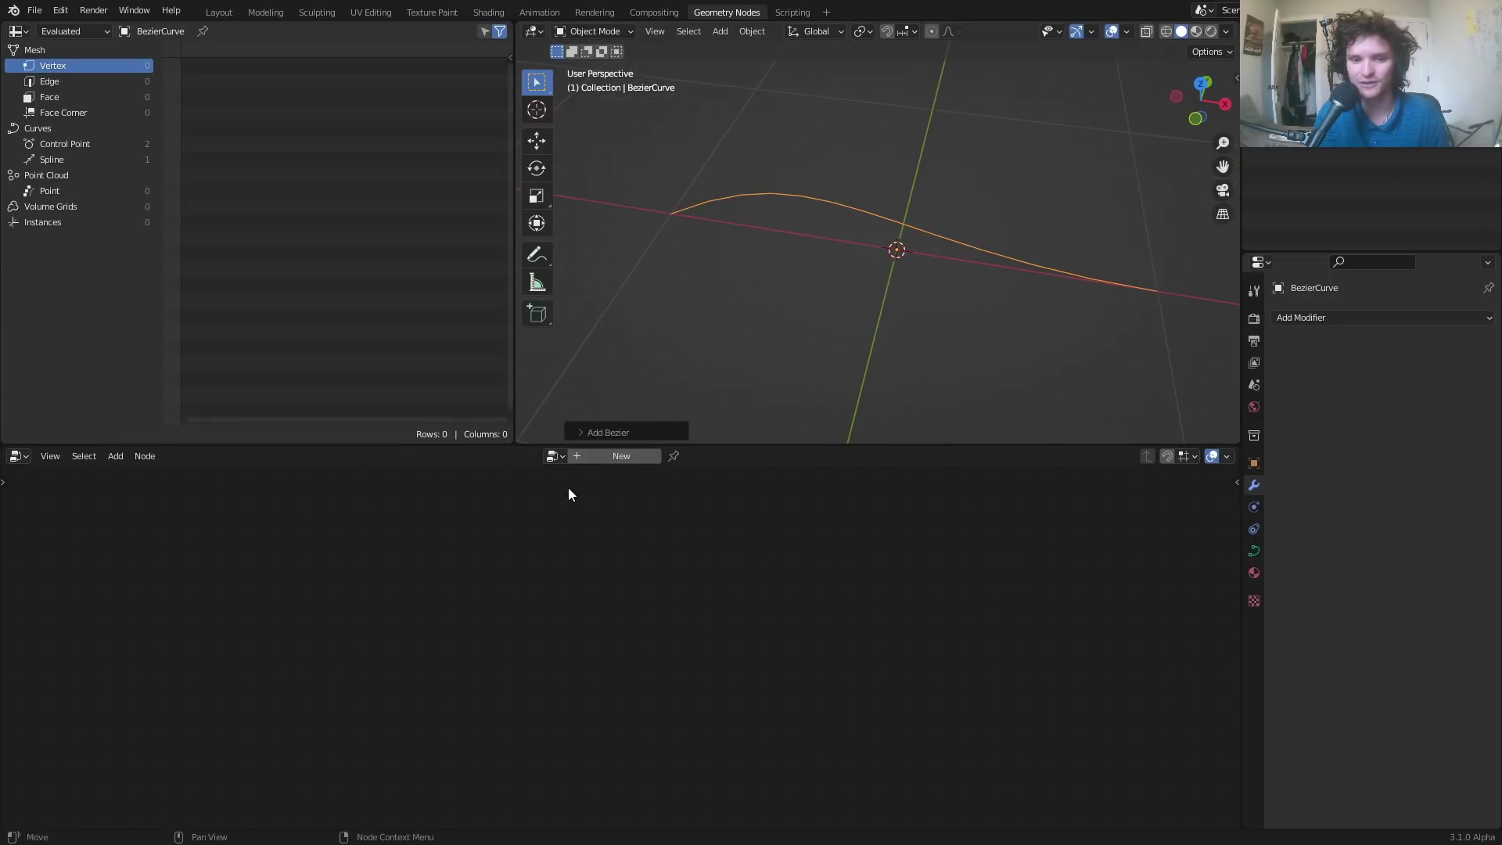
{"action": "left_click", "coordinate": [626, 456]}
{"action": "left_click", "coordinate": [618, 457]}
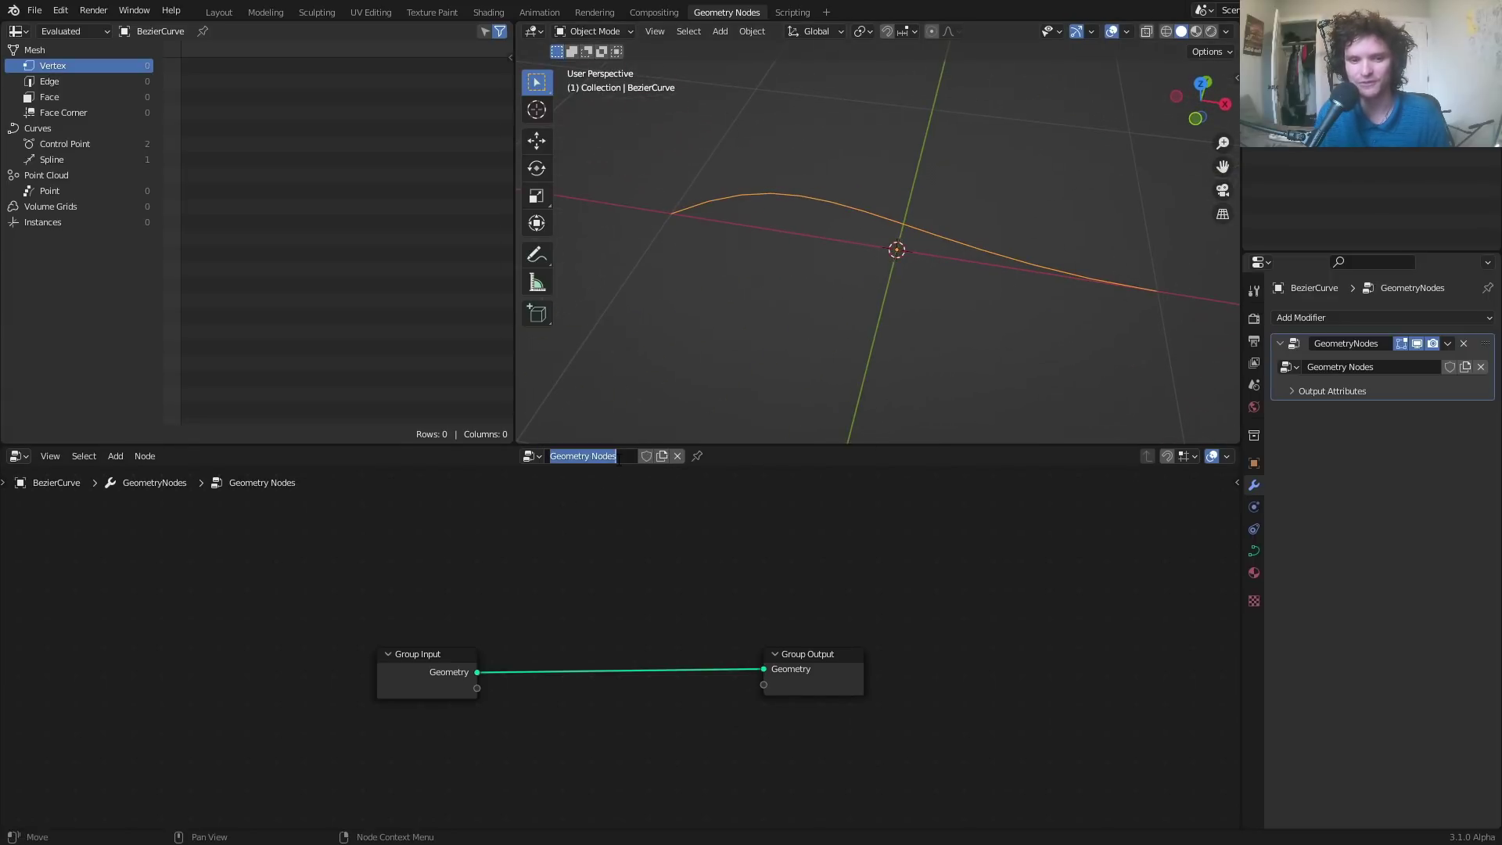
{"action": "type", "text": "rope"}
{"action": "key", "text": "Return"}
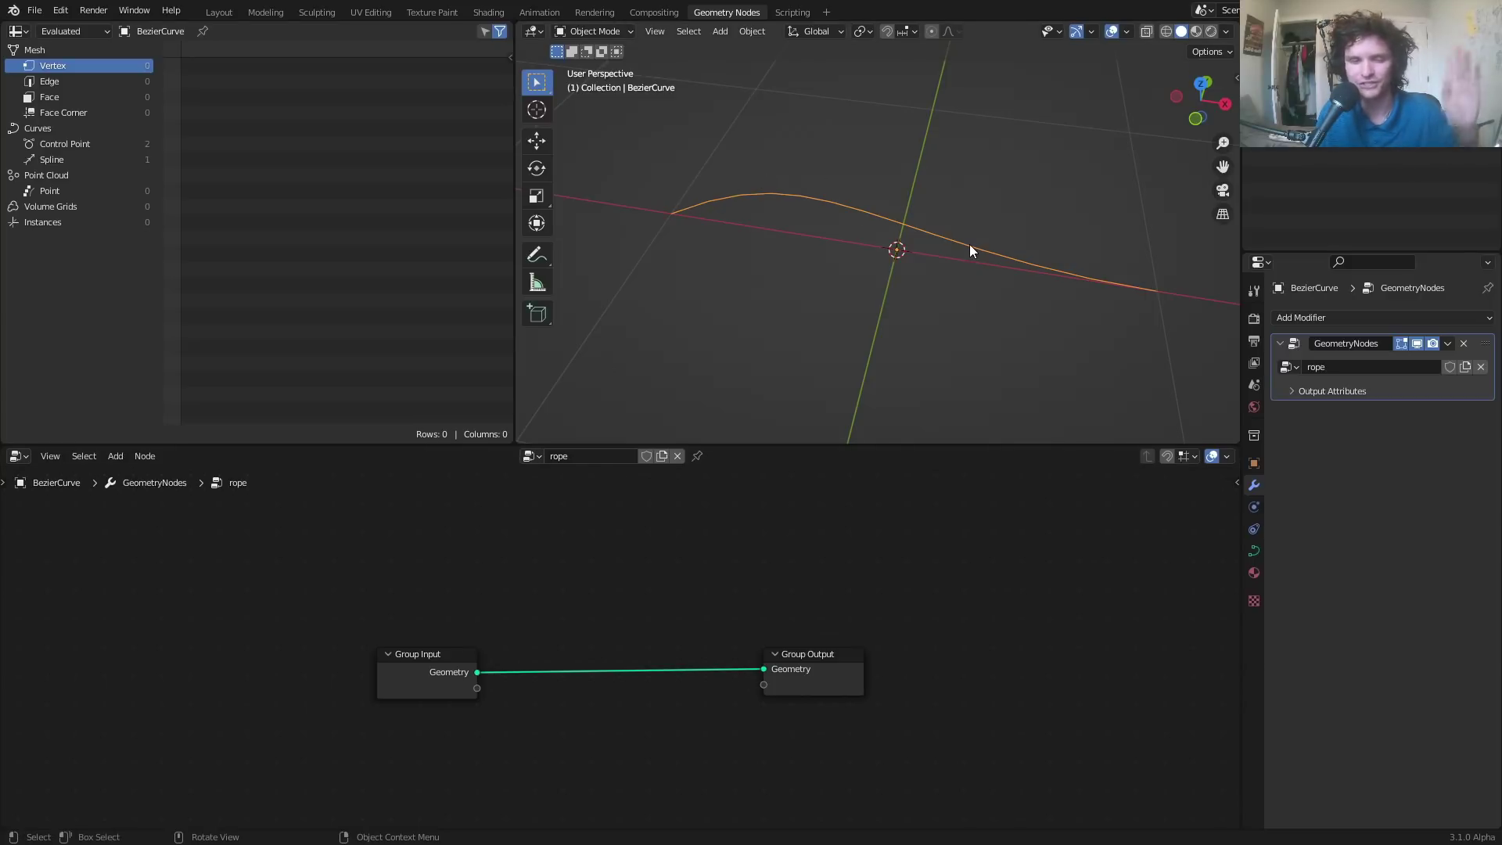
- Set the Bezier curve's preview resolution to 30 in its shape settings
{"action": "left_click", "coordinate": [1254, 551]}
{"action": "scroll", "coordinate": [1005, 301], "scroll_direction": "up", "scroll_amount": 1}
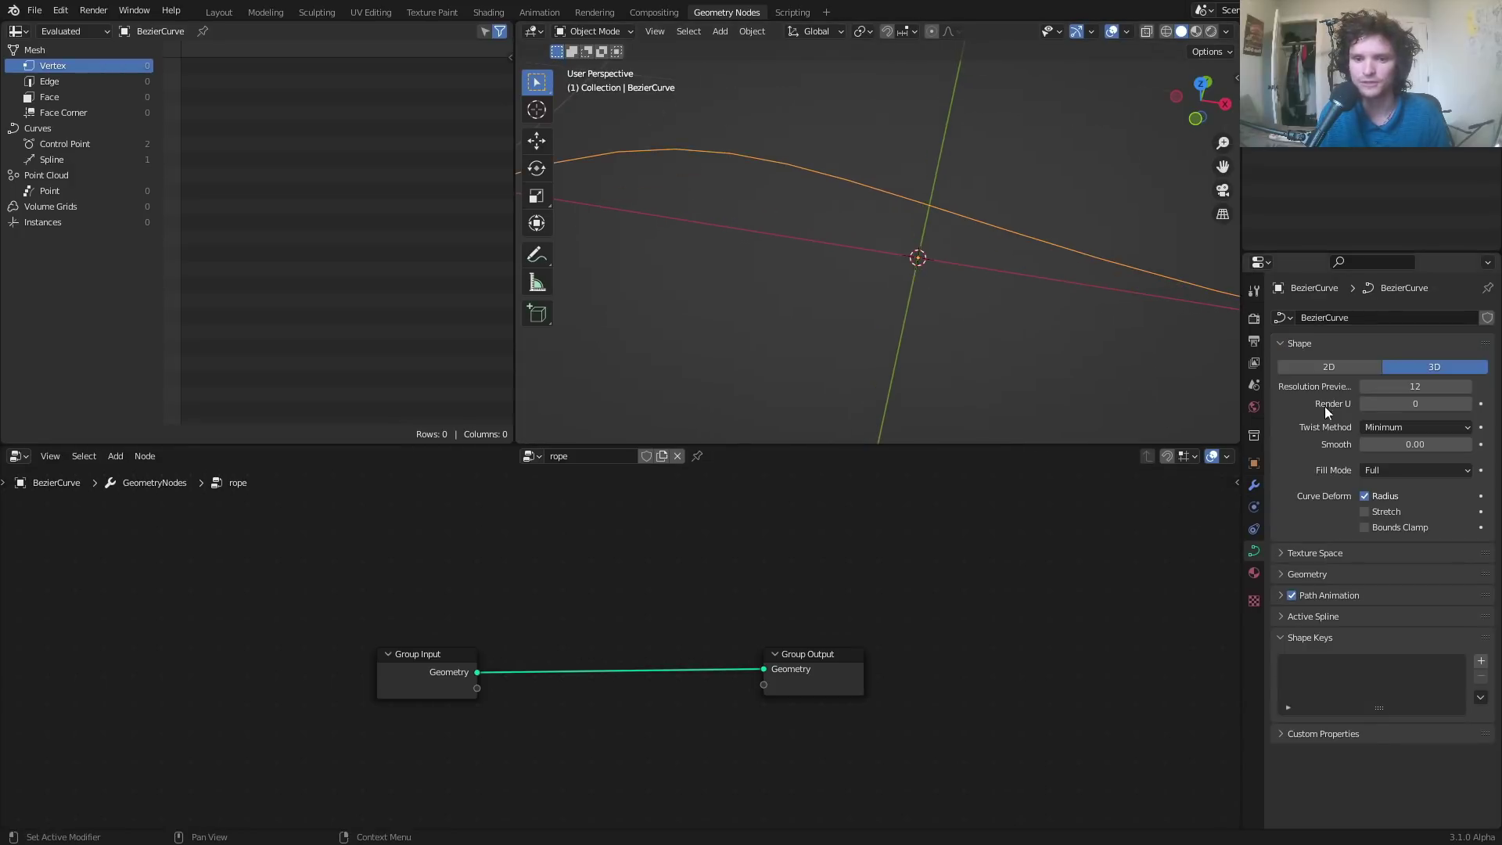
{"action": "left_click", "coordinate": [1427, 389]}
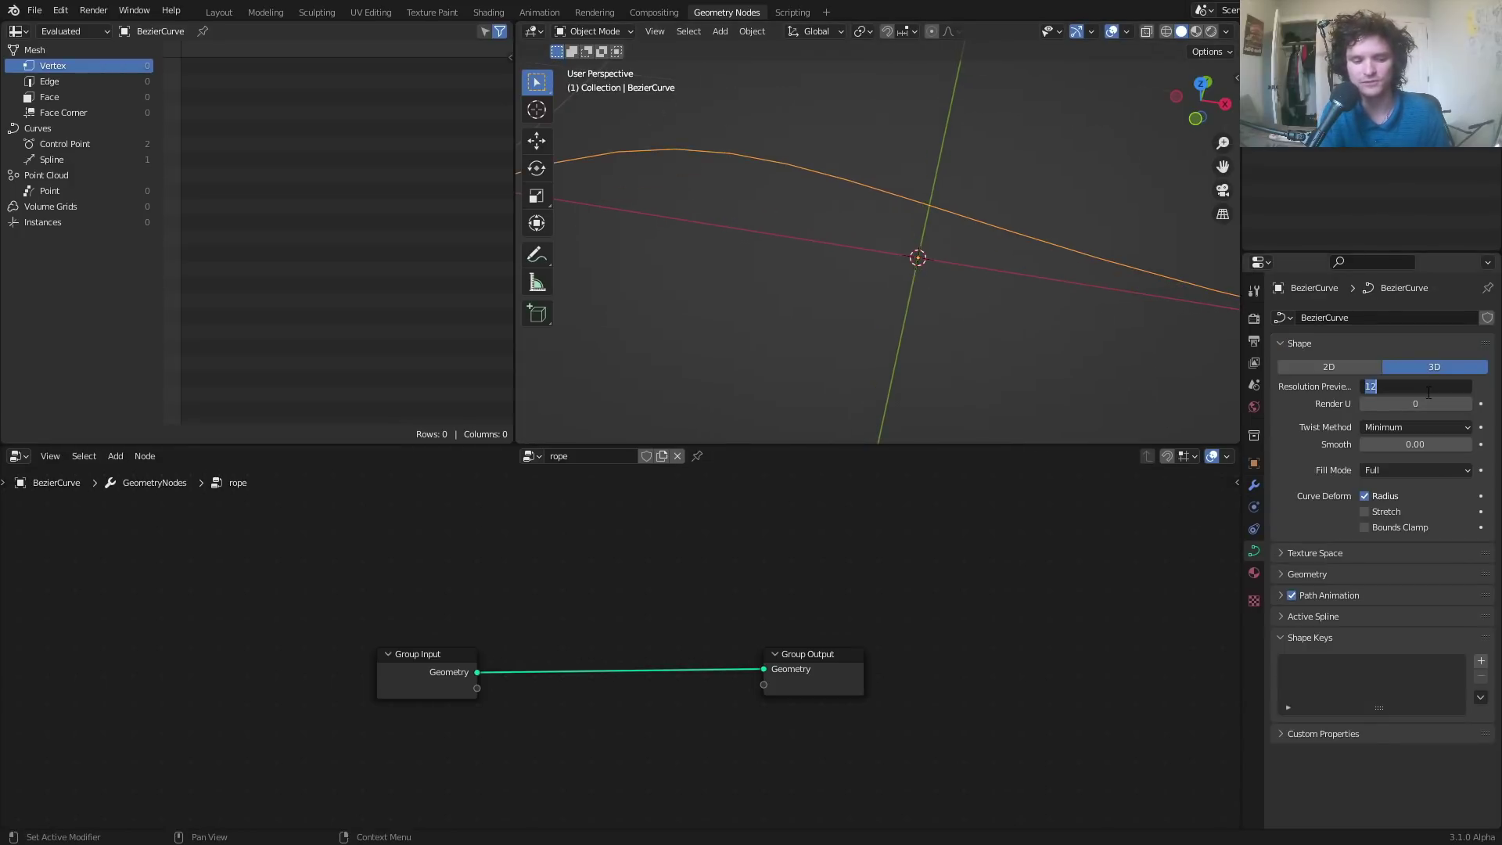
{"action": "type", "text": "30"}
{"action": "key", "text": "Return"}
{"action": "scroll", "coordinate": [993, 243], "scroll_direction": "down", "scroll_amount": 3}
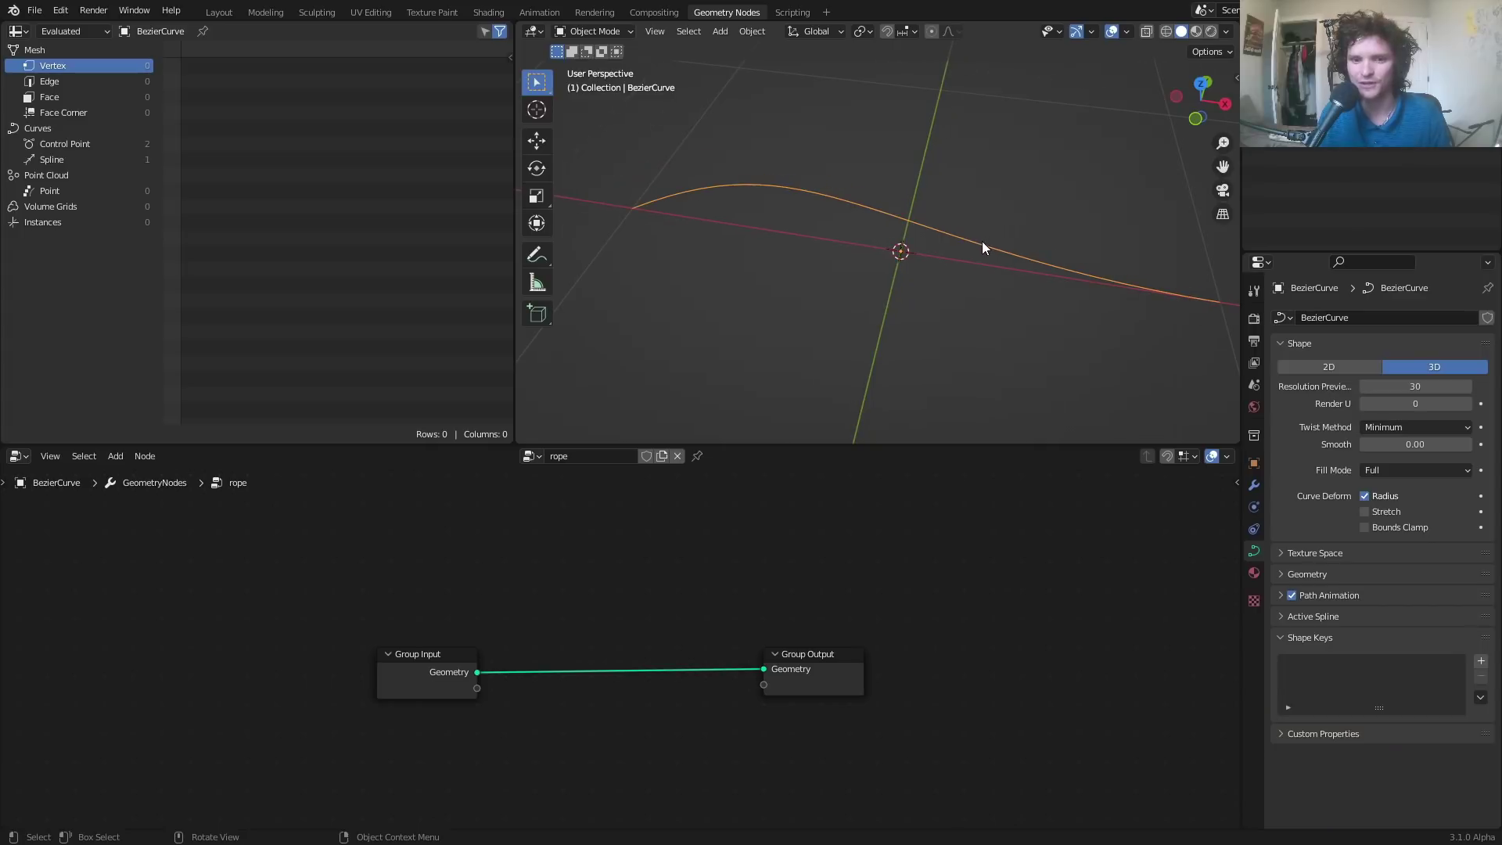
- Insert a Curve to Mesh node between the Group Input and Group Output nodes
{"action": "left_click_drag", "start_coordinate": [439, 674], "coordinate": [227, 676]}
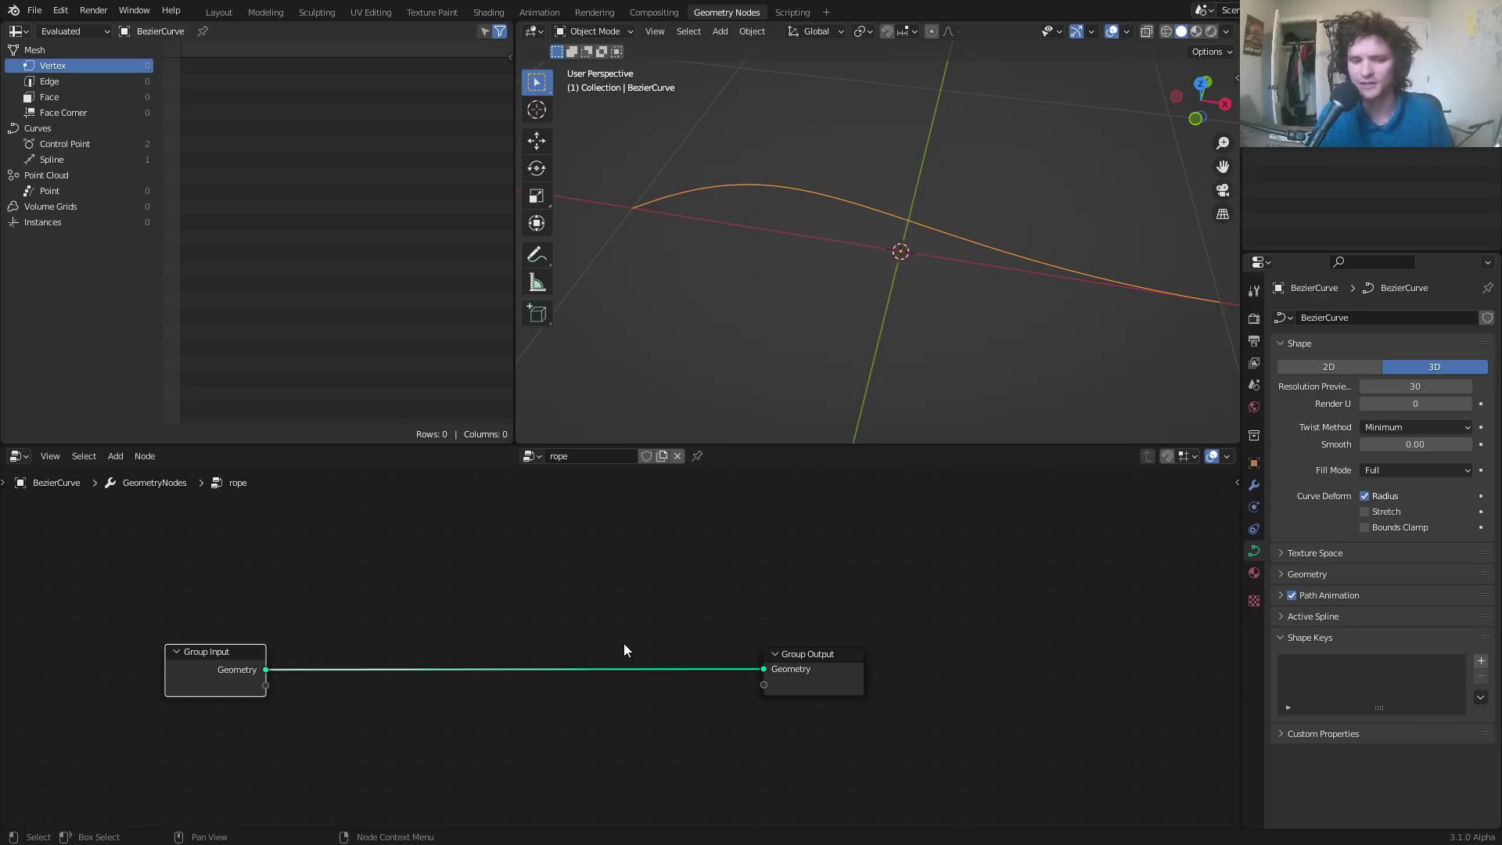
{"action": "key", "text": "shift+a"}
{"action": "left_click", "coordinate": [364, 510]}
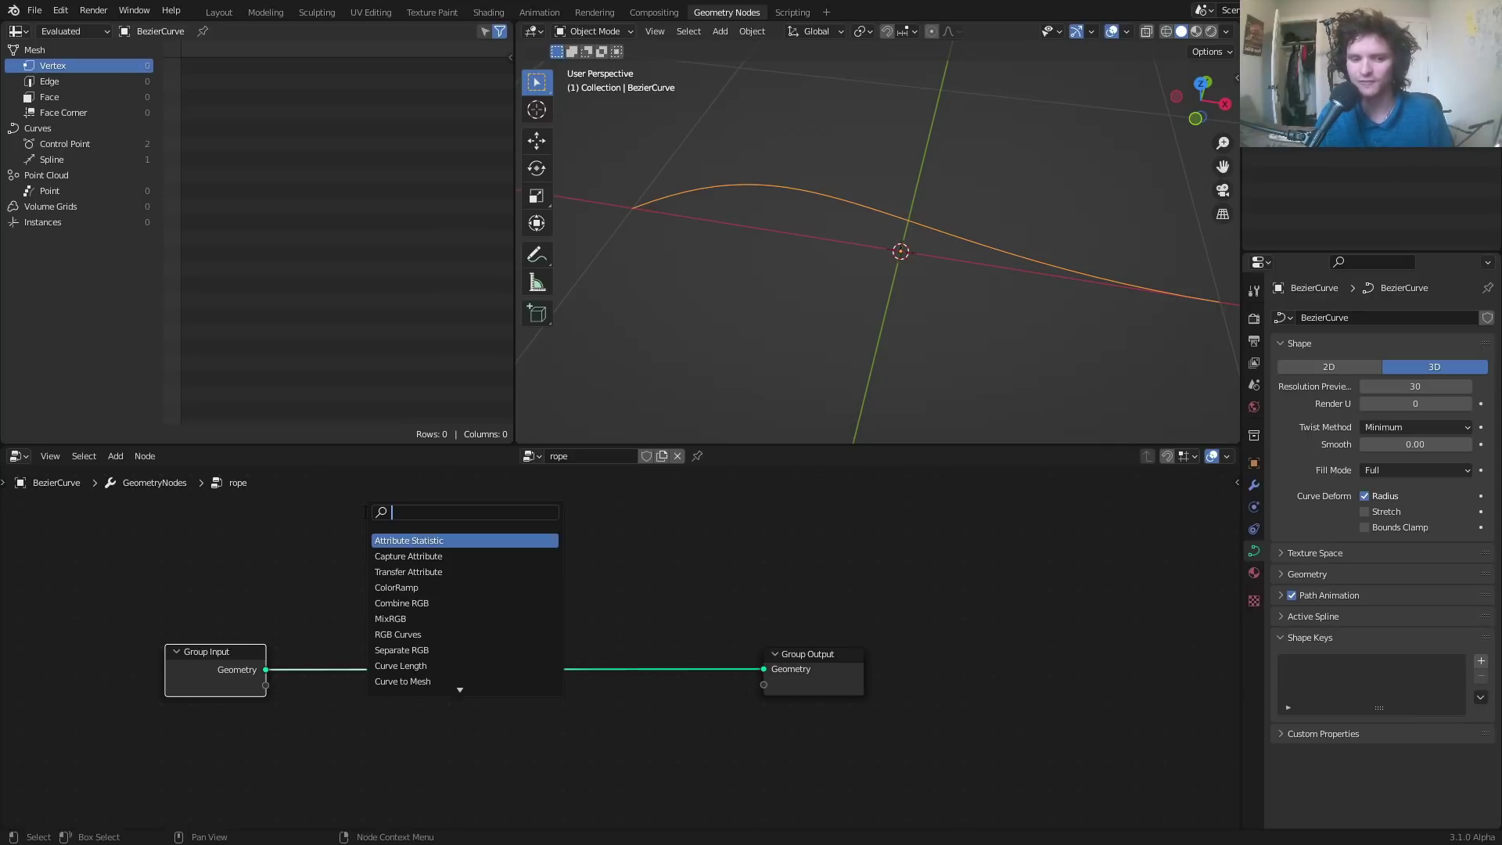
{"action": "type", "text": "curve"}
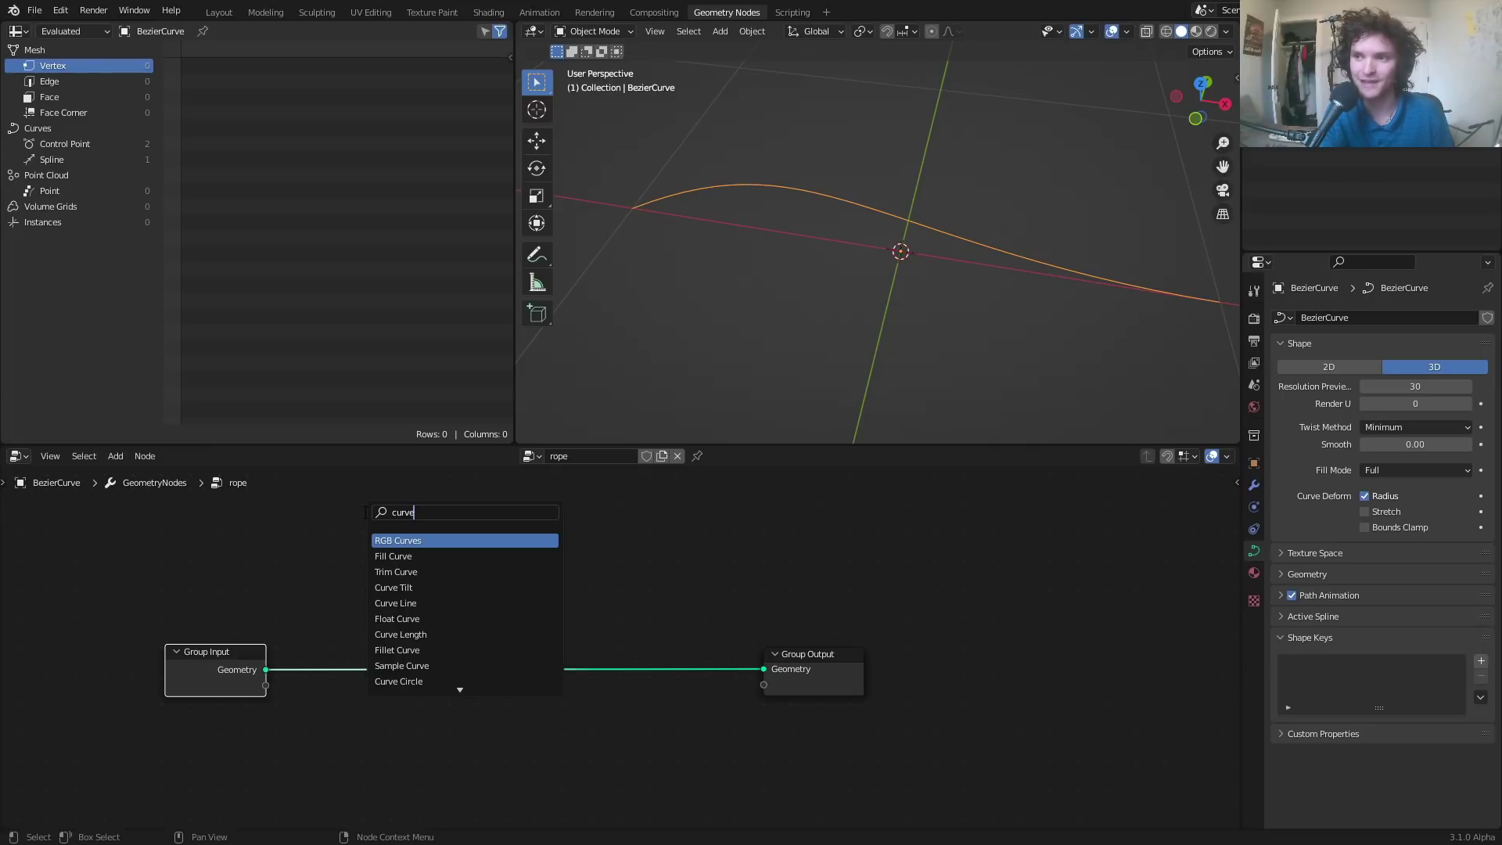
{"action": "type", "text": " to m"}
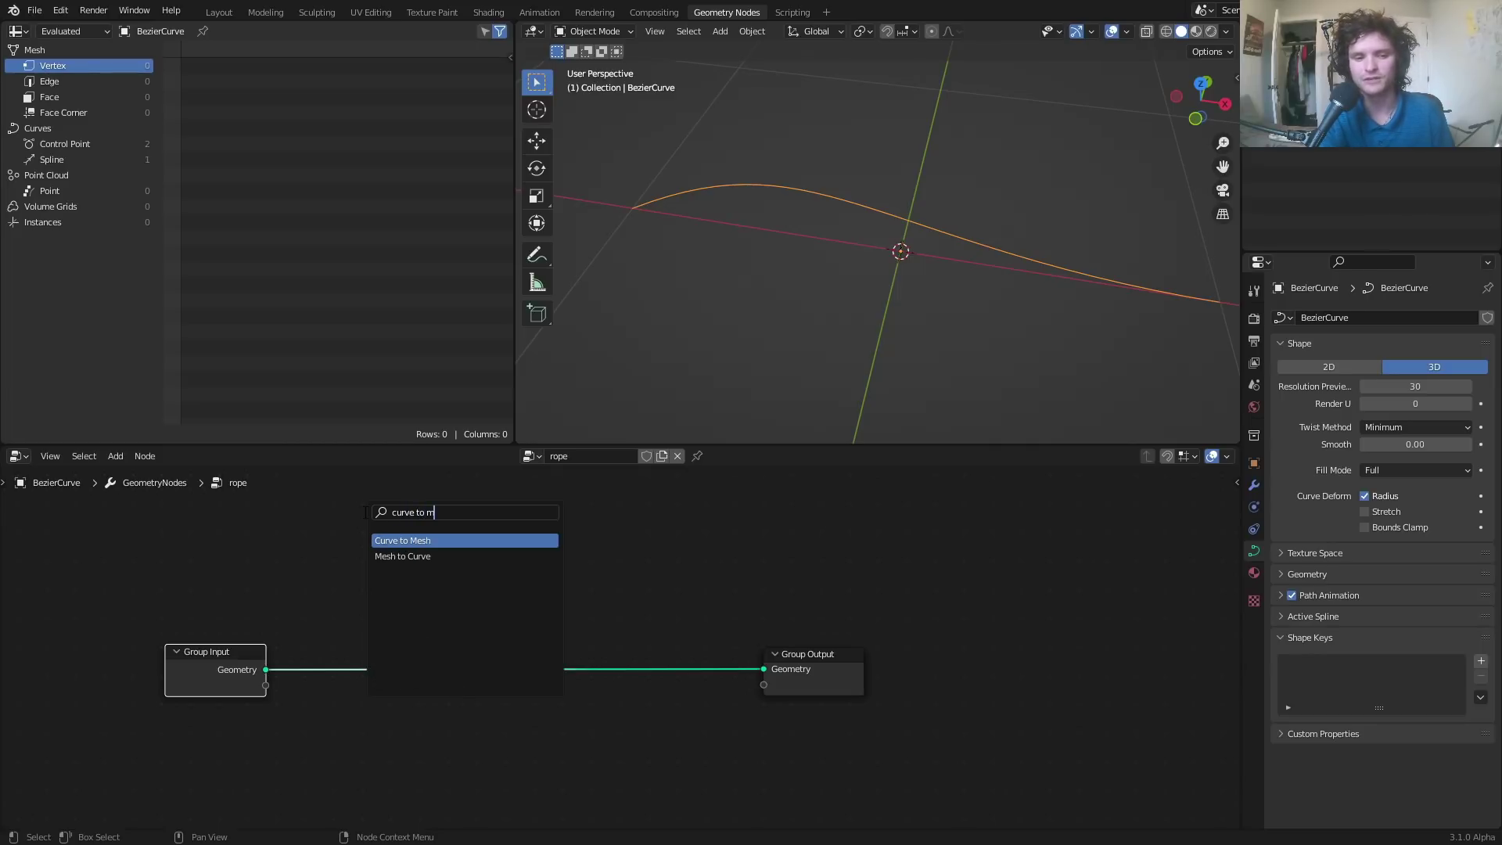
{"action": "key", "text": "Return"}
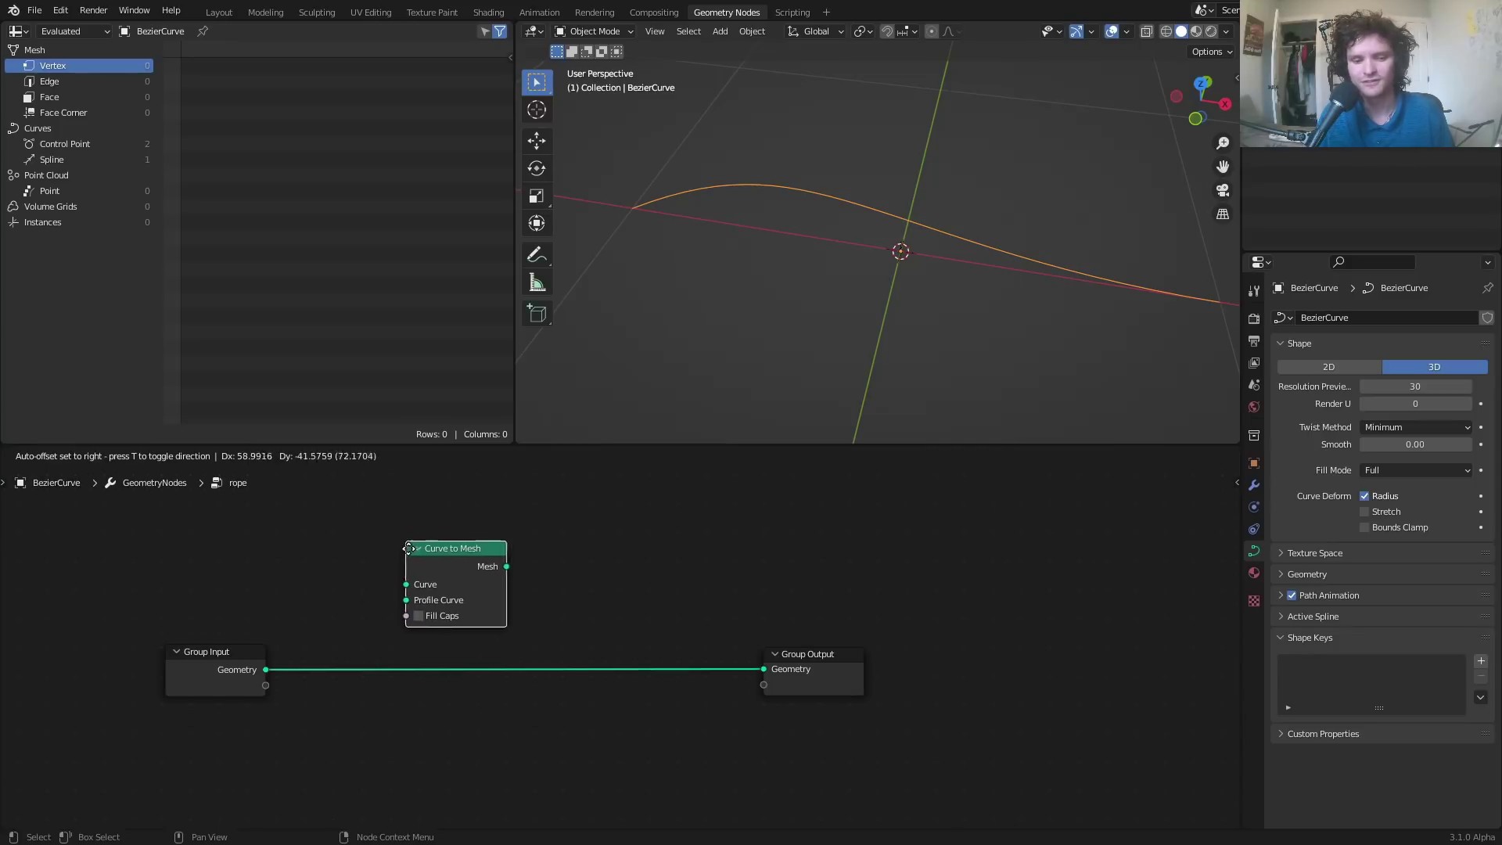
{"action": "left_click", "coordinate": [419, 624]}
{"action": "left_click_drag", "start_coordinate": [214, 663], "coordinate": [357, 627]}
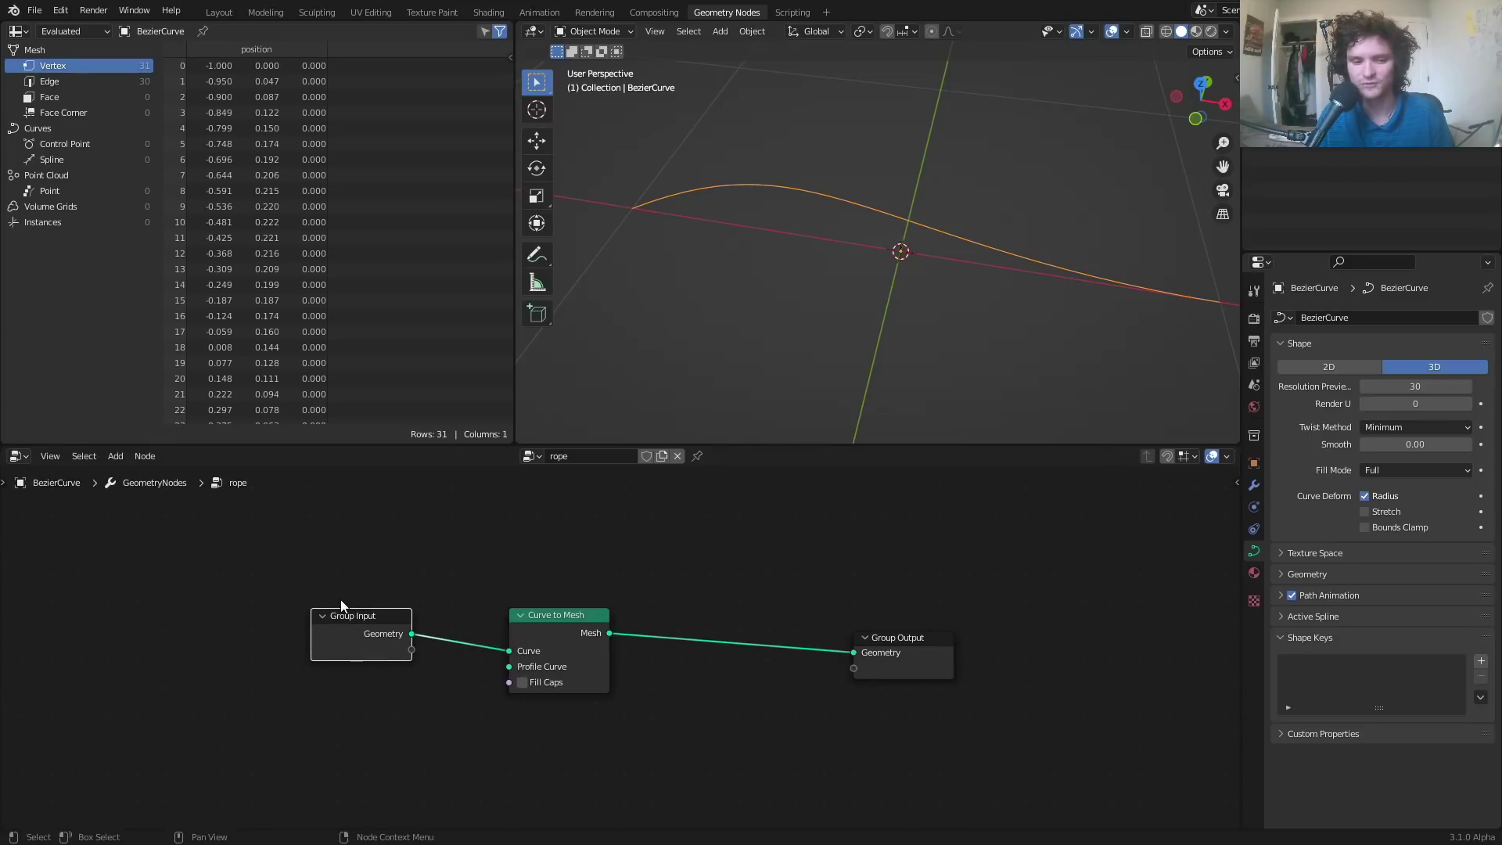
{"action": "scroll", "coordinate": [600, 641], "scroll_direction": "up", "scroll_amount": 2}
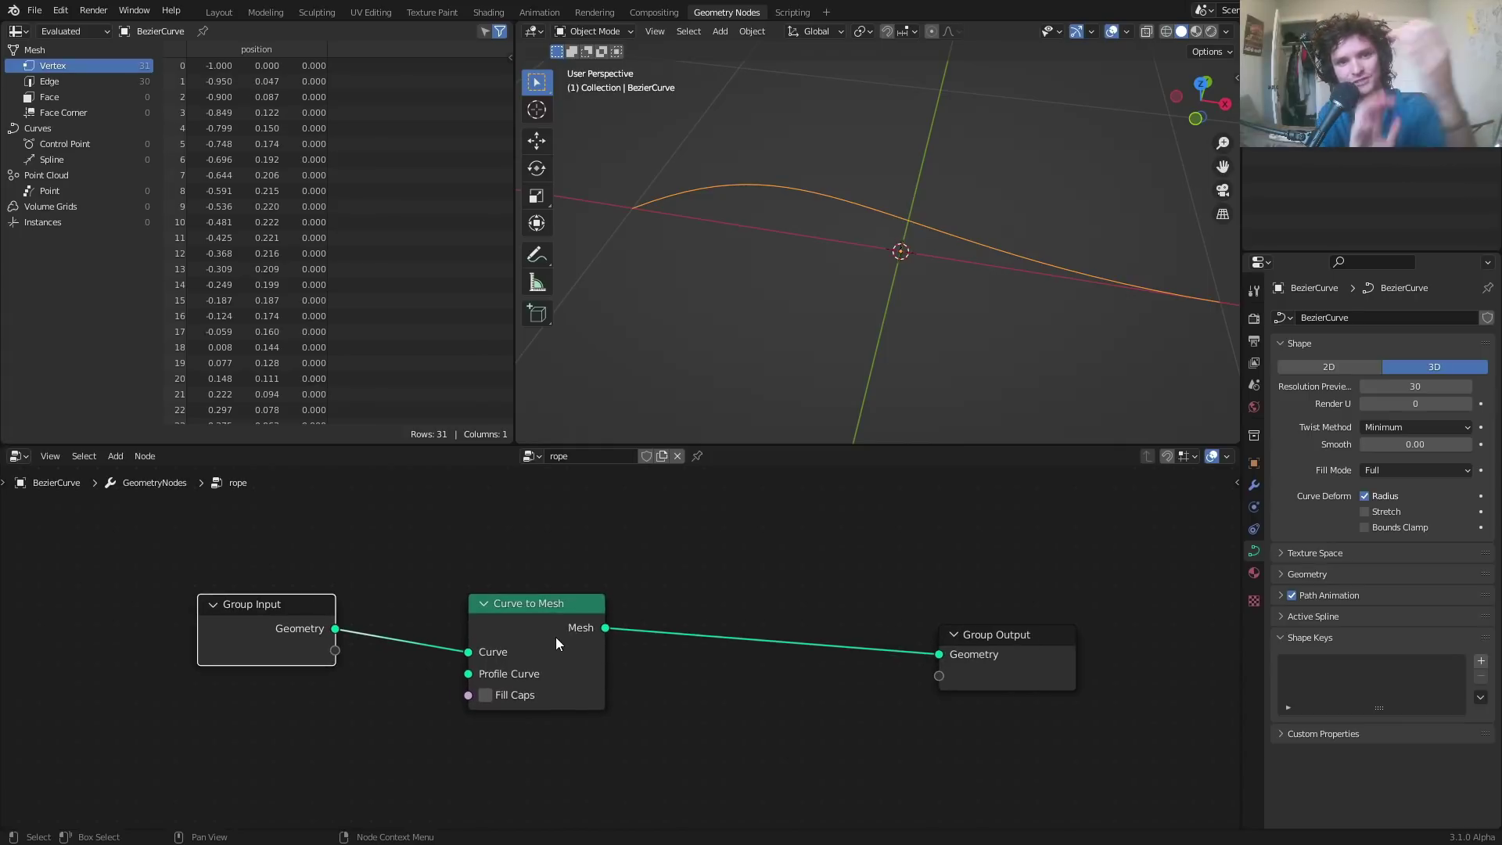
- Add a Curve Circle node, connect it as the Curve to Mesh profile curve, and set its radius to 0.06 m
{"action": "key", "text": "shift+a"}
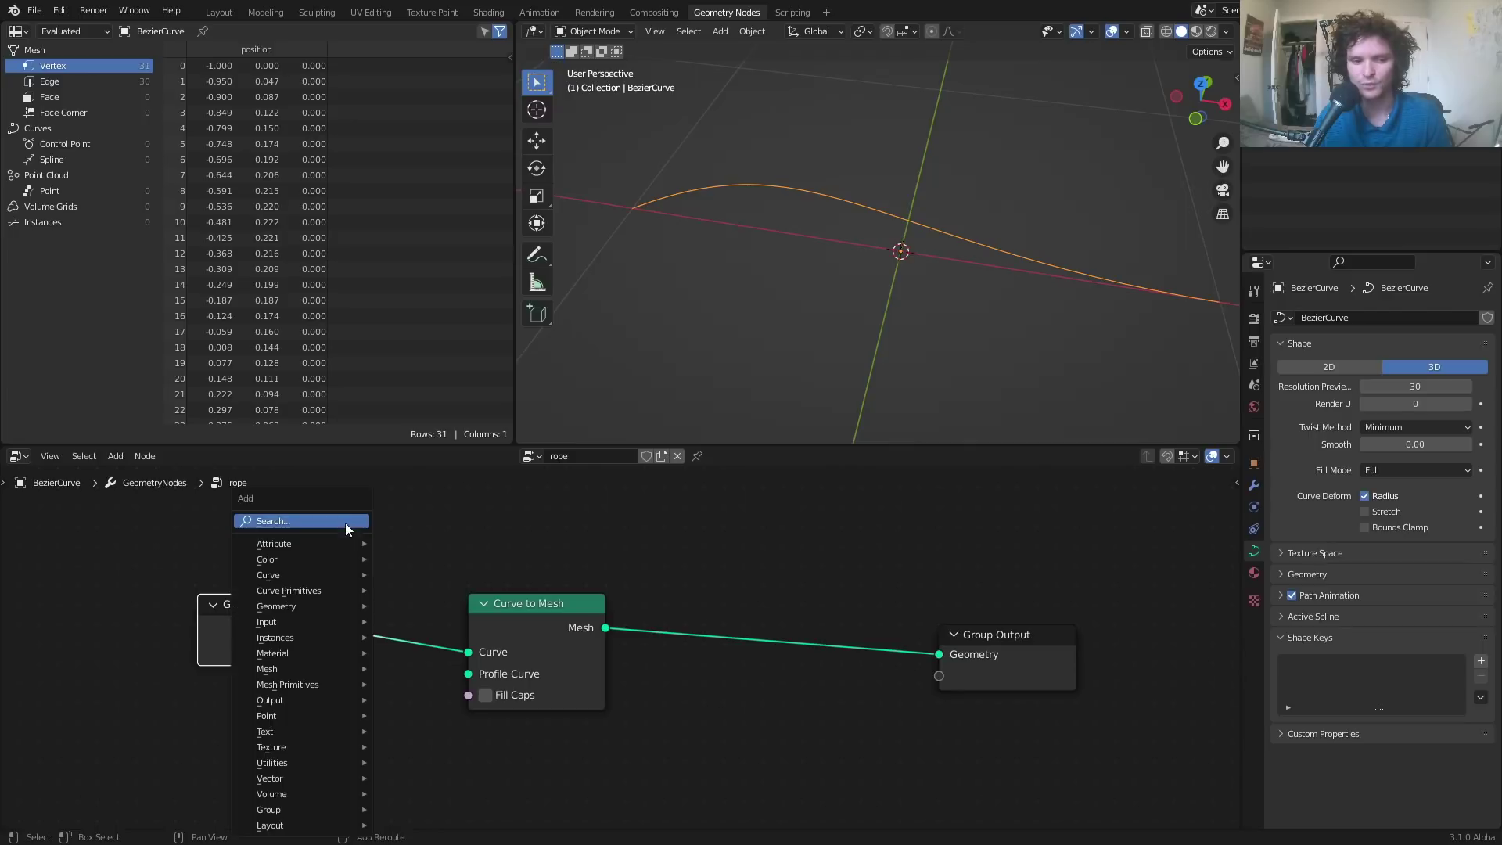
{"action": "left_click", "coordinate": [345, 522]}
{"action": "type", "text": "circ"}
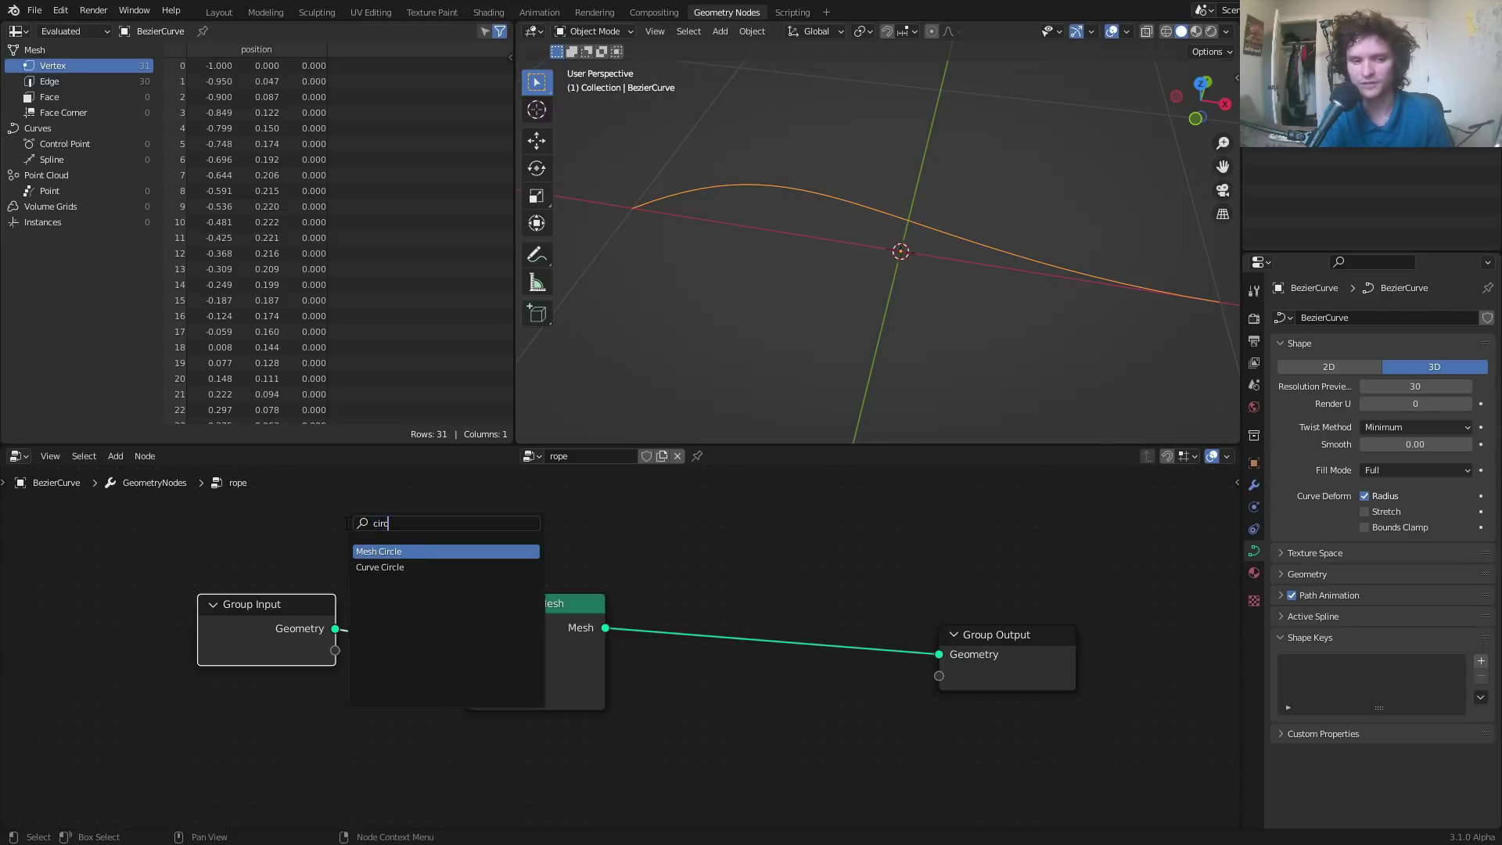
{"action": "type", "text": "le"}
{"action": "key", "text": "Down"}
{"action": "key", "text": "Return"}
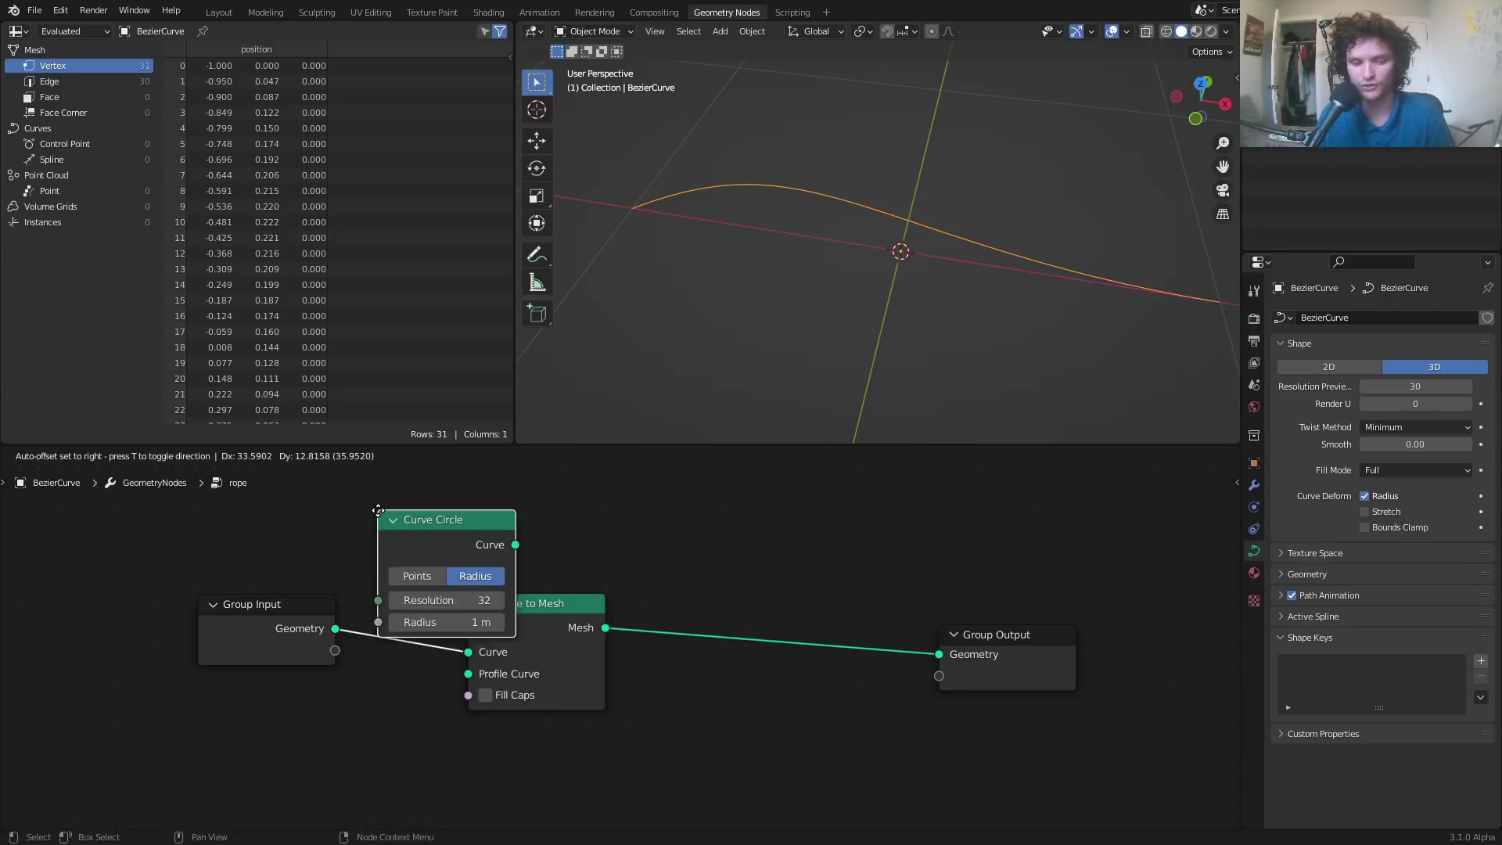
{"action": "left_click", "coordinate": [315, 705]}
{"action": "left_click_drag", "start_coordinate": [349, 725], "coordinate": [468, 674]}
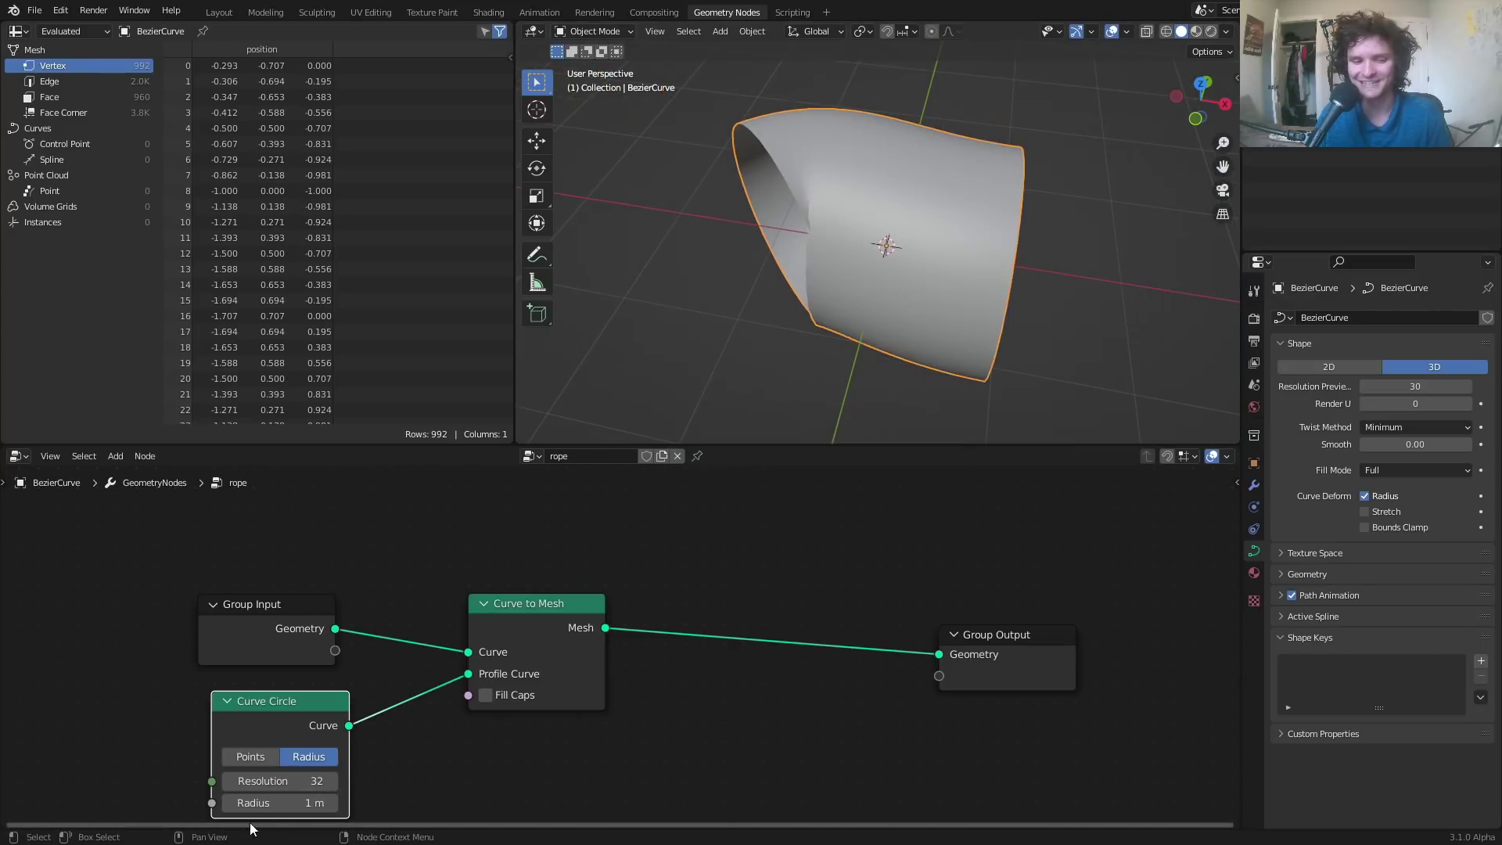
{"action": "left_click_drag", "start_coordinate": [282, 802], "coordinate": [239, 802]}
- Try moving the Bezier curve's end control point in Edit Mode, and undo the move
{"action": "key", "text": "Tab"}
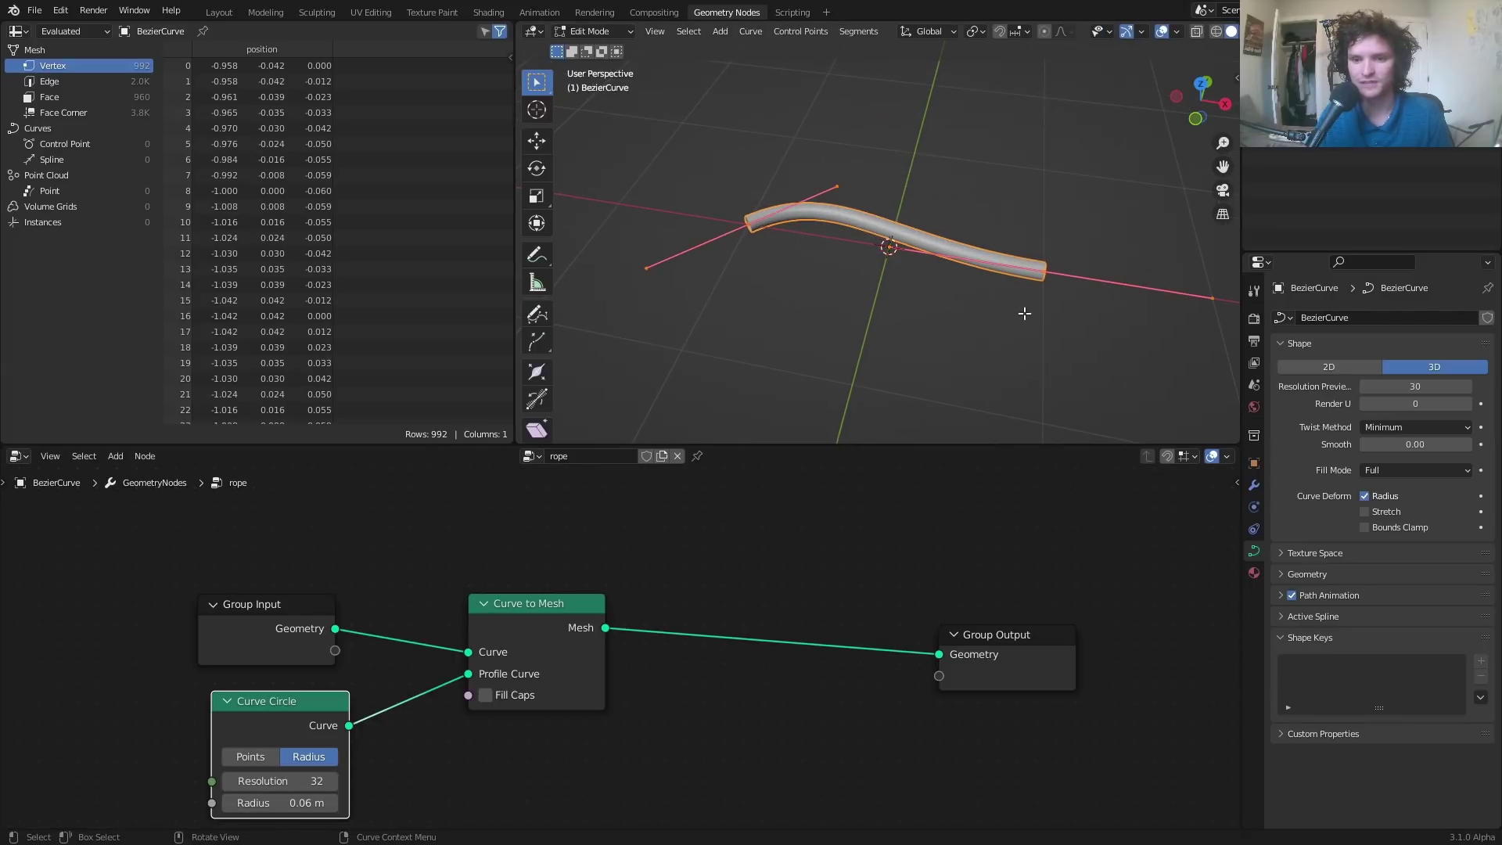
{"action": "left_click_drag", "start_coordinate": [1025, 314], "coordinate": [1096, 237]}
{"action": "key", "text": "g"}
{"action": "left_click", "coordinate": [1053, 268]}
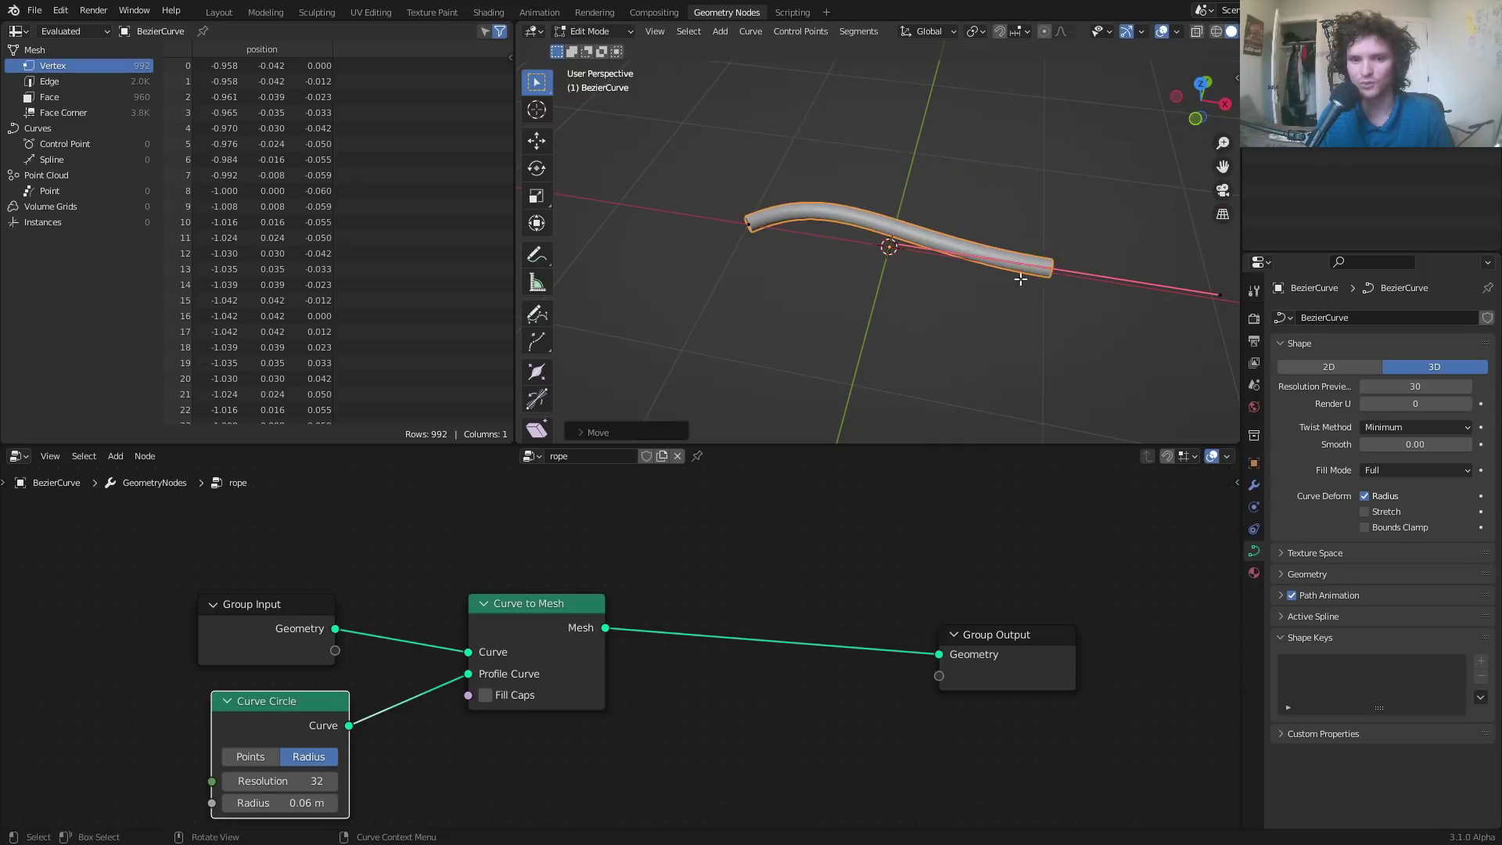
{"action": "key", "text": "ctrl+z"}
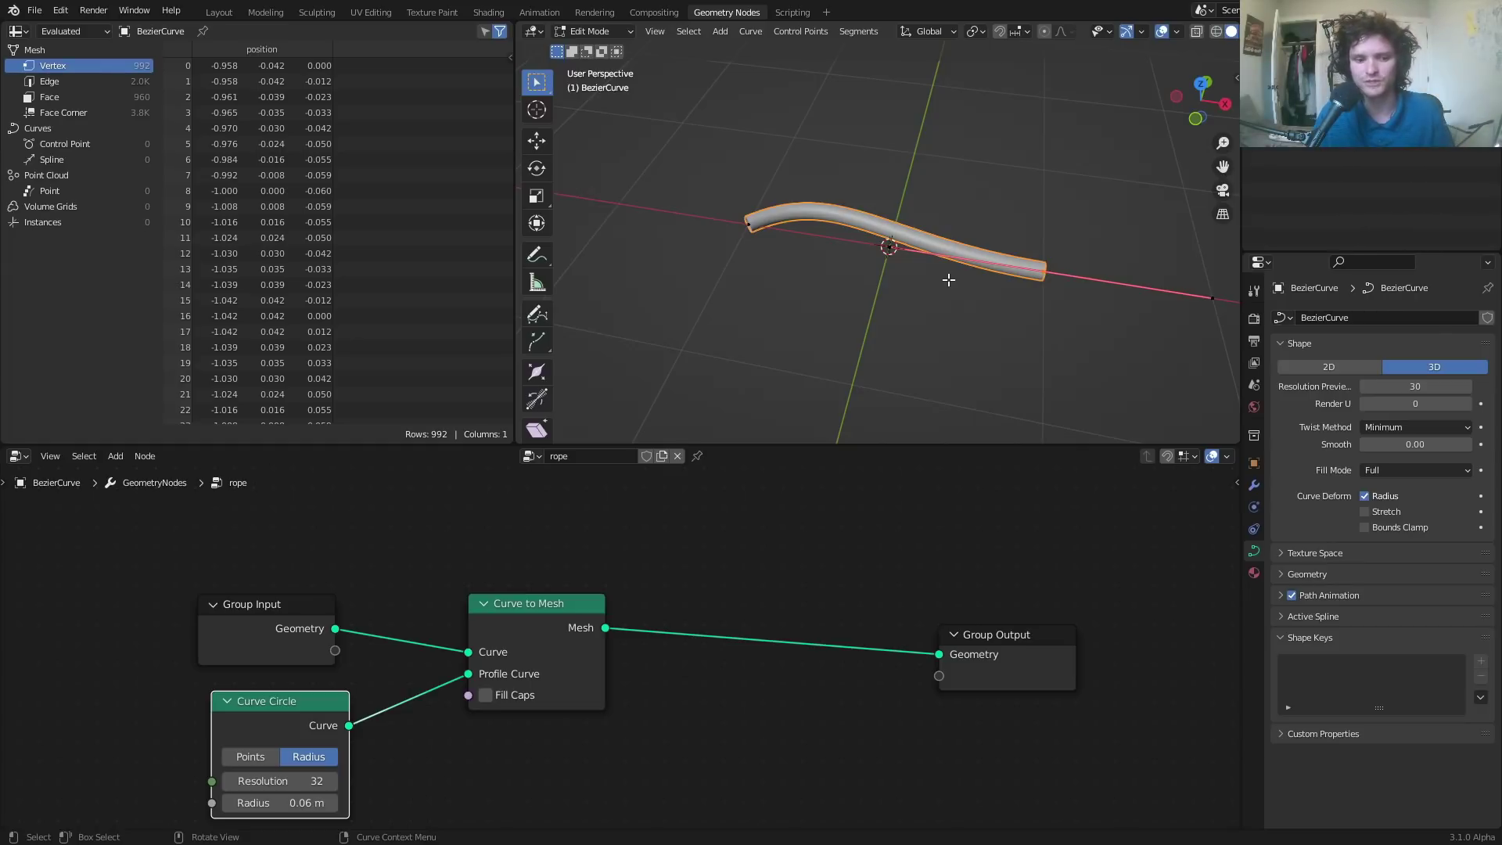
- Space out the nodes, route the Curve Circle directly to the Group Output for preview, and return to Object Mode
{"action": "left_click_drag", "start_coordinate": [570, 603], "coordinate": [577, 542]}
{"action": "middle_click_drag", "start_coordinate": [584, 583], "coordinate": [600, 513]}
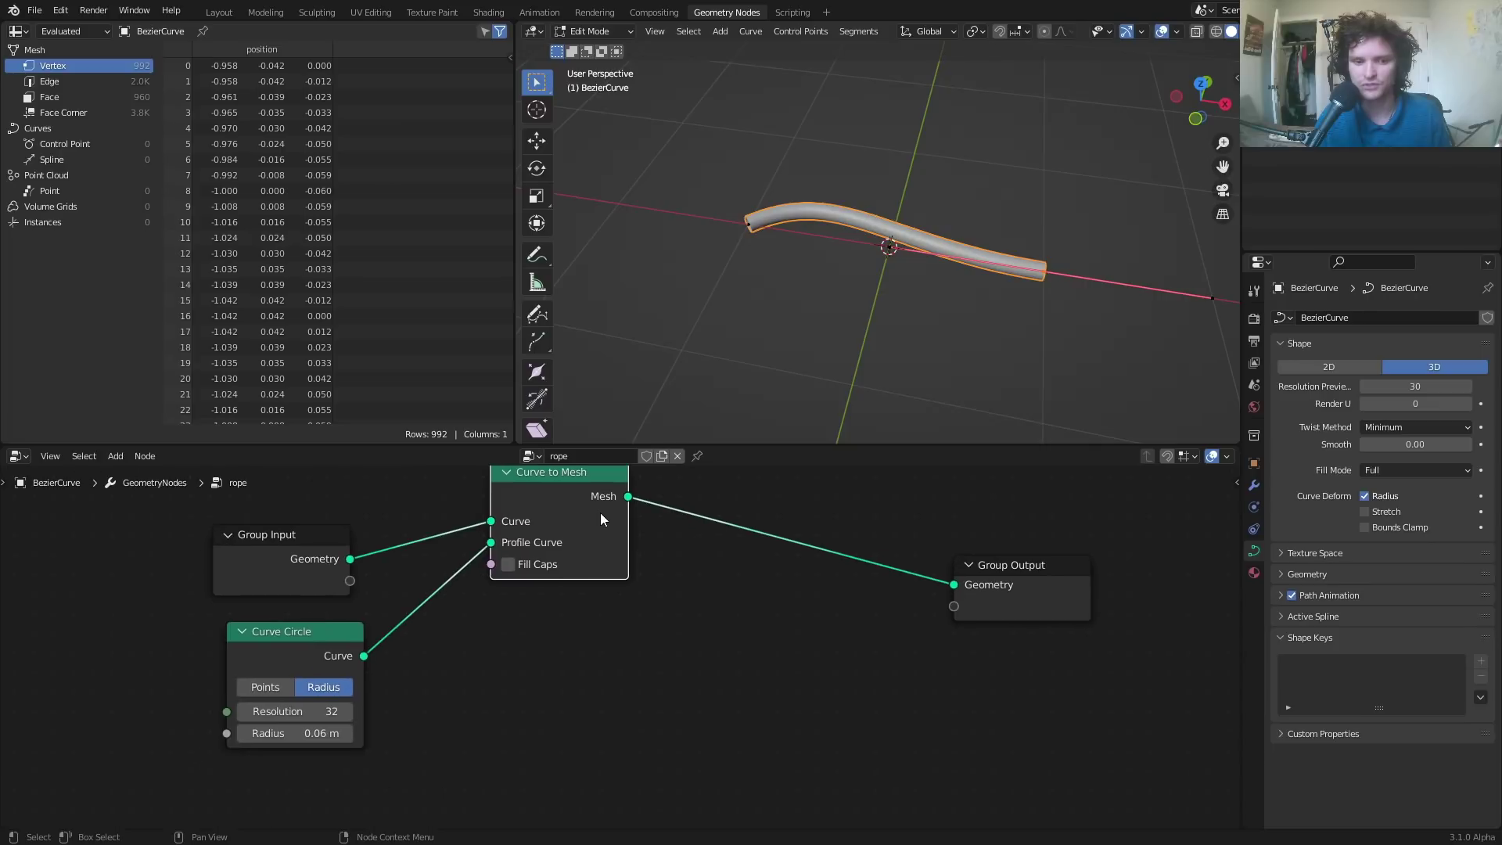
{"action": "left_click_drag", "start_coordinate": [290, 635], "coordinate": [276, 668]}
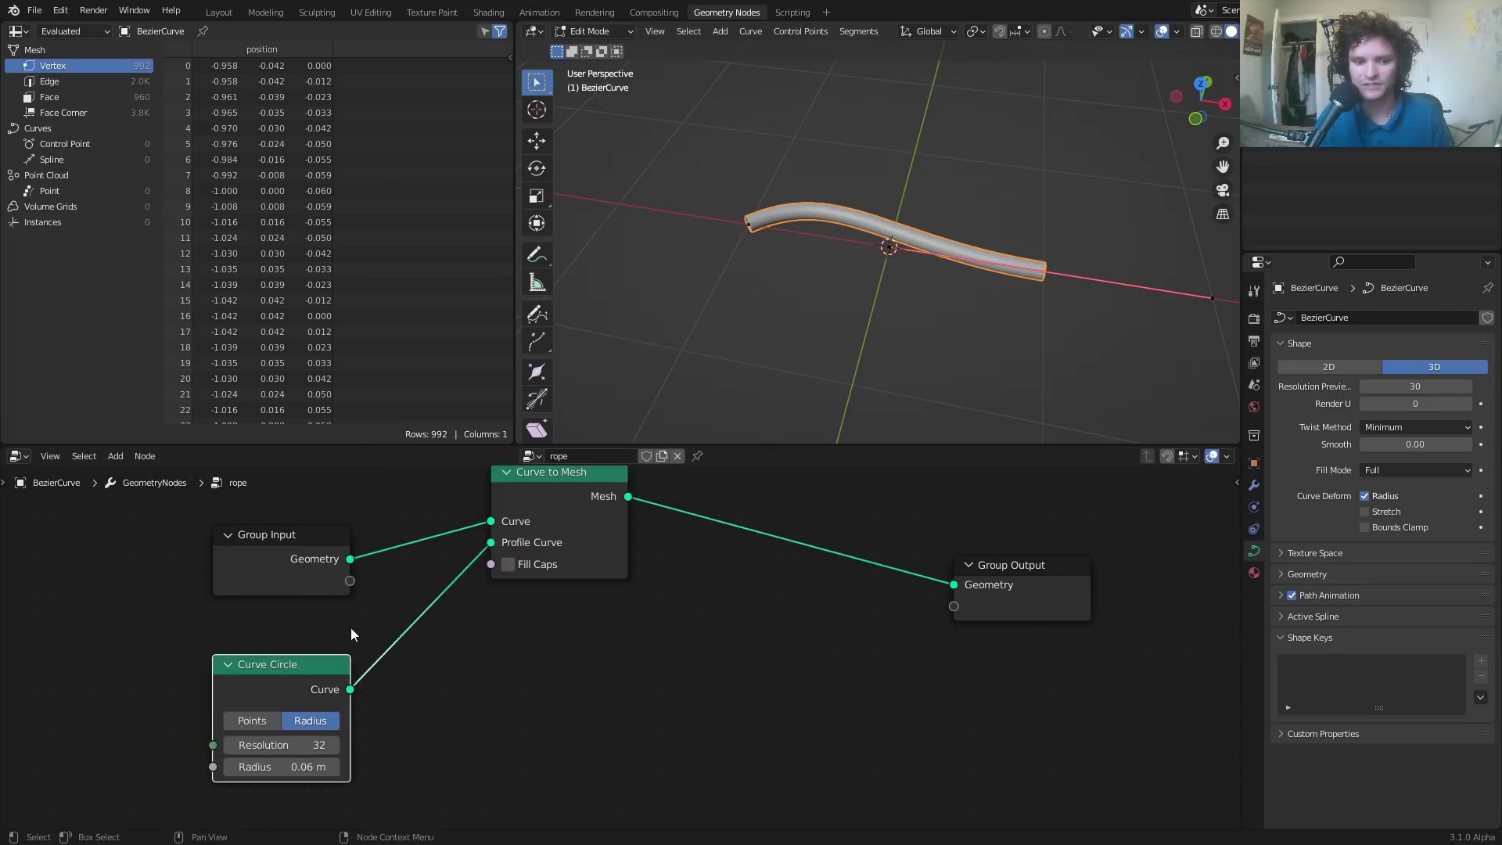
{"action": "left_click", "coordinate": [306, 683], "text": "ctrl+shift"}
{"action": "left_click_drag", "start_coordinate": [306, 684], "coordinate": [290, 699]}
{"action": "key", "text": "Tab"}
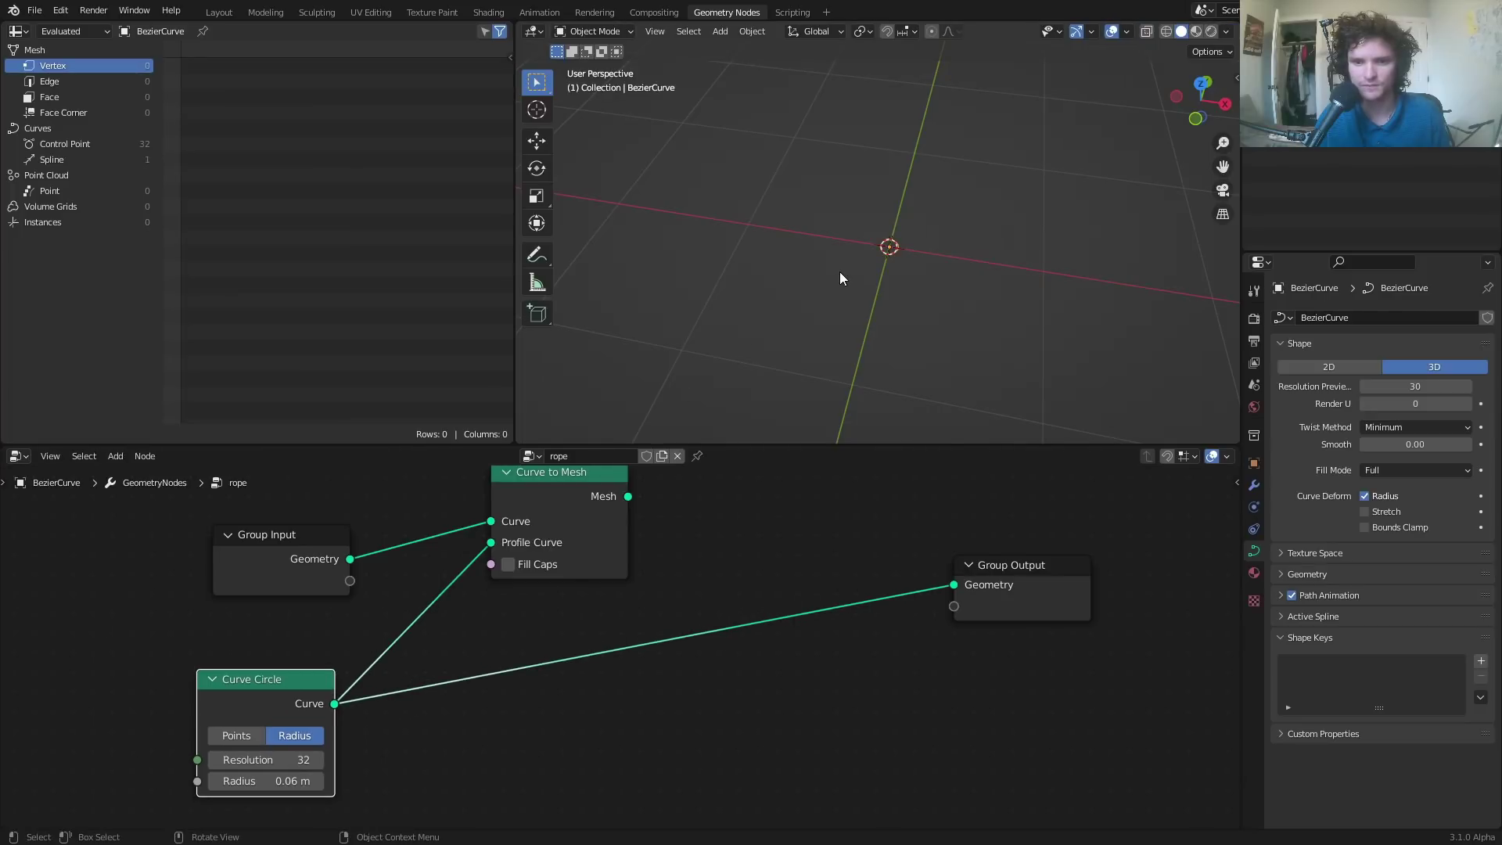
{"action": "mouse_move", "coordinate": [839, 270]}
{"action": "middle_mouse_down"}
{"action": "mouse_move", "coordinate": [933, 218]}
{"action": "mouse_move", "coordinate": [931, 287]}
{"action": "mouse_move", "coordinate": [813, 266]}
{"action": "middle_mouse_up"}
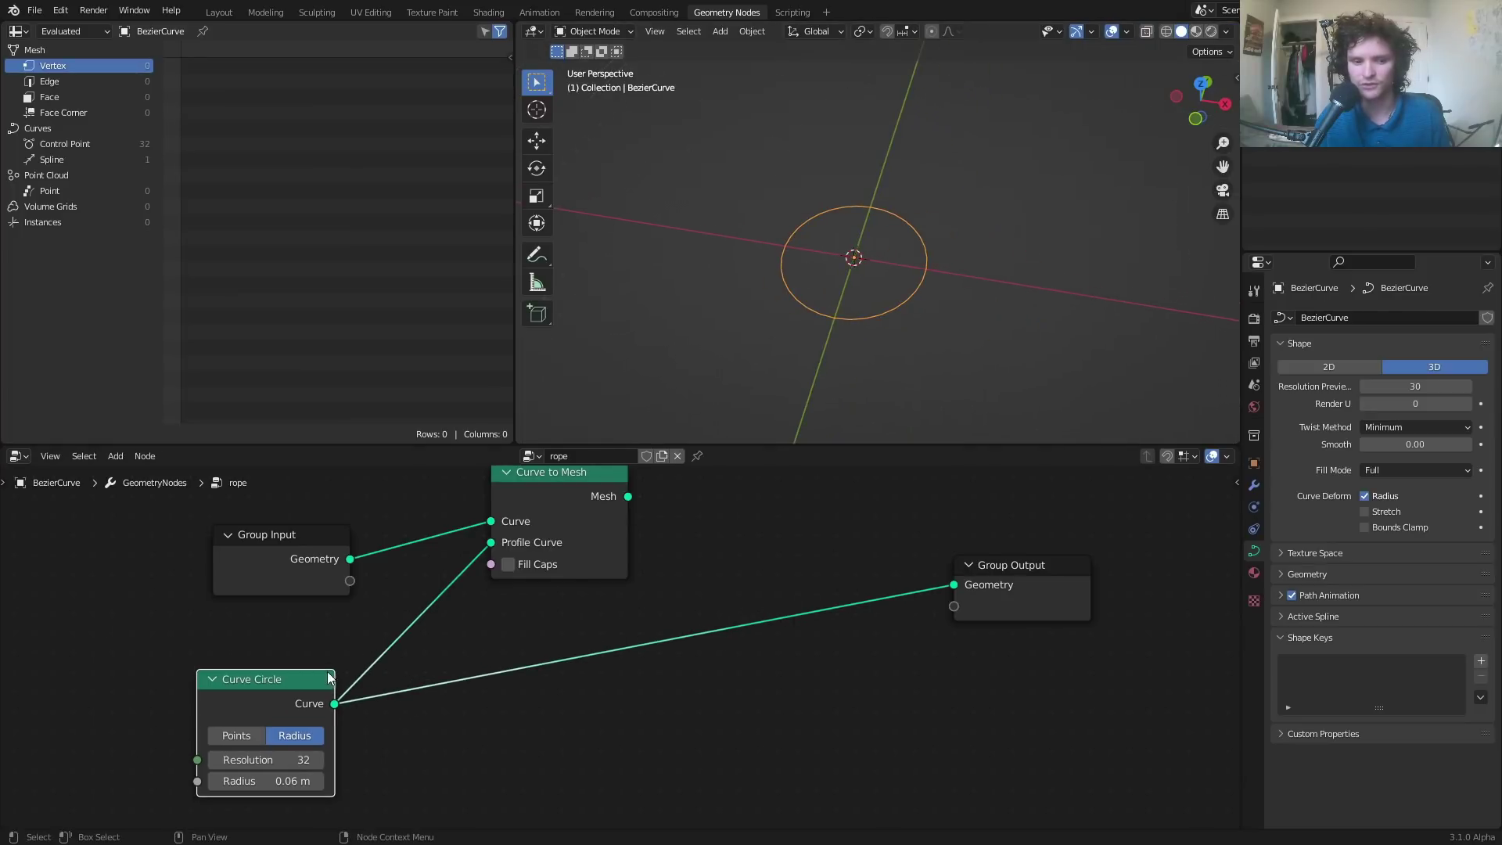
- Add a Transform node fed by the Curve Circle, placing it beside the circle node
{"action": "middle_click_drag", "start_coordinate": [300, 706], "coordinate": [320, 587]}
{"action": "key", "text": "shift+a"}
{"action": "left_click", "coordinate": [325, 515]}
{"action": "type", "text": "tr"}
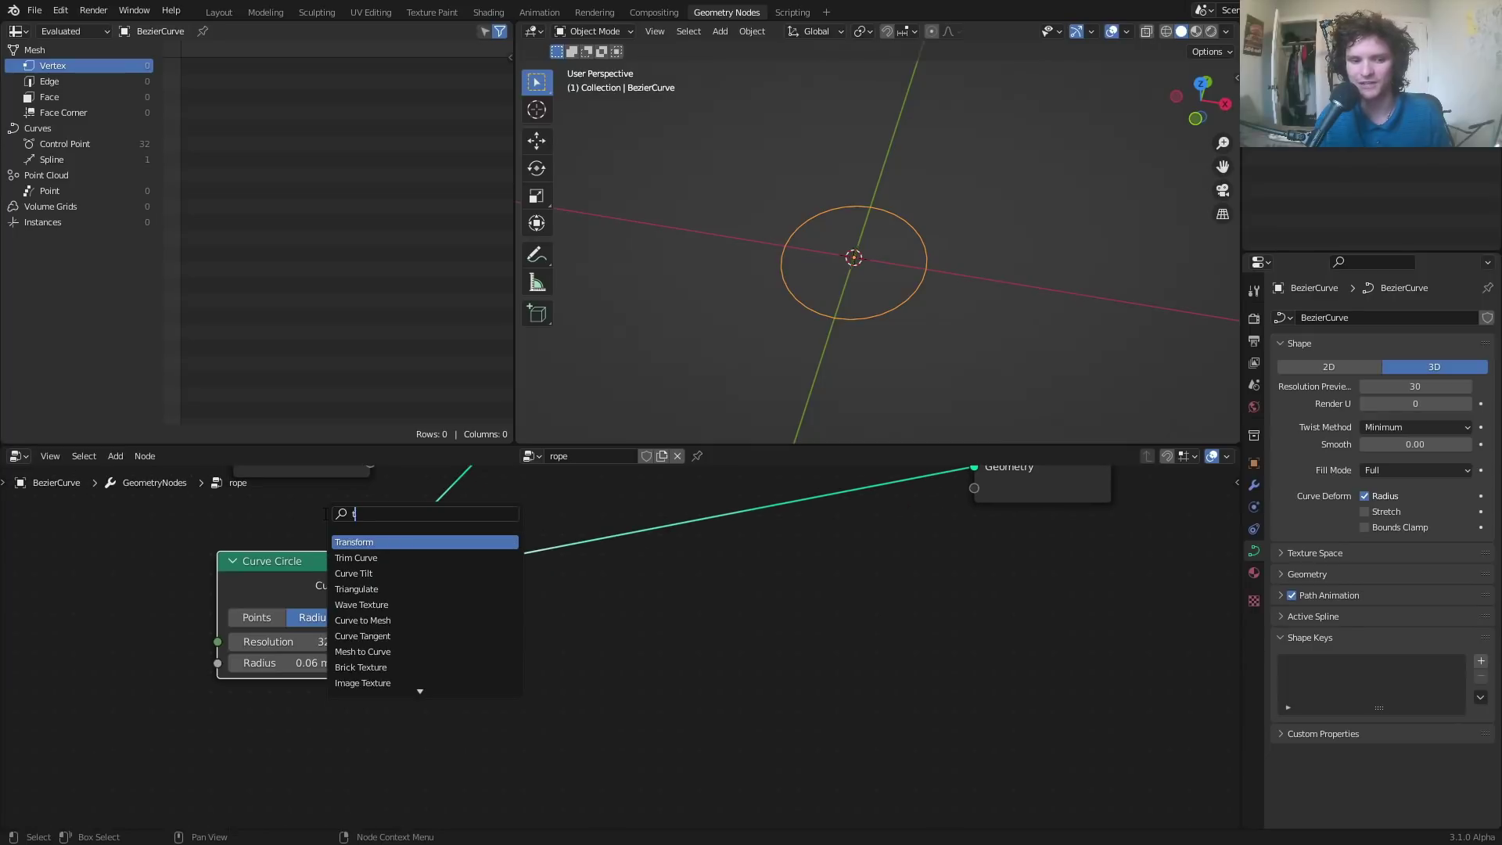
{"action": "key", "text": "Return"}
{"action": "left_click", "coordinate": [438, 643]}
{"action": "right_click_drag", "start_coordinate": [277, 595], "coordinate": [442, 664], "text": "alt"}
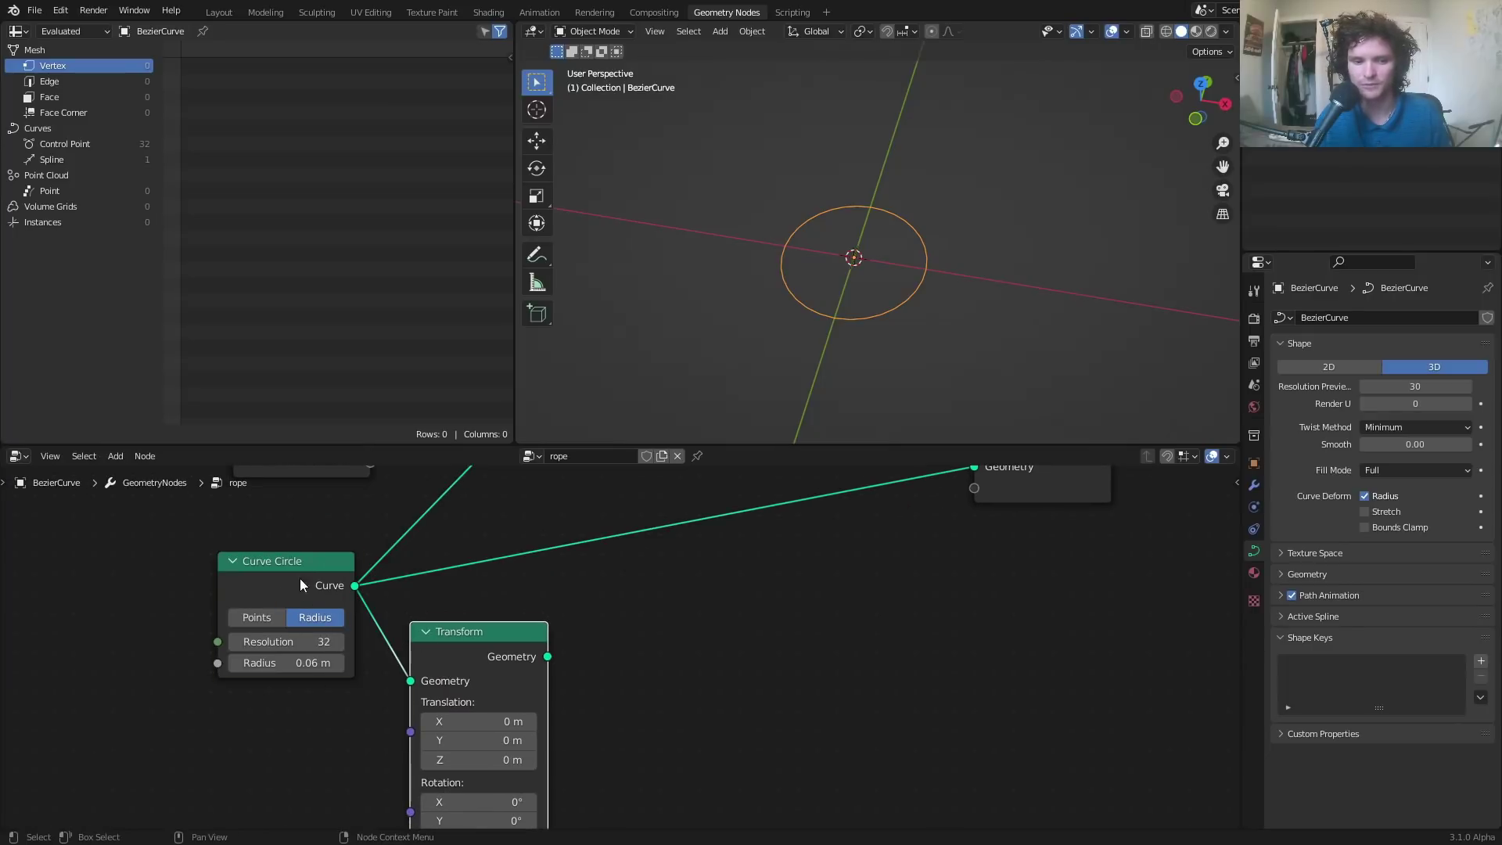
{"action": "left_click_drag", "start_coordinate": [299, 579], "coordinate": [241, 567]}
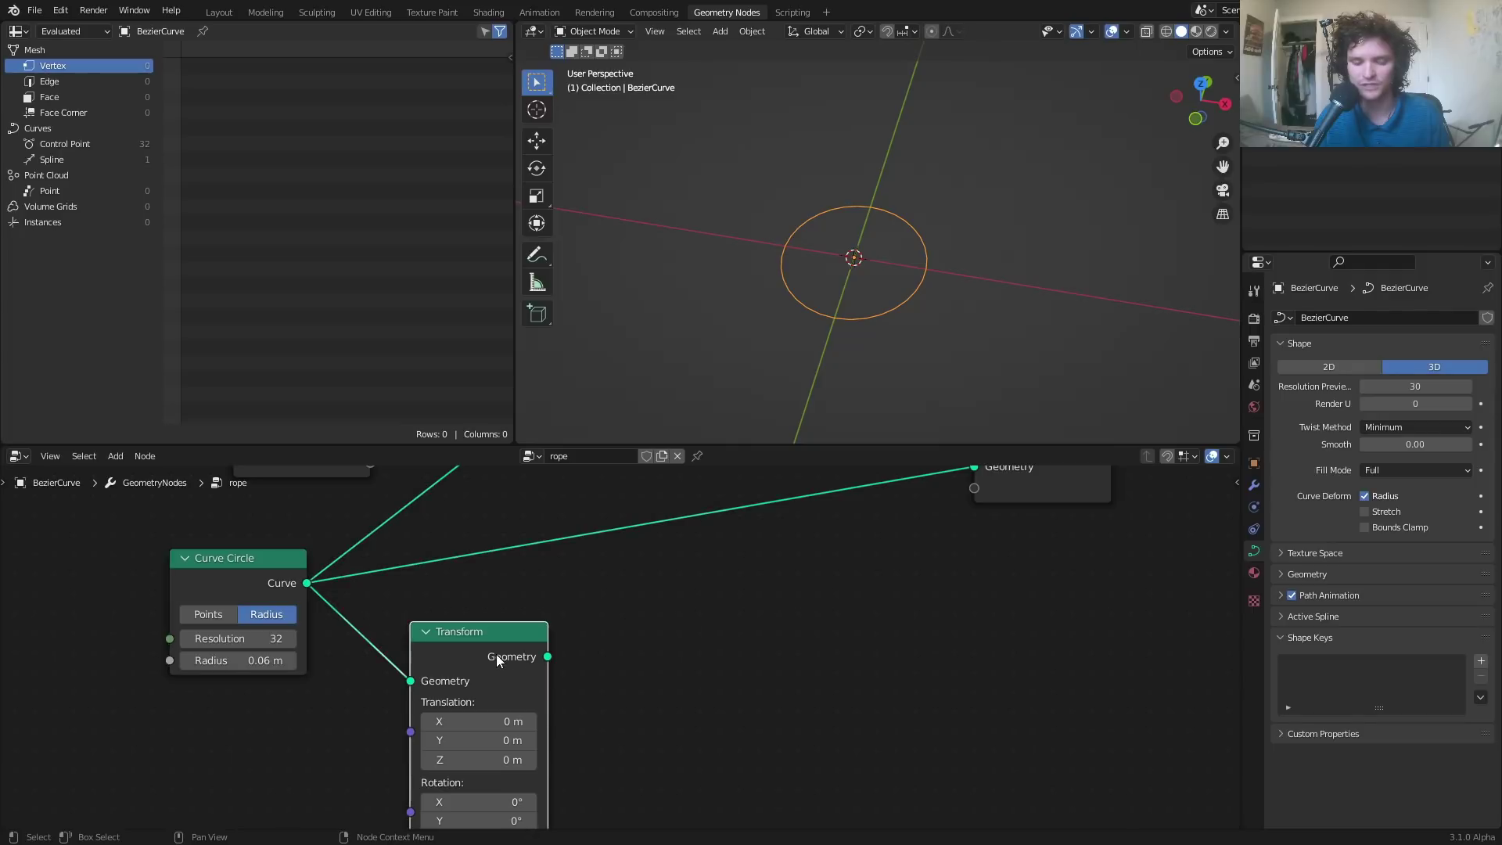
{"action": "left_click_drag", "start_coordinate": [496, 654], "coordinate": [483, 656]}
{"action": "key", "text": "shift+a"}
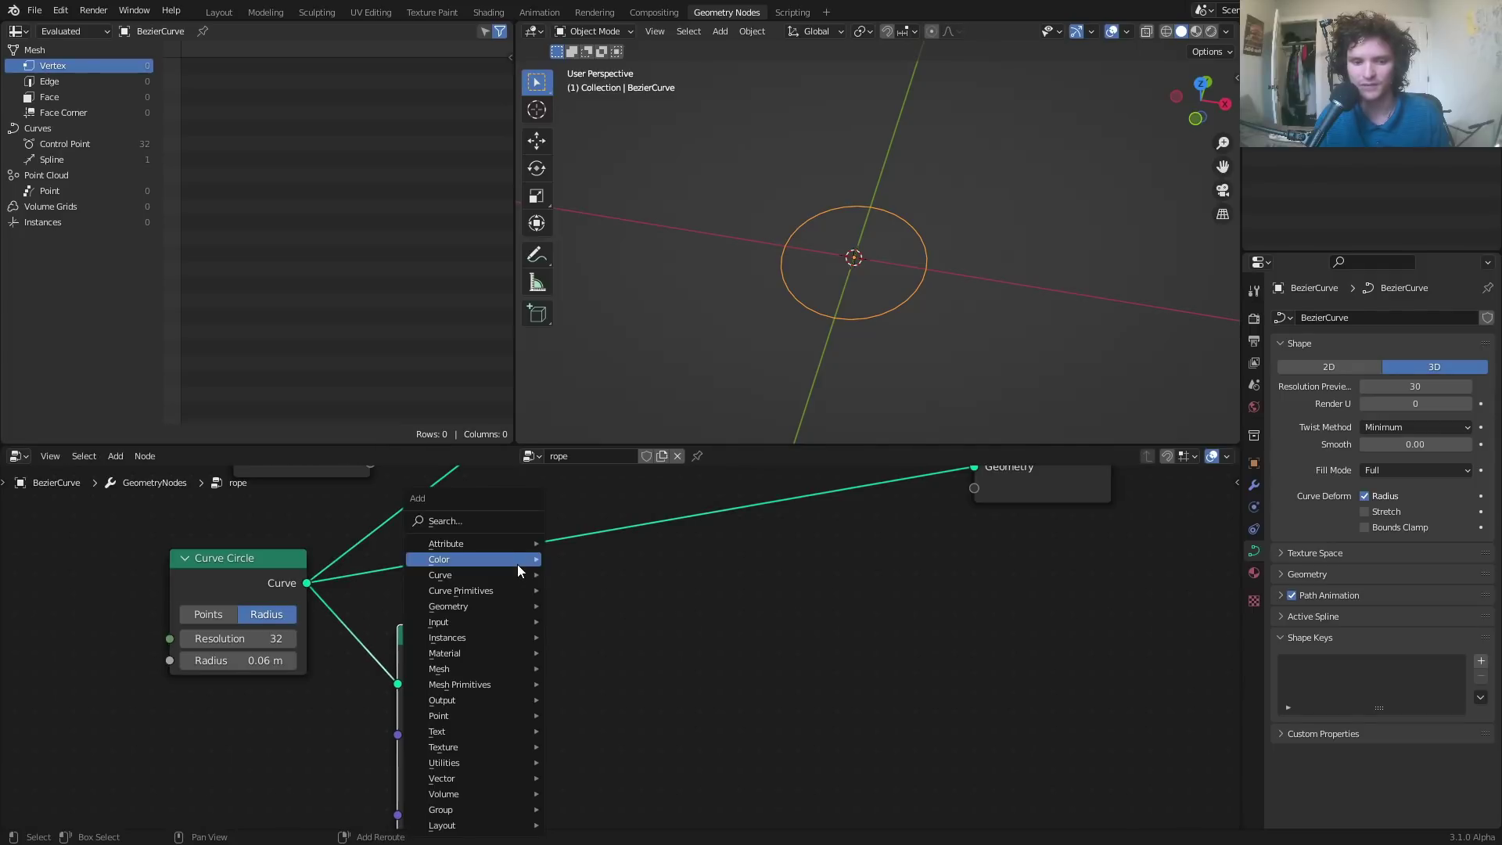
{"action": "left_click", "coordinate": [466, 511]}
{"action": "type", "text": "join"}
{"action": "key", "text": "Return"}
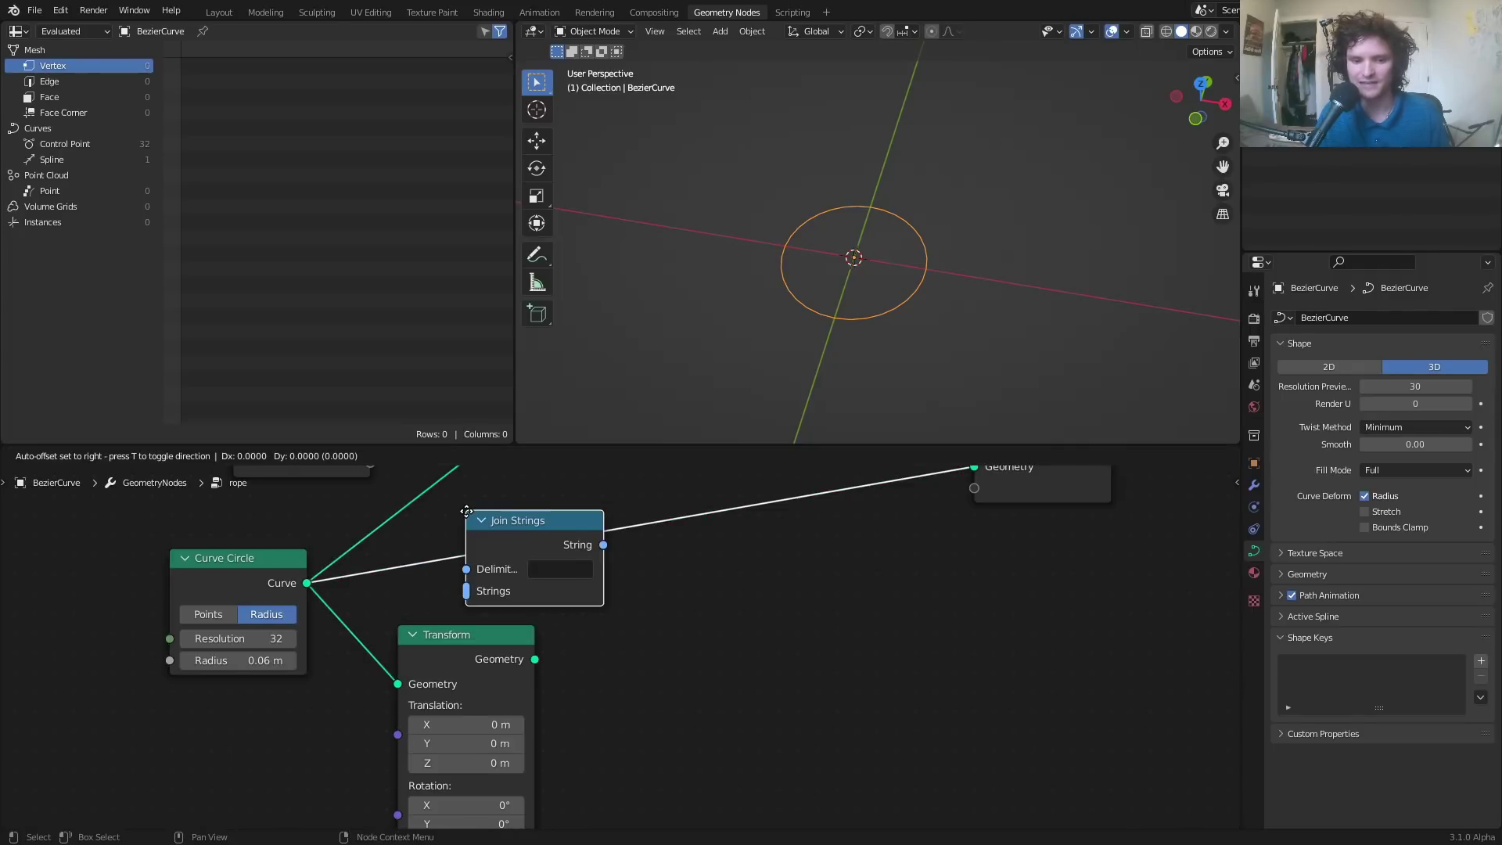
{"action": "key", "text": "Escape"}
- Insert a Join Geometry node between the Curve Circle and the Group Output, and connect the Transform node's output to it
{"action": "key", "text": "shift+a"}
{"action": "left_click", "coordinate": [599, 487]}
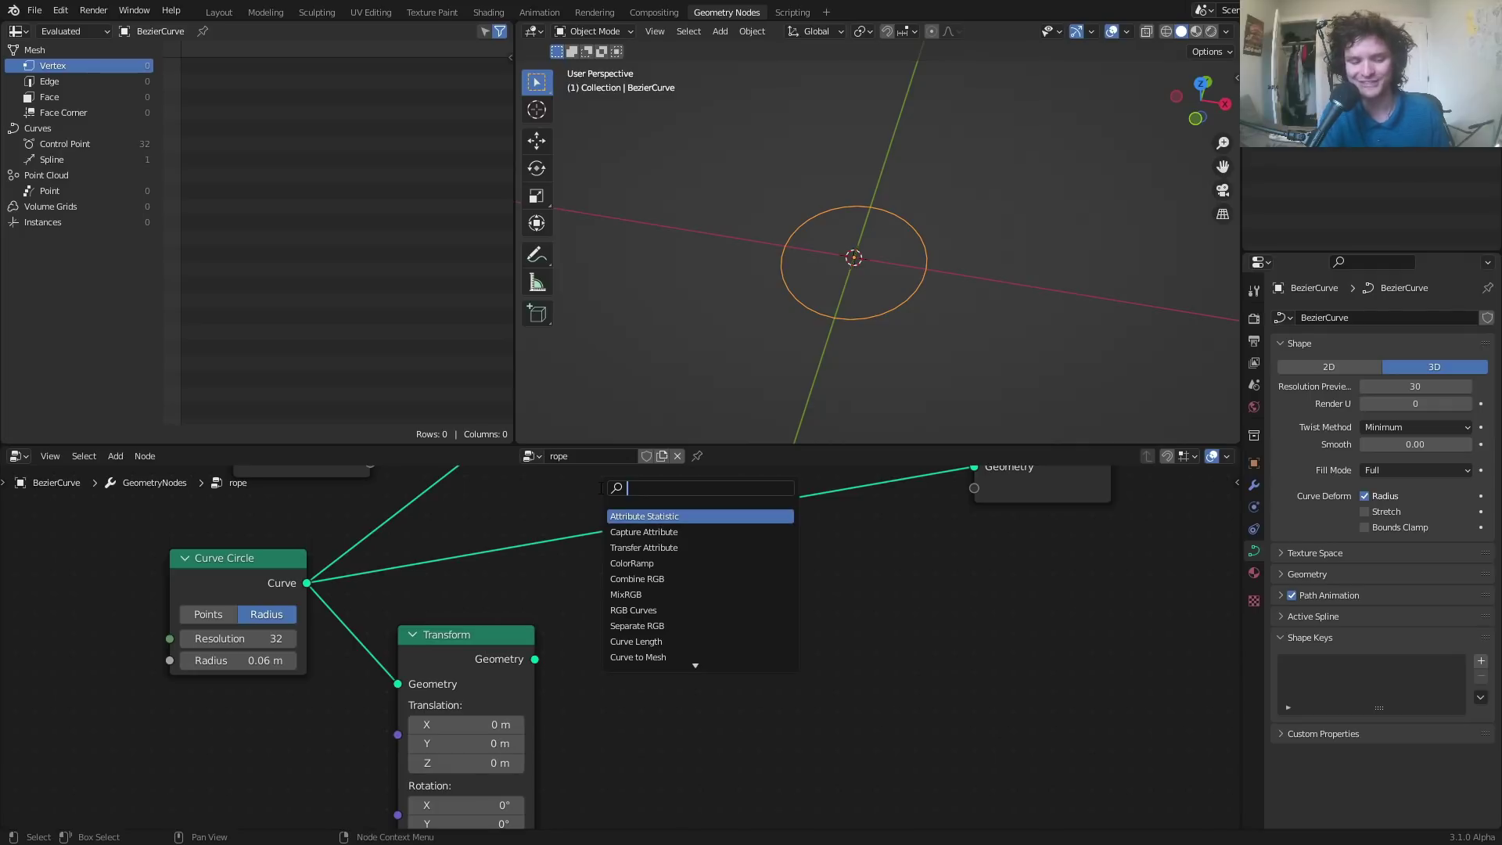
{"action": "type", "text": "join"}
{"action": "left_click", "coordinate": [670, 533]}
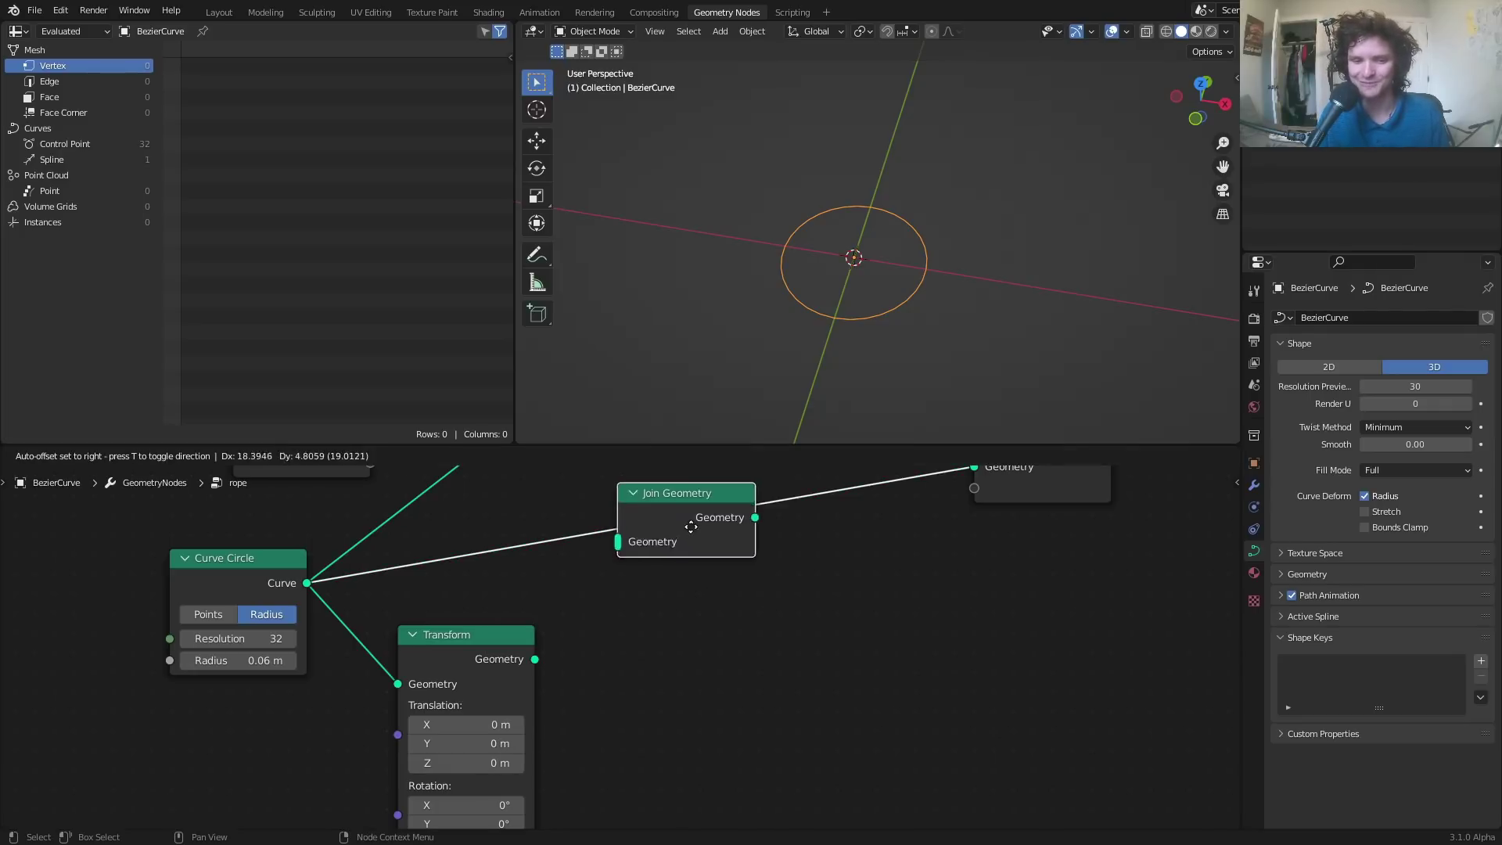
{"action": "left_click", "coordinate": [715, 553]}
{"action": "left_click_drag", "start_coordinate": [529, 660], "coordinate": [651, 562]}
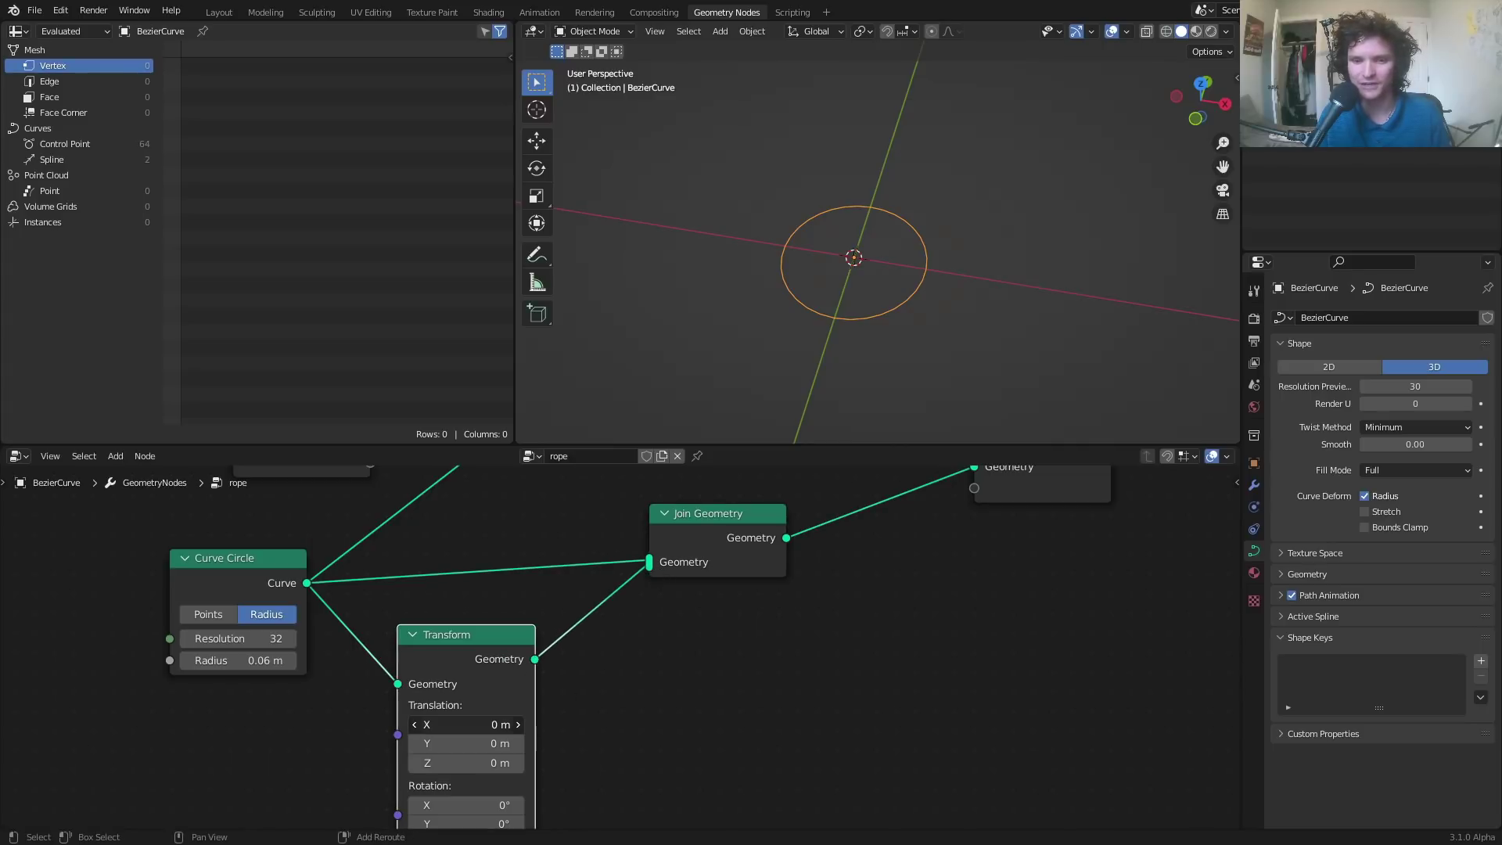
- Set the Curve Circle radius to 1 m and the Transform node's X translation to 1 m
{"action": "left_click_drag", "start_coordinate": [522, 726], "coordinate": [551, 726]}
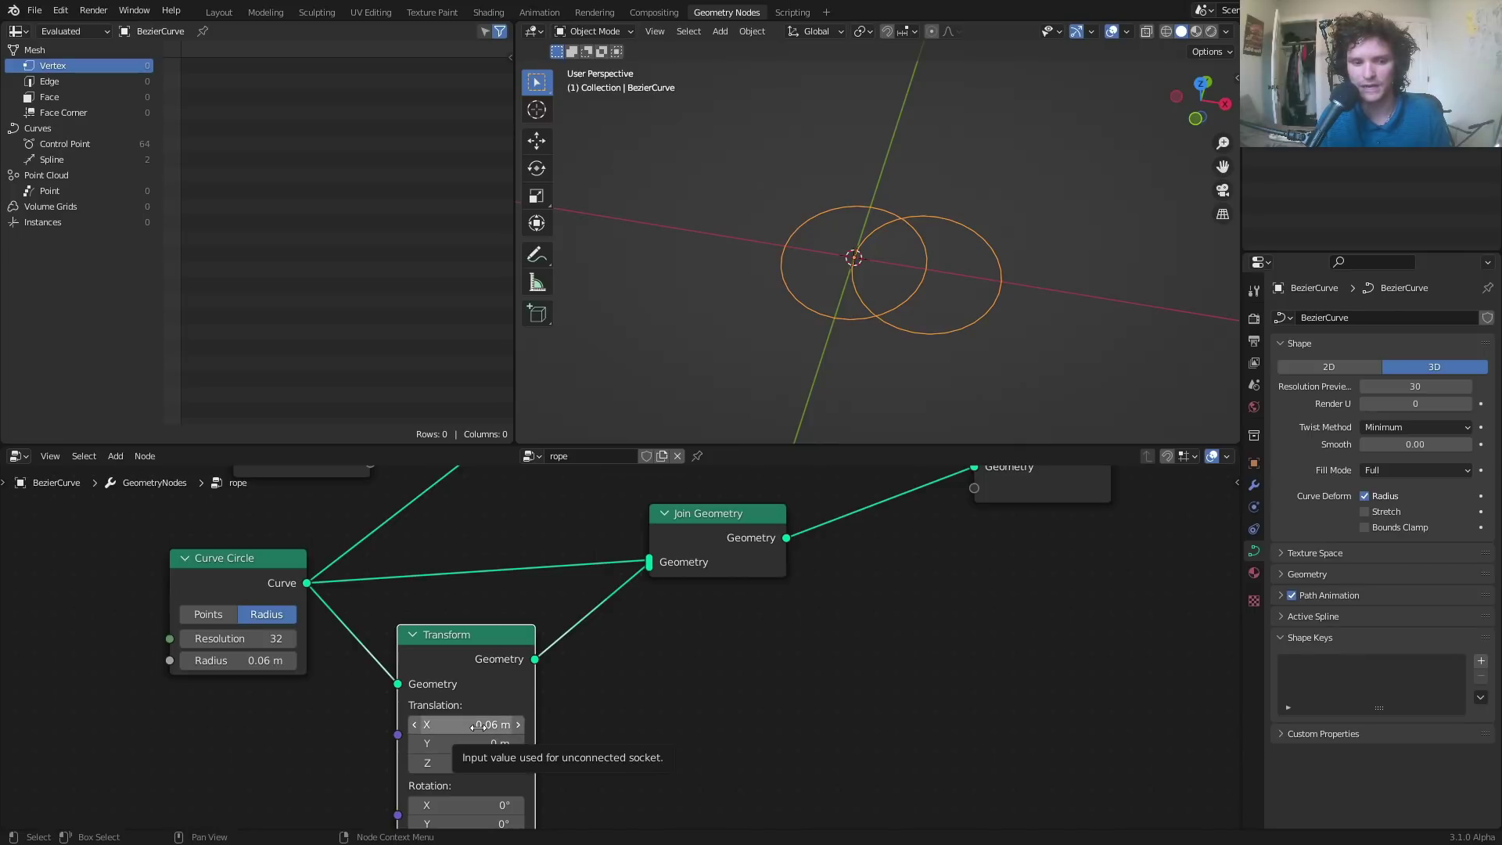
{"action": "left_click", "coordinate": [258, 660]}
{"action": "type", "text": "1"}
{"action": "key", "text": "Return"}
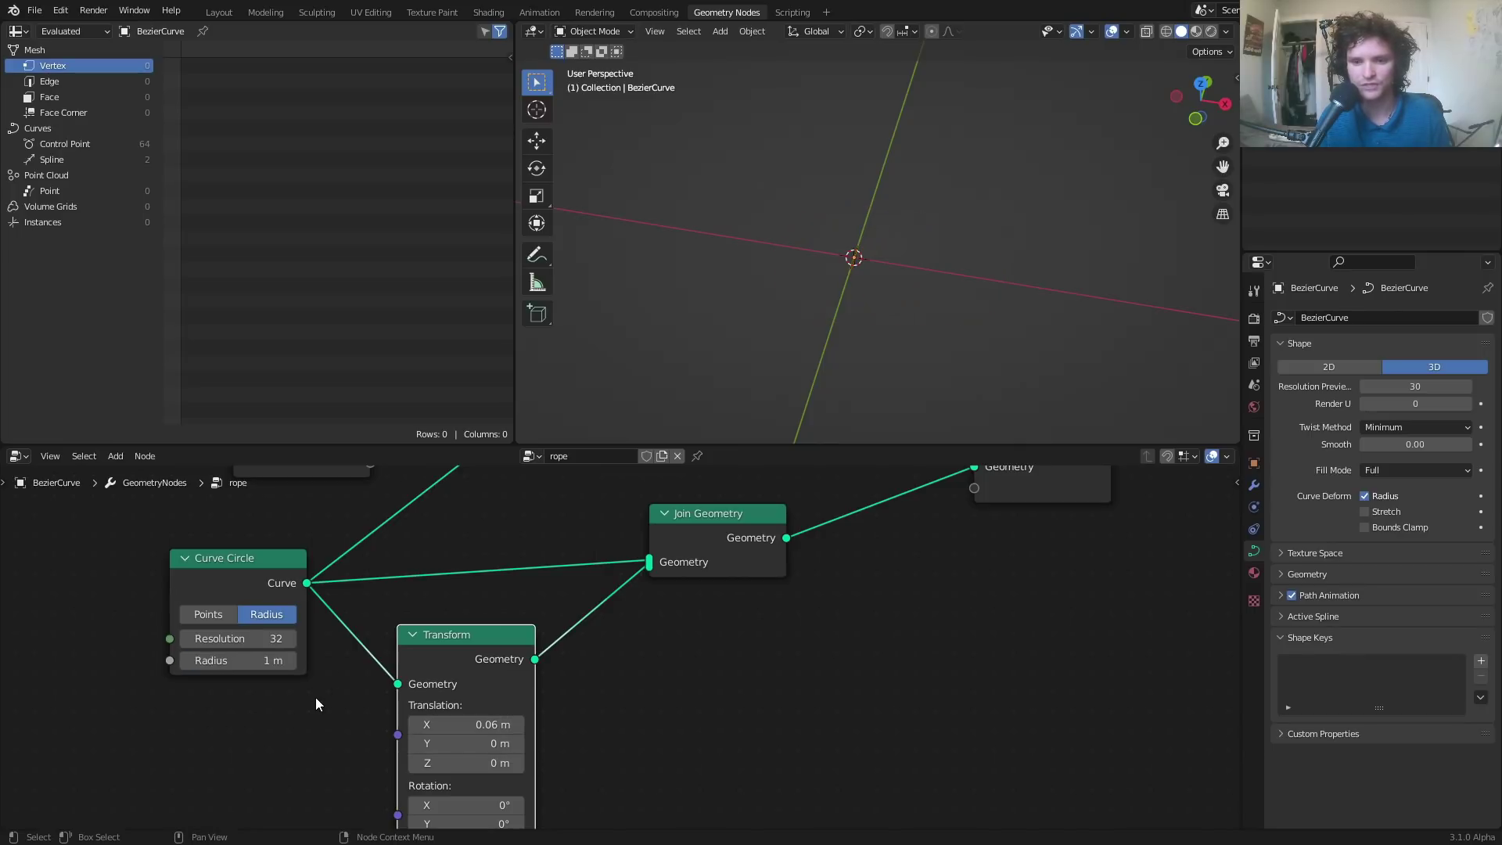
{"action": "scroll", "coordinate": [875, 237], "scroll_direction": "down", "scroll_amount": 6}
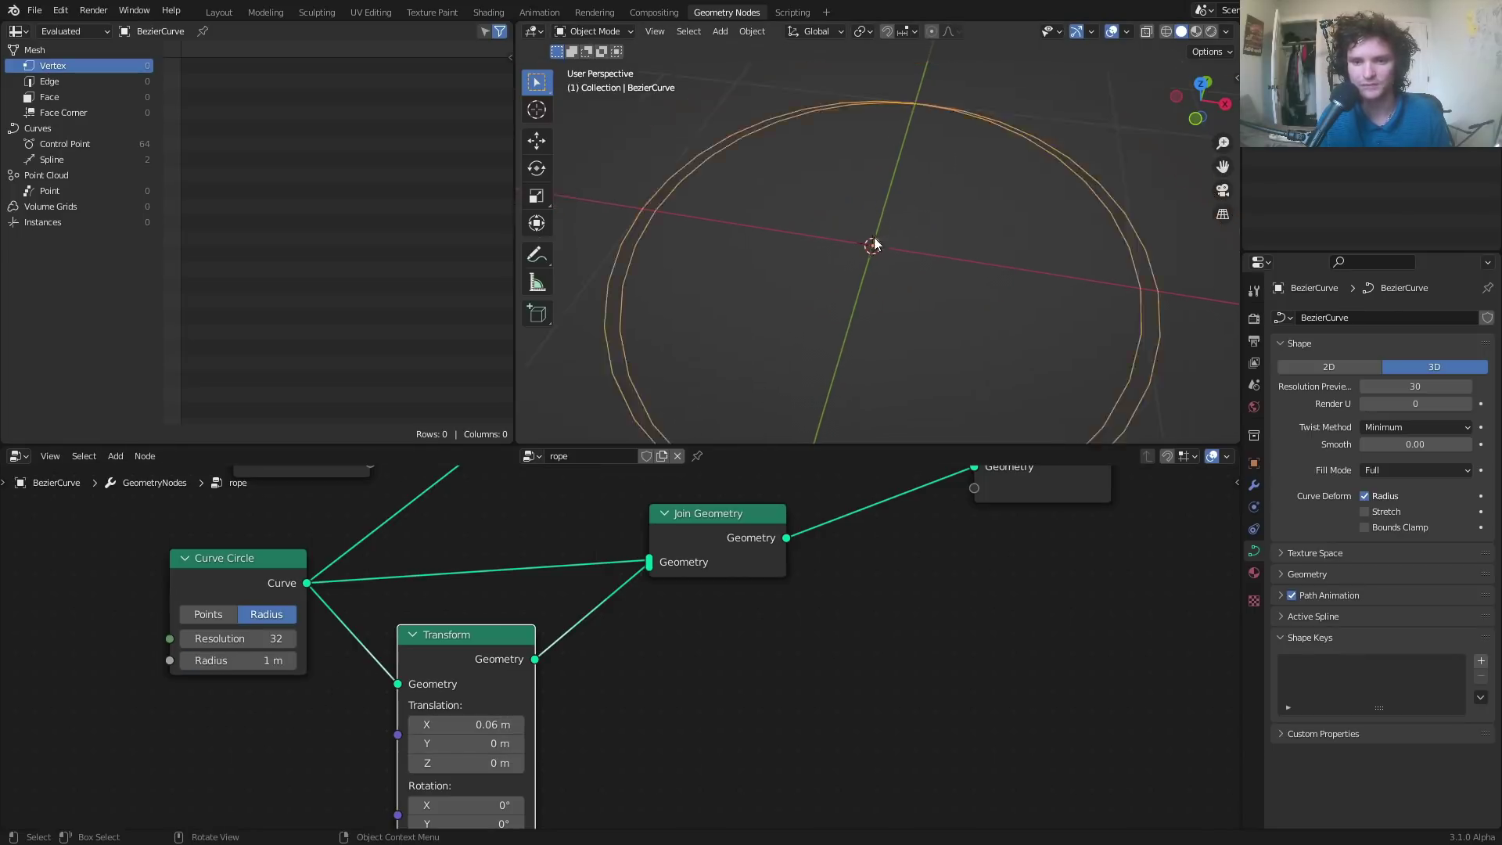
{"action": "left_click", "coordinate": [487, 725]}
{"action": "type", "text": "1"}
{"action": "key", "text": "Return"}
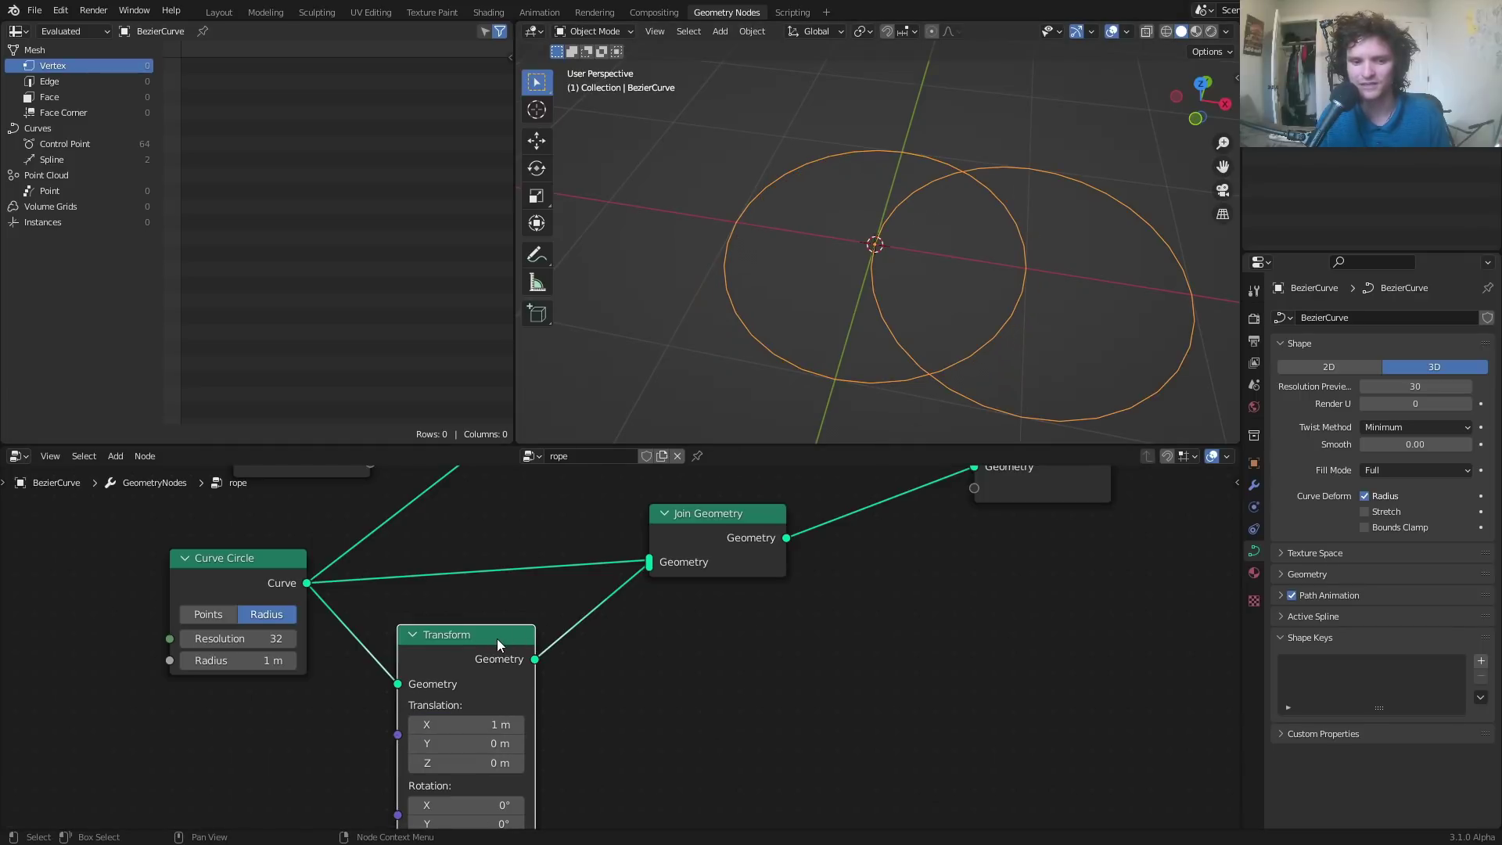
- Duplicate the Transform node between Join Geometry and Group Output, and set the copy's X translation to -0.5 m
{"action": "key", "text": "shift+d"}
{"action": "left_click", "coordinate": [964, 480]}
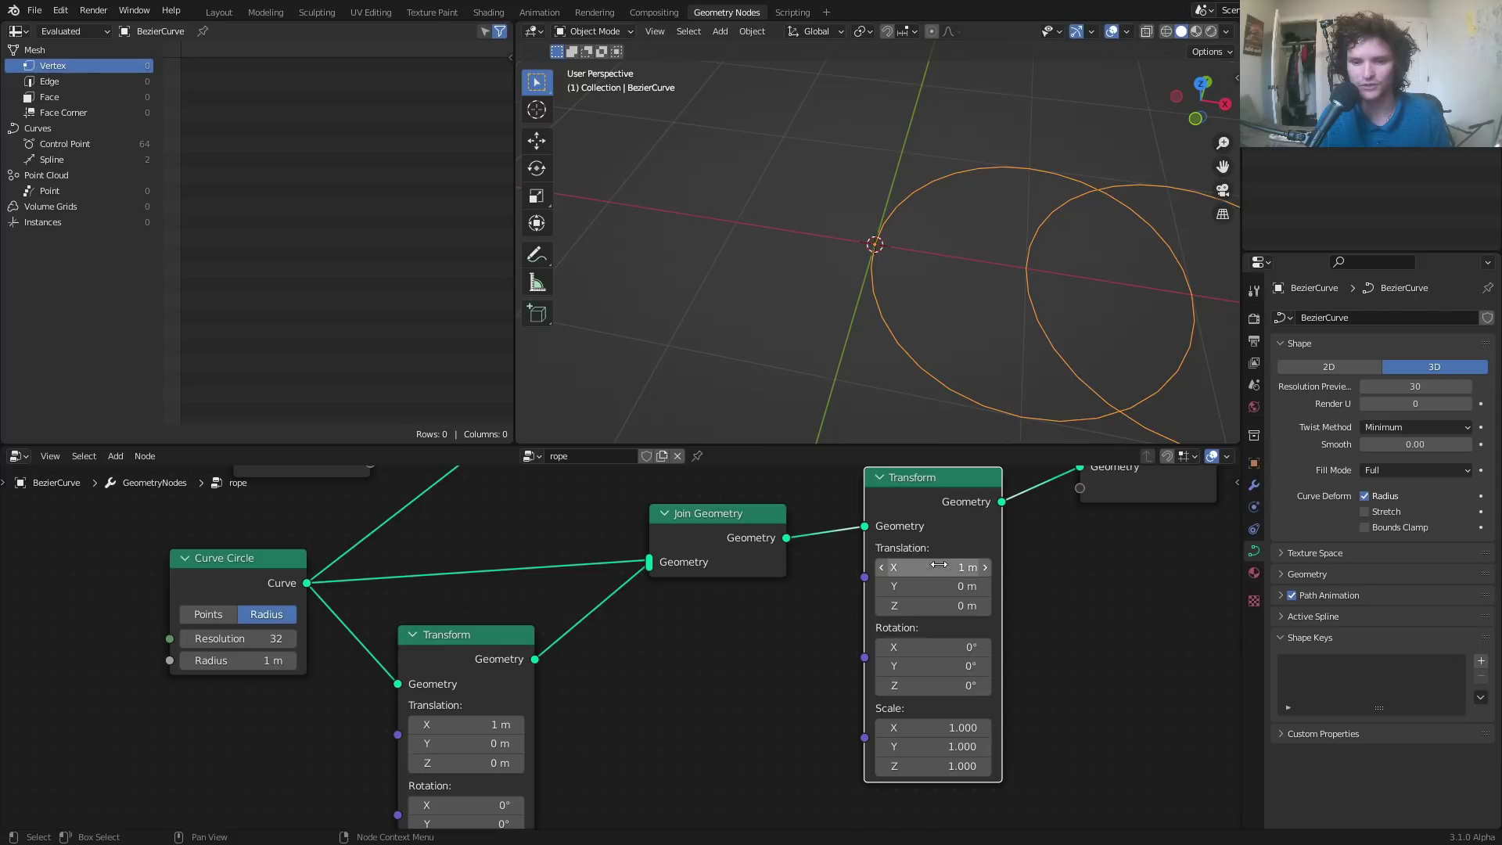
{"action": "left_click", "coordinate": [939, 567]}
{"action": "type", "text": "-1"}
{"action": "key", "text": "Return"}
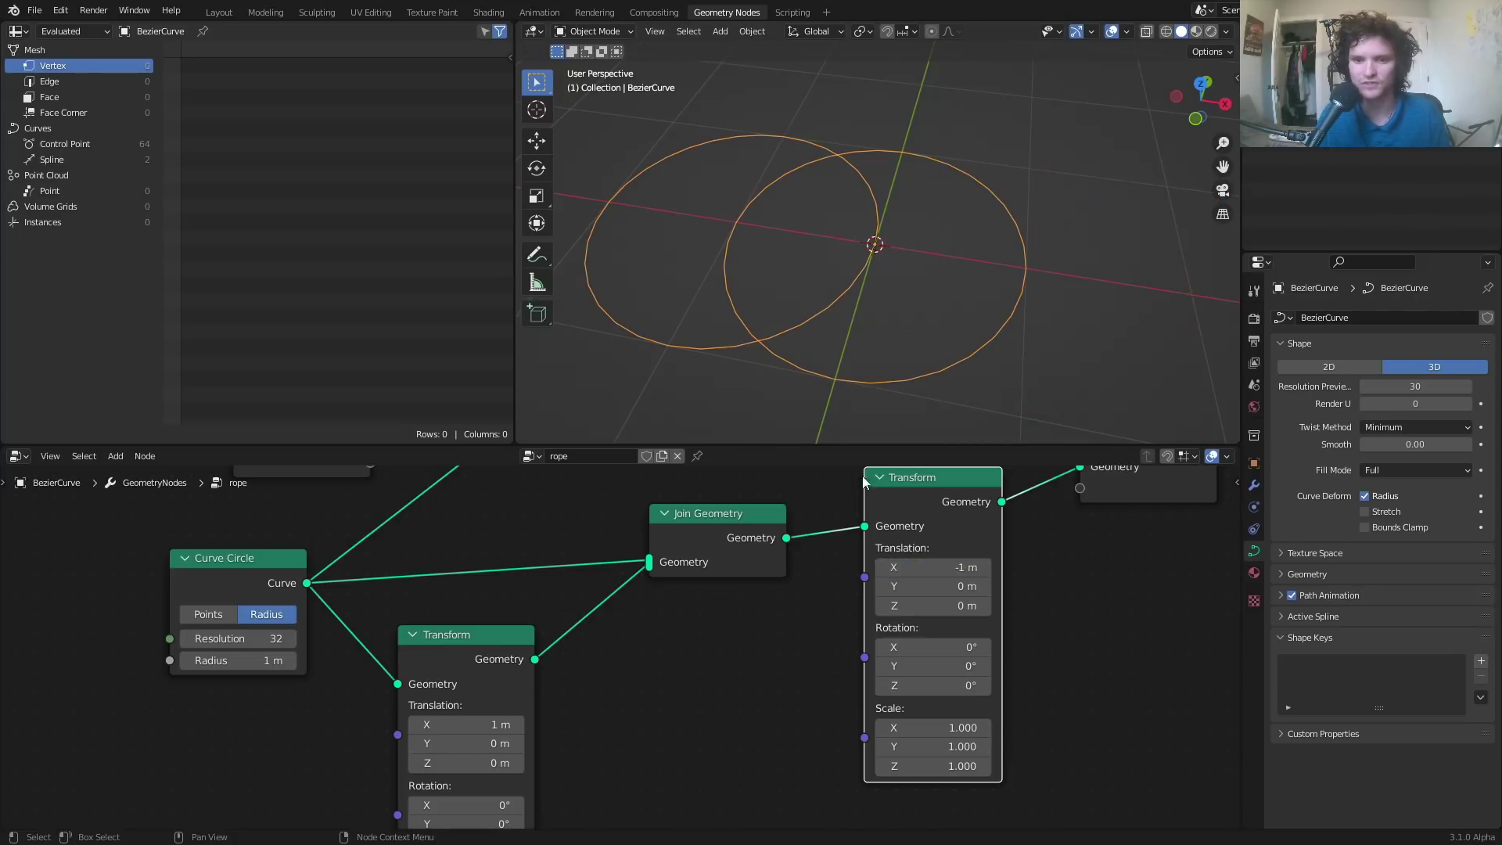
{"action": "left_click", "coordinate": [939, 565]}
{"action": "type", "text": "-0.5"}
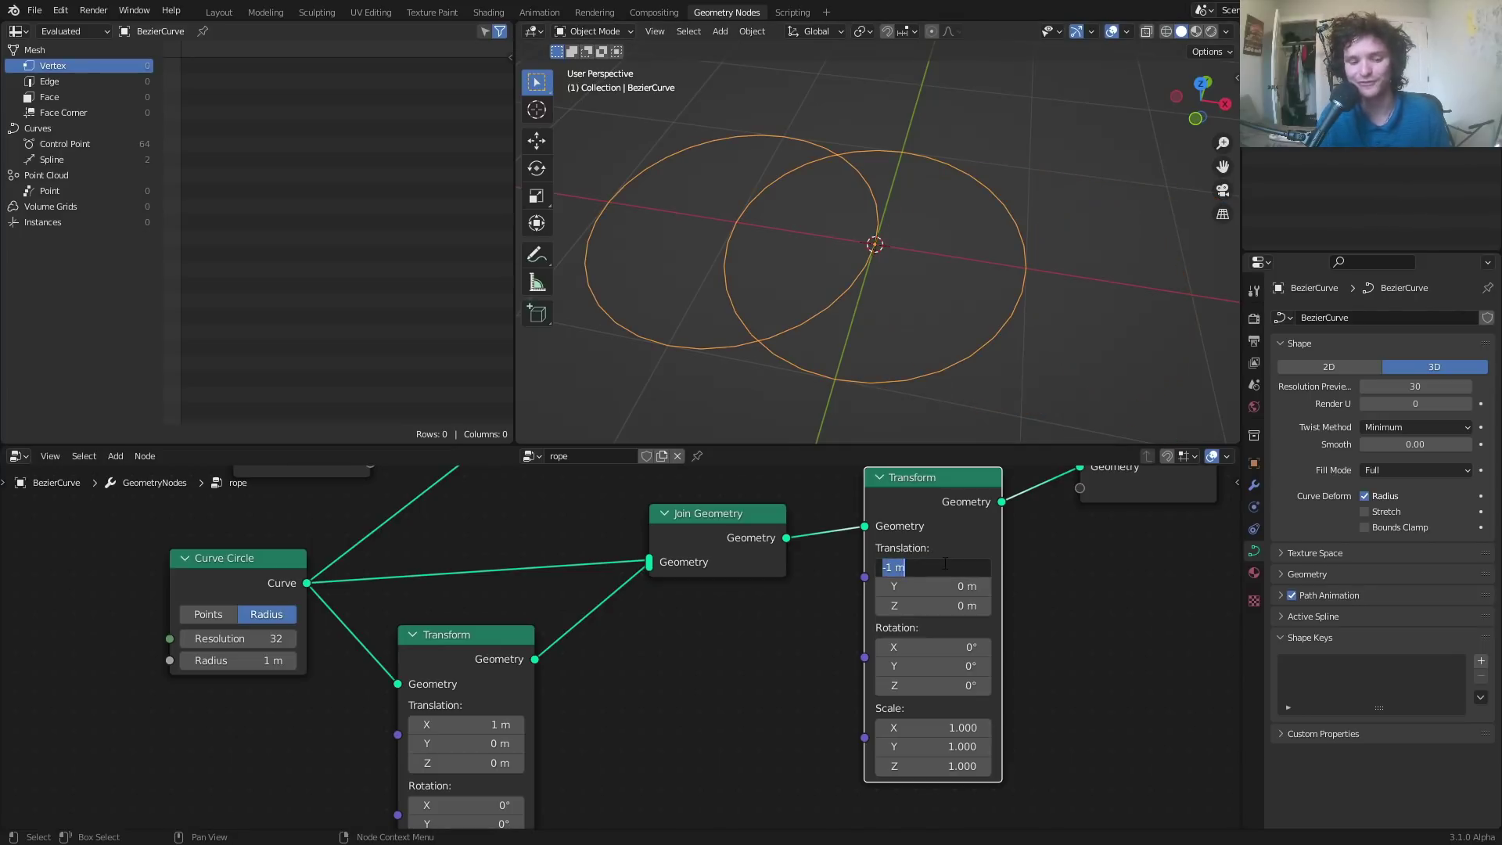
{"action": "key", "text": "Return"}
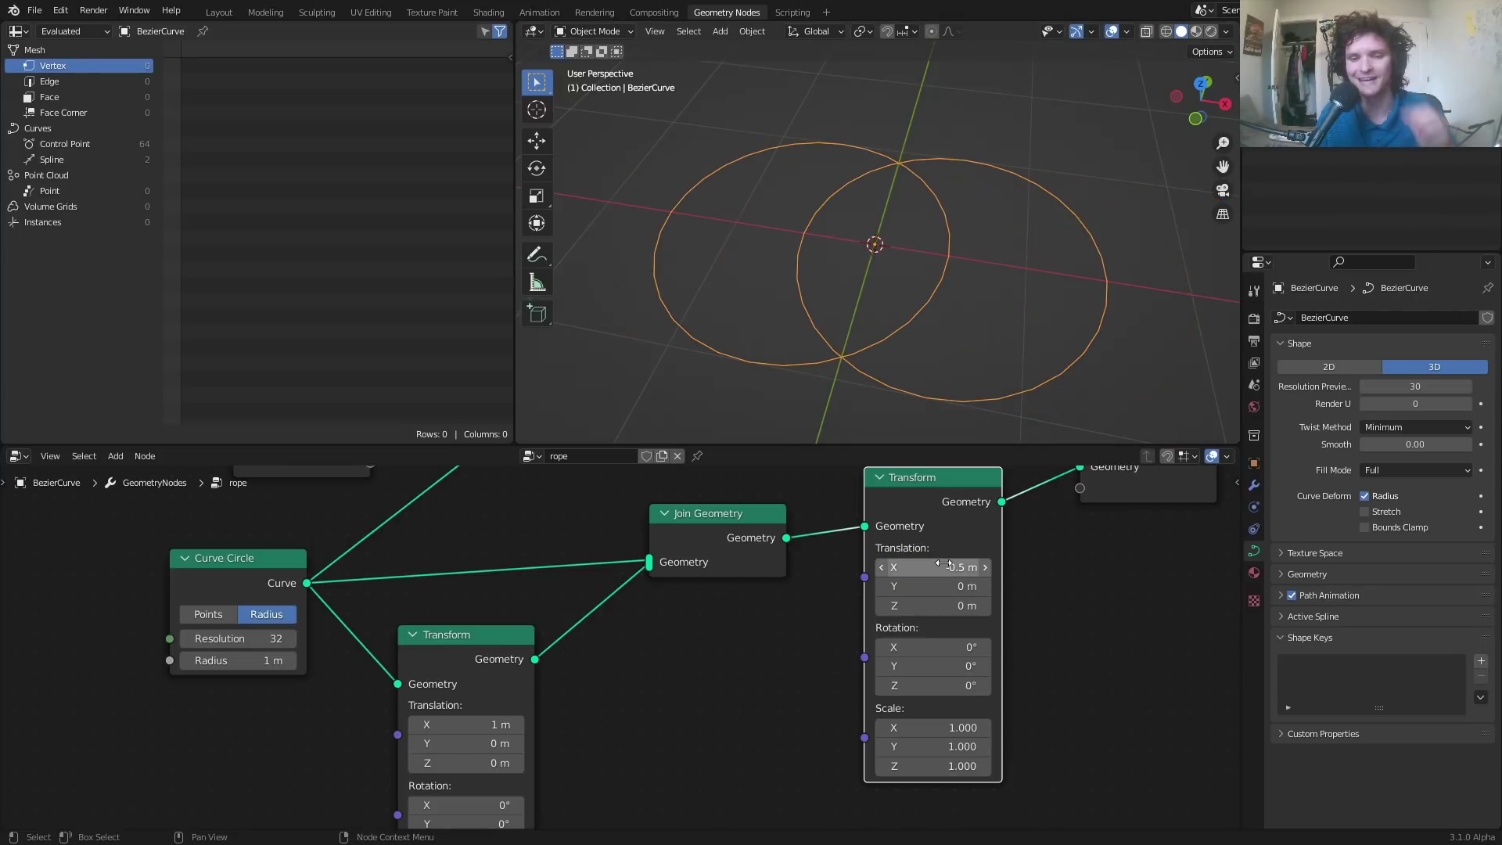
{"action": "scroll", "coordinate": [872, 310], "scroll_direction": "down", "scroll_amount": 3}
{"action": "middle_click_drag", "start_coordinate": [872, 295], "coordinate": [833, 301], "text": "shift"}
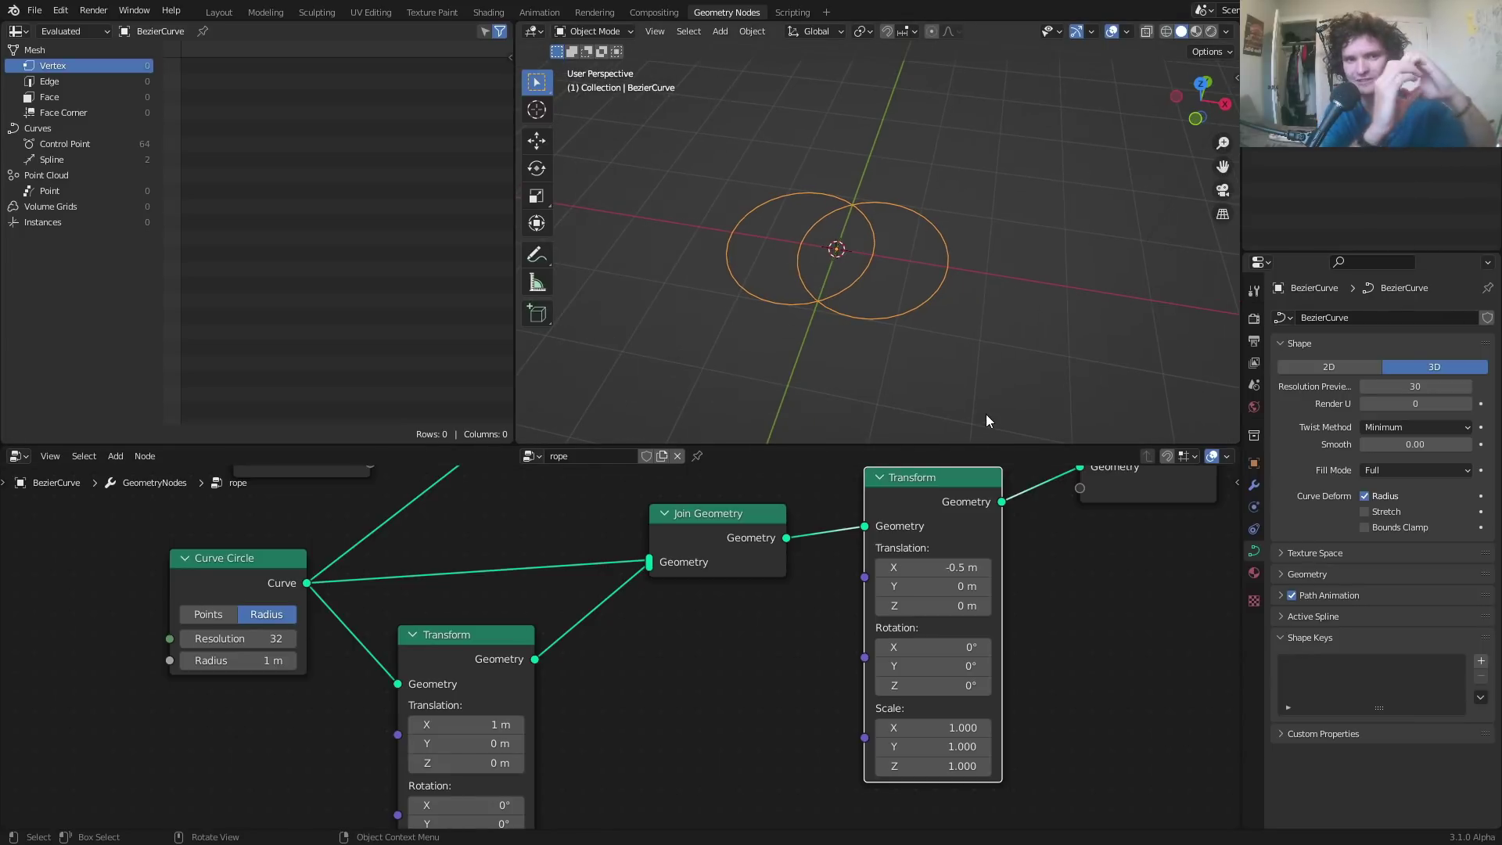
- Feed the centred Transform output into Curve to Mesh's Profile Curve, and connect Curve to Mesh to the Group Output
{"action": "middle_click_drag", "start_coordinate": [912, 560], "coordinate": [816, 707]}
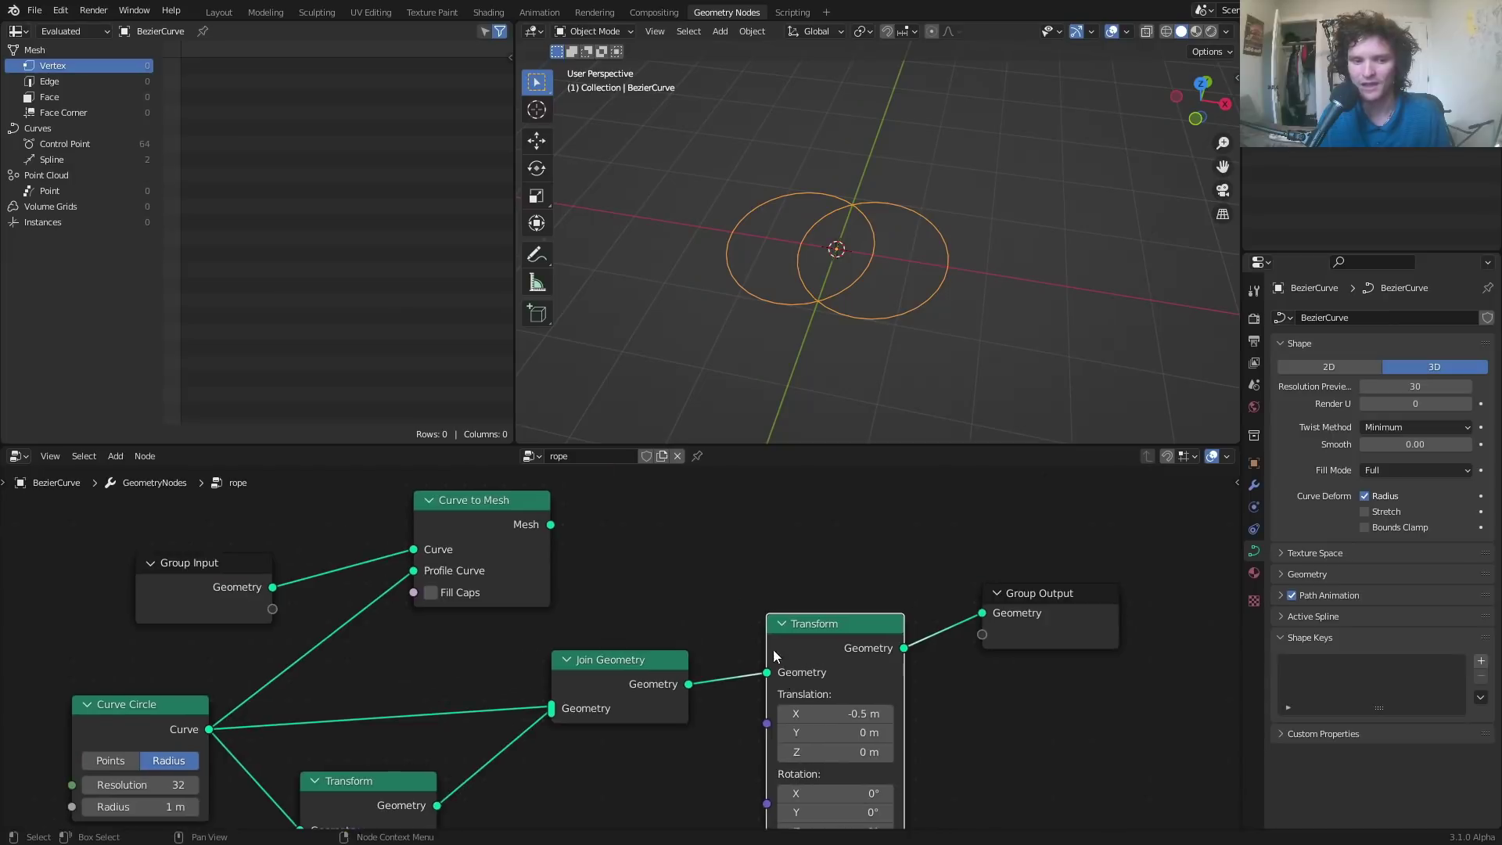
{"action": "scroll", "coordinate": [811, 643], "scroll_direction": "down", "scroll_amount": 4}
{"action": "left_click_drag", "start_coordinate": [827, 648], "coordinate": [707, 562]}
{"action": "left_click_drag", "start_coordinate": [896, 607], "coordinate": [1133, 615]}
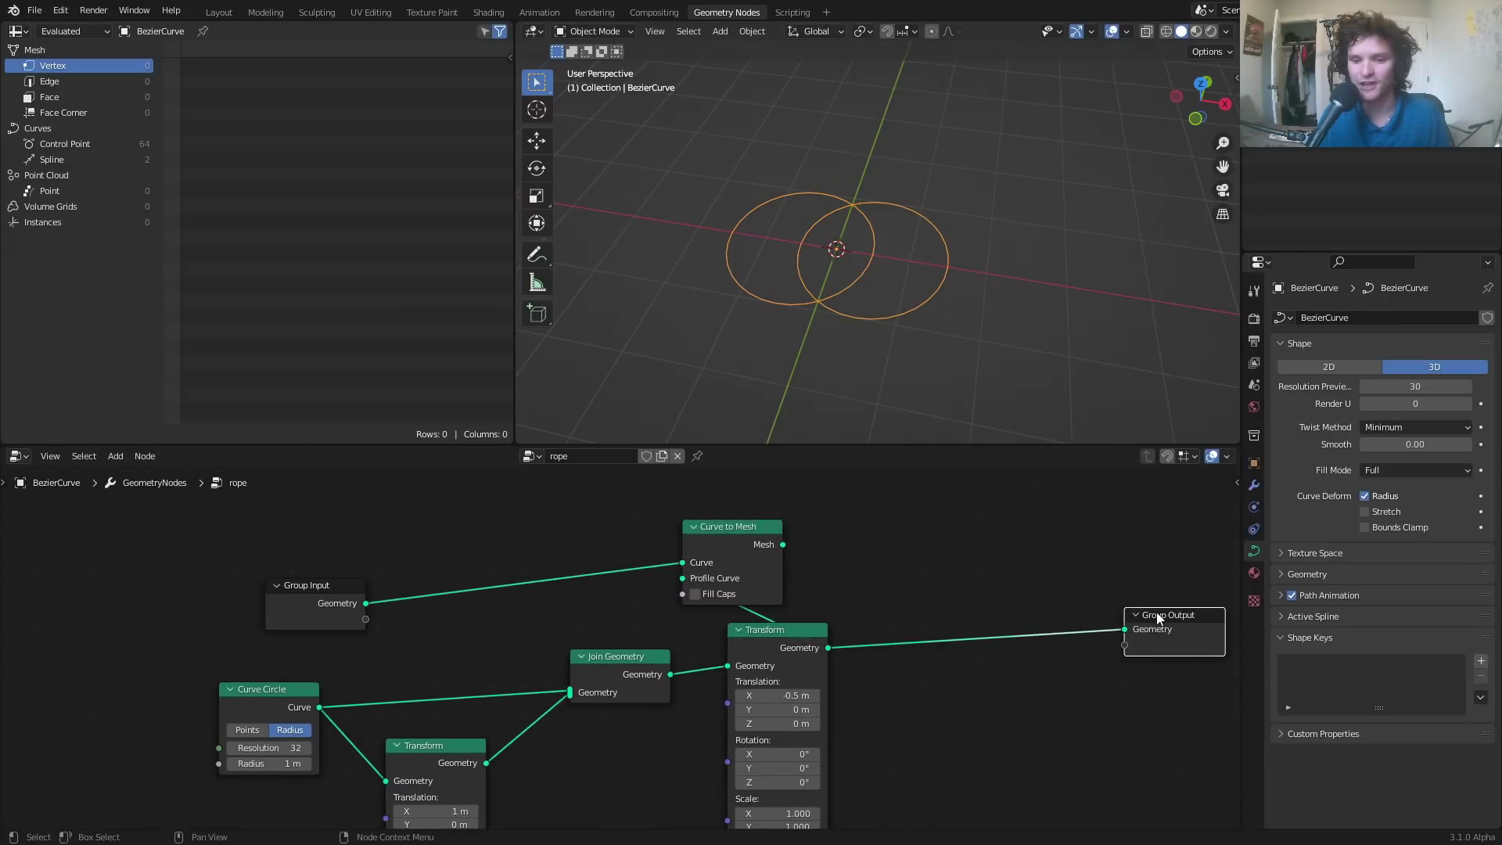
{"action": "left_click", "coordinate": [744, 538], "text": "ctrl+shift"}
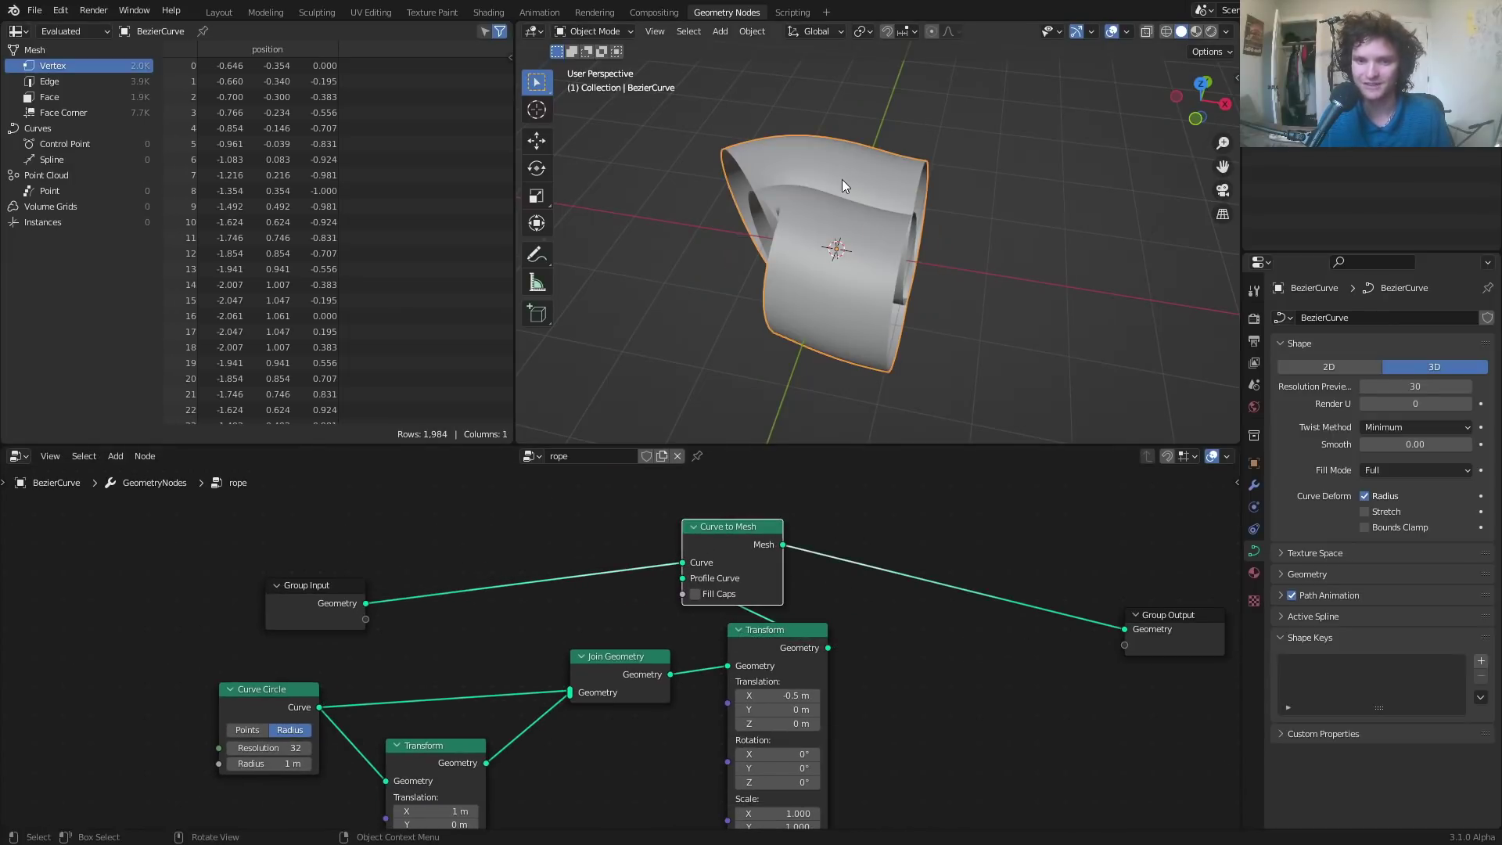
{"action": "middle_click_drag", "start_coordinate": [841, 179], "coordinate": [937, 207]}
{"action": "scroll", "coordinate": [554, 566], "scroll_direction": "up", "scroll_amount": 3}
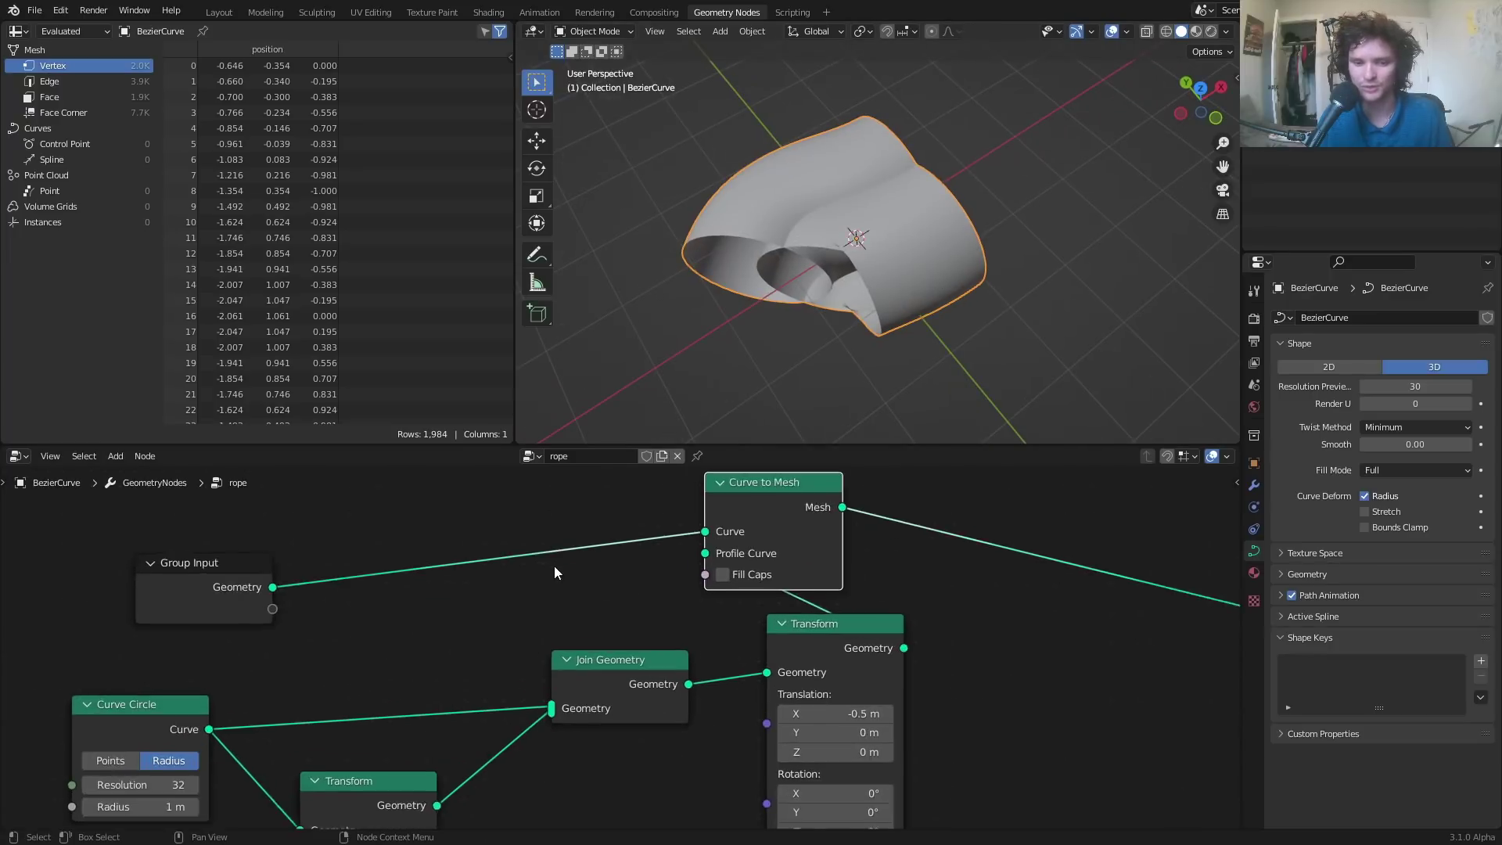
- Try reducing the Curve Circle radius to 0.13 m and undo the change
{"action": "mouse_move", "coordinate": [579, 550]}
{"action": "middle_mouse_down"}
{"action": "mouse_move", "coordinate": [620, 507]}
{"action": "mouse_move", "coordinate": [586, 555]}
{"action": "middle_mouse_up"}
{"action": "middle_click_drag", "start_coordinate": [341, 645], "coordinate": [489, 471]}
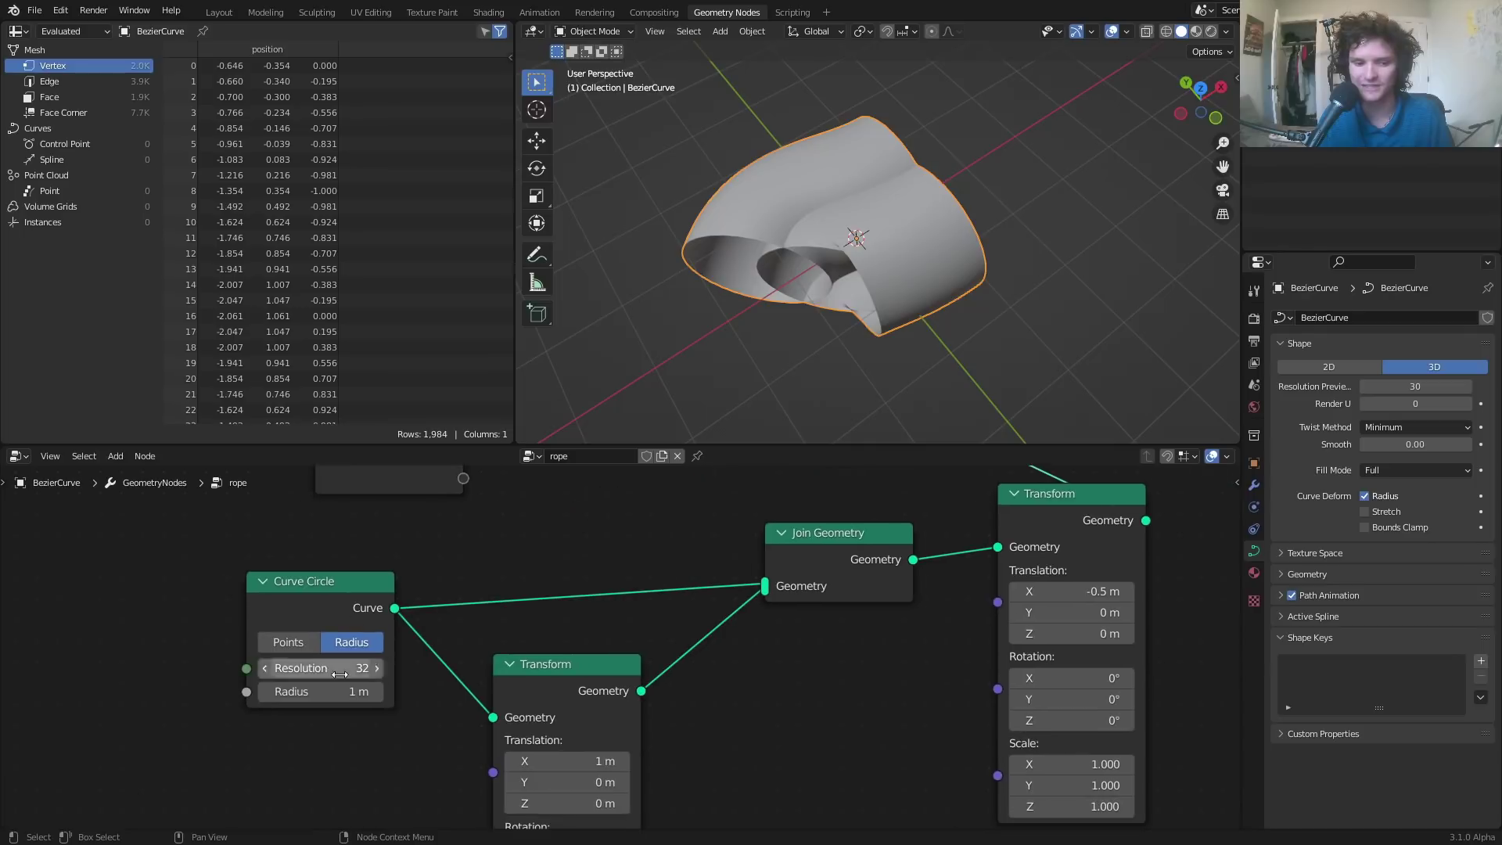
{"action": "left_click_drag", "start_coordinate": [331, 698], "coordinate": [260, 698]}
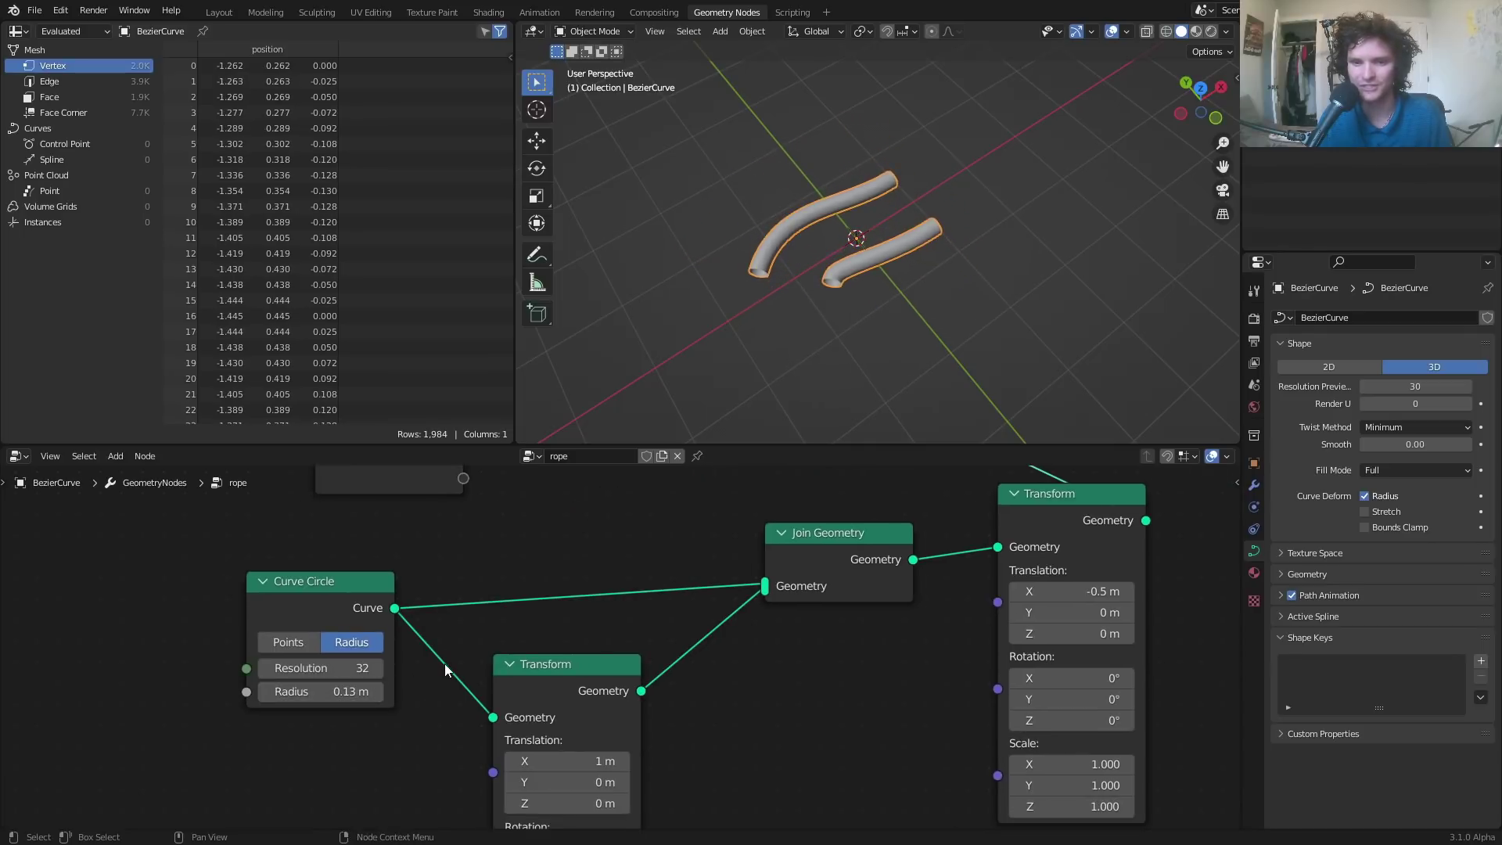
{"action": "key", "text": "ctrl+z"}
- Insert a Set Curve Radius node between Group Input and Curve to Mesh, with its radius set to 0.02 m
{"action": "key", "text": "shift+a"}
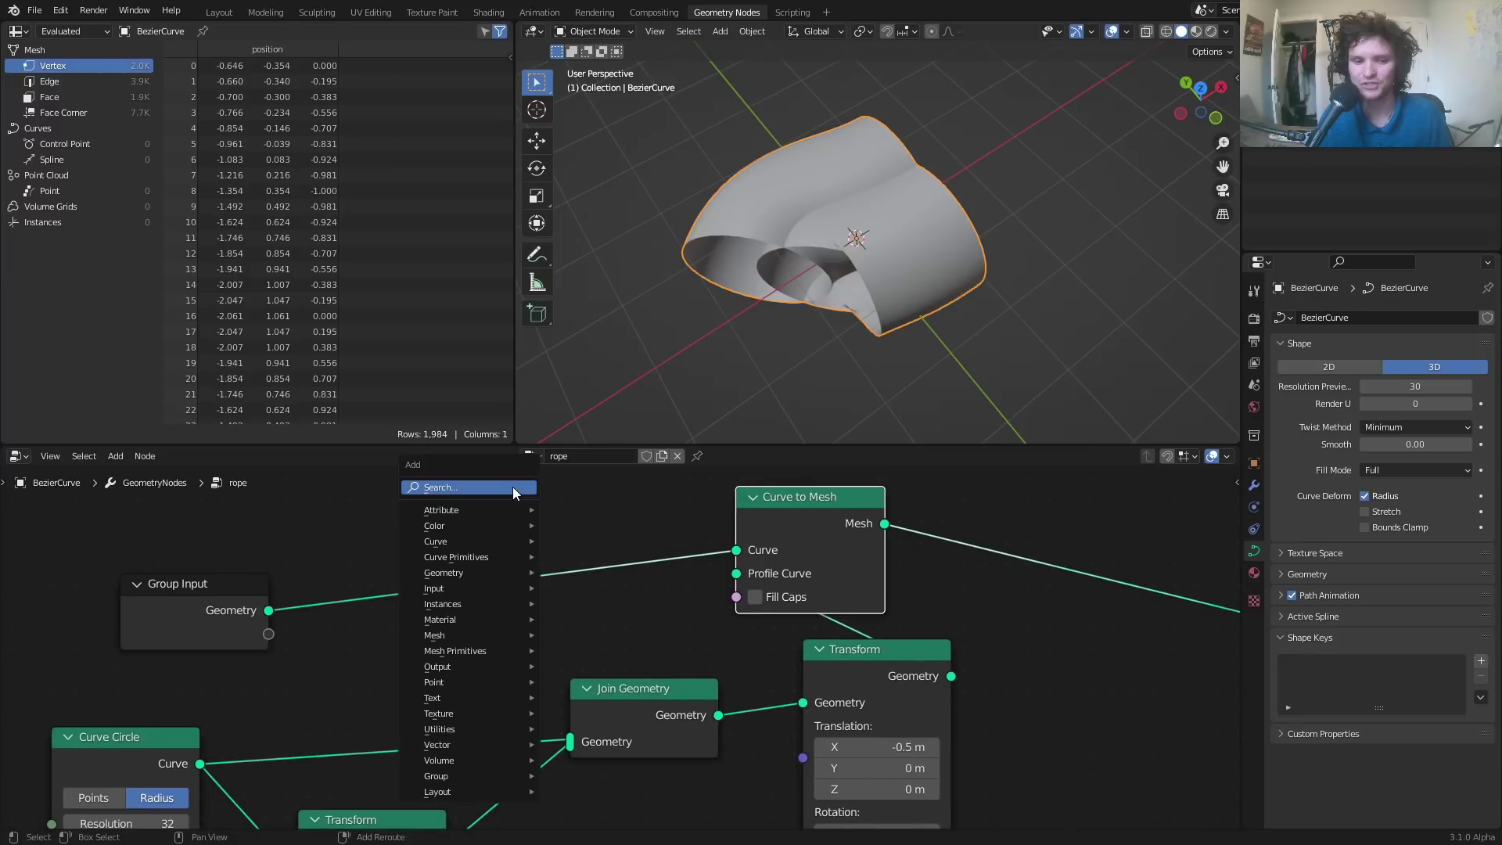
{"action": "left_click", "coordinate": [513, 486]}
{"action": "type", "text": "set ra"}
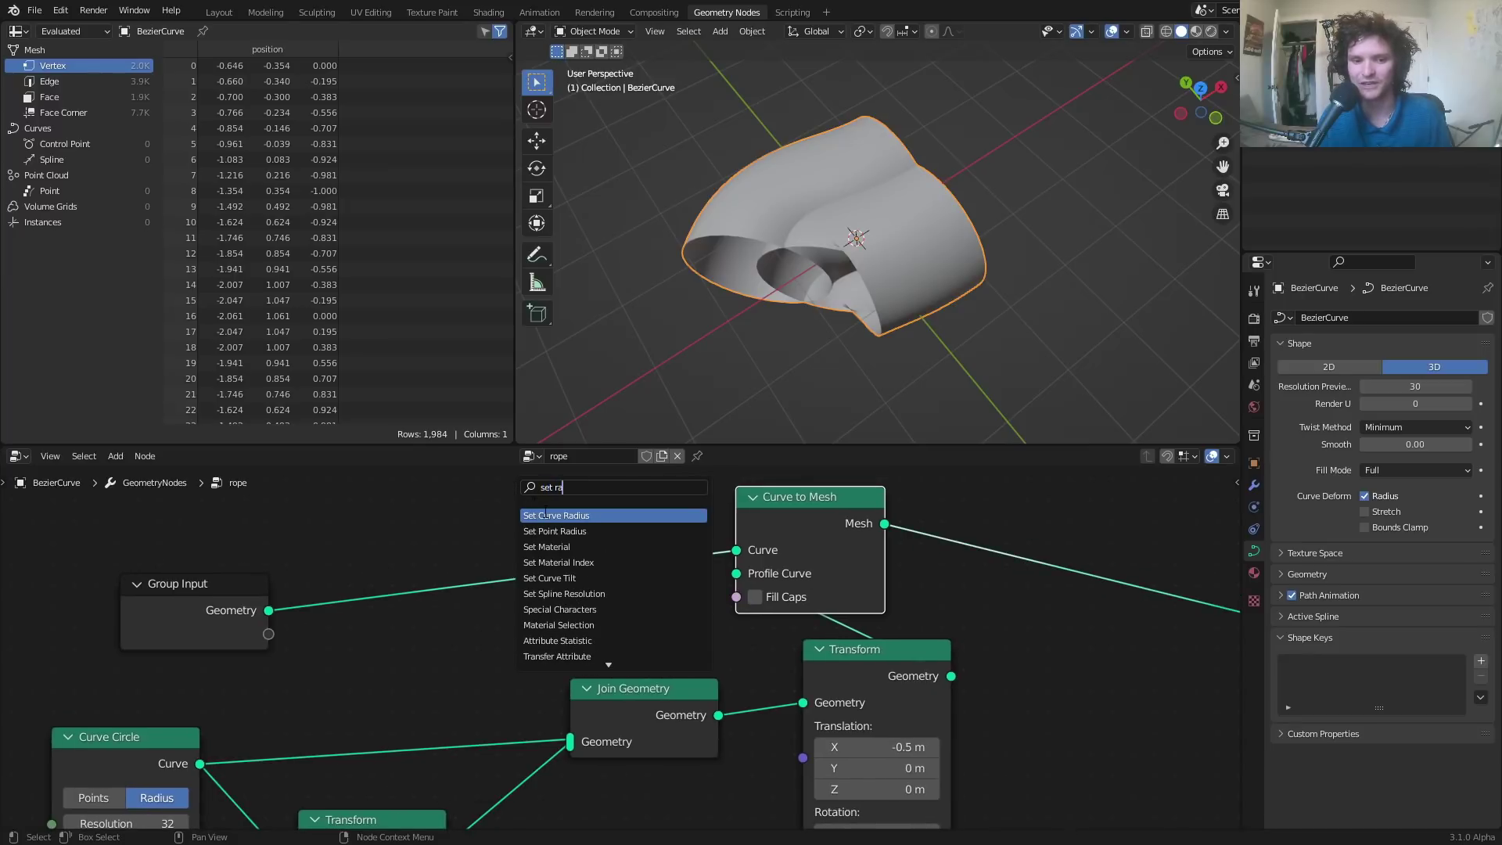
{"action": "left_click", "coordinate": [547, 515]}
{"action": "left_click", "coordinate": [596, 618]}
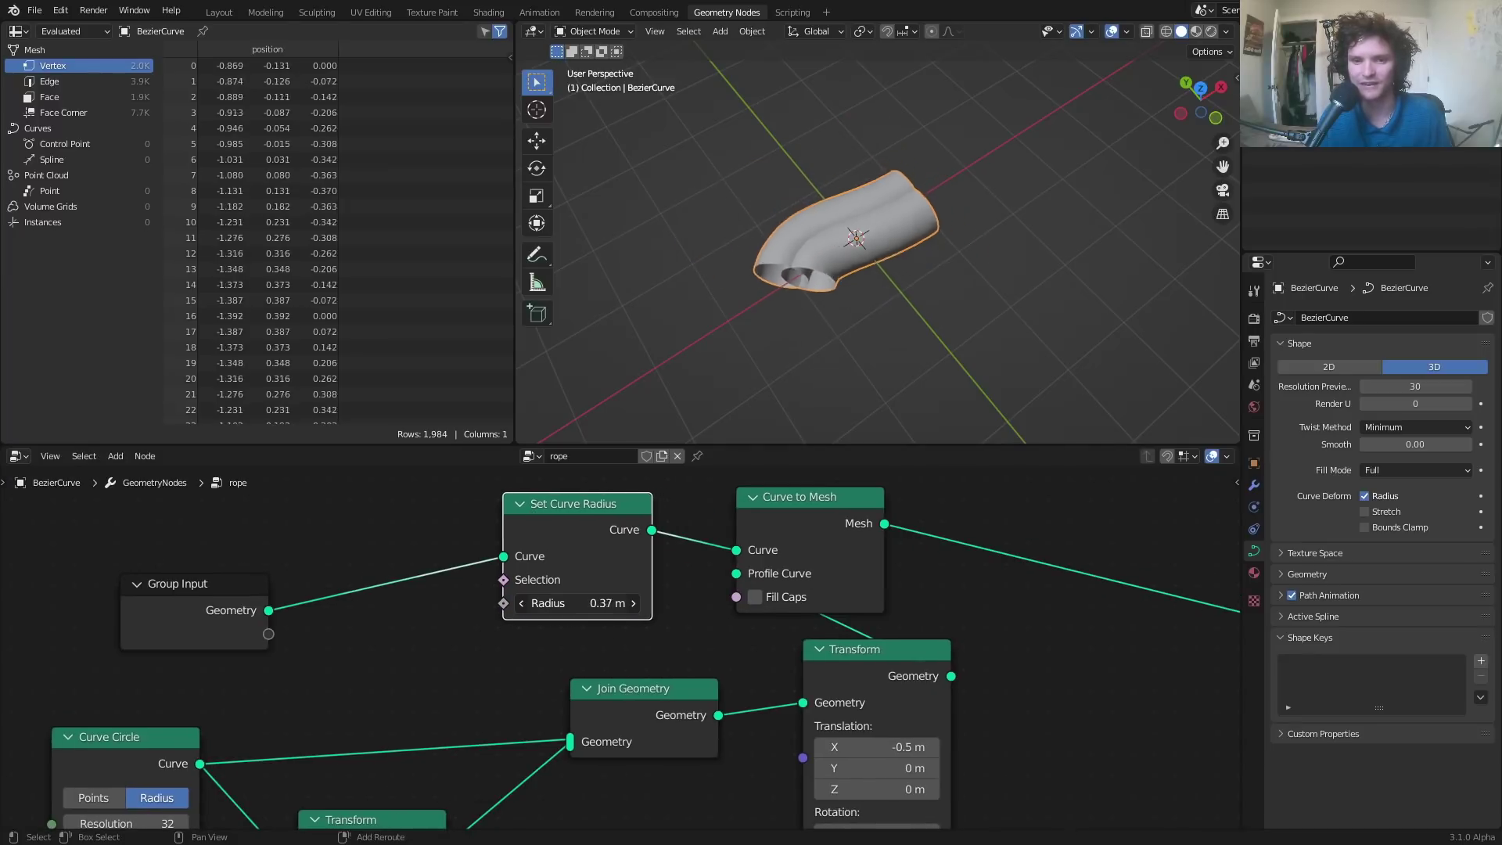
{"action": "left_click_drag", "start_coordinate": [579, 602], "coordinate": [524, 602]}
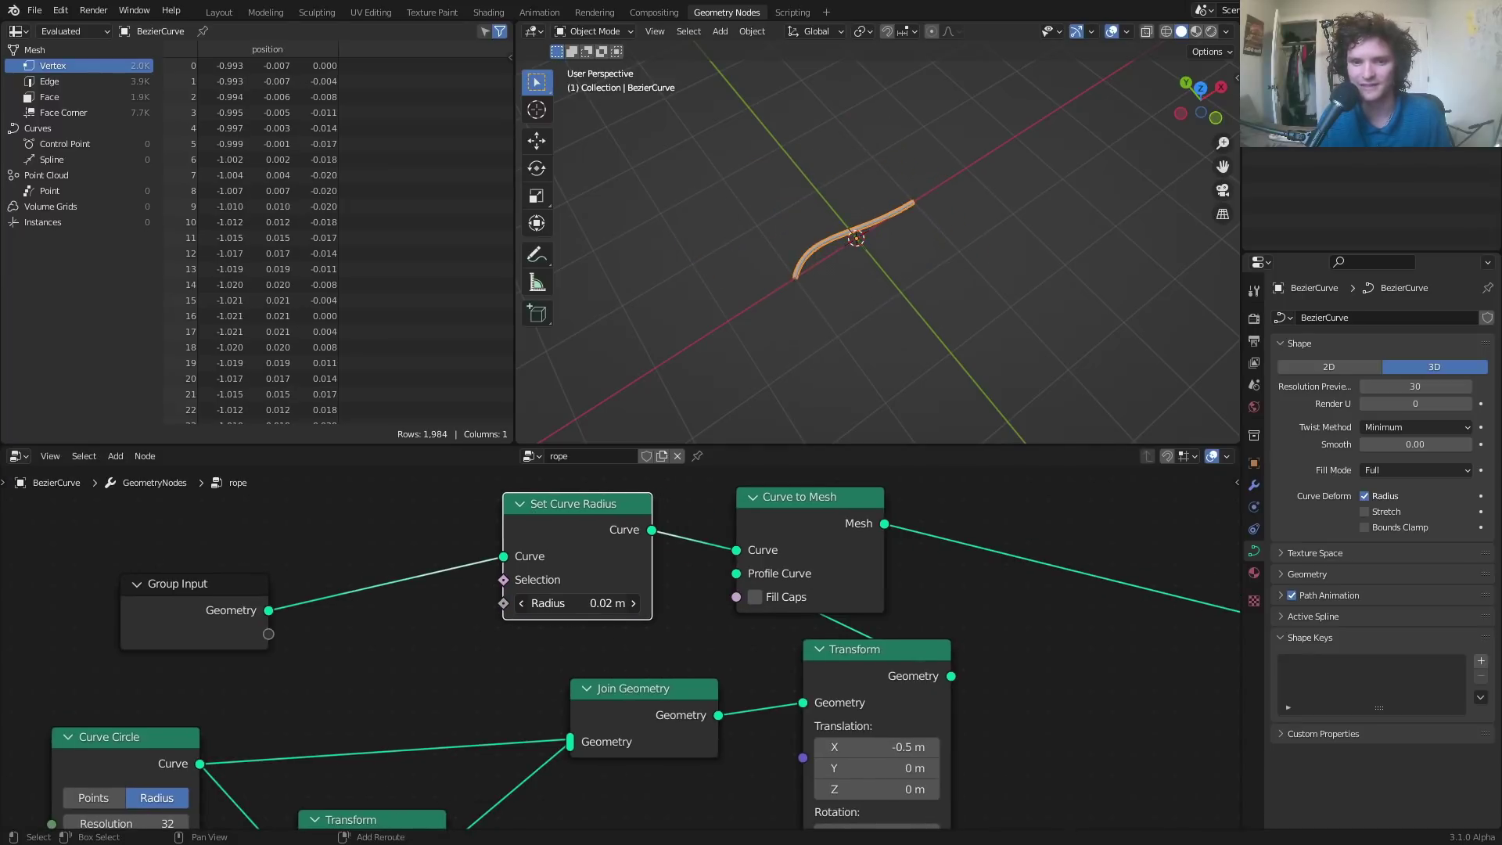
{"action": "scroll", "coordinate": [913, 247], "scroll_direction": "up", "scroll_amount": 4}
{"action": "left_click", "coordinate": [918, 294]}
{"action": "scroll", "coordinate": [918, 294], "scroll_direction": "up", "scroll_amount": 5}
{"action": "middle_click_drag", "start_coordinate": [656, 280], "coordinate": [792, 284], "text": "shift"}
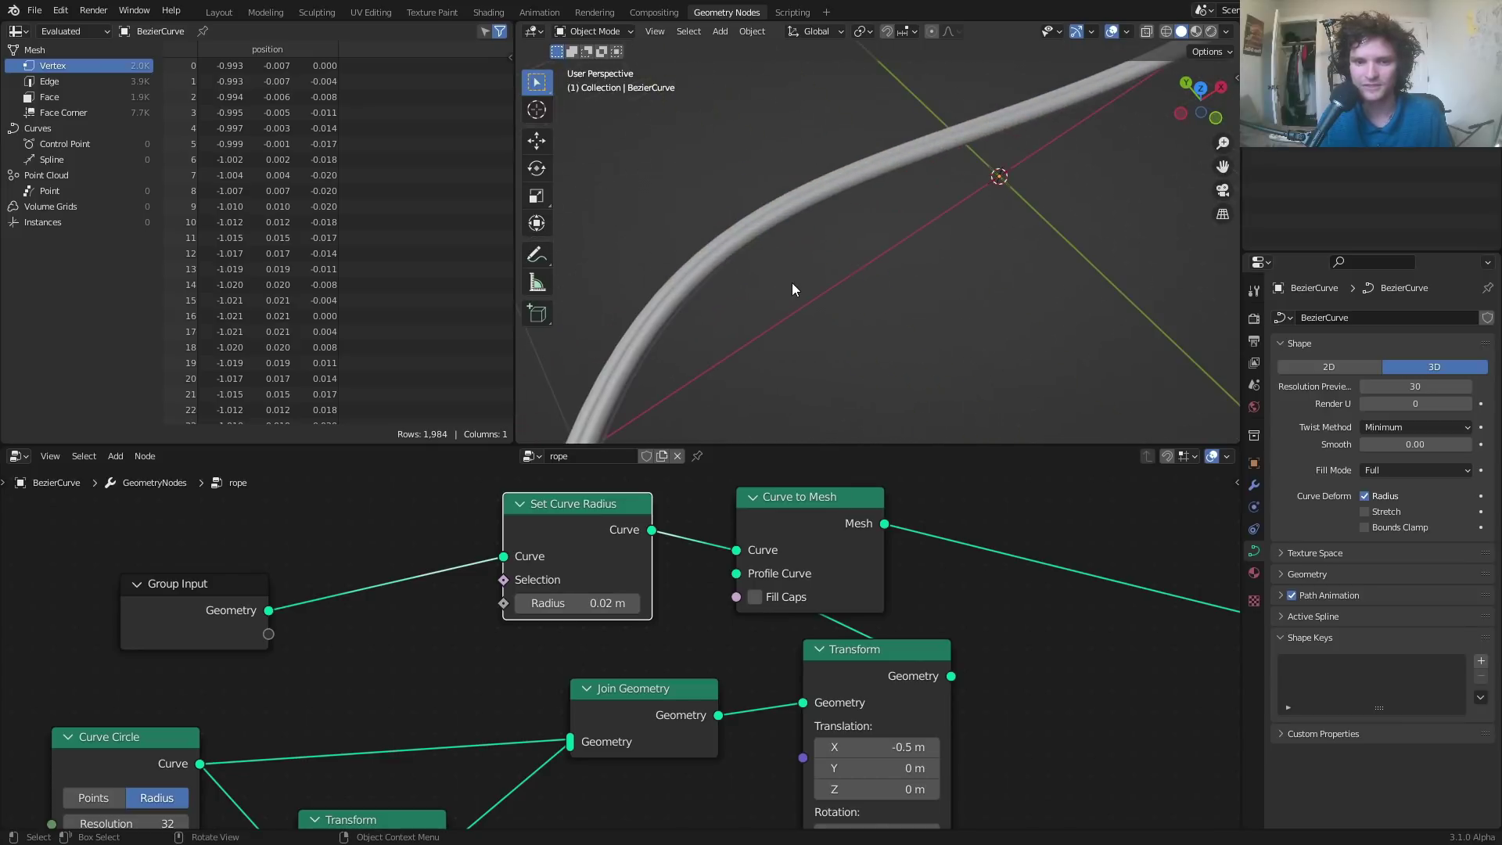
- Try extruding the end point of the Bezier curve in Edit Mode and undo the extrusion
{"action": "scroll", "coordinate": [792, 288], "scroll_direction": "down", "scroll_amount": 3}
{"action": "left_click", "coordinate": [806, 257]}
{"action": "key", "text": "Tab"}
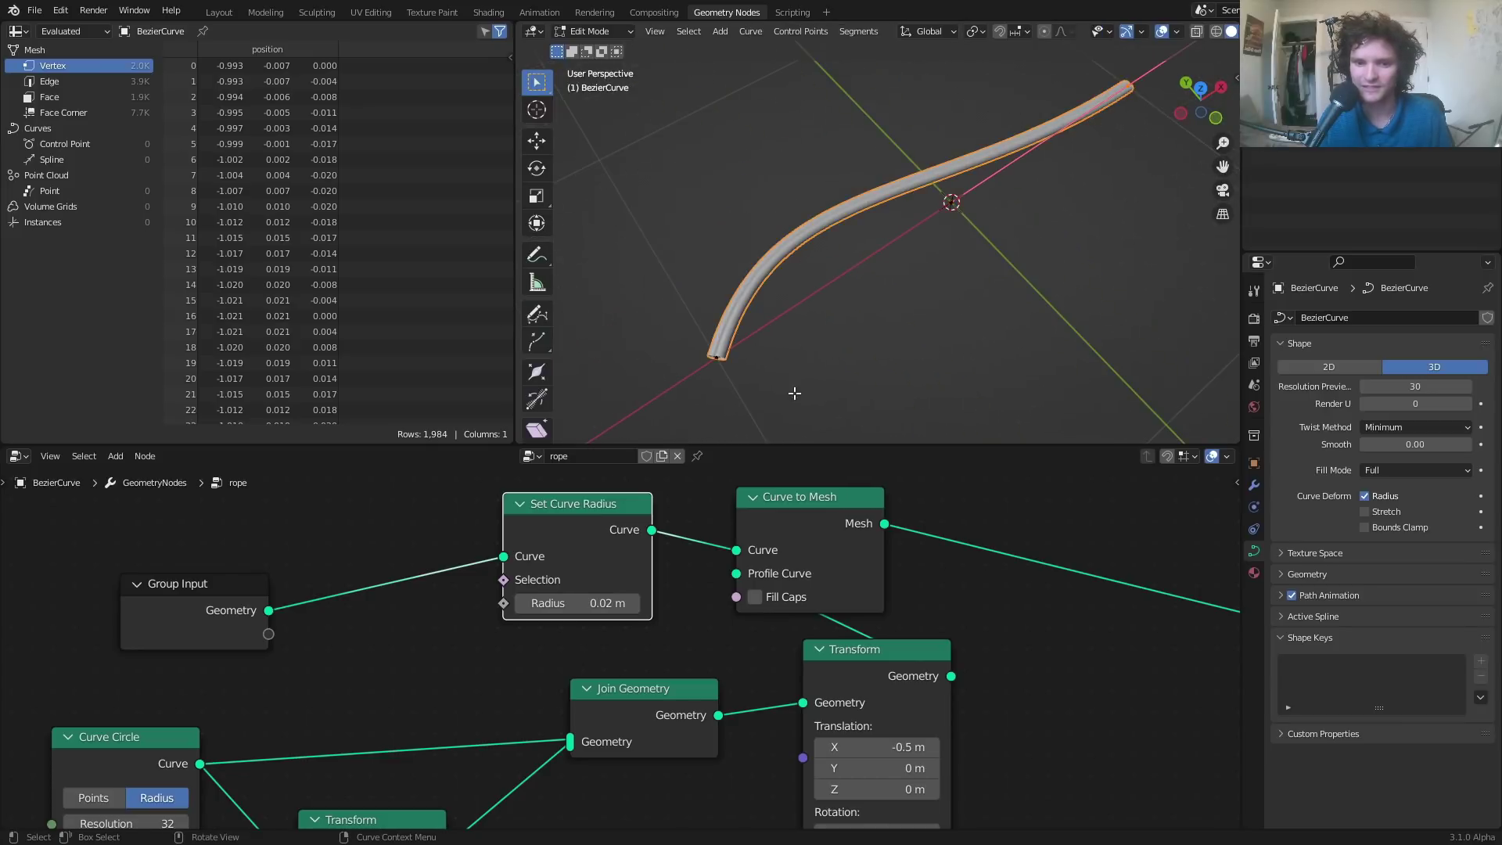
{"action": "key", "text": "e"}
{"action": "left_click", "coordinate": [1093, 374]}
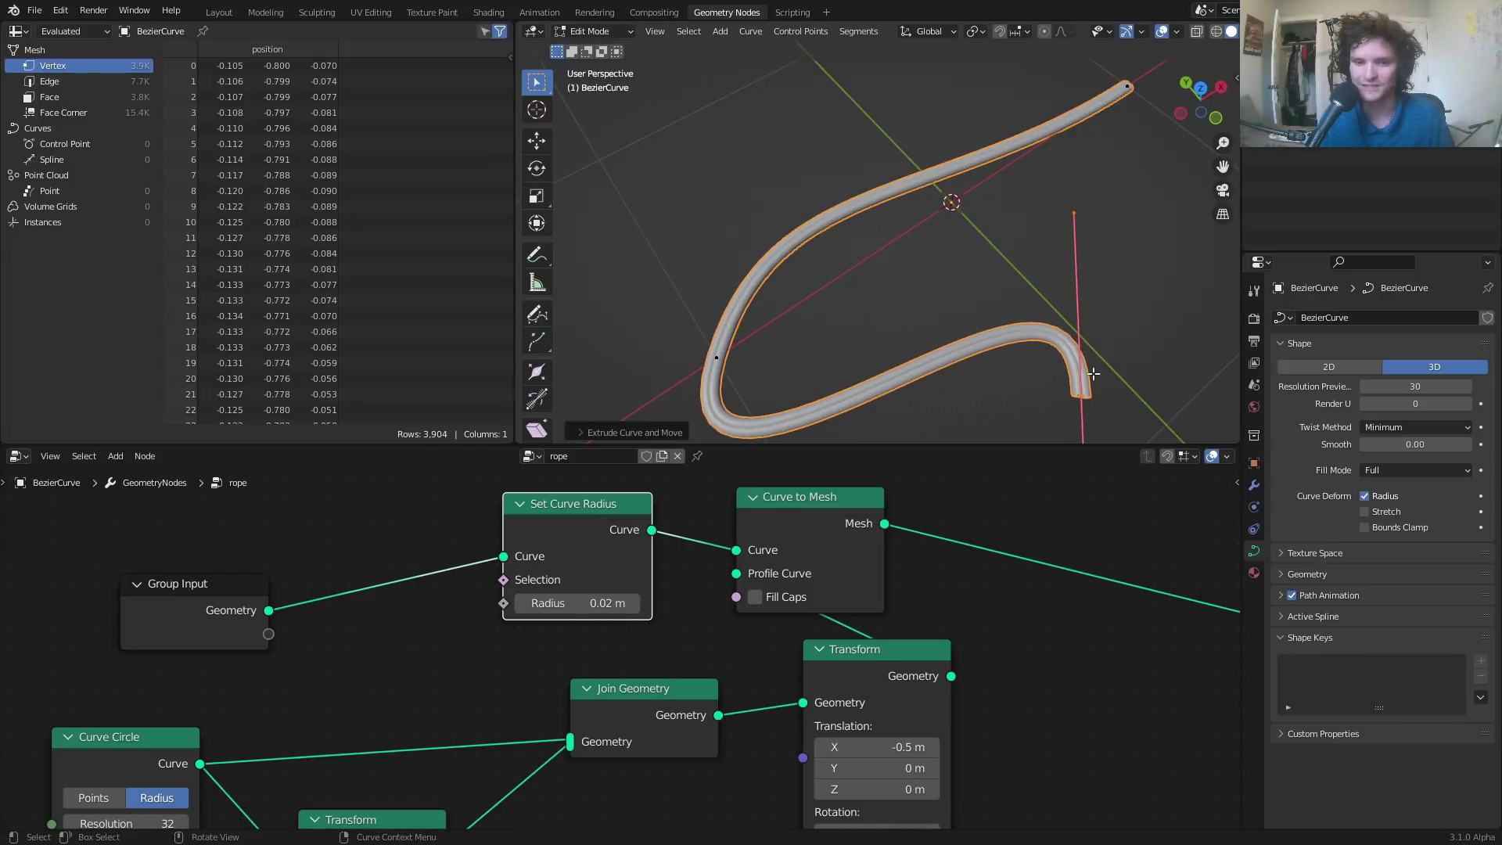
{"action": "key", "text": "ctrl+z"}
{"action": "key", "text": "ctrl+z"}
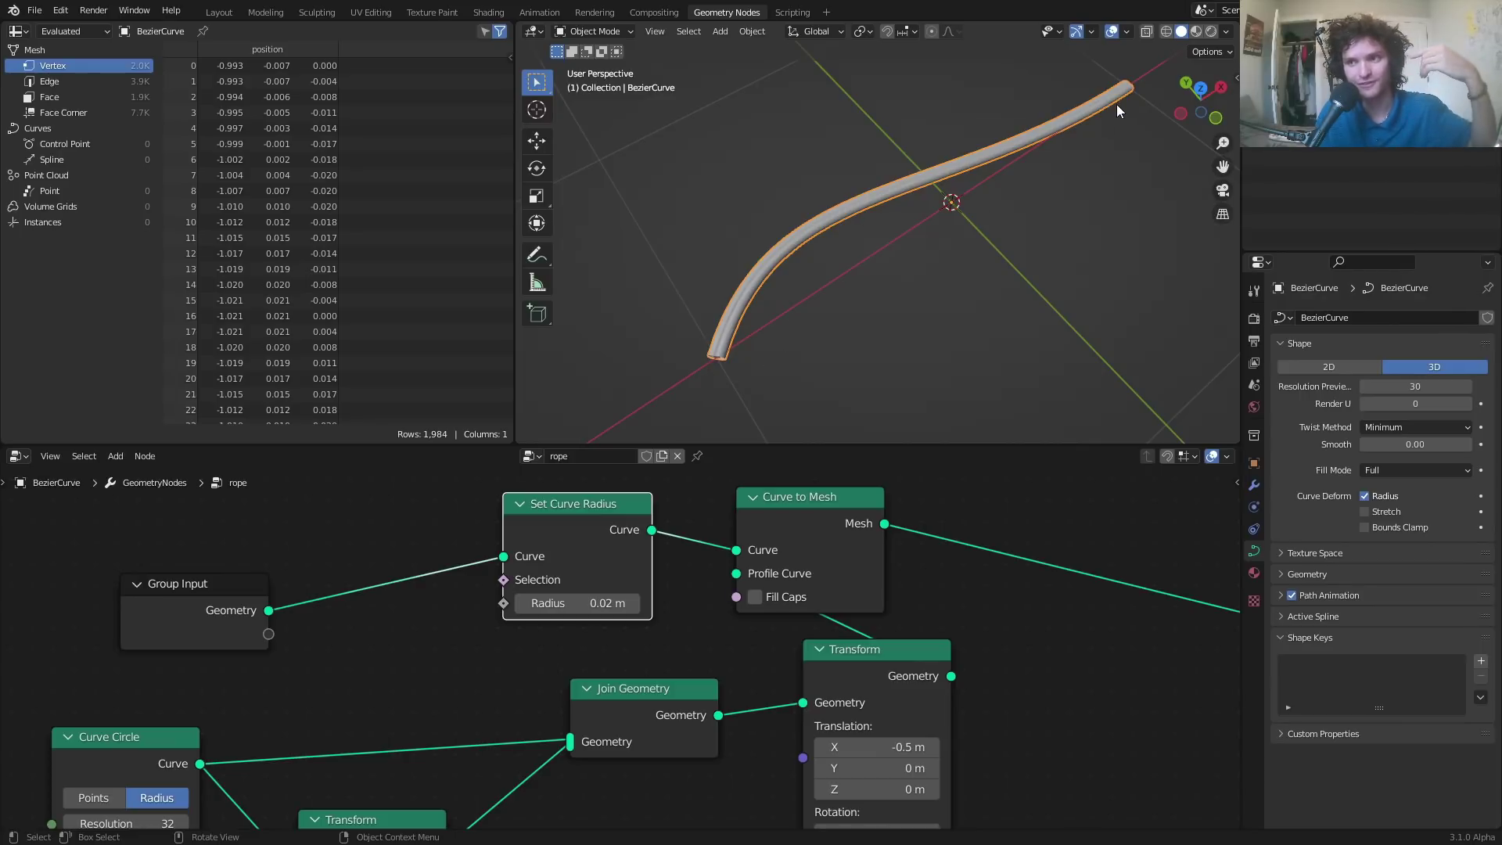
- Move Group Input and Set Curve Radius away from Curve to Mesh to make room for further nodes
{"action": "middle_click_drag", "start_coordinate": [353, 604], "coordinate": [469, 697]}
{"action": "left_click_drag", "start_coordinate": [325, 677], "coordinate": [106, 650]}
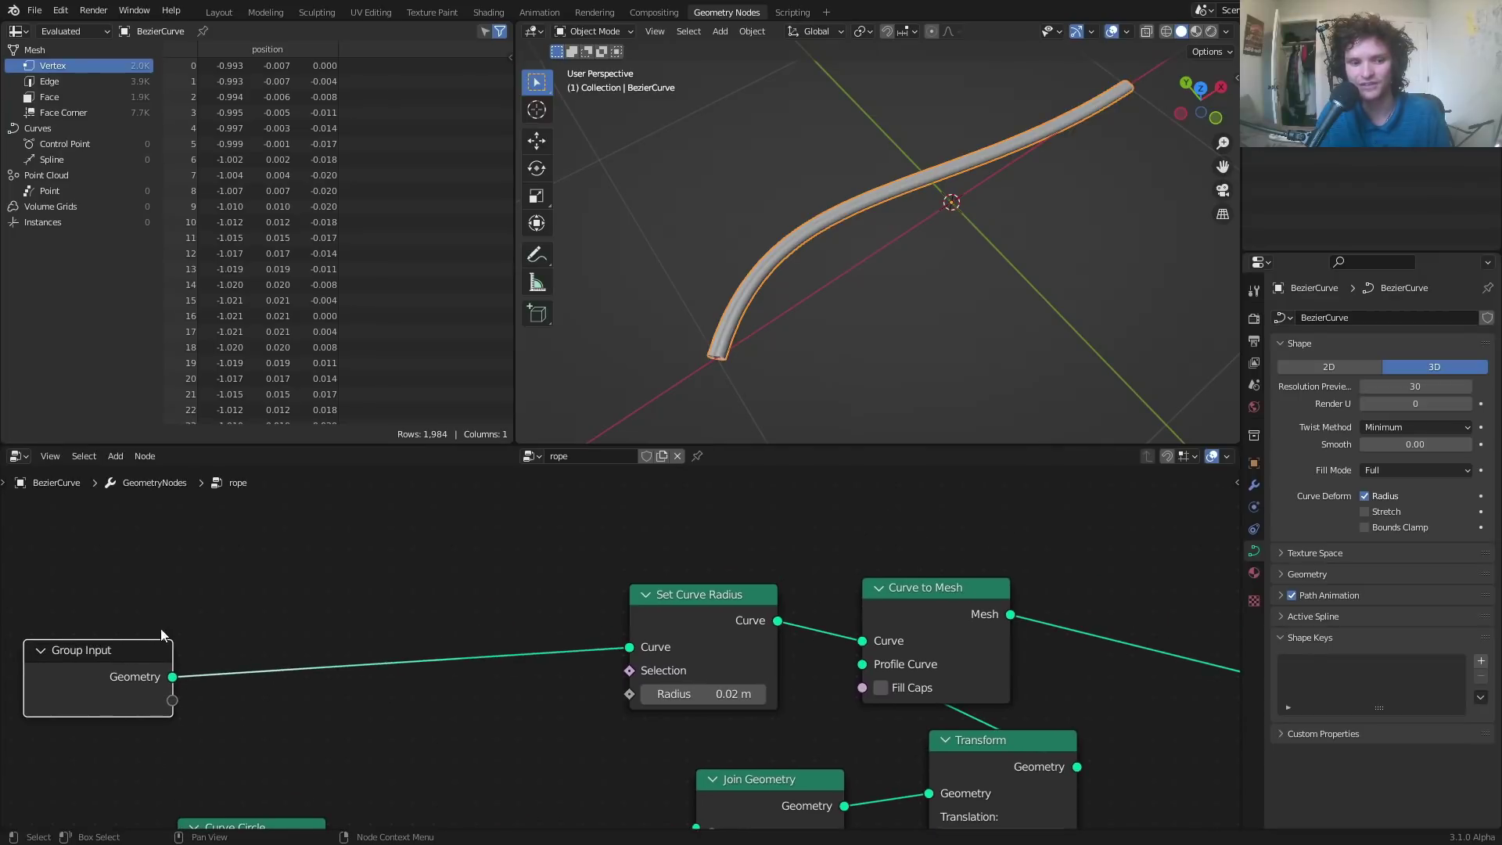
{"action": "middle_click_drag", "start_coordinate": [748, 586], "coordinate": [657, 584]}
{"action": "left_click_drag", "start_coordinate": [657, 584], "coordinate": [471, 579]}
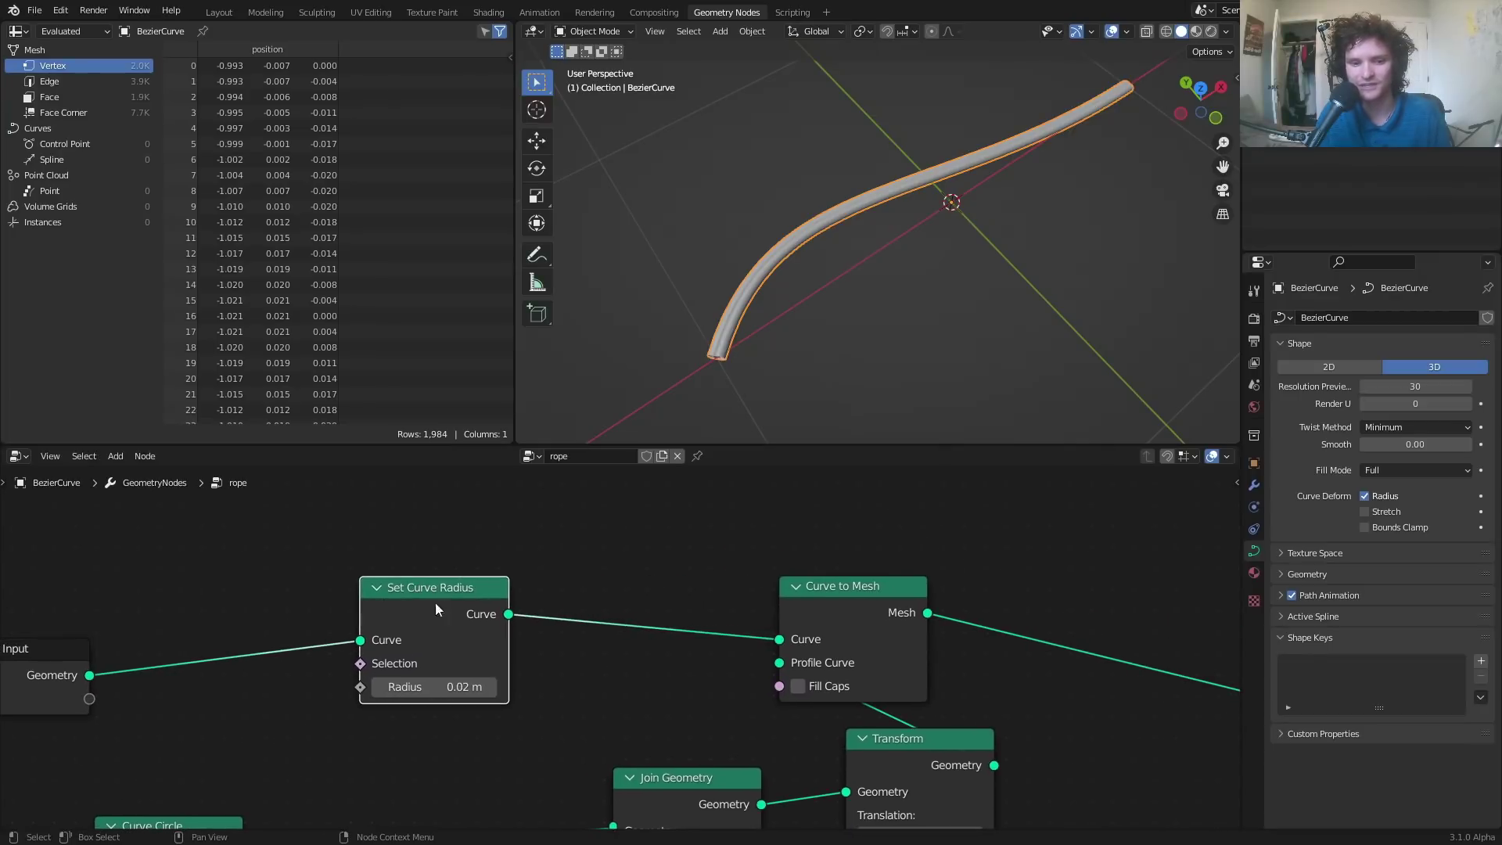
- Inspect the control-point attributes of the Set Curve Radius output, including tilt, through a temporary Viewer node
{"action": "left_click", "coordinate": [439, 609], "text": "ctrl+shift"}
{"action": "left_click_drag", "start_coordinate": [615, 604], "coordinate": [633, 532]}
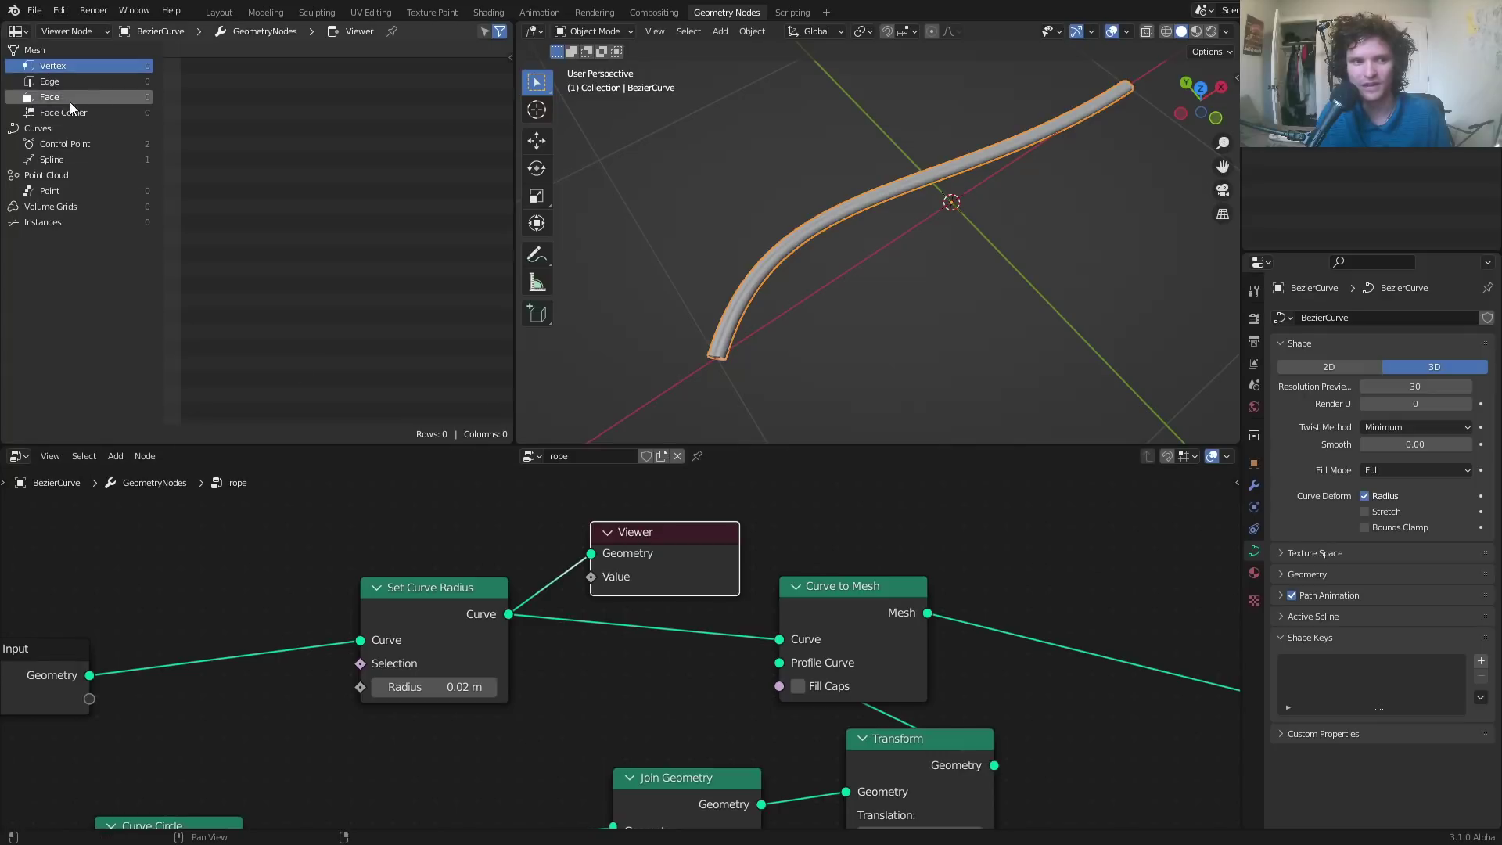
{"action": "left_click", "coordinate": [92, 147]}
{"action": "middle_click_drag", "start_coordinate": [475, 61], "coordinate": [293, 35]}
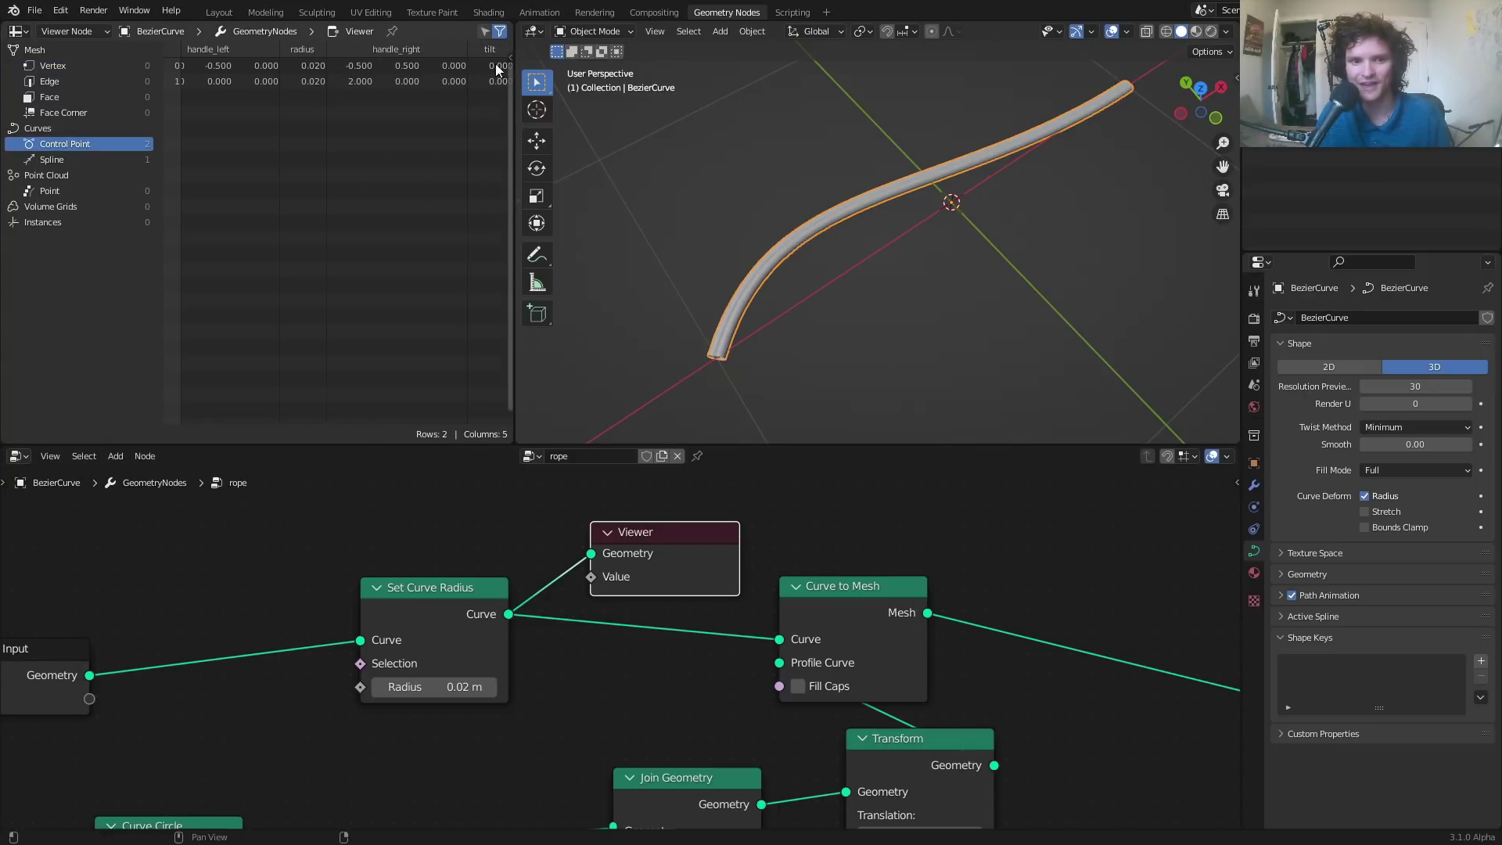
{"action": "key", "text": "x"}
- Insert a Set Curve Tilt node between Set Curve Radius and Curve to Mesh, moving Set Curve Radius aside for space
{"action": "left_click_drag", "start_coordinate": [410, 603], "coordinate": [295, 608]}
{"action": "key", "text": "shift+a"}
{"action": "left_click", "coordinate": [480, 478]}
{"action": "type", "text": "set"}
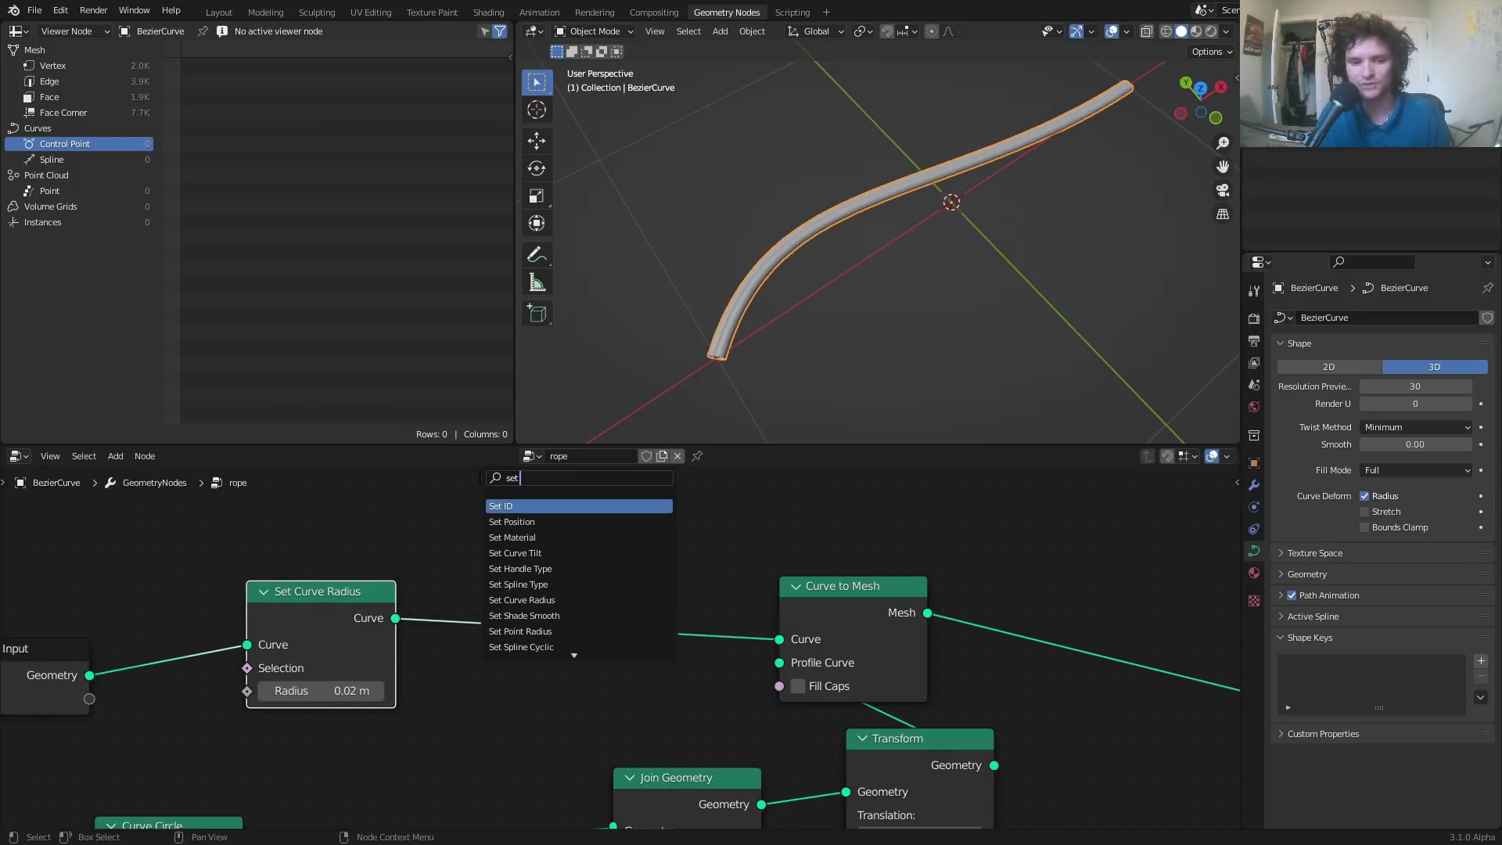
{"action": "type", "text": " til"}
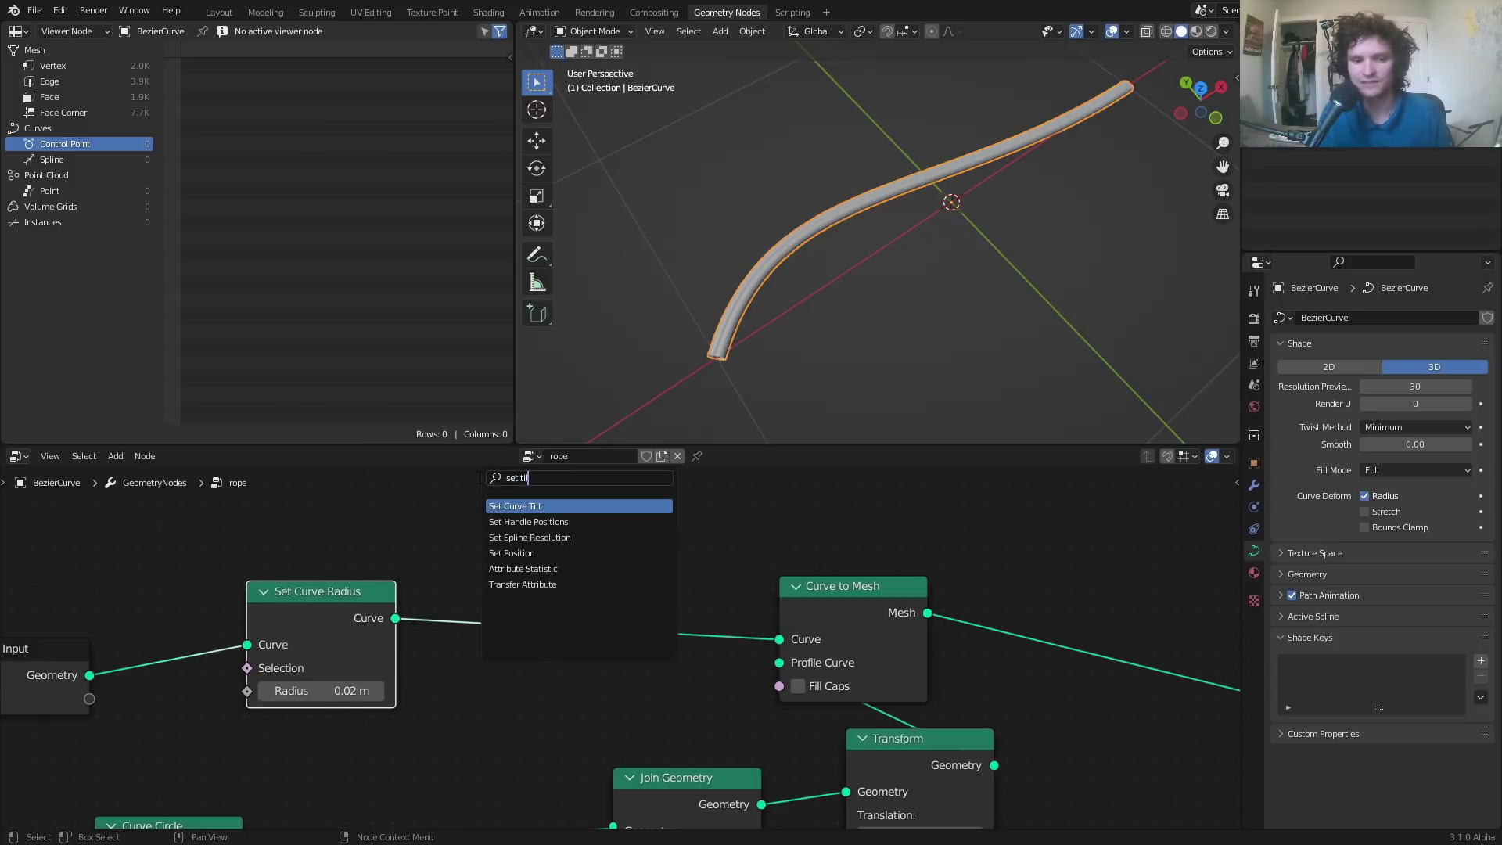
{"action": "left_click", "coordinate": [509, 506]}
{"action": "left_click", "coordinate": [519, 612]}
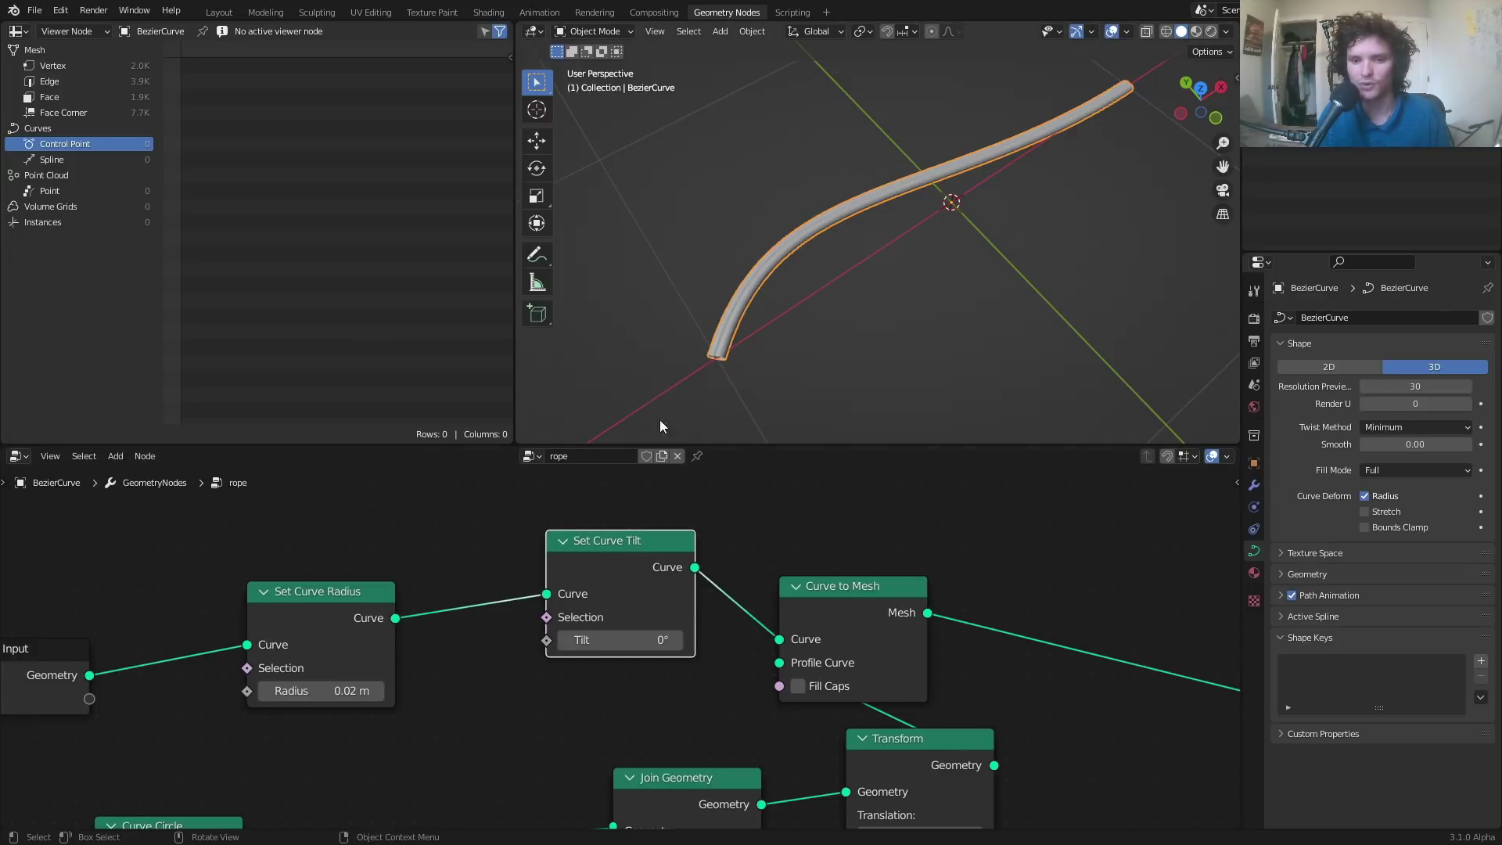
- Try a different Tilt value on the Set Curve Tilt node and undo it
{"action": "middle_click_drag", "start_coordinate": [734, 353], "coordinate": [866, 243]}
{"action": "left_click_drag", "start_coordinate": [618, 640], "coordinate": [751, 640]}
{"action": "key", "text": "ctrl+z"}
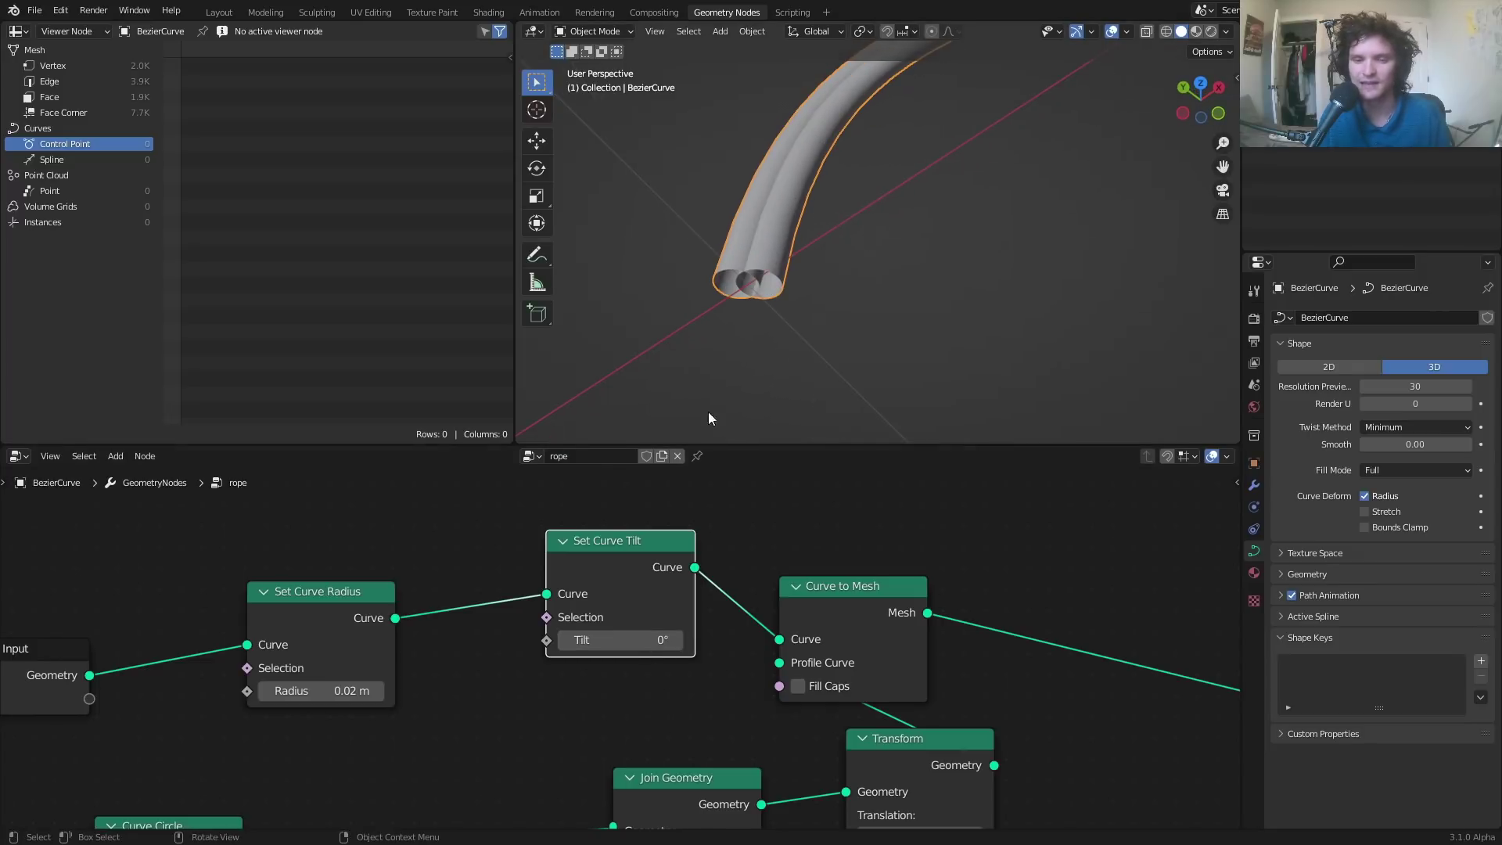
{"action": "scroll", "coordinate": [791, 282], "scroll_direction": "down", "scroll_amount": 5}
{"action": "middle_click_drag", "start_coordinate": [791, 280], "coordinate": [823, 183]}
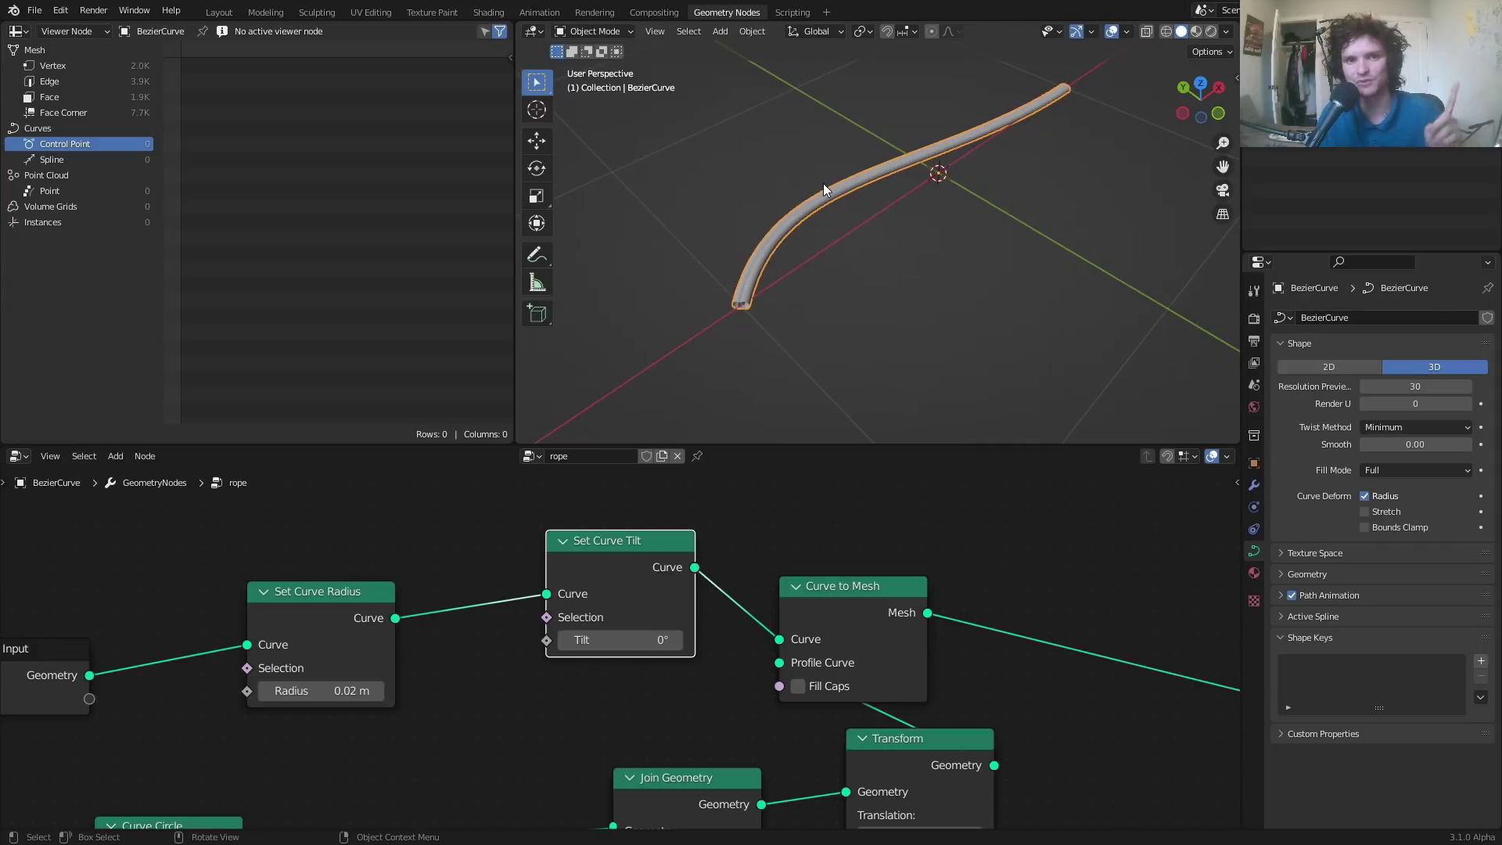
- Add an Index node below Set Curve Radius and connect it to the Tilt input of Set Curve Tilt
{"action": "key", "text": "shift+a"}
{"action": "left_click", "coordinate": [378, 518]}
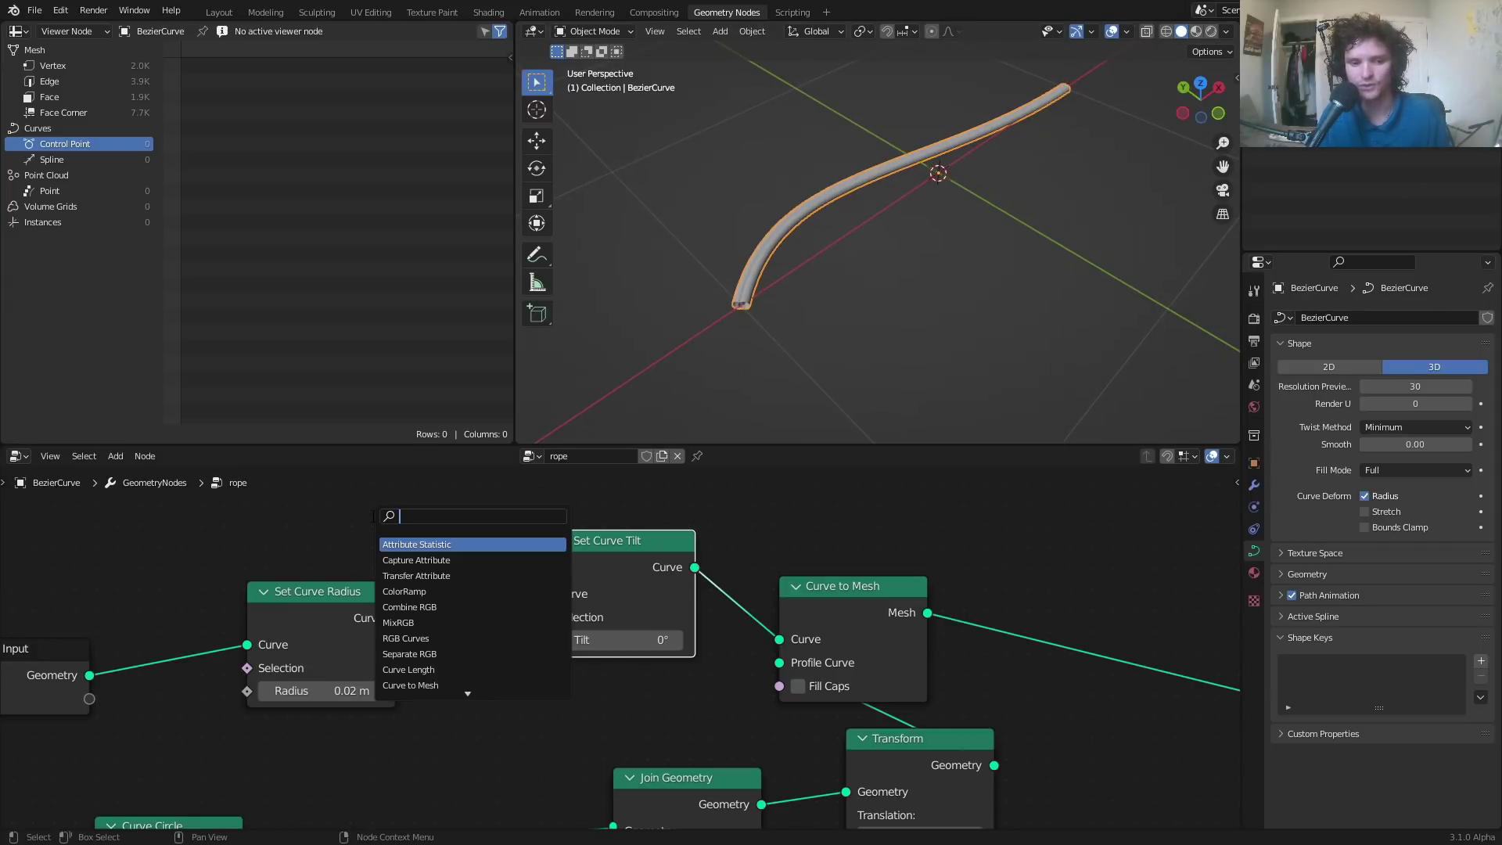
{"action": "type", "text": "index"}
{"action": "key", "text": "Return"}
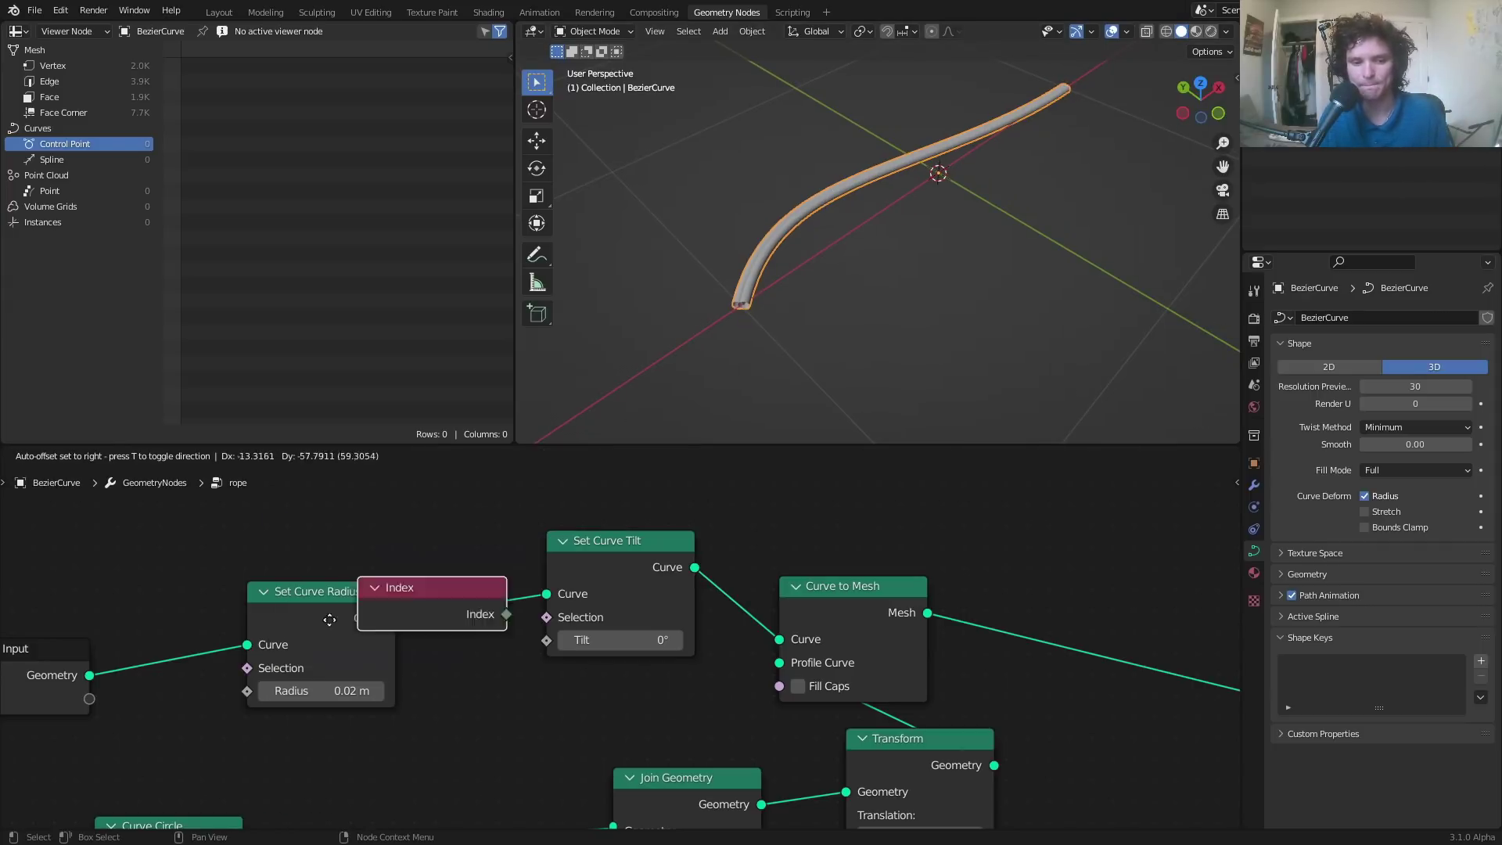
{"action": "left_click", "coordinate": [237, 732]}
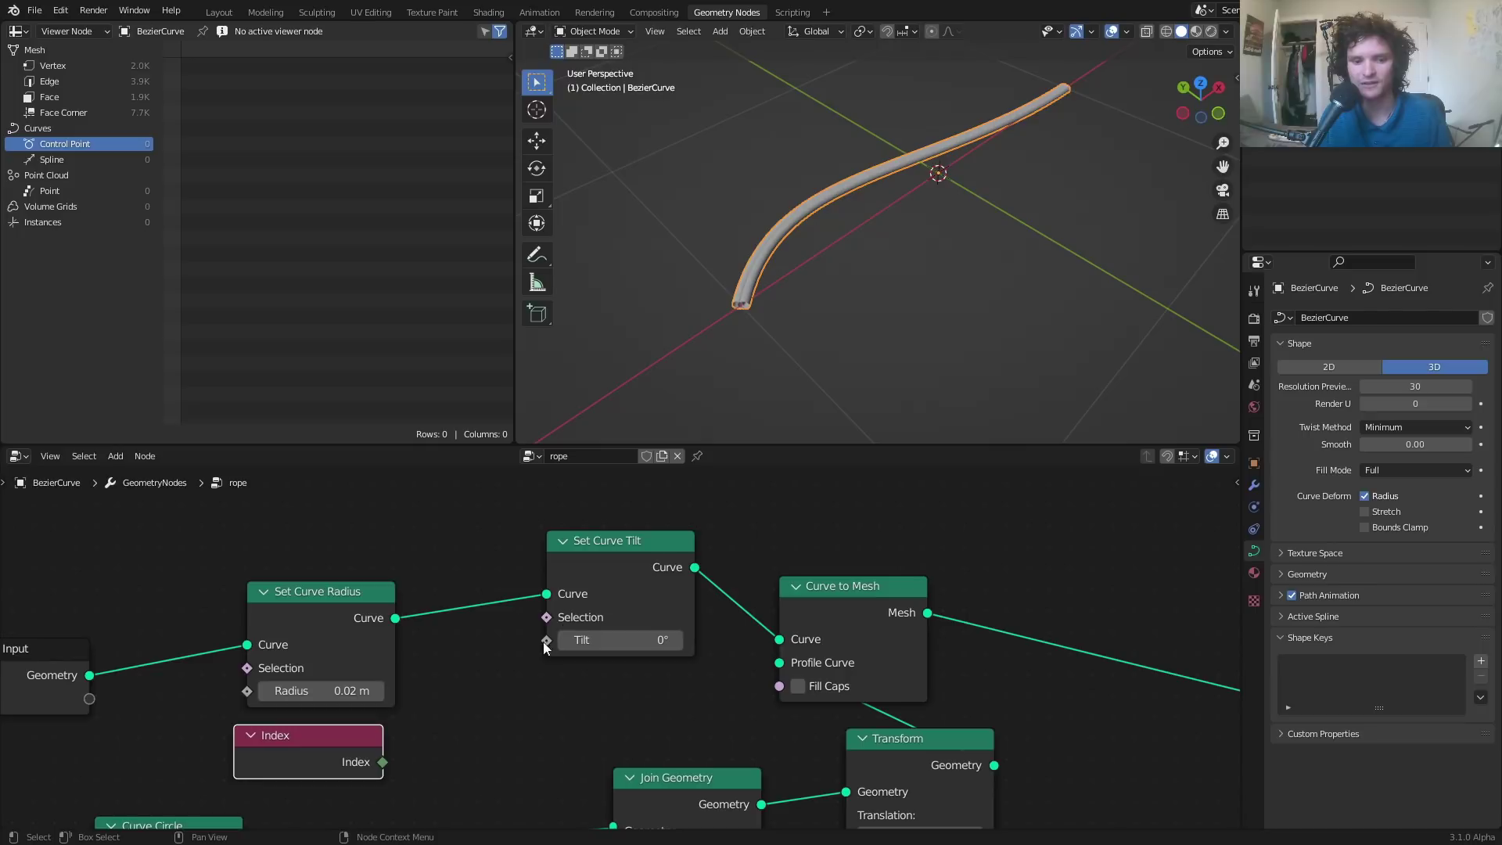
{"action": "left_click_drag", "start_coordinate": [382, 762], "coordinate": [551, 640]}
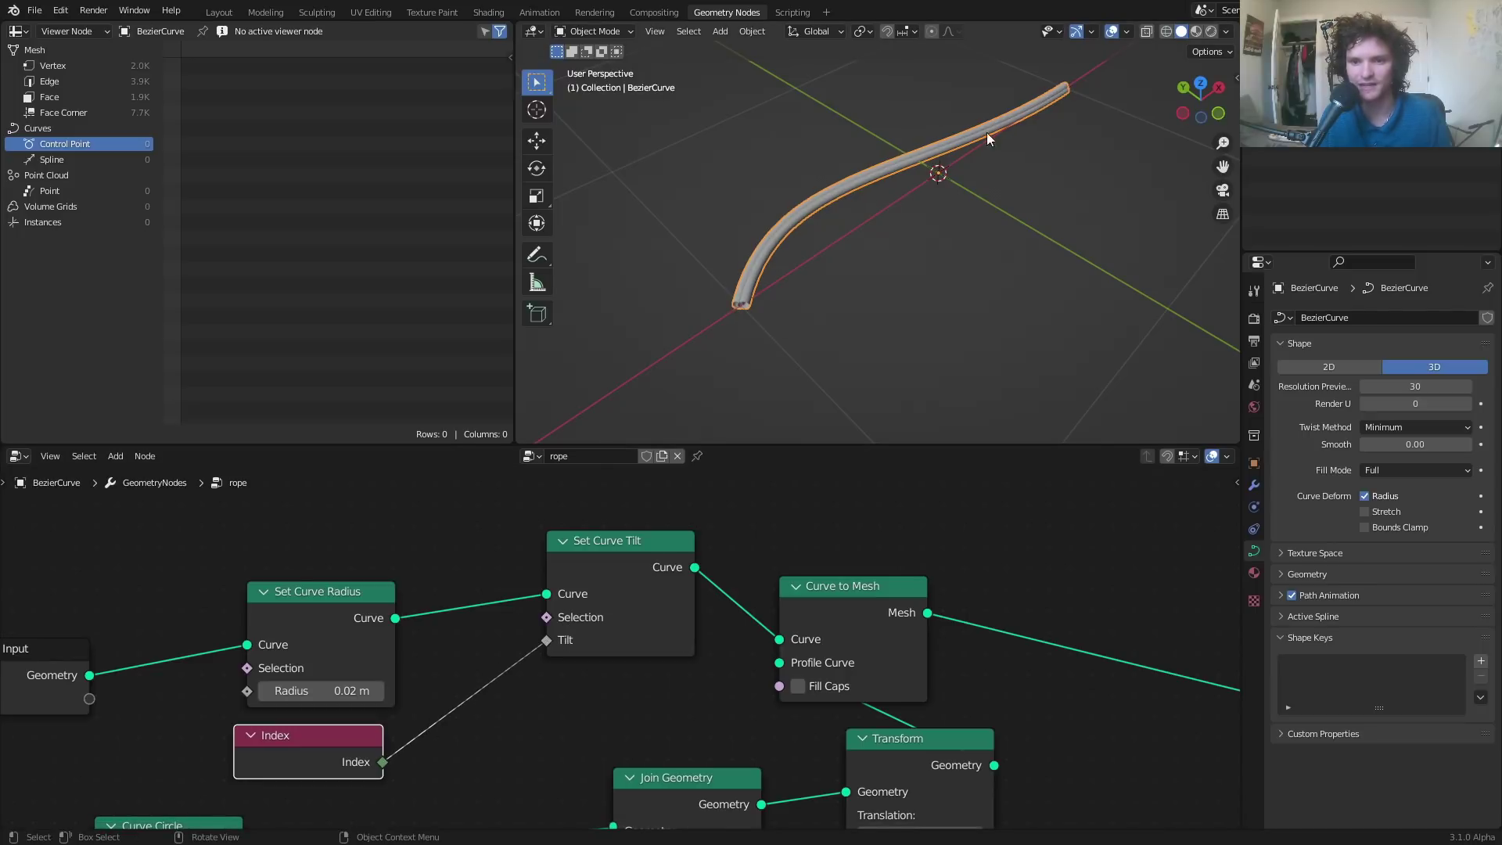
- Examine the Bezier curve's control points in Edit Mode
{"action": "key", "text": "Tab"}
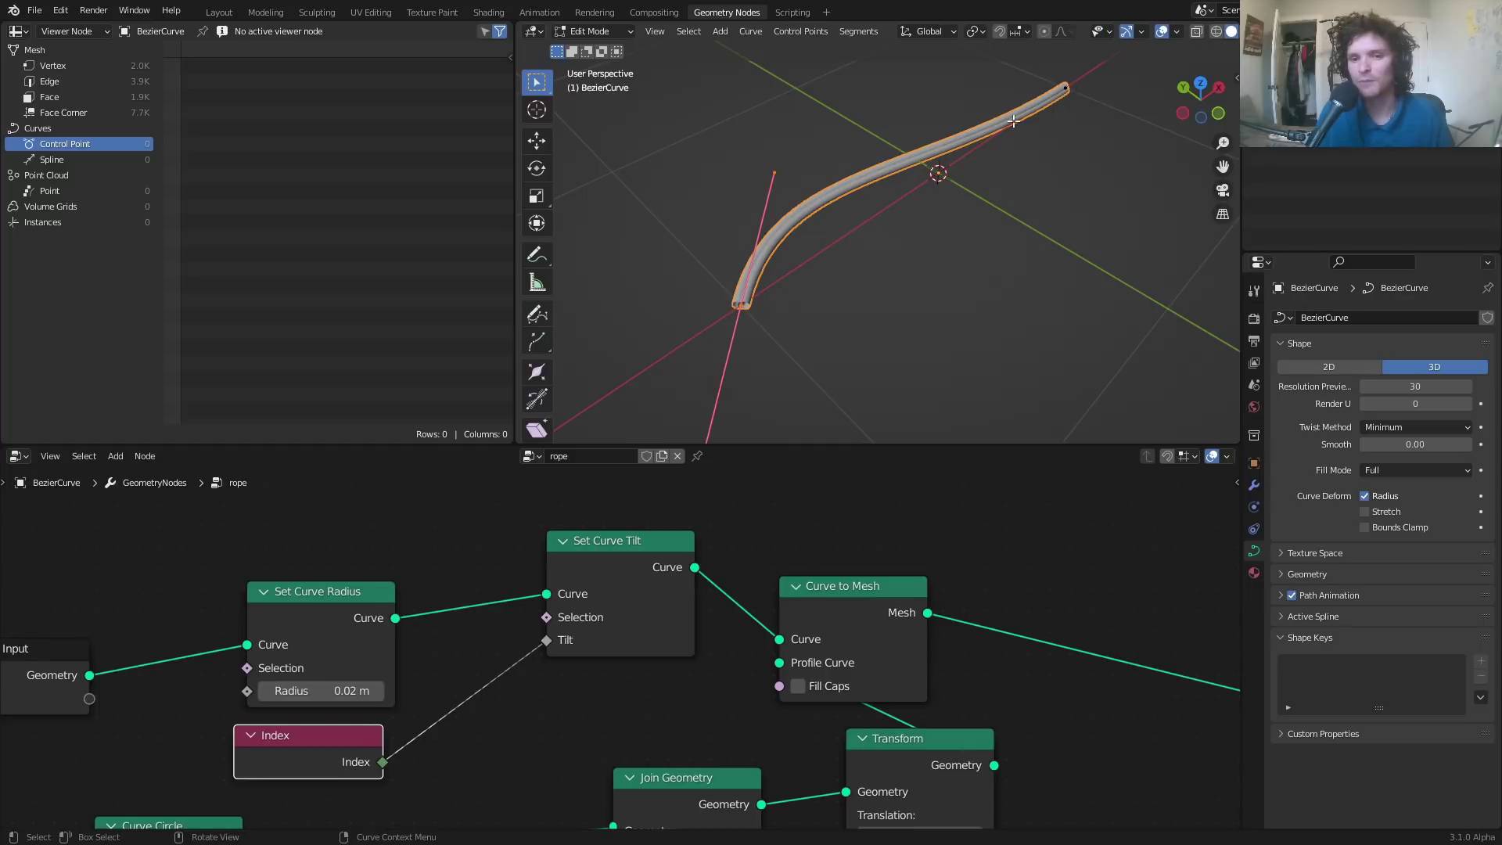
{"action": "middle_click_drag", "start_coordinate": [892, 188], "coordinate": [887, 202]}
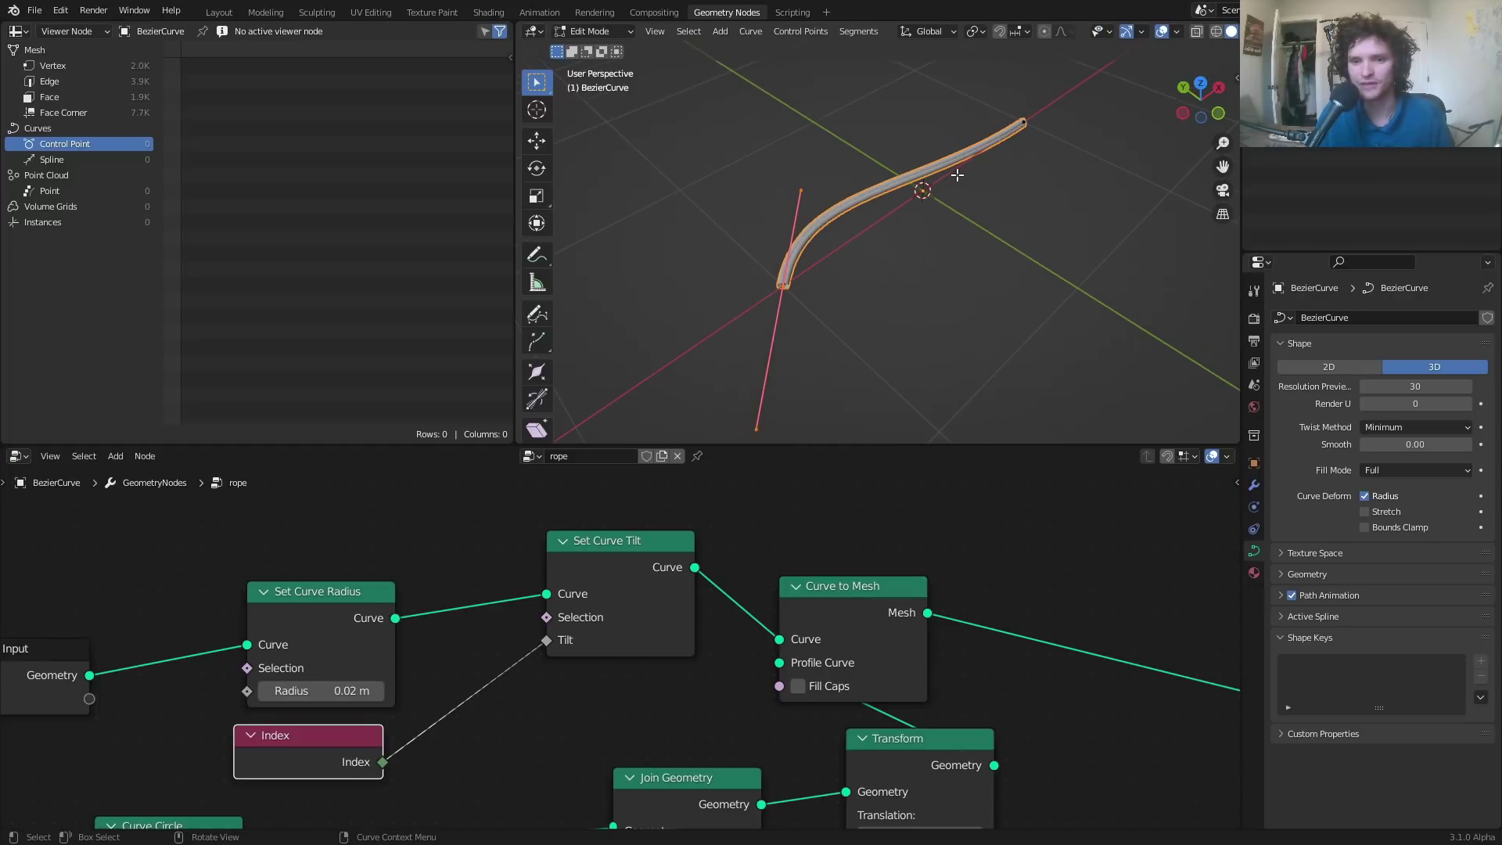
{"action": "key", "text": "Tab"}
- Move Group Input aside and insert a Resample Curve node between it and Set Curve Radius
{"action": "middle_click_drag", "start_coordinate": [430, 670], "coordinate": [426, 595]}
{"action": "left_click", "coordinate": [425, 599]}
{"action": "left_click_drag", "start_coordinate": [330, 570], "coordinate": [116, 554]}
{"action": "key", "text": "shift+a"}
{"action": "left_click", "coordinate": [322, 503]}
{"action": "type", "text": "res"}
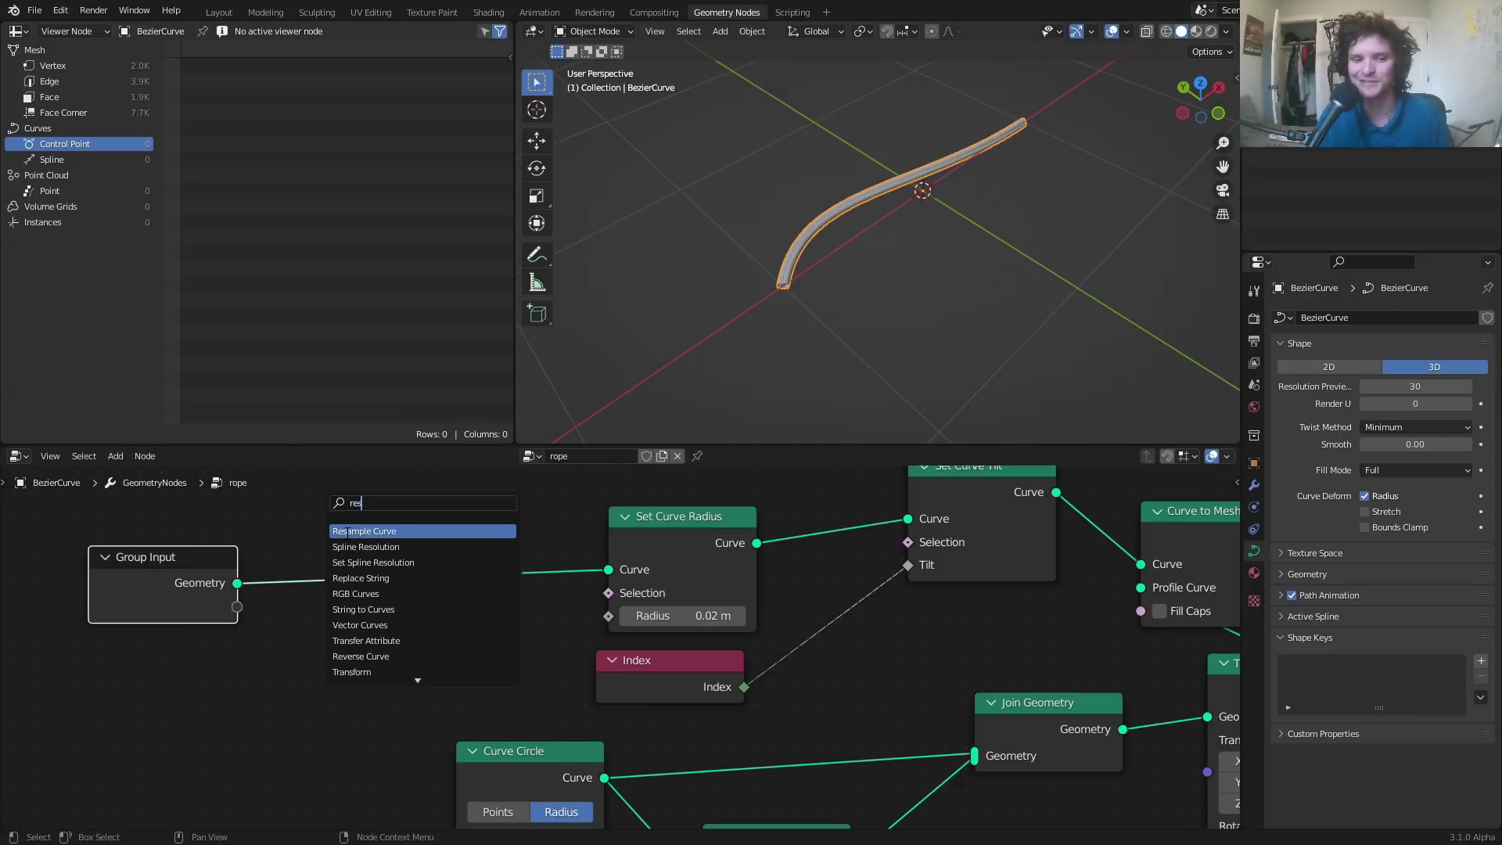
{"action": "left_click", "coordinate": [347, 531]}
{"action": "left_click", "coordinate": [331, 546]}
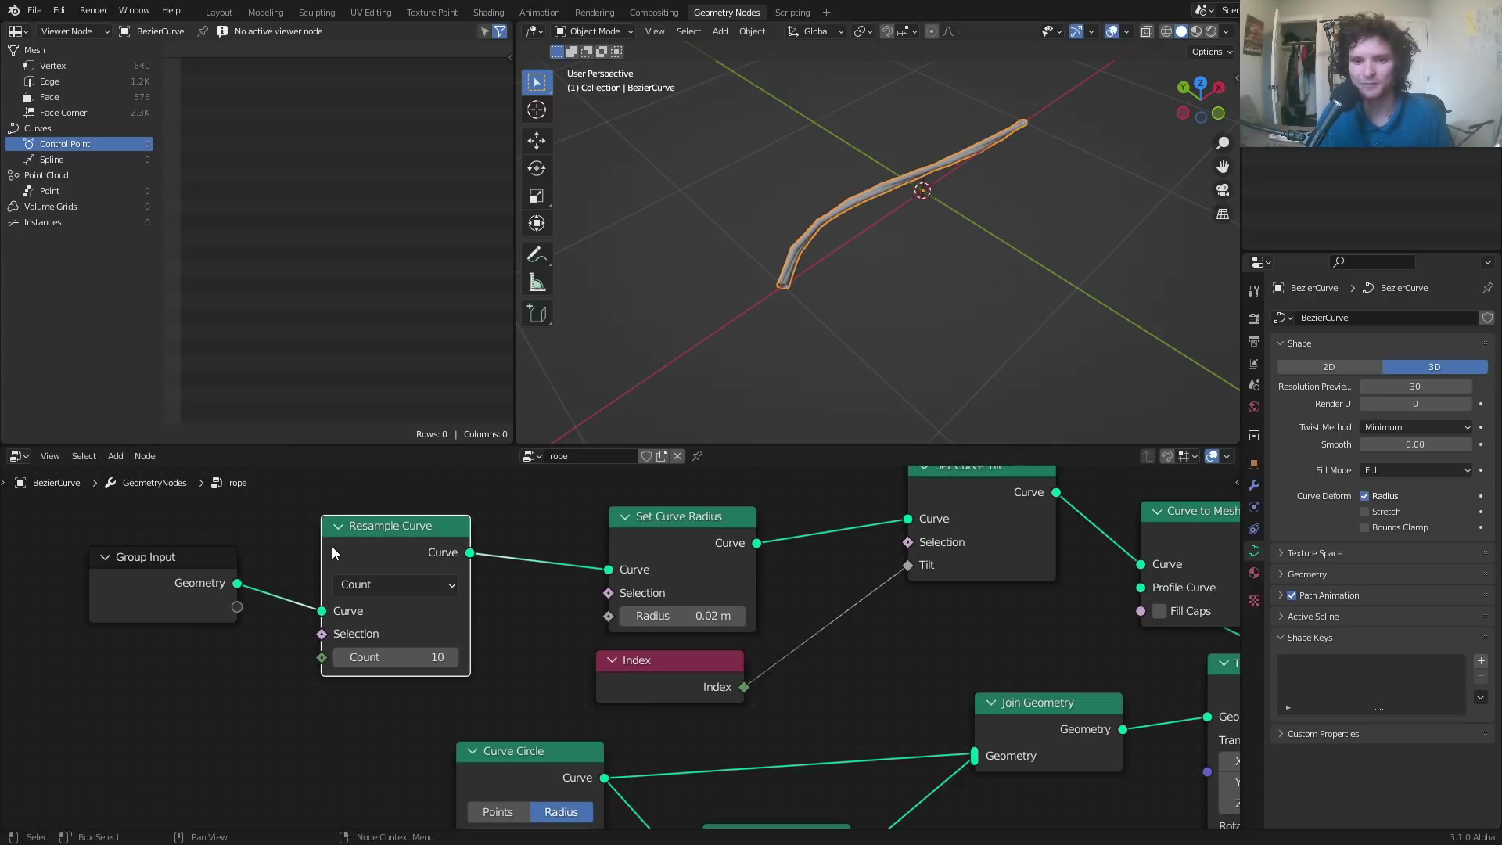
- Switch the Resample Curve node to Length mode and set its length to 0.04 m
{"action": "left_click", "coordinate": [383, 584]}
{"action": "left_click", "coordinate": [393, 659]}
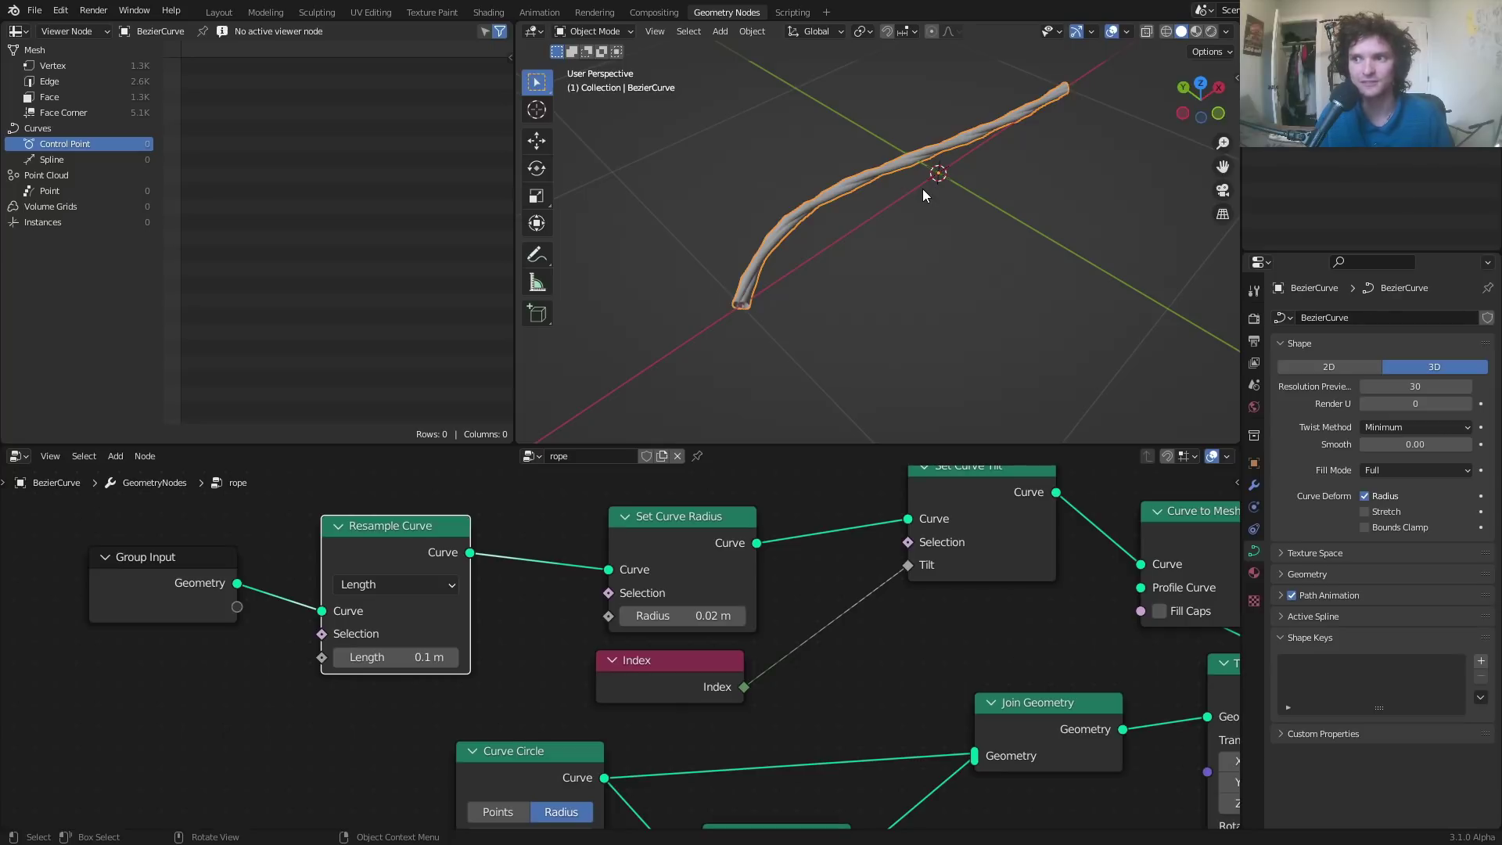
{"action": "scroll", "coordinate": [778, 241], "scroll_direction": "up", "scroll_amount": 2}
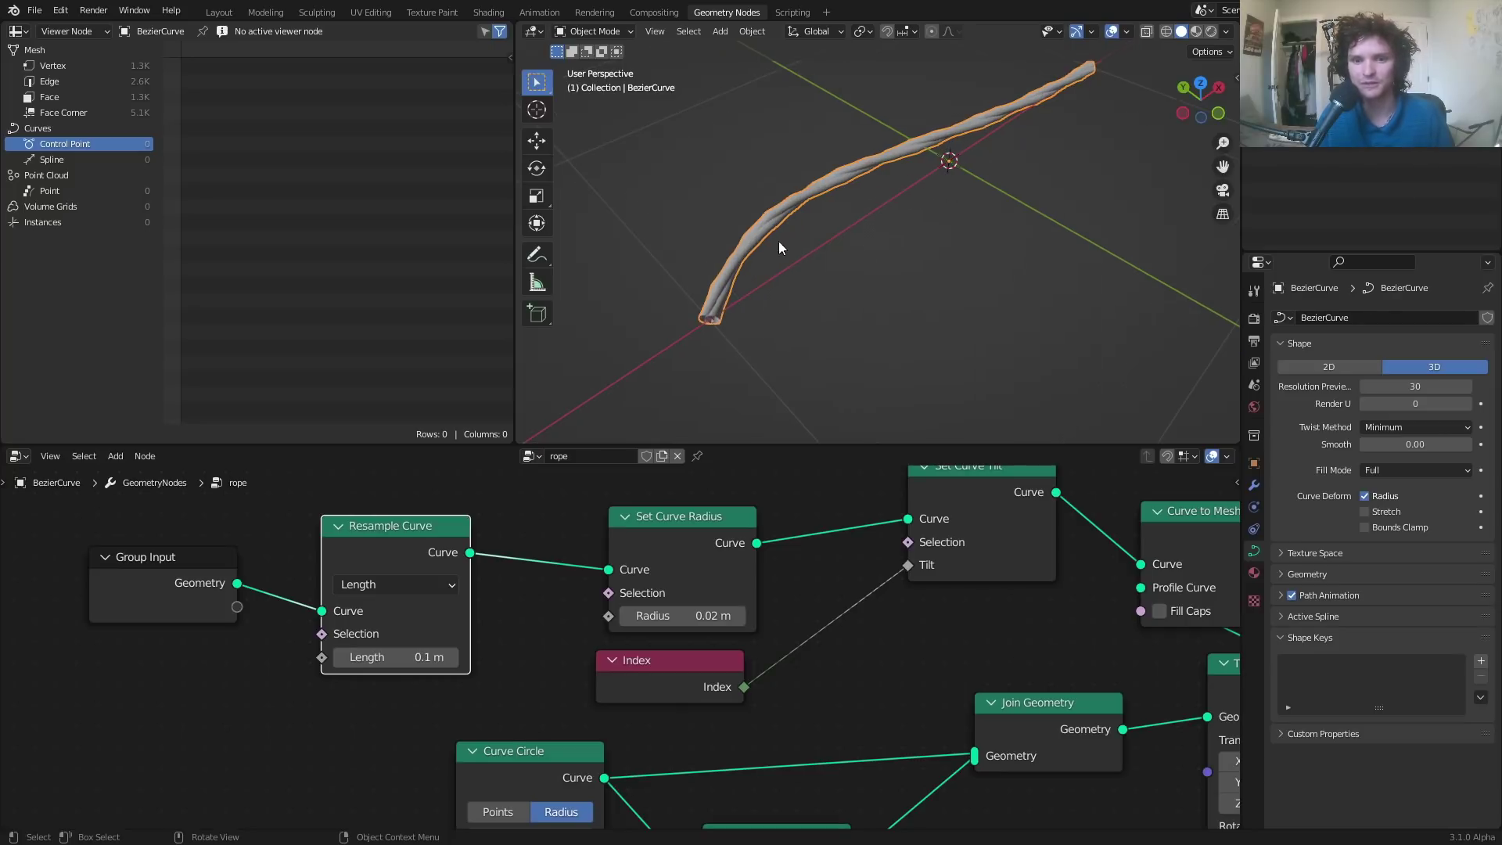
{"action": "left_click_drag", "start_coordinate": [409, 658], "coordinate": [381, 658], "text": "shift"}
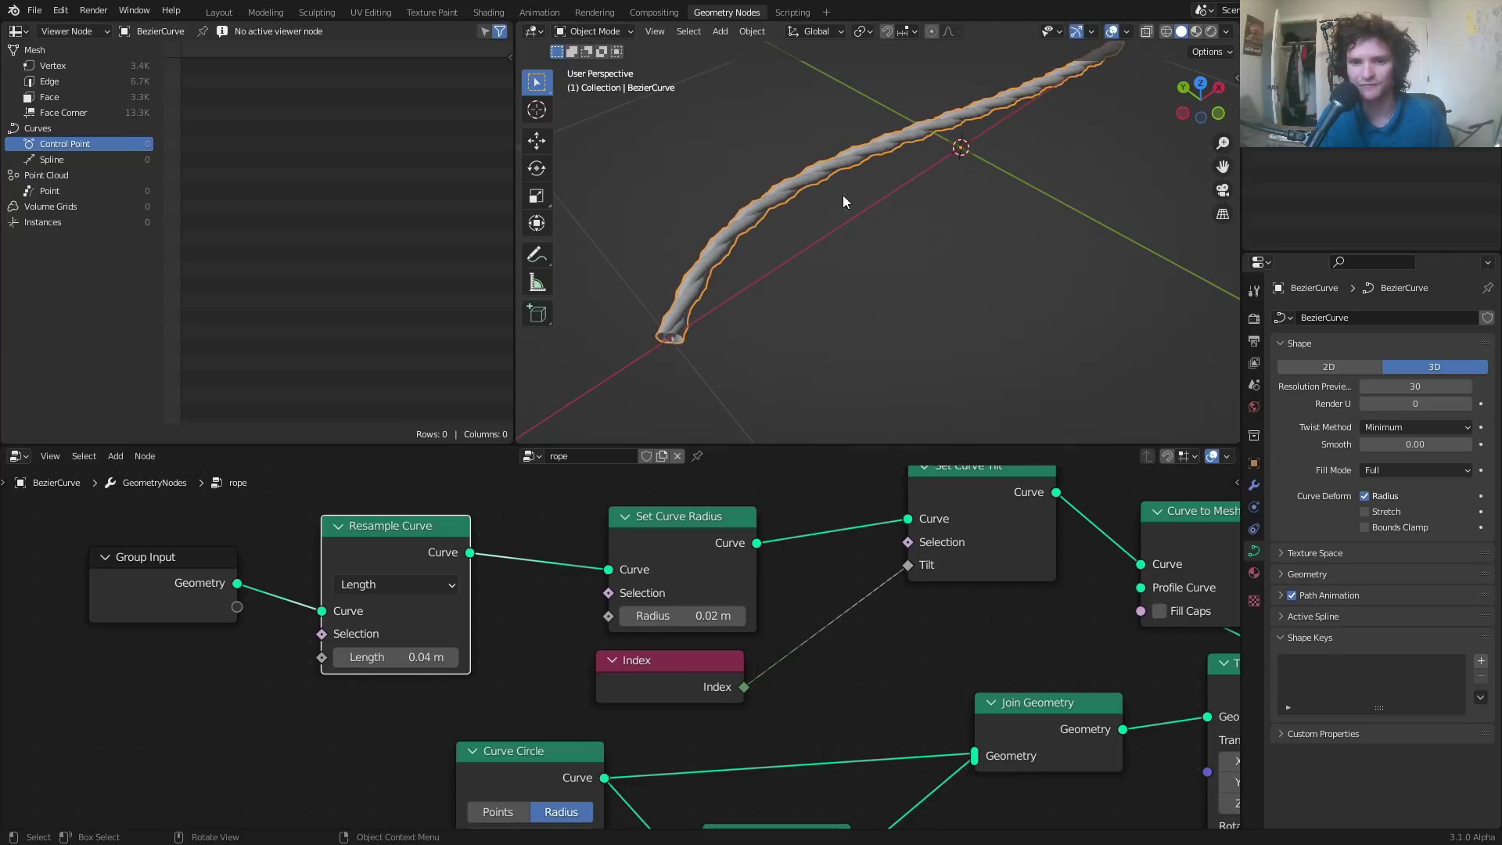
{"action": "scroll", "coordinate": [833, 195], "scroll_direction": "up", "scroll_amount": 4}
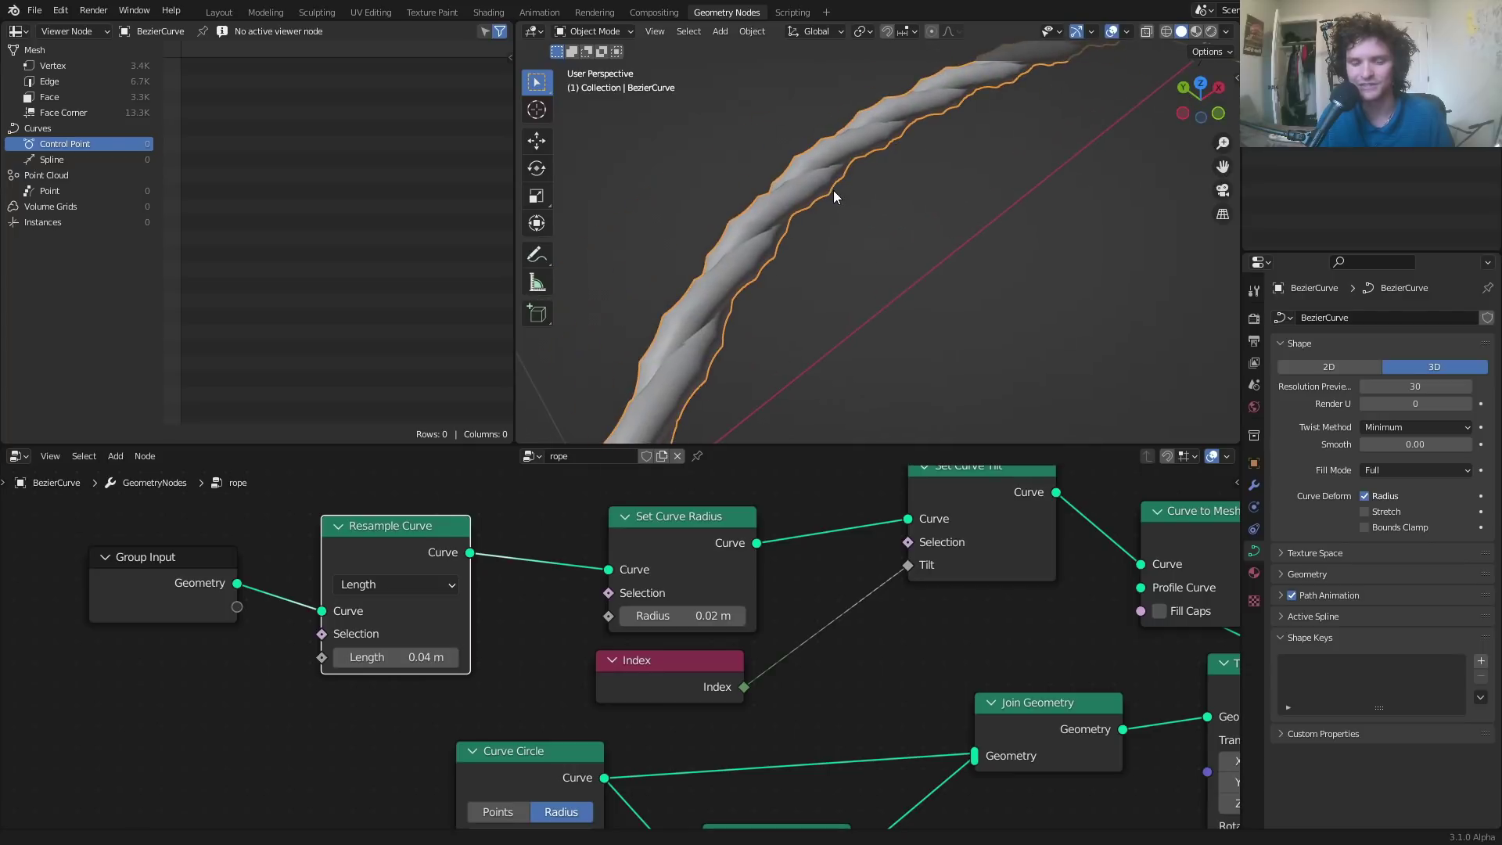
- Set the Resample Curve node's length to 0.04 m
{"action": "left_click_drag", "start_coordinate": [679, 615], "coordinate": [698, 615]}
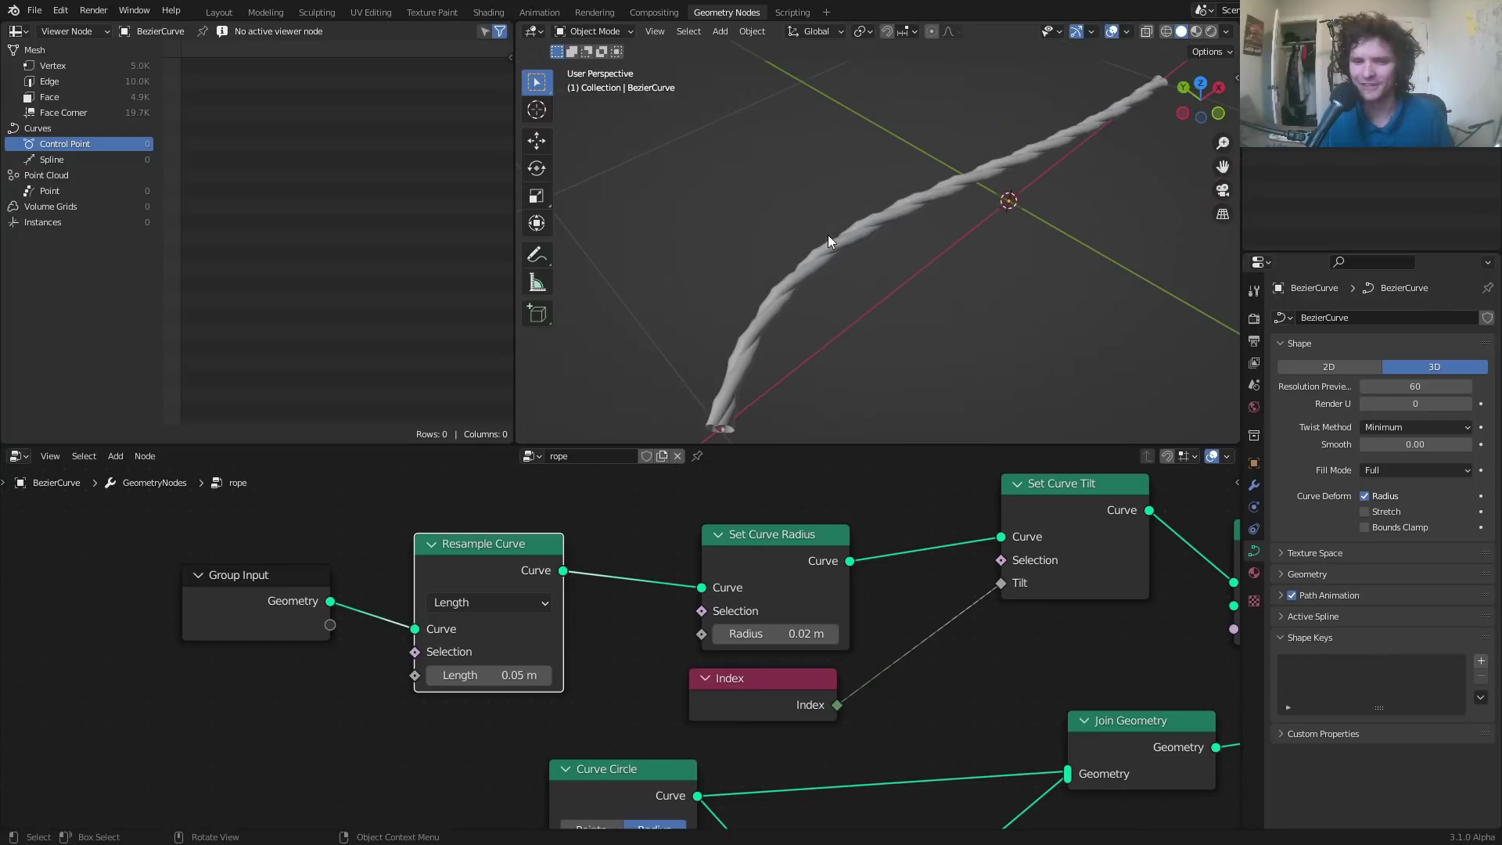
{"action": "scroll", "coordinate": [830, 237], "scroll_direction": "up", "scroll_amount": 3}
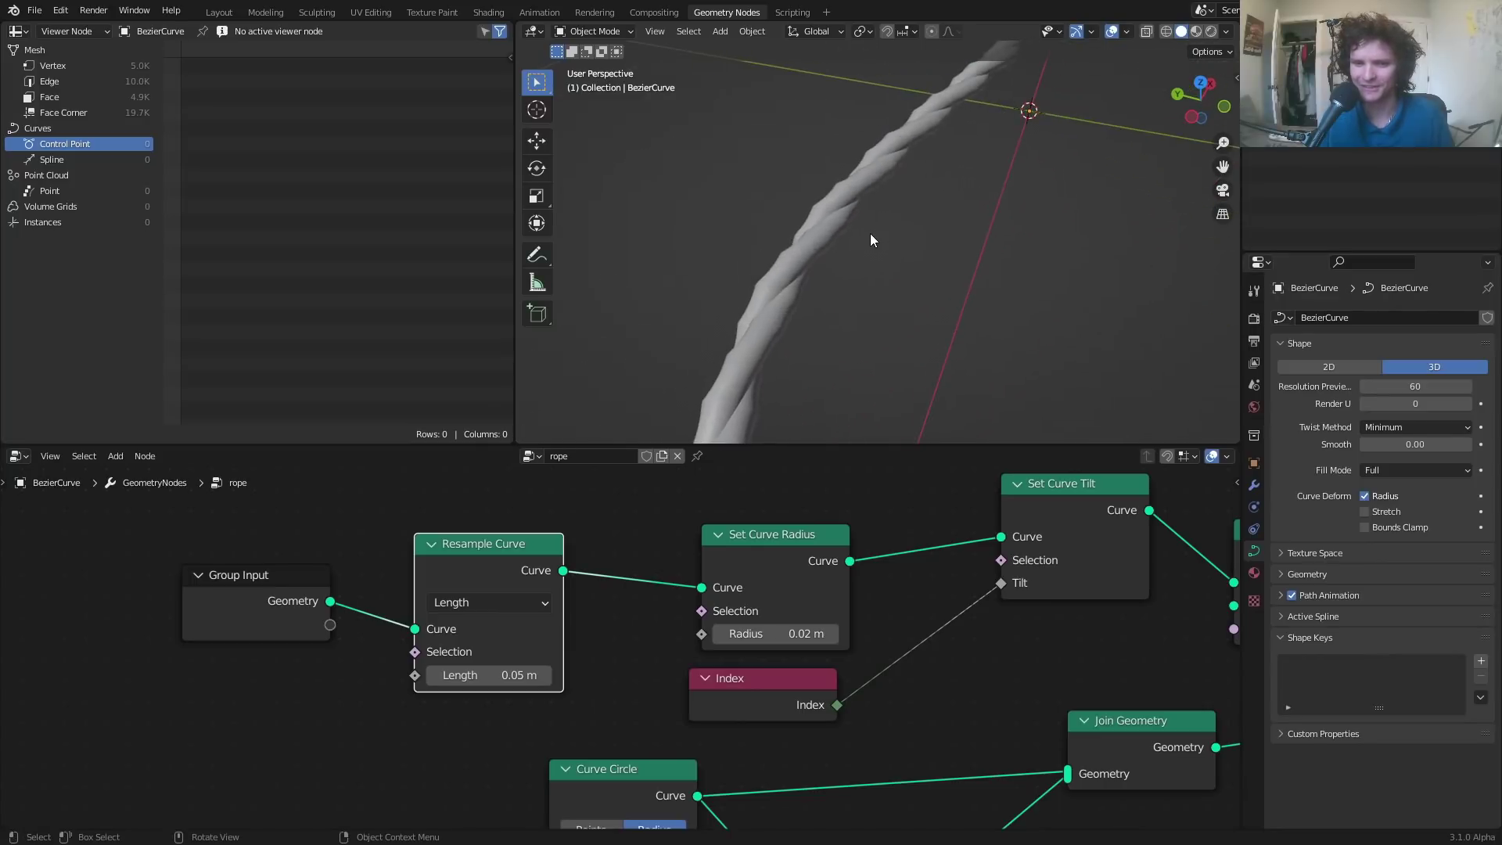
{"action": "scroll", "coordinate": [871, 233], "scroll_direction": "up", "scroll_amount": 2}
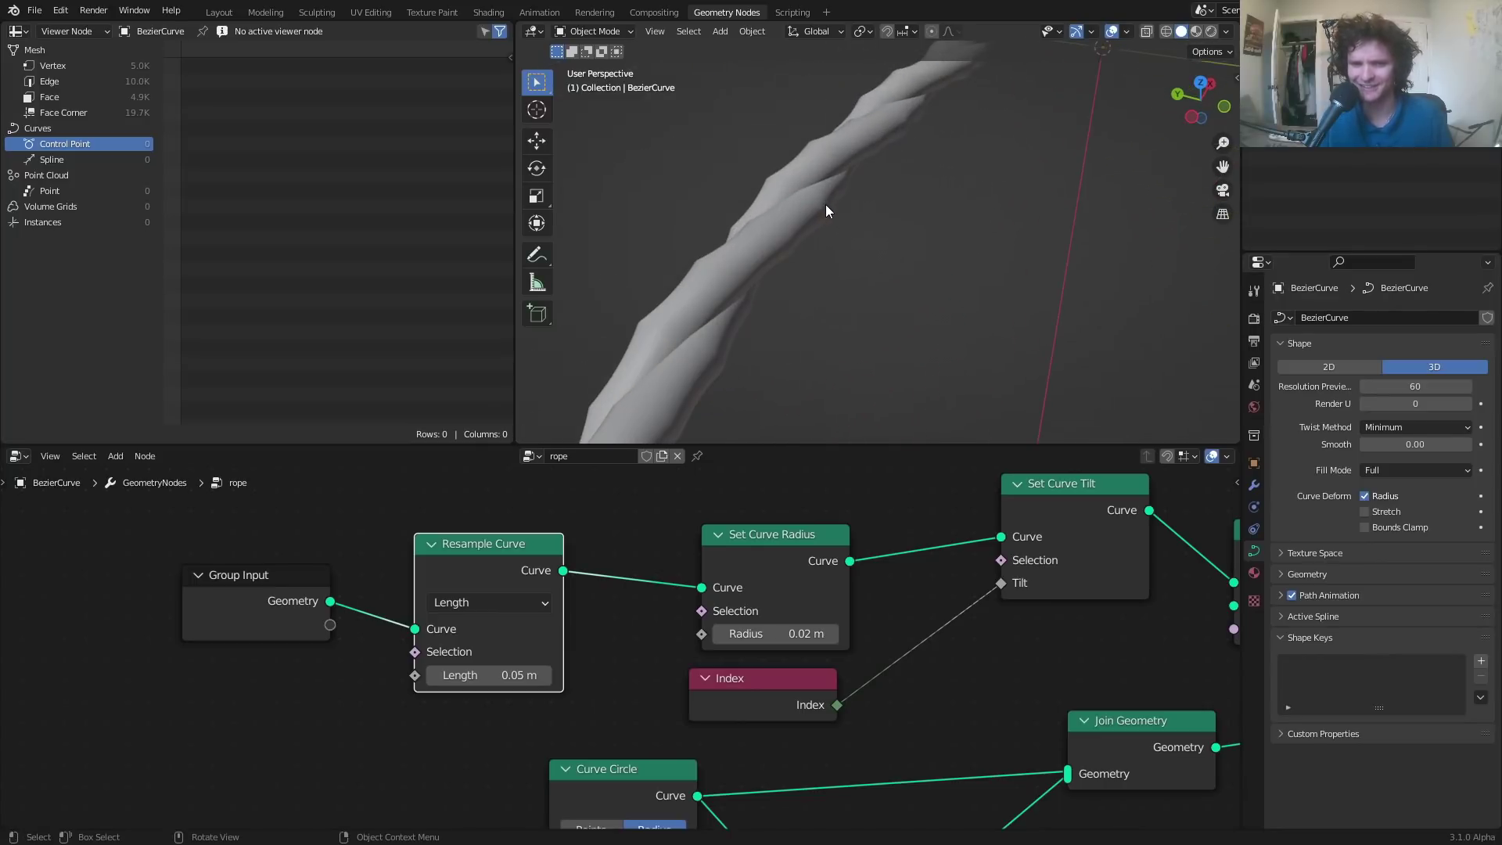
{"action": "scroll", "coordinate": [826, 205], "scroll_direction": "down", "scroll_amount": 3}
{"action": "middle_click_drag", "start_coordinate": [821, 222], "coordinate": [759, 205]}
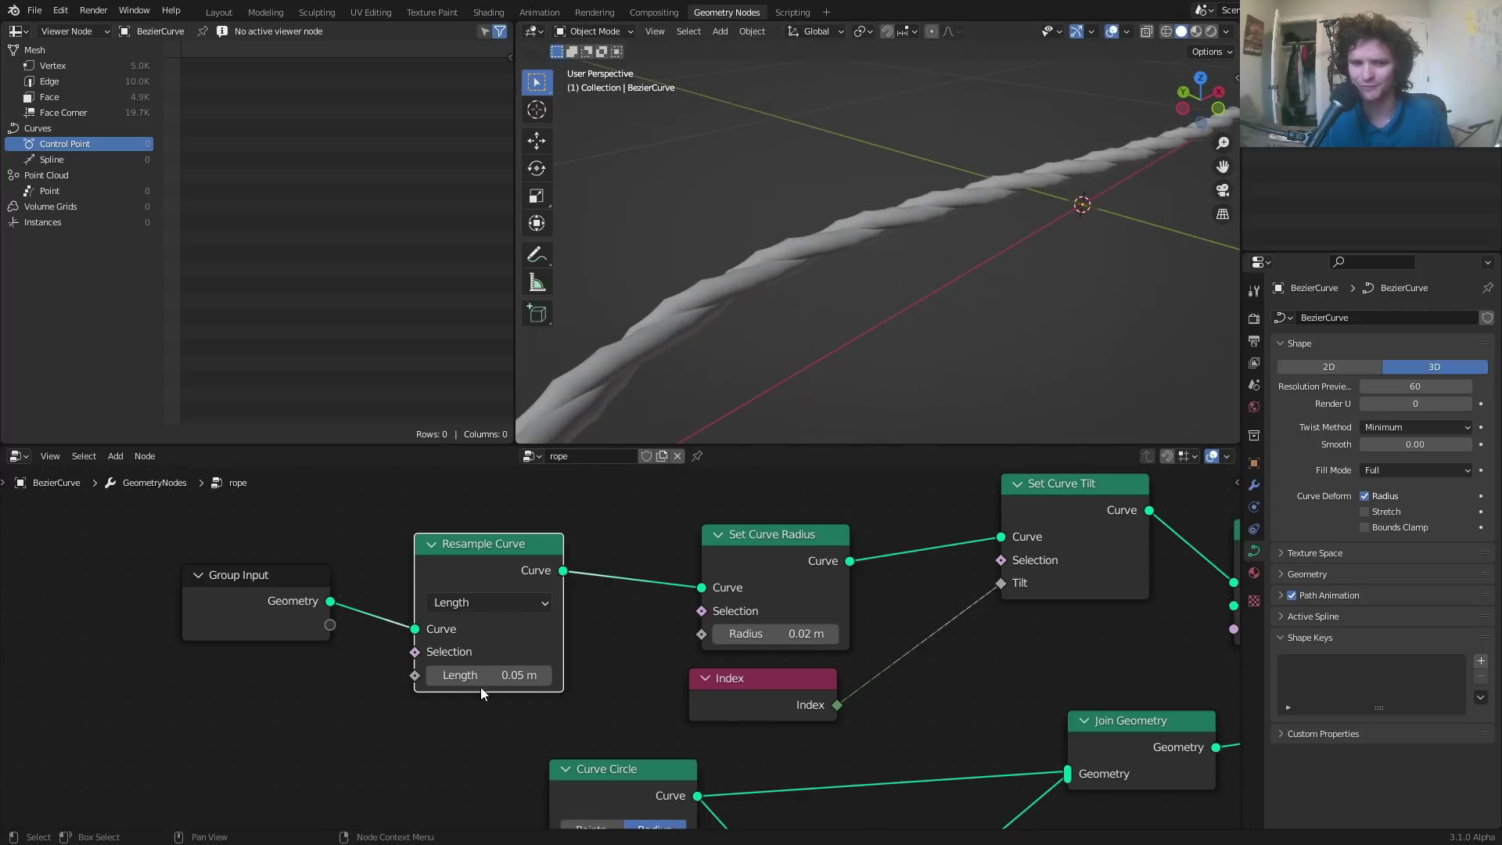
{"action": "left_click", "coordinate": [507, 674]}
{"action": "key", "text": "Right"}
{"action": "key", "text": "Left"}
{"action": "key", "text": "Left"}
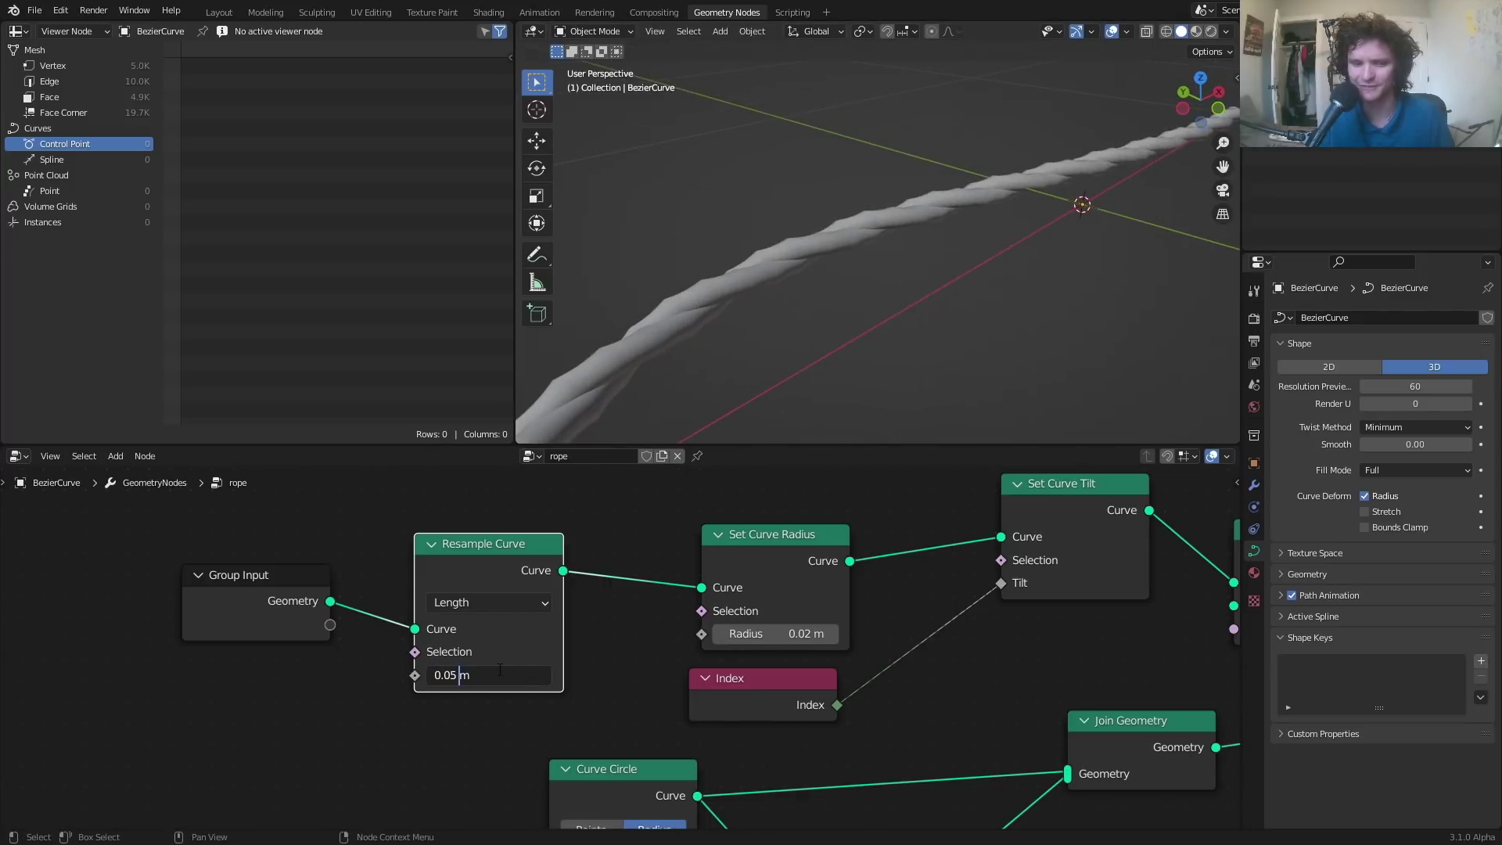
{"action": "key", "text": "BackSpace"}
{"action": "type", "text": "4"}
{"action": "key", "text": "Return"}
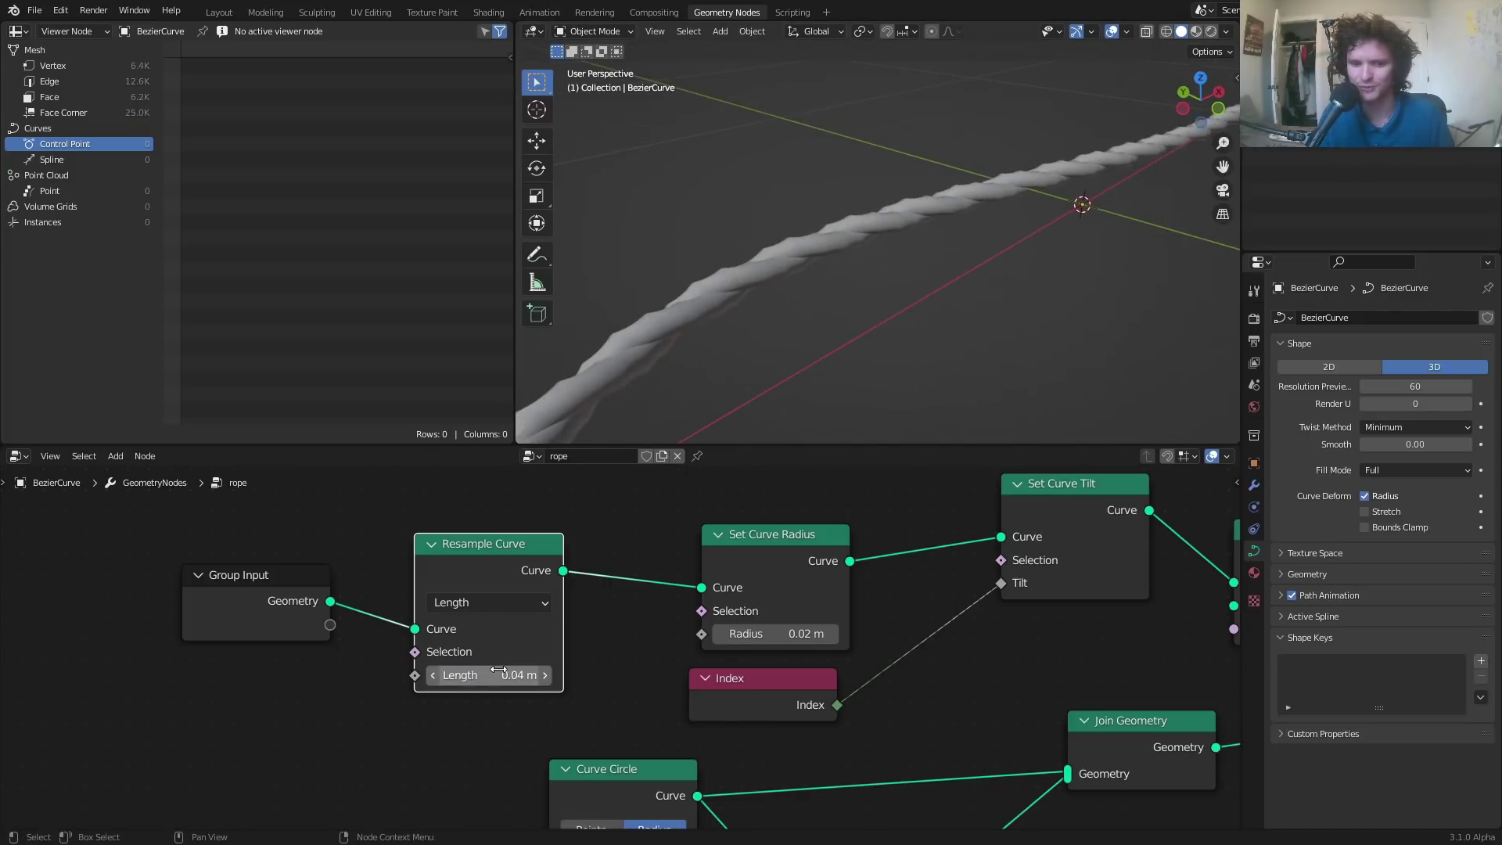
- Reduce the Resample Curve node's length to 0.02 m
{"action": "scroll", "coordinate": [923, 256], "scroll_direction": "down", "scroll_amount": 6}
{"action": "scroll", "coordinate": [818, 299], "scroll_direction": "up", "scroll_amount": 4}
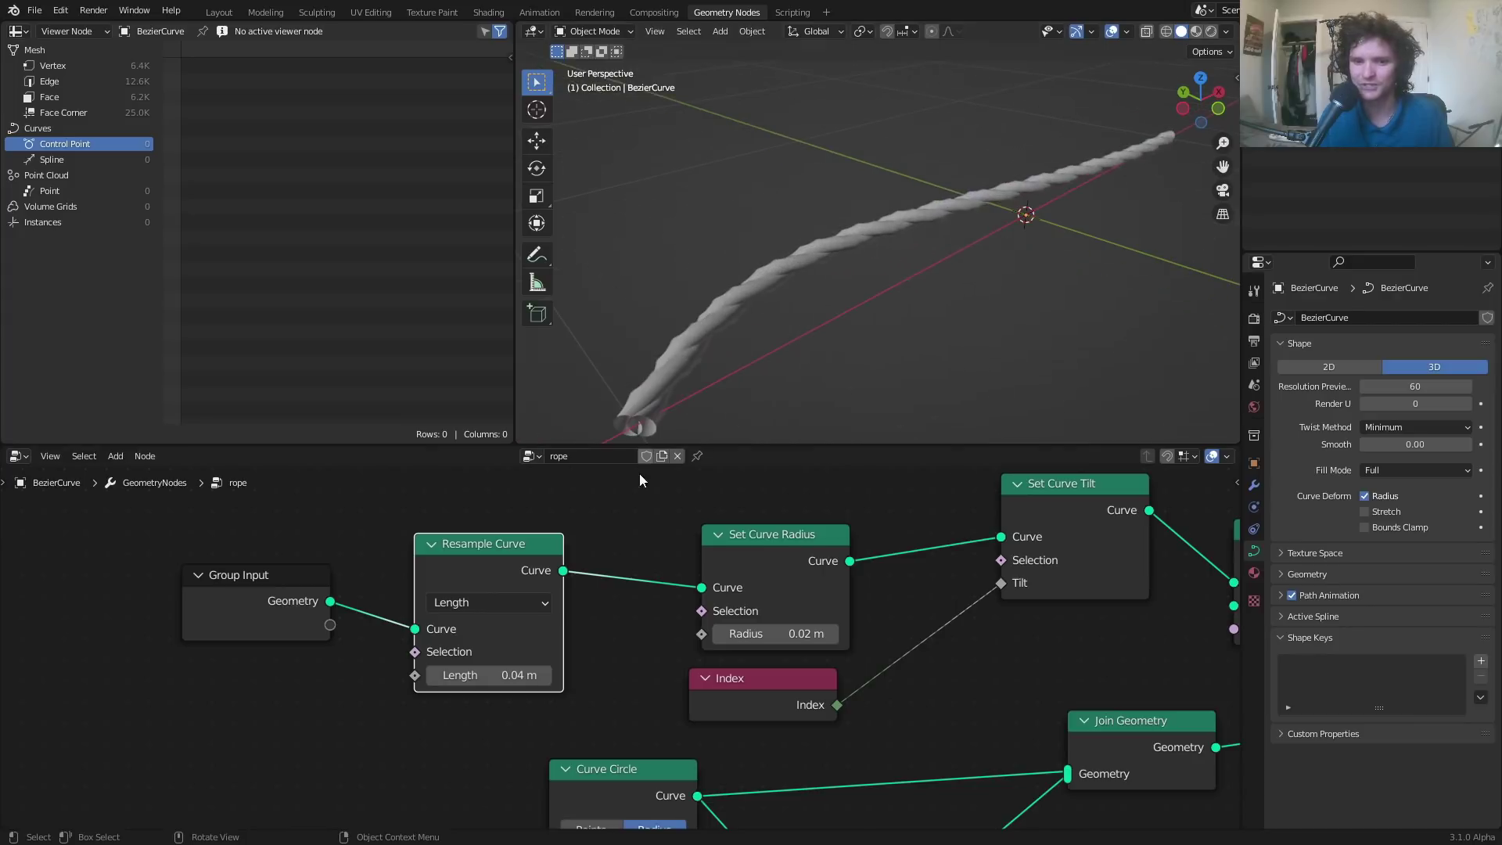
{"action": "left_click", "coordinate": [460, 682]}
{"action": "left_click", "coordinate": [457, 676]}
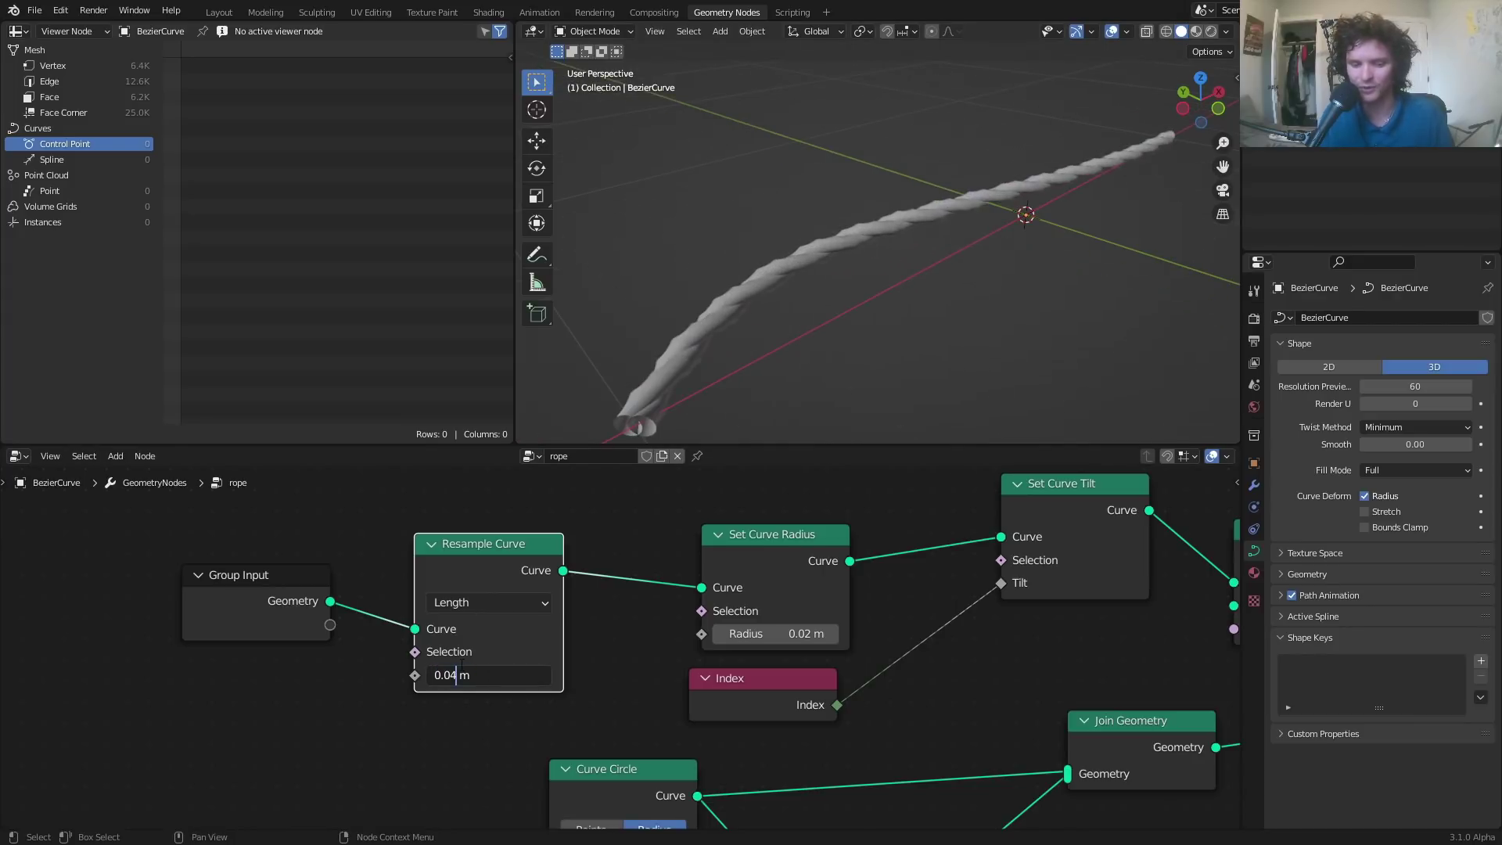
{"action": "key", "text": "BackSpace"}
{"action": "type", "text": "2"}
{"action": "key", "text": "Return"}
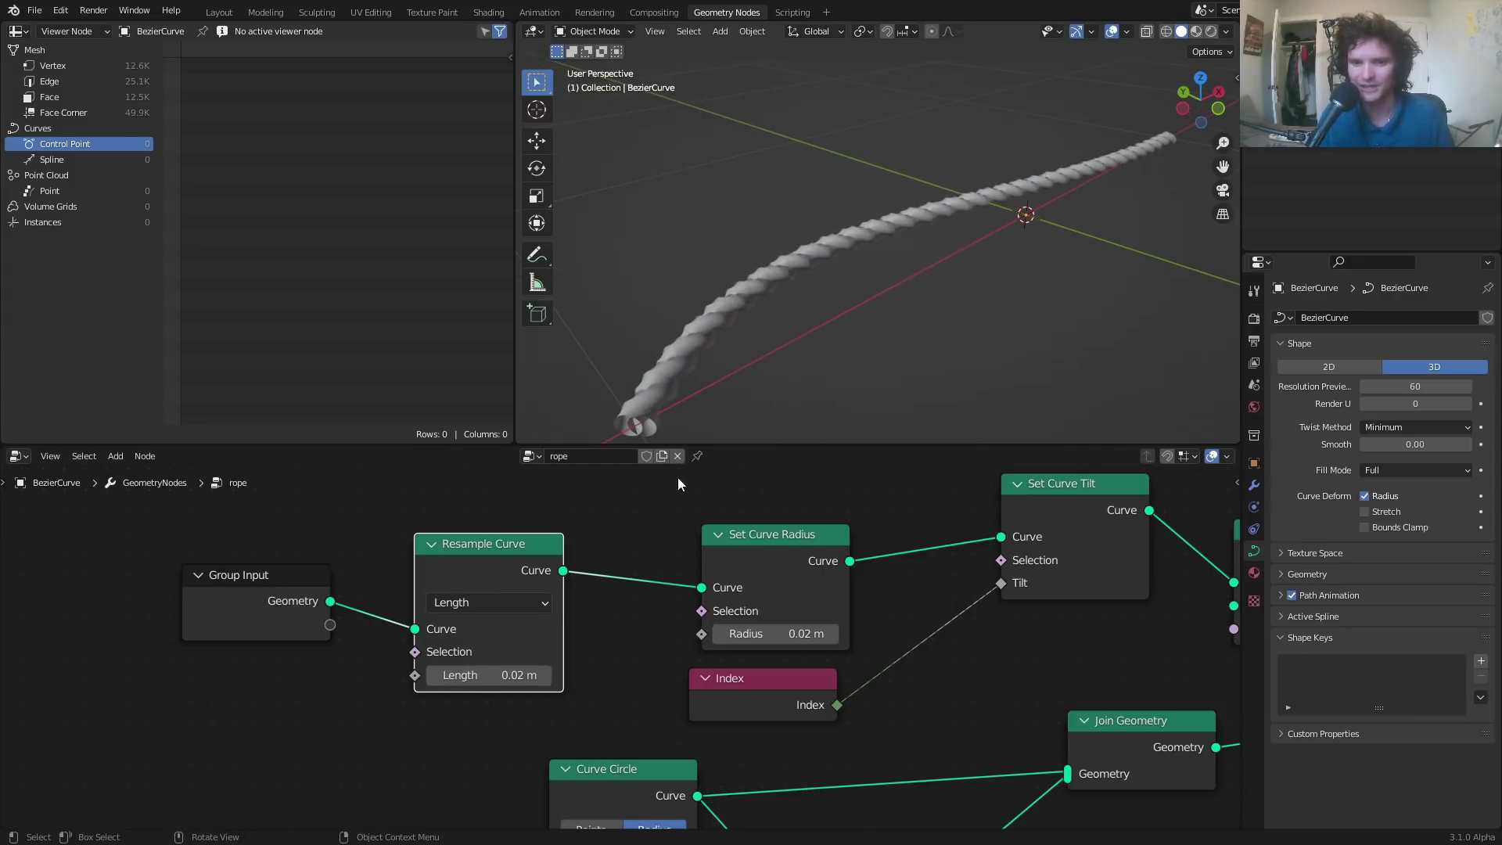
- Set the Resample Curve node's length to 0.01 m for a finer rope mesh
{"action": "left_click", "coordinate": [473, 678]}
{"action": "left_click", "coordinate": [450, 675]}
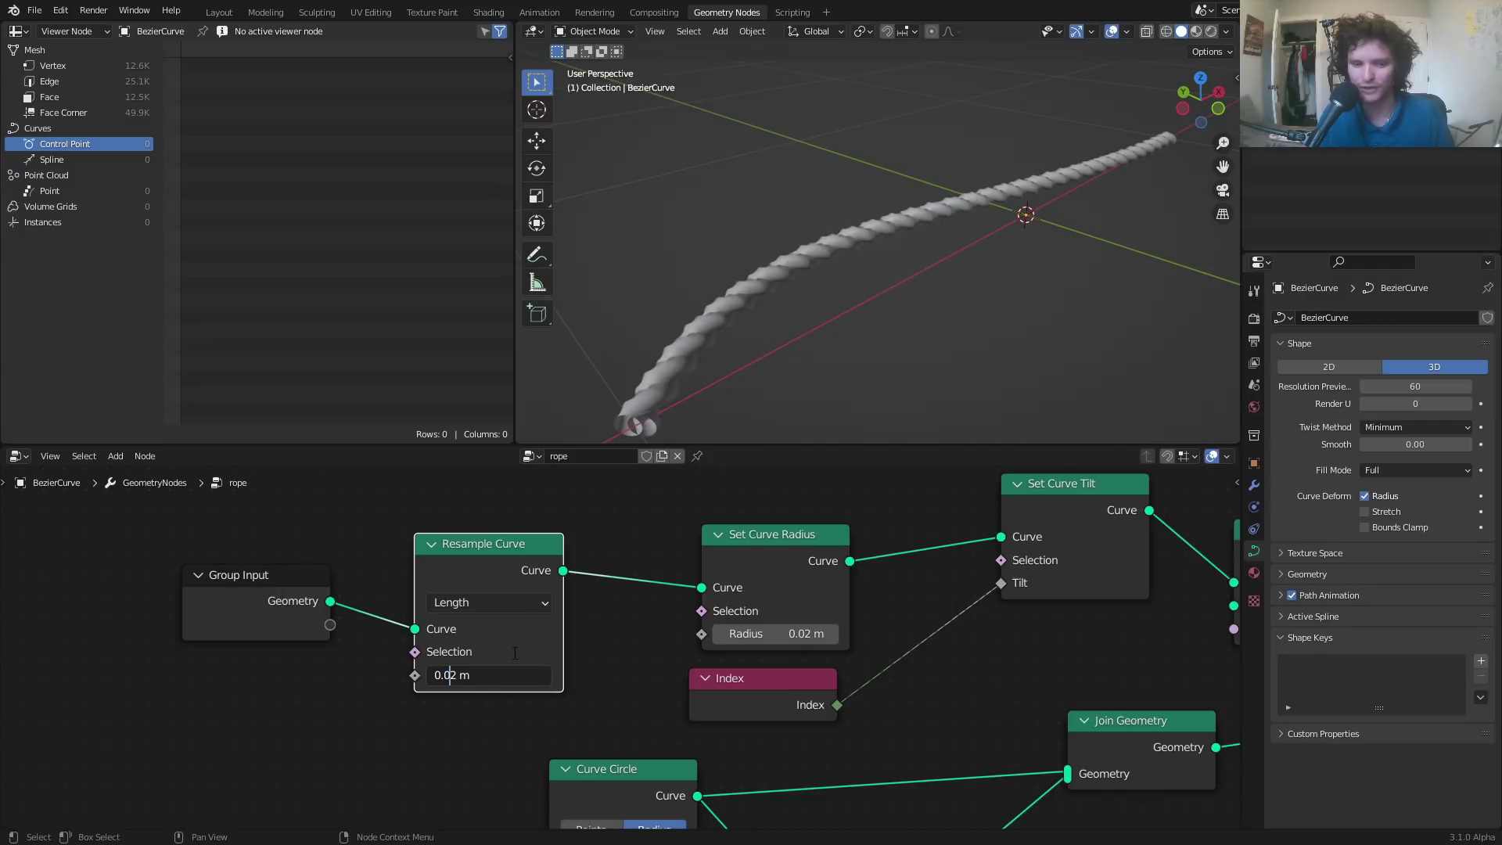
{"action": "type", "text": "1"}
{"action": "key", "text": "Return"}
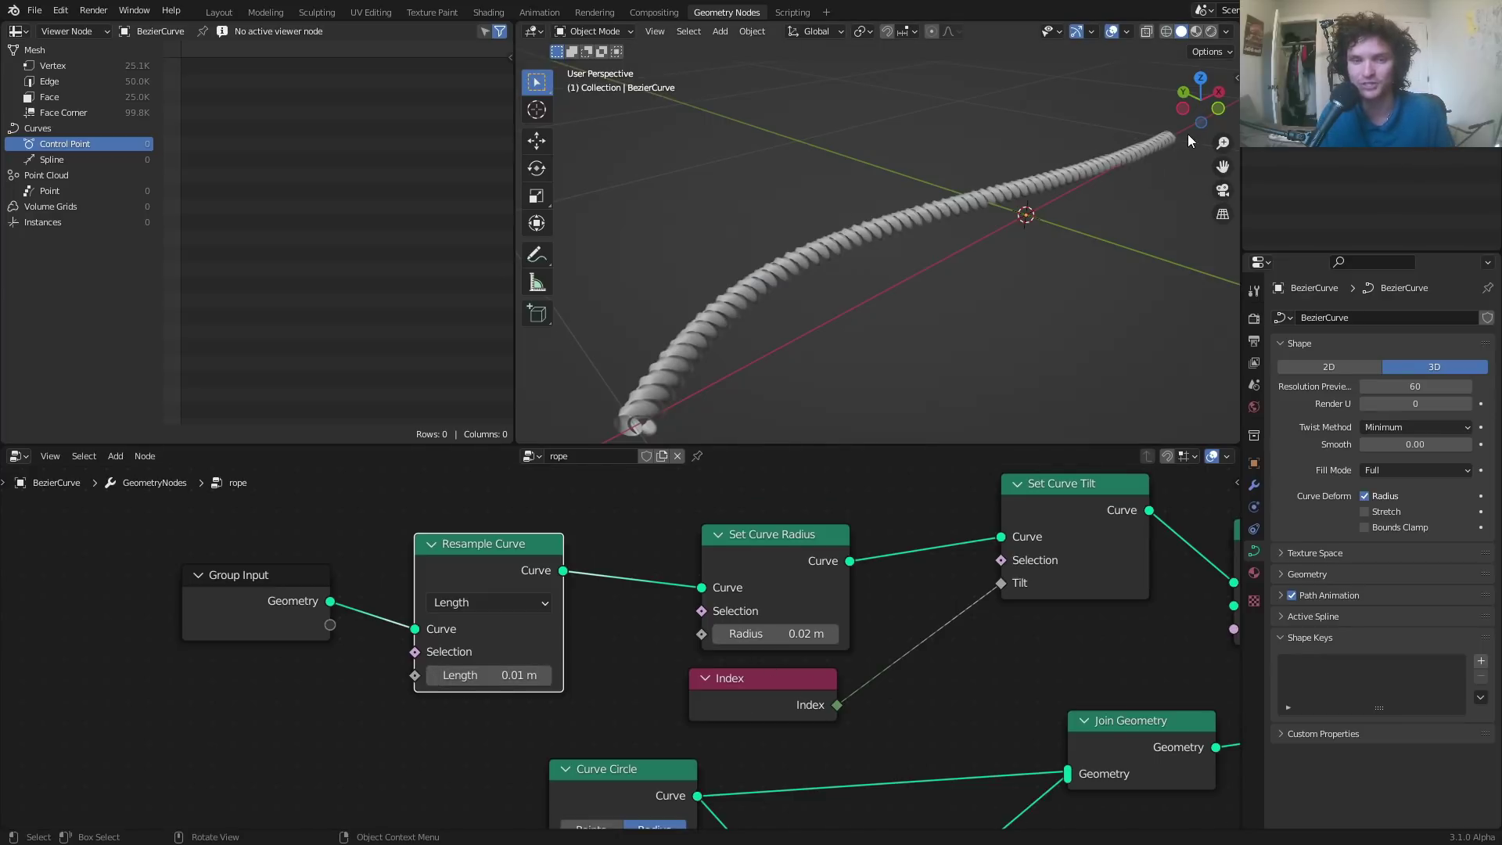
- Insert a Math node between Index and the Tilt input of Set Curve Tilt, with its operation set to Divide
{"action": "key", "text": "shift+a"}
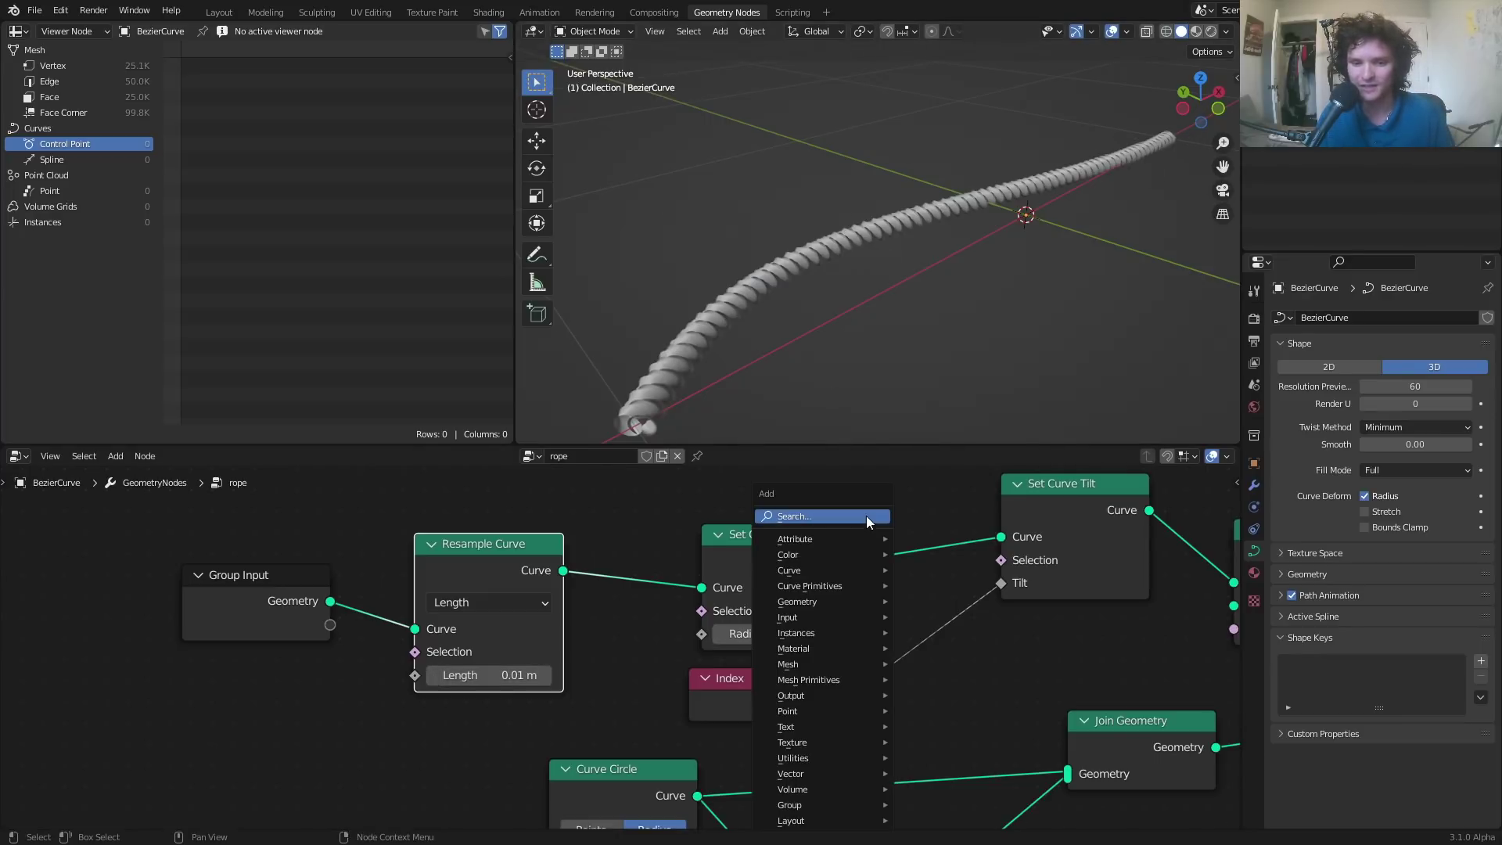
{"action": "left_click", "coordinate": [866, 515]}
{"action": "type", "text": "math"}
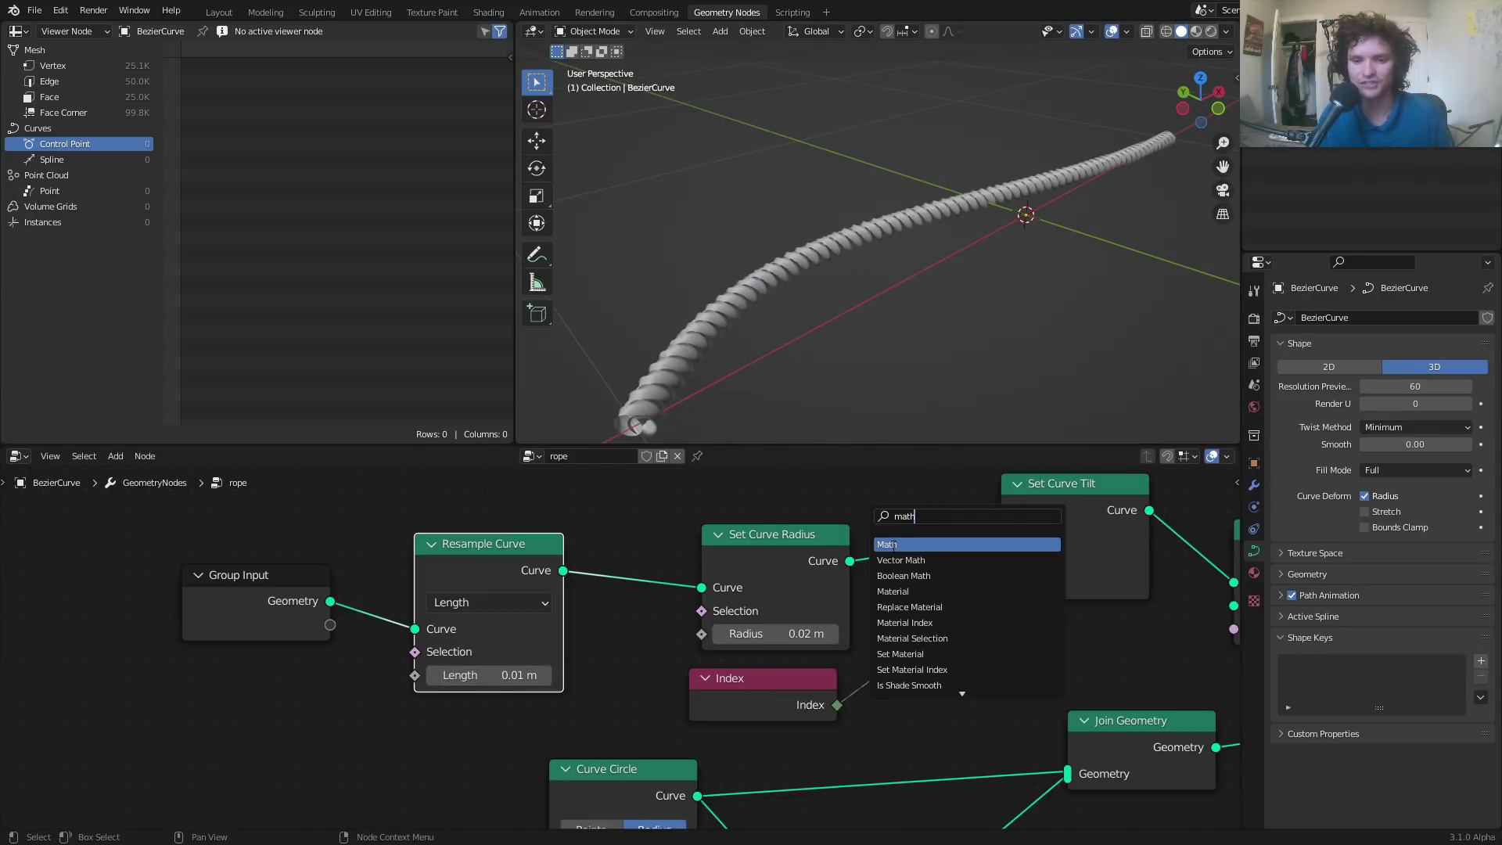
{"action": "key", "text": "Return"}
{"action": "left_click", "coordinate": [968, 666]}
{"action": "left_click", "coordinate": [969, 663]}
{"action": "left_click", "coordinate": [966, 656]}
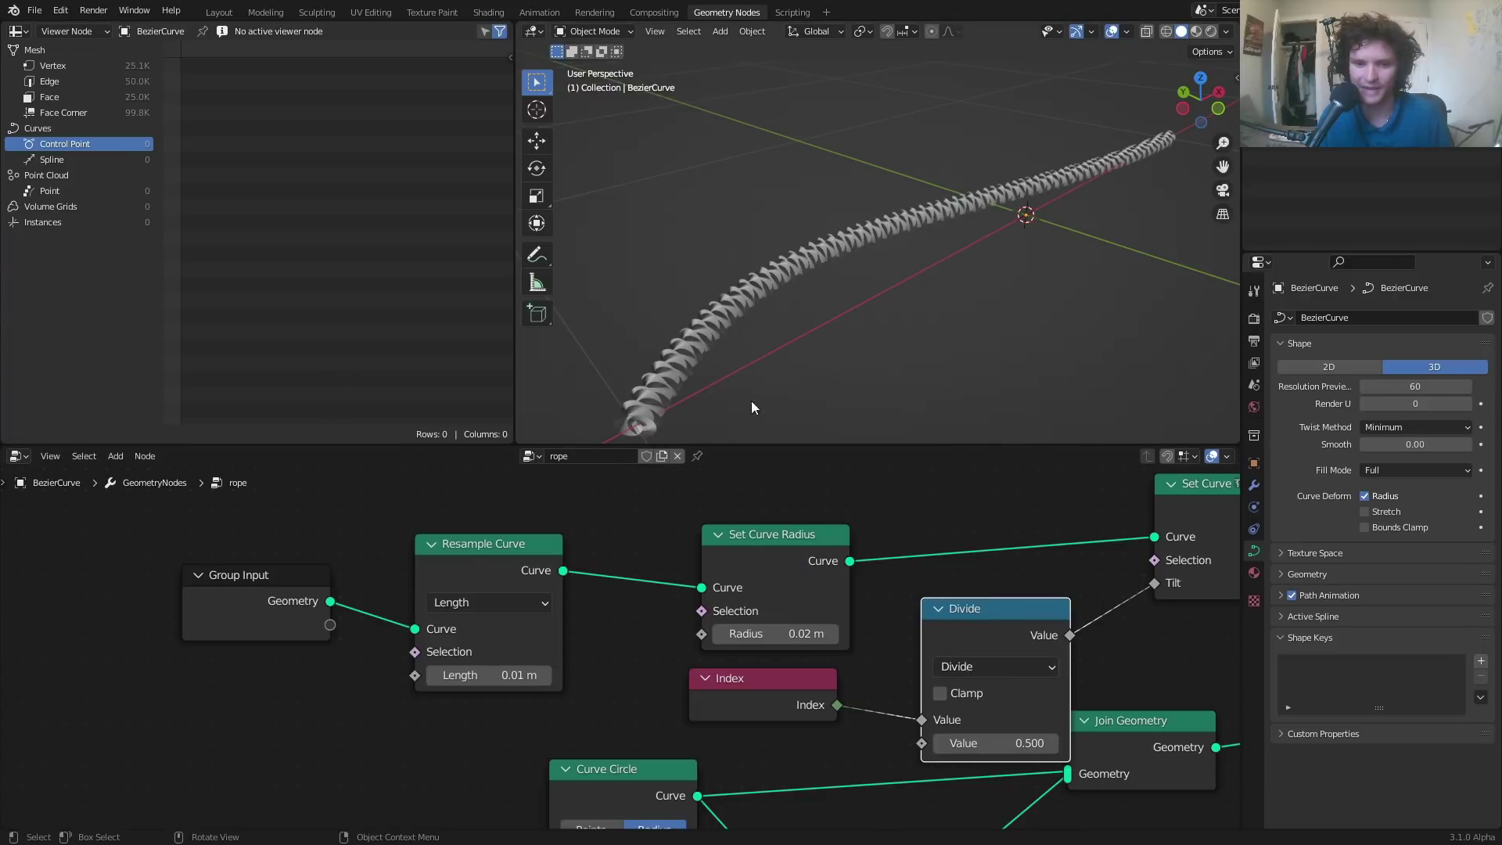
- Loosen the rope's twist by setting the Divide node's second value to 2.130
{"action": "left_click_drag", "start_coordinate": [994, 744], "coordinate": [1135, 744]}
{"action": "left_click_drag", "start_coordinate": [996, 744], "coordinate": [989, 743]}
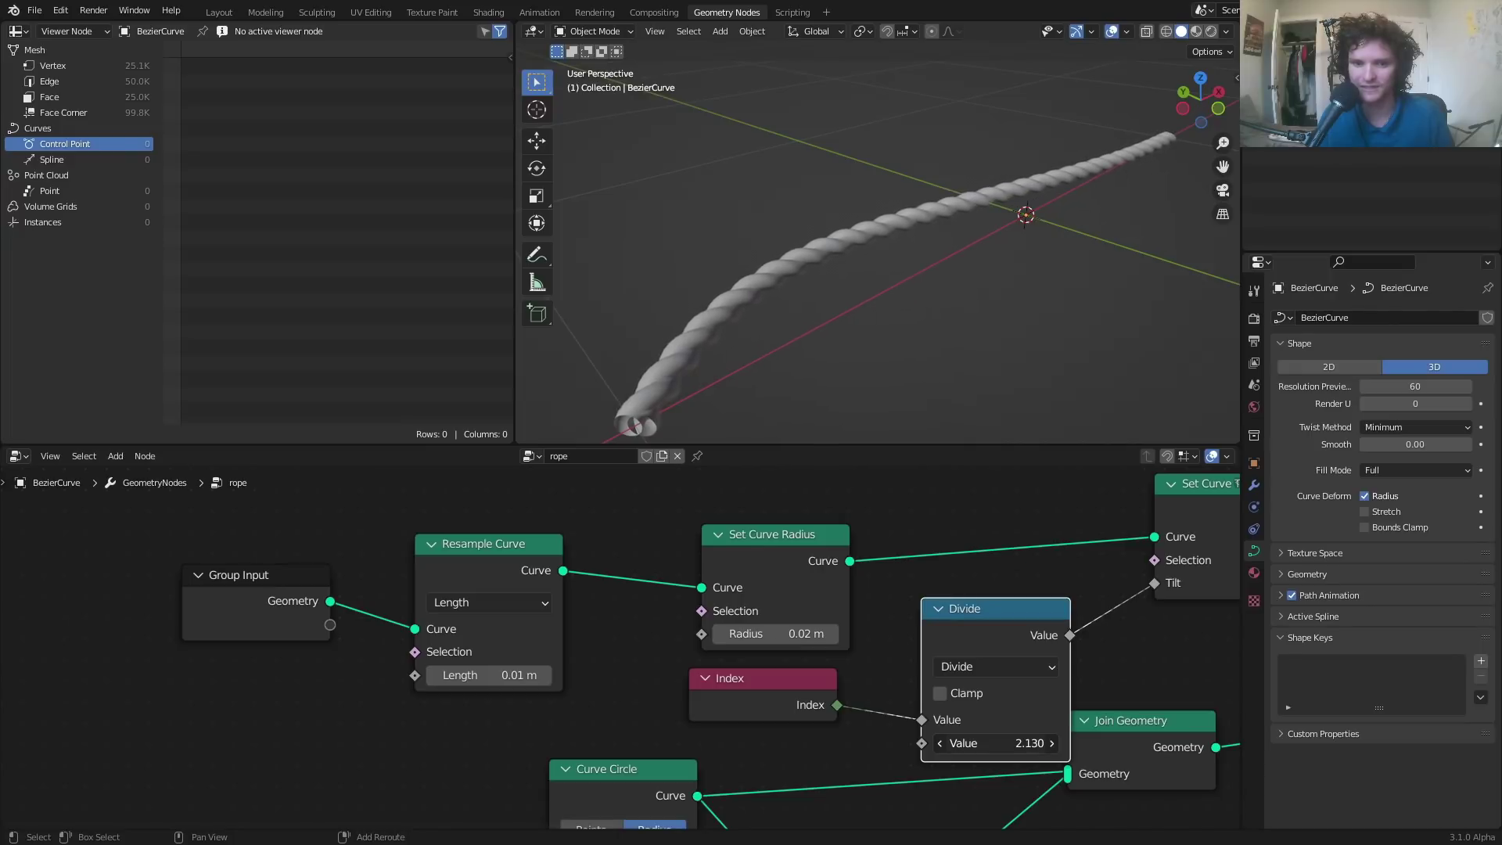
{"action": "scroll", "coordinate": [951, 303], "scroll_direction": "down", "scroll_amount": 2}
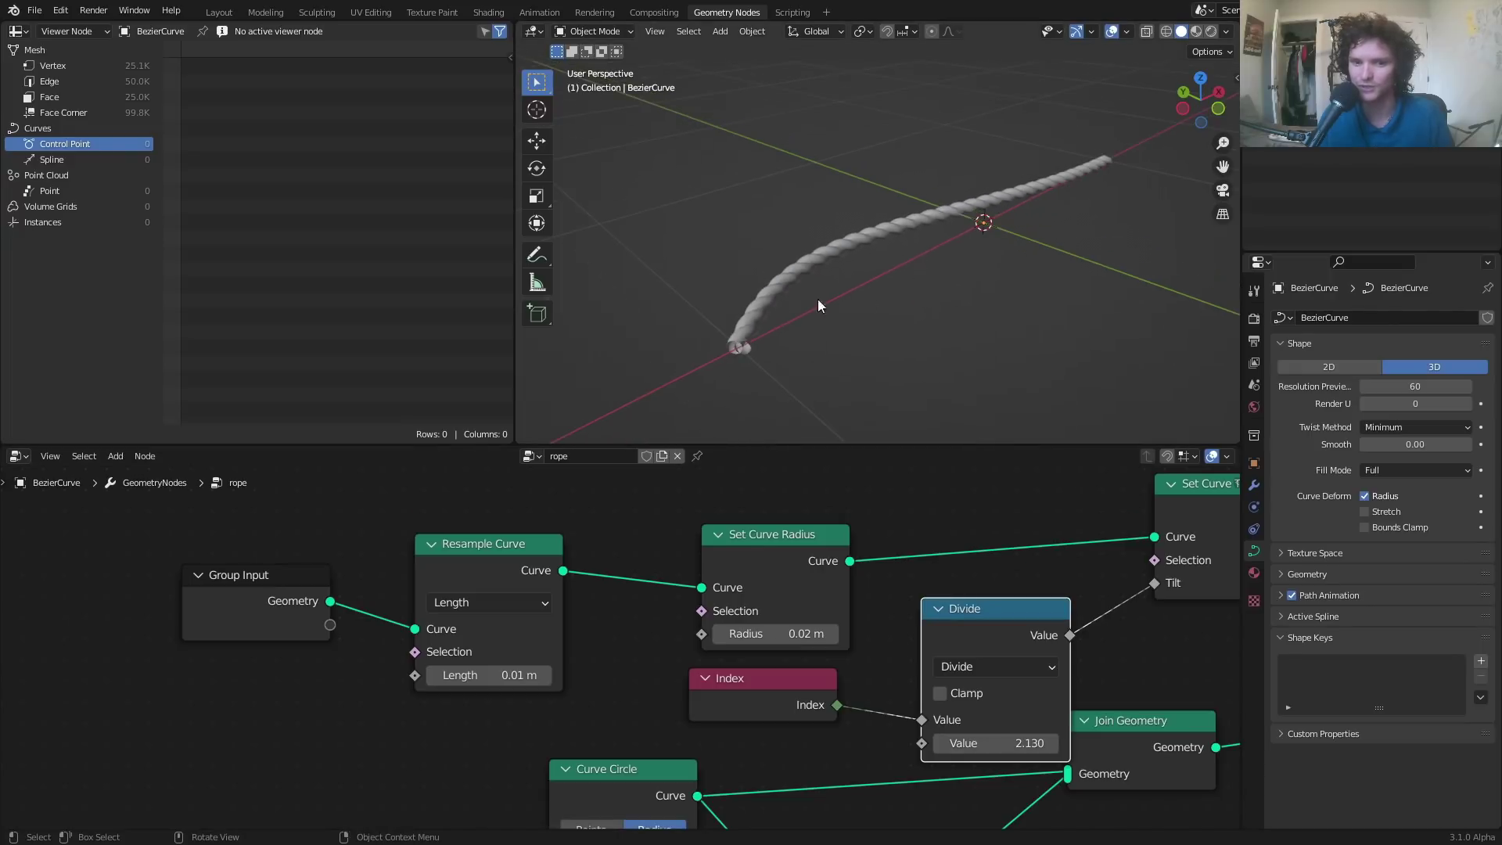
{"action": "scroll", "coordinate": [728, 313], "scroll_direction": "up", "scroll_amount": 5}
{"action": "middle_click_drag", "start_coordinate": [646, 335], "coordinate": [832, 283]}
{"action": "scroll", "coordinate": [819, 247], "scroll_direction": "up", "scroll_amount": 5}
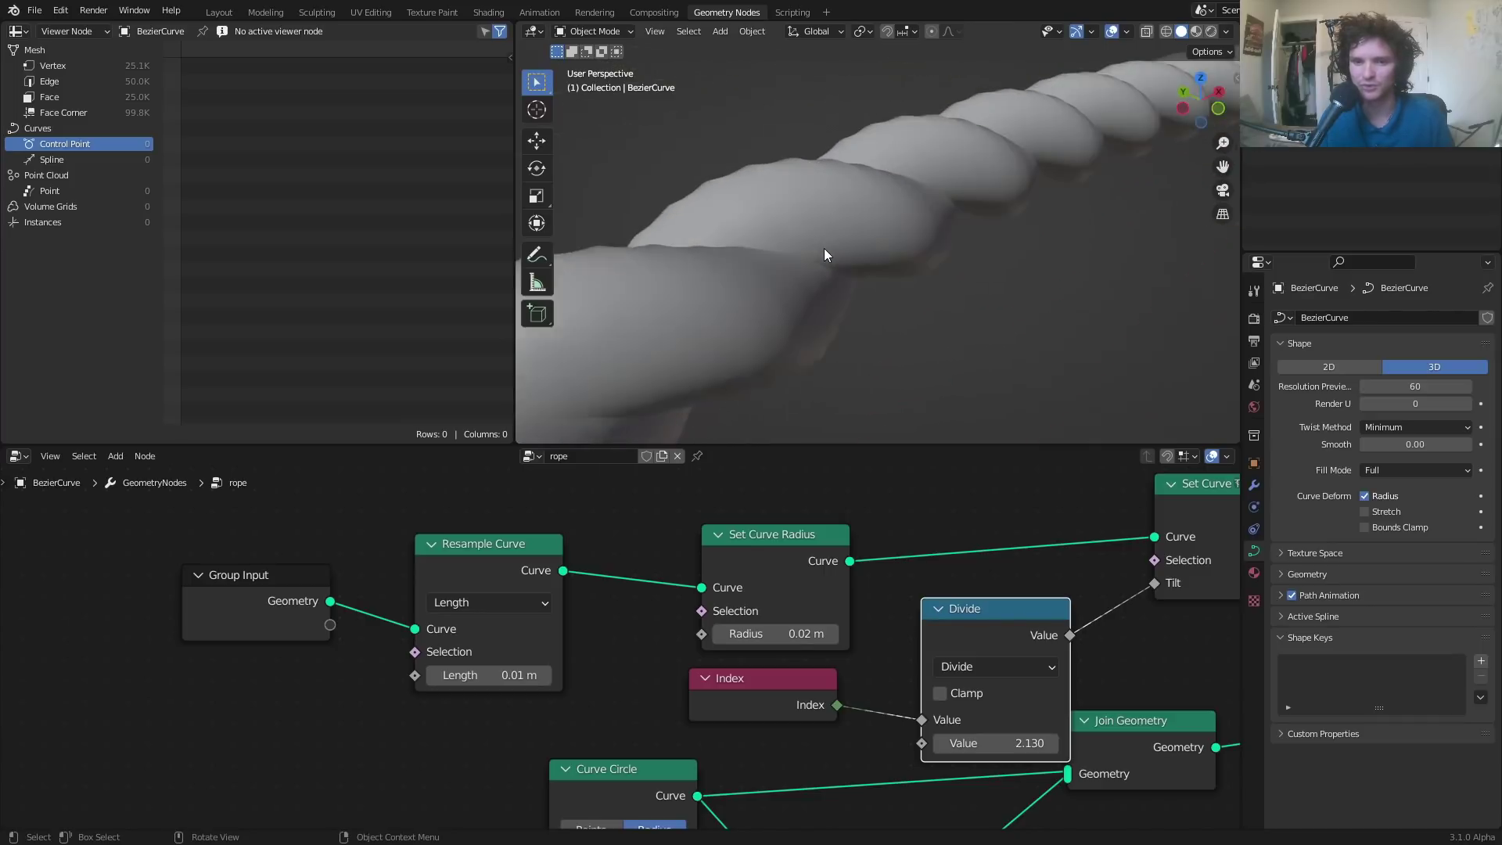
{"action": "scroll", "coordinate": [963, 227], "scroll_direction": "down", "scroll_amount": 6}
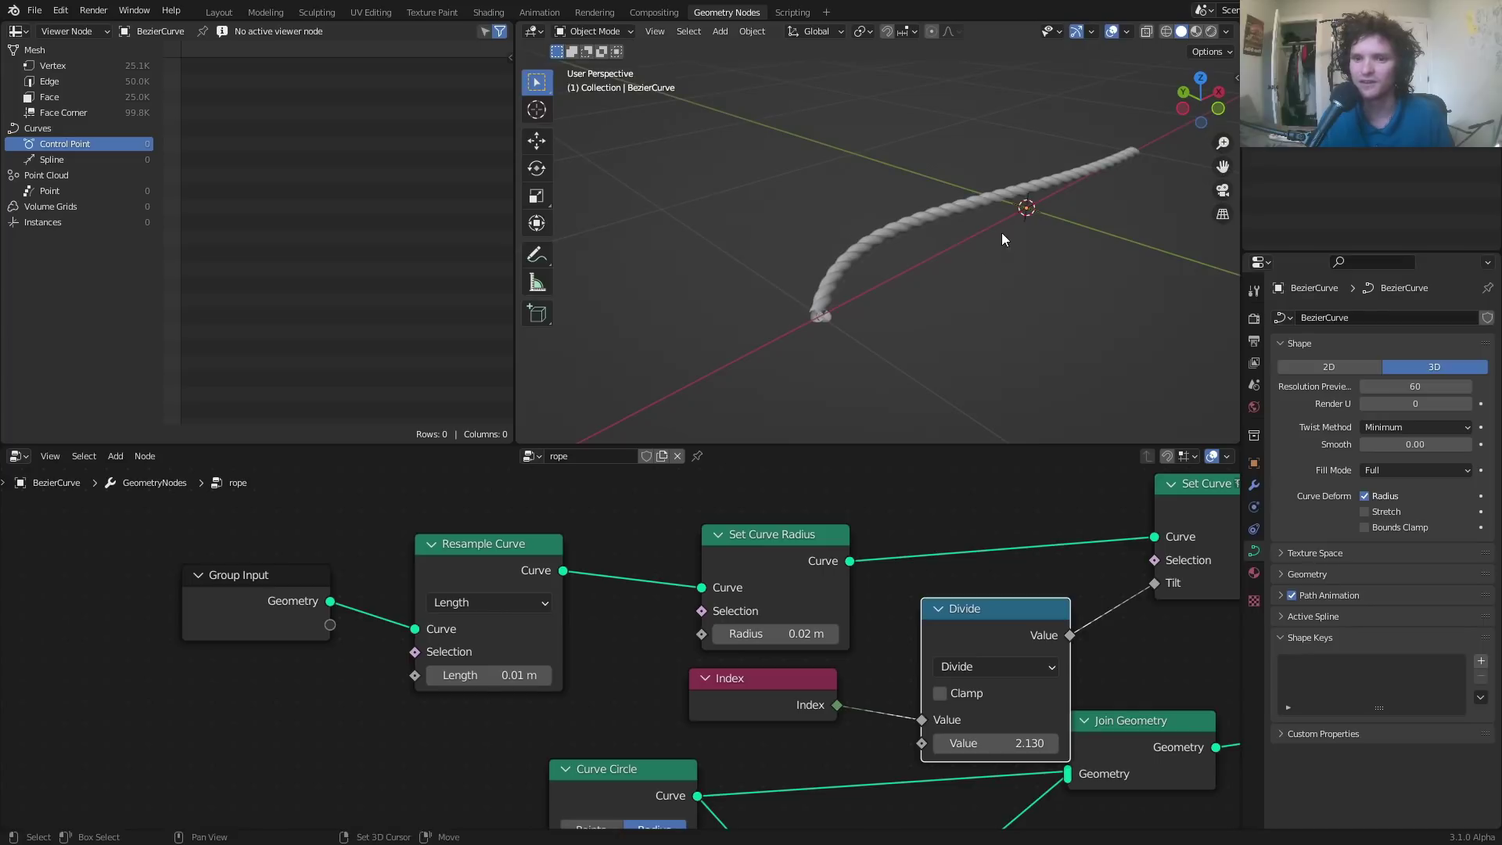
{"action": "middle_click_drag", "start_coordinate": [1002, 233], "coordinate": [846, 250]}
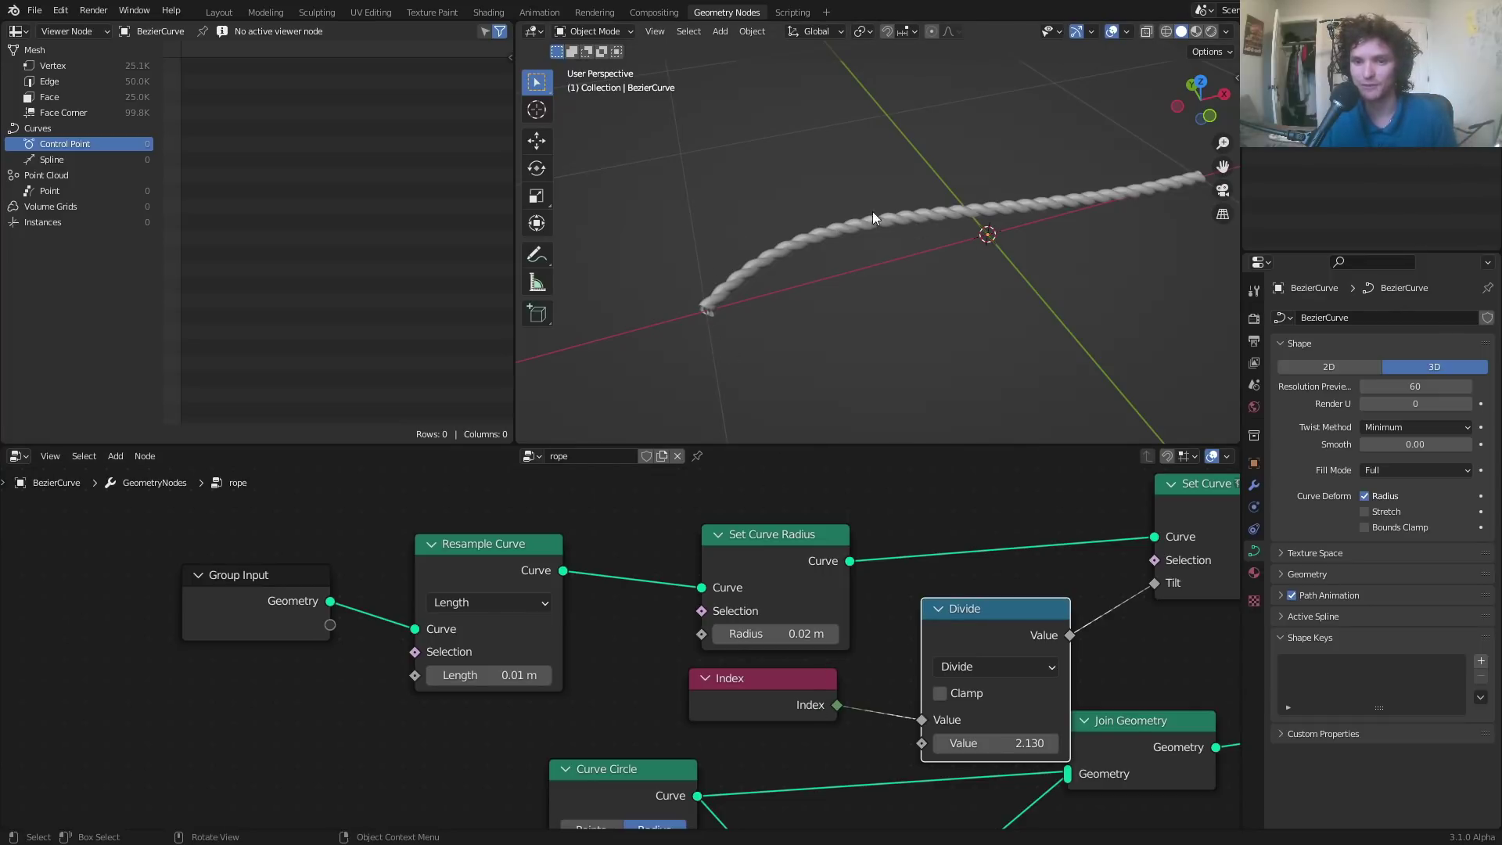
- Try to lengthen the rope in Edit Mode by extruding several new points from the Bezier curve's end
{"action": "left_click", "coordinate": [734, 279]}
{"action": "key", "text": "Tab"}
{"action": "key", "text": "g"}
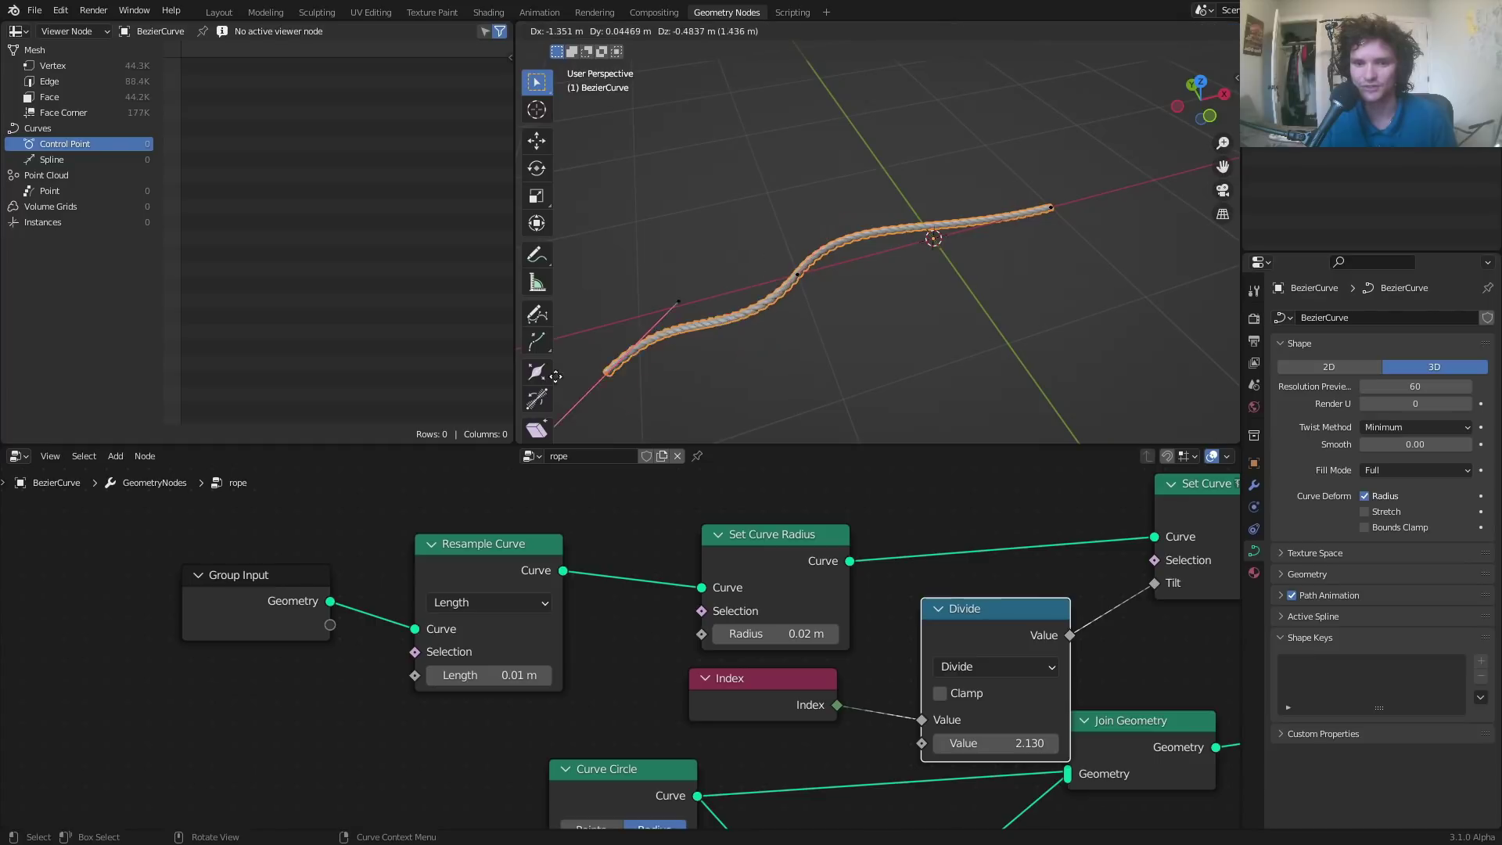
{"action": "left_click", "coordinate": [541, 365]}
{"action": "key", "text": "e"}
{"action": "left_click", "coordinate": [679, 137]}
{"action": "key", "text": "e"}
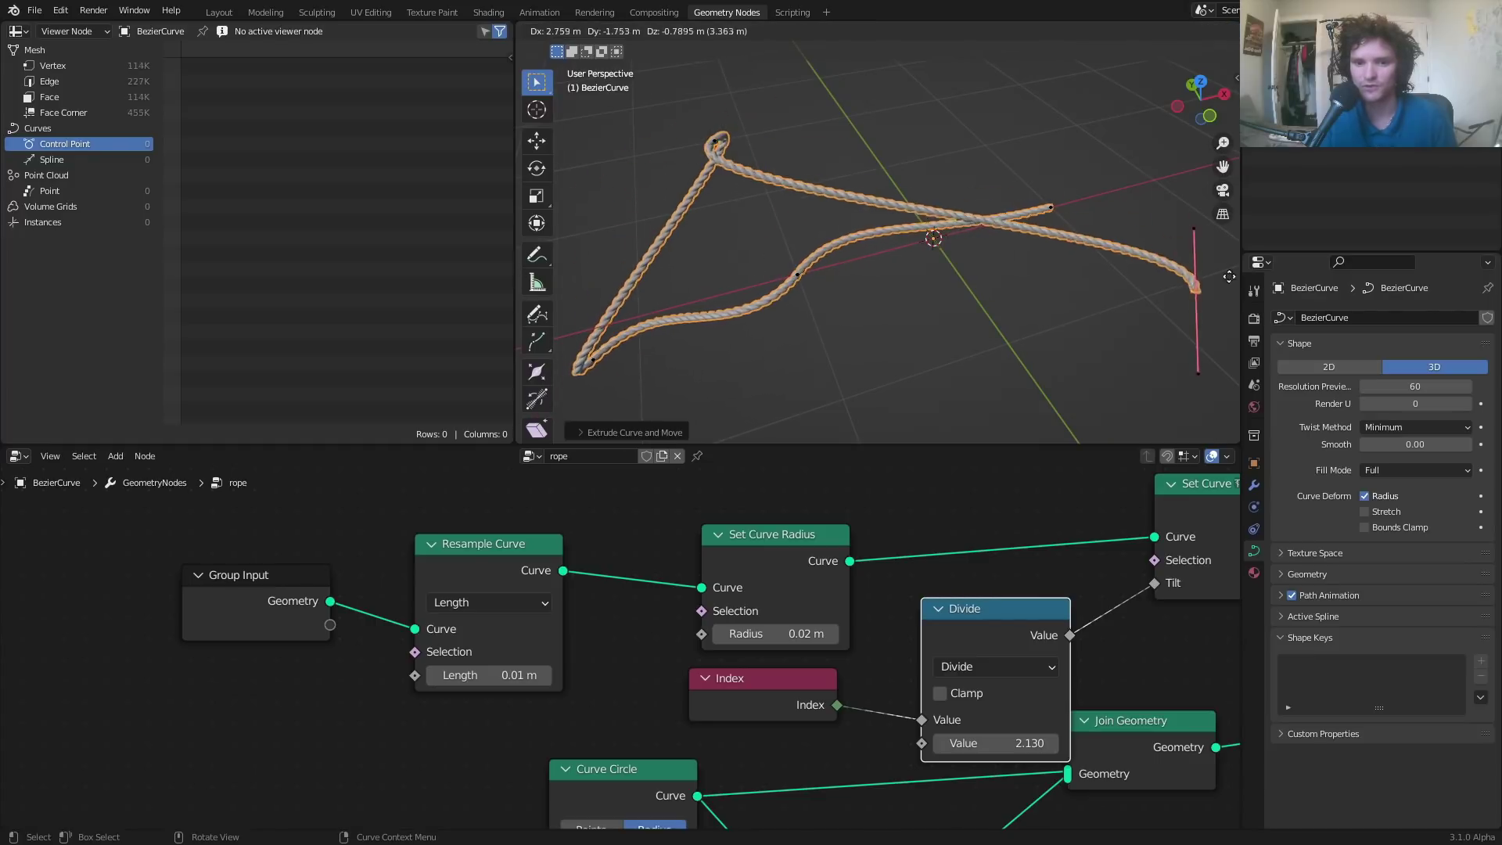
{"action": "key", "text": "Escape"}
- Undo the curve extrusions and return to Object Mode with the original curve
{"action": "key", "text": "ctrl+z"}
{"action": "key", "text": "ctrl+z"}
{"action": "key", "text": "ctrl+z"}
{"action": "key", "text": "ctrl+z"}
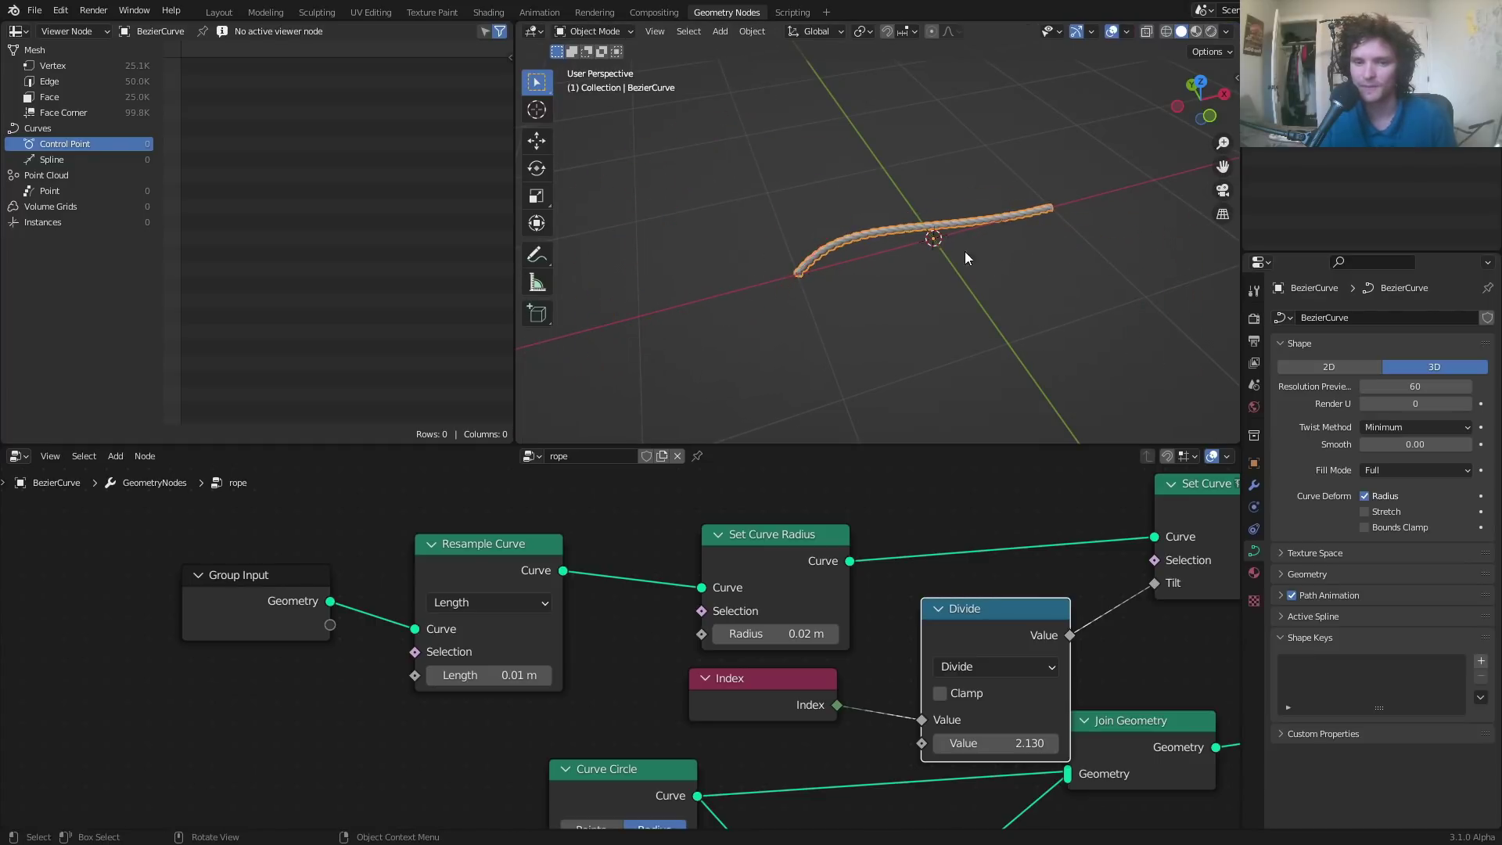
{"action": "key", "text": "ctrl+z"}
- Save the project to the Desktop as save.blend
{"action": "key", "text": "ctrl+s"}
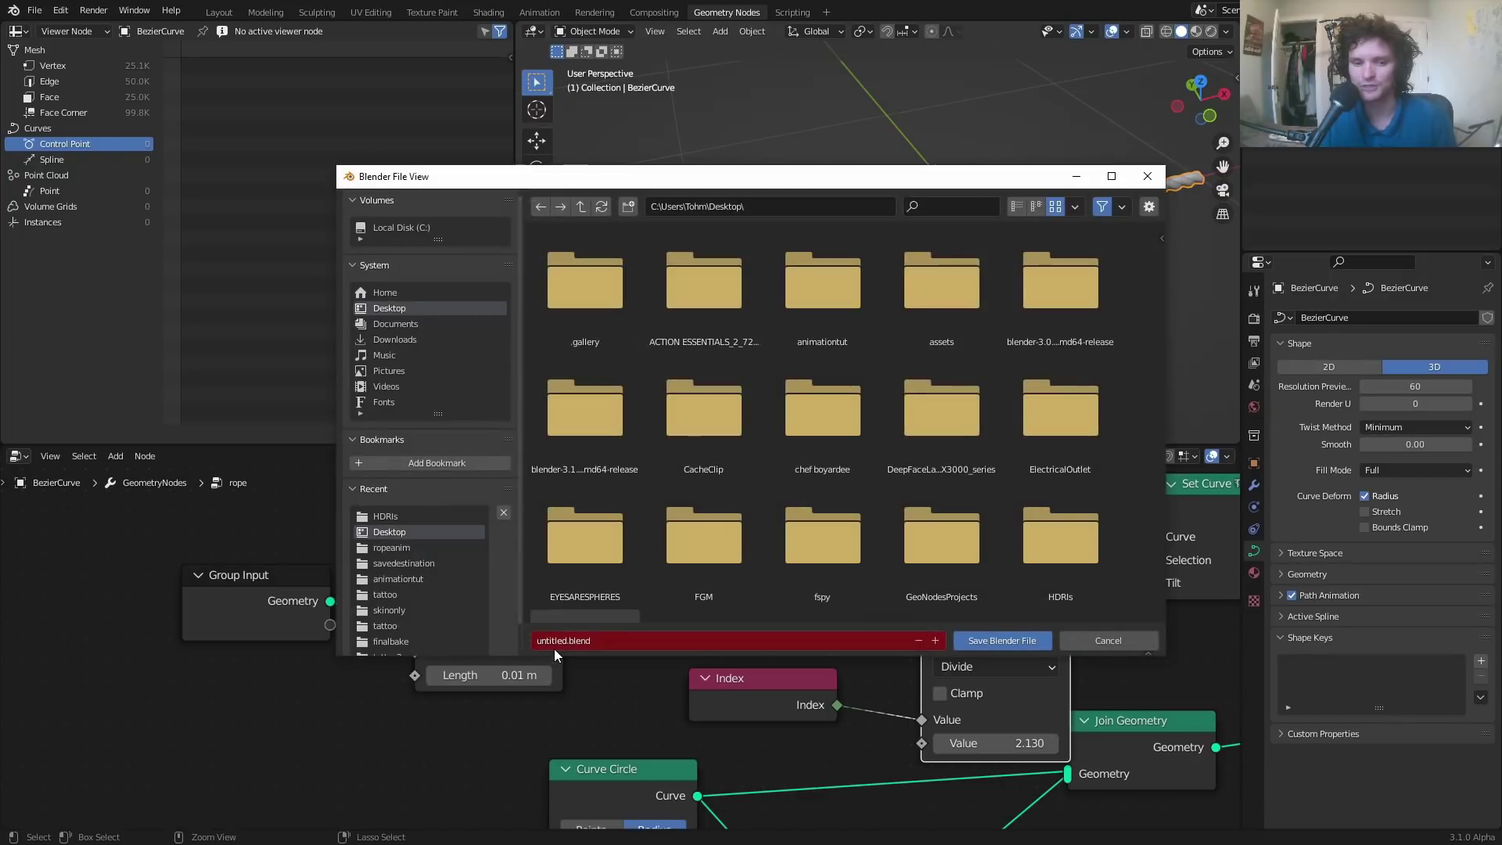
{"action": "left_click", "coordinate": [554, 649]}
{"action": "type", "text": "save"}
{"action": "key", "text": "Return"}
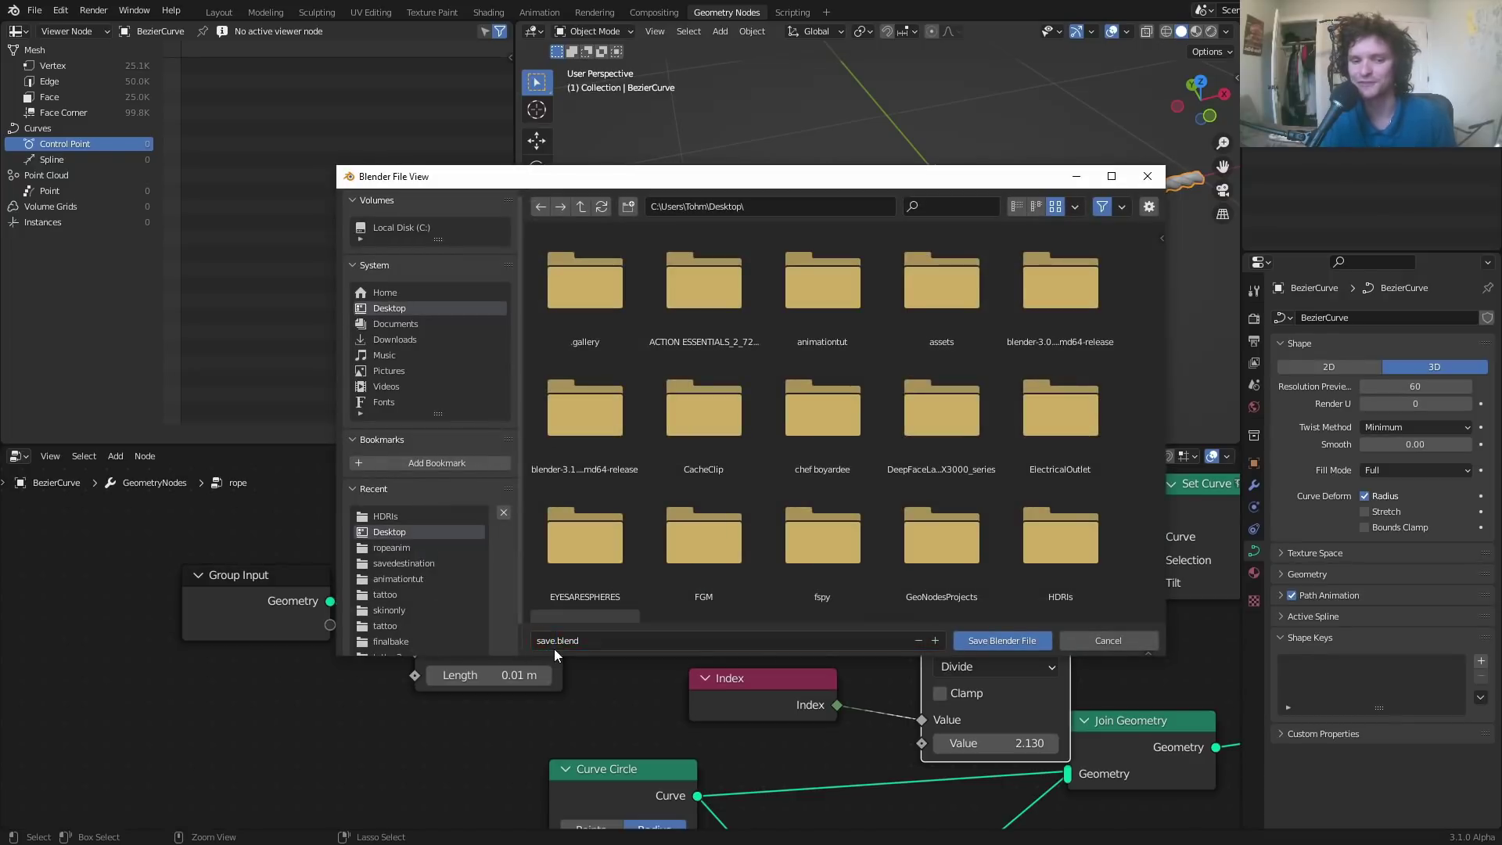
- Set the radius in the Set Curve Radius node to 0.015 m
{"action": "scroll", "coordinate": [842, 280], "scroll_direction": "up", "scroll_amount": 3}
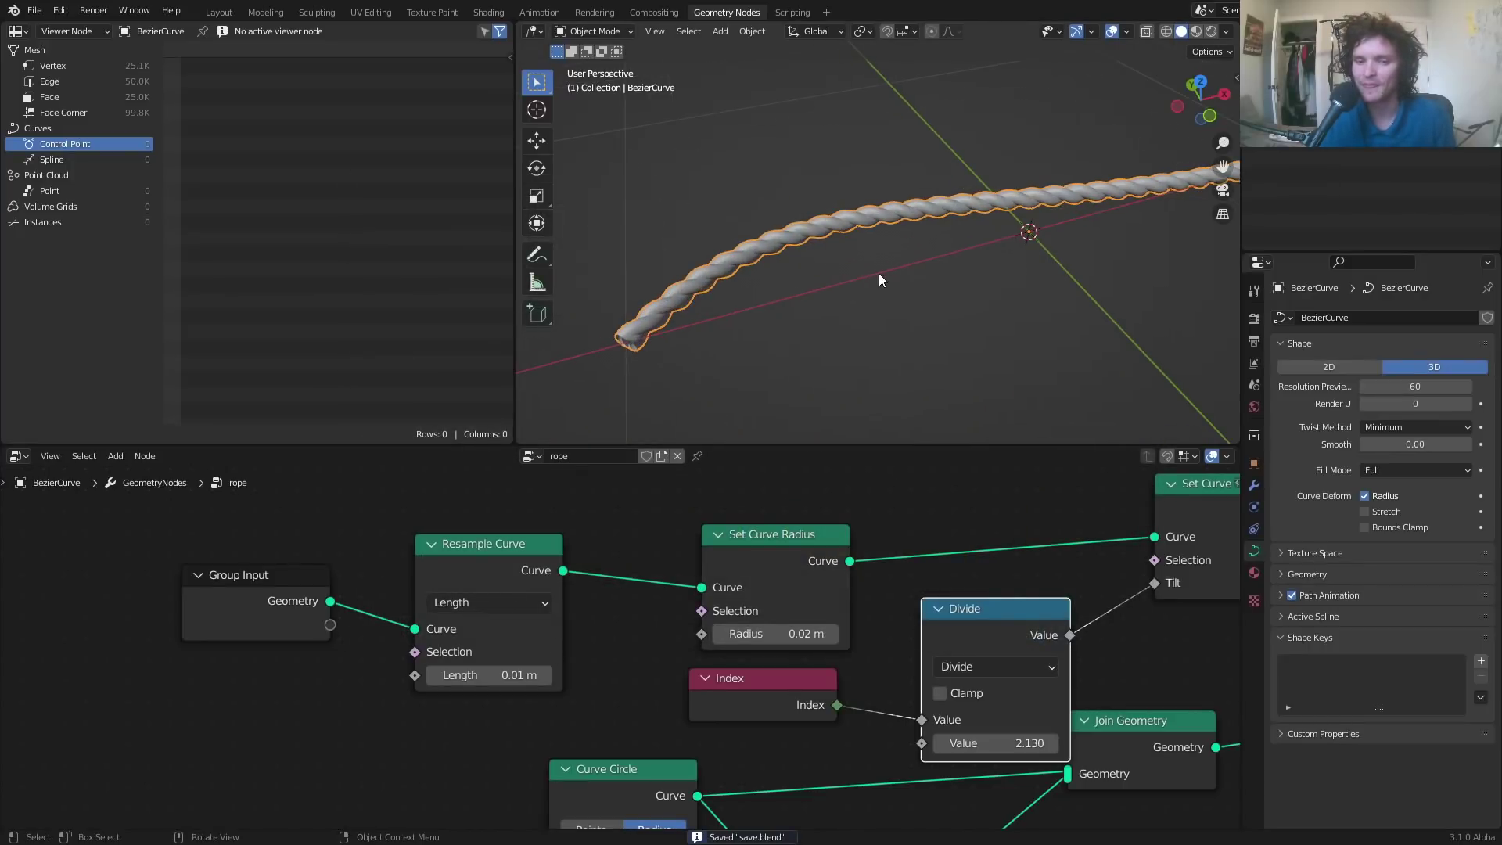
{"action": "left_click", "coordinate": [880, 274]}
{"action": "middle_click_drag", "start_coordinate": [876, 275], "coordinate": [908, 205]}
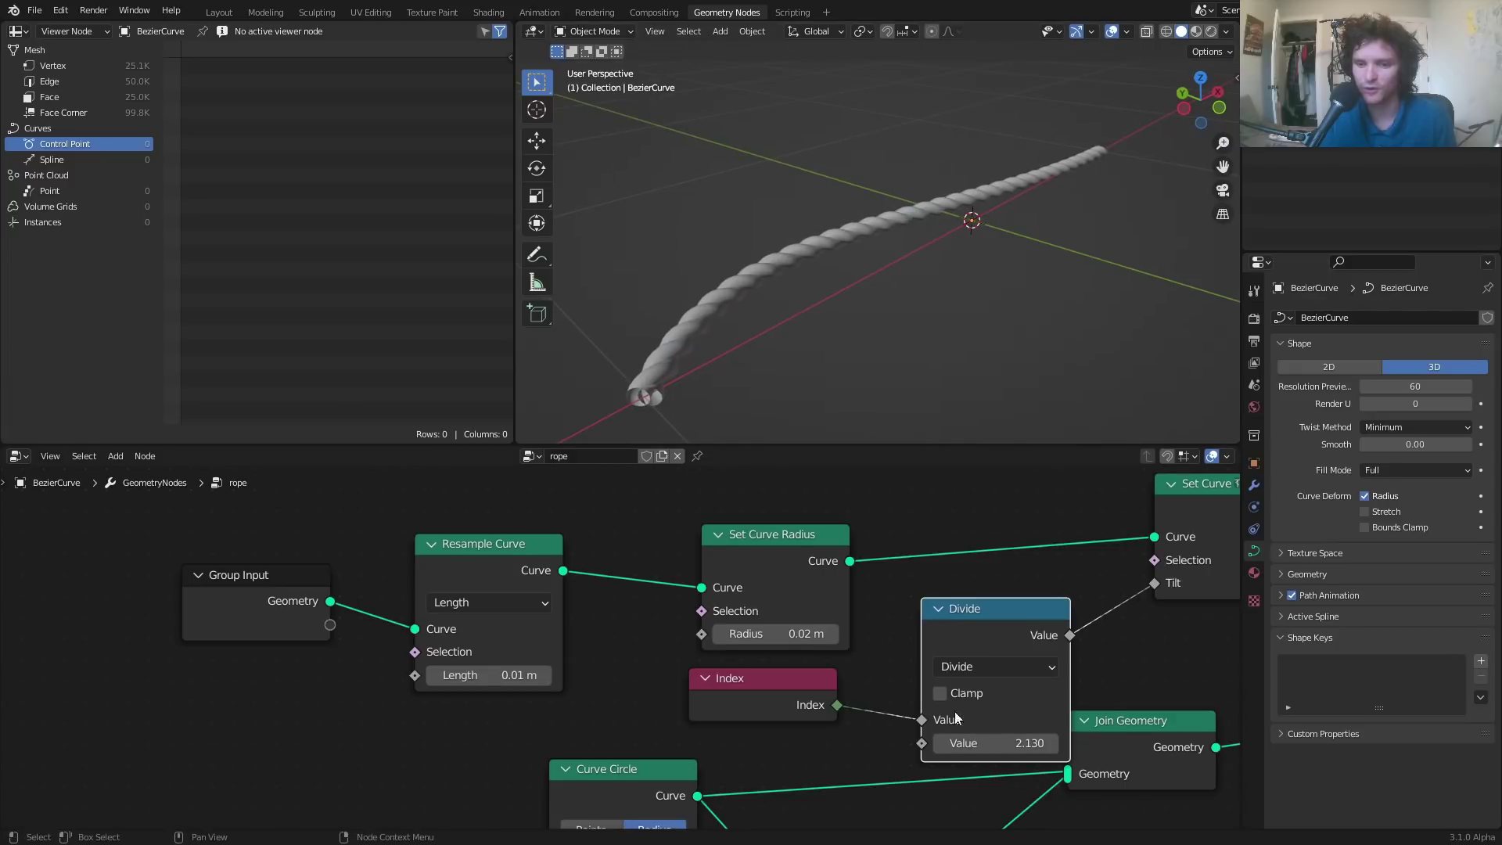
{"action": "middle_click_drag", "start_coordinate": [1083, 601], "coordinate": [765, 644]}
{"action": "scroll", "coordinate": [706, 219], "scroll_direction": "up", "scroll_amount": 1}
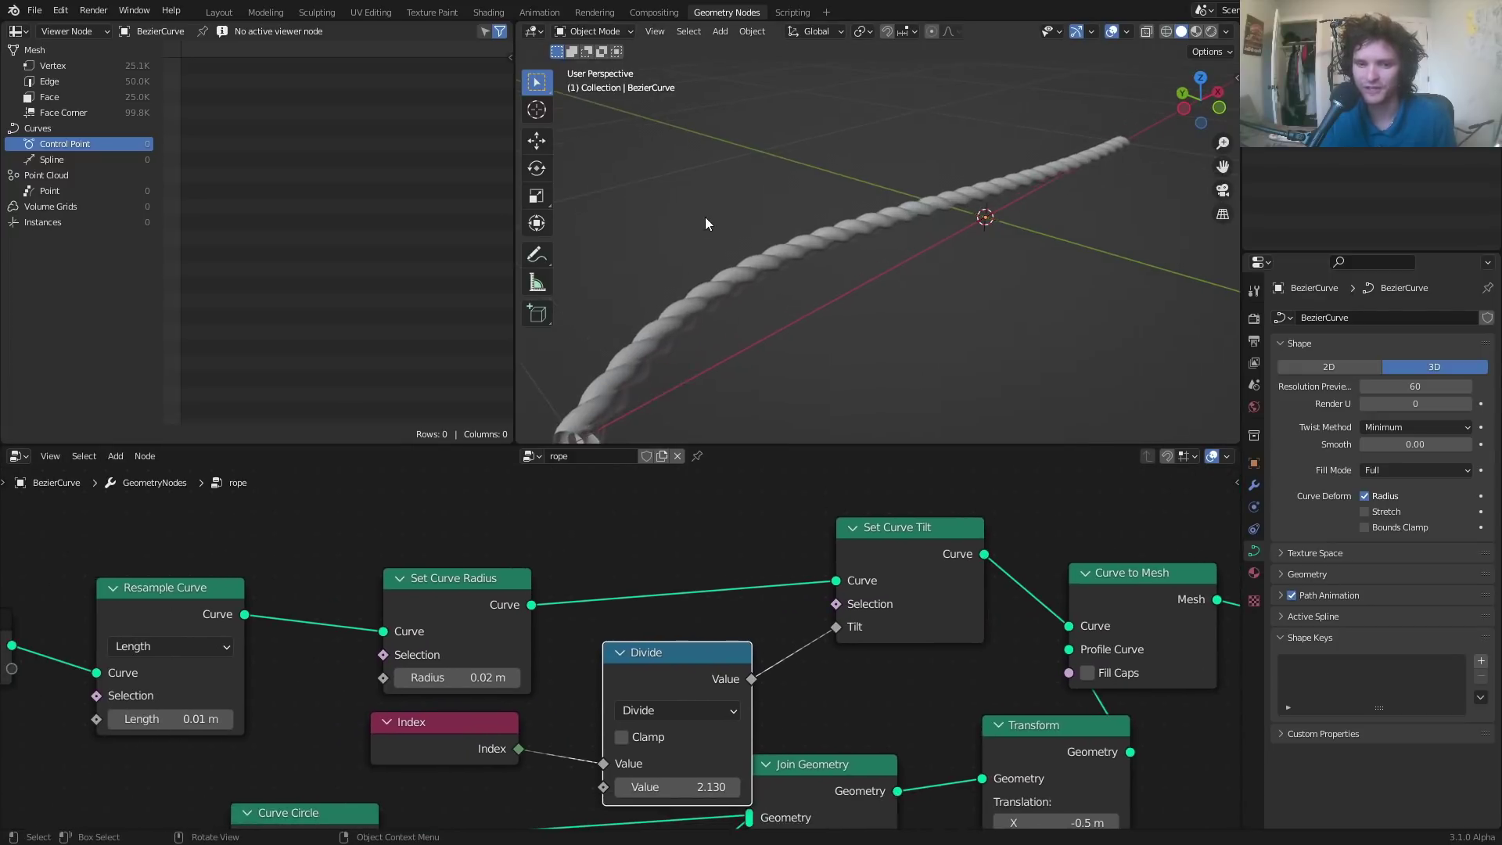
{"action": "middle_click_drag", "start_coordinate": [706, 218], "coordinate": [673, 421]}
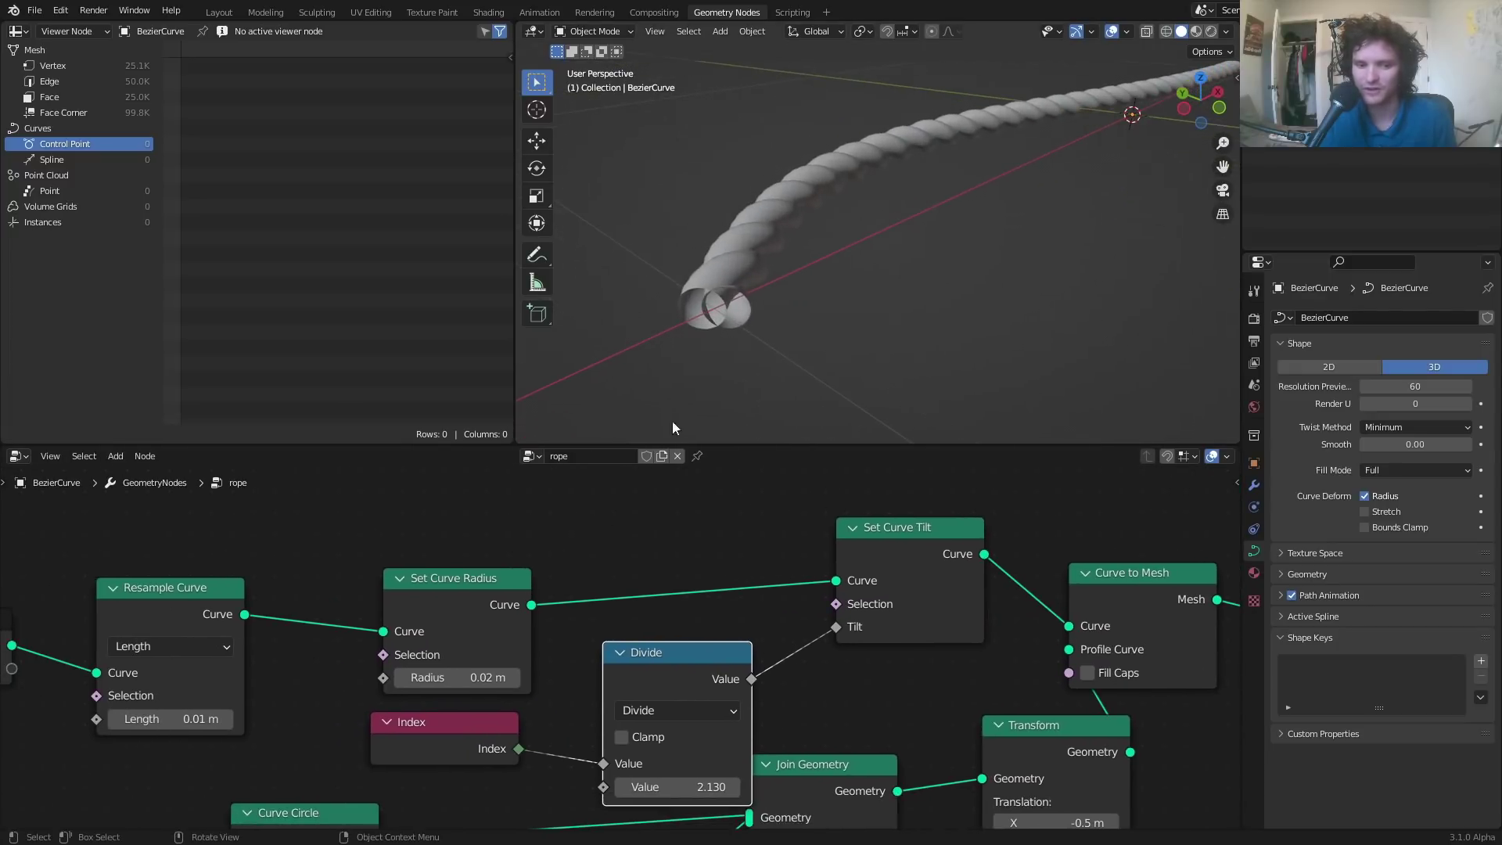
{"action": "left_click", "coordinate": [491, 677]}
{"action": "key", "text": "Right"}
{"action": "key", "text": "Left"}
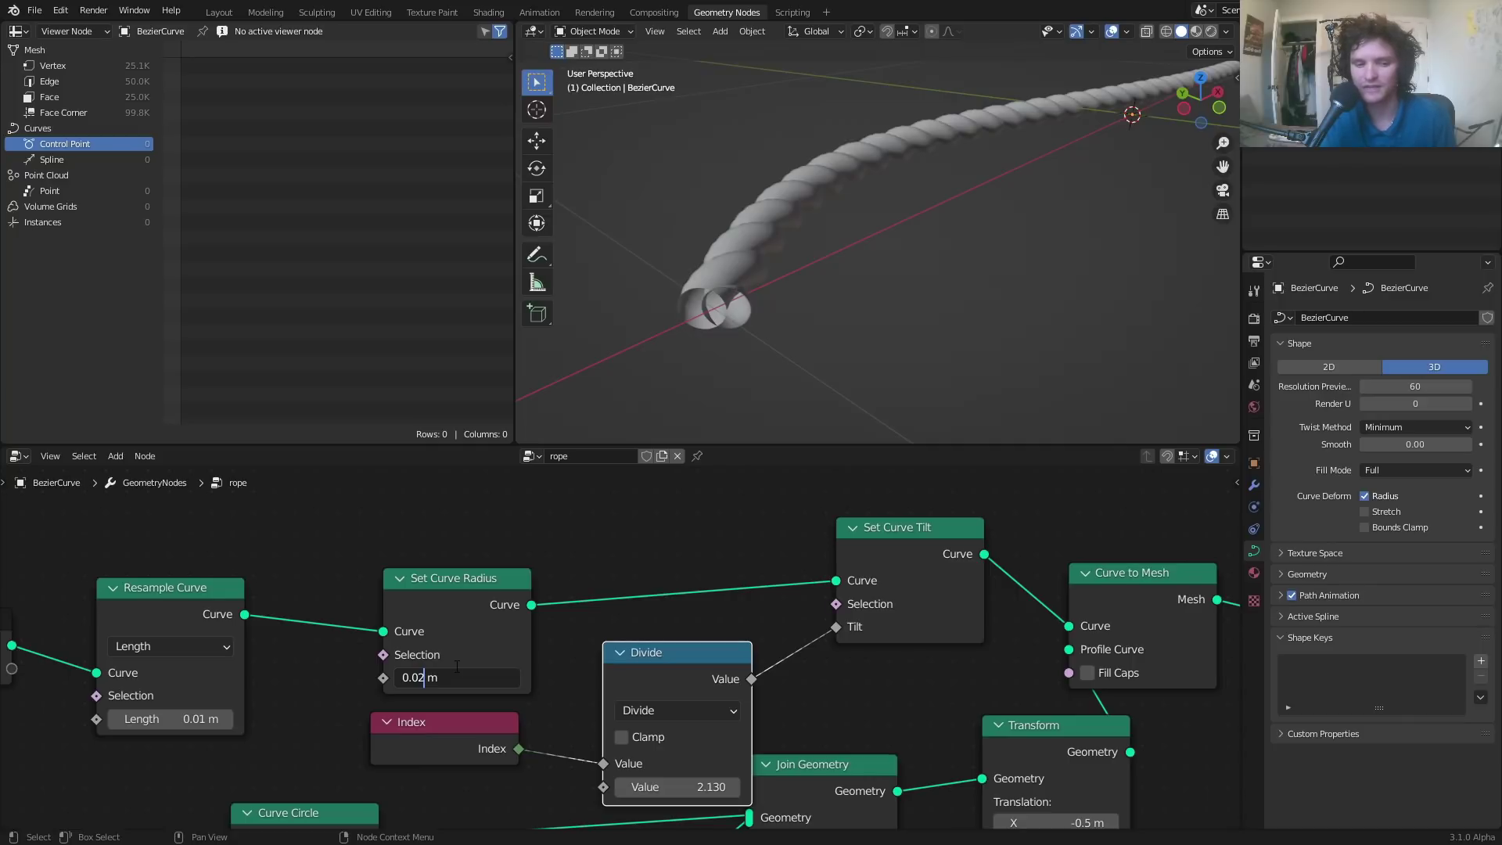
{"action": "key", "text": "Return"}
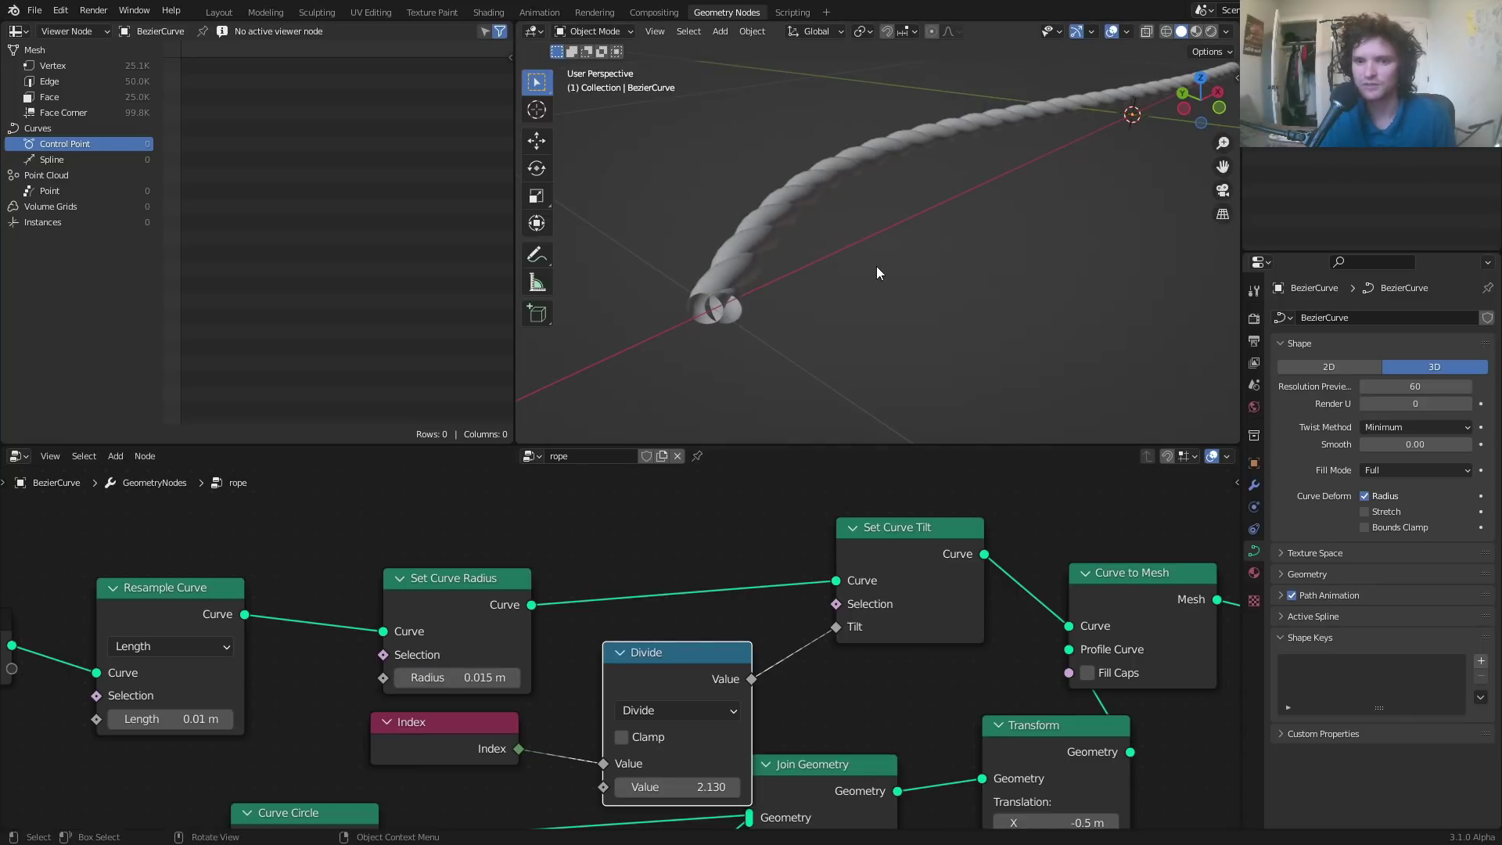
- Duplicate the Curve Circle node below the original, connect the copy to the Transform node's Geometry input, and align the two circles
{"action": "middle_click_drag", "start_coordinate": [876, 266], "coordinate": [717, 406]}
{"action": "scroll", "coordinate": [880, 191], "scroll_direction": "down", "scroll_amount": 1}
{"action": "scroll", "coordinate": [834, 206], "scroll_direction": "down", "scroll_amount": 2}
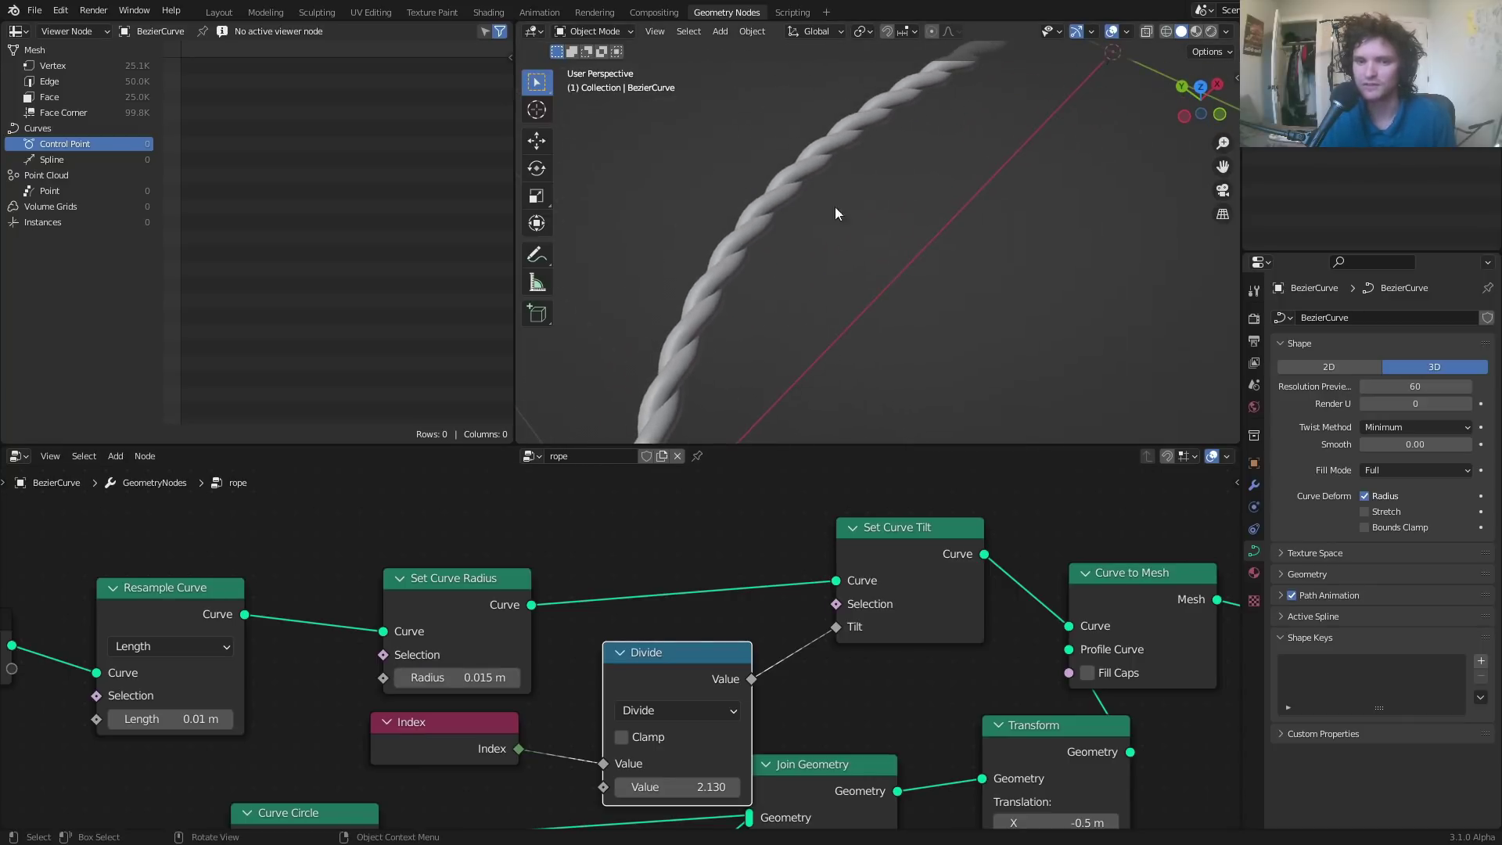
{"action": "scroll", "coordinate": [843, 203], "scroll_direction": "down", "scroll_amount": 4}
{"action": "middle_click_drag", "start_coordinate": [531, 720], "coordinate": [636, 751]}
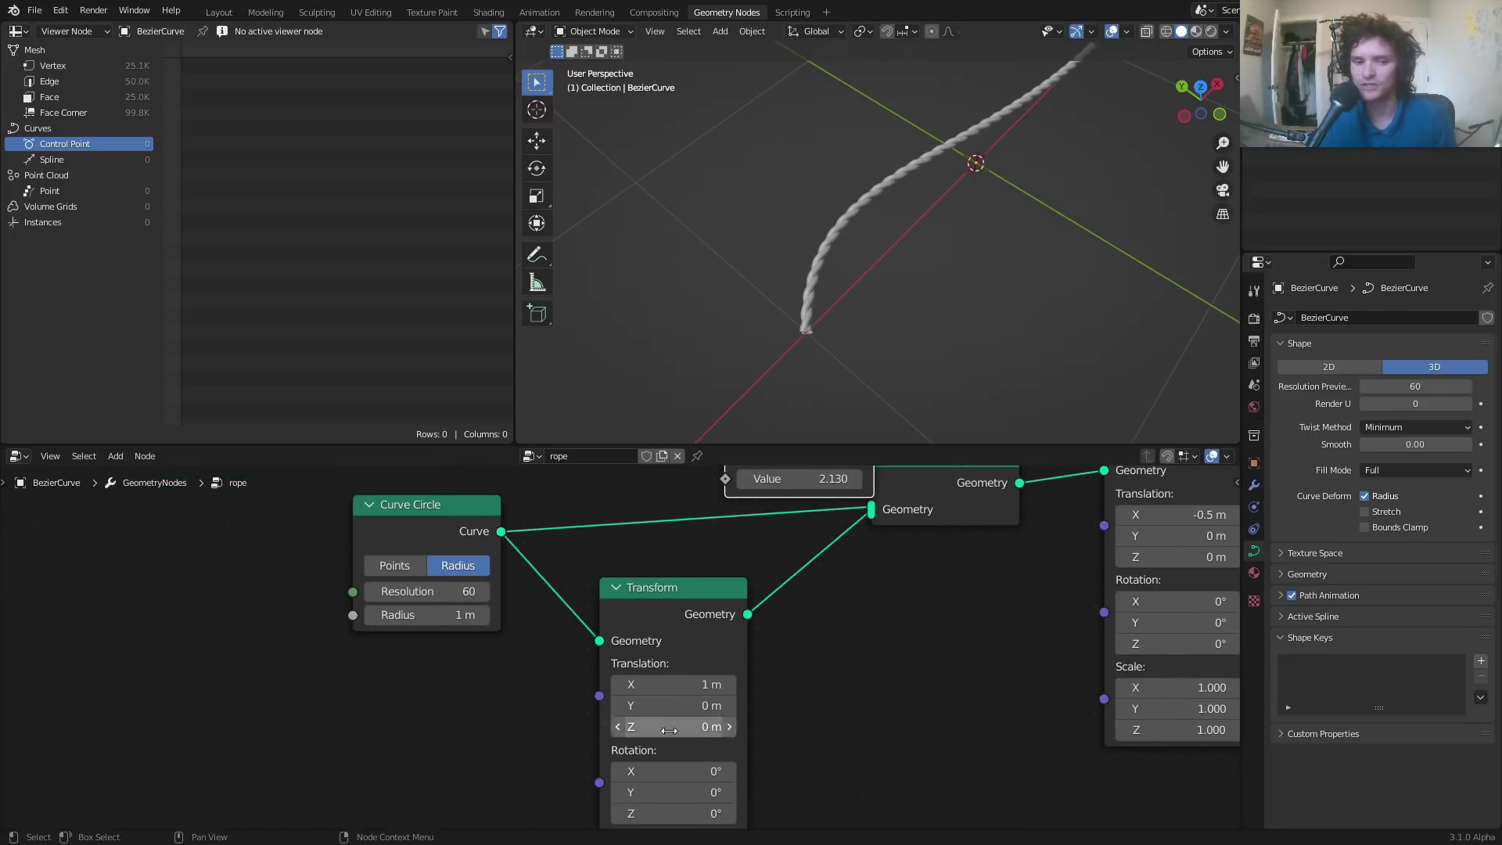
{"action": "left_click", "coordinate": [410, 509]}
{"action": "key", "text": "shift+d"}
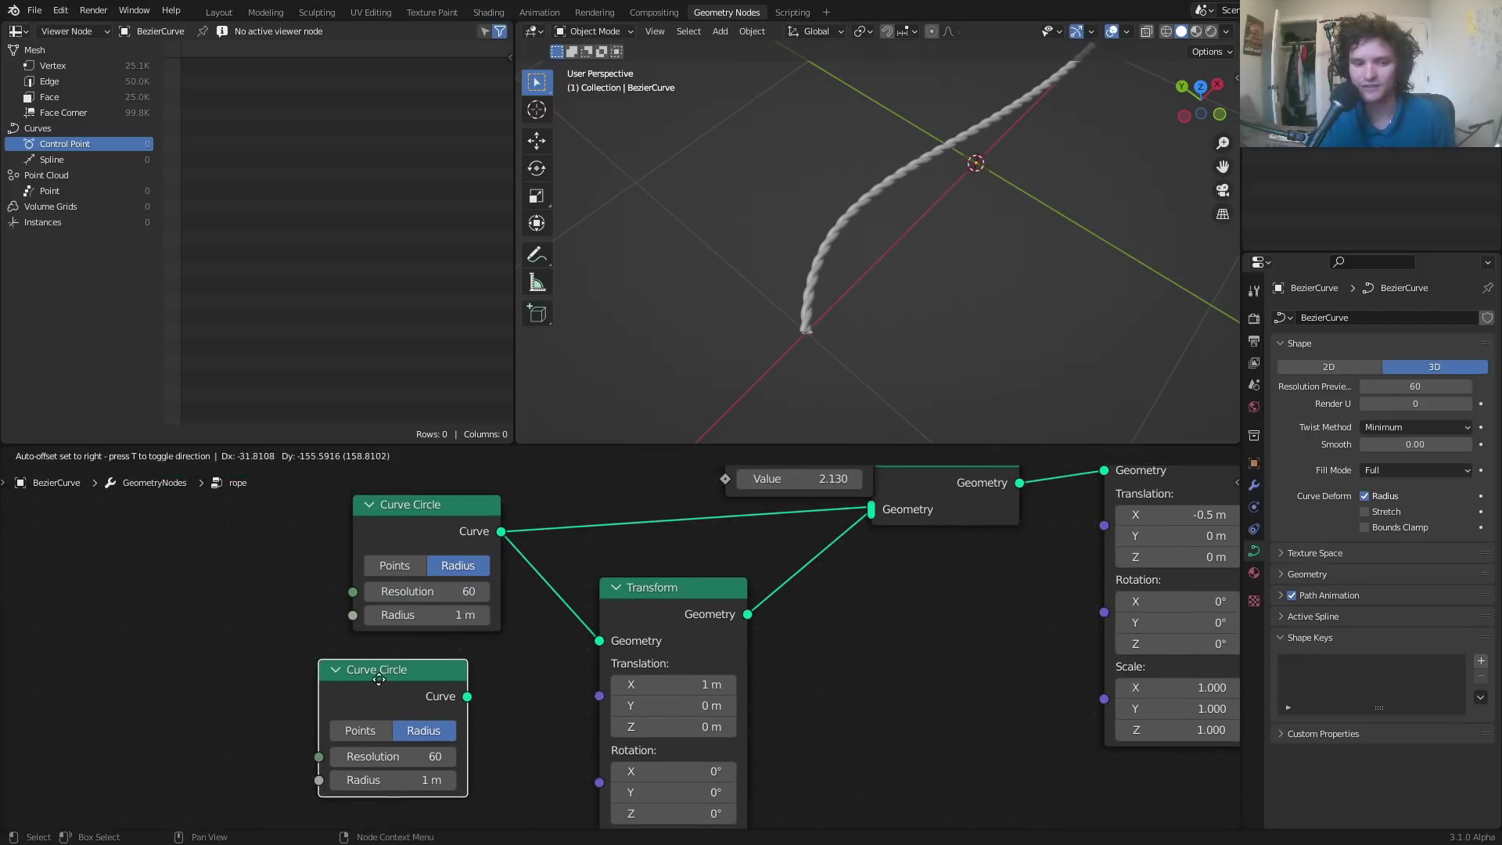
{"action": "left_click", "coordinate": [406, 684]}
{"action": "left_click_drag", "start_coordinate": [497, 698], "coordinate": [598, 641]}
{"action": "scroll", "coordinate": [851, 276], "scroll_direction": "up", "scroll_amount": 4}
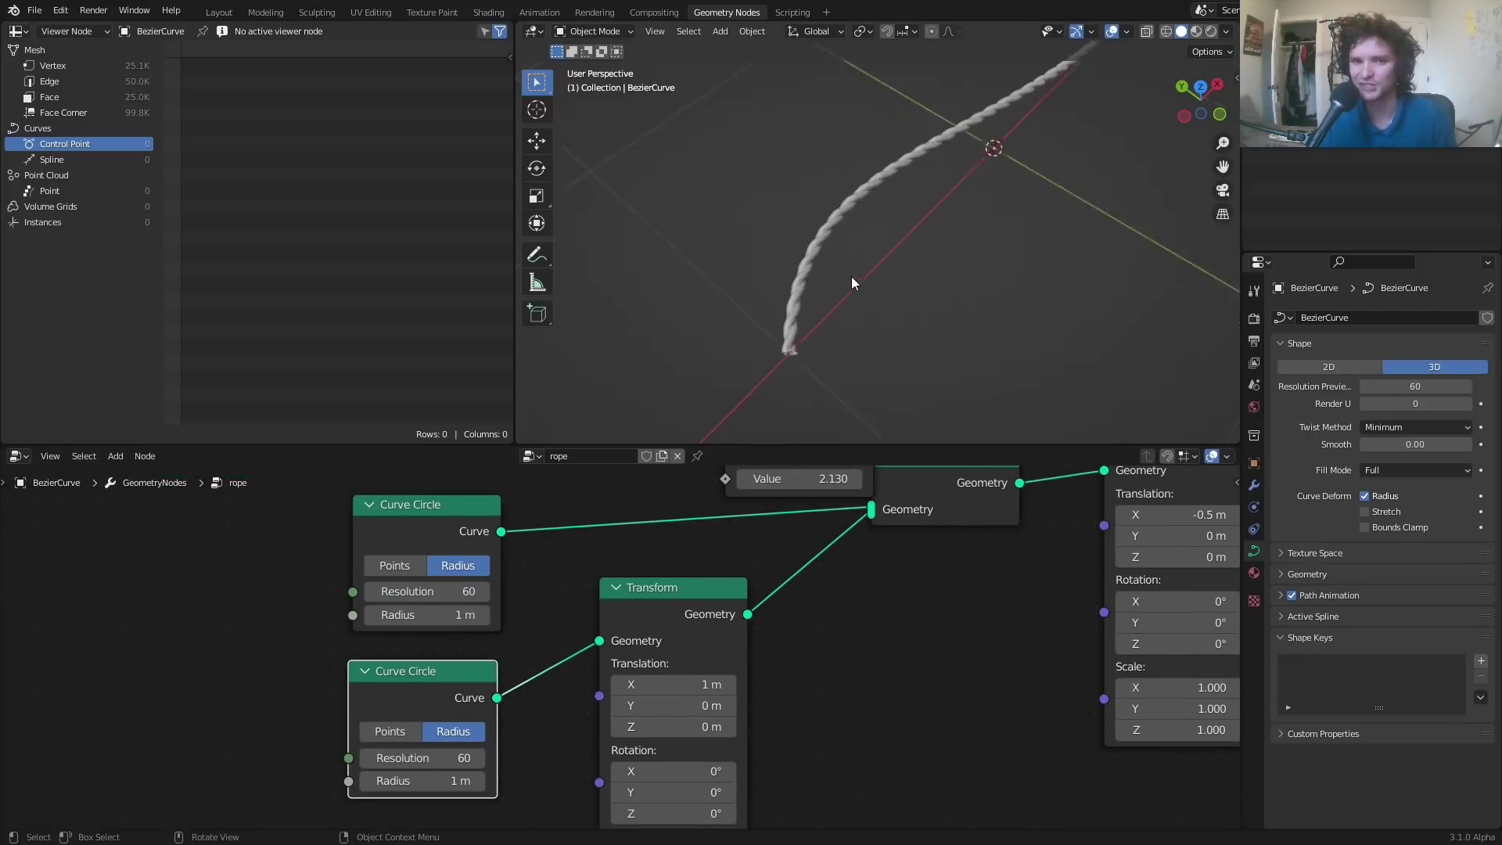
{"action": "left_click_drag", "start_coordinate": [425, 504], "coordinate": [420, 498]}
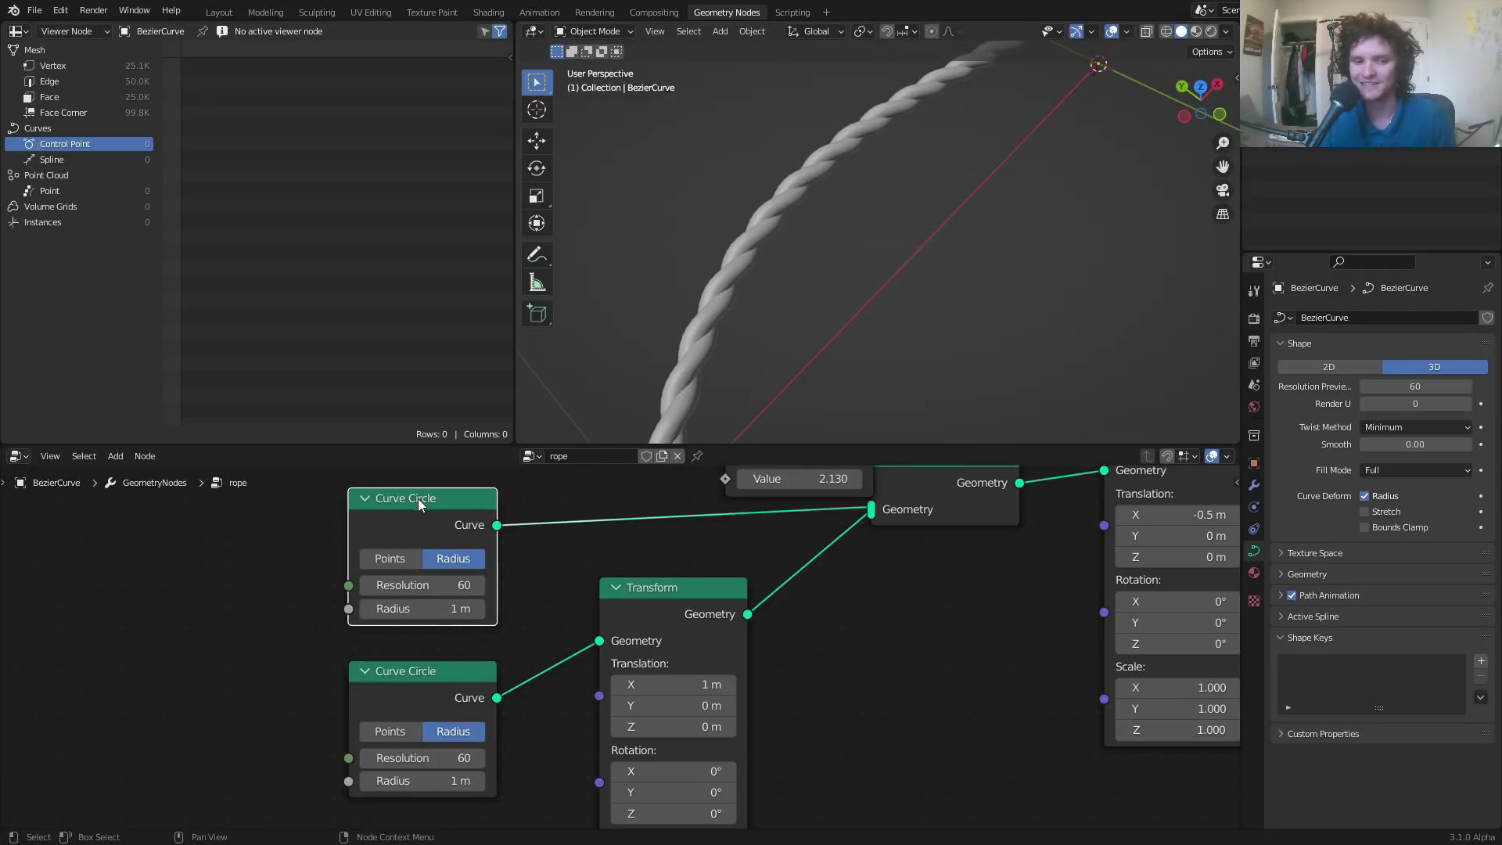
- Set the radius of the lower Curve Circle node to 0.8 m
{"action": "left_click", "coordinate": [460, 781]}
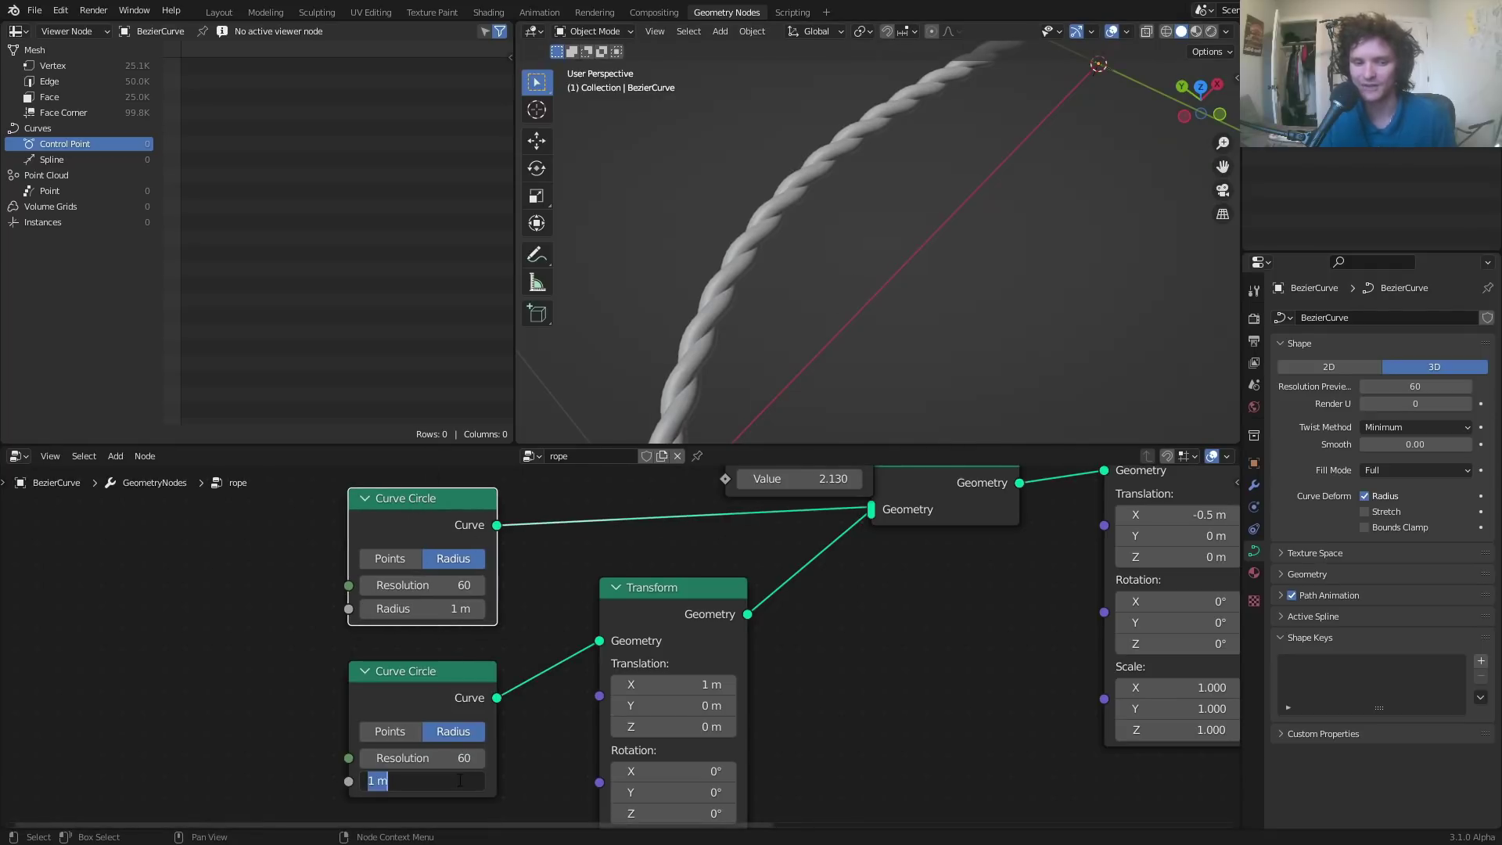
{"action": "type", "text": "0.5"}
{"action": "key", "text": "Return"}
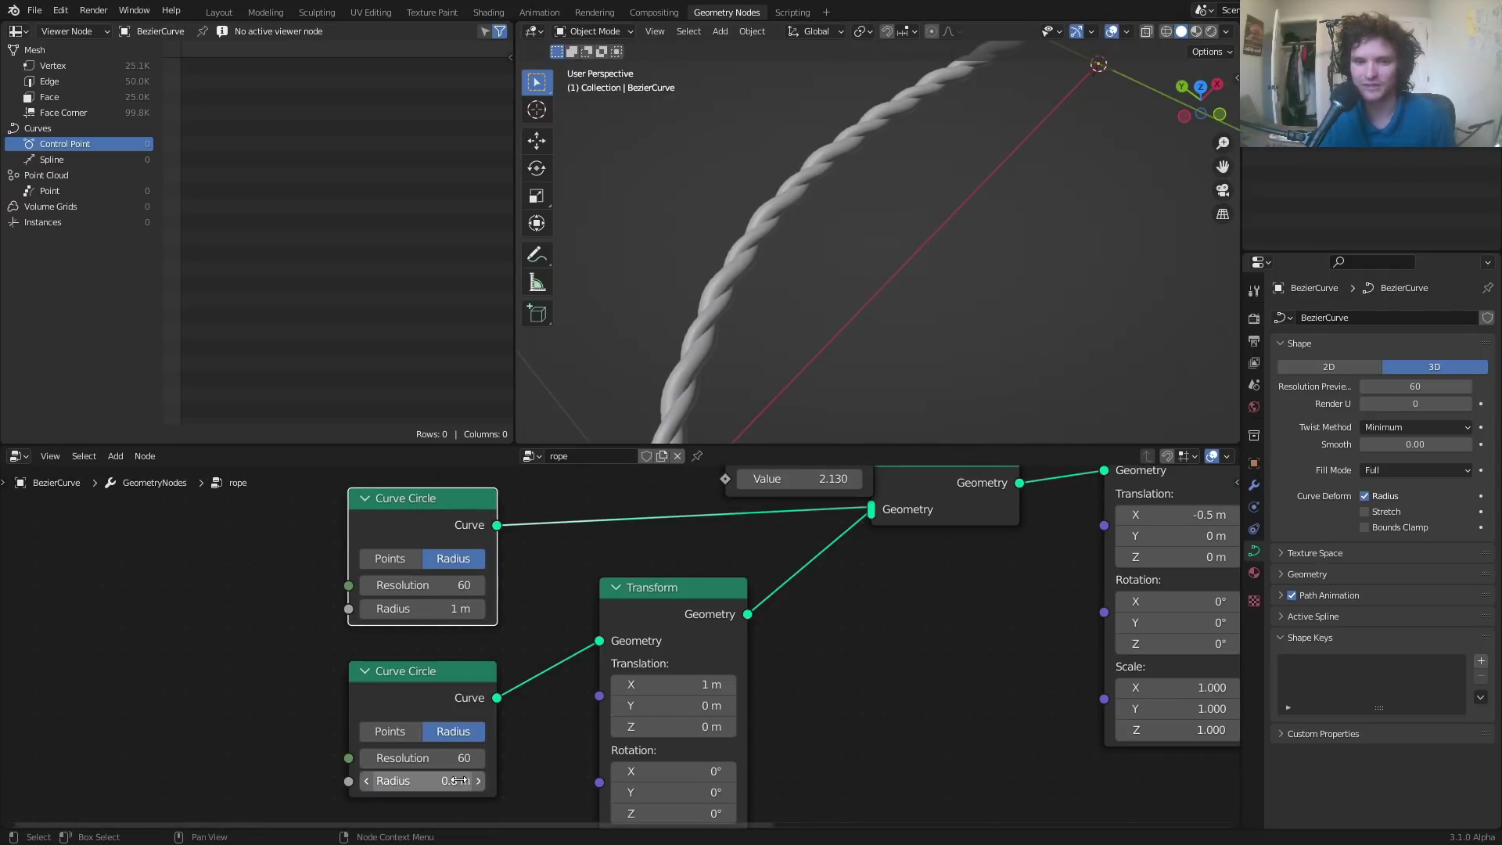
{"action": "middle_click_drag", "start_coordinate": [791, 312], "coordinate": [782, 250]}
{"action": "scroll", "coordinate": [801, 274], "scroll_direction": "up", "scroll_amount": 3}
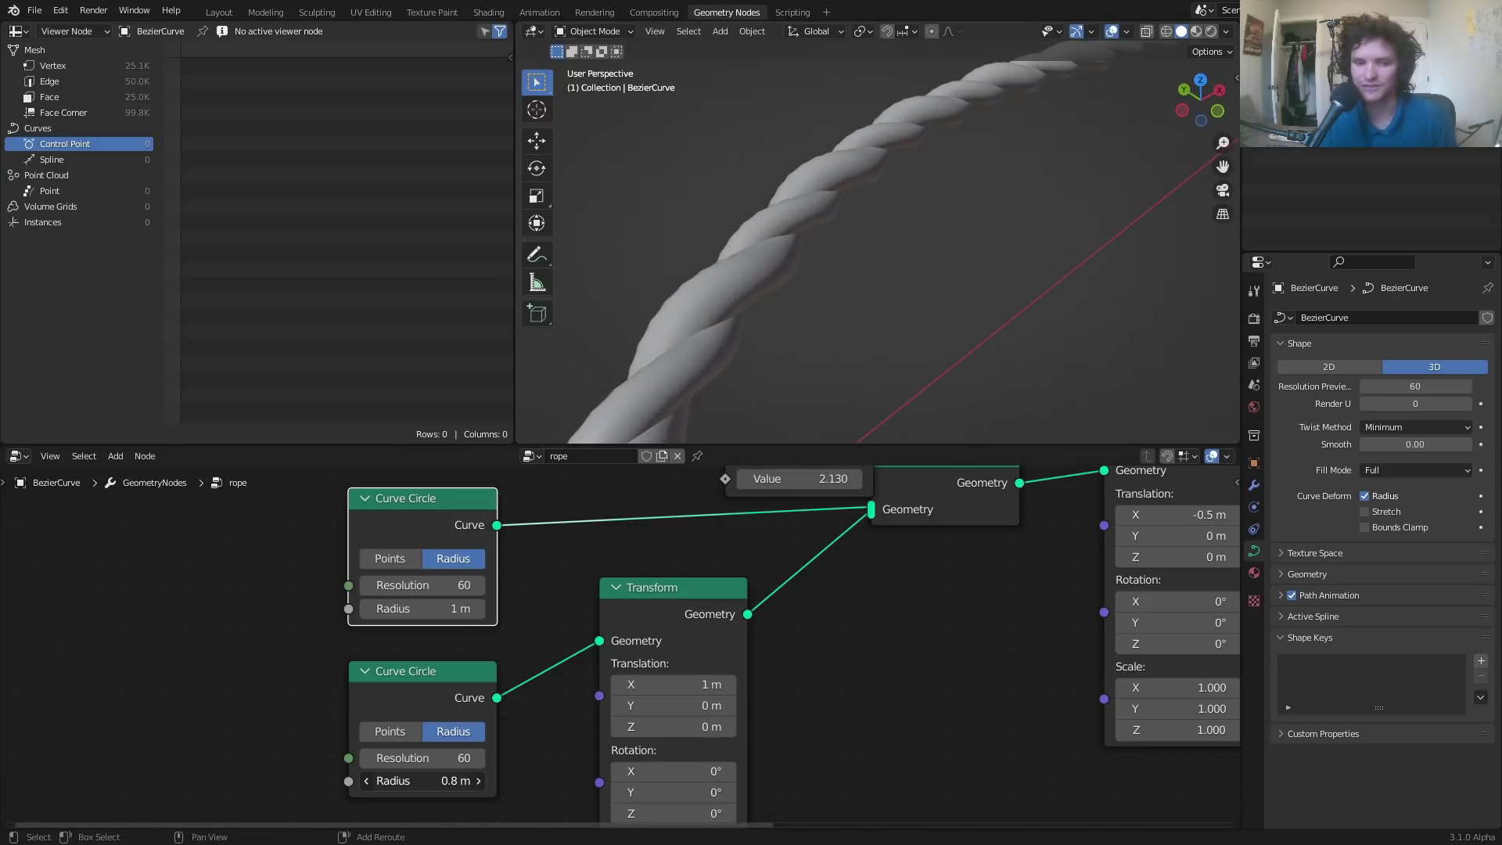
- Try a radius of 0.48 m on the lower Curve Circle node, undoing the change
{"action": "mouse_move", "coordinate": [441, 781]}
{"action": "left_mouse_down"}
{"action": "mouse_move", "coordinate": [414, 781]}
{"action": "mouse_move", "coordinate": [440, 782]}
{"action": "left_mouse_up"}
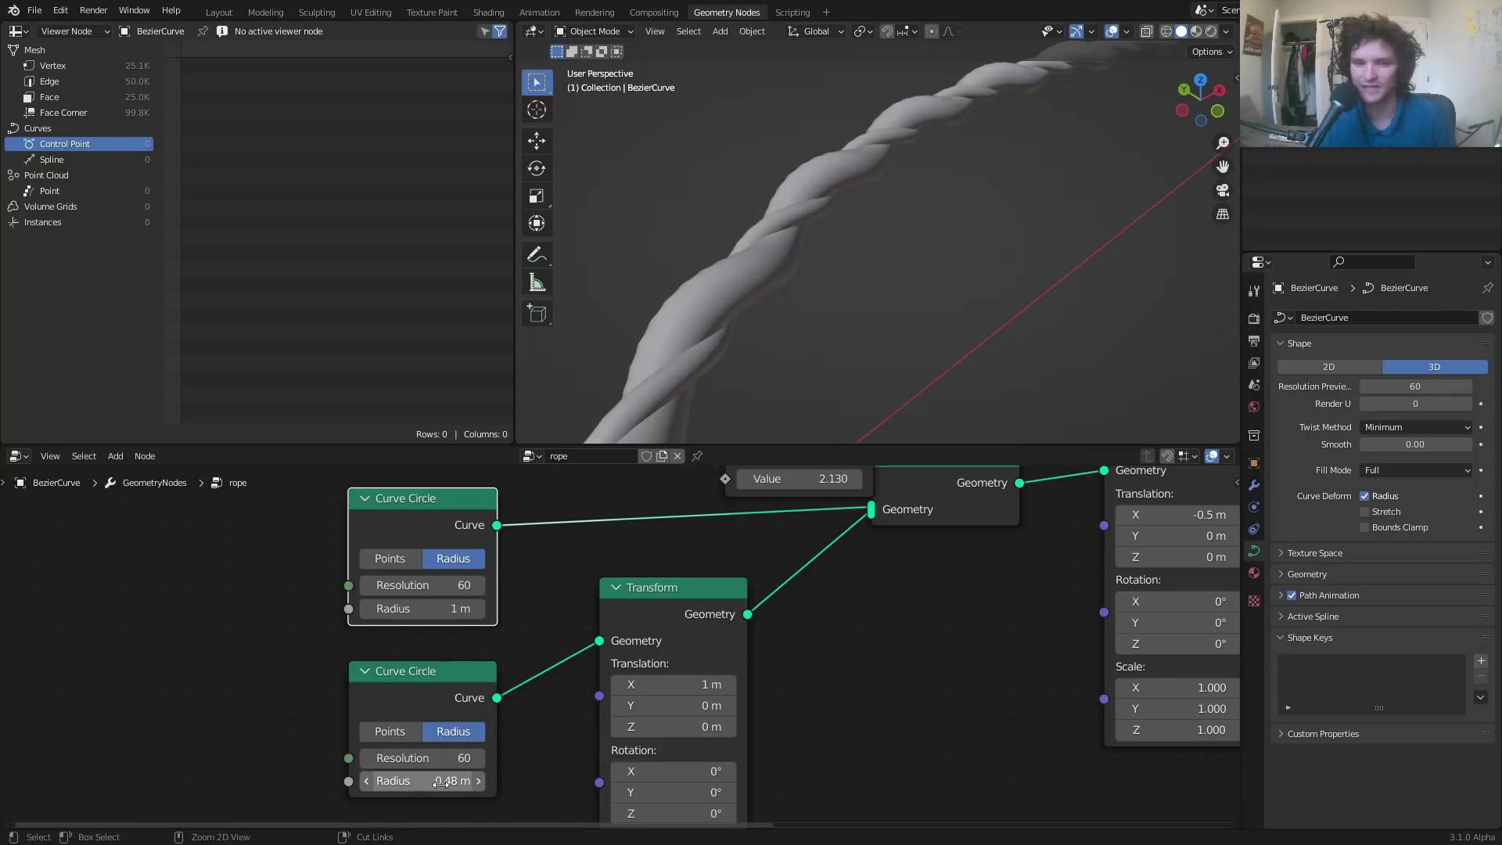
{"action": "key", "text": "ctrl+z"}
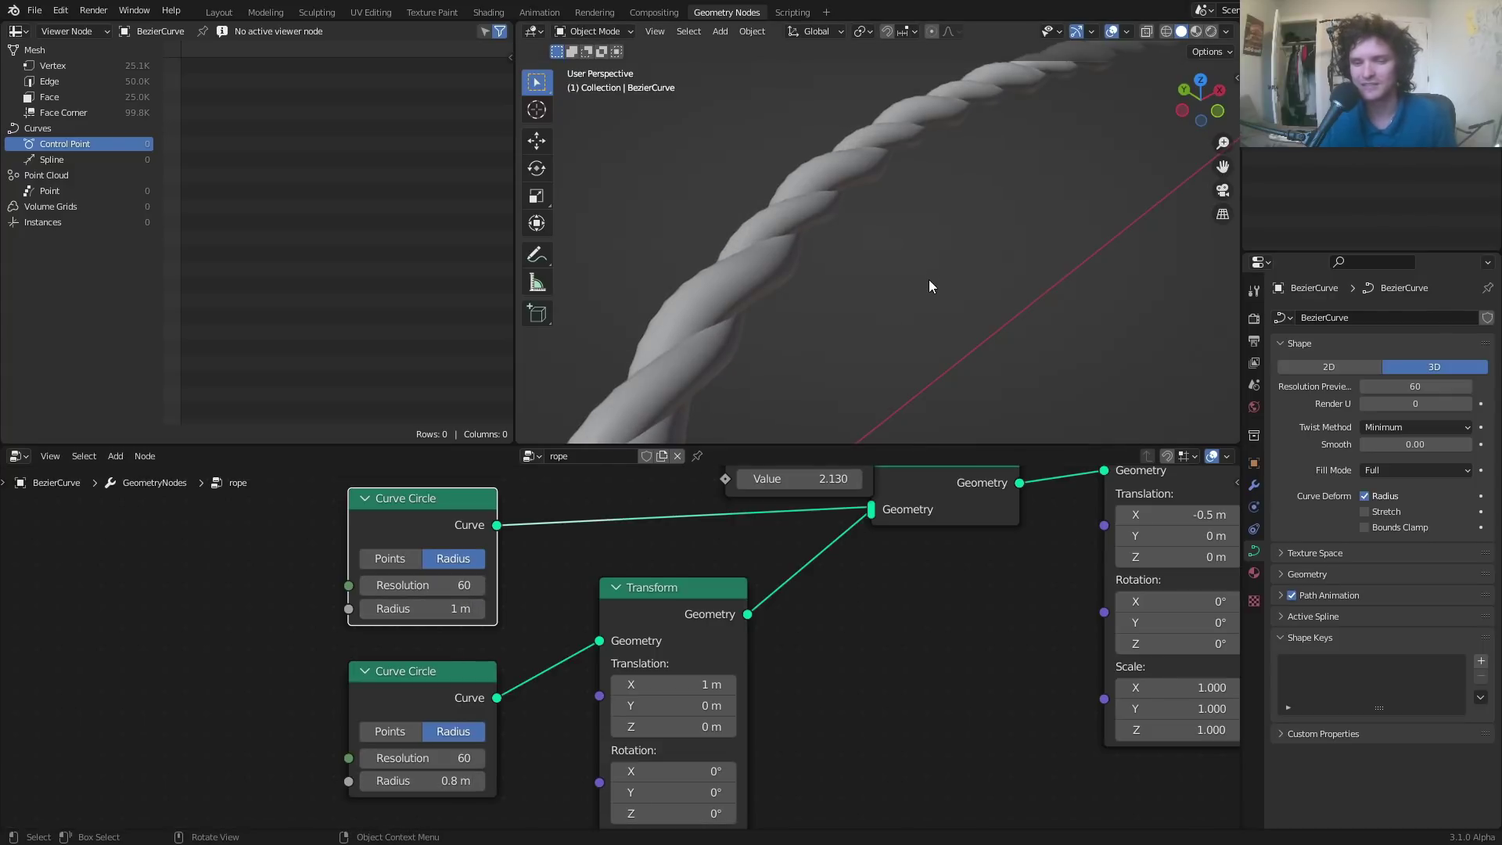
{"action": "scroll", "coordinate": [931, 238], "scroll_direction": "down", "scroll_amount": 4}
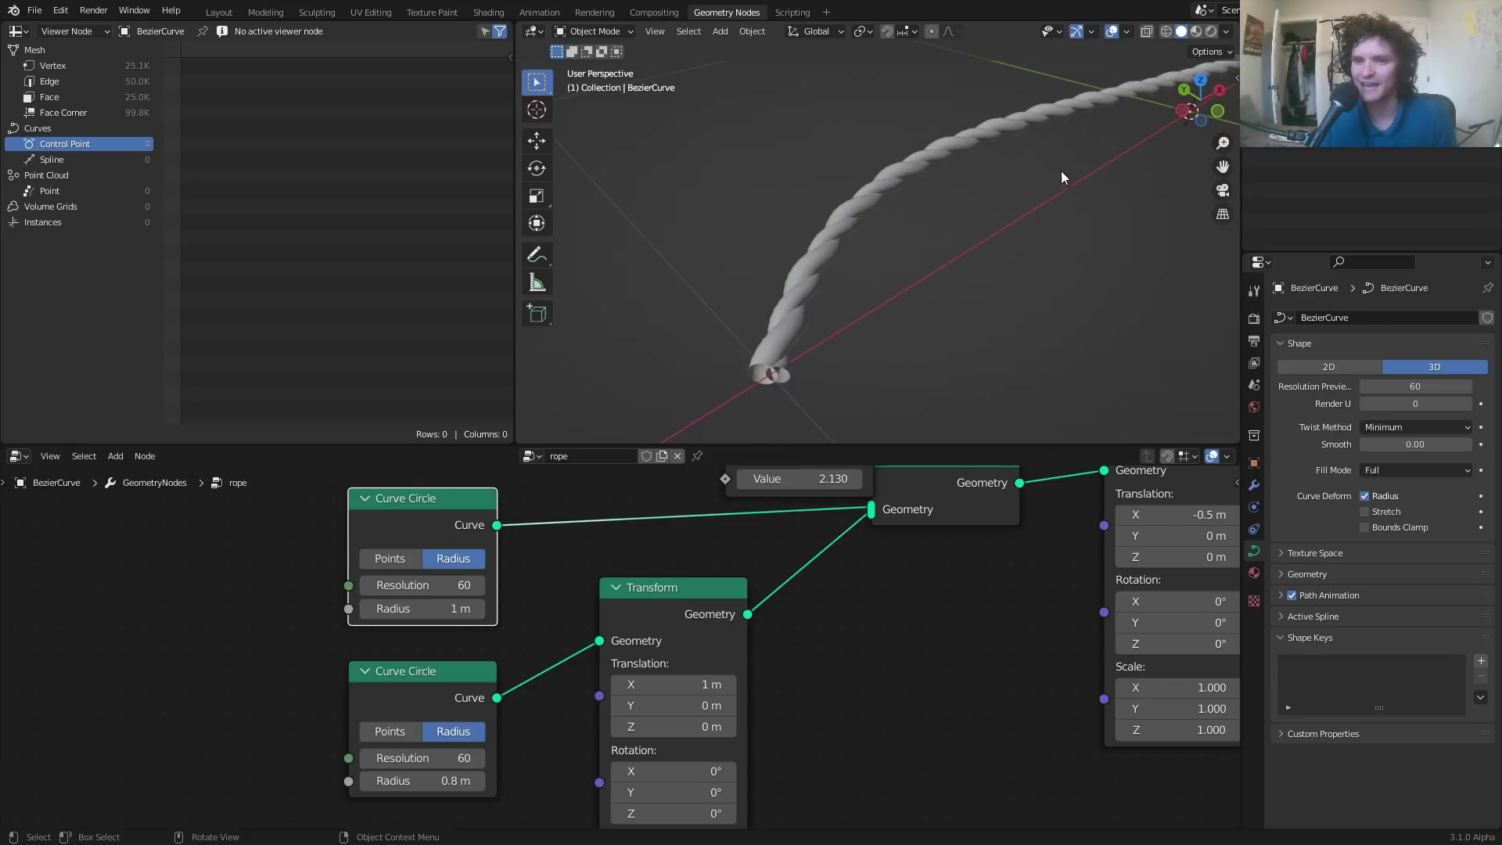
{"action": "middle_click_drag", "start_coordinate": [1061, 170], "coordinate": [870, 269], "text": "shift"}
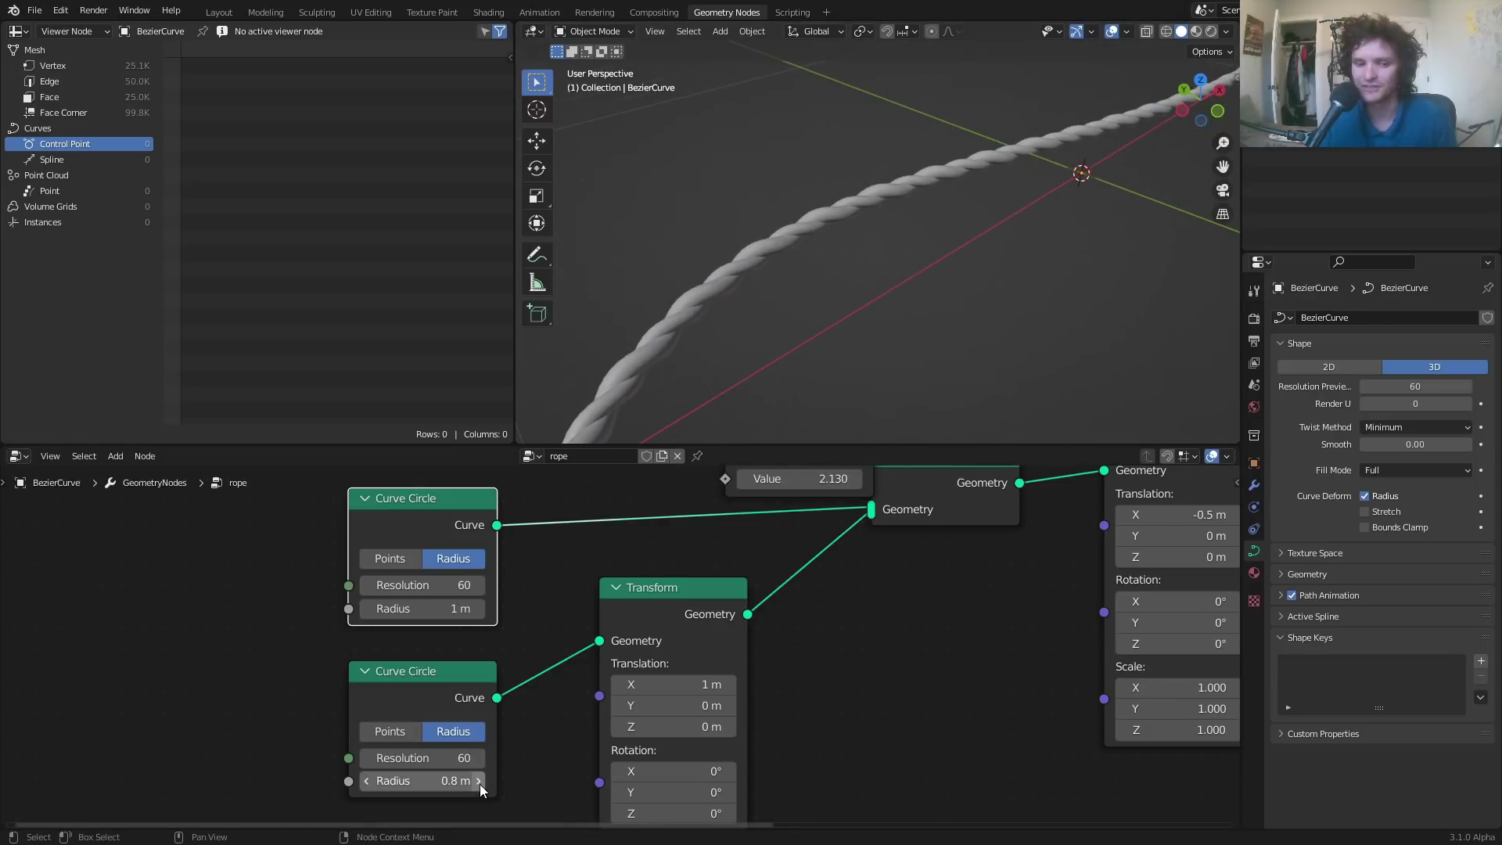
- Try a radius of 1 m on the lower Curve Circle node and undo it
{"action": "left_click", "coordinate": [438, 781]}
{"action": "type", "text": "1"}
{"action": "key", "text": "Return"}
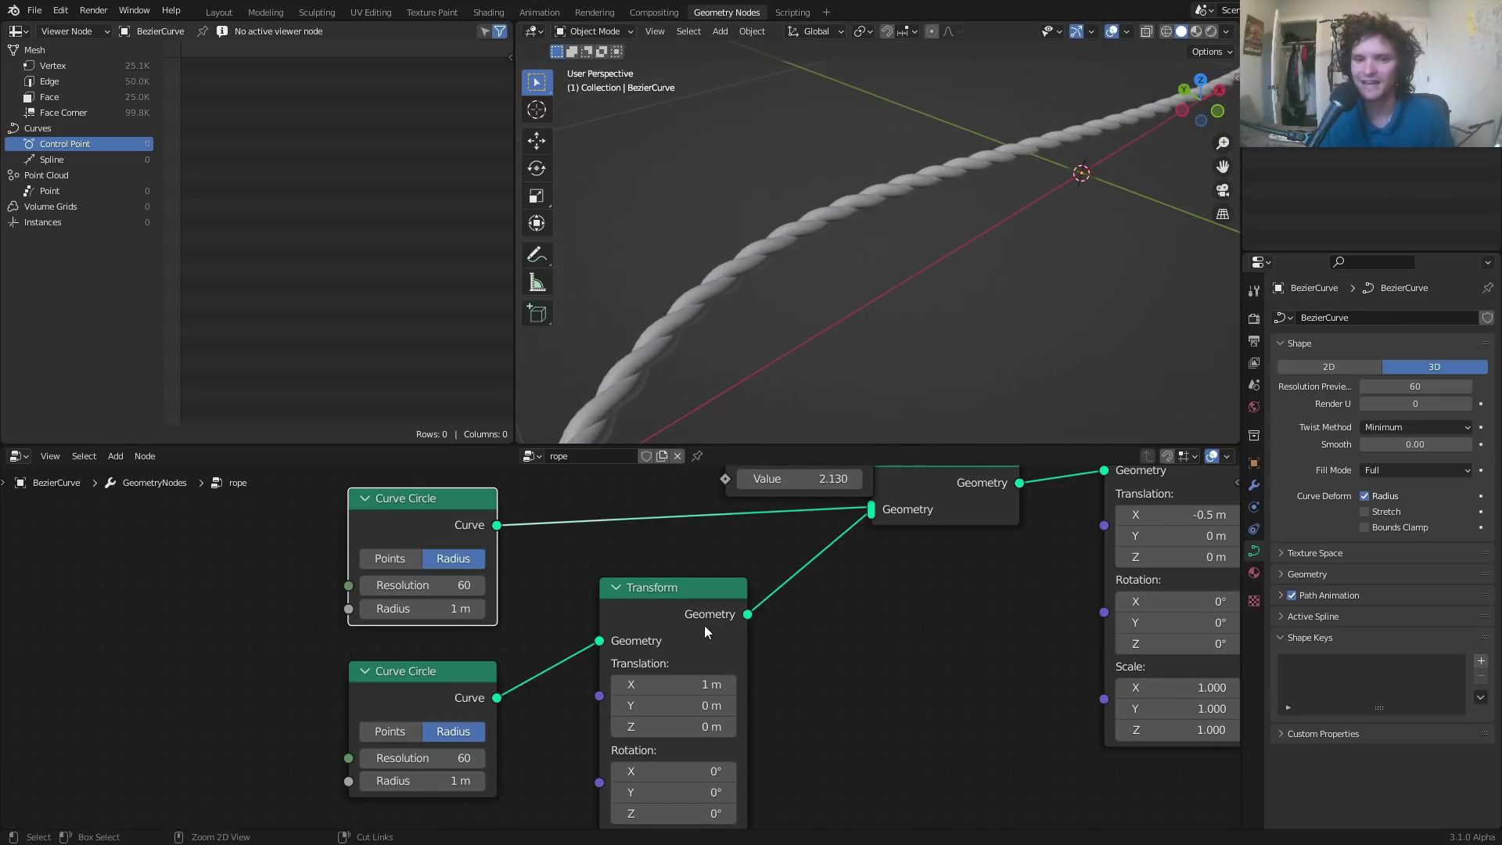
{"action": "key", "text": "ctrl+z"}
{"action": "scroll", "coordinate": [1099, 176], "scroll_direction": "down", "scroll_amount": 2}
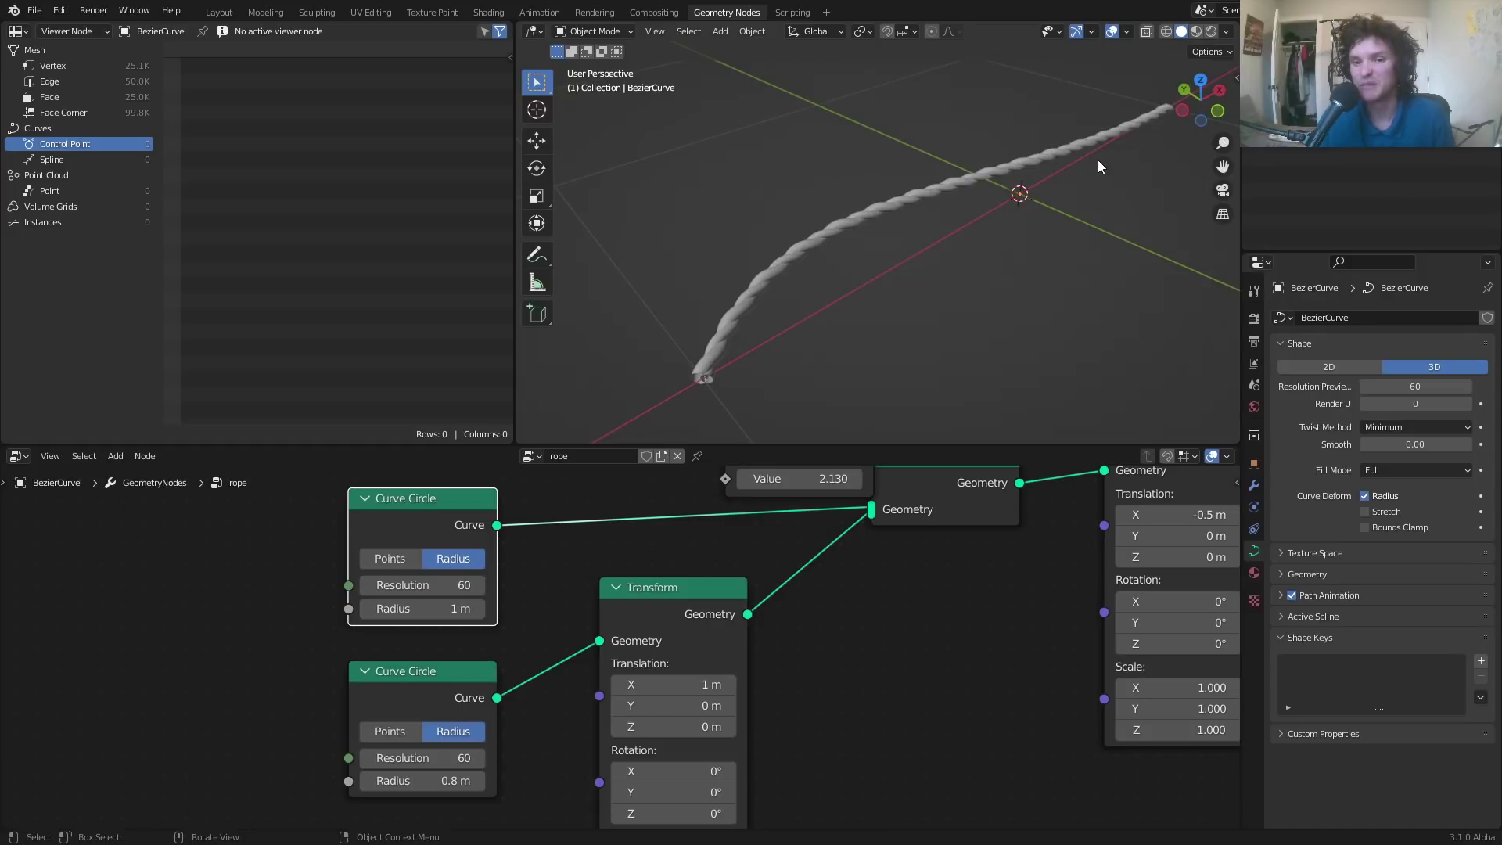
{"action": "middle_click_drag", "start_coordinate": [974, 185], "coordinate": [943, 202]}
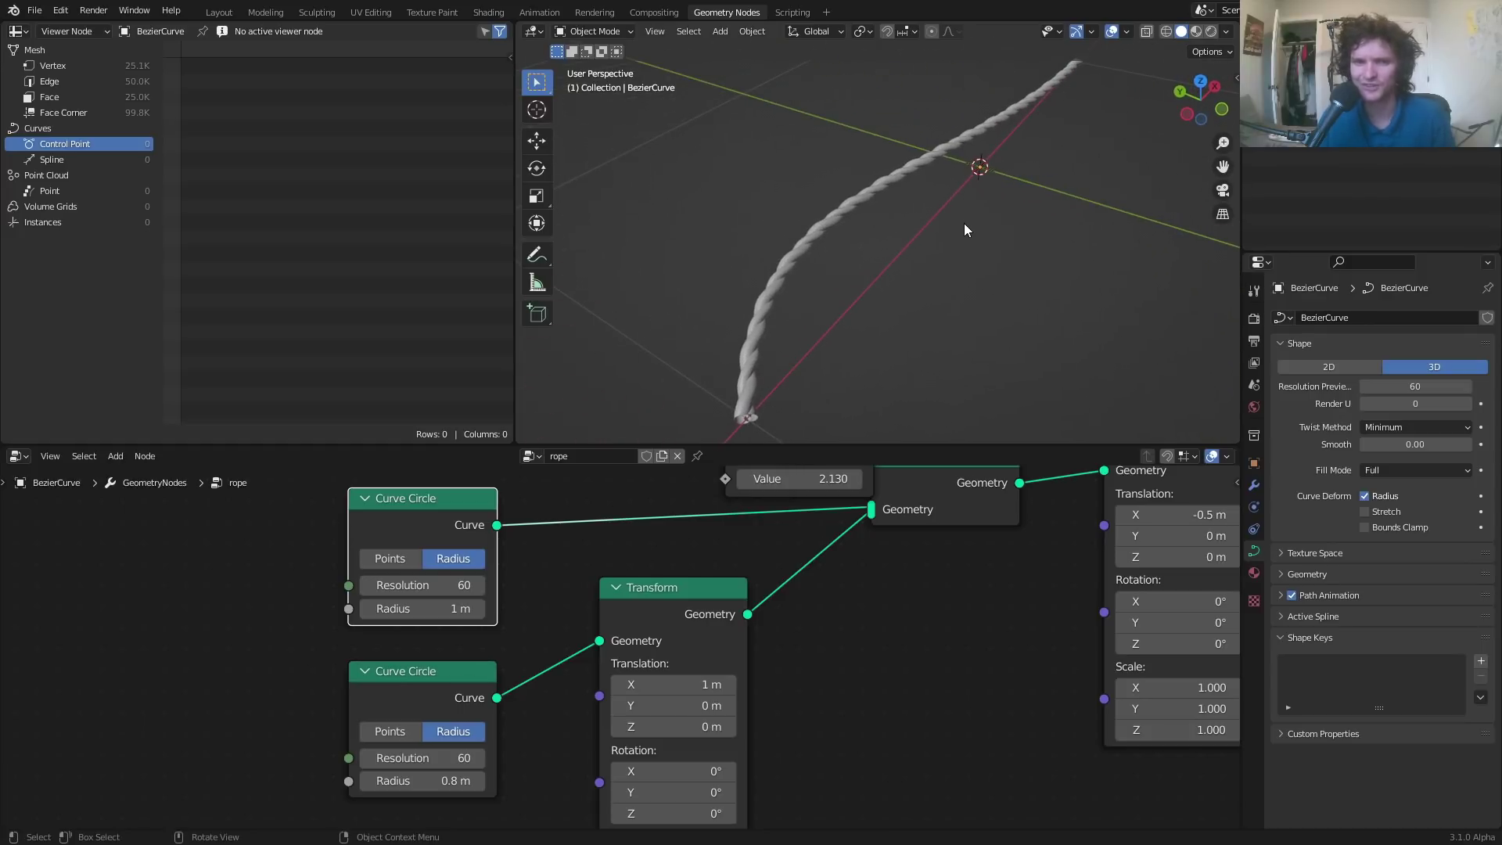
- Switch the 3D viewport to rendered shading and set the render engine to Cycles with GPU Compute as the device
{"action": "scroll", "coordinate": [852, 601], "scroll_direction": "down", "scroll_amount": 2}
{"action": "scroll", "coordinate": [851, 601], "scroll_direction": "down", "scroll_amount": 4}
{"action": "middle_click_drag", "start_coordinate": [1114, 517], "coordinate": [719, 628]}
{"action": "scroll", "coordinate": [666, 642], "scroll_direction": "up", "scroll_amount": 6}
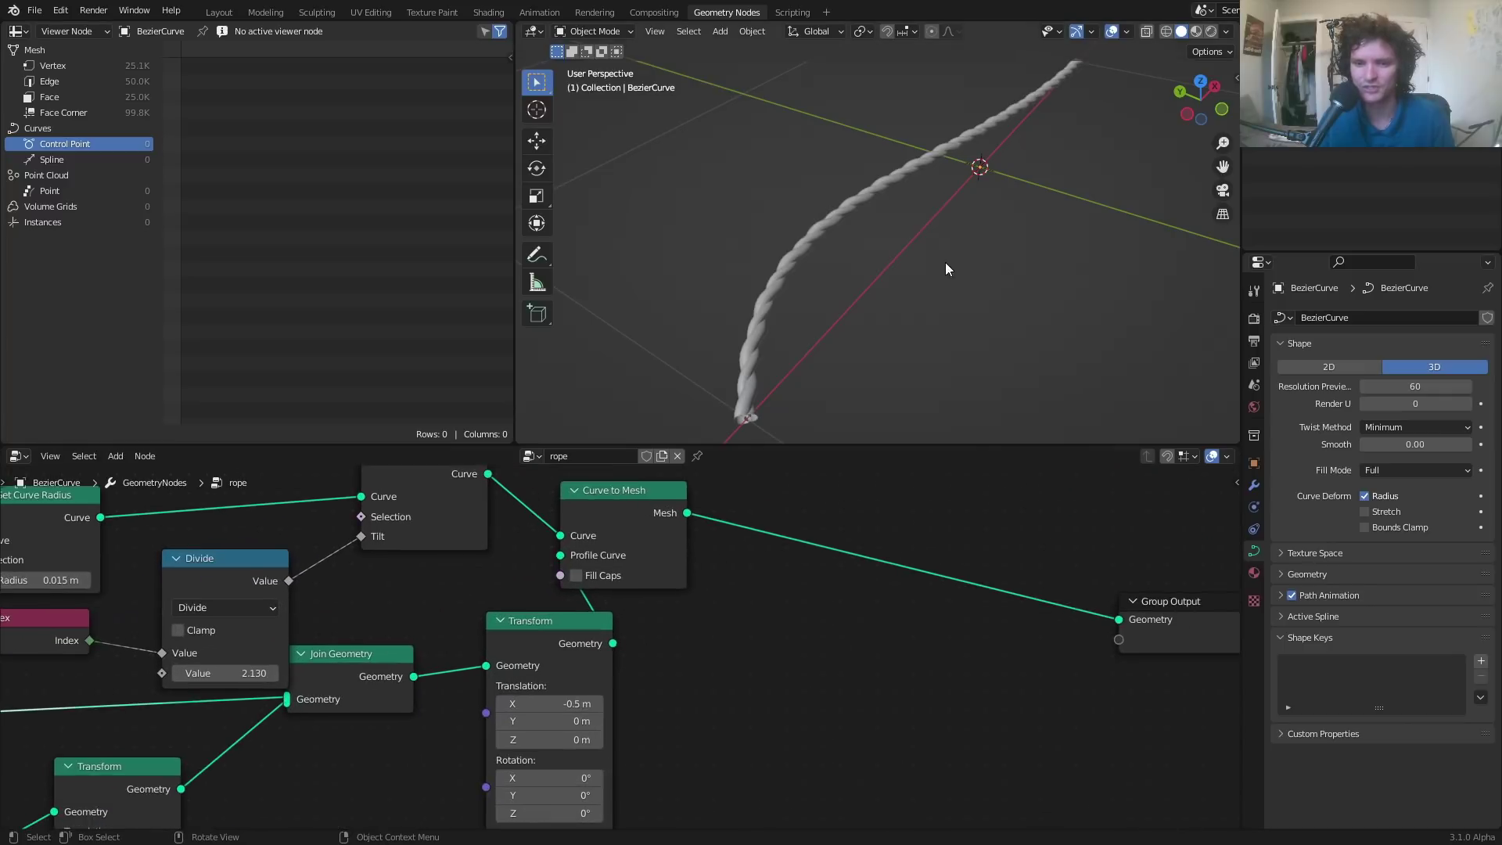
{"action": "left_click", "coordinate": [1211, 31]}
{"action": "left_click", "coordinate": [1254, 319]}
{"action": "left_click", "coordinate": [1381, 317]}
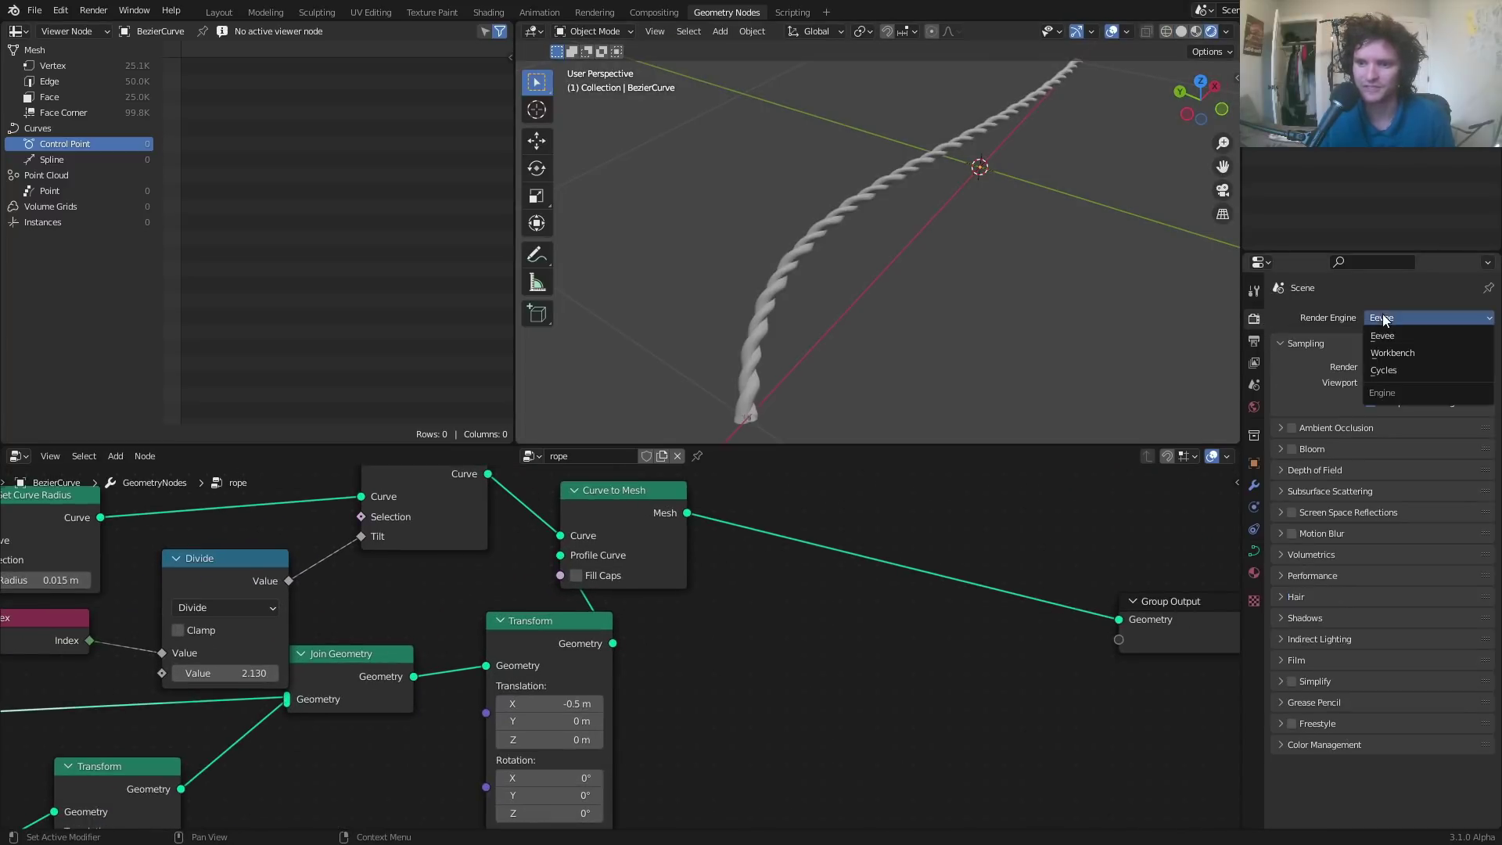
{"action": "left_click", "coordinate": [1387, 367]}
{"action": "left_click", "coordinate": [1392, 356]}
{"action": "left_click", "coordinate": [1389, 391]}
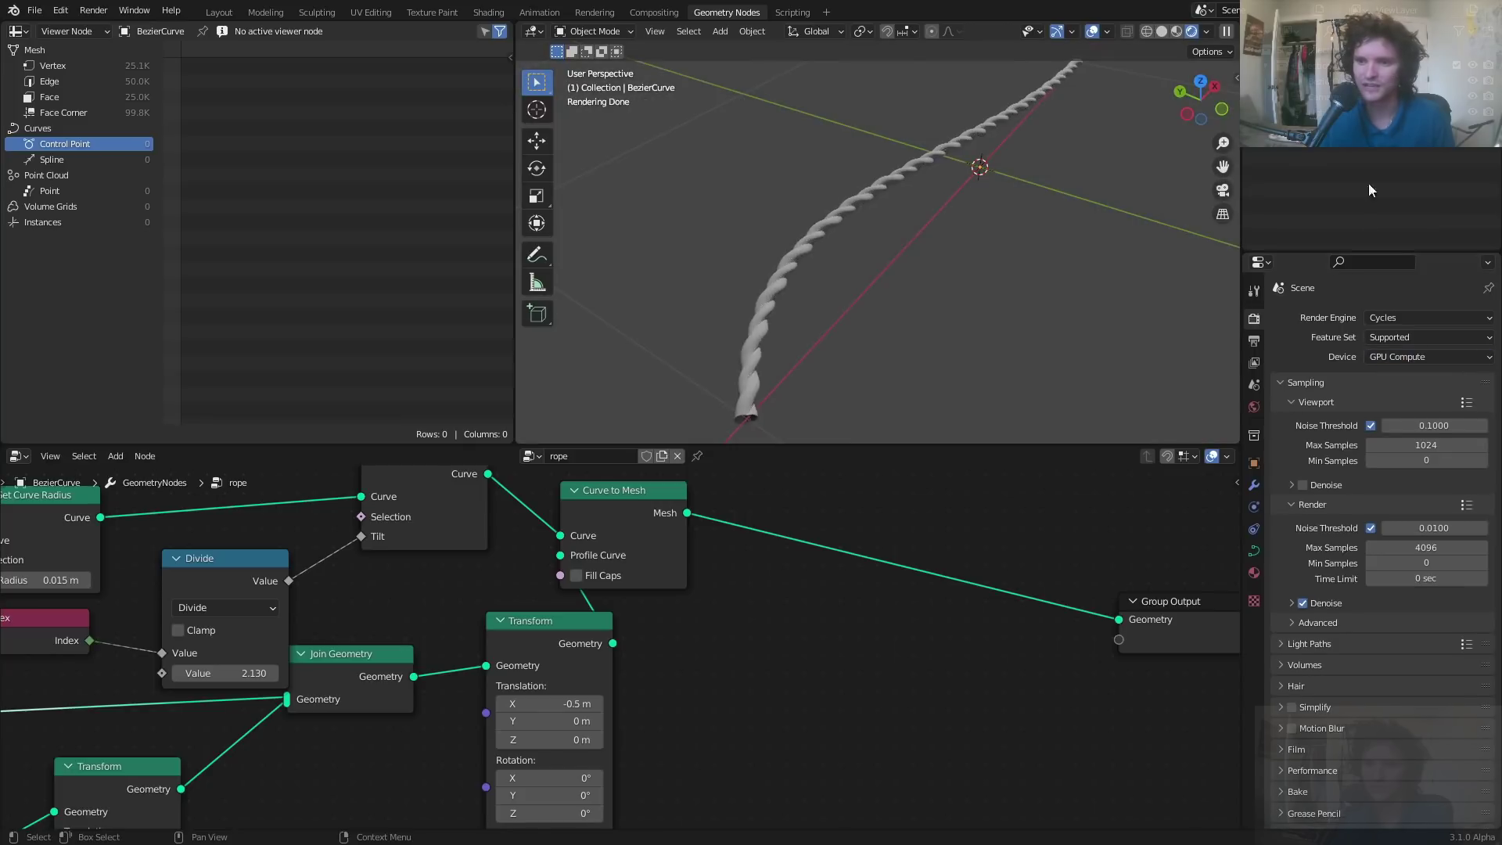
- Use an Environment Texture for the world color and load the peppermint_powerplant_2k HDR image from the HDRIs folder
{"action": "left_click", "coordinate": [1254, 407]}
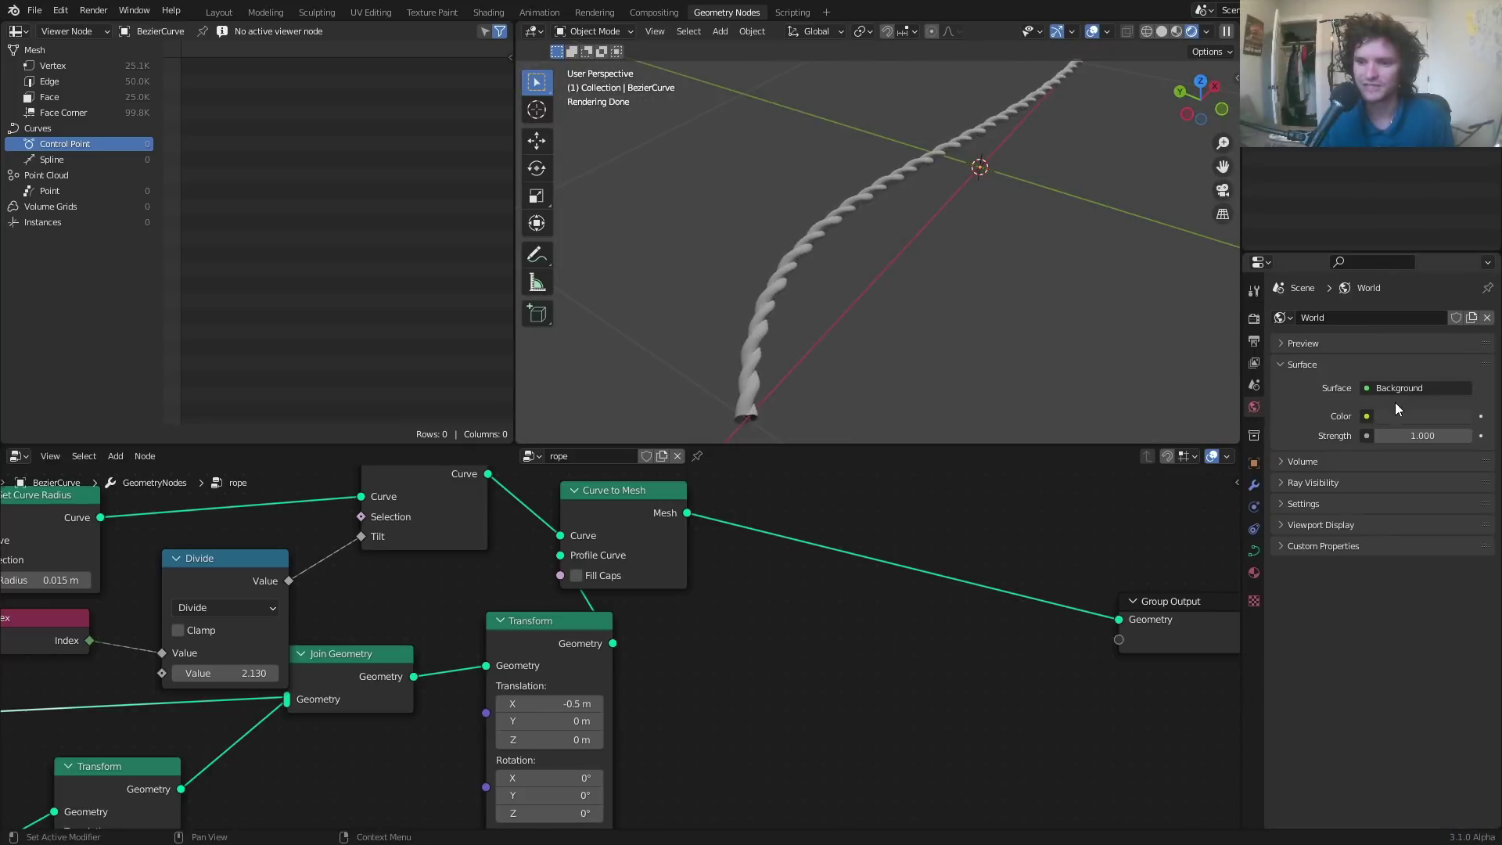
{"action": "left_click", "coordinate": [1367, 416]}
{"action": "left_click", "coordinate": [1039, 486]}
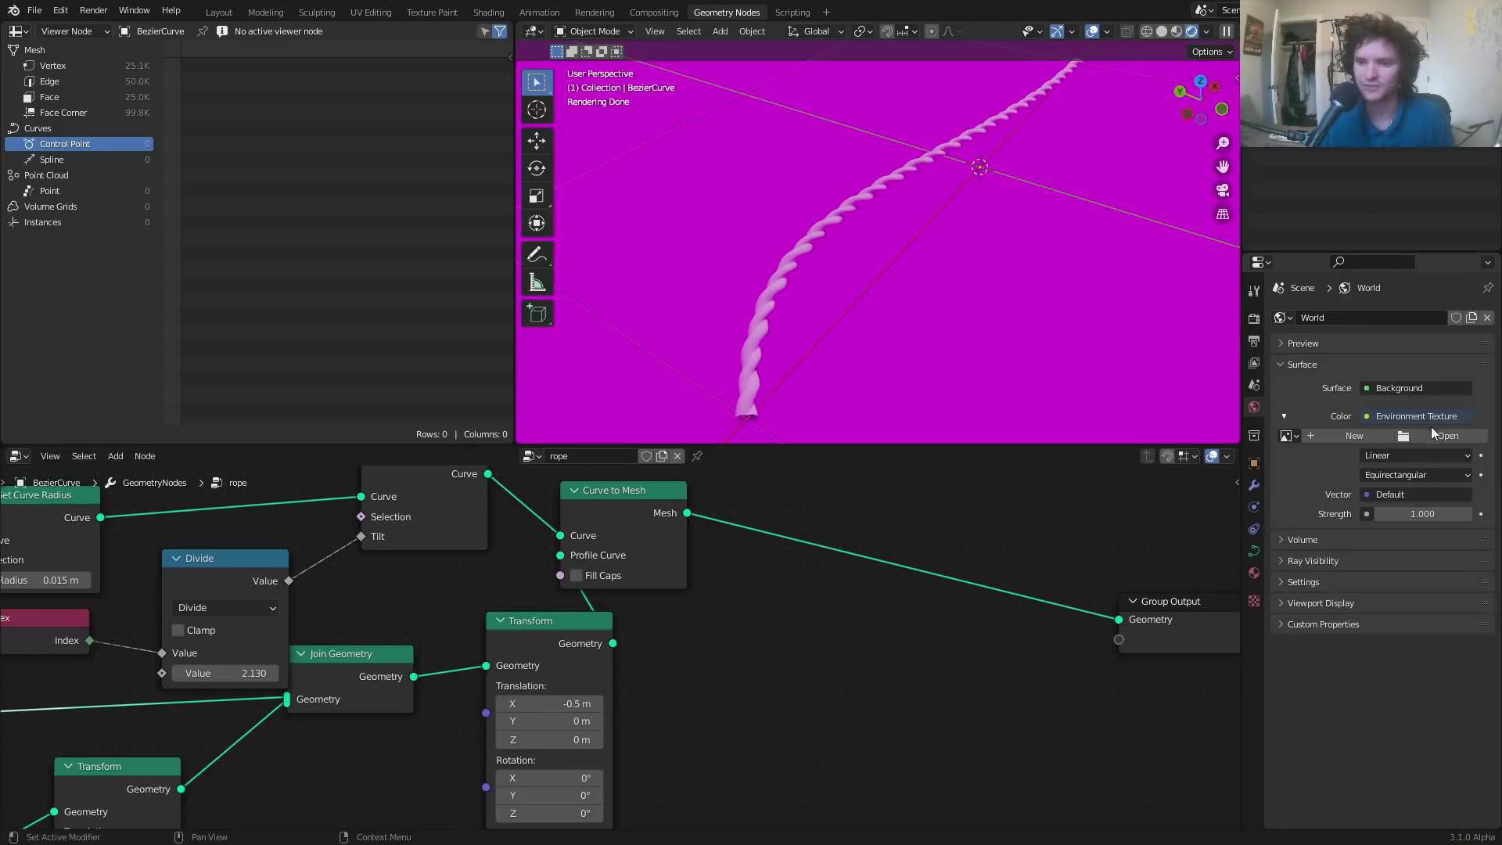
{"action": "left_click", "coordinate": [1438, 436]}
{"action": "left_click", "coordinate": [385, 532]}
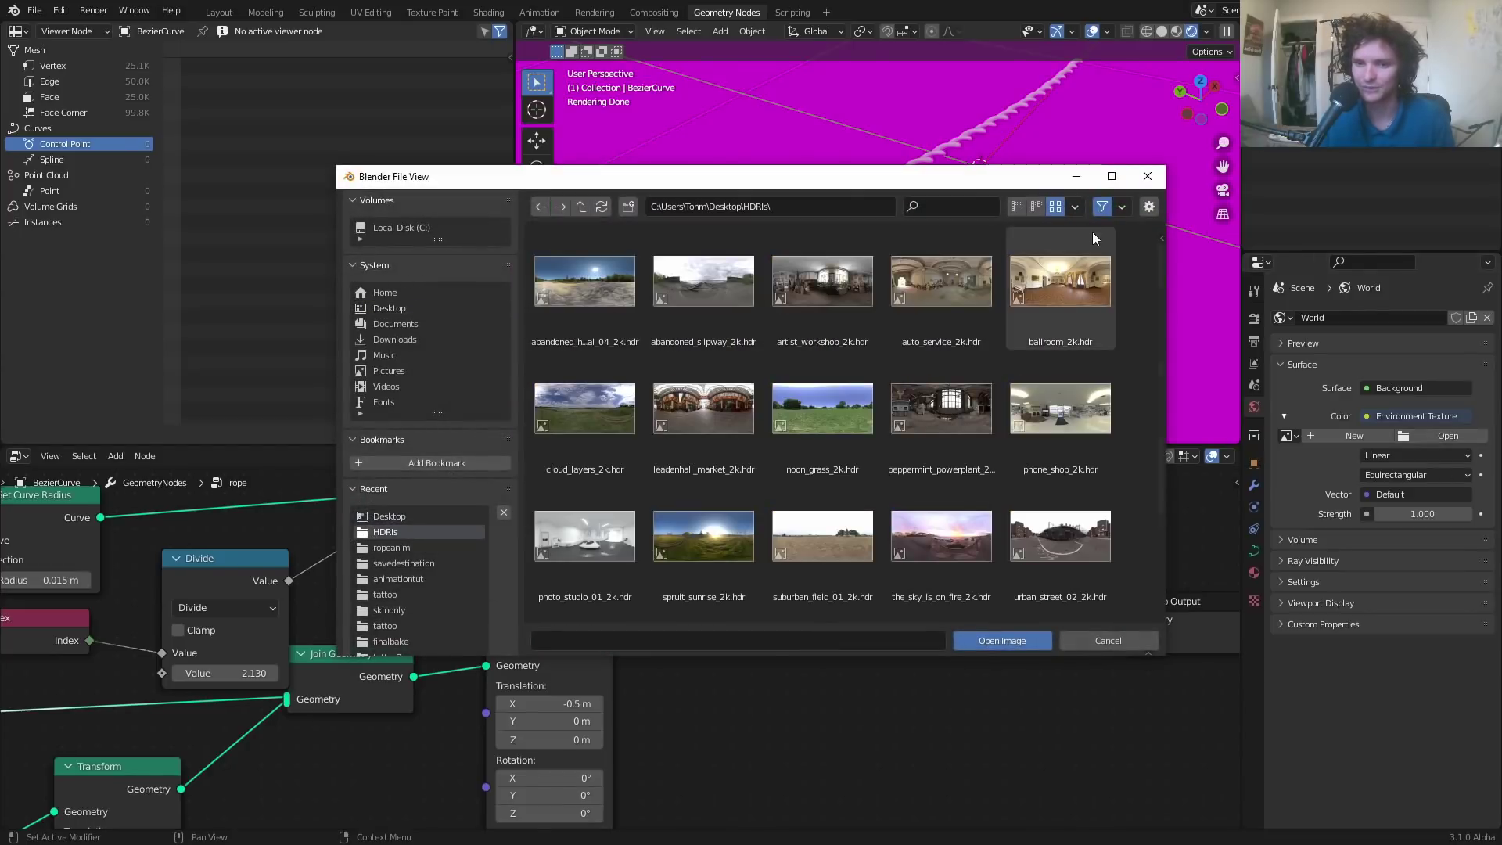
{"action": "double_click", "coordinate": [908, 406]}
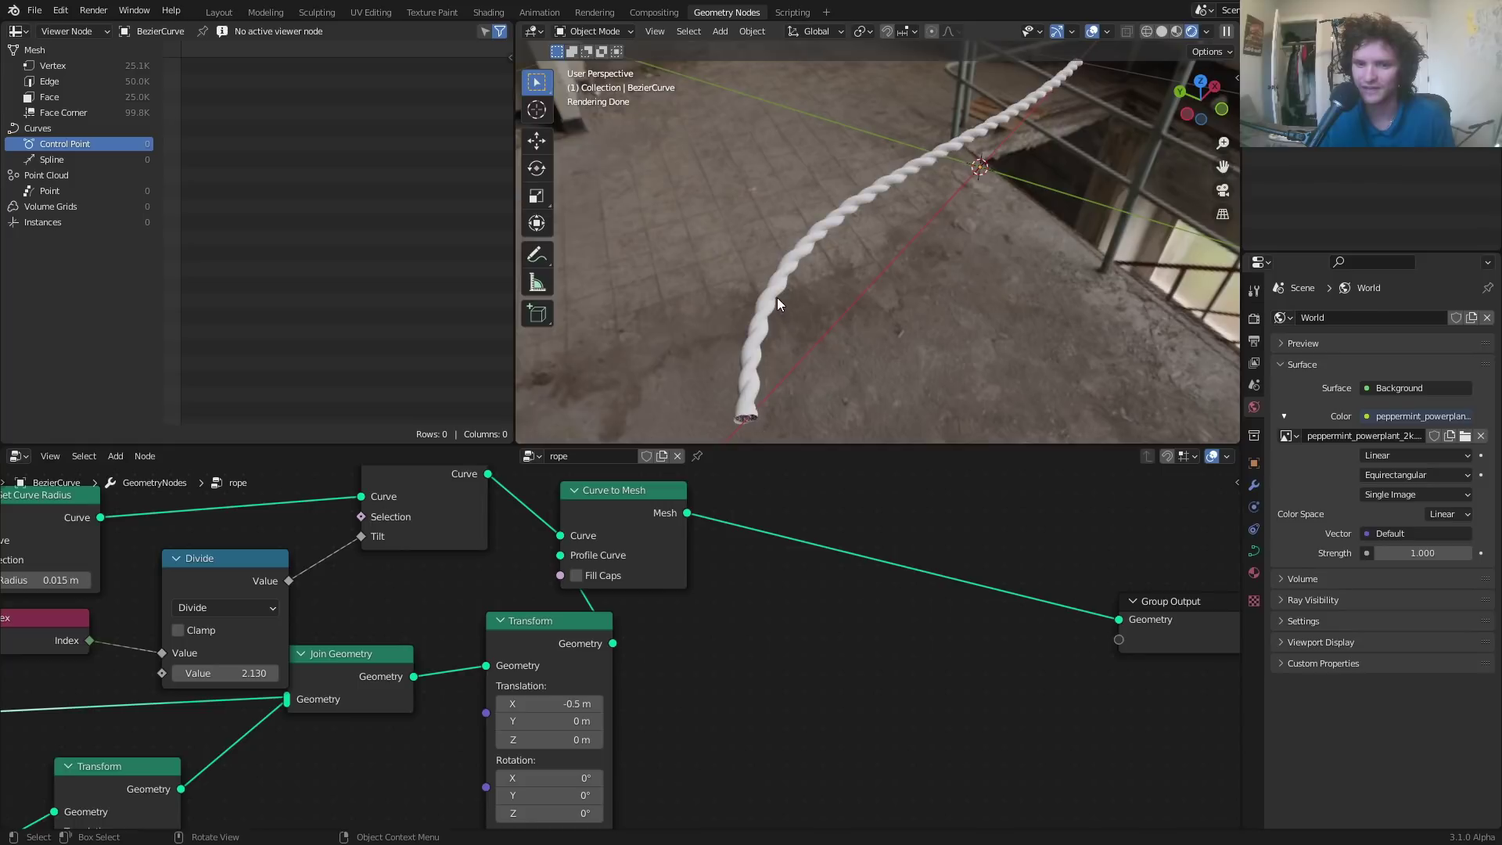
- Enable the Transparent film option in the render settings to hide the HDRI background
{"action": "left_click", "coordinate": [1254, 319]}
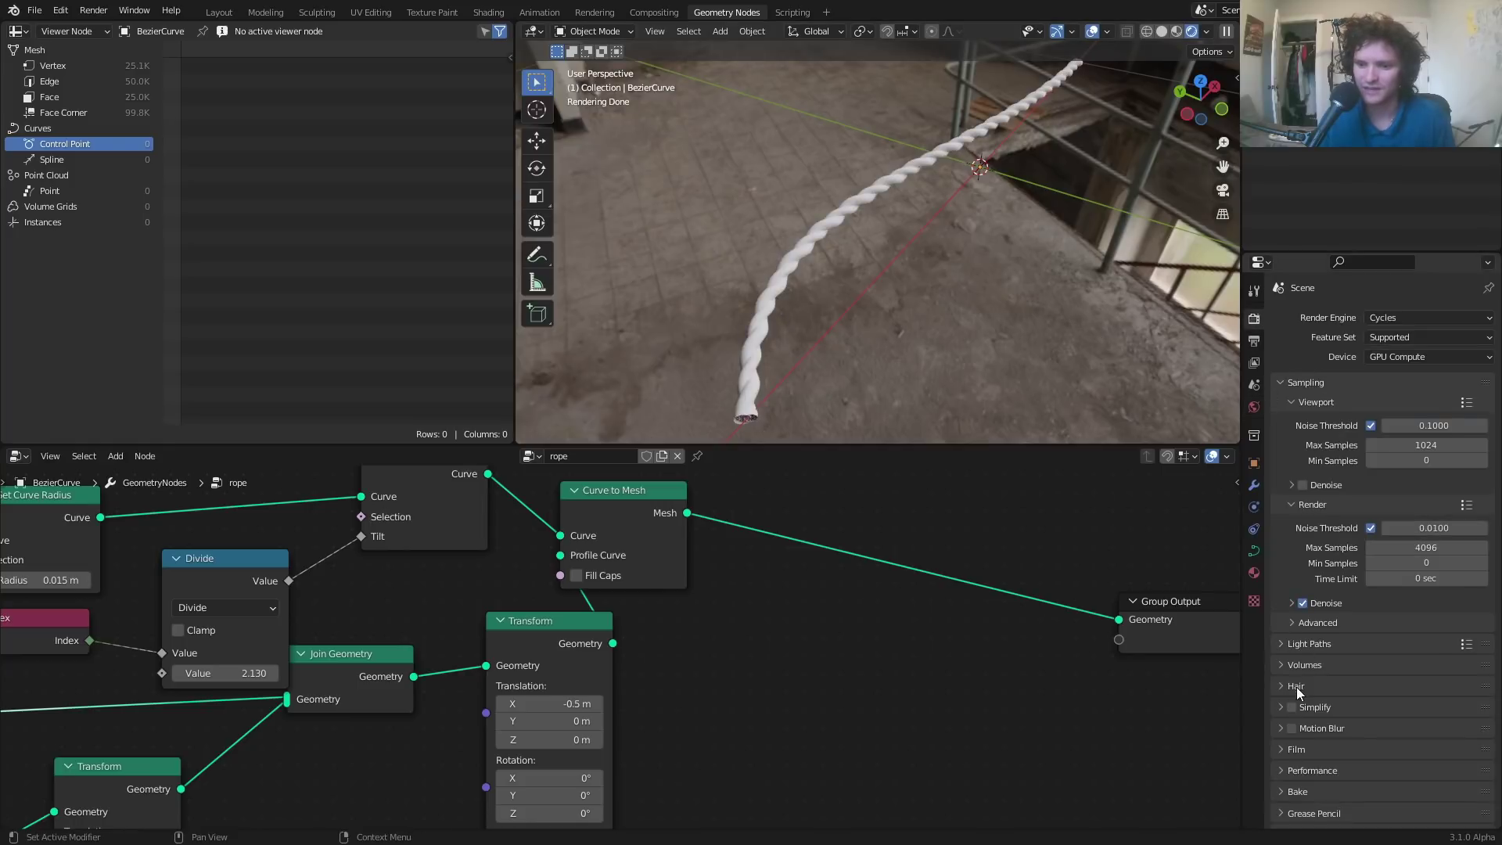
{"action": "left_click", "coordinate": [1296, 749]}
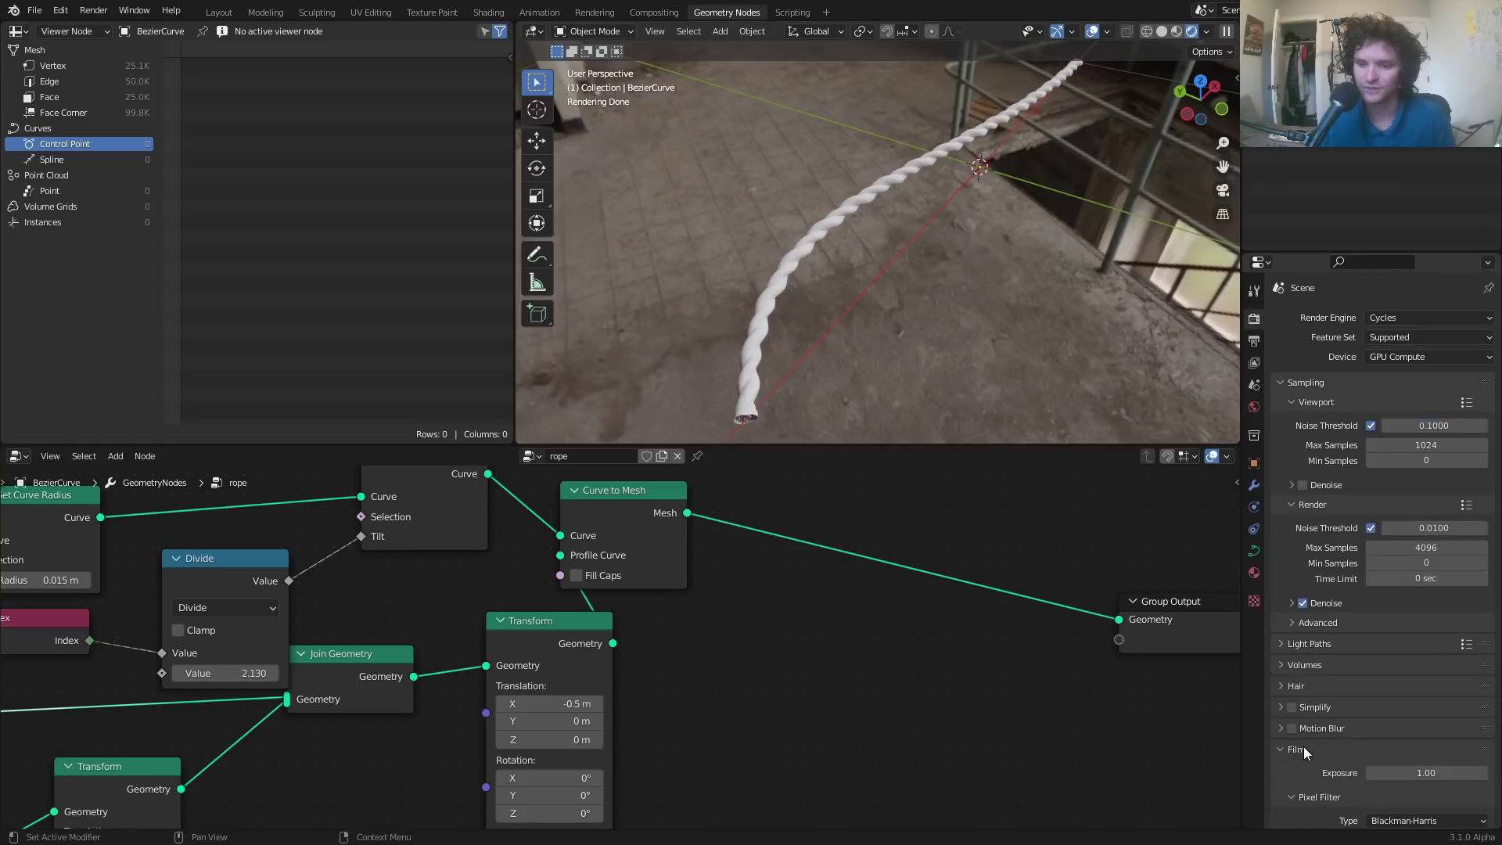
{"action": "scroll", "coordinate": [1330, 743], "scroll_direction": "down", "scroll_amount": 3}
{"action": "left_click", "coordinate": [1304, 768]}
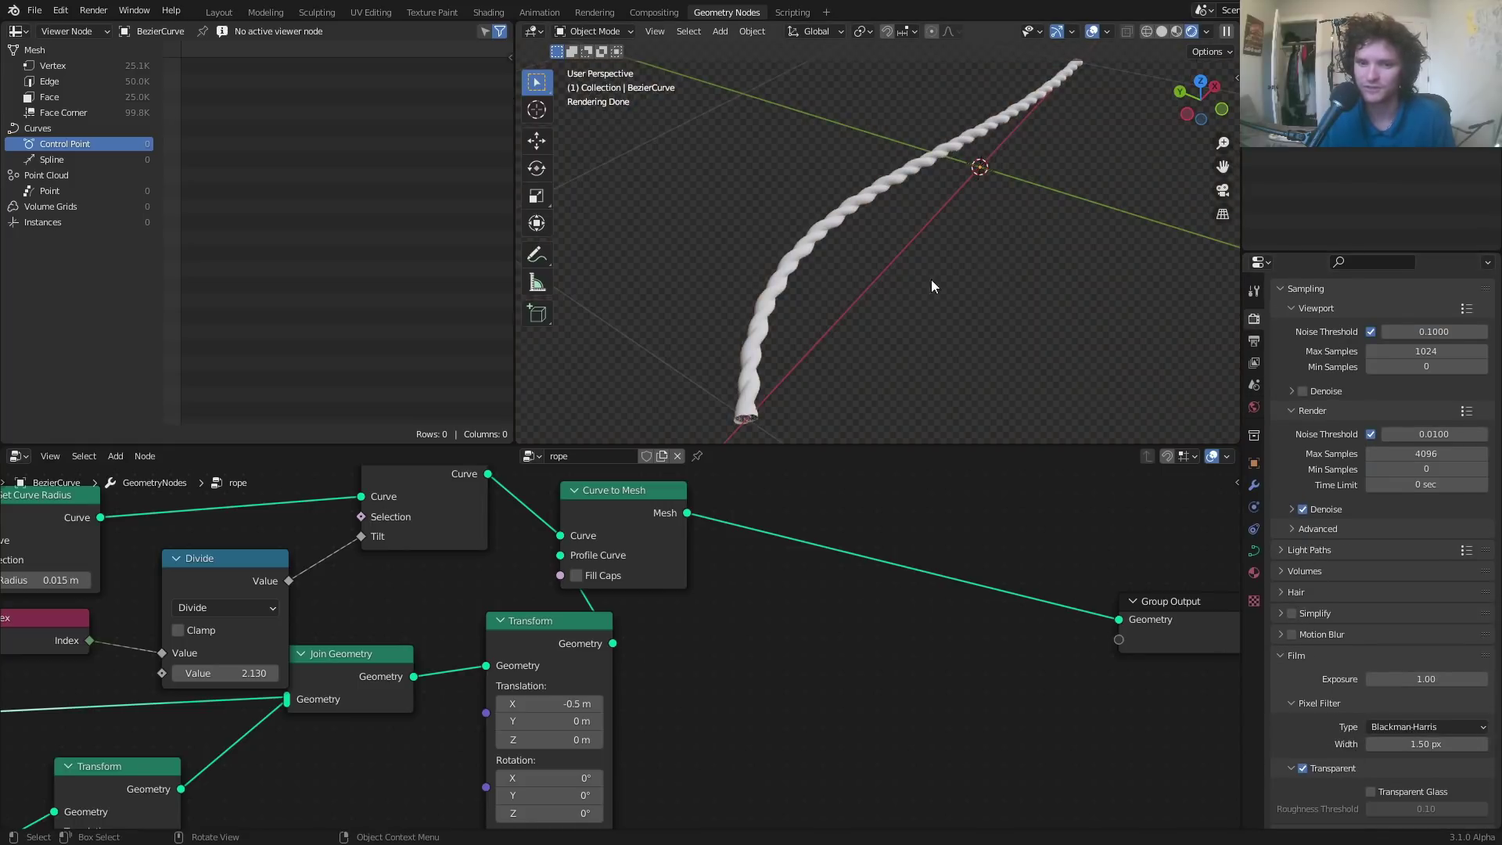
{"action": "scroll", "coordinate": [804, 365], "scroll_direction": "up", "scroll_amount": 2}
- Insert a Set Material node between Curve to Mesh and Group Output and assign the existing material named Material
{"action": "middle_click_drag", "start_coordinate": [846, 534], "coordinate": [688, 584]}
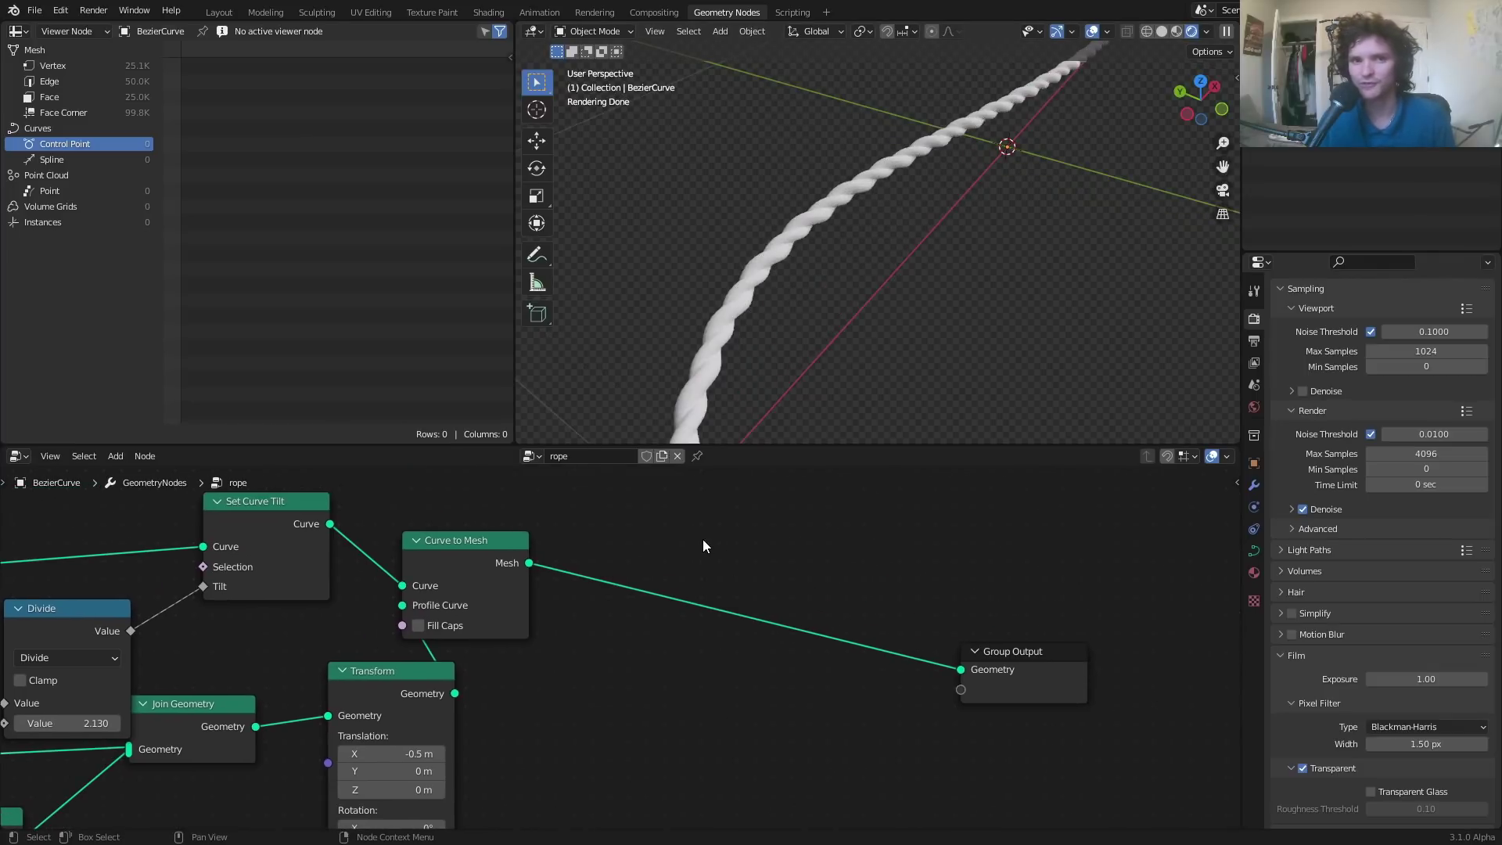
{"action": "key", "text": "Home"}
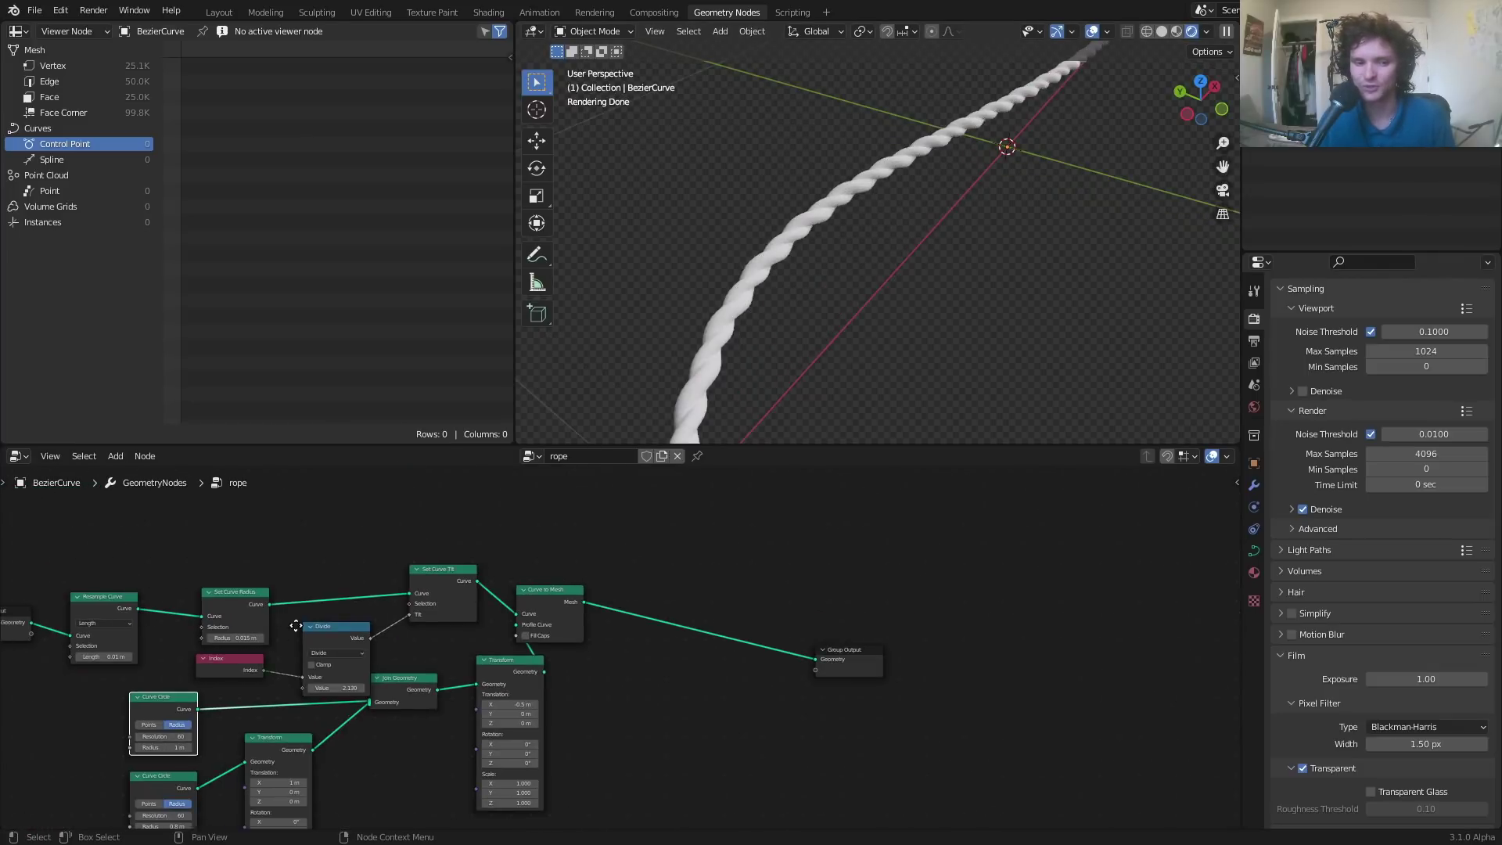
{"action": "left_click_drag", "start_coordinate": [283, 735], "coordinate": [873, 536]}
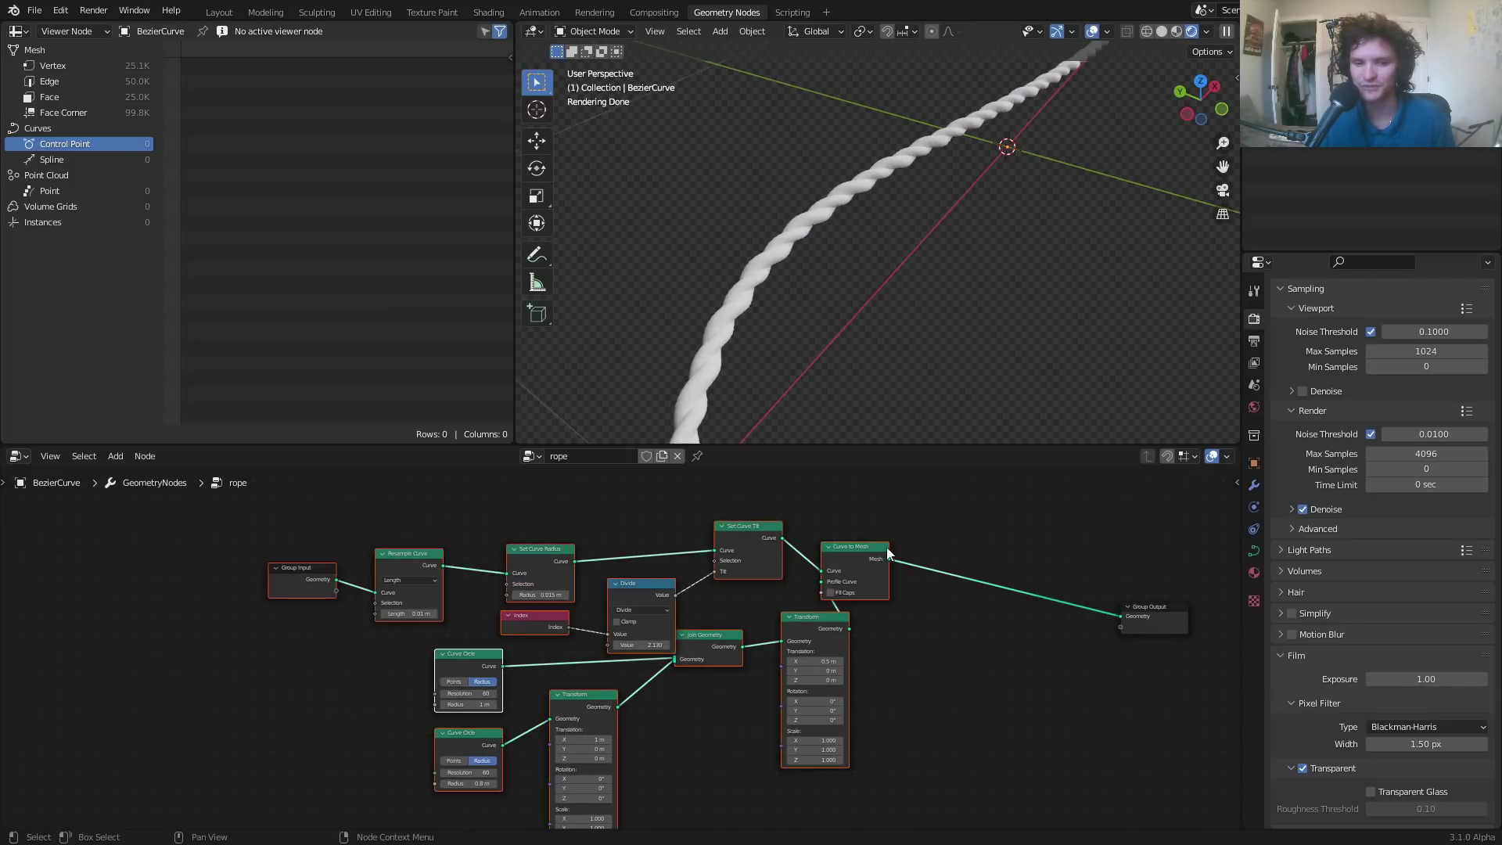
{"action": "left_click", "coordinate": [899, 551]}
{"action": "scroll", "coordinate": [782, 587], "scroll_direction": "up", "scroll_amount": 3}
{"action": "key", "text": "shift+a"}
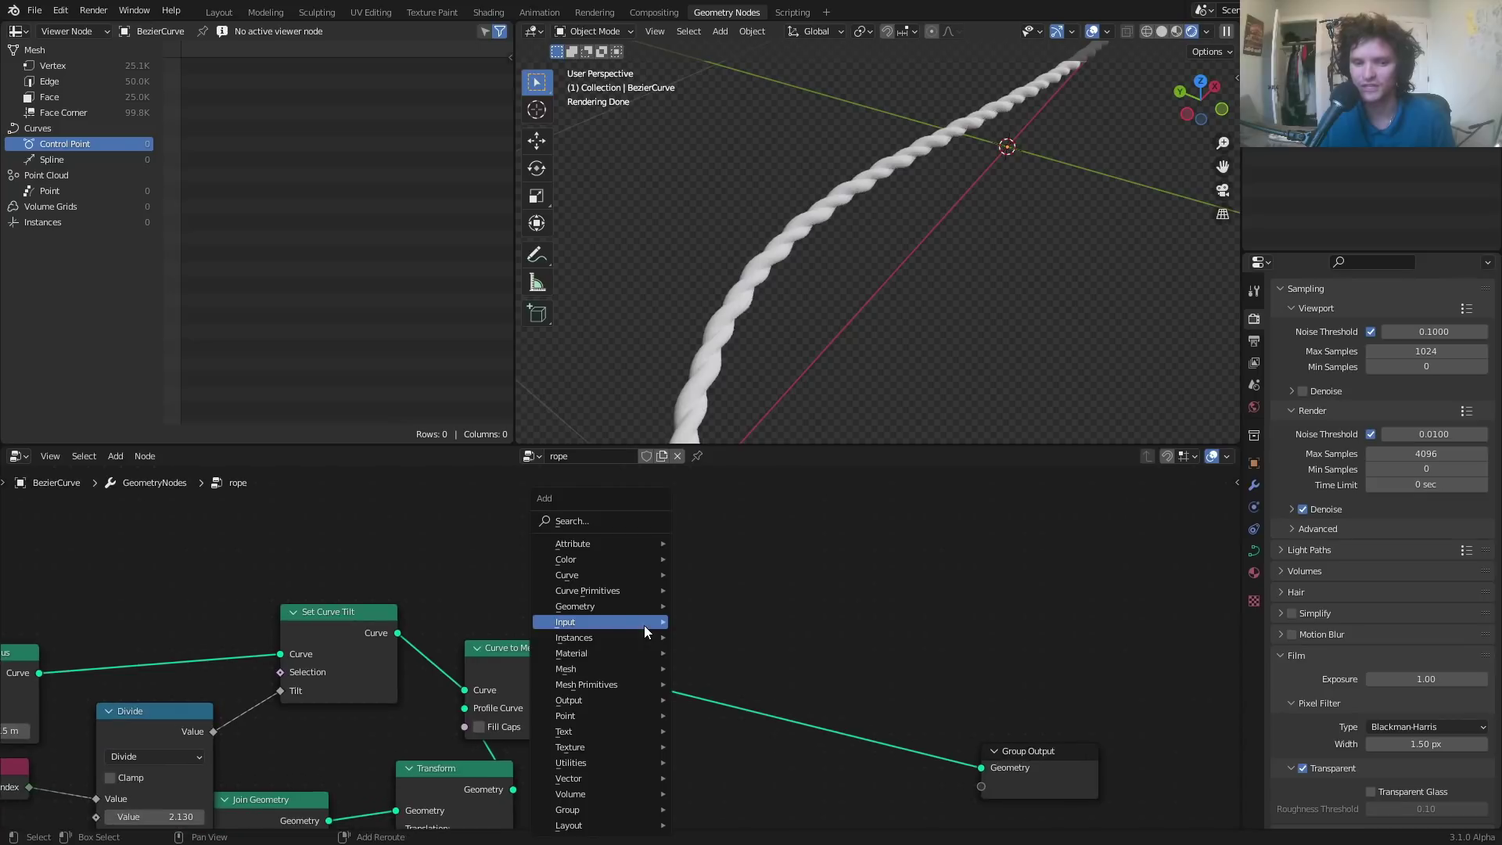
{"action": "left_click", "coordinate": [590, 523]}
{"action": "type", "text": "set"}
{"action": "left_click", "coordinate": [624, 584]}
{"action": "left_click", "coordinate": [666, 662]}
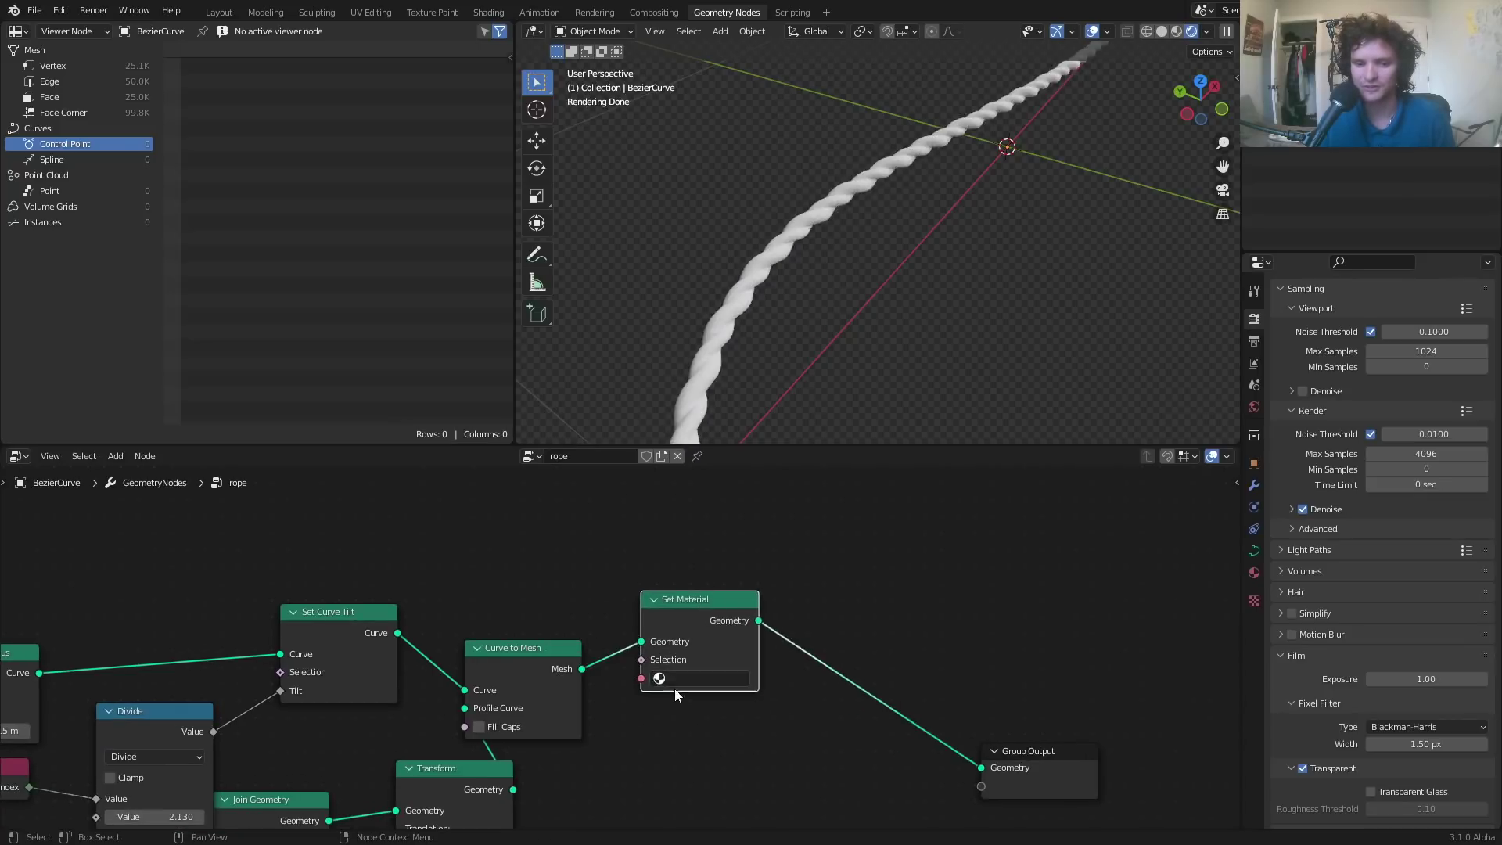
{"action": "left_click", "coordinate": [691, 678]}
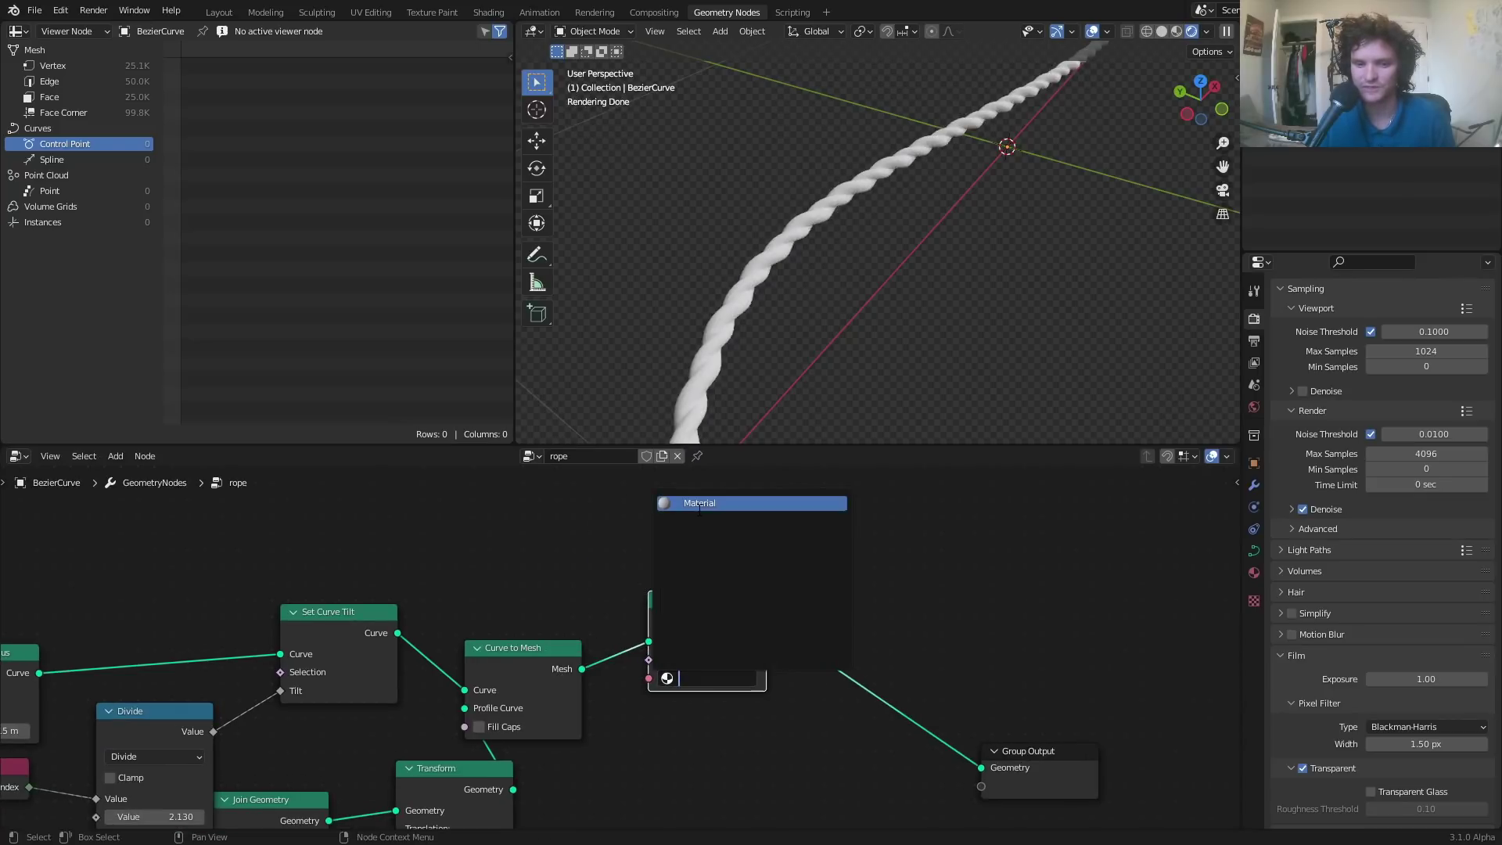
{"action": "left_click", "coordinate": [743, 503]}
- Open a Shader Editor beside the geometry nodes, load the existing material and rename it rope
{"action": "left_click_drag", "start_coordinate": [1238, 450], "coordinate": [602, 470]}
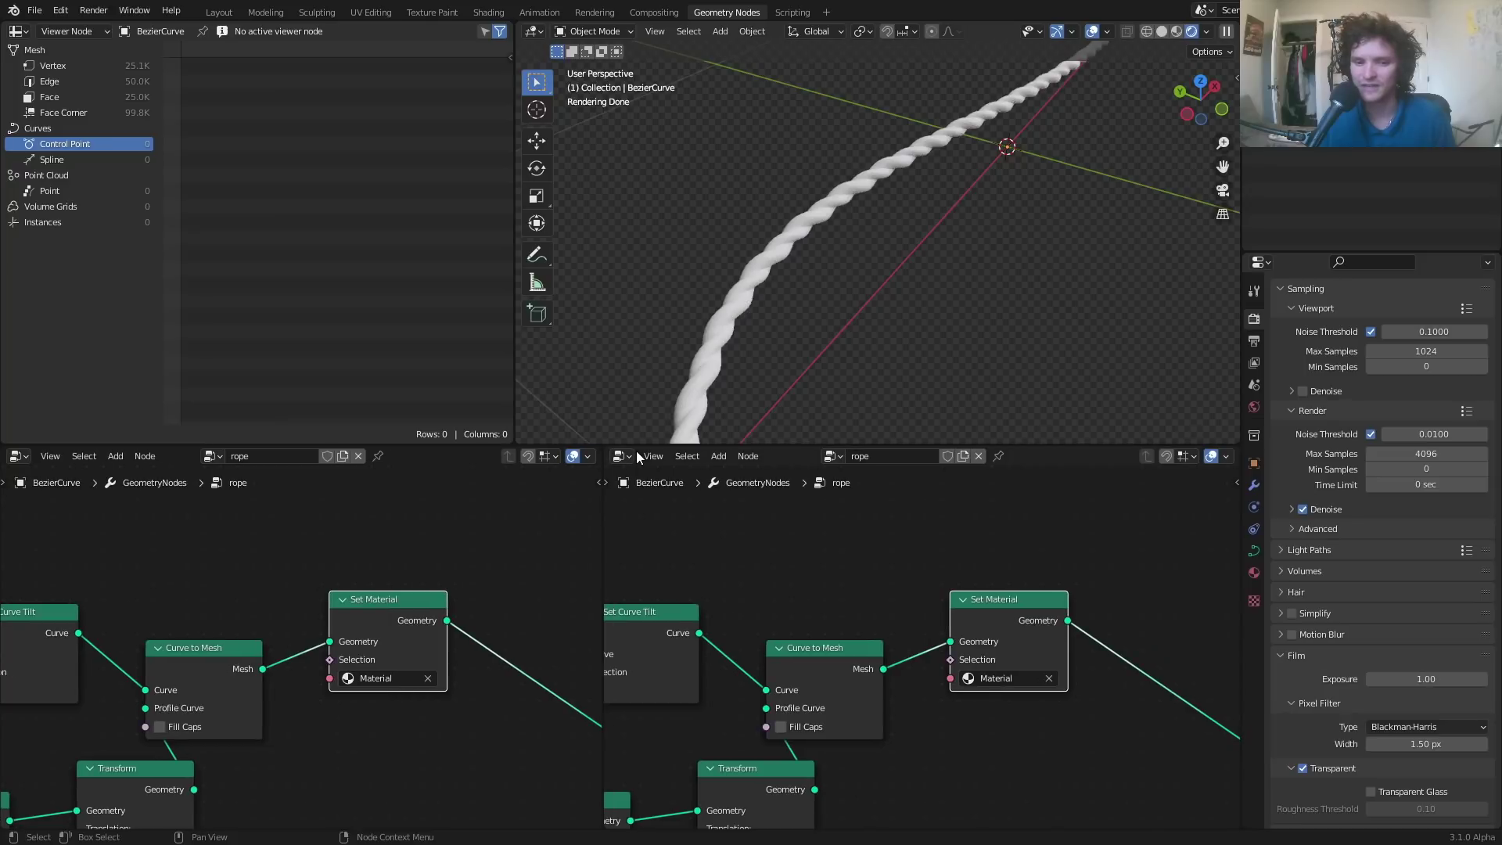
{"action": "left_click", "coordinate": [624, 455]}
{"action": "left_click", "coordinate": [665, 603]}
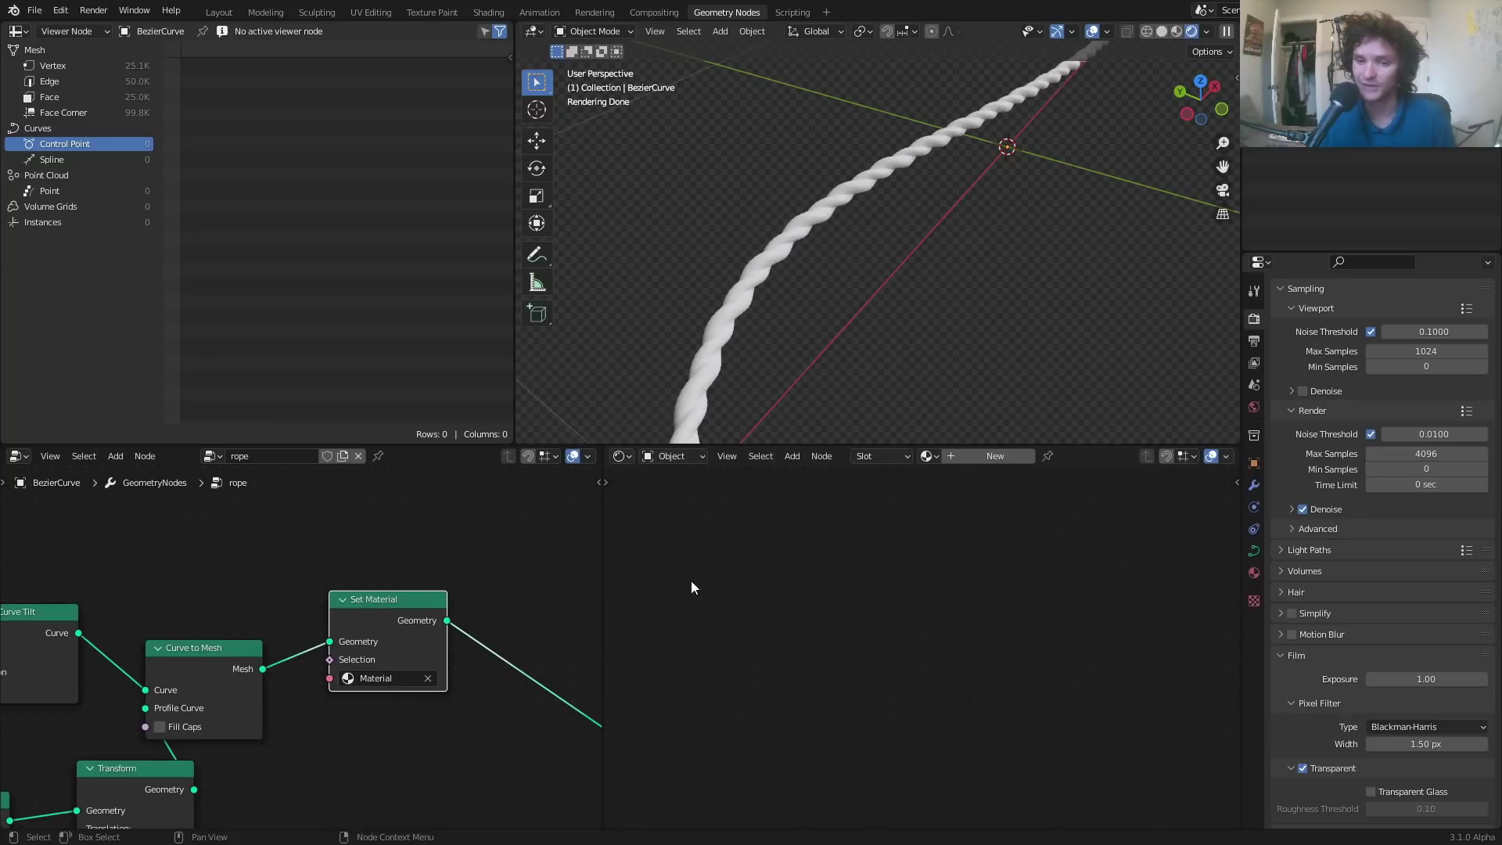
{"action": "left_click", "coordinate": [930, 457]}
{"action": "left_click", "coordinate": [955, 480]}
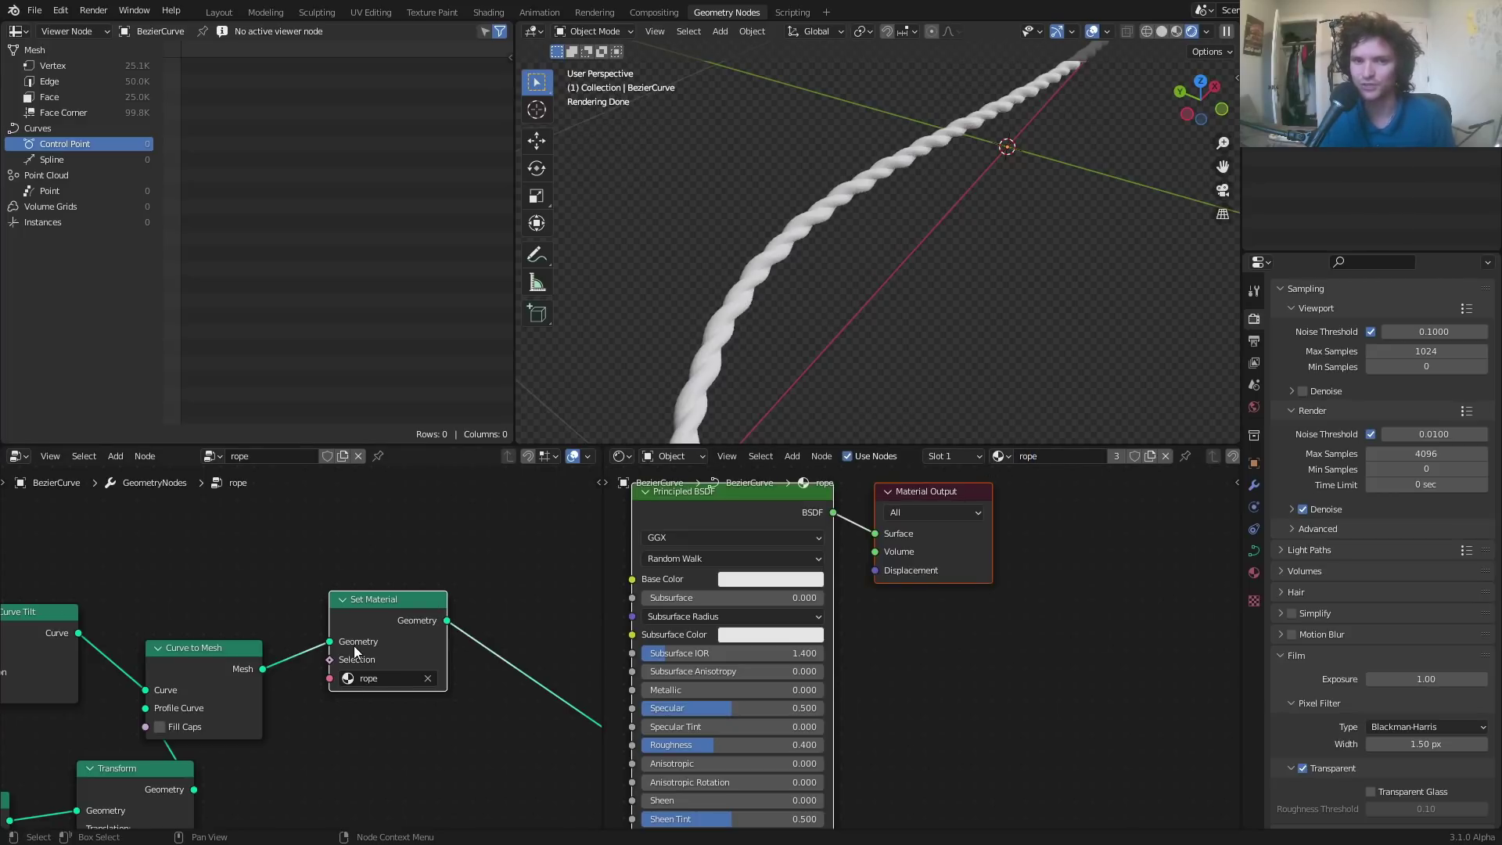
- Try a yellow-orange Base Color with hue 0.101 and saturation 0.808 on the rope material, undoing the change
{"action": "left_click", "coordinate": [764, 580]}
{"action": "left_click", "coordinate": [813, 406]}
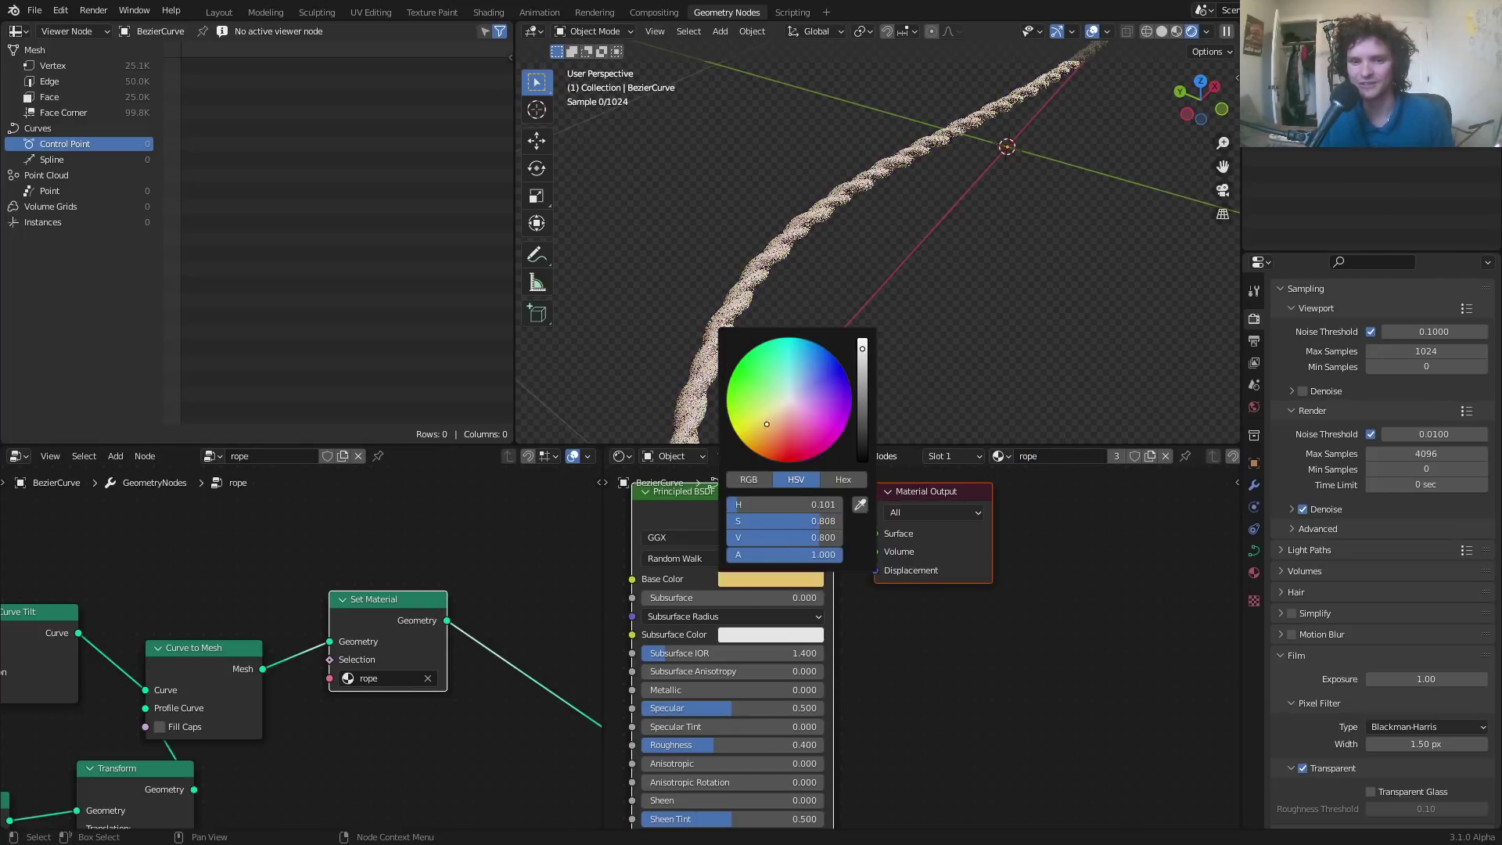
{"action": "key", "text": "ctrl+z"}
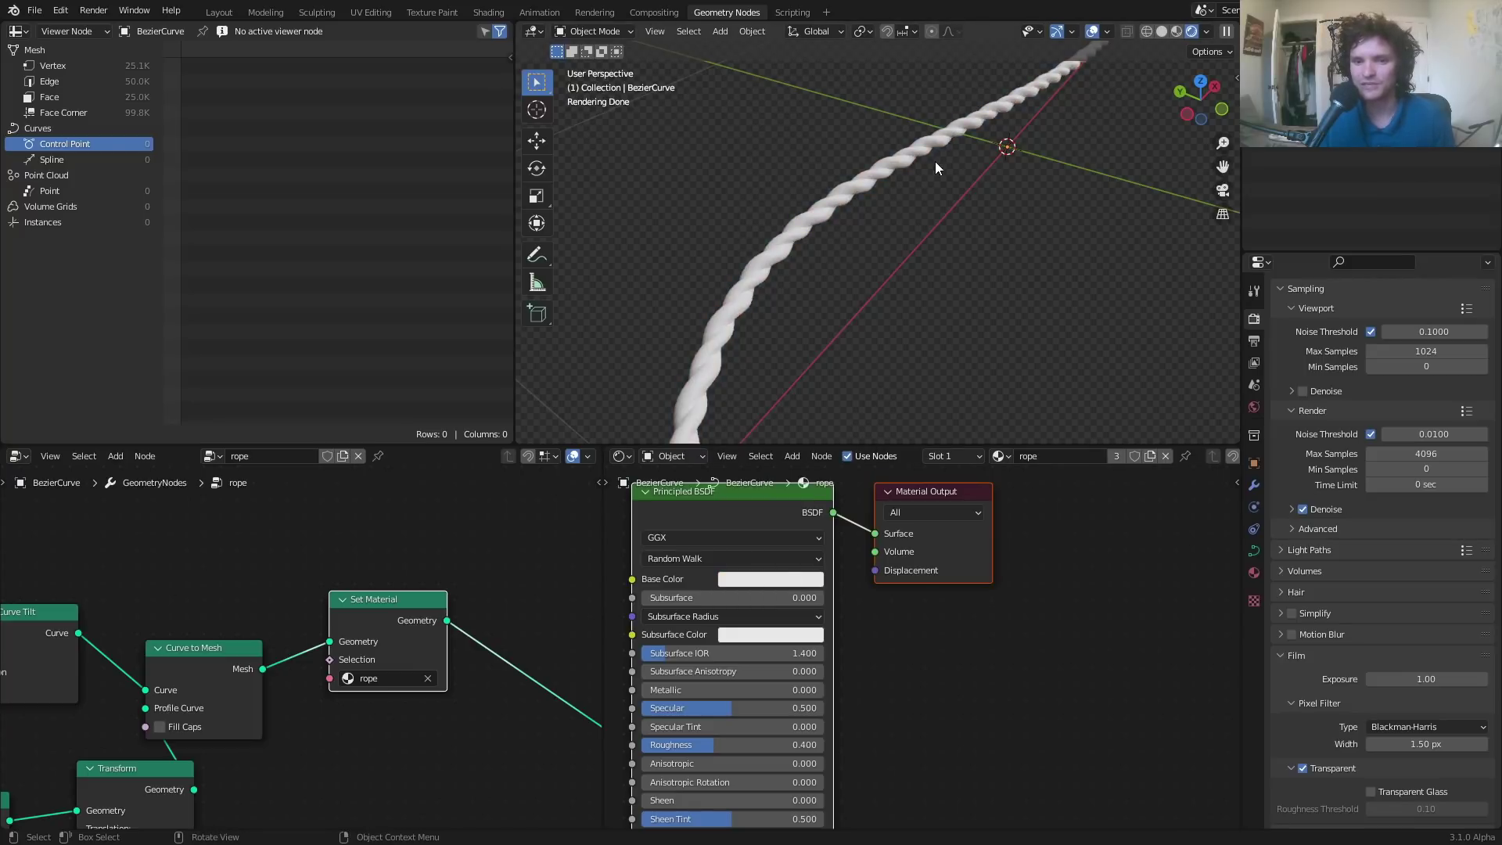
{"action": "middle_click_drag", "start_coordinate": [936, 162], "coordinate": [833, 177]}
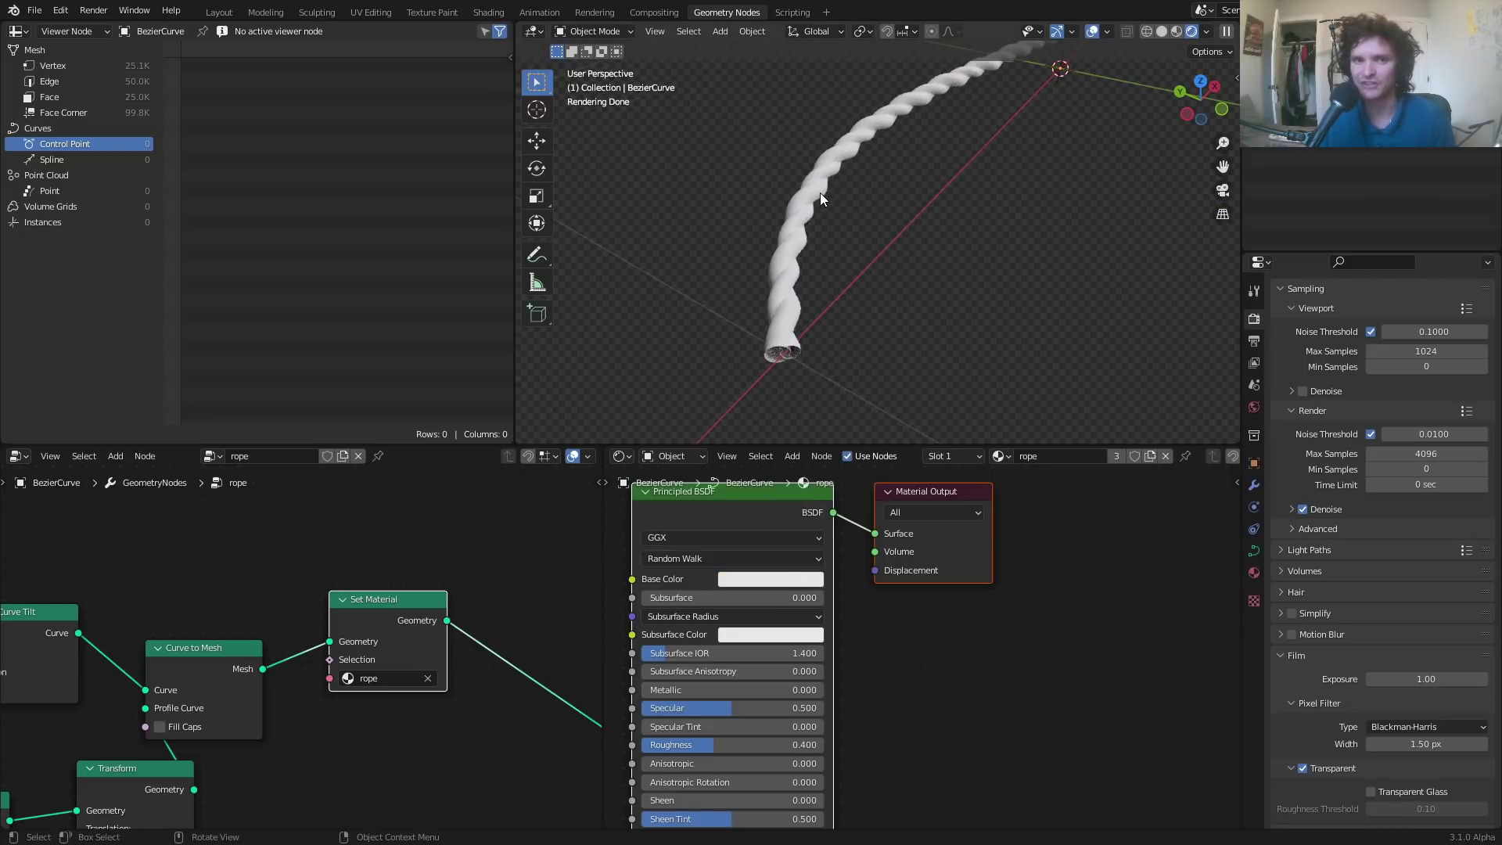
- Set the rope material's Base Color to a darkened orange with hue 0.075 and saturation 0.983
{"action": "left_click", "coordinate": [777, 582]}
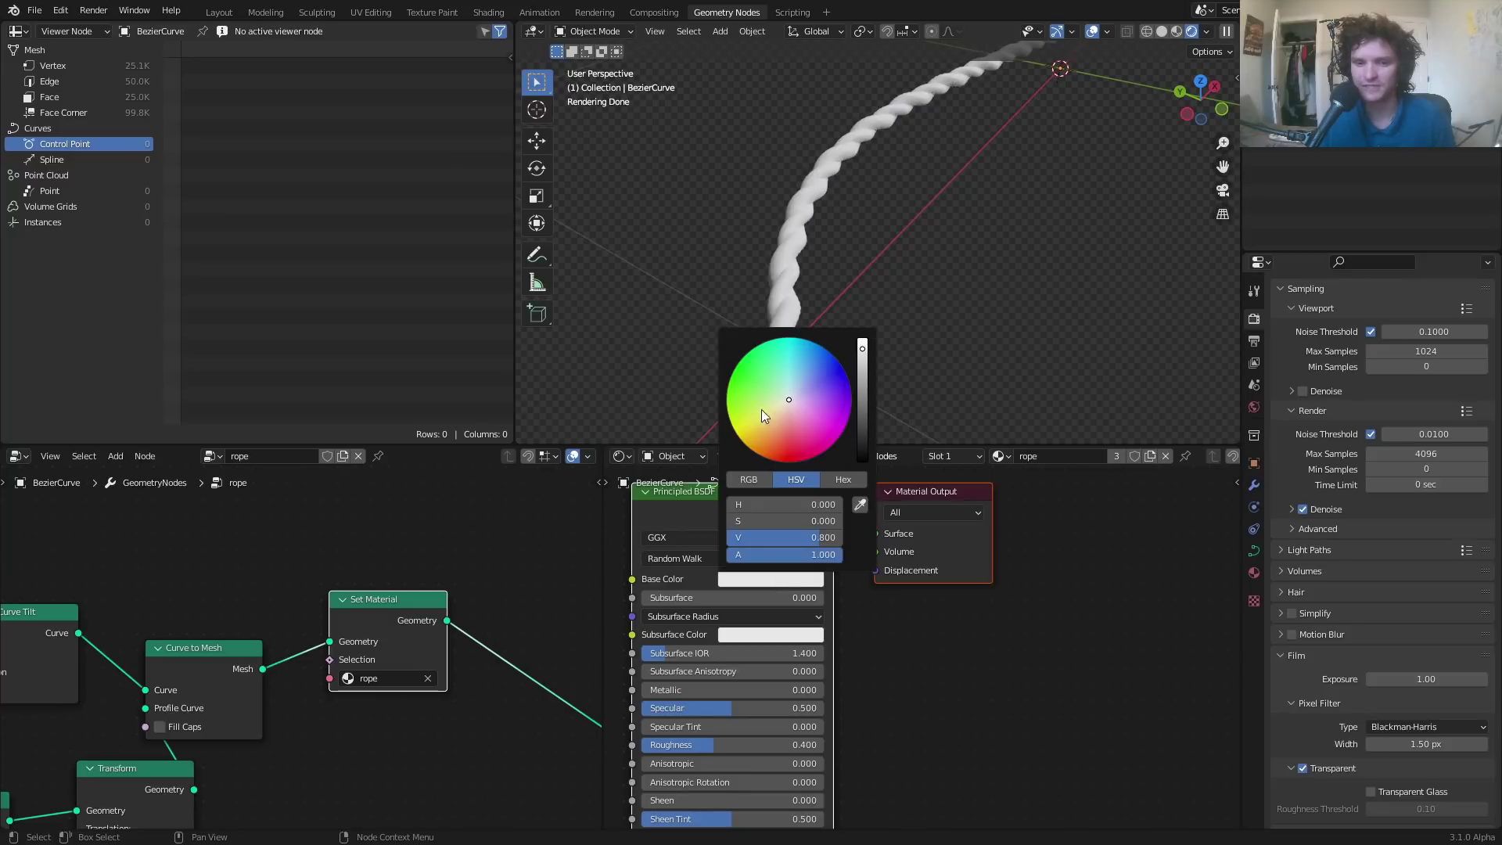
{"action": "left_click_drag", "start_coordinate": [762, 410], "coordinate": [754, 441]}
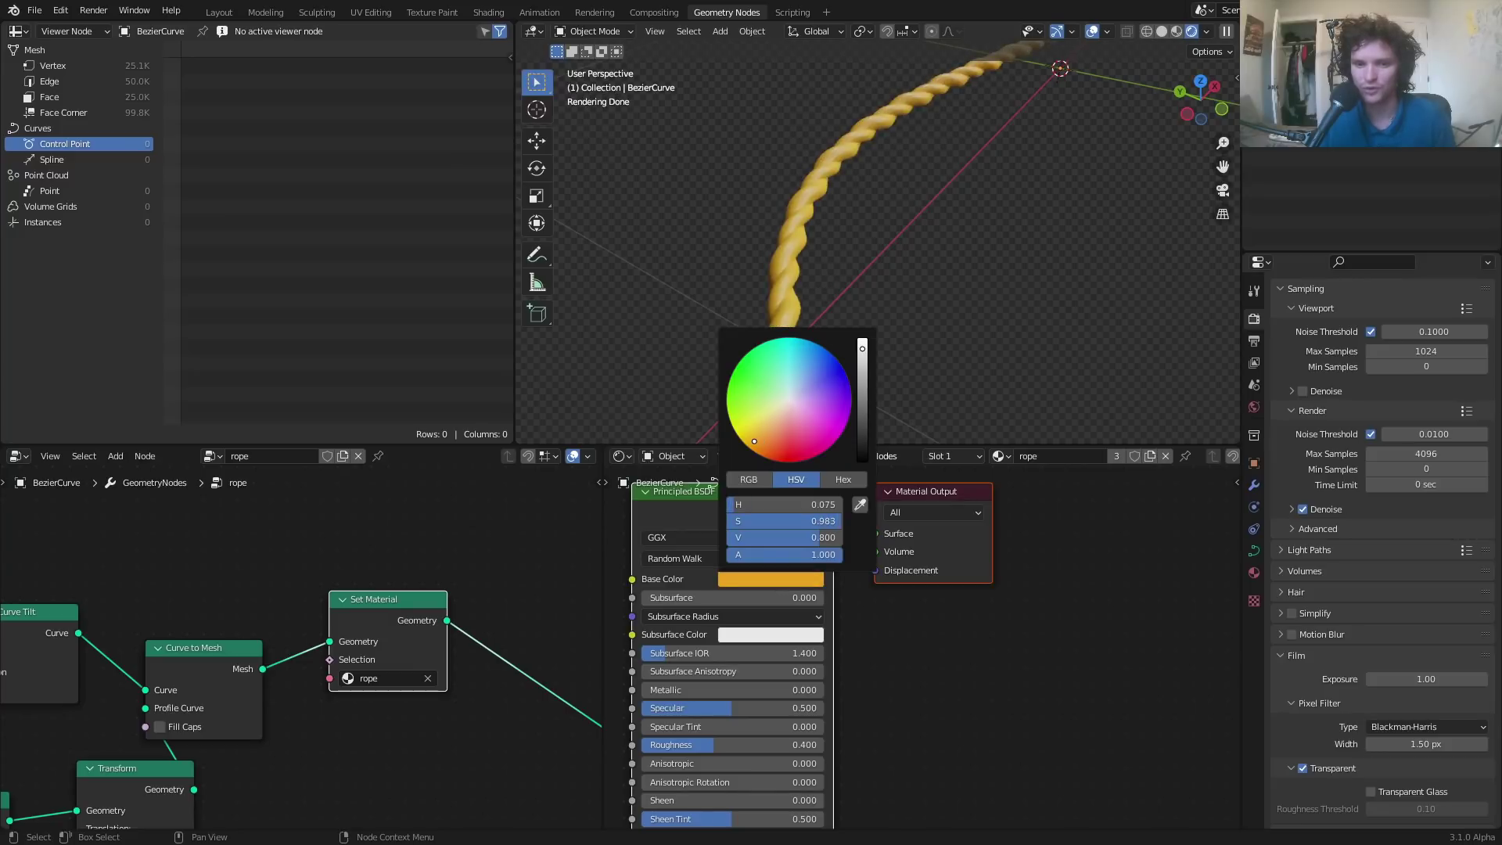
{"action": "left_click_drag", "start_coordinate": [861, 375], "coordinate": [861, 387]}
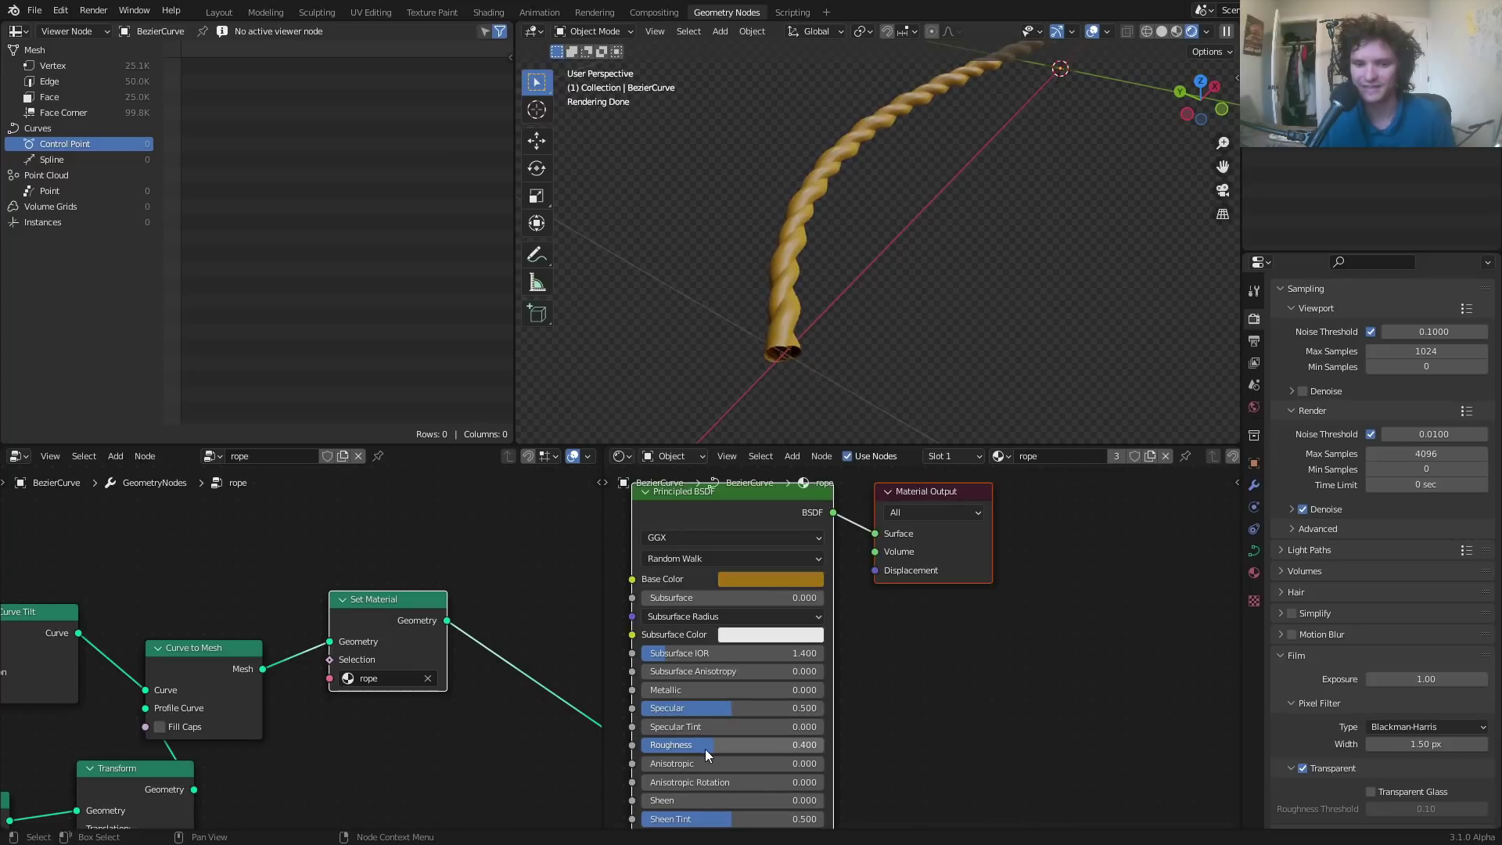
- Set the Roughness of the rope material's Principled BSDF to 1.000 and check the rope's surface up close
{"action": "left_click_drag", "start_coordinate": [705, 747], "coordinate": [825, 745]}
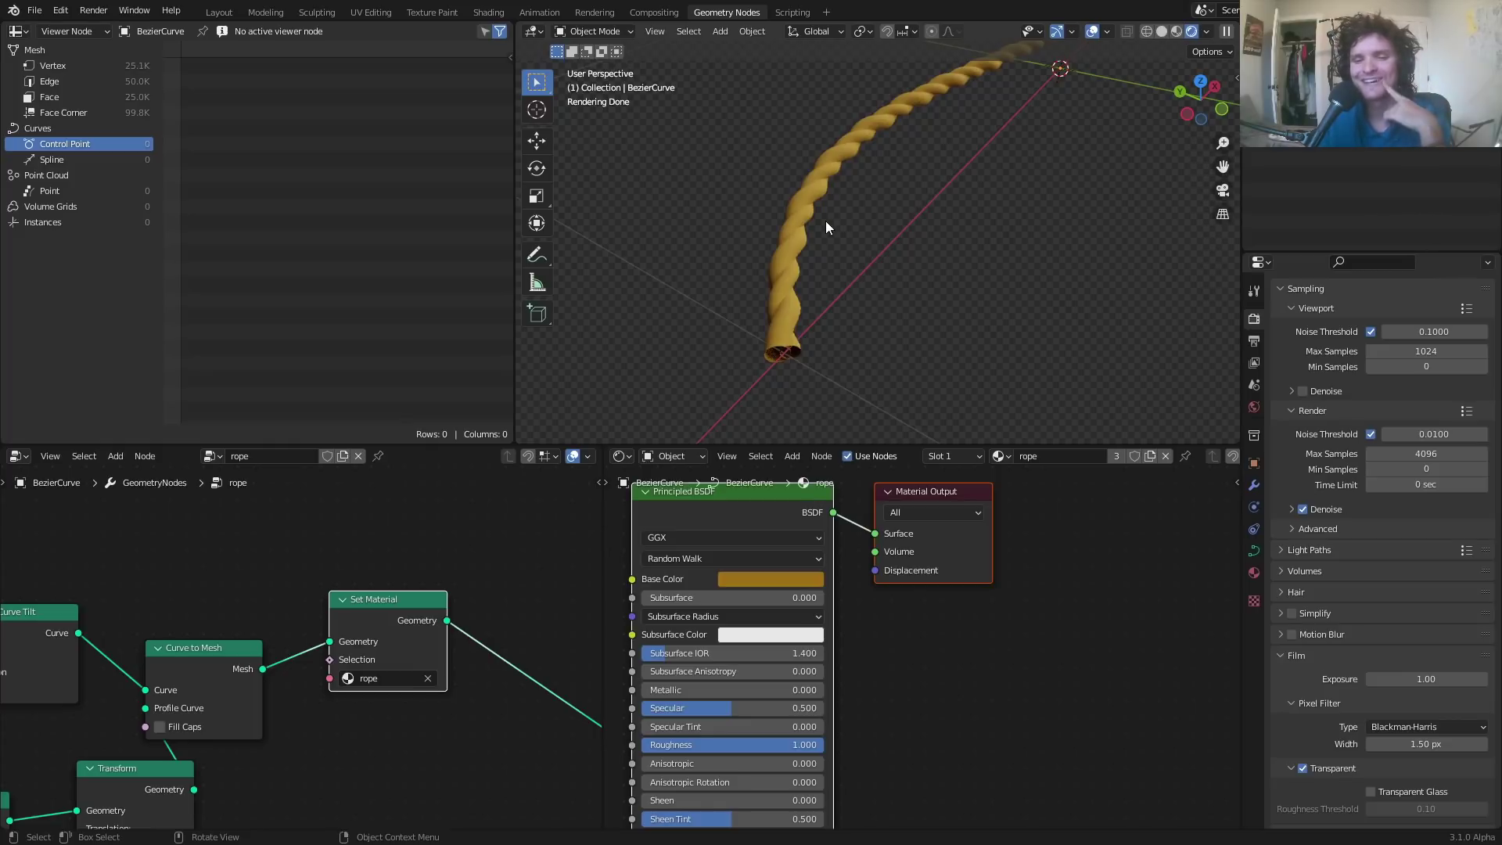
{"action": "scroll", "coordinate": [799, 202], "scroll_direction": "up", "scroll_amount": 3}
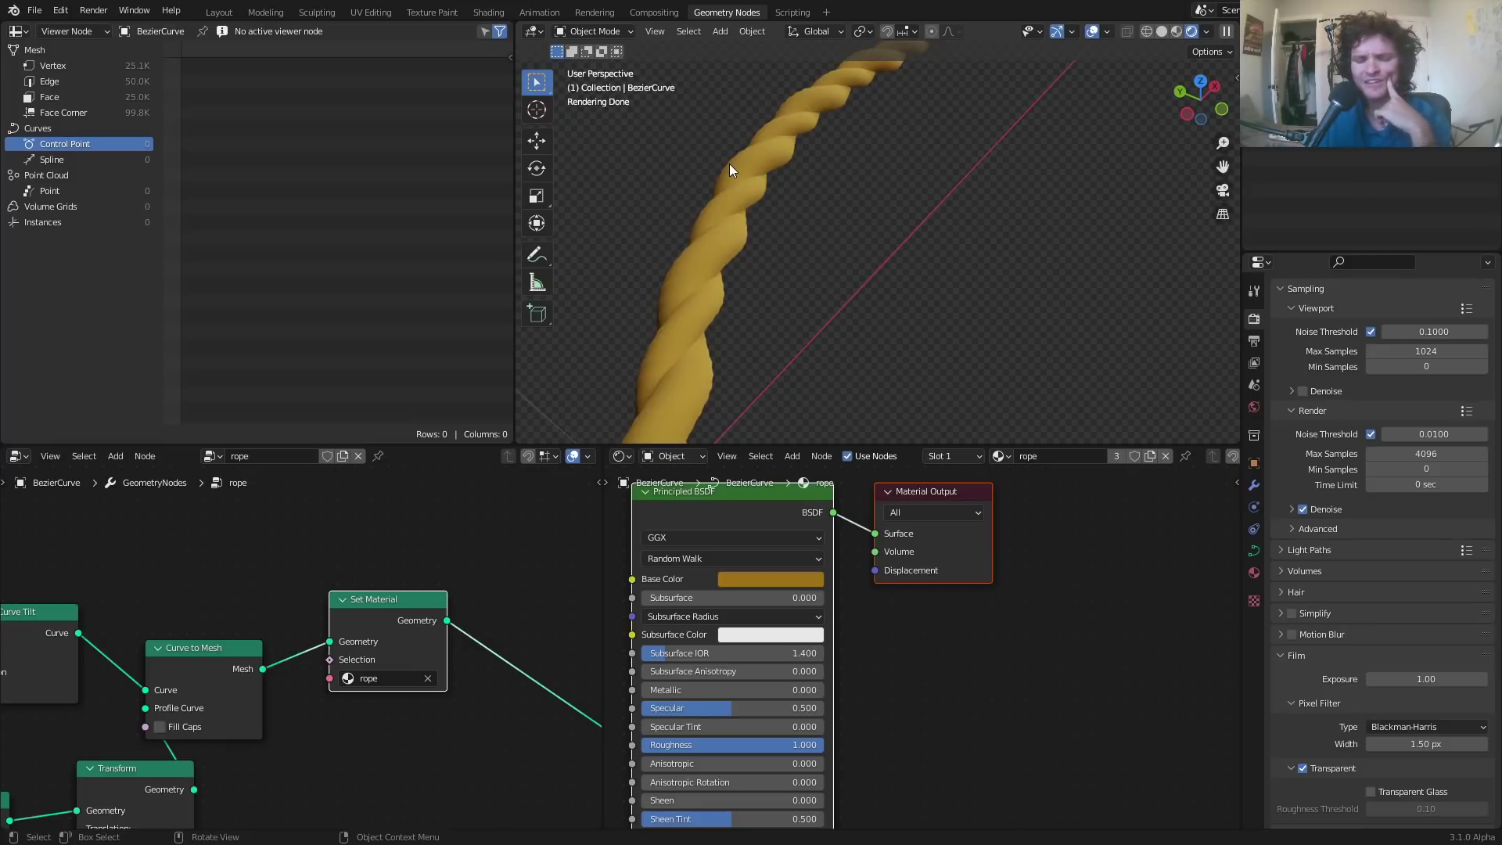
{"action": "middle_click_drag", "start_coordinate": [729, 163], "coordinate": [712, 224]}
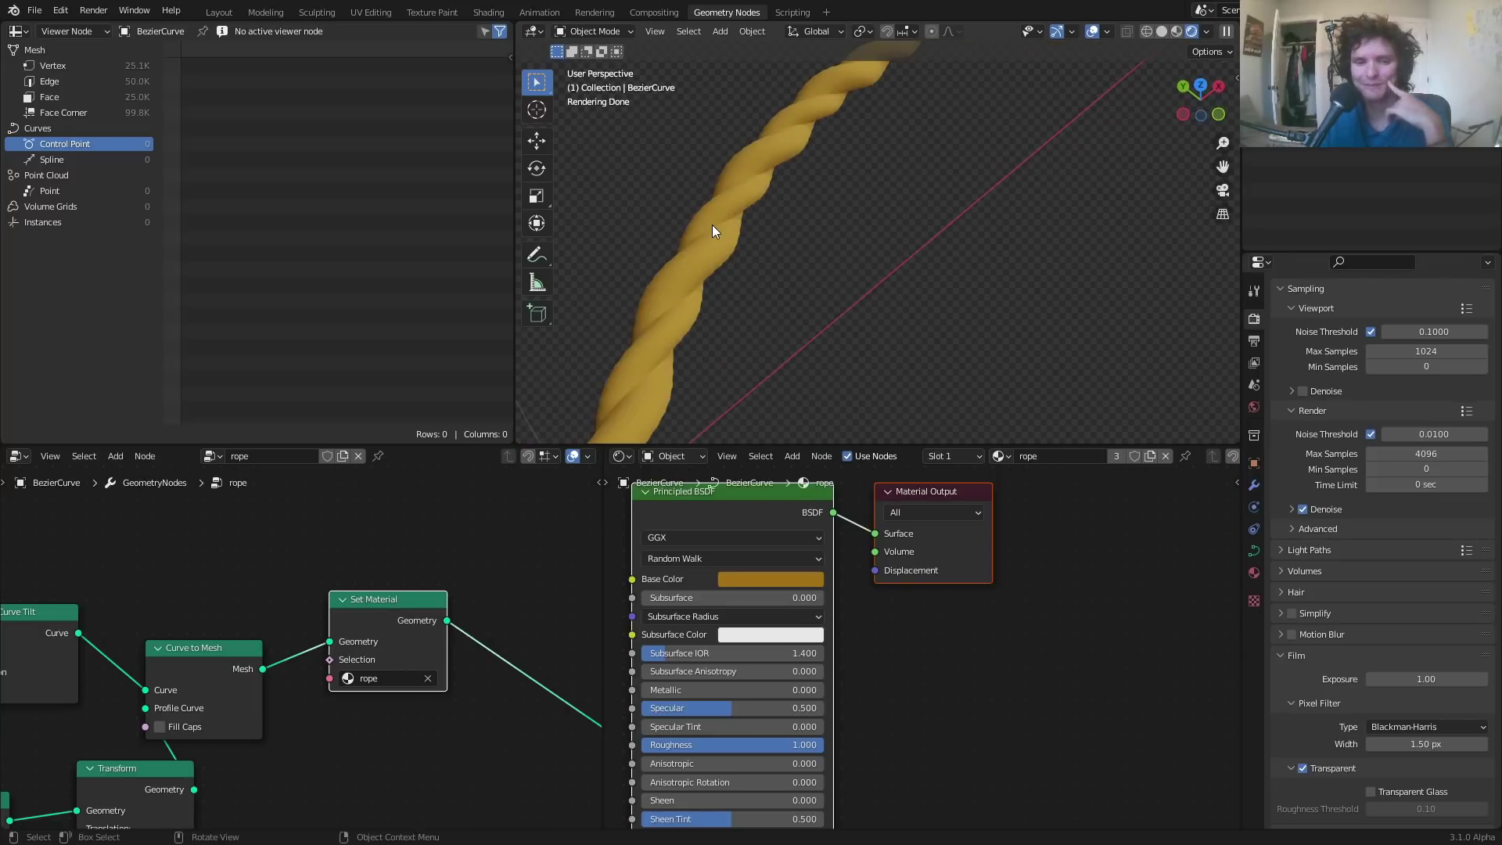
- Add a Wave Texture node to the rope material and preview its Color output on the rope
{"action": "middle_click_drag", "start_coordinate": [665, 621], "coordinate": [901, 590]}
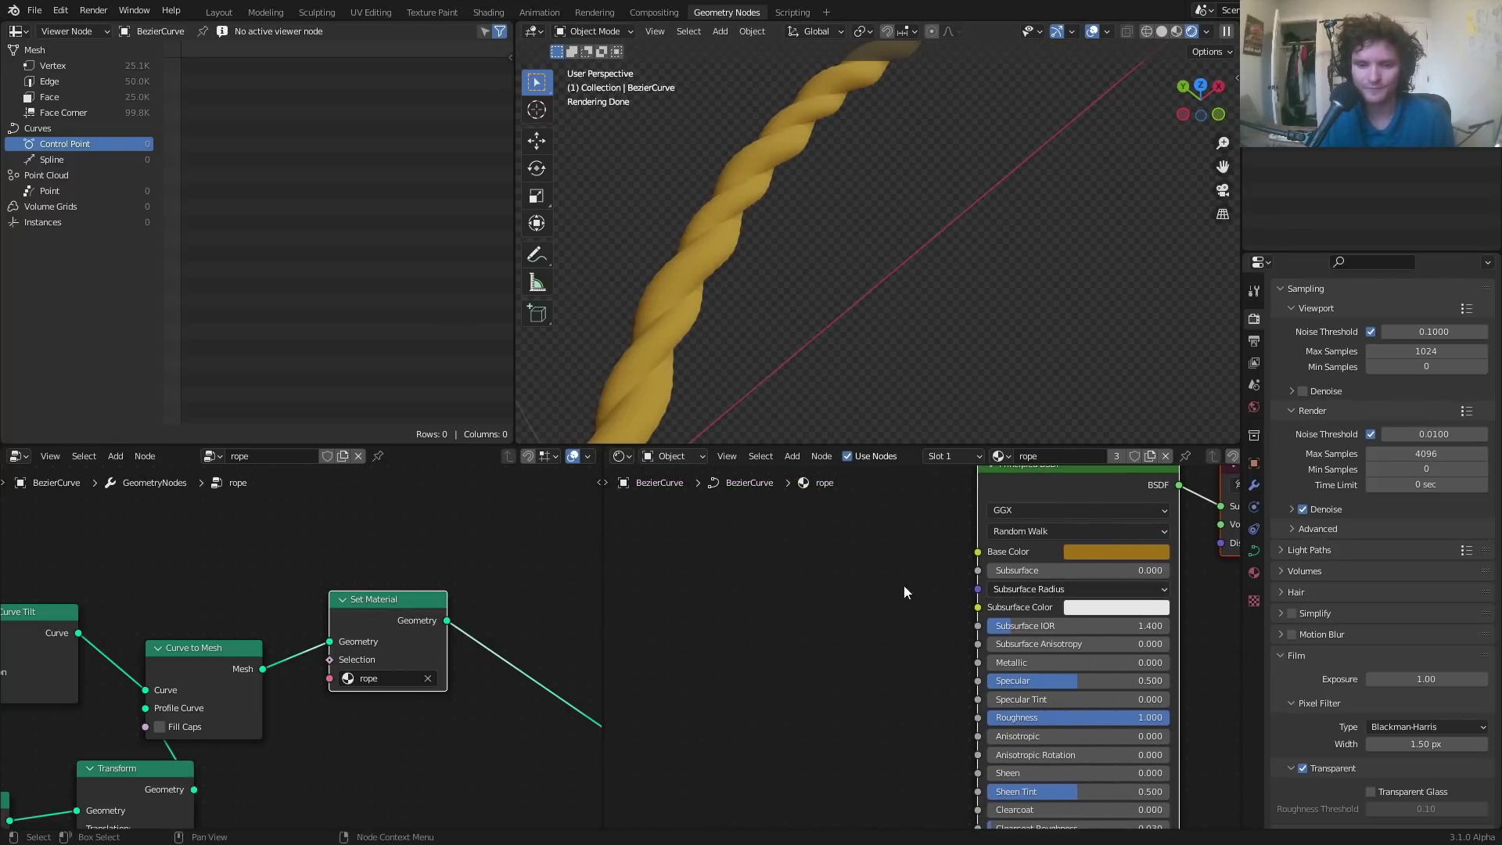
{"action": "key", "text": "shift+a"}
{"action": "left_click", "coordinate": [848, 557]}
{"action": "type", "text": "wave"}
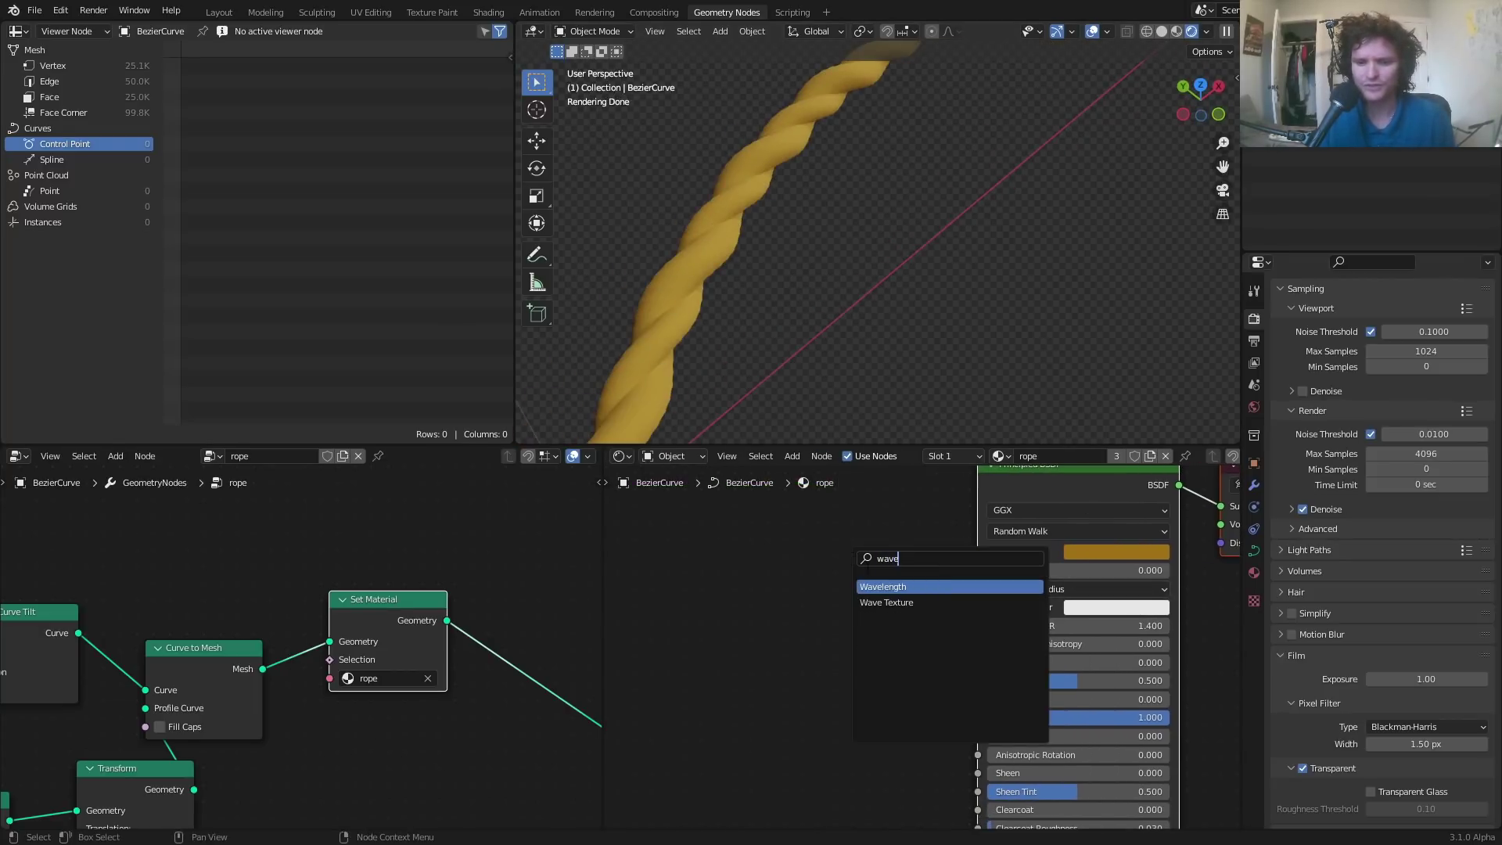
{"action": "left_click", "coordinate": [870, 602]}
{"action": "left_click", "coordinate": [730, 571]}
{"action": "left_click", "coordinate": [731, 570], "text": "ctrl+shift"}
{"action": "scroll", "coordinate": [758, 229], "scroll_direction": "down", "scroll_amount": 4}
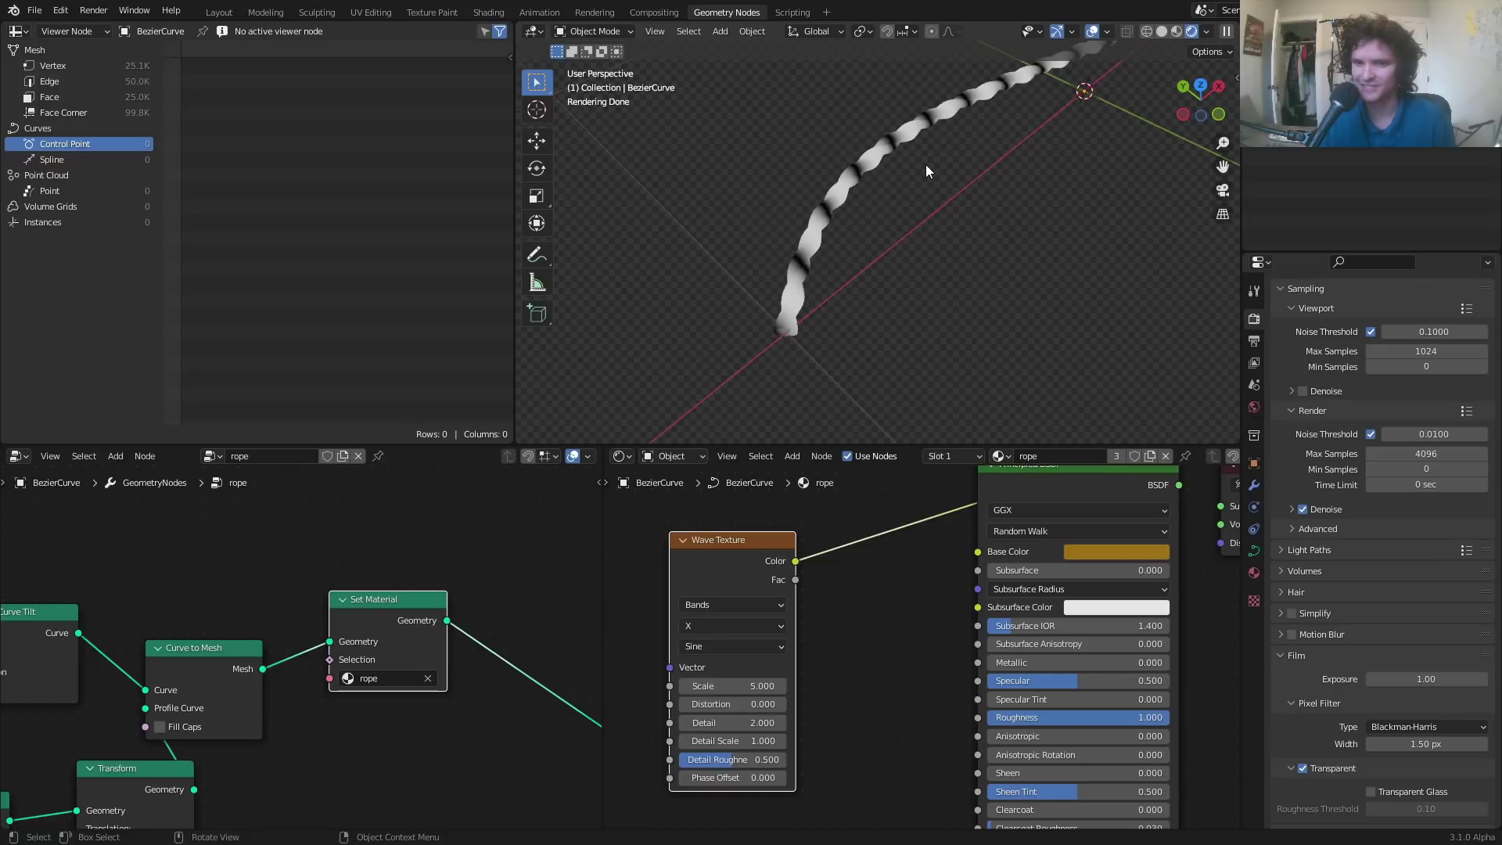
{"action": "scroll", "coordinate": [973, 139], "scroll_direction": "down", "scroll_amount": 3}
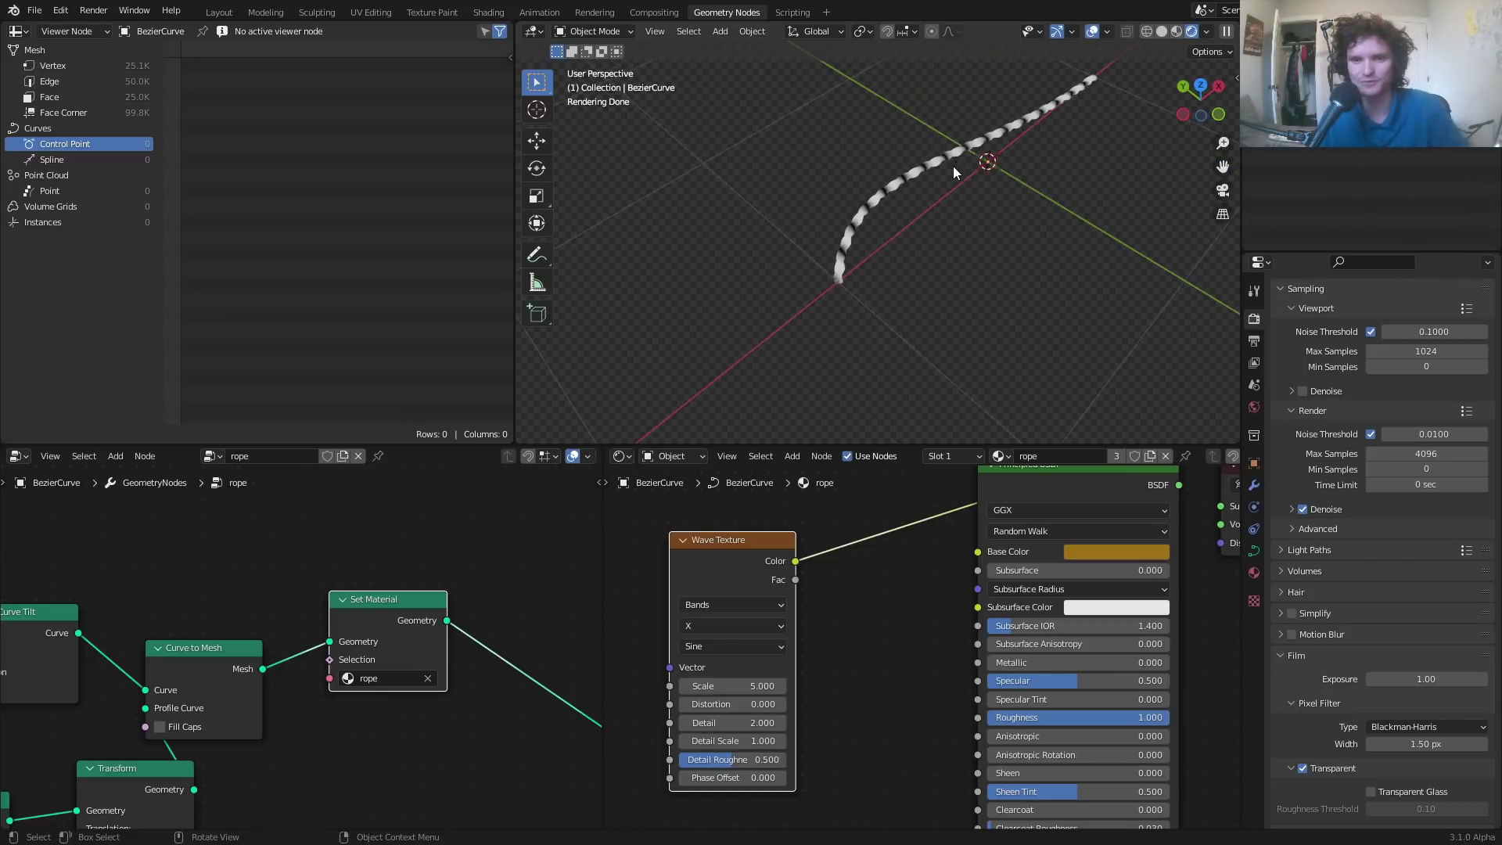
{"action": "scroll", "coordinate": [954, 158], "scroll_direction": "up", "scroll_amount": 5}
{"action": "middle_click_drag", "start_coordinate": [957, 139], "coordinate": [732, 301], "text": "shift"}
{"action": "scroll", "coordinate": [928, 194], "scroll_direction": "up", "scroll_amount": 3}
{"action": "middle_click_drag", "start_coordinate": [929, 193], "coordinate": [854, 211]}
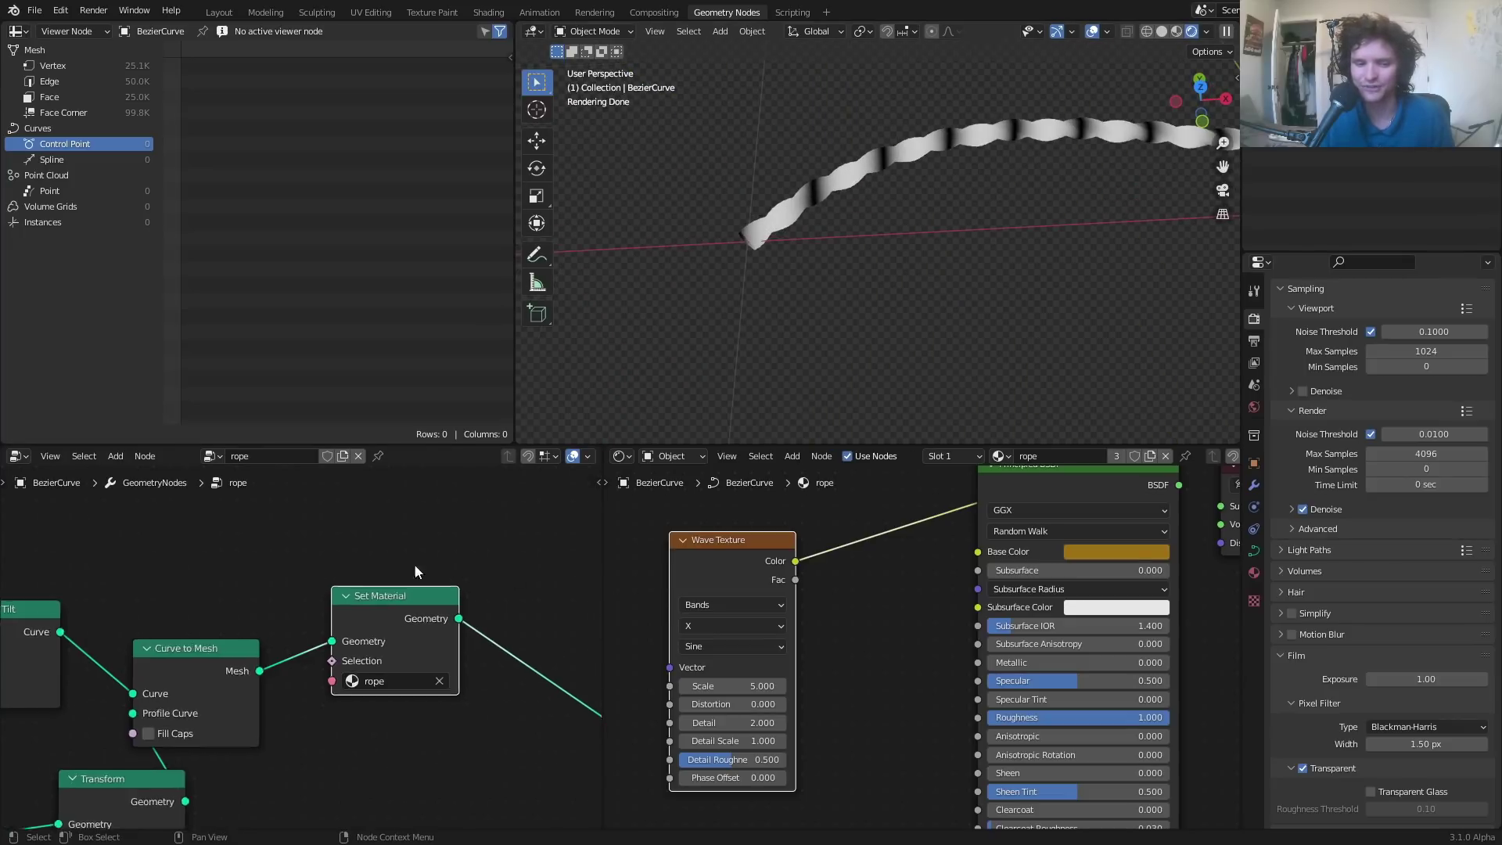
- Add a Curve Parameter node and connect its Factor to the Value of the Capture Attribute node after the profile's Transform
{"action": "scroll", "coordinate": [416, 572], "scroll_direction": "down", "scroll_amount": 5}
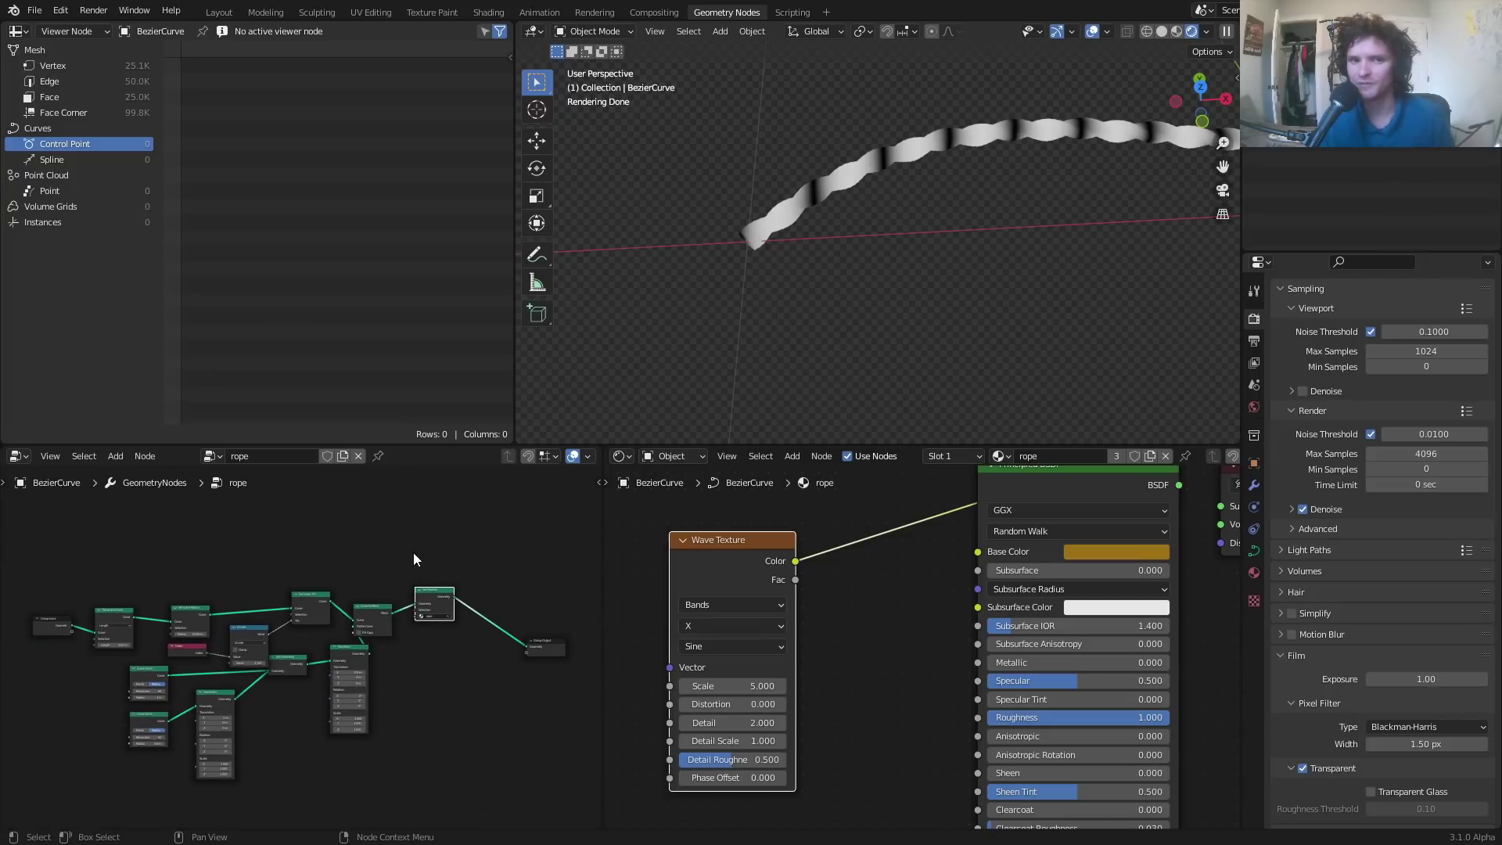
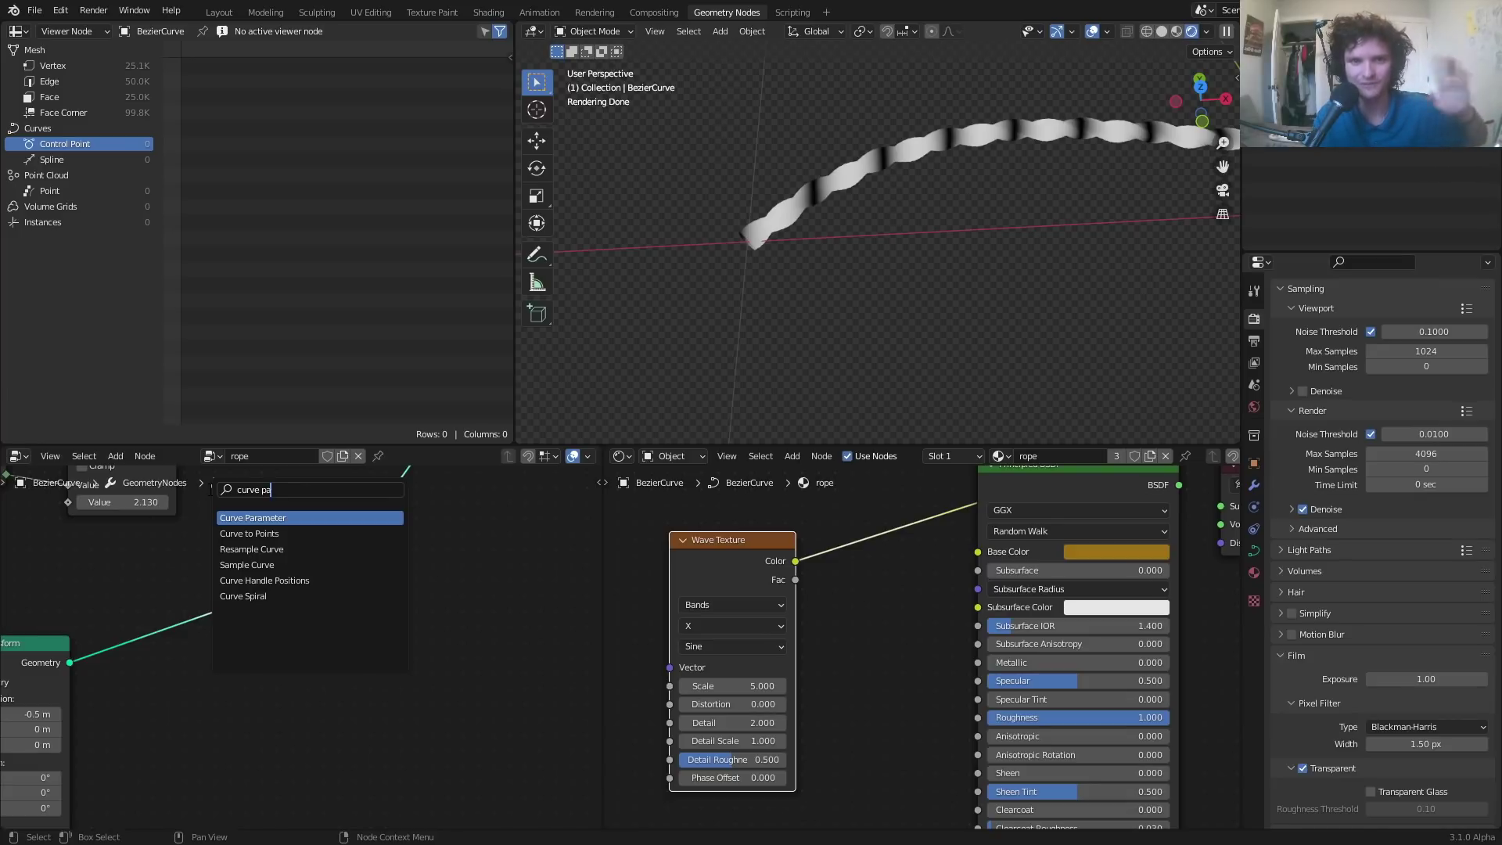
{"action": "key", "text": "Return"}
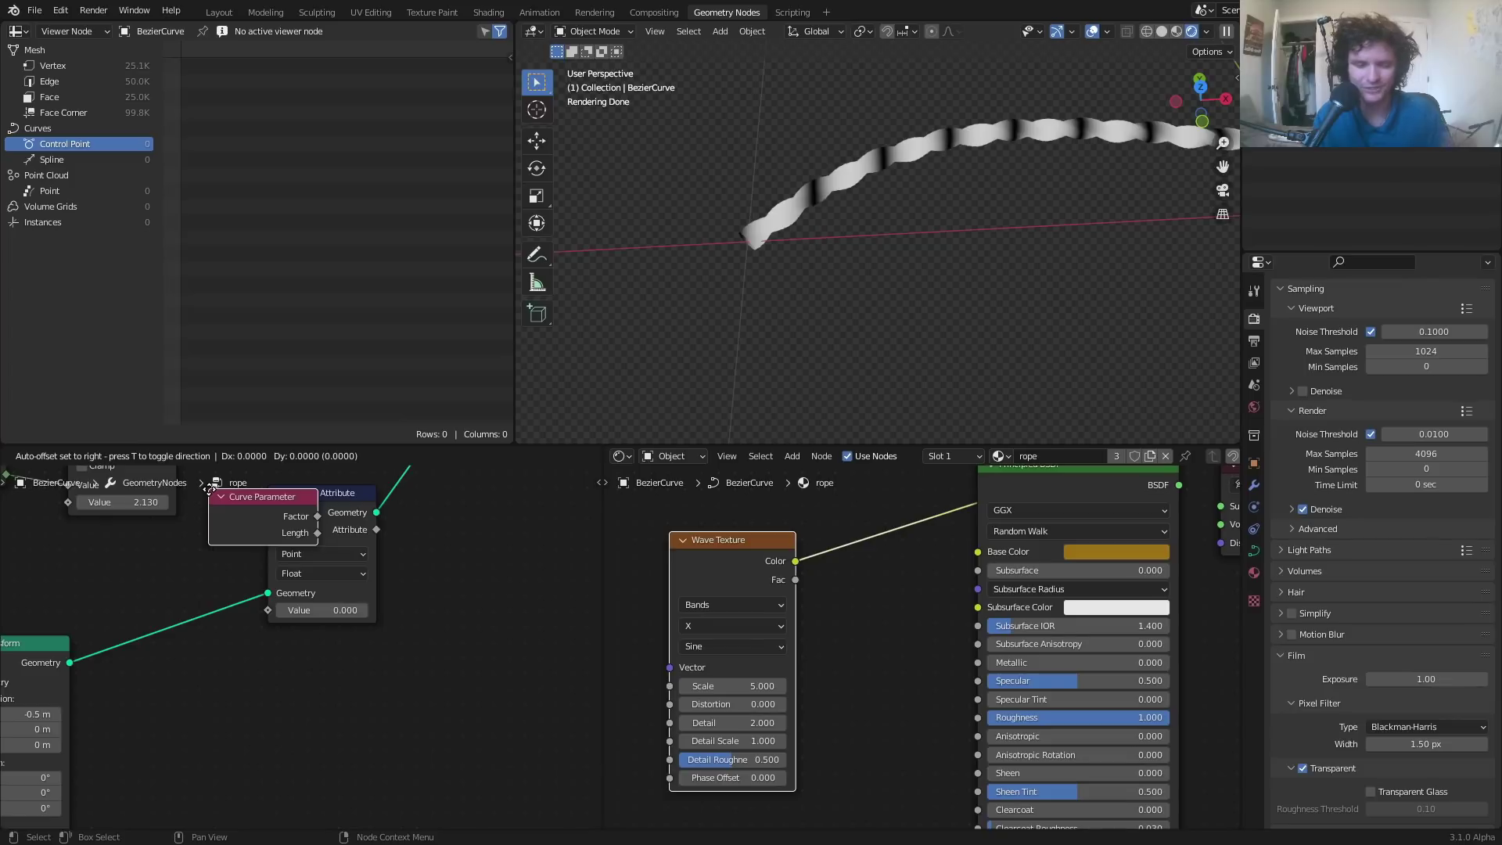
{"action": "left_click", "coordinate": [237, 704]}
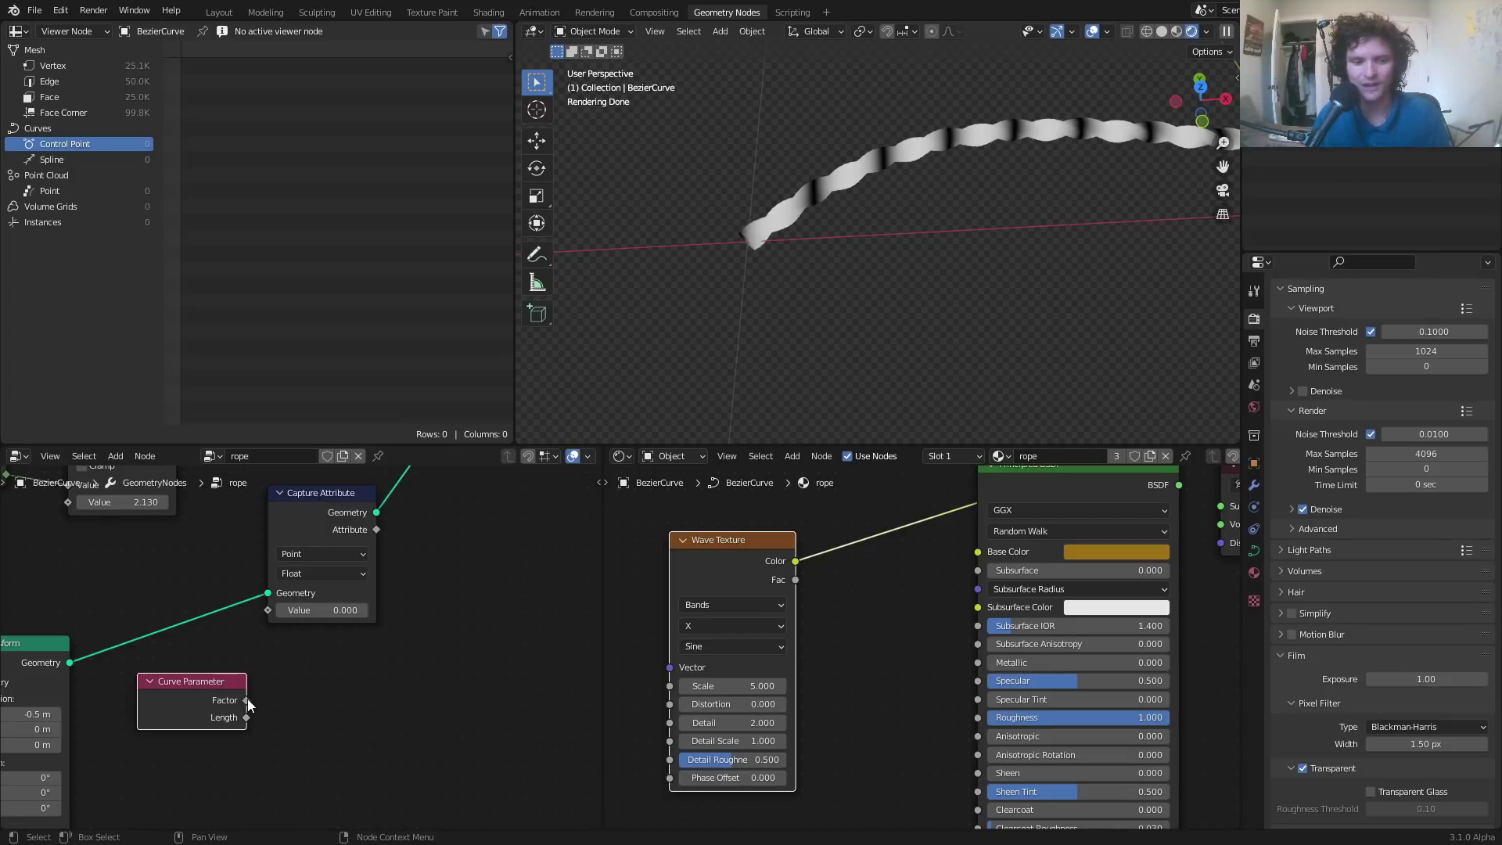
{"action": "left_click_drag", "start_coordinate": [246, 701], "coordinate": [267, 611]}
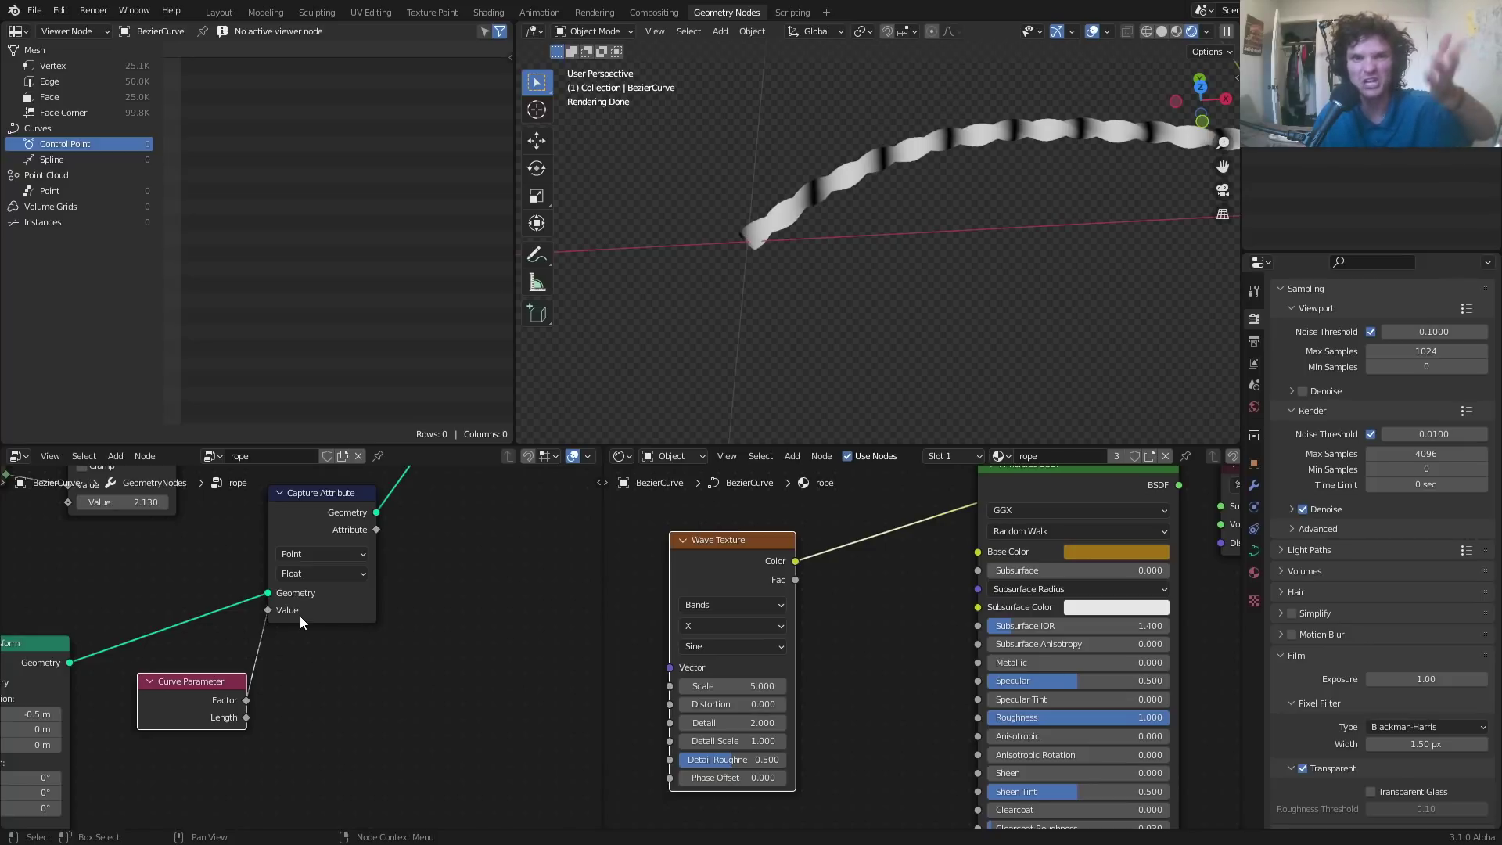
- Connect the captured Attribute to a new Group Output socket and name the modifier's output attribute coord
{"action": "scroll", "coordinate": [187, 649], "scroll_direction": "down", "scroll_amount": 3}
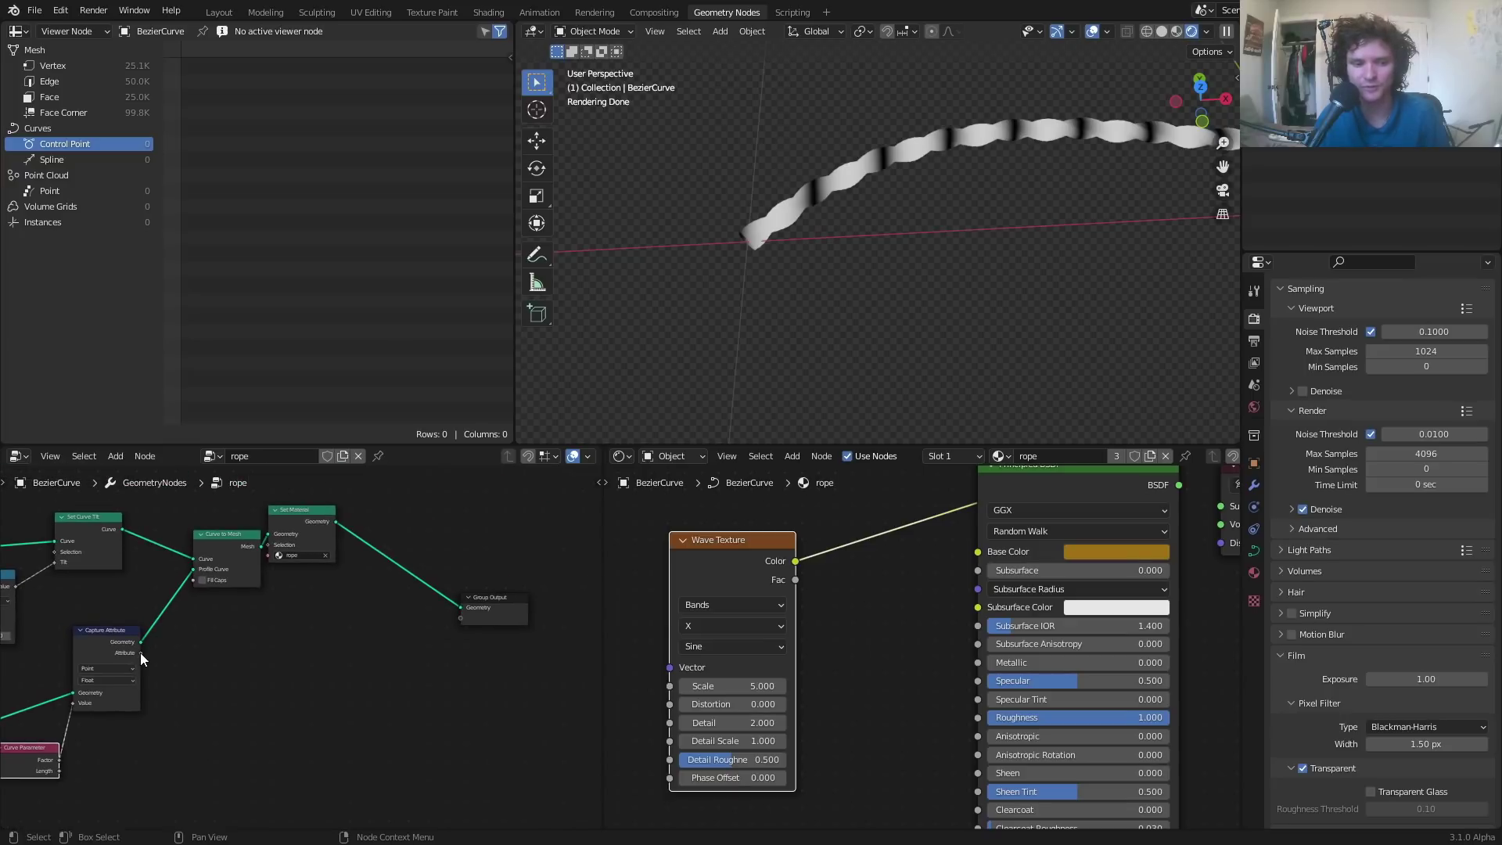
{"action": "left_click_drag", "start_coordinate": [140, 652], "coordinate": [463, 624]}
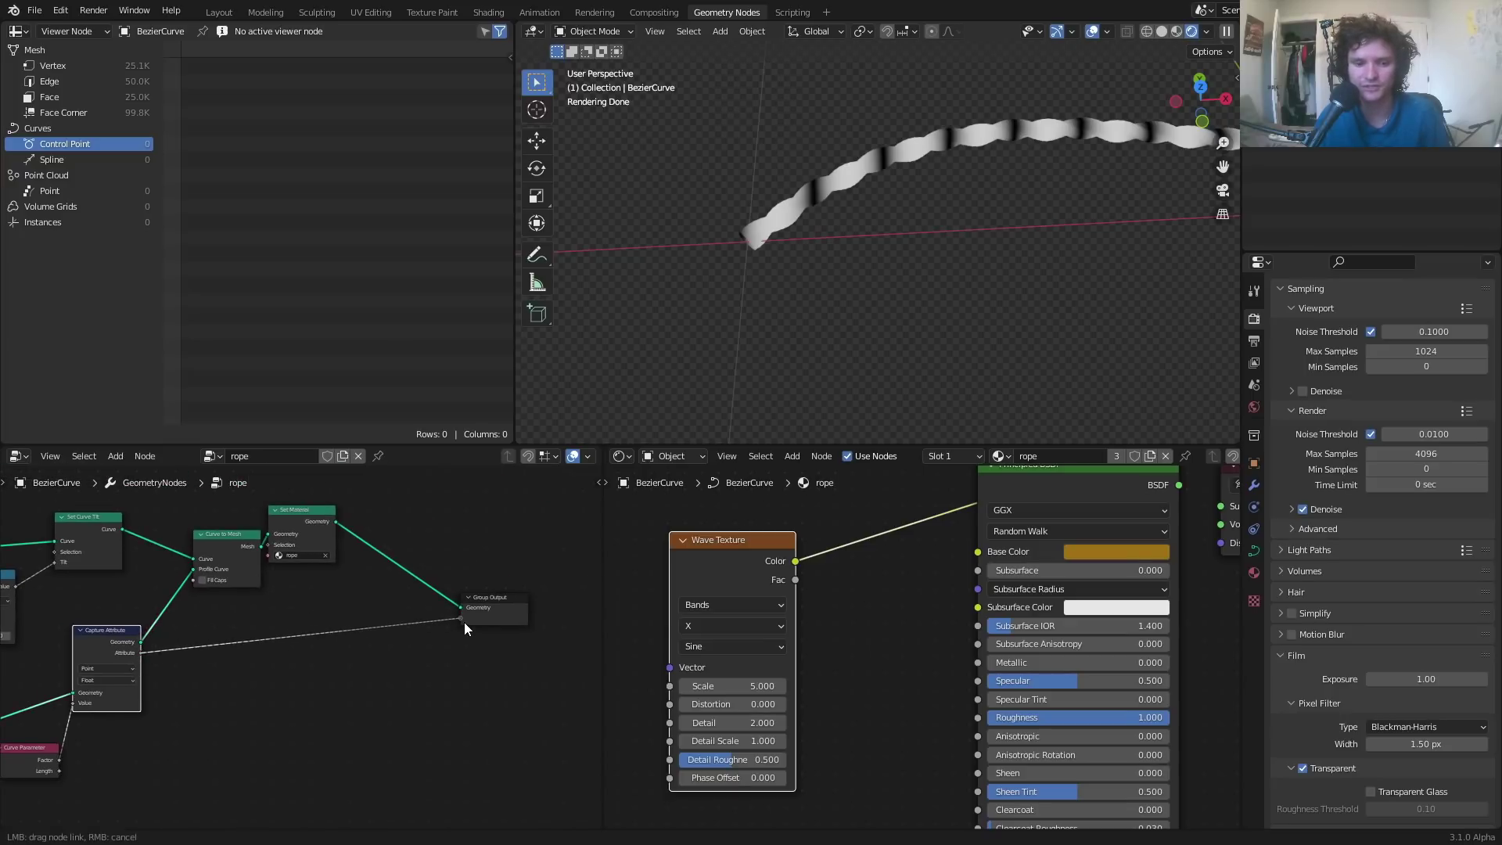
{"action": "left_click", "coordinate": [487, 599]}
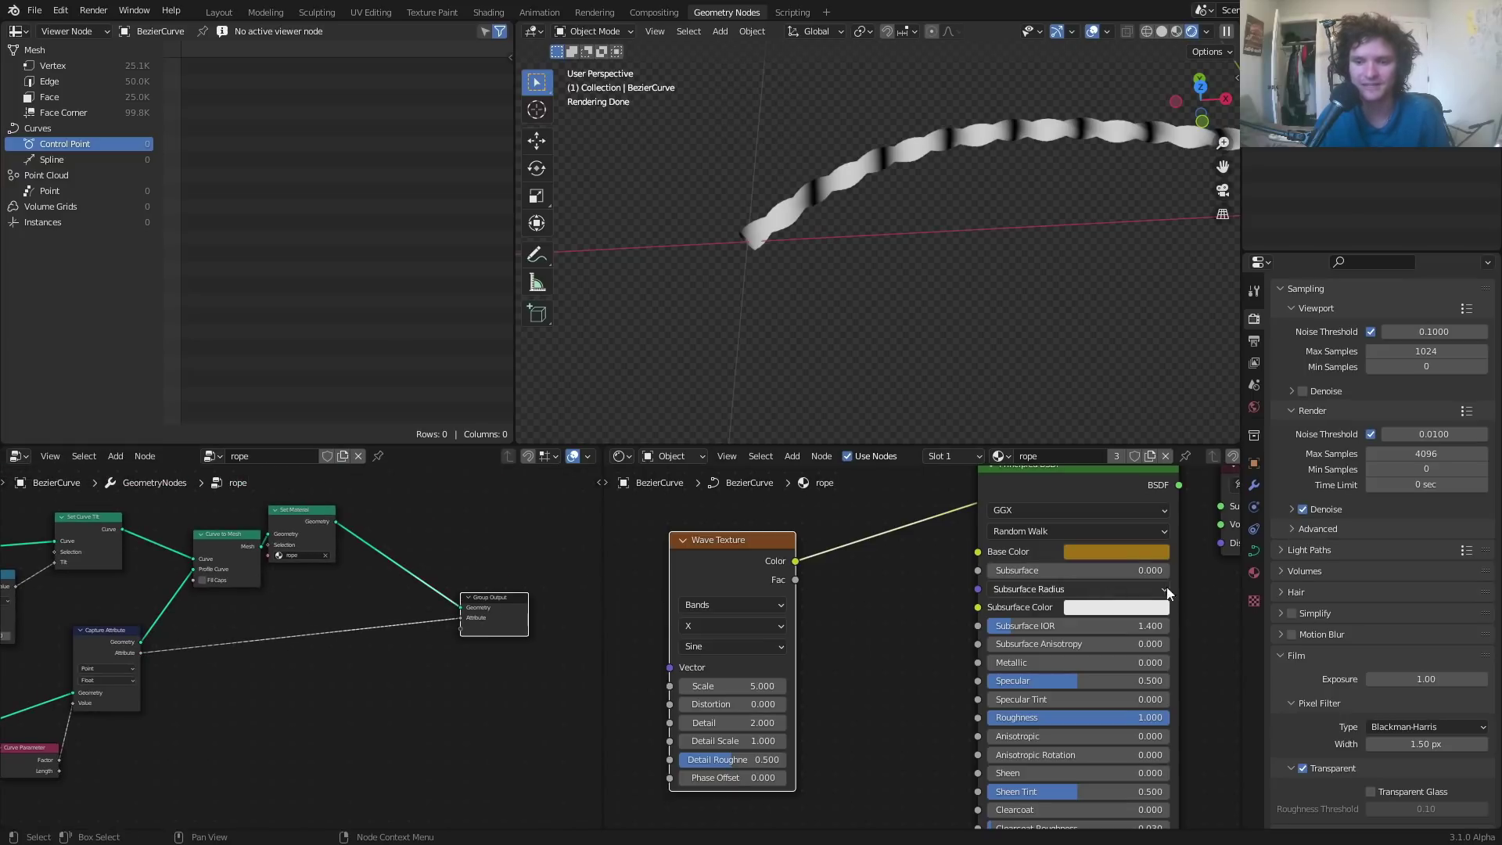
{"action": "left_click", "coordinate": [1256, 486]}
{"action": "left_click", "coordinate": [1392, 413]}
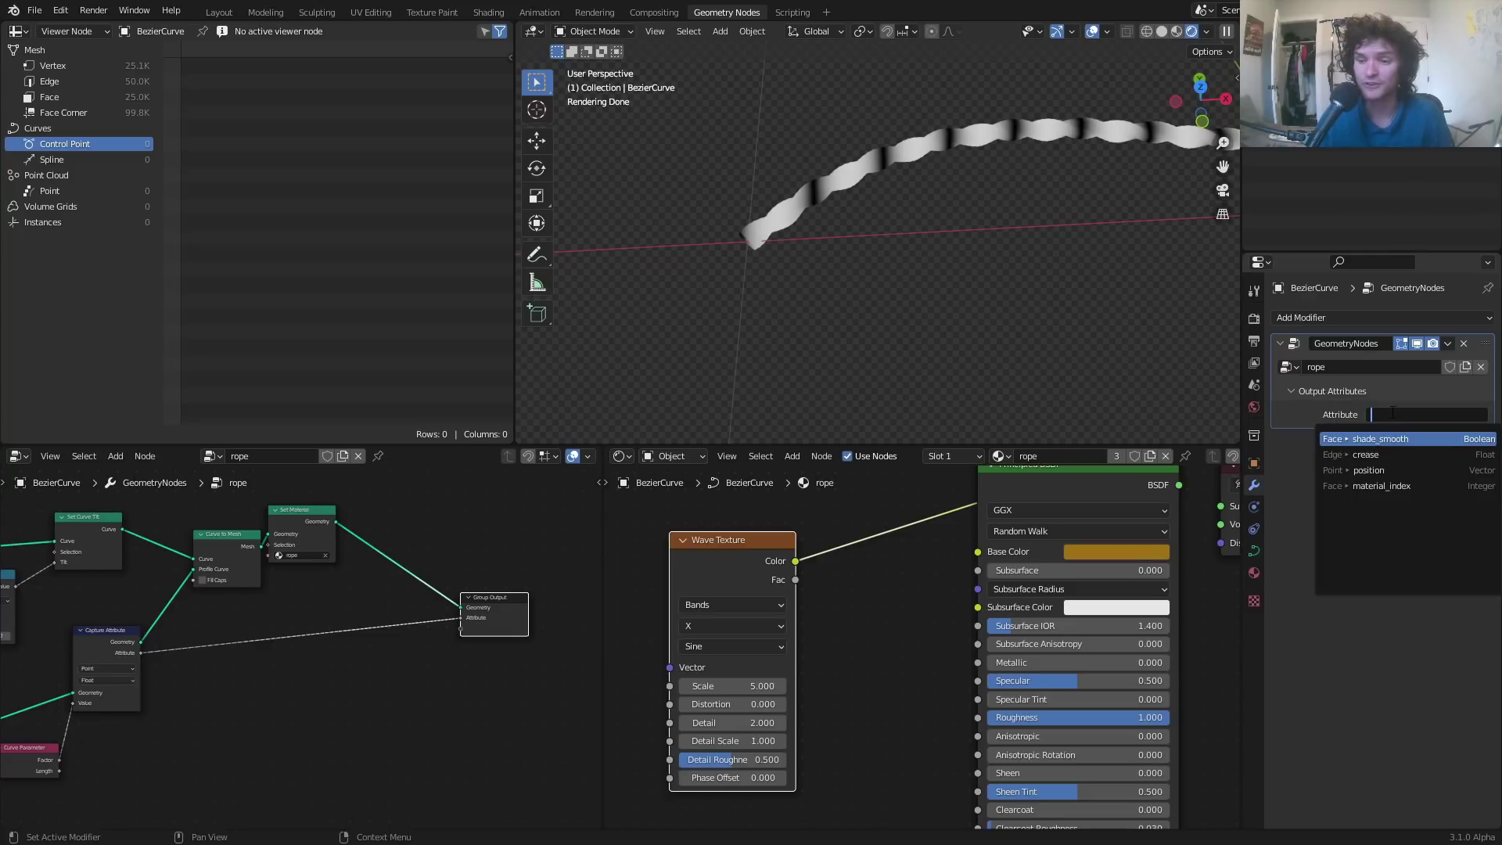
{"action": "type", "text": "coord"}
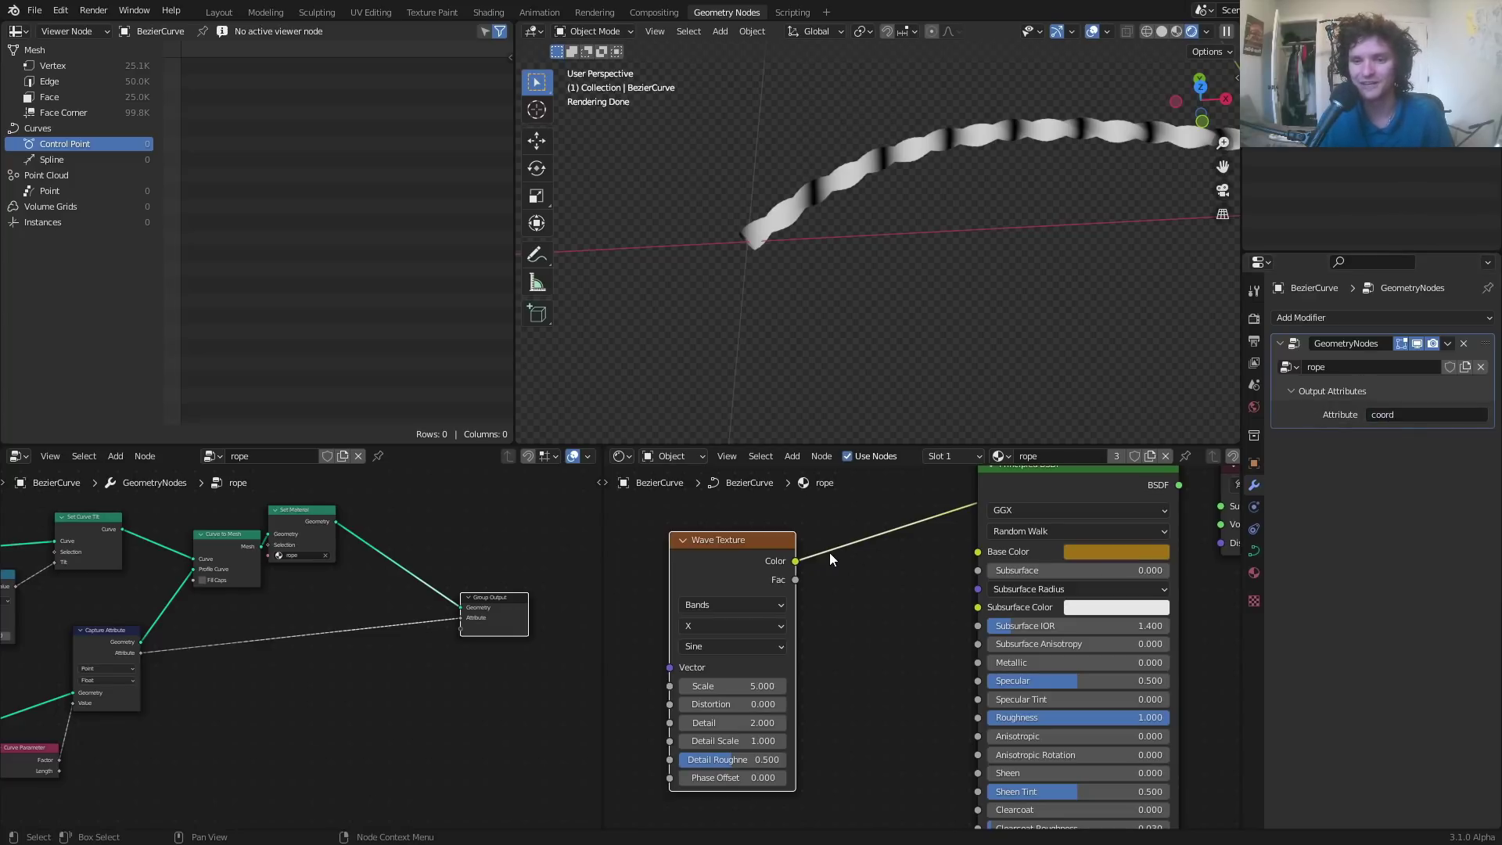
- Add an Attribute node next to the Wave Texture in the rope material
{"action": "middle_click_drag", "start_coordinate": [826, 189], "coordinate": [889, 171]}
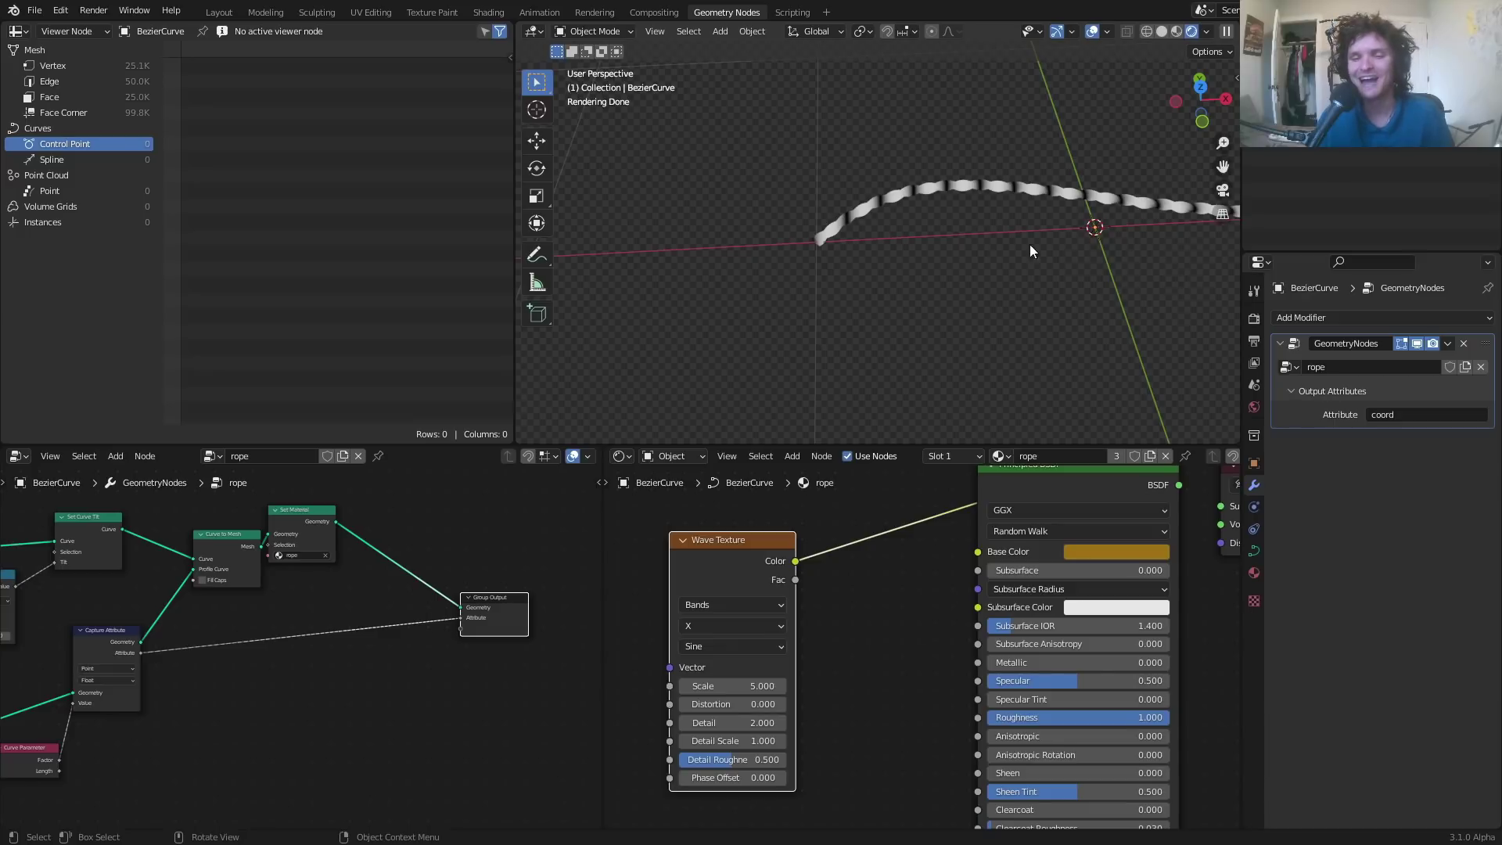
{"action": "middle_click_drag", "start_coordinate": [723, 570], "coordinate": [993, 573]}
{"action": "key", "text": "shift+a"}
{"action": "left_click", "coordinate": [867, 548]}
{"action": "type", "text": "att"}
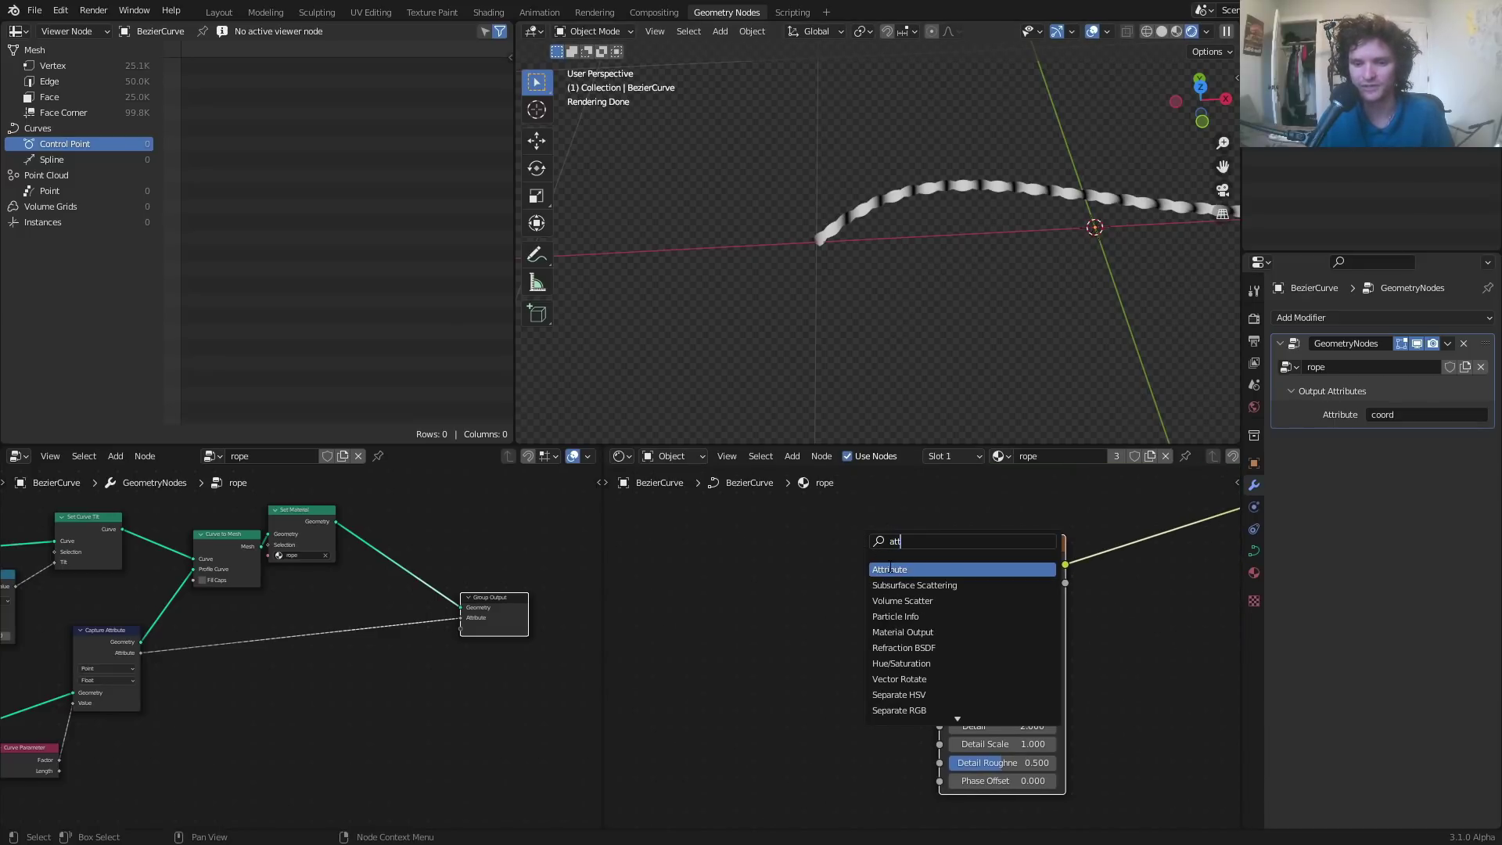
{"action": "key", "text": "Return"}
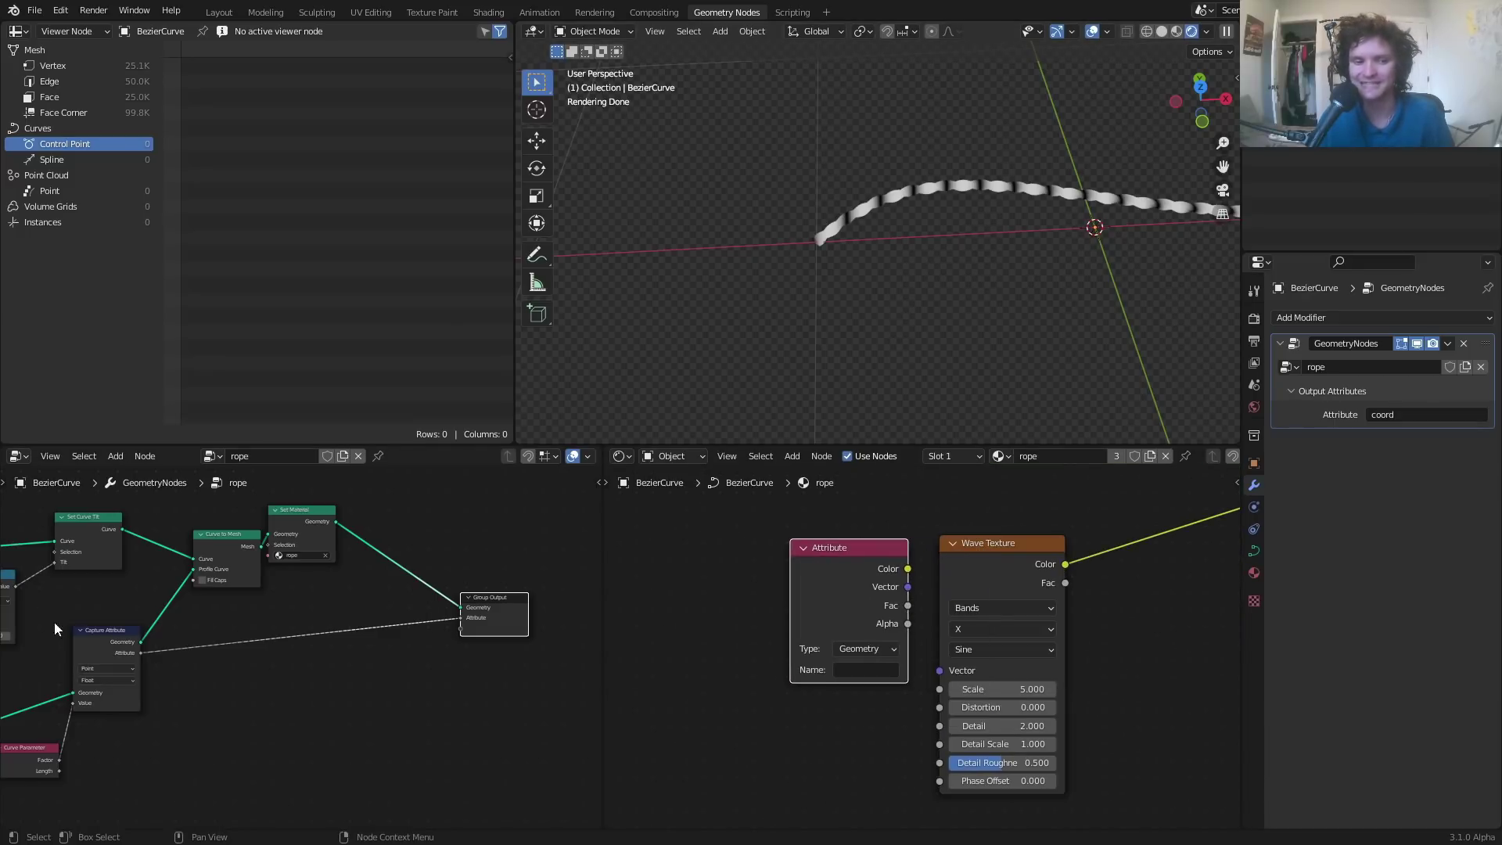
- Move the Attribute node farther from the Wave Texture and set its attribute name to coord
{"action": "scroll", "coordinate": [280, 644], "scroll_direction": "up", "scroll_amount": 3}
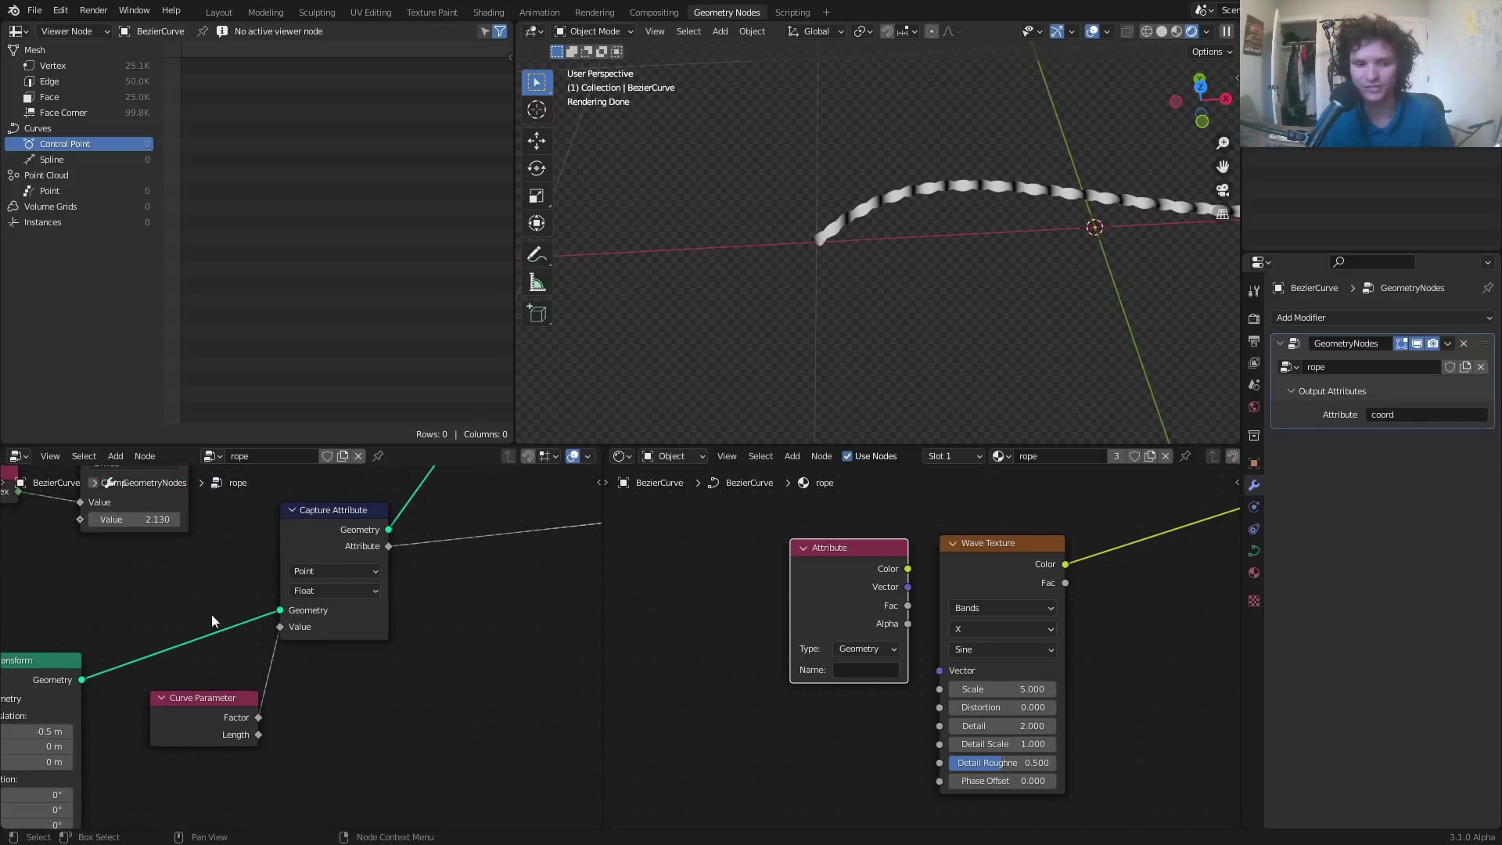
{"action": "scroll", "coordinate": [212, 621], "scroll_direction": "down", "scroll_amount": 4}
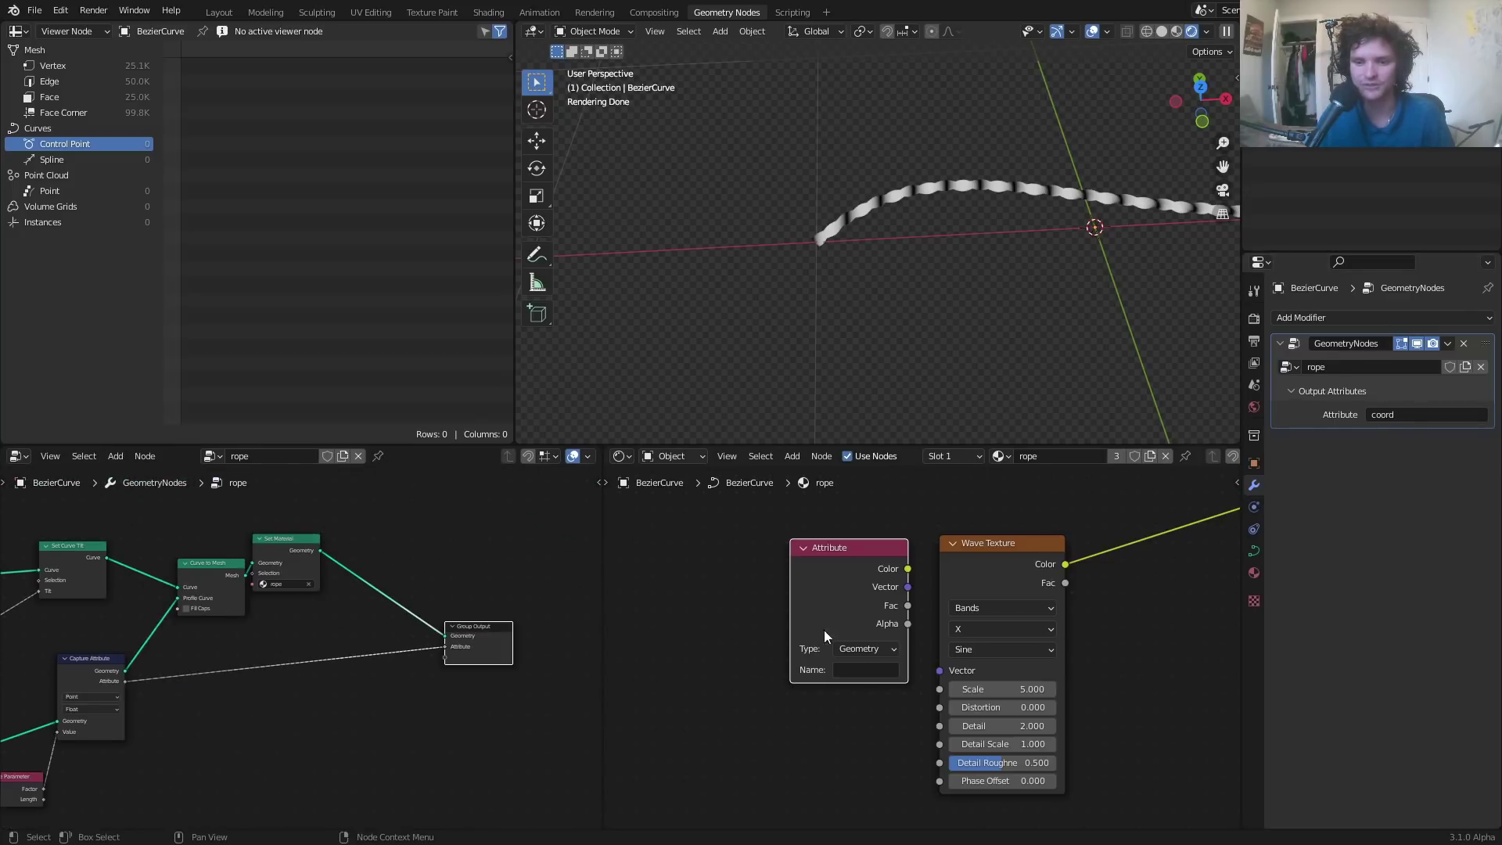
{"action": "left_click_drag", "start_coordinate": [899, 635], "coordinate": [794, 637]}
{"action": "left_click", "coordinate": [759, 671]}
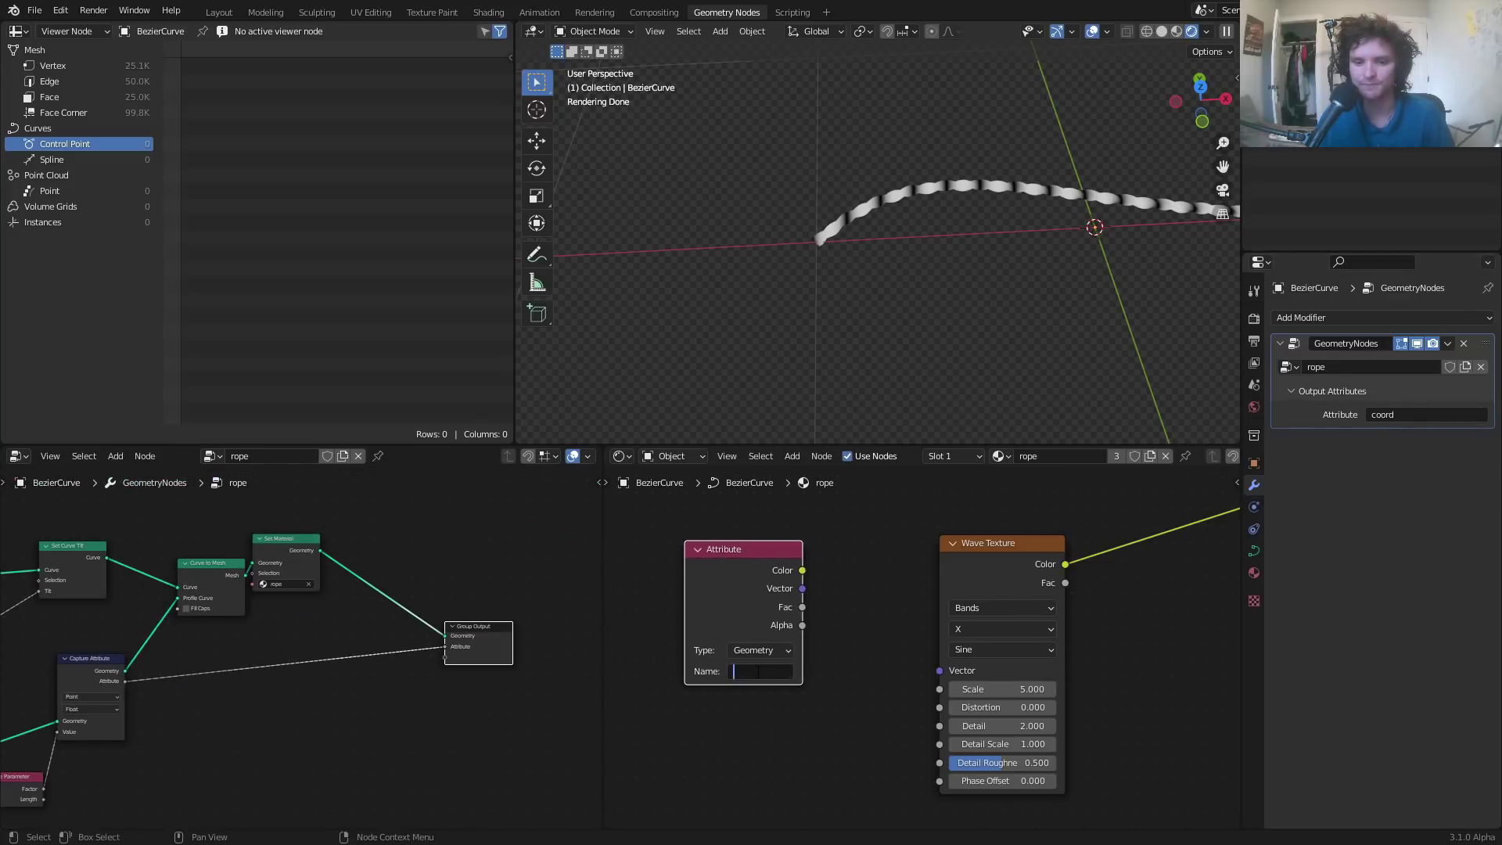
{"action": "type", "text": "coords"}
{"action": "key", "text": "BackSpace"}
{"action": "key", "text": "Return"}
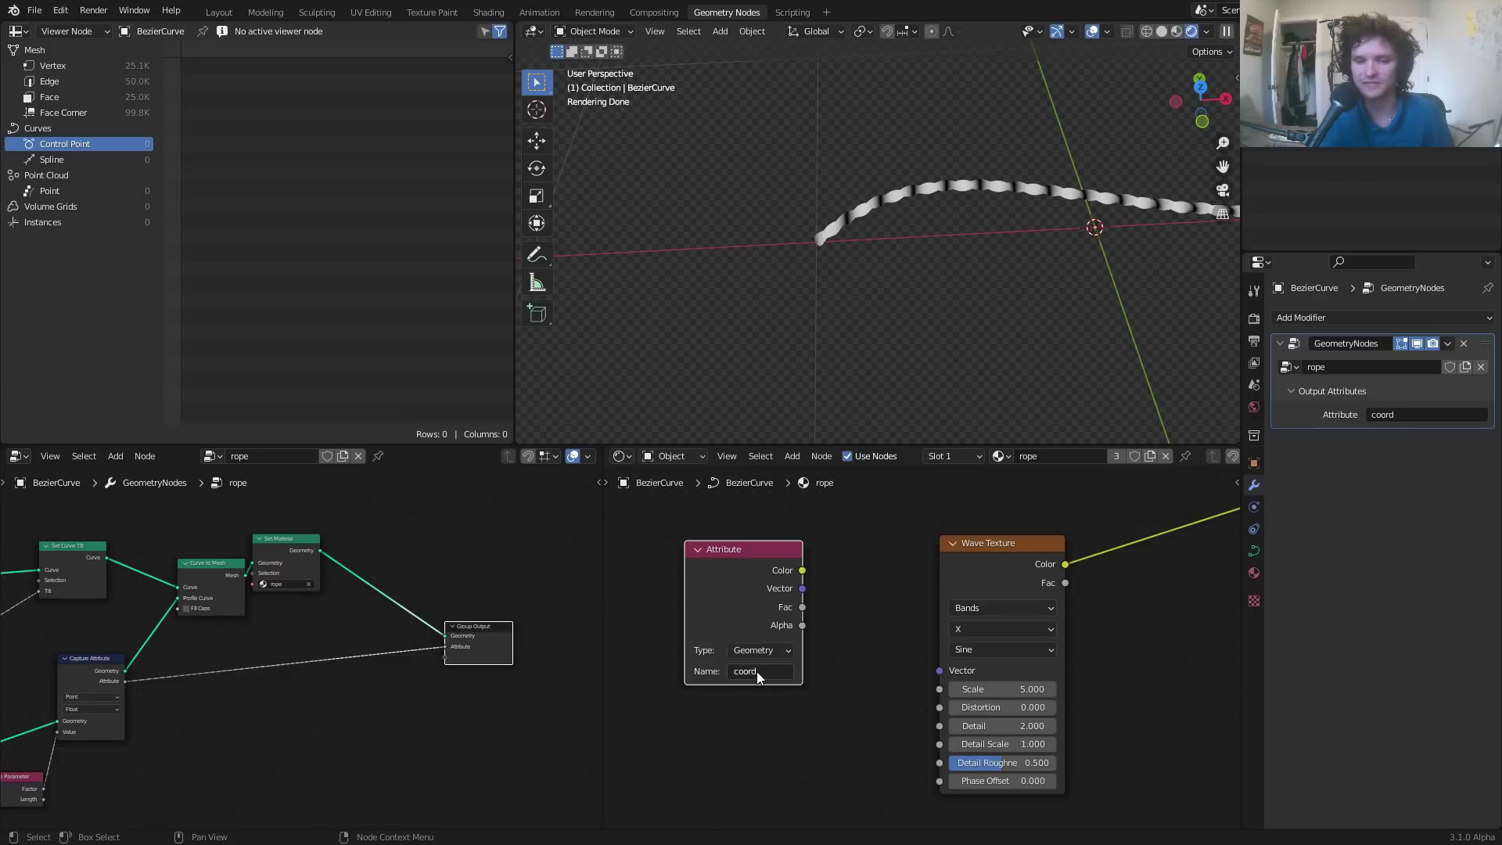
- Preview the Attribute node's Fac output on the rope and examine the gradient around the strands
{"action": "scroll", "coordinate": [598, 724], "scroll_direction": "up", "scroll_amount": 1}
{"action": "scroll", "coordinate": [732, 636], "scroll_direction": "up", "scroll_amount": 3}
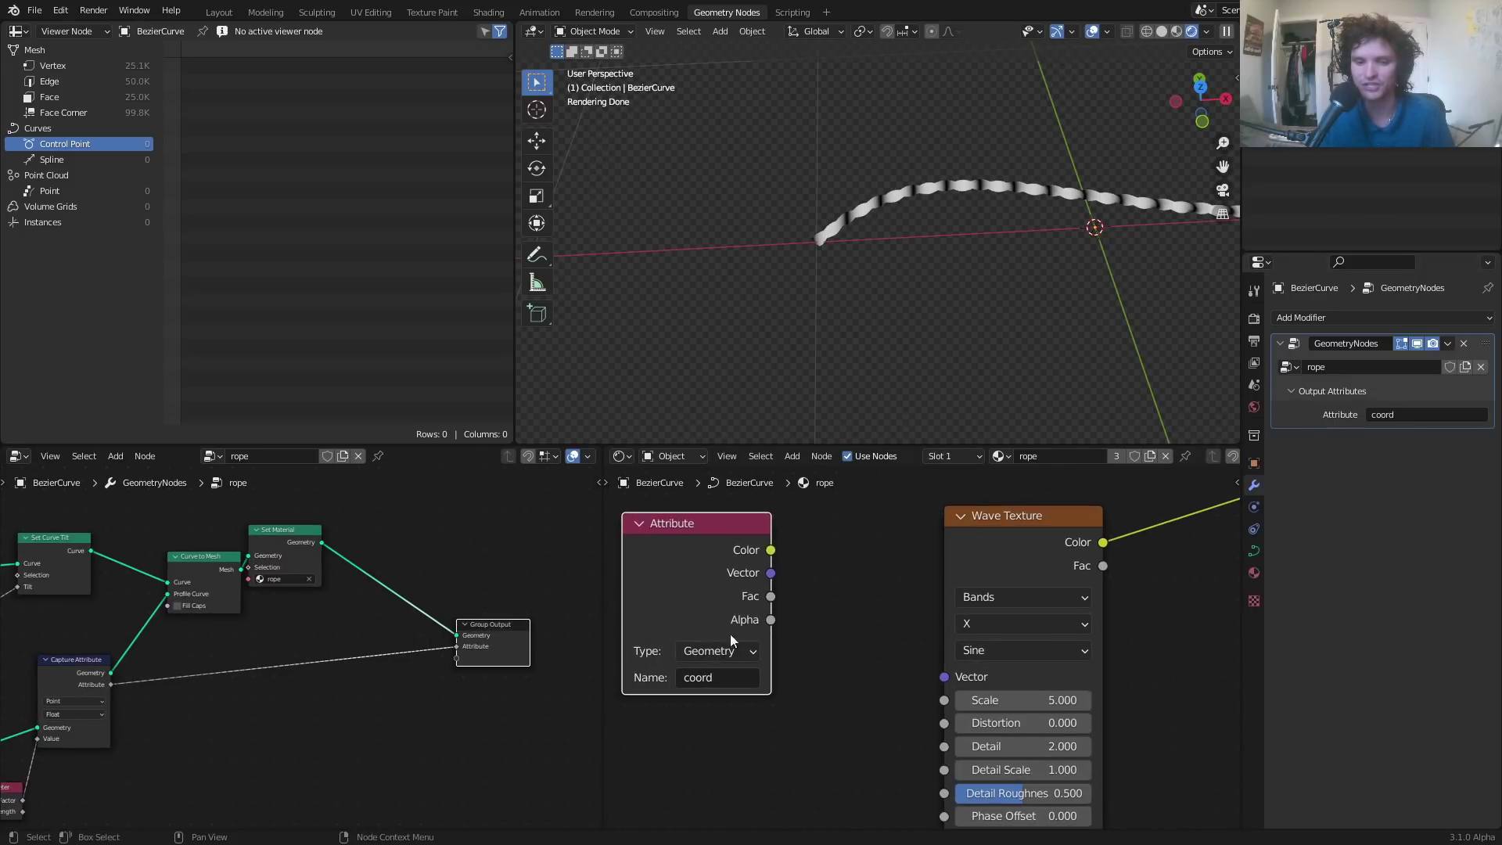
{"action": "left_click", "coordinate": [742, 540], "text": "ctrl+shift"}
{"action": "left_click", "coordinate": [736, 552], "text": "ctrl+shift"}
{"action": "left_click", "coordinate": [735, 551], "text": "ctrl+shift"}
{"action": "scroll", "coordinate": [853, 199], "scroll_direction": "up", "scroll_amount": 4}
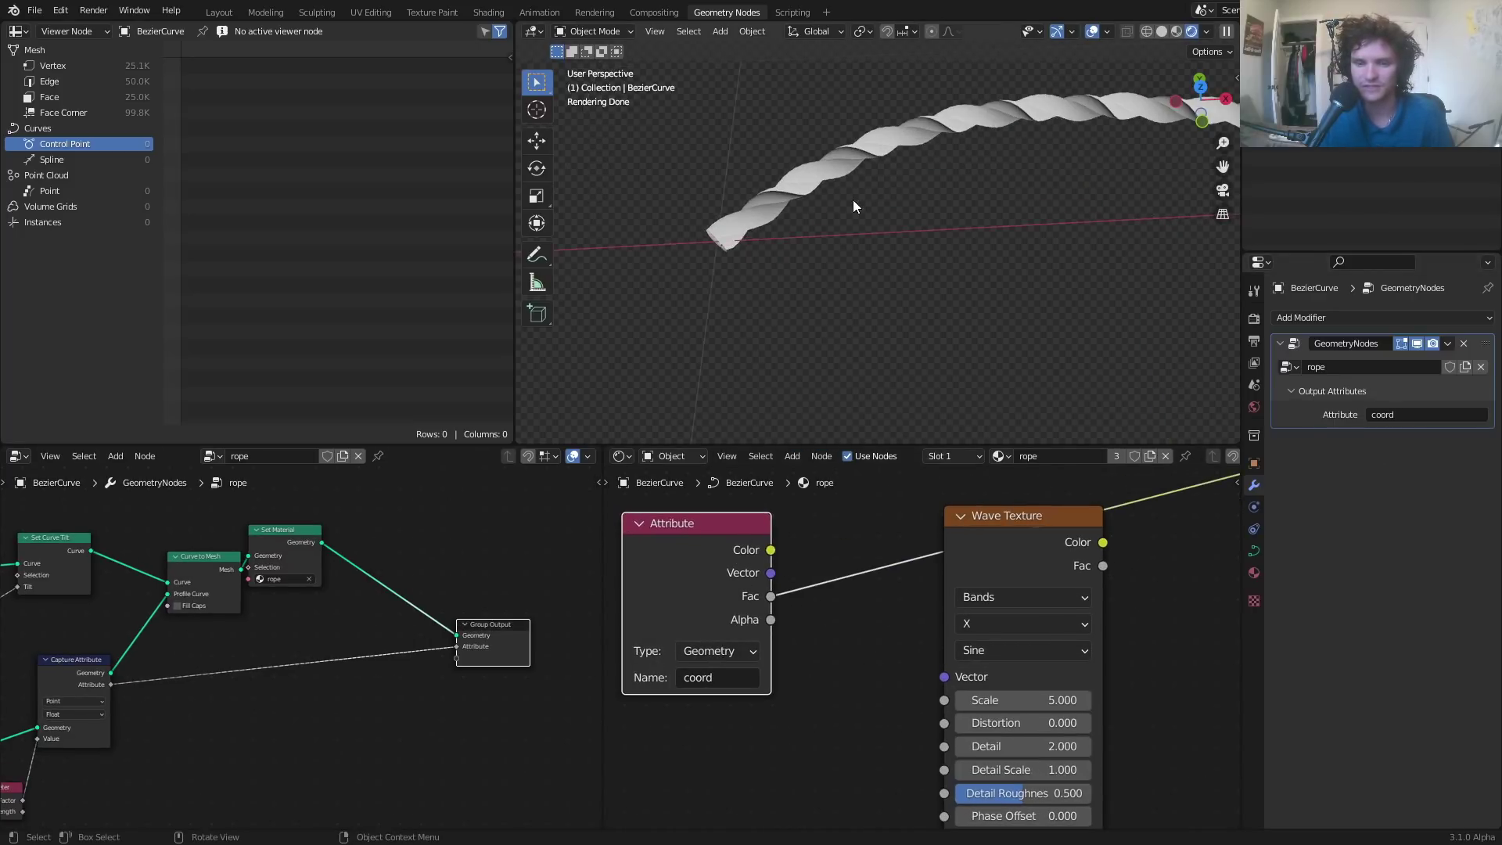
{"action": "middle_click_drag", "start_coordinate": [799, 231], "coordinate": [846, 167]}
{"action": "scroll", "coordinate": [825, 237], "scroll_direction": "up", "scroll_amount": 4}
{"action": "scroll", "coordinate": [844, 191], "scroll_direction": "down", "scroll_amount": 4}
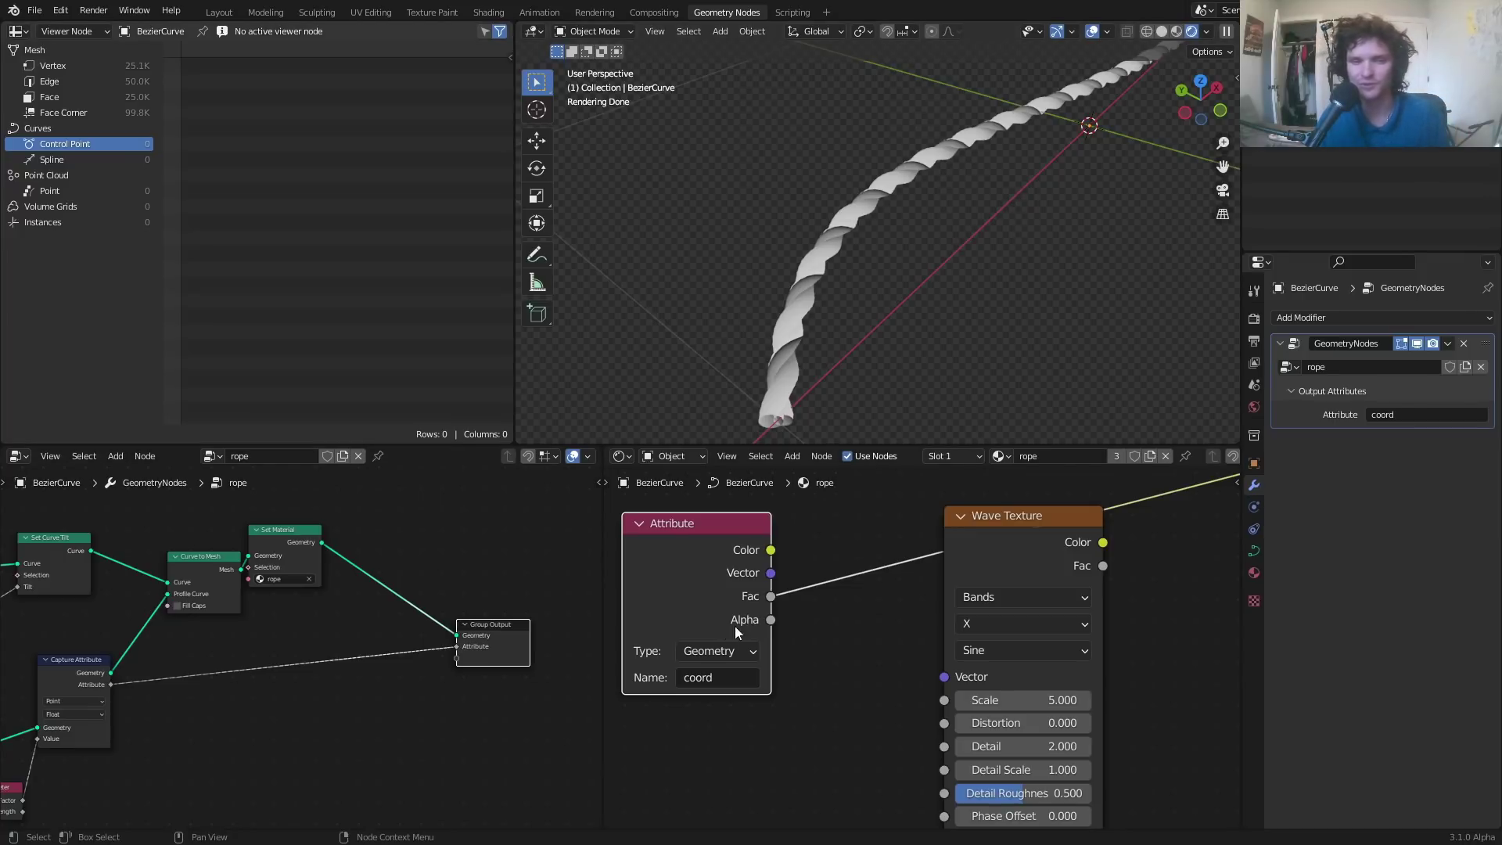
- Connect the Attribute node's Fac to the Wave Texture's Vector and preview the resulting stripes on the rope
{"action": "left_click_drag", "start_coordinate": [771, 596], "coordinate": [945, 677]}
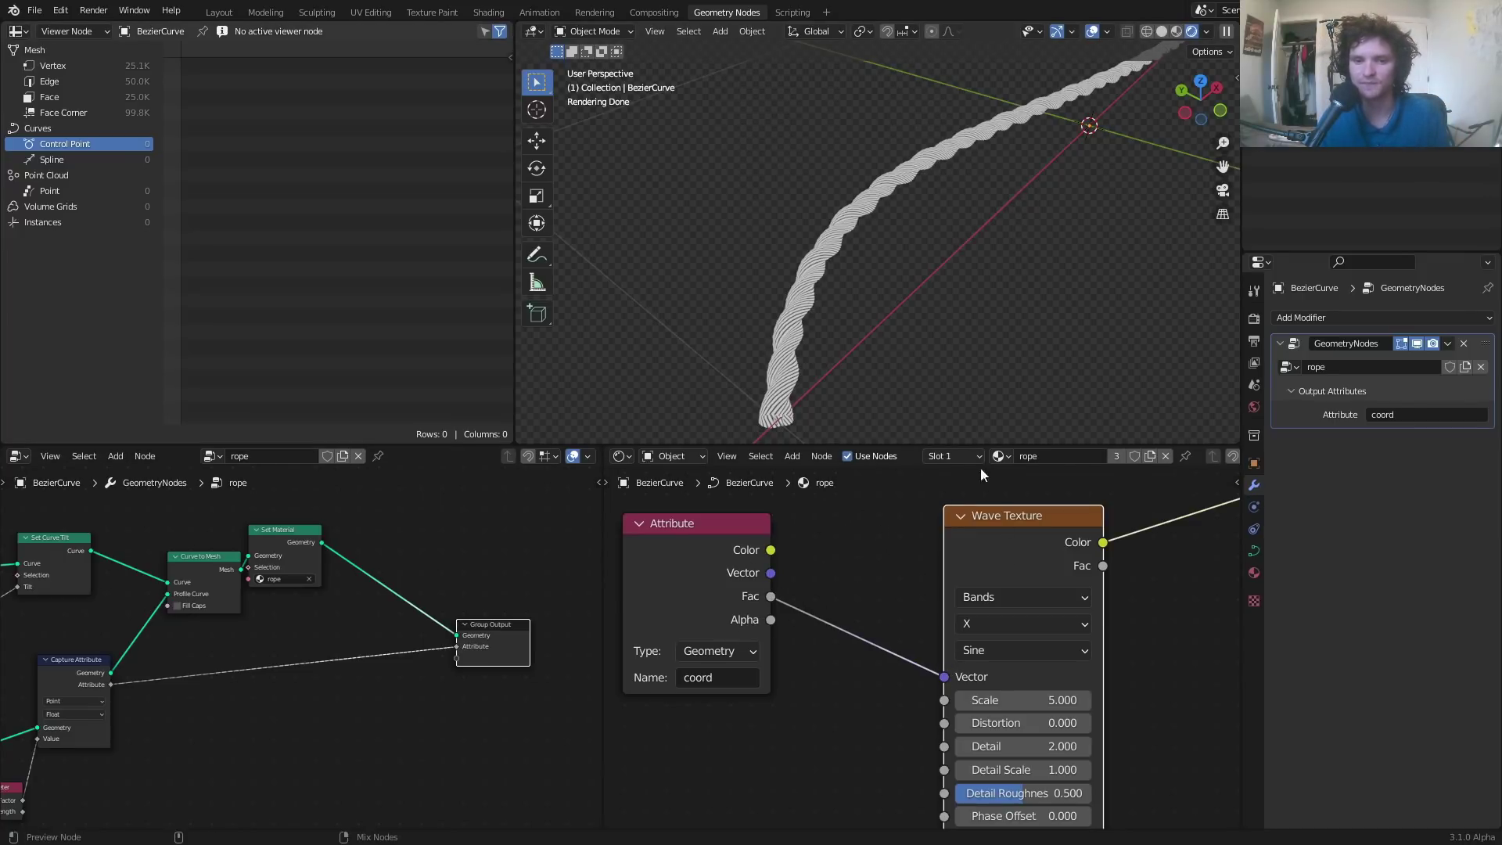
{"action": "scroll", "coordinate": [736, 311], "scroll_direction": "up", "scroll_amount": 5}
{"action": "scroll", "coordinate": [823, 307], "scroll_direction": "up", "scroll_amount": 1}
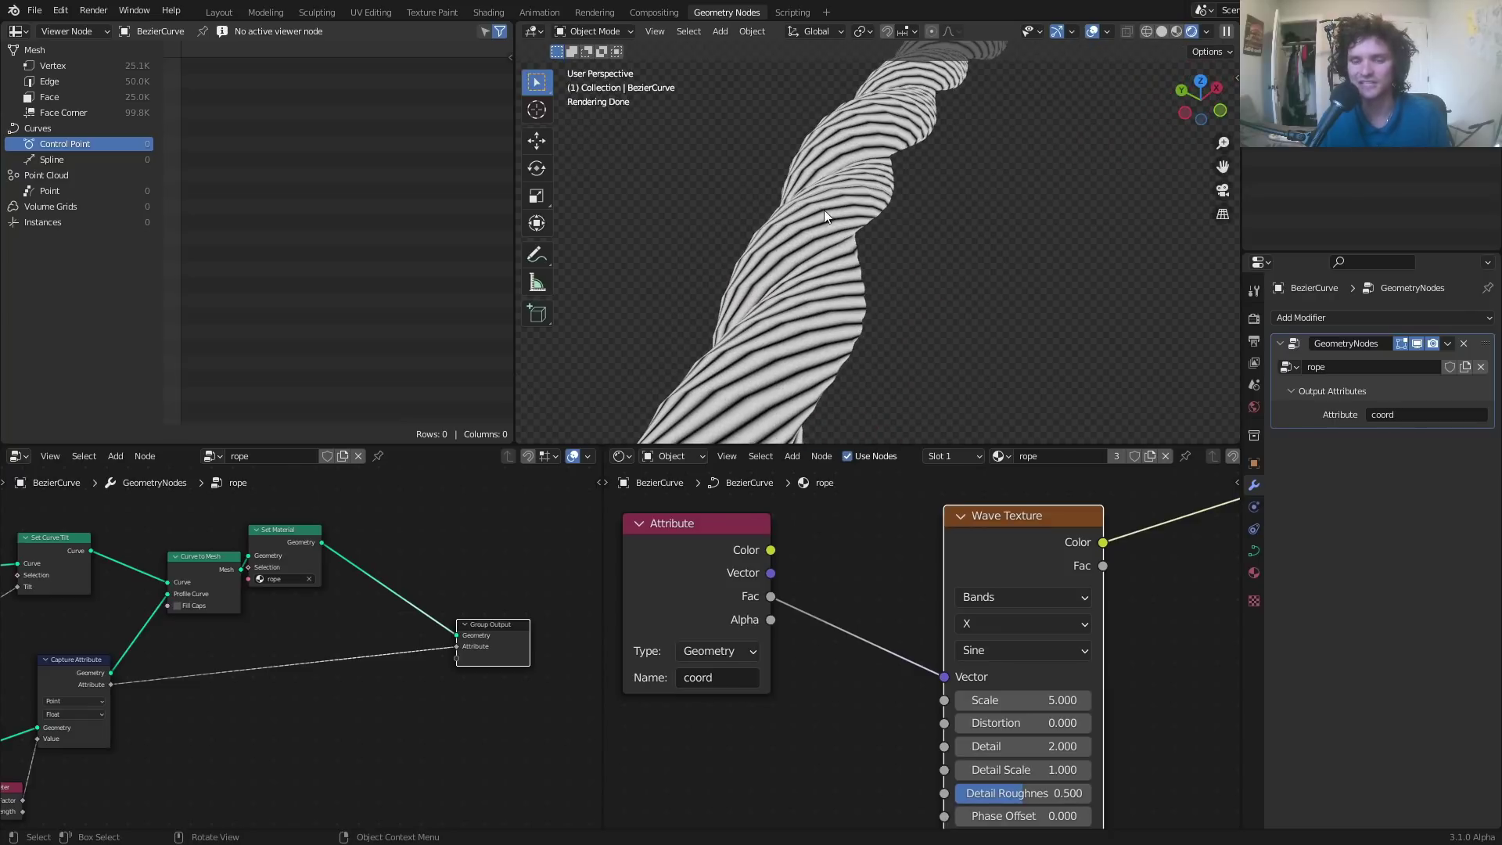
{"action": "scroll", "coordinate": [822, 213], "scroll_direction": "down", "scroll_amount": 6}
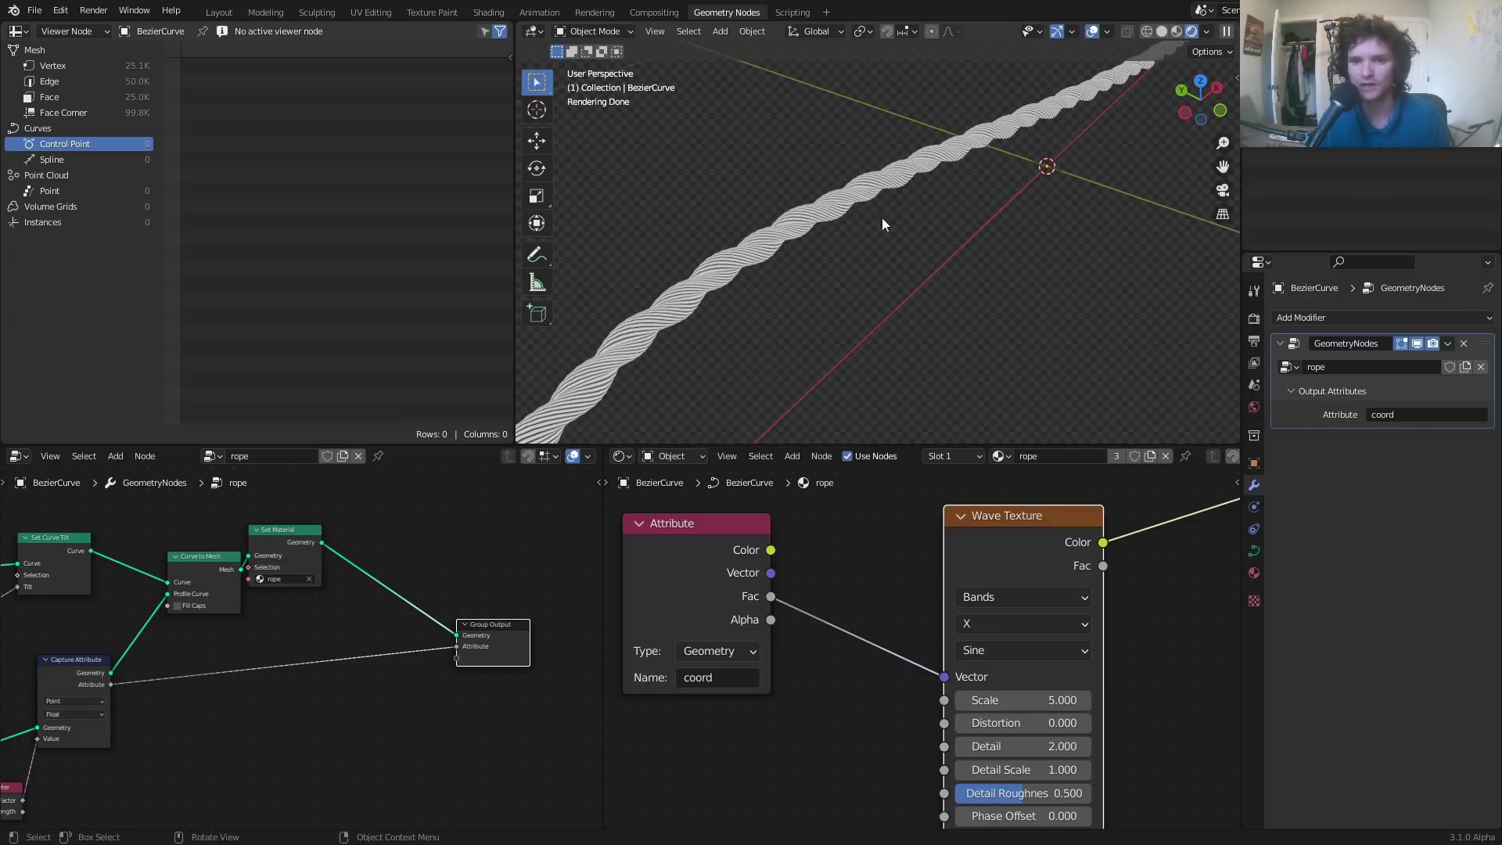
{"action": "scroll", "coordinate": [726, 305], "scroll_direction": "up", "scroll_amount": 3}
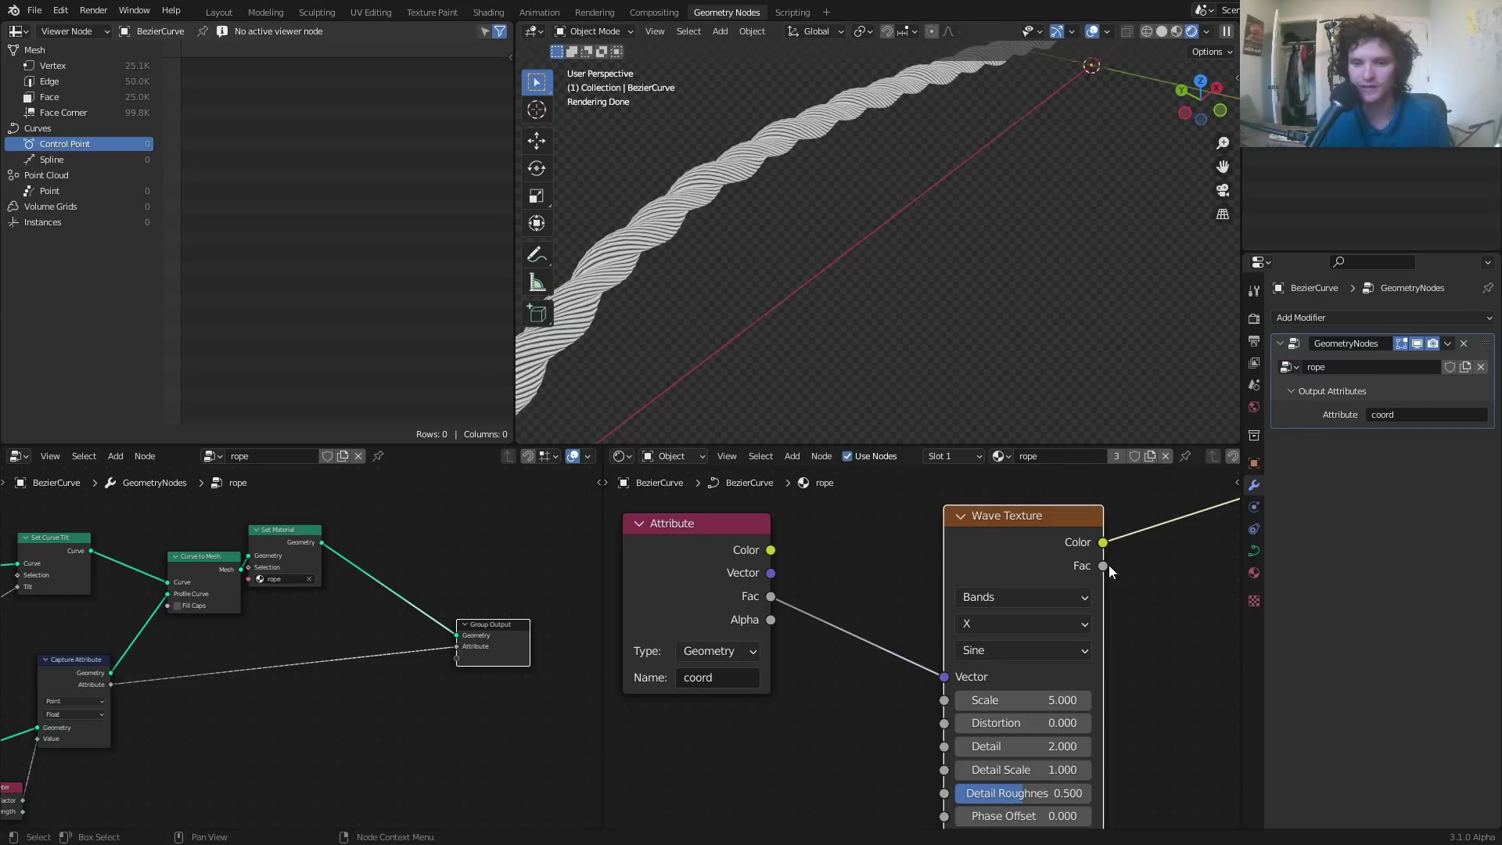
- Add a Bump node between the Wave Texture and Principled BSDF and connect the wave's Fac to its Height
{"action": "scroll", "coordinate": [1109, 565], "scroll_direction": "down", "scroll_amount": 1}
{"action": "left_click_drag", "start_coordinate": [1039, 539], "coordinate": [954, 571]}
{"action": "middle_click_drag", "start_coordinate": [955, 572], "coordinate": [792, 562]}
{"action": "key", "text": "shift+a"}
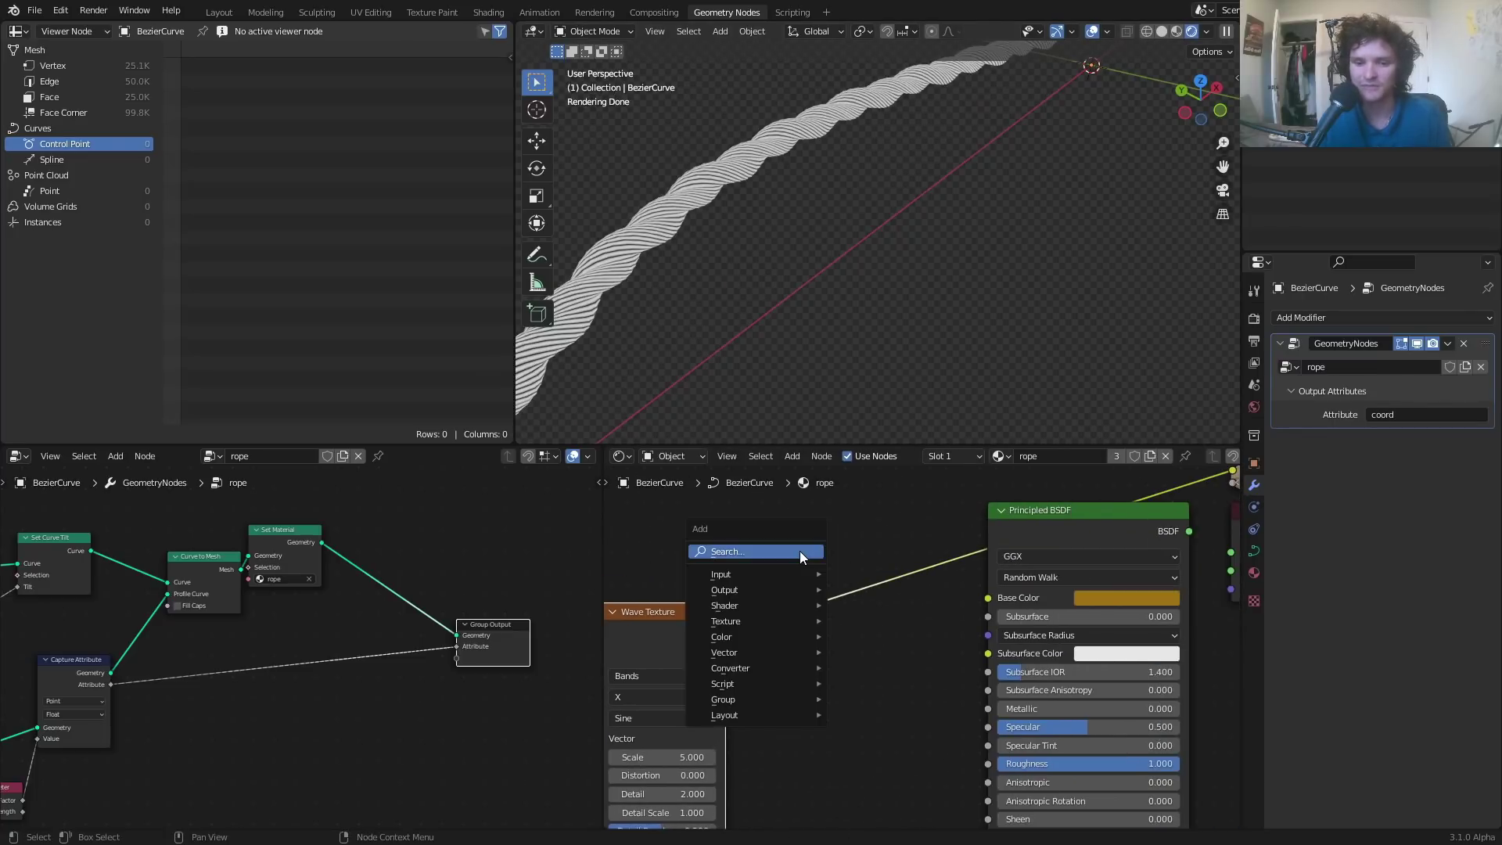
{"action": "left_click", "coordinate": [800, 551]}
{"action": "type", "text": "bum"}
{"action": "key", "text": "Return"}
{"action": "left_click", "coordinate": [825, 670]}
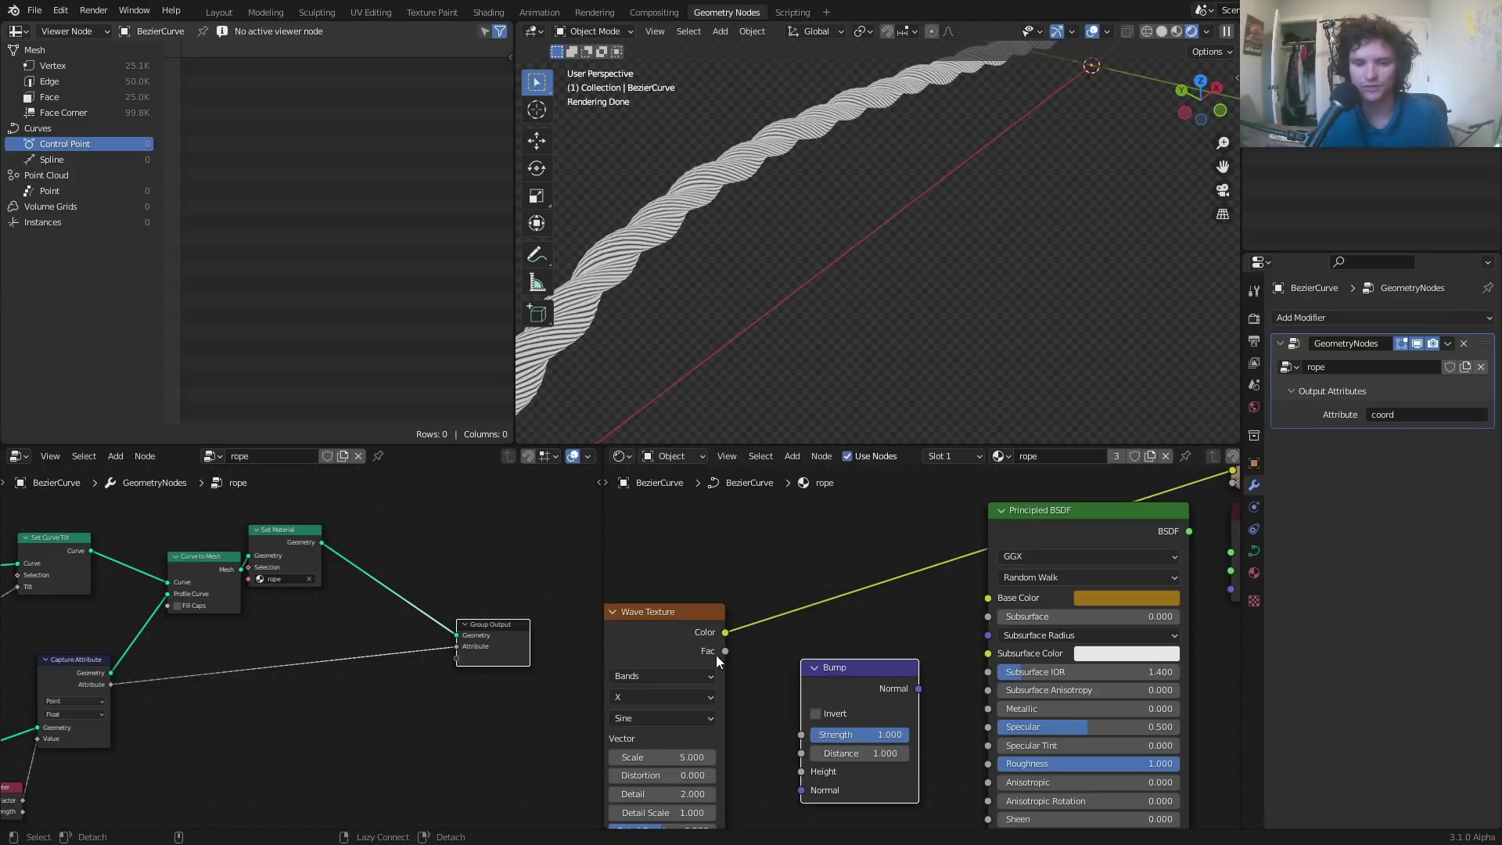
{"action": "right_click_drag", "start_coordinate": [715, 655], "coordinate": [854, 687], "text": "alt"}
{"action": "left_click_drag", "start_coordinate": [801, 734], "coordinate": [801, 772]}
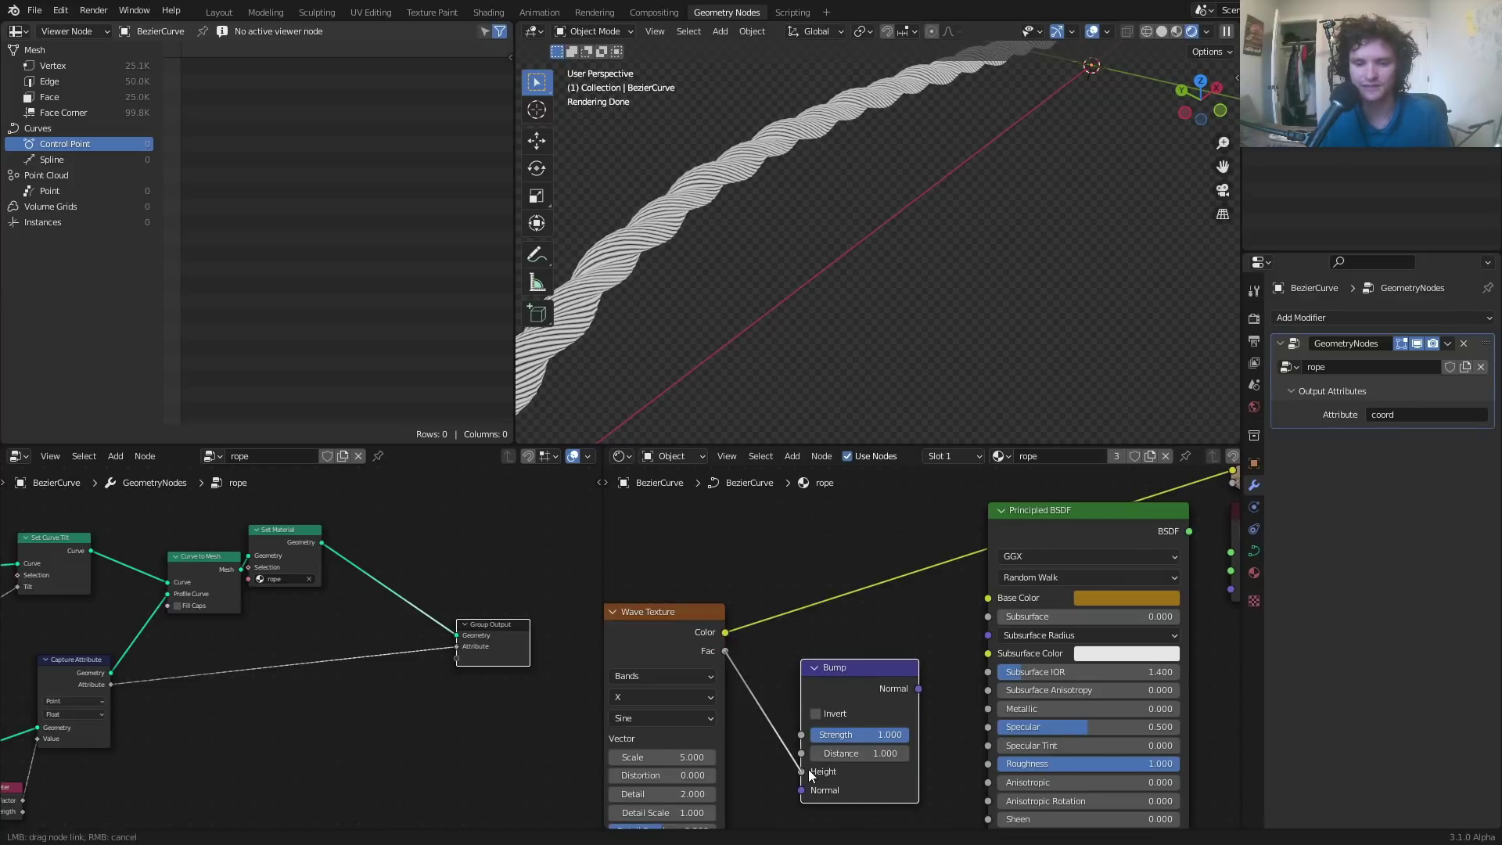
- Preview the Bump node's normals, then connect its Normal to the Principled BSDF's Normal and preview the shaded rope
{"action": "left_click", "coordinate": [852, 683], "text": "ctrl+shift"}
{"action": "middle_click_drag", "start_coordinate": [560, 346], "coordinate": [798, 277]}
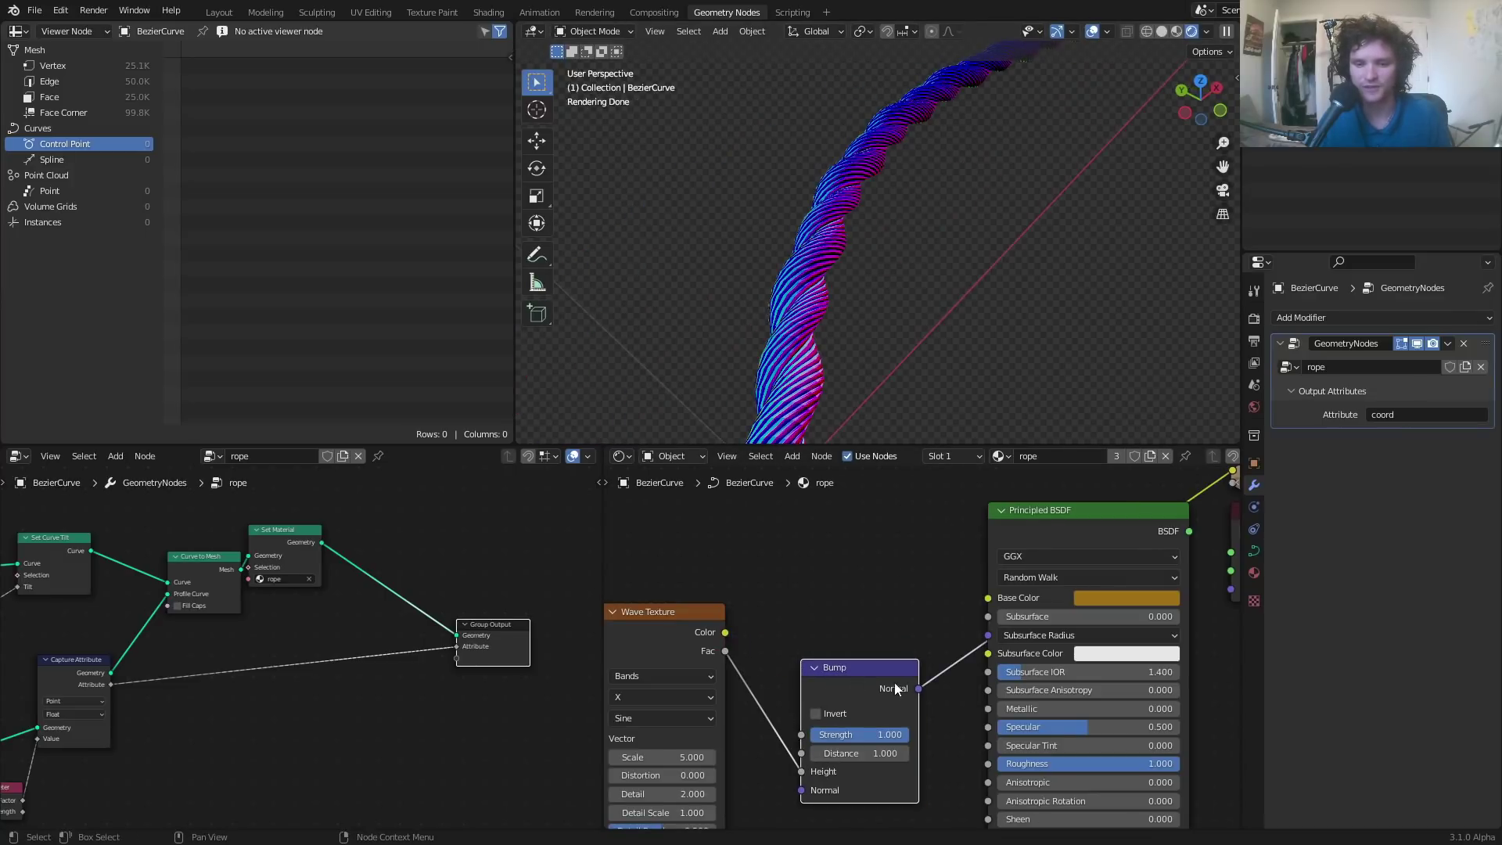
{"action": "left_click", "coordinate": [1049, 529], "text": "ctrl+shift"}
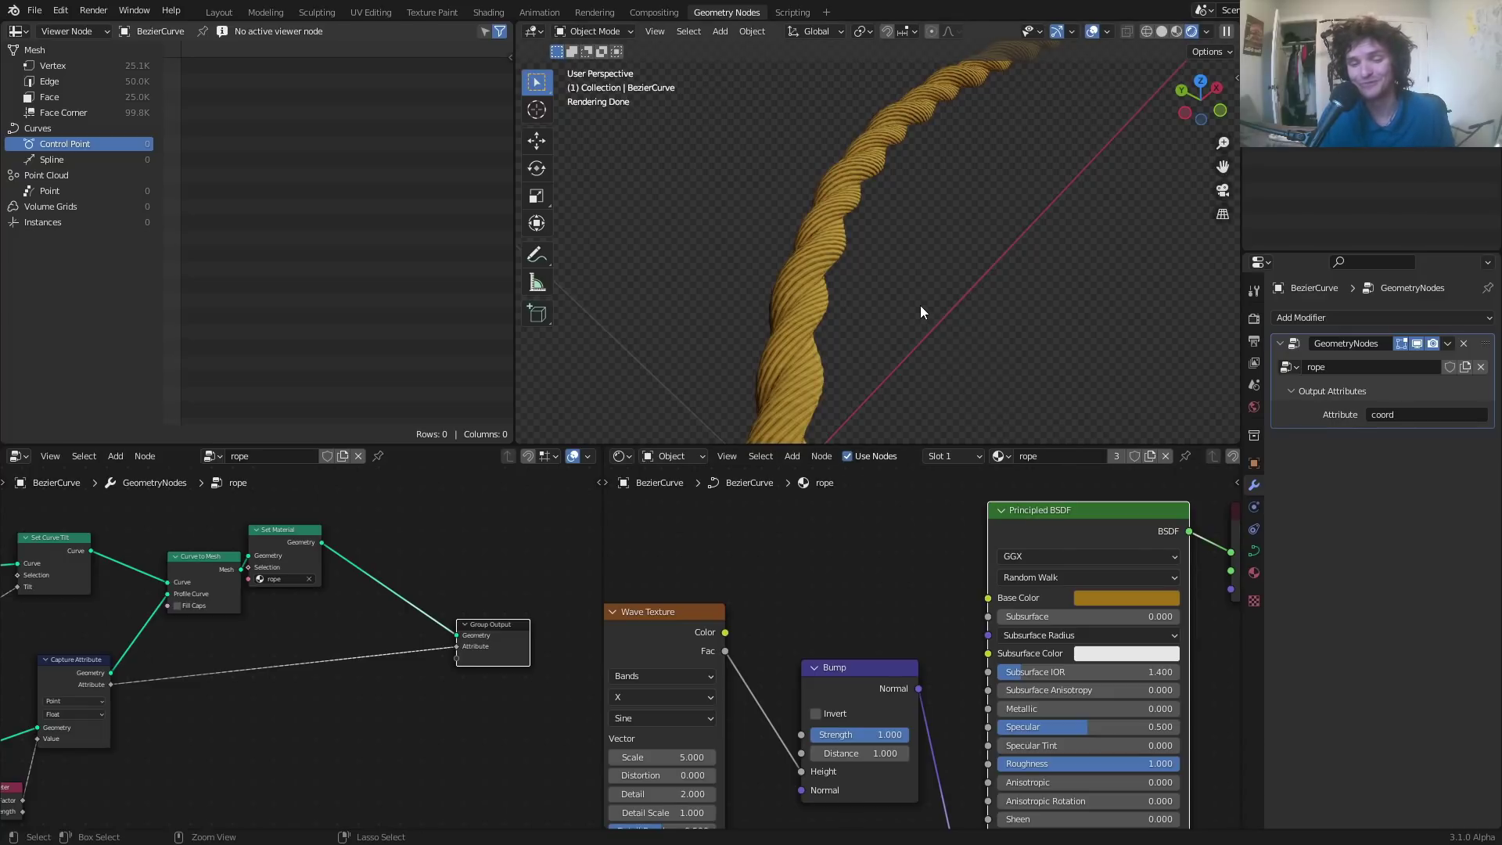
- Save the file and examine the rope's bumped fibres up close and from a distance
{"action": "key", "text": "ctrl+s"}
{"action": "scroll", "coordinate": [786, 273], "scroll_direction": "down", "scroll_amount": 3}
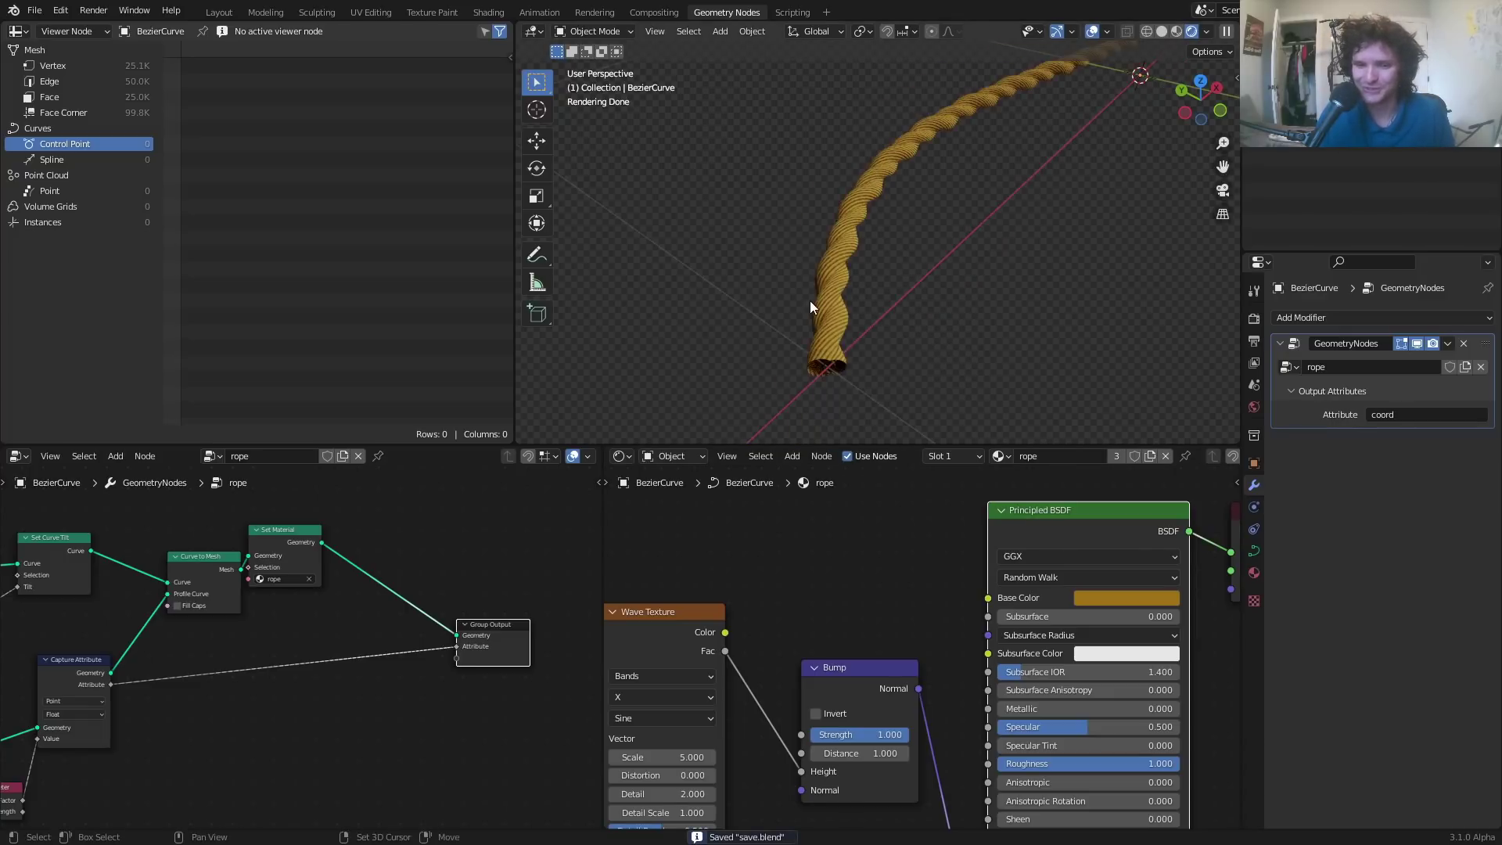
{"action": "scroll", "coordinate": [809, 300], "scroll_direction": "up", "scroll_amount": 6}
{"action": "middle_click_drag", "start_coordinate": [784, 242], "coordinate": [828, 271], "text": "shift"}
{"action": "scroll", "coordinate": [724, 191], "scroll_direction": "up", "scroll_amount": 3}
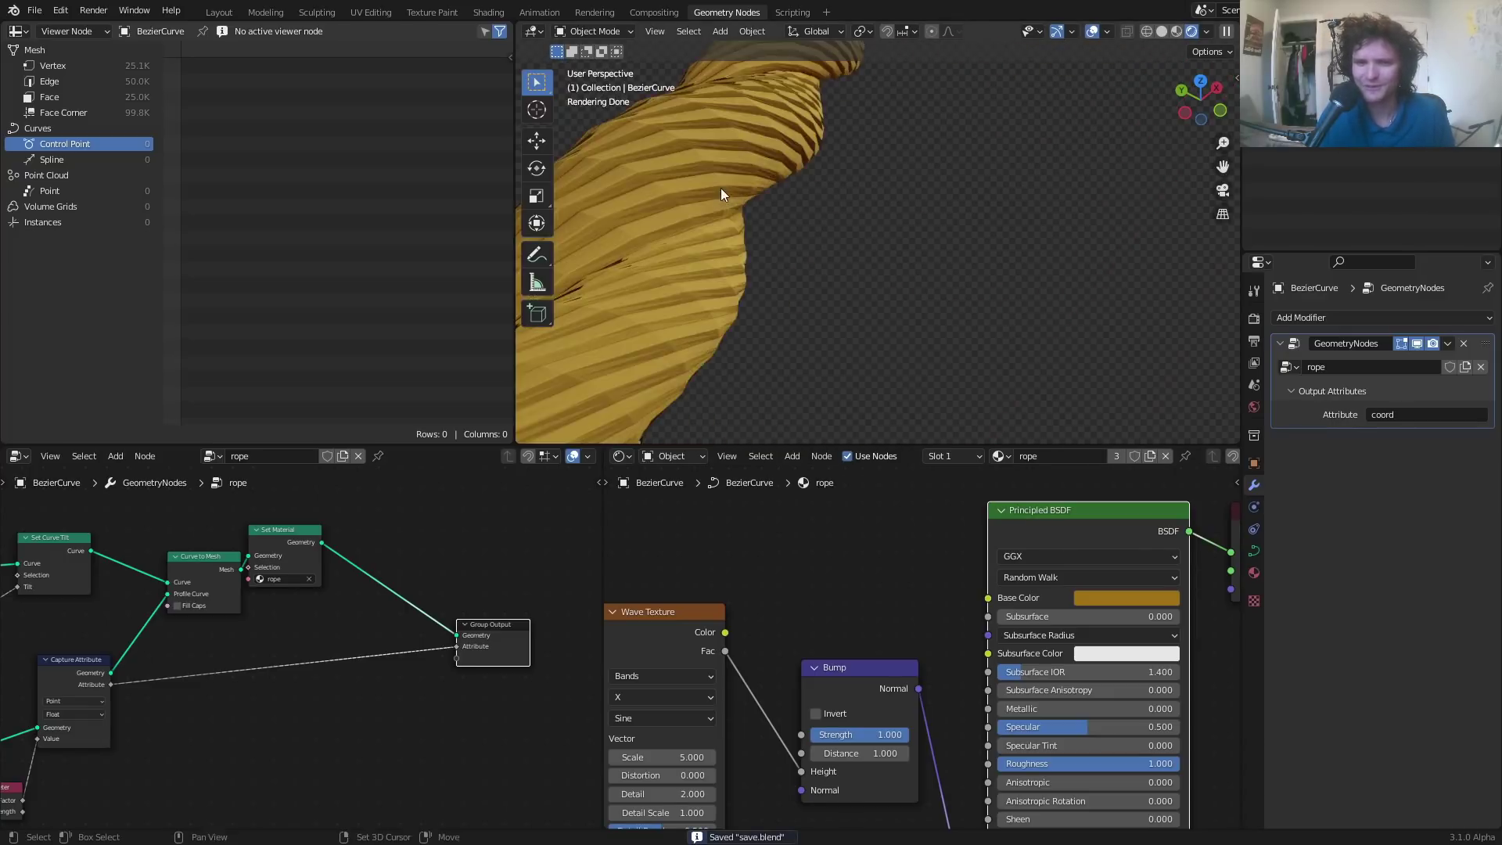
{"action": "middle_click_drag", "start_coordinate": [721, 187], "coordinate": [792, 250], "text": "shift"}
{"action": "scroll", "coordinate": [836, 213], "scroll_direction": "down", "scroll_amount": 10}
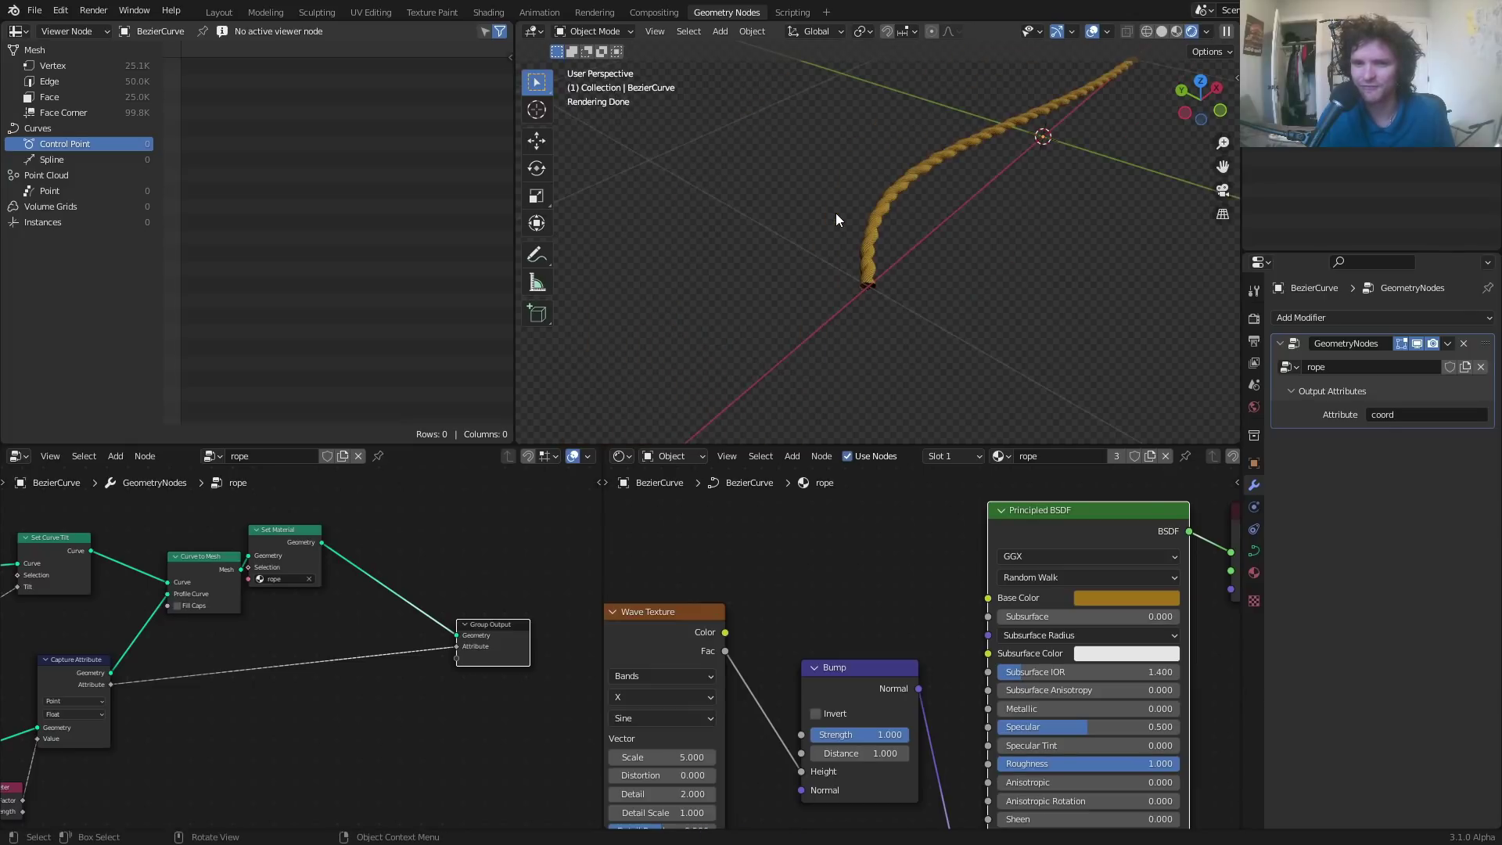
{"action": "scroll", "coordinate": [836, 219], "scroll_direction": "up", "scroll_amount": 6}
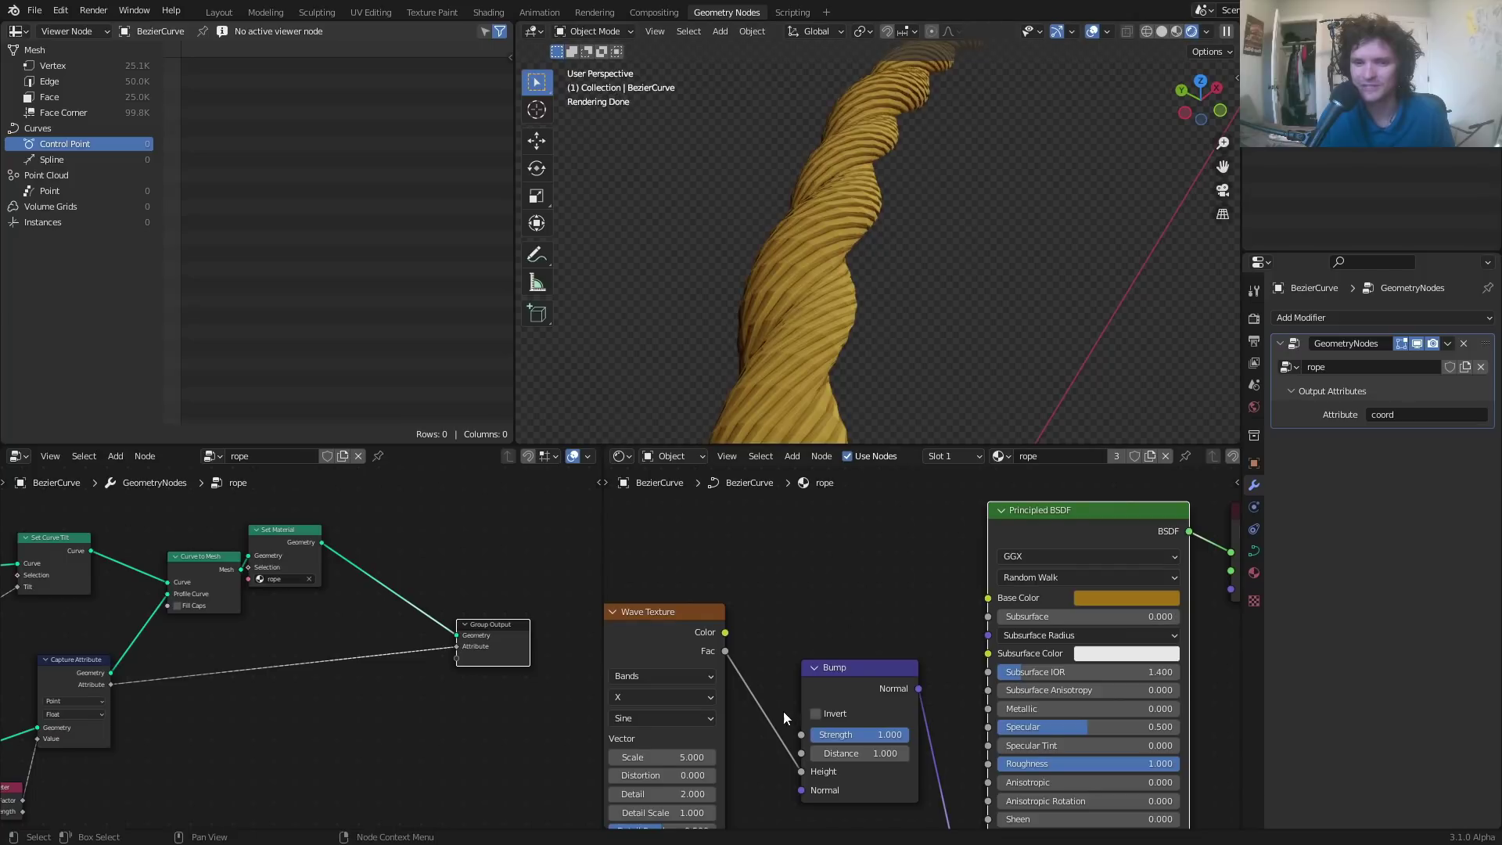
- Try a Distortion of 11.960 on the Wave Texture, inspect the fibres up close and undo the change
{"action": "middle_click_drag", "start_coordinate": [782, 711], "coordinate": [1014, 633]}
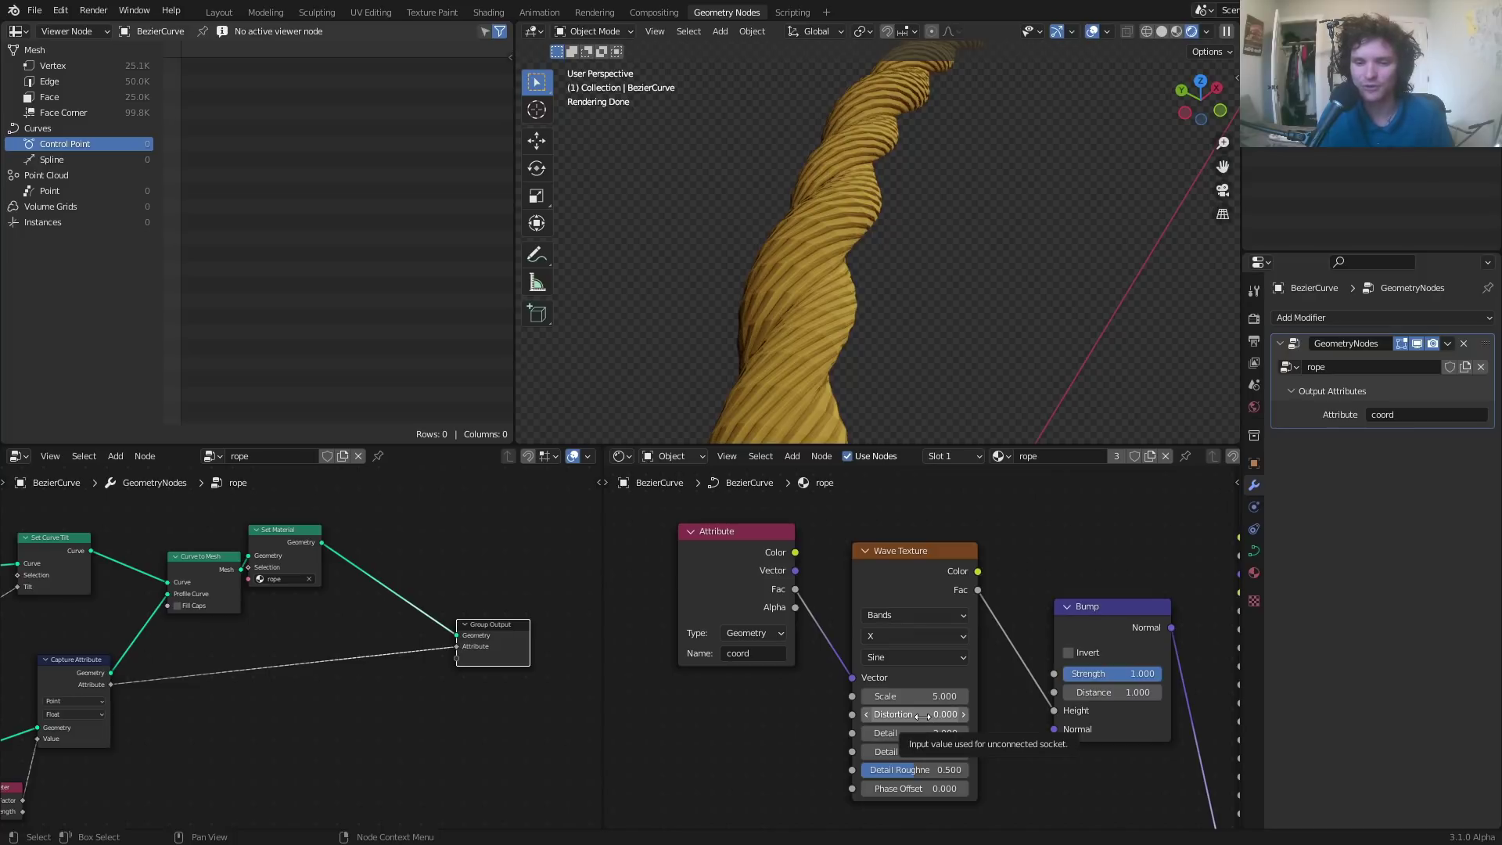
{"action": "left_click_drag", "start_coordinate": [922, 716], "coordinate": [1005, 717], "text": "shift"}
{"action": "scroll", "coordinate": [809, 241], "scroll_direction": "up", "scroll_amount": 3}
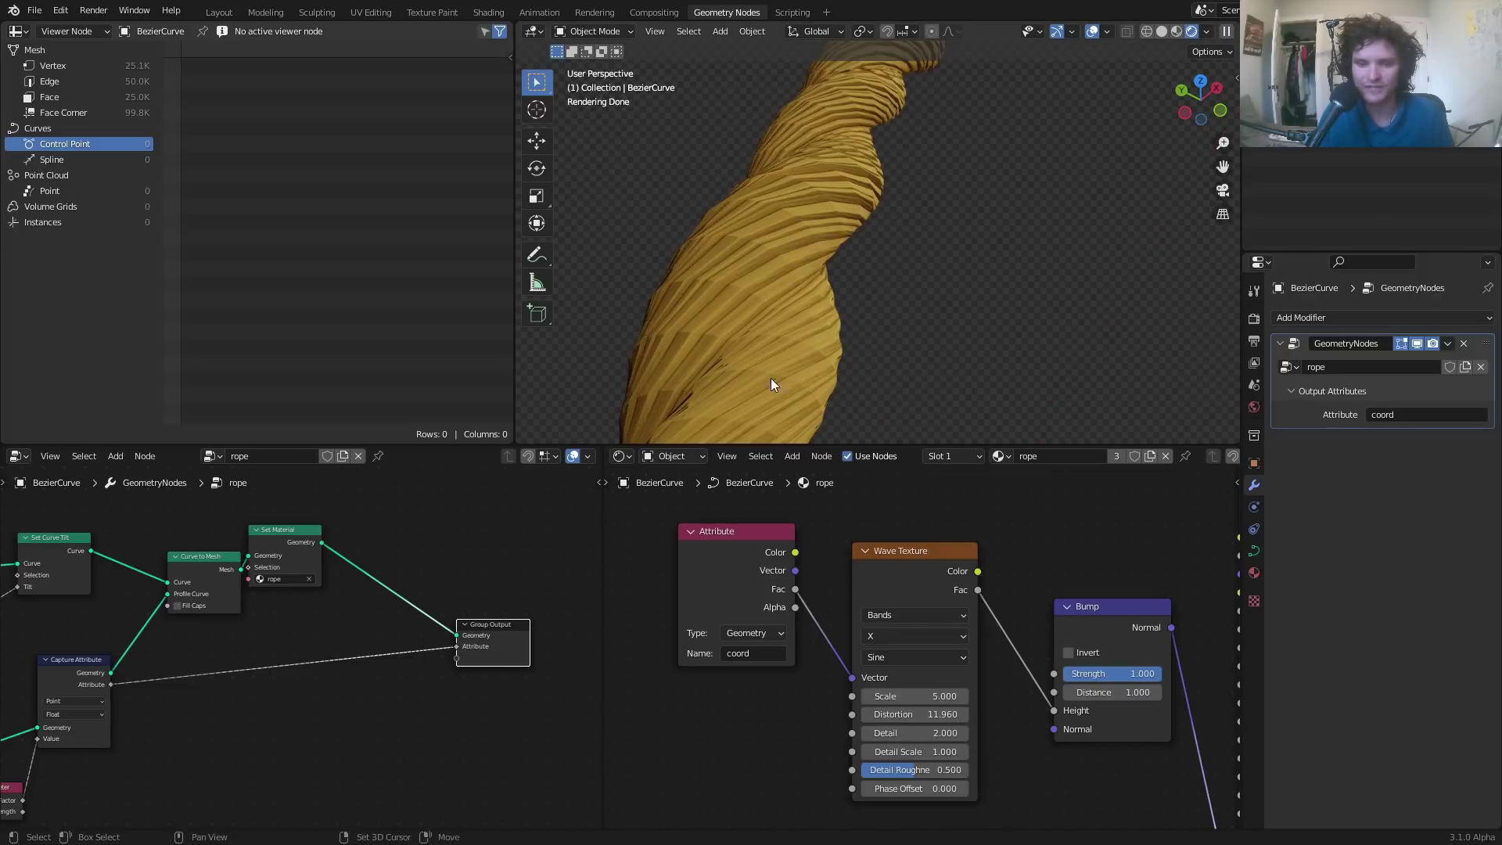
{"action": "key", "text": "ctrl+z"}
{"action": "scroll", "coordinate": [821, 375], "scroll_direction": "down", "scroll_amount": 3}
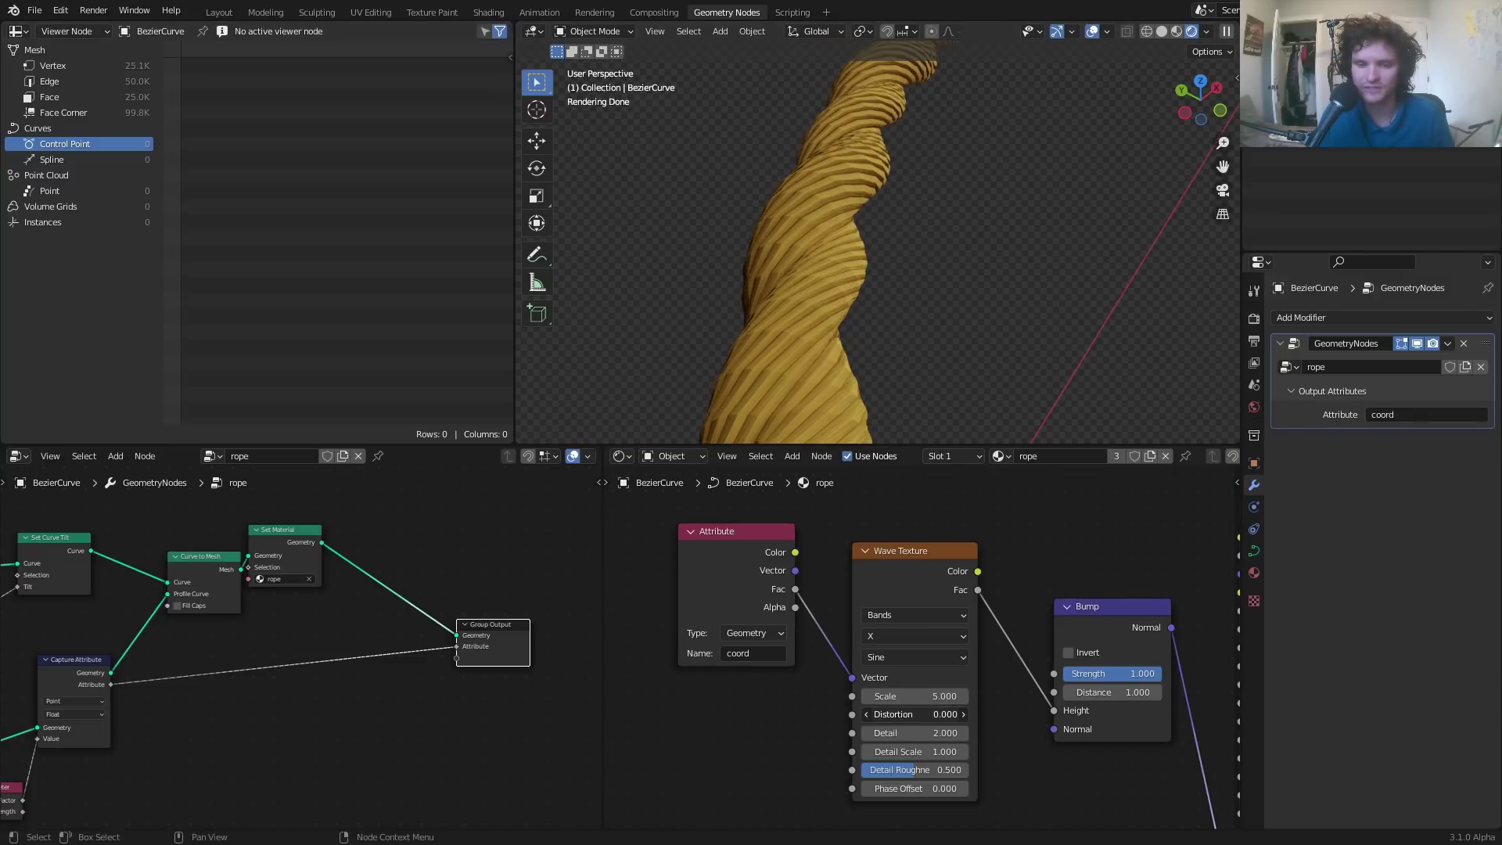
- Set the Wave Texture's Distortion to 16.700 and its Scale to 8.000 for finer, irregular rope fibres
{"action": "left_click_drag", "start_coordinate": [912, 715], "coordinate": [963, 714]}
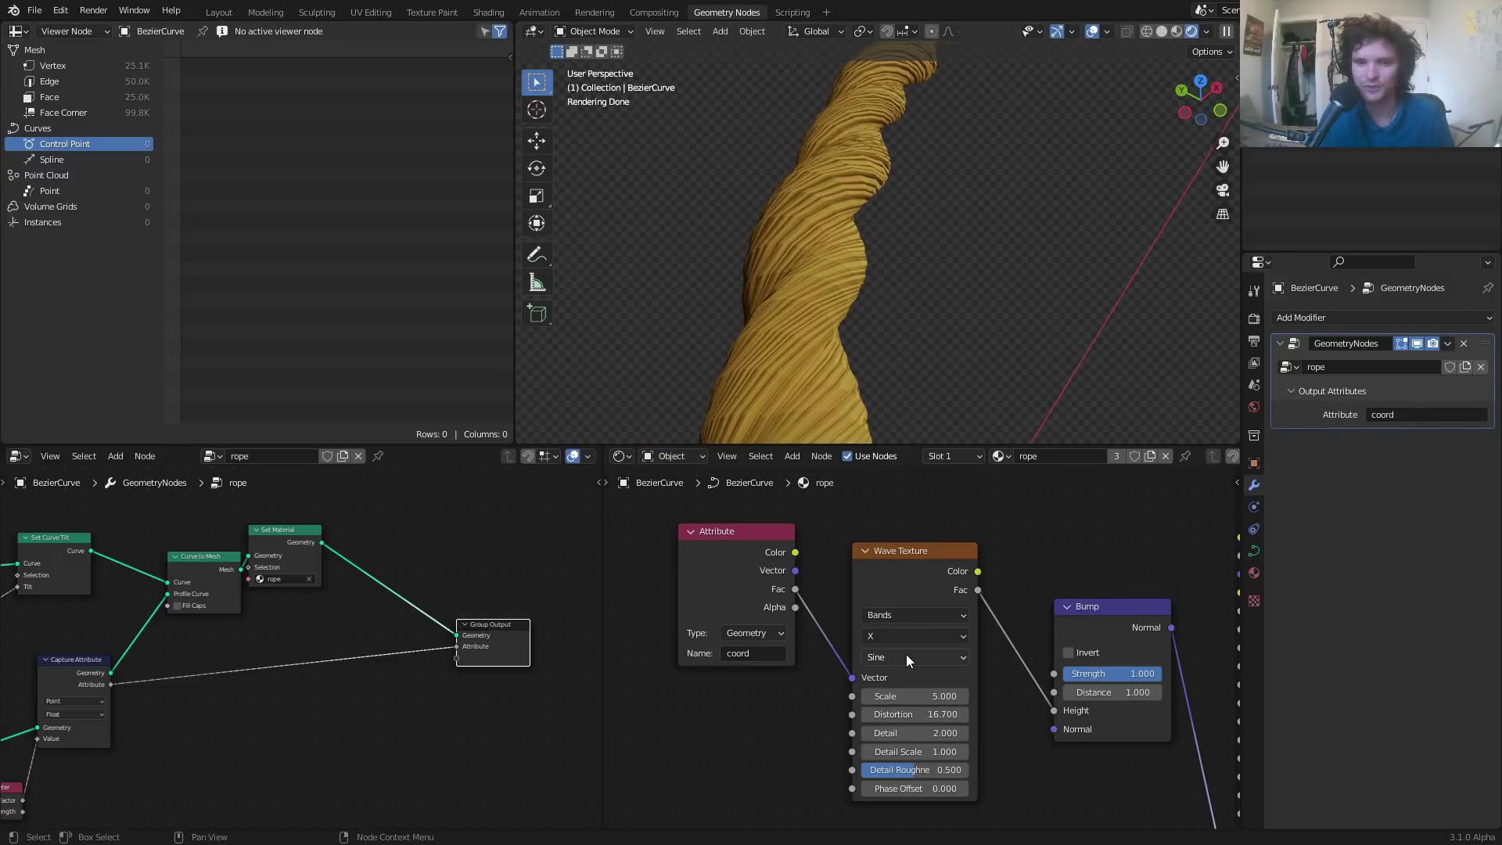
{"action": "scroll", "coordinate": [862, 312], "scroll_direction": "down", "scroll_amount": 3}
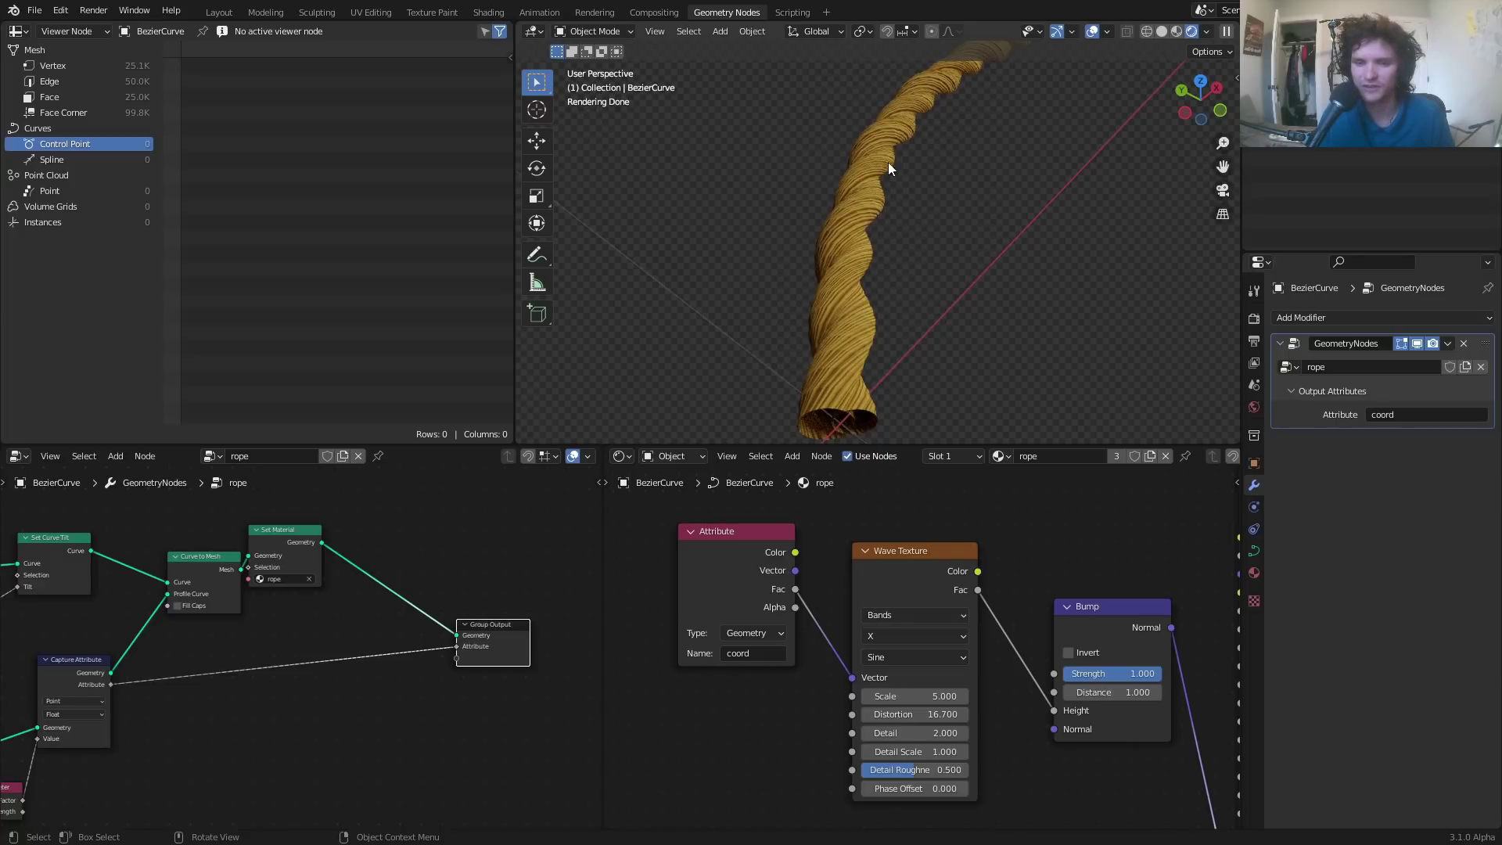
{"action": "middle_click_drag", "start_coordinate": [889, 162], "coordinate": [791, 144]}
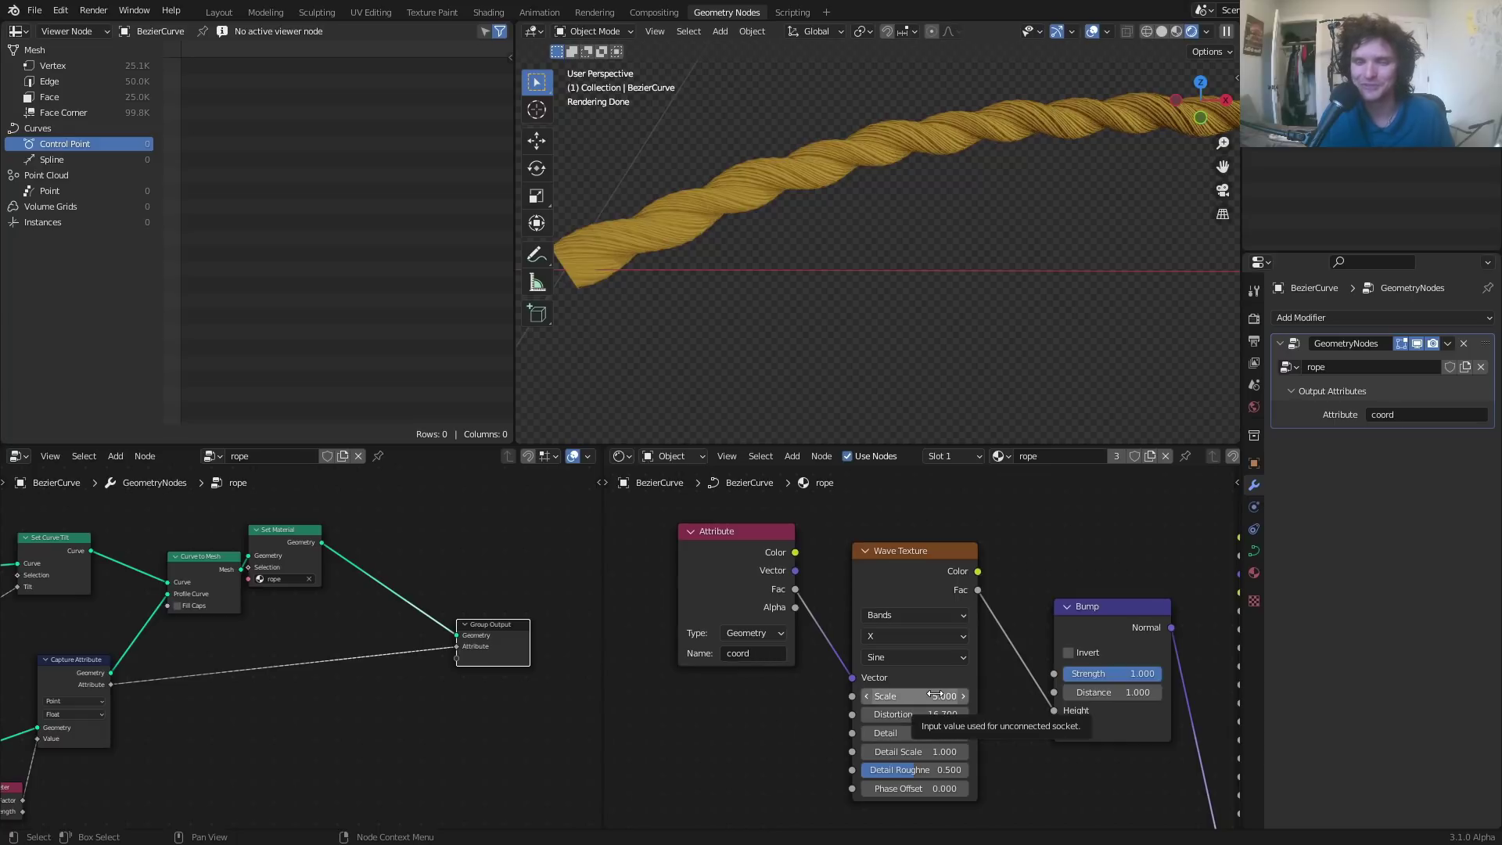
{"action": "left_click_drag", "start_coordinate": [932, 696], "coordinate": [1025, 717]}
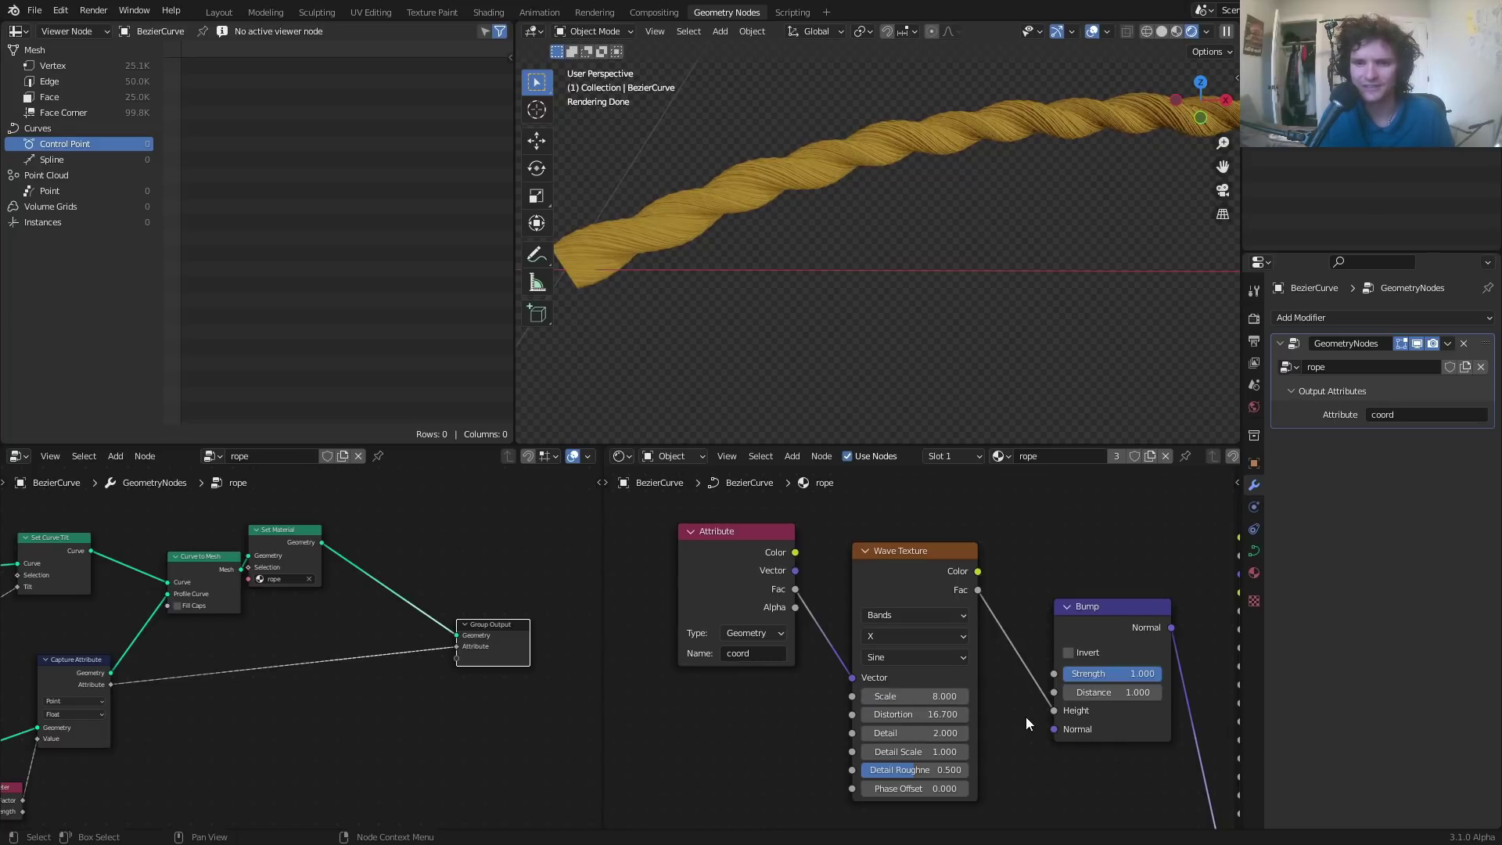
- Undo the last scale change on the Wave Texture node
{"action": "key", "text": "ctrl+z"}
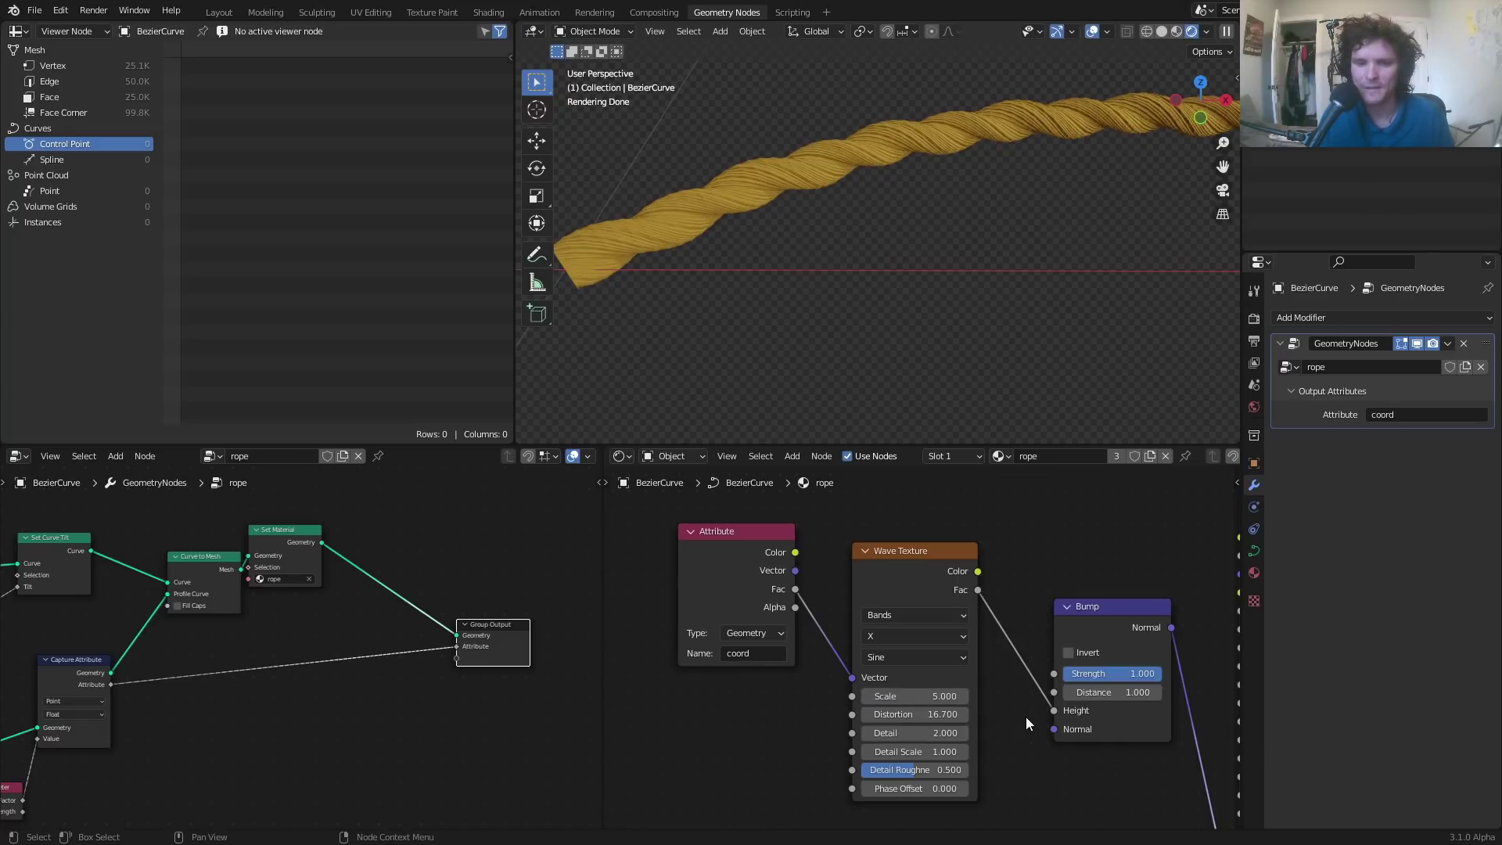
{"action": "middle_click_drag", "start_coordinate": [754, 173], "coordinate": [810, 180]}
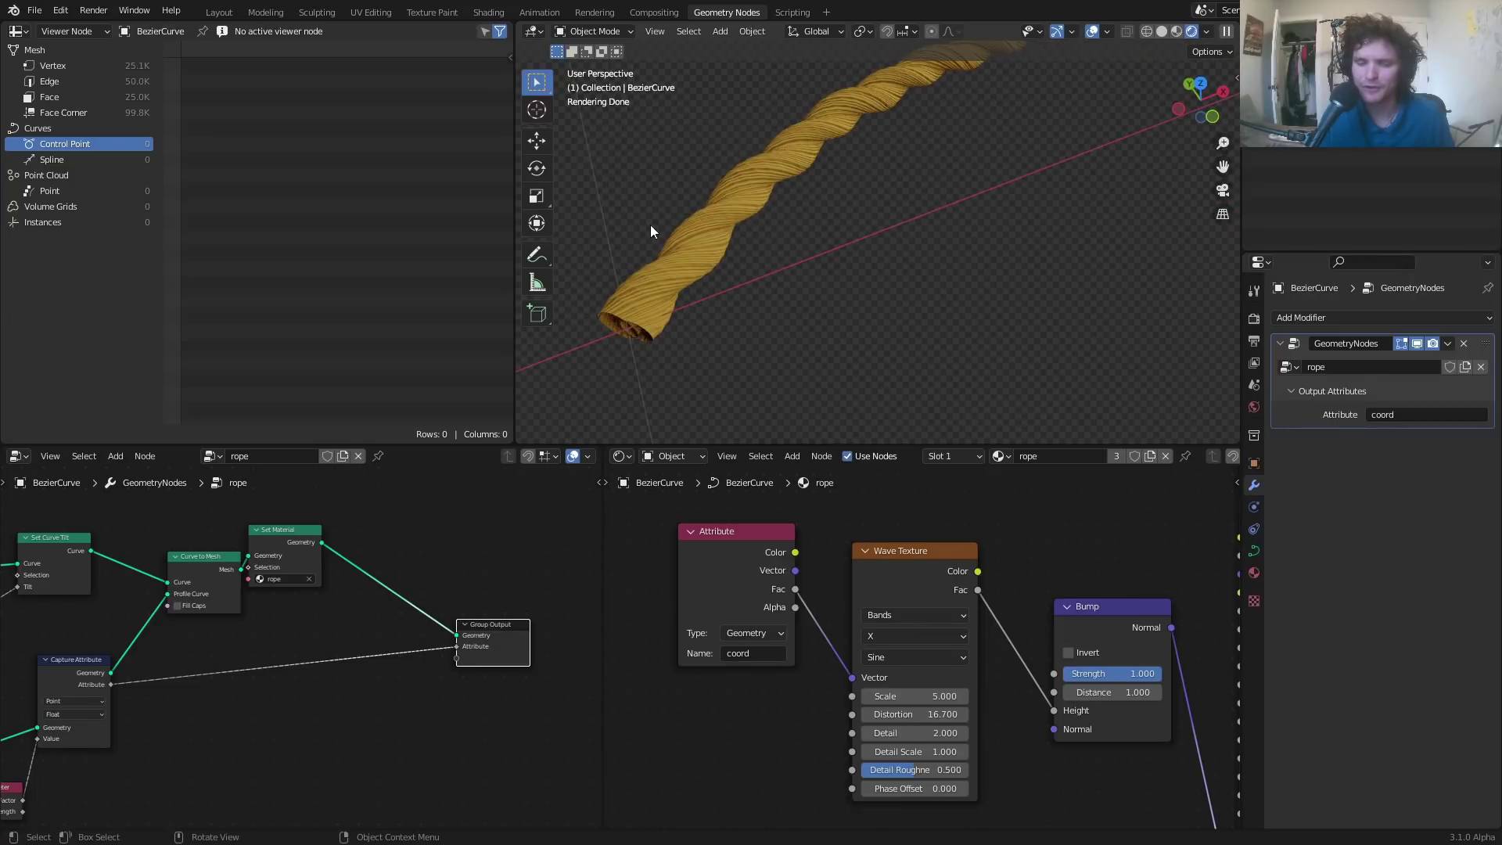
- Move the Attribute, Wave Texture and Bump nodes lower in the shader graph and save the file
{"action": "scroll", "coordinate": [922, 631], "scroll_direction": "down", "scroll_amount": 2}
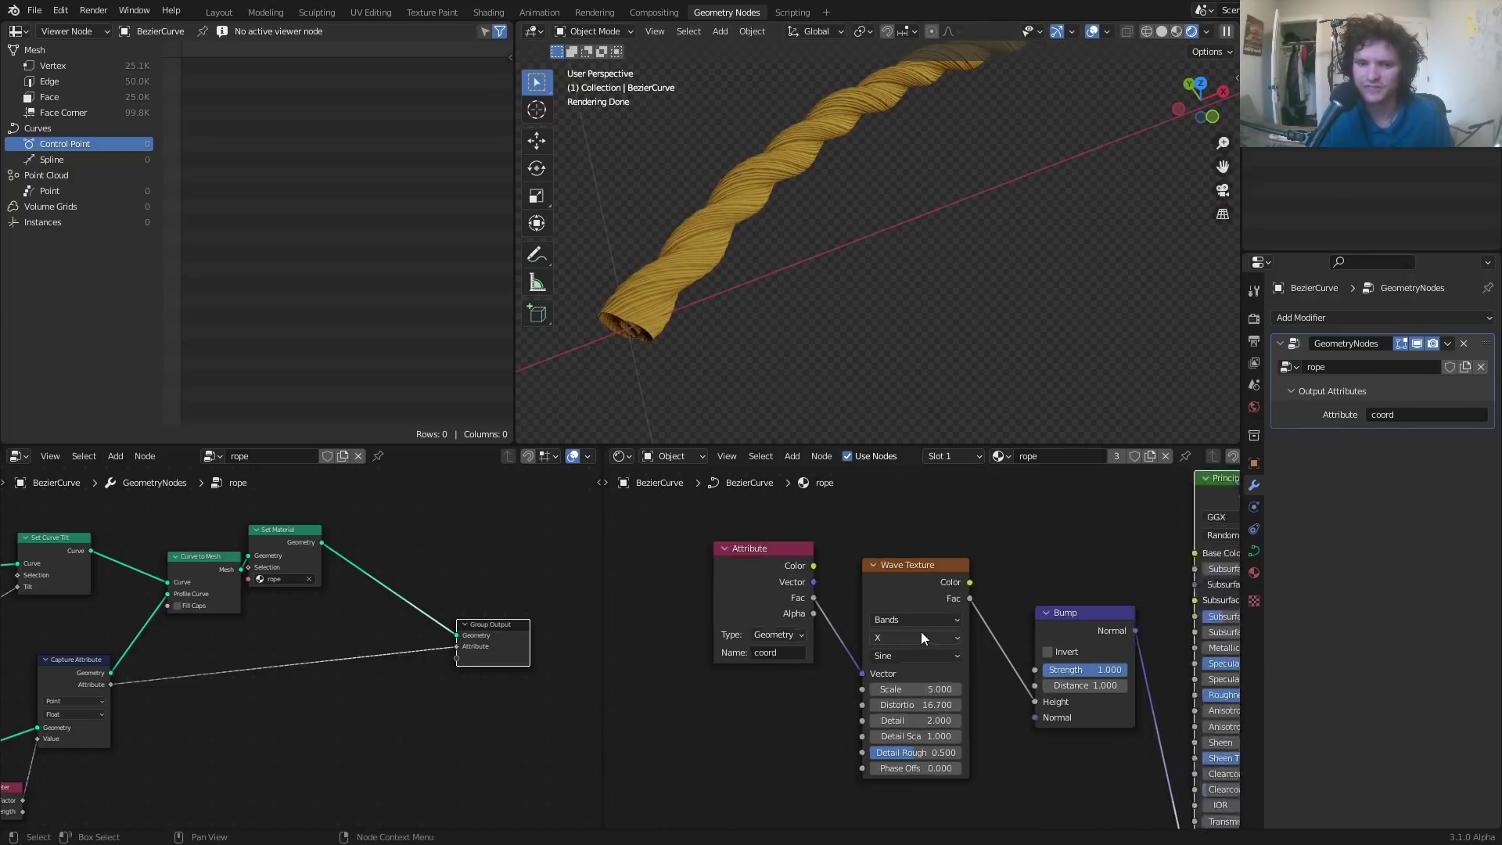
{"action": "key", "text": "g"}
{"action": "left_click", "coordinate": [994, 656]}
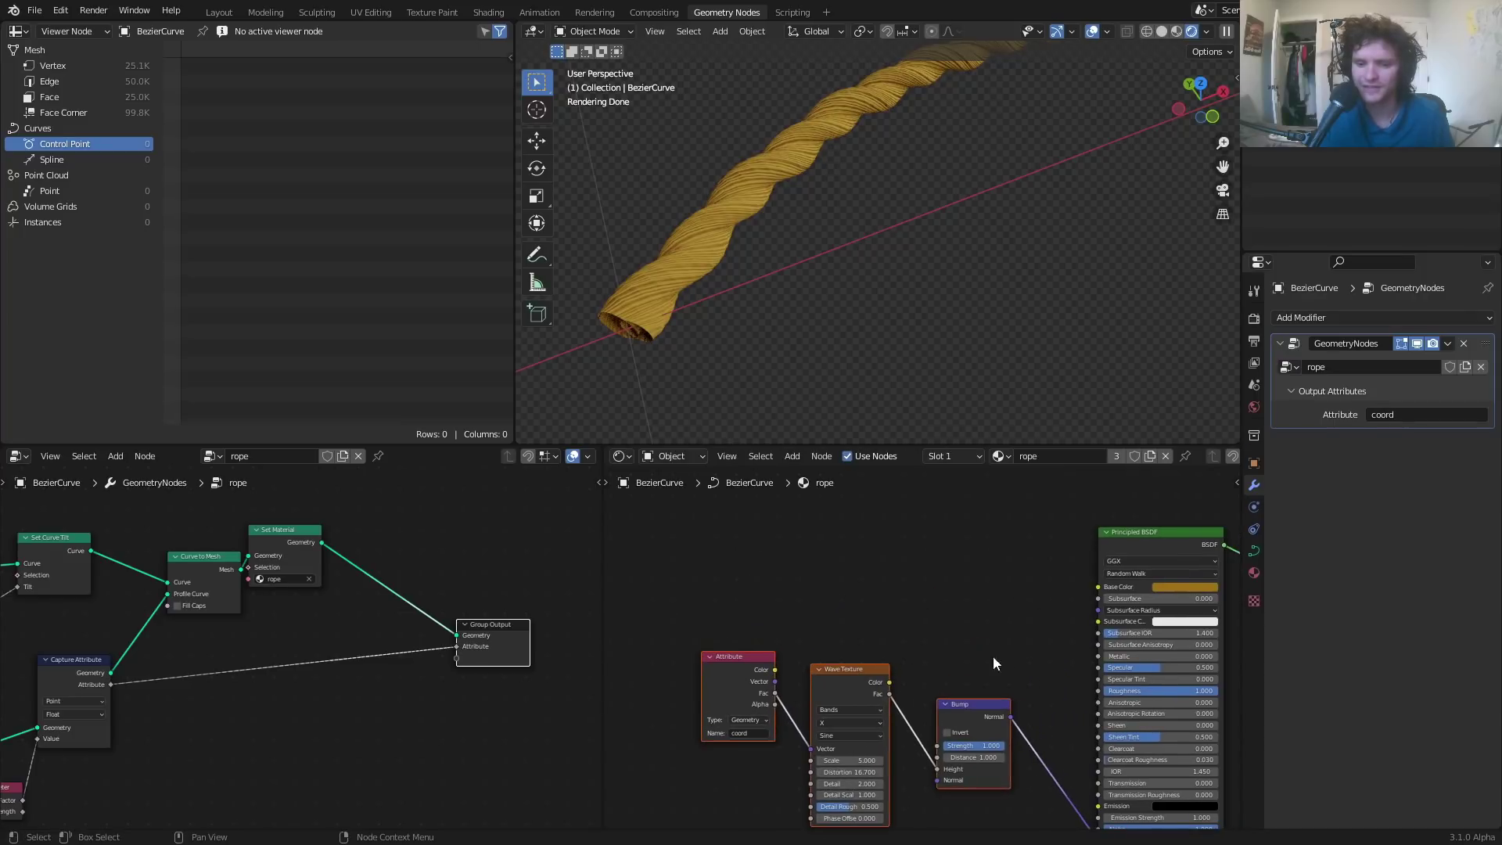
{"action": "scroll", "coordinate": [920, 604], "scroll_direction": "up", "scroll_amount": 2}
{"action": "left_click", "coordinate": [928, 566]}
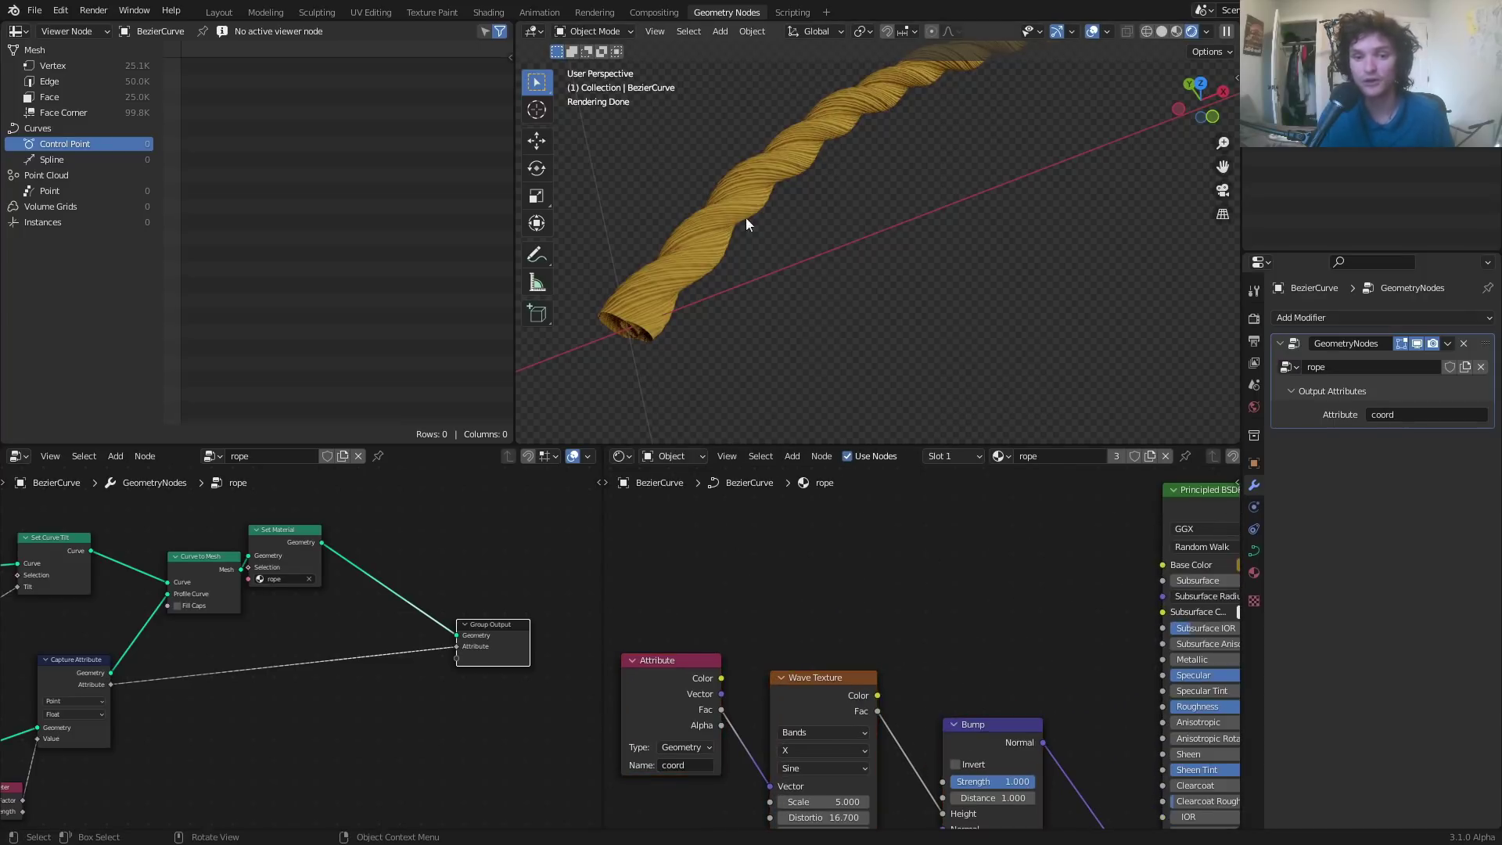
{"action": "key", "text": "ctrl+s"}
- Add an Ambient Occlusion node above the Wave Texture and preview its output on the rope up close
{"action": "middle_click_drag", "start_coordinate": [816, 542], "coordinate": [736, 582]}
{"action": "key", "text": "shift+a"}
{"action": "left_click", "coordinate": [755, 533]}
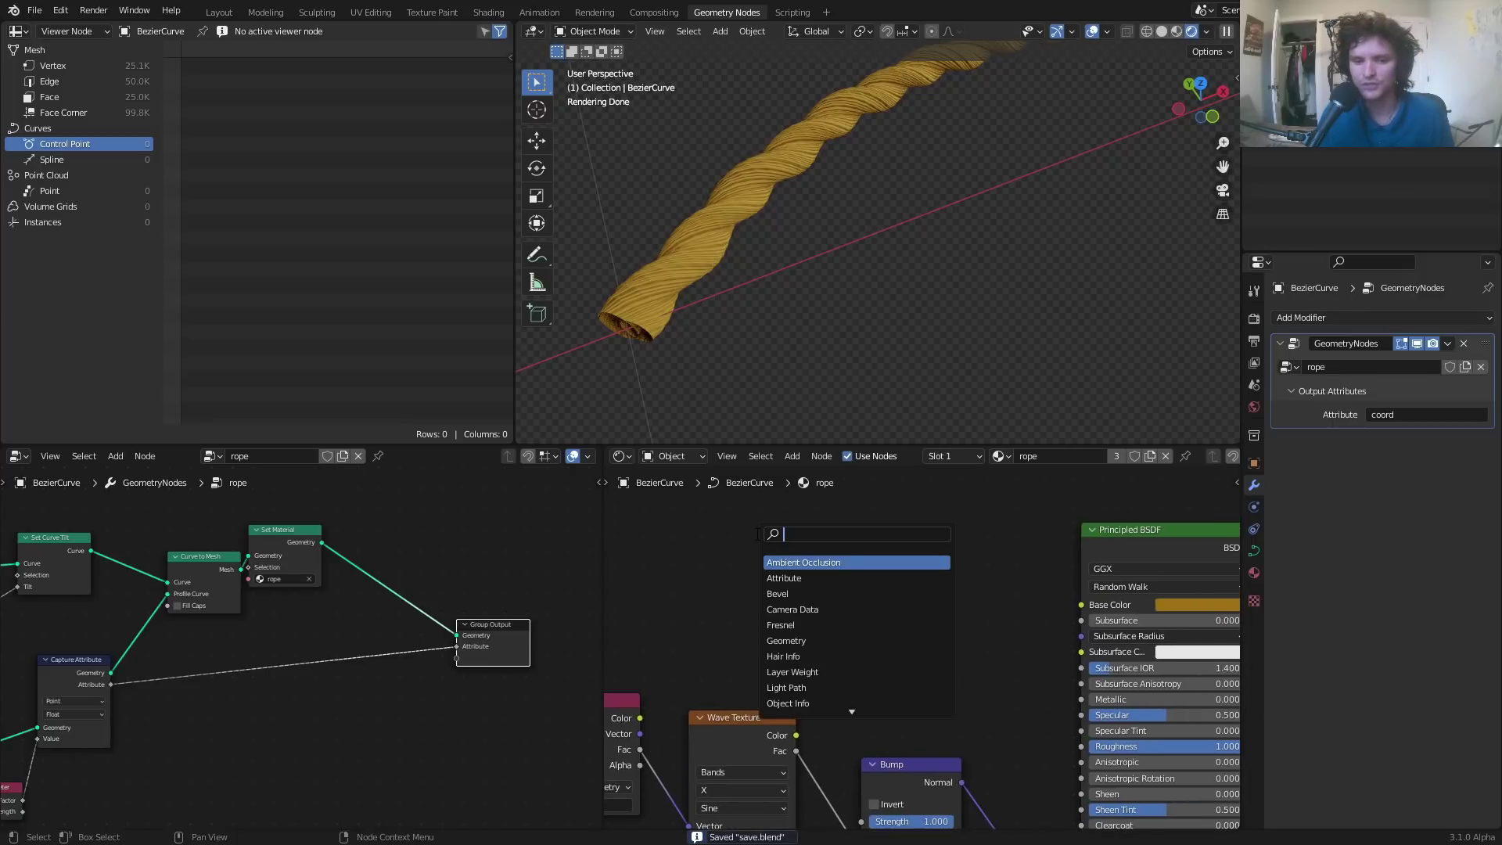
{"action": "type", "text": "amb"}
{"action": "key", "text": "Return"}
{"action": "left_click", "coordinate": [688, 577]}
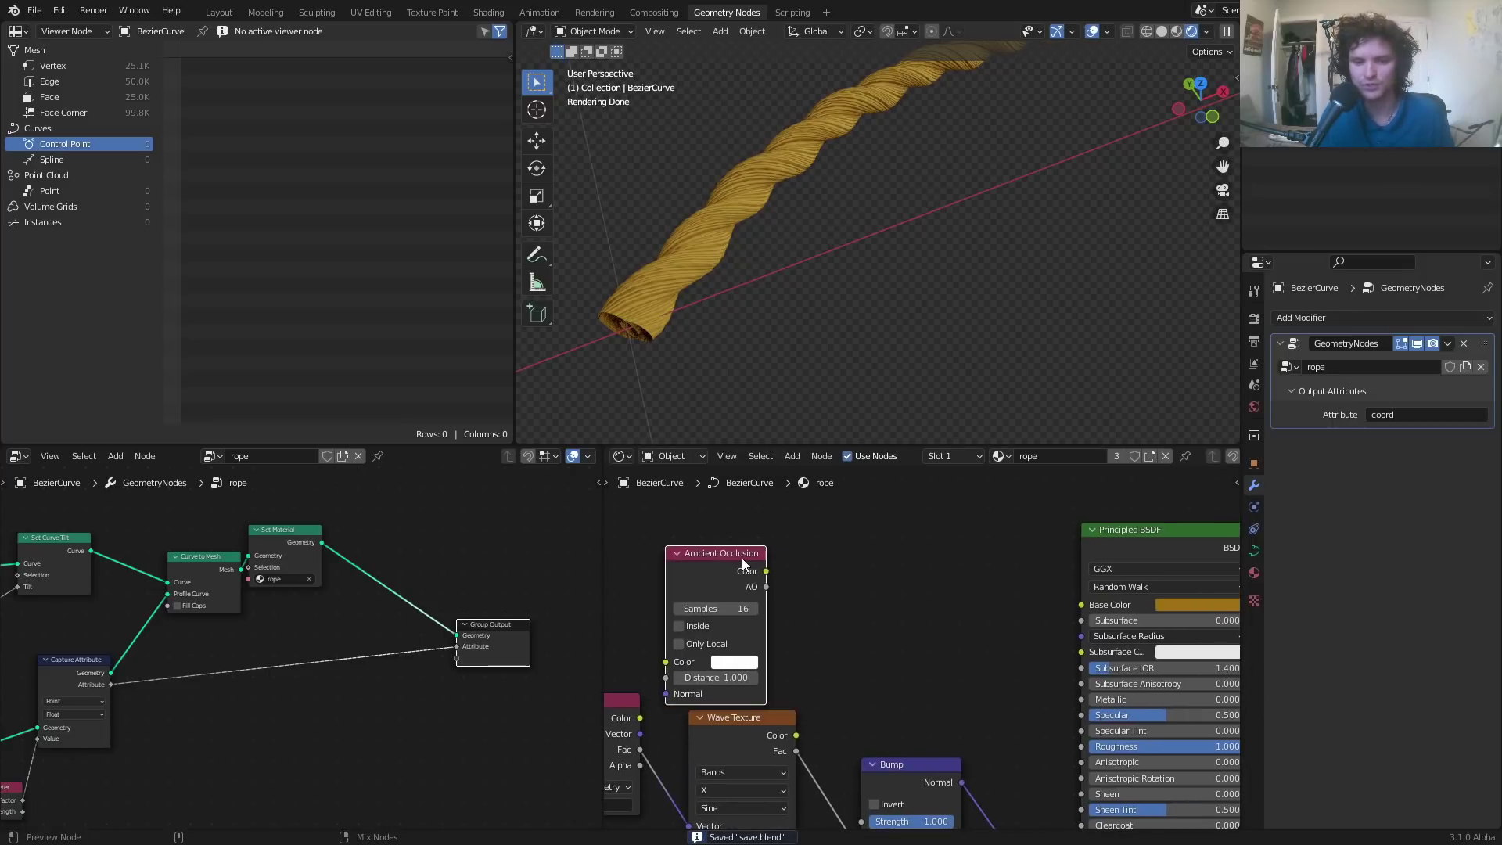
{"action": "left_click", "coordinate": [743, 559], "text": "ctrl+shift"}
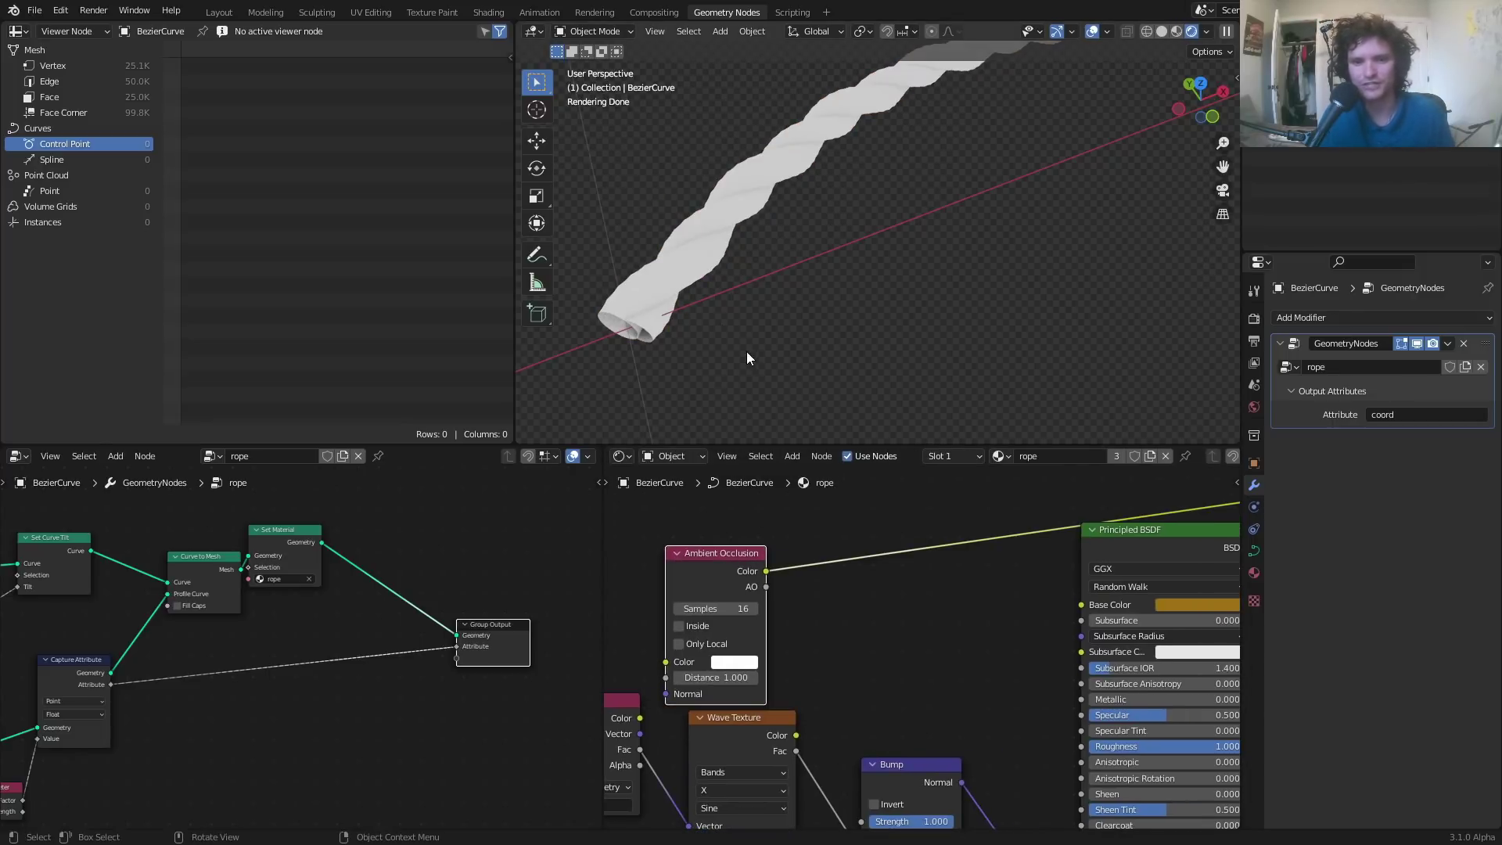
{"action": "scroll", "coordinate": [726, 142], "scroll_direction": "up", "scroll_amount": 6}
{"action": "middle_click_drag", "start_coordinate": [731, 200], "coordinate": [772, 237]}
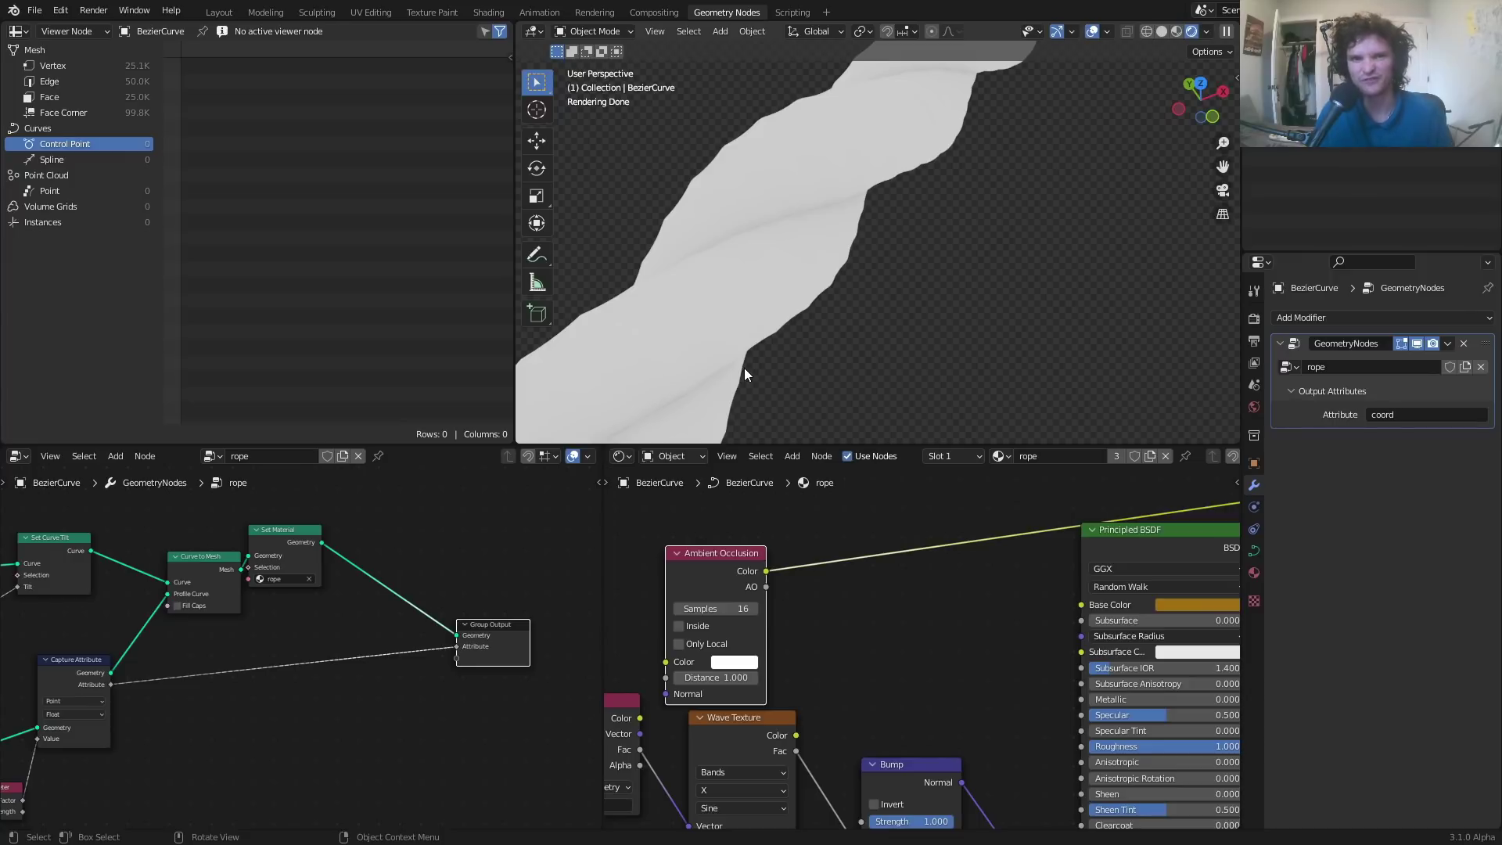
- Insert a ColorRamp after the Ambient Occlusion node and move its black stop to position 0.925
{"action": "left_click_drag", "start_coordinate": [725, 552], "coordinate": [694, 546]}
{"action": "middle_click_drag", "start_coordinate": [818, 571], "coordinate": [803, 623]}
{"action": "key", "text": "shift+a"}
{"action": "left_click", "coordinate": [799, 576]}
{"action": "type", "text": "color"}
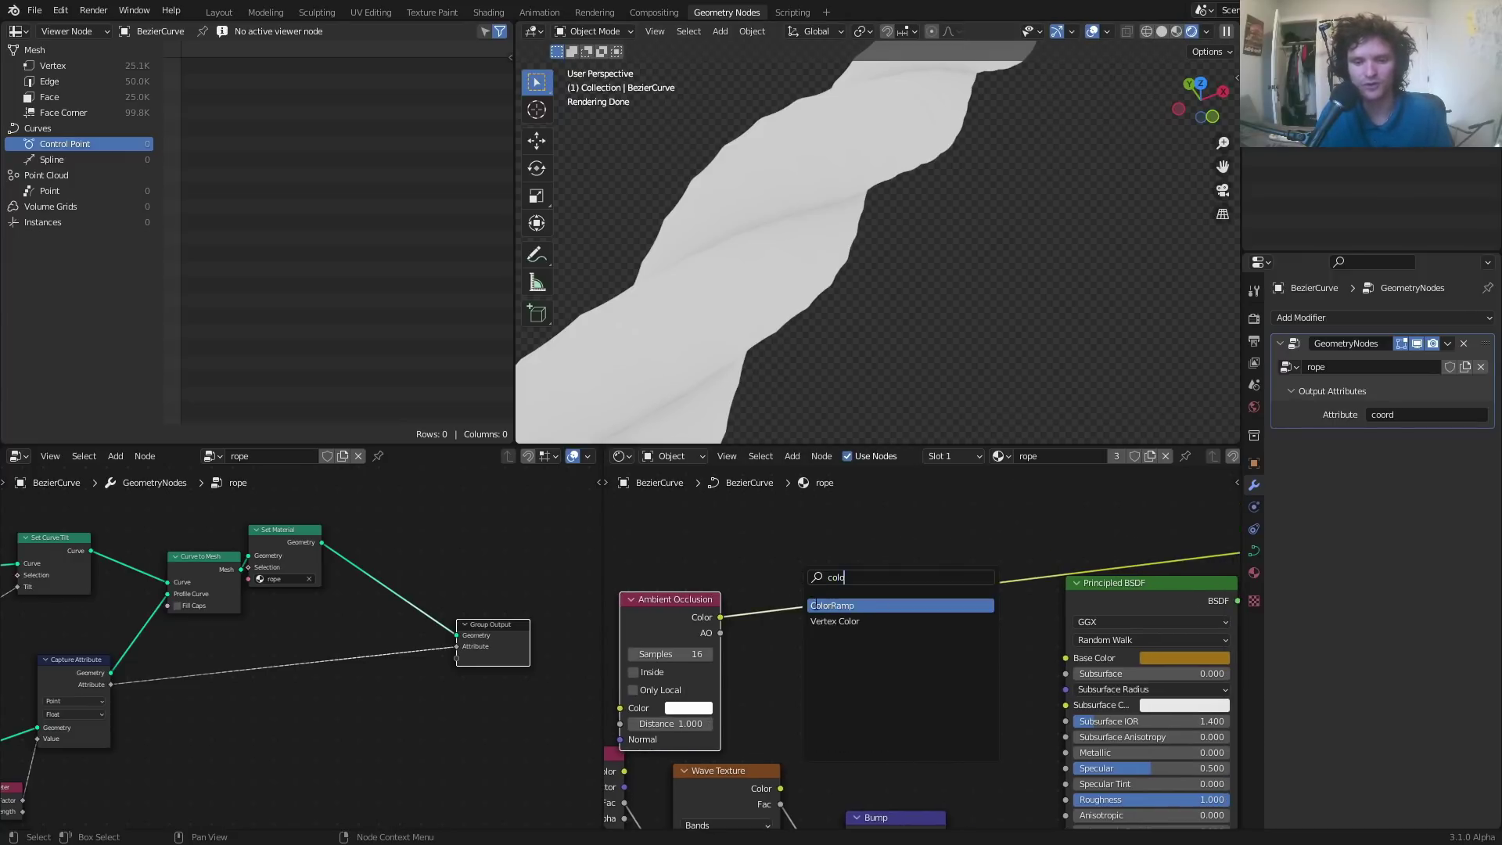
{"action": "key", "text": "Return"}
{"action": "left_click", "coordinate": [888, 671]}
{"action": "left_click_drag", "start_coordinate": [883, 664], "coordinate": [943, 663]}
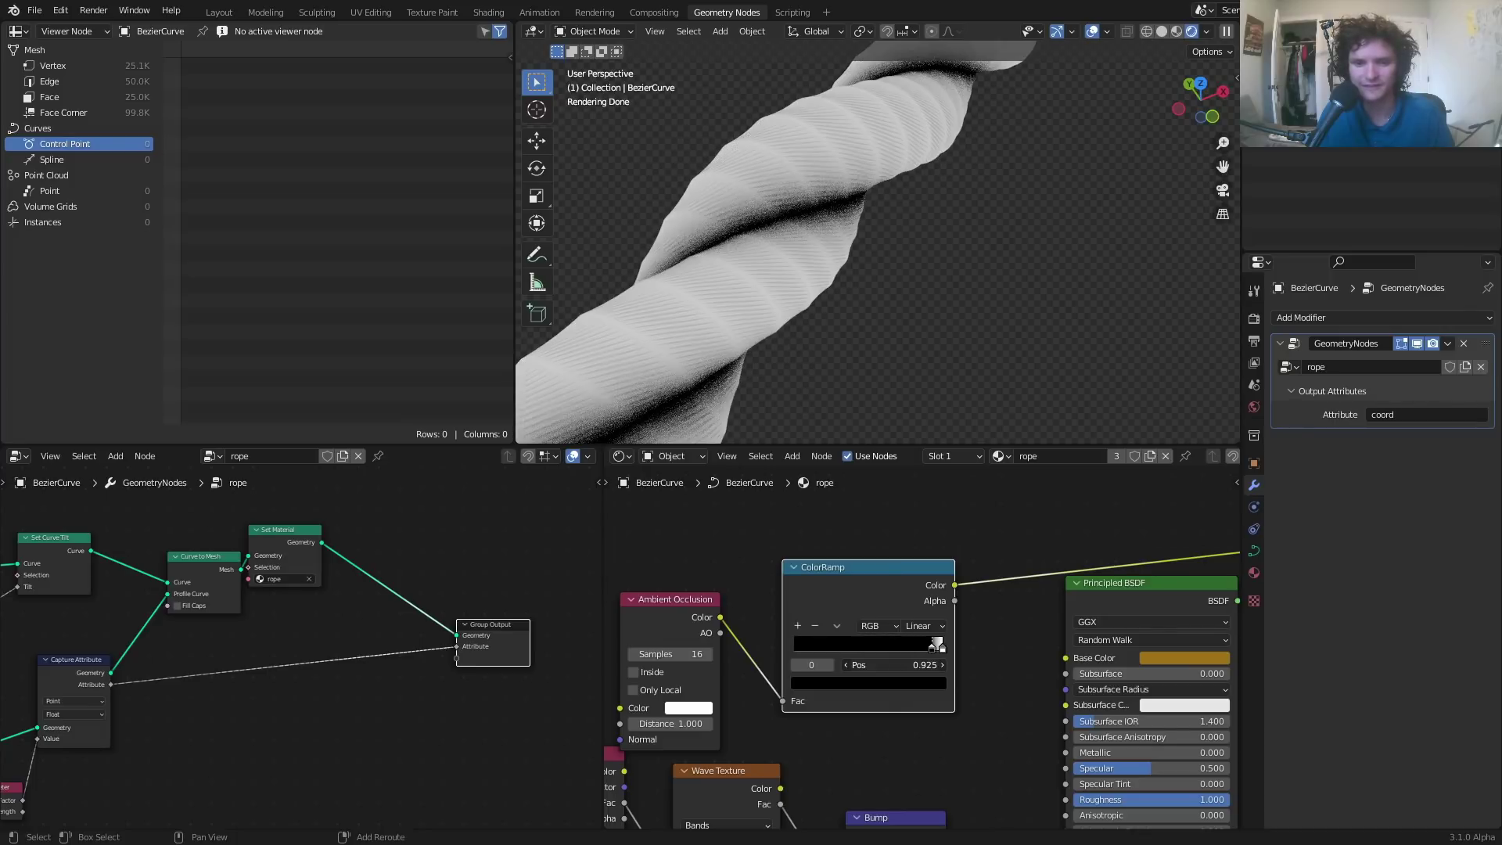
- Raise the ColorRamp's black stop to position 0.960 and inspect the contrast along the rope
{"action": "scroll", "coordinate": [717, 289], "scroll_direction": "up", "scroll_amount": 3}
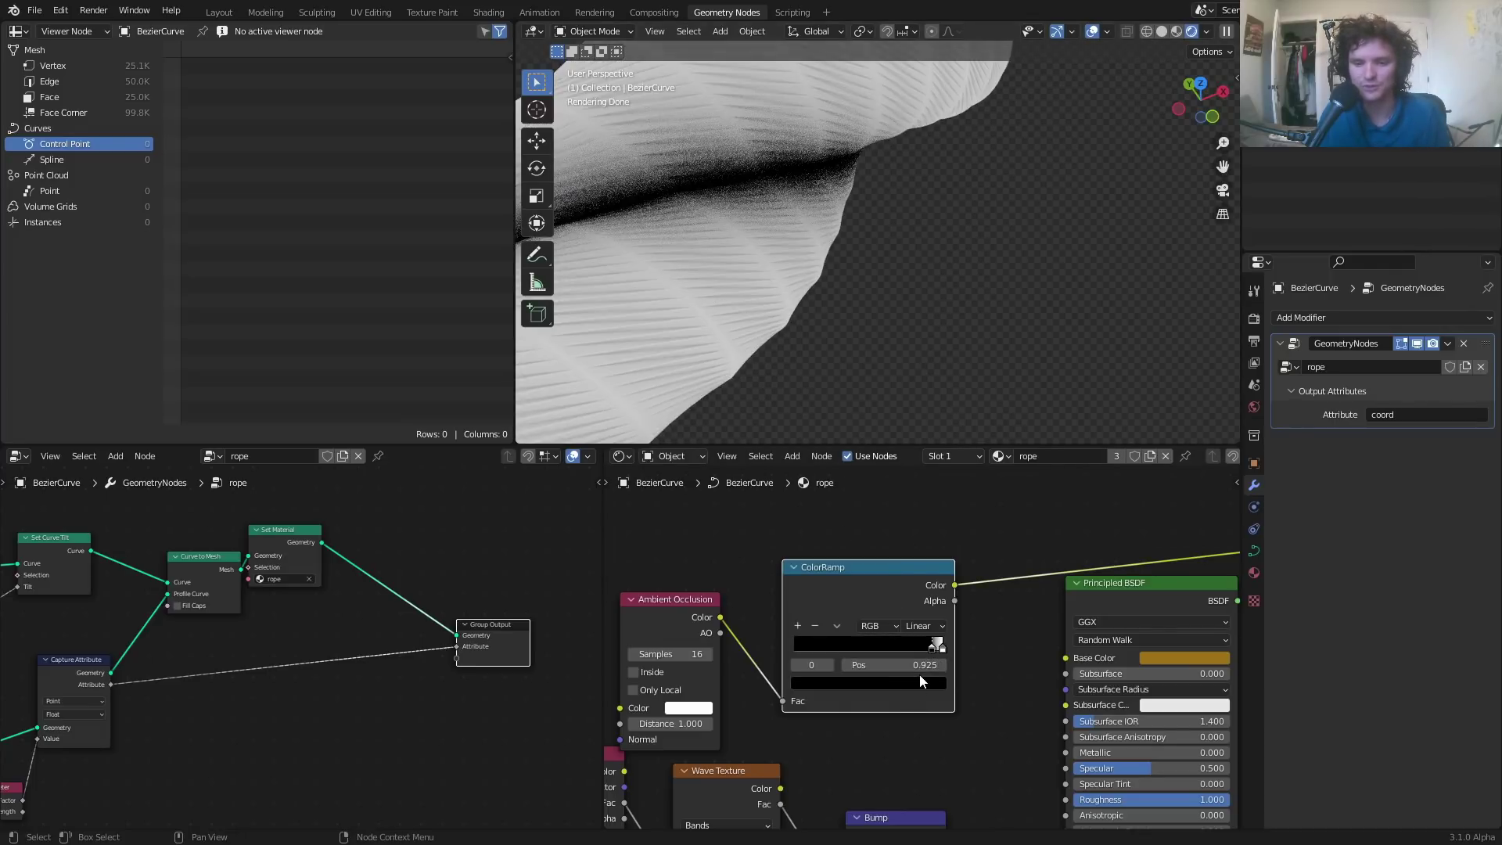
{"action": "left_click_drag", "start_coordinate": [900, 664], "coordinate": [917, 664]}
{"action": "scroll", "coordinate": [716, 161], "scroll_direction": "down", "scroll_amount": 9}
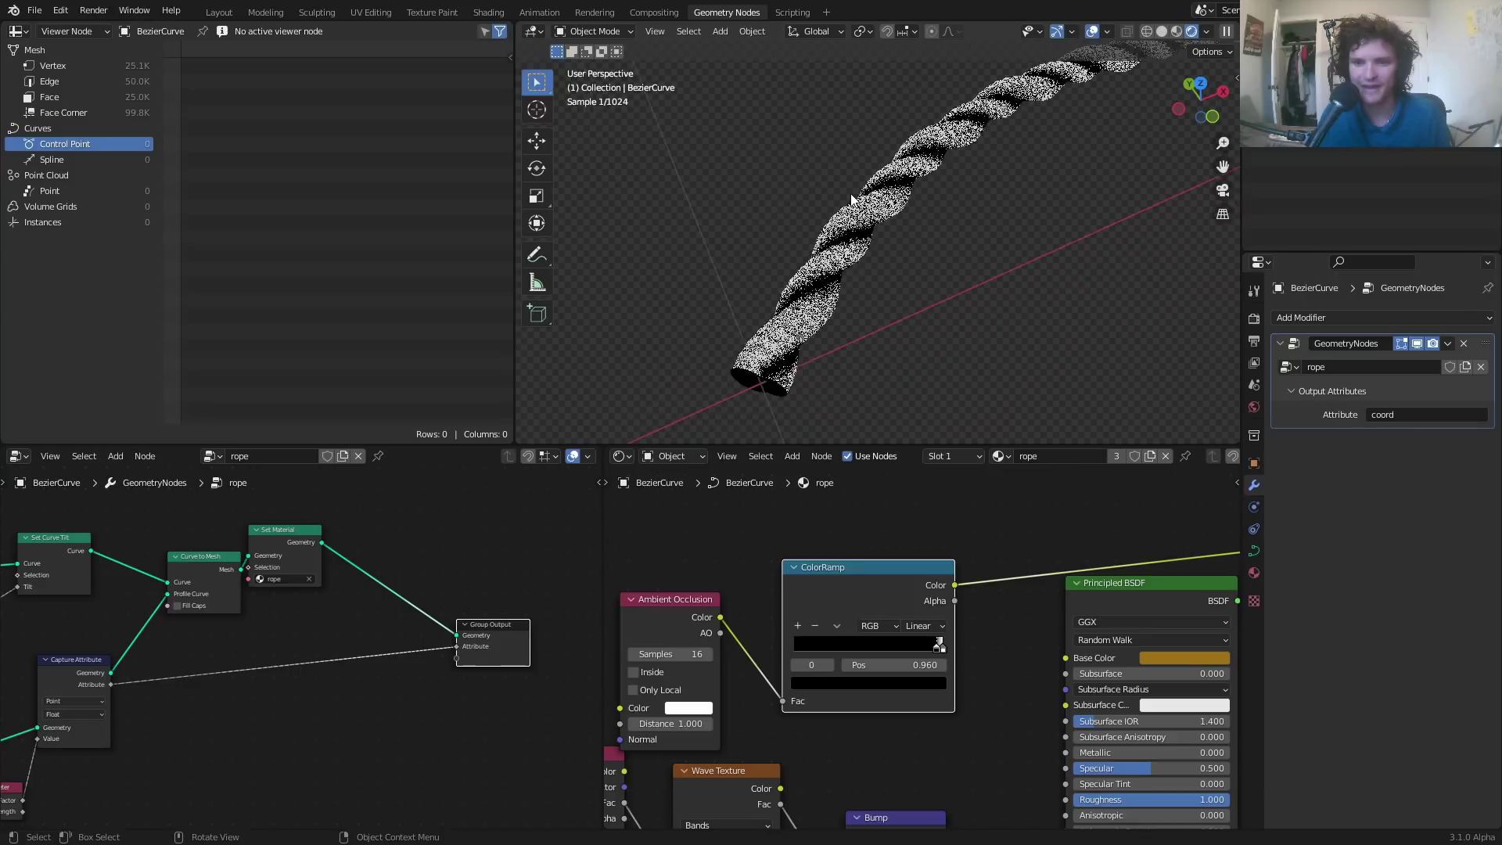
{"action": "middle_click_drag", "start_coordinate": [853, 199], "coordinate": [1111, 111]}
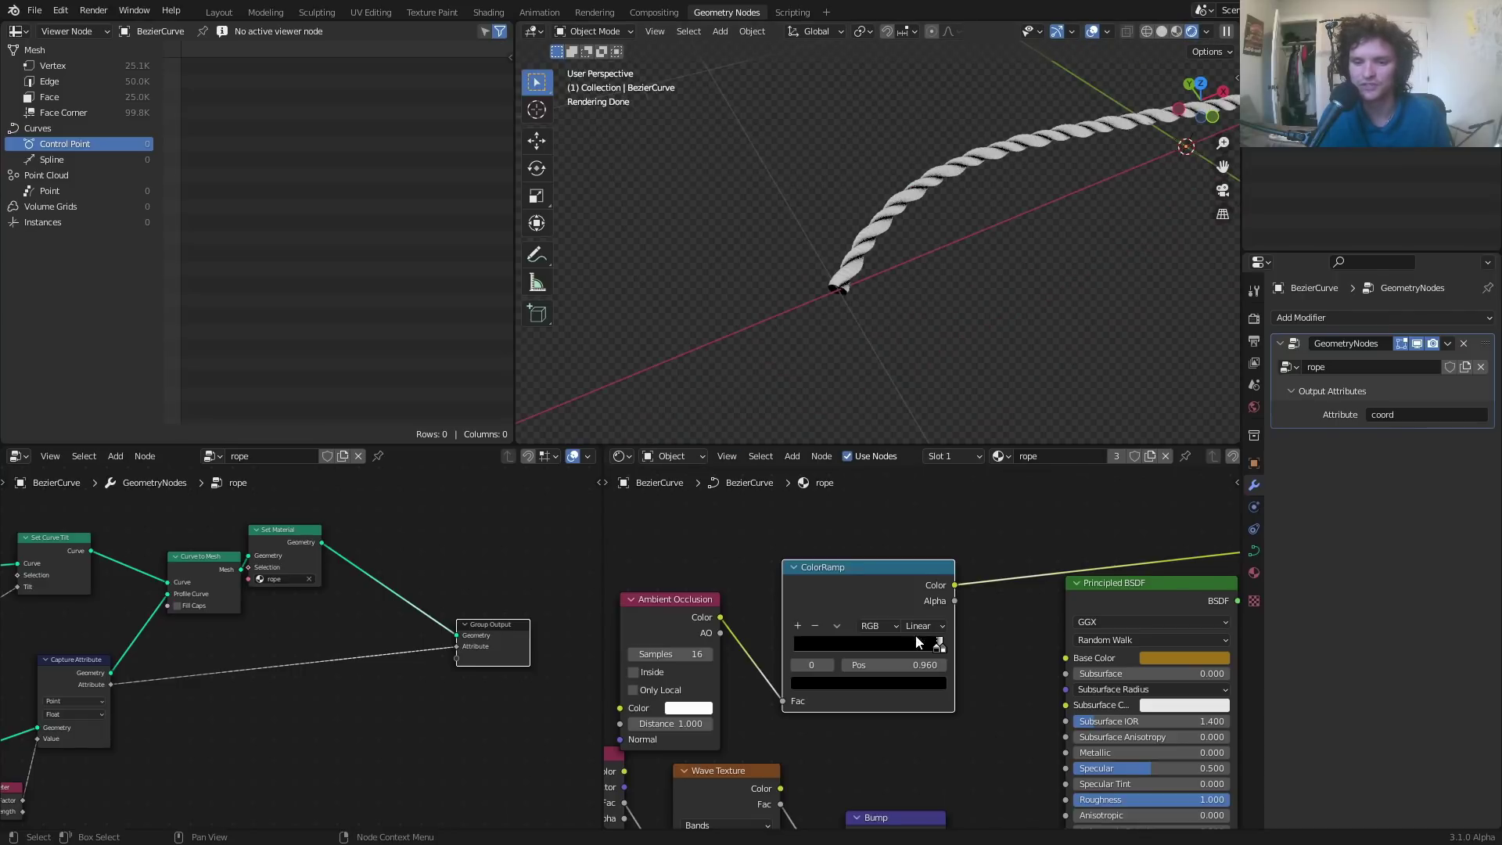
- Shift the Ambient Occlusion and ColorRamp nodes away from the Principled BSDF to make room for another node
{"action": "left_click_drag", "start_coordinate": [892, 593], "coordinate": [858, 594]}
{"action": "middle_click_drag", "start_coordinate": [676, 637], "coordinate": [823, 615]}
{"action": "left_click", "coordinate": [823, 615], "text": "shift"}
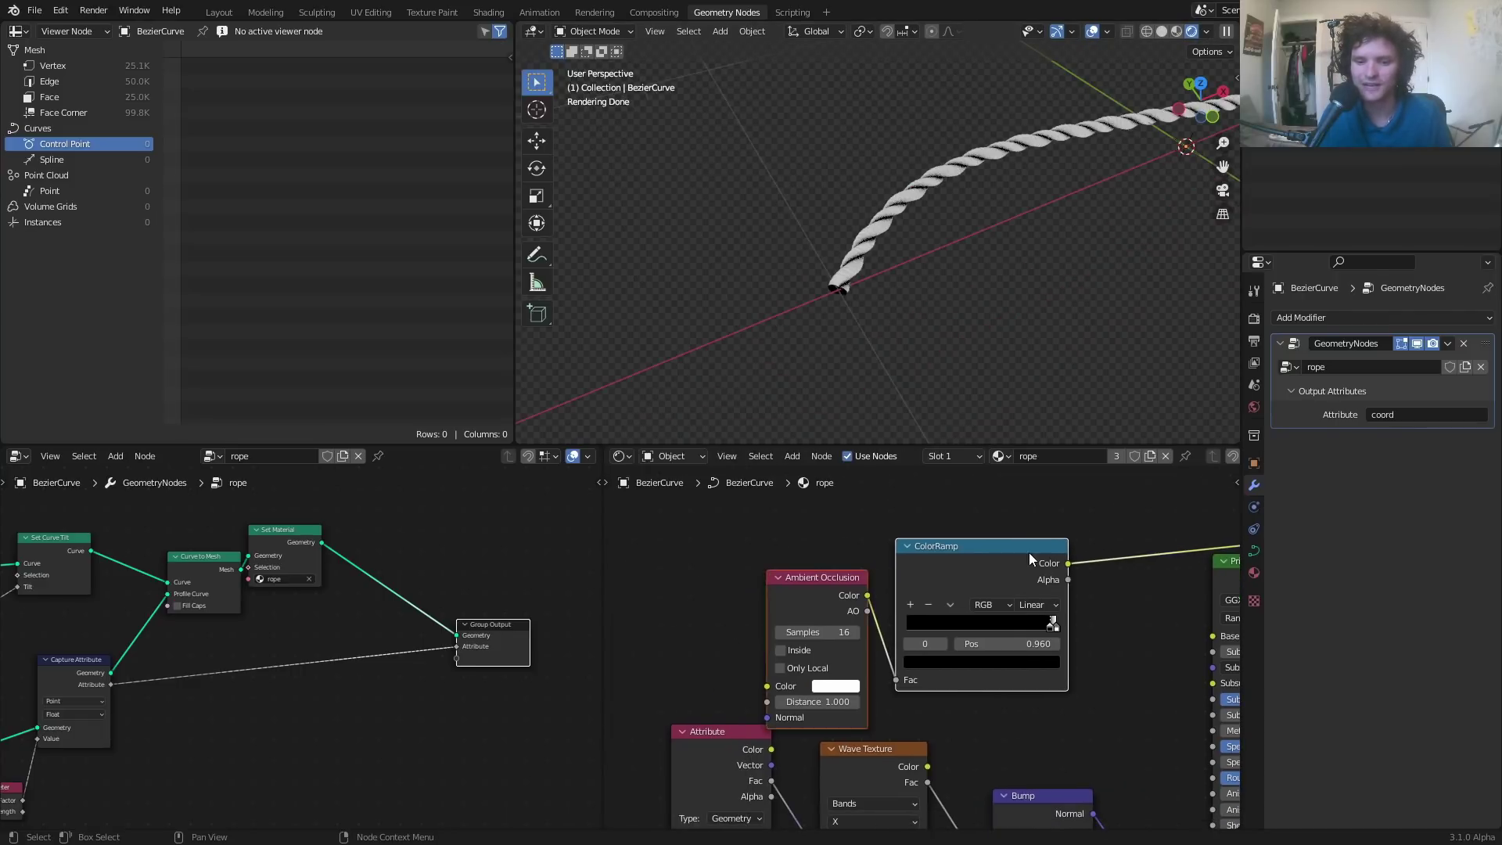
{"action": "left_click_drag", "start_coordinate": [1029, 553], "coordinate": [871, 542]}
- Add a MixRGB node between the ColorRamp and the Principled BSDF
{"action": "middle_click_drag", "start_coordinate": [1018, 567], "coordinate": [638, 602]}
{"action": "key", "text": "shift+a"}
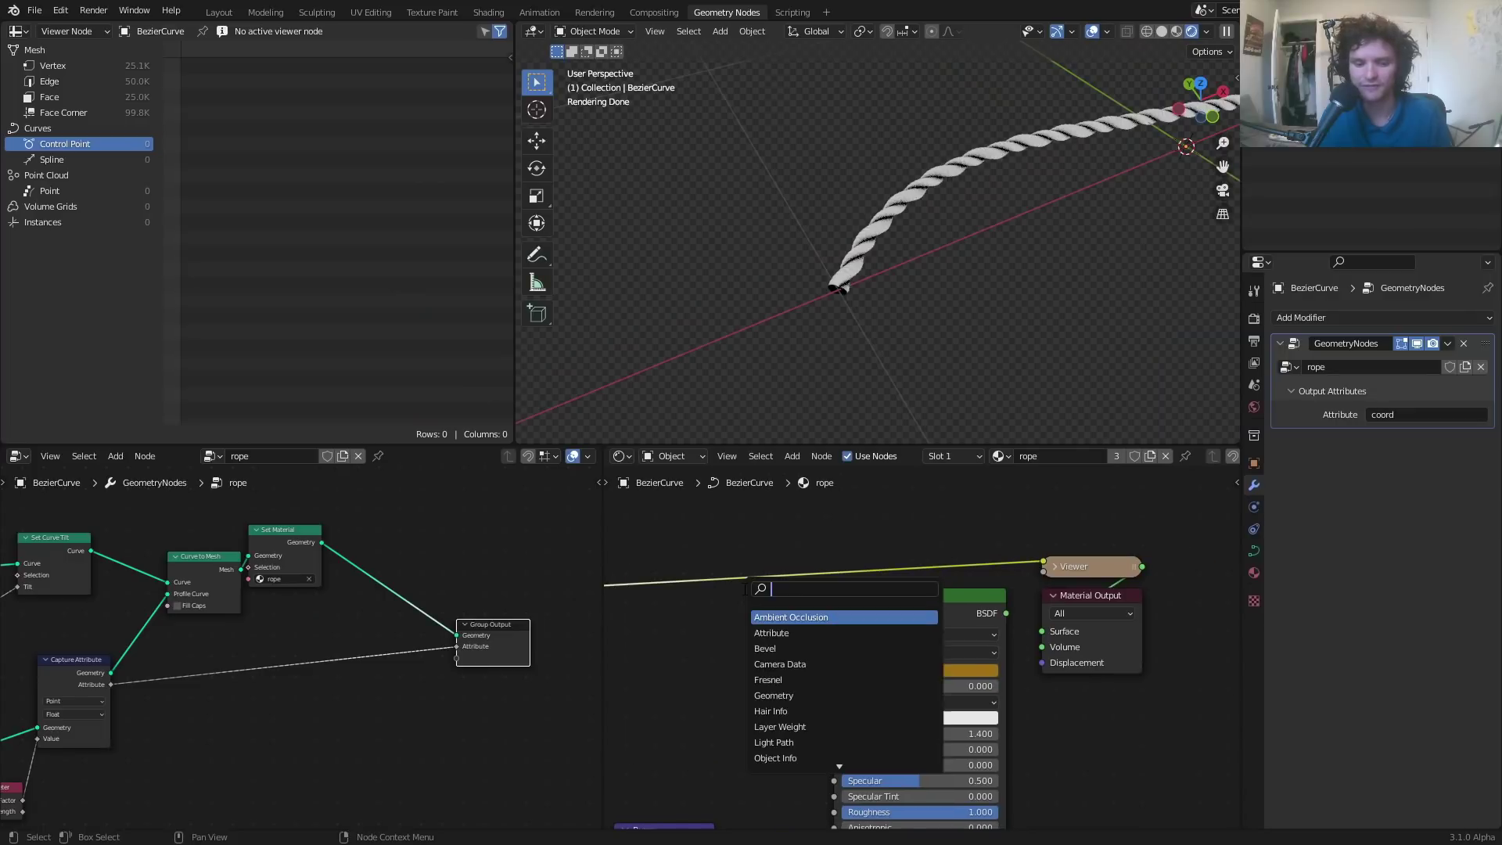
{"action": "type", "text": "mi"}
{"action": "key", "text": "Return"}
{"action": "left_click", "coordinate": [735, 640]}
- Copy the Principled BSDF's base color into the Mix node's Color1 and connect the Mix output to Base Color
{"action": "middle_click_drag", "start_coordinate": [864, 645], "coordinate": [970, 630]}
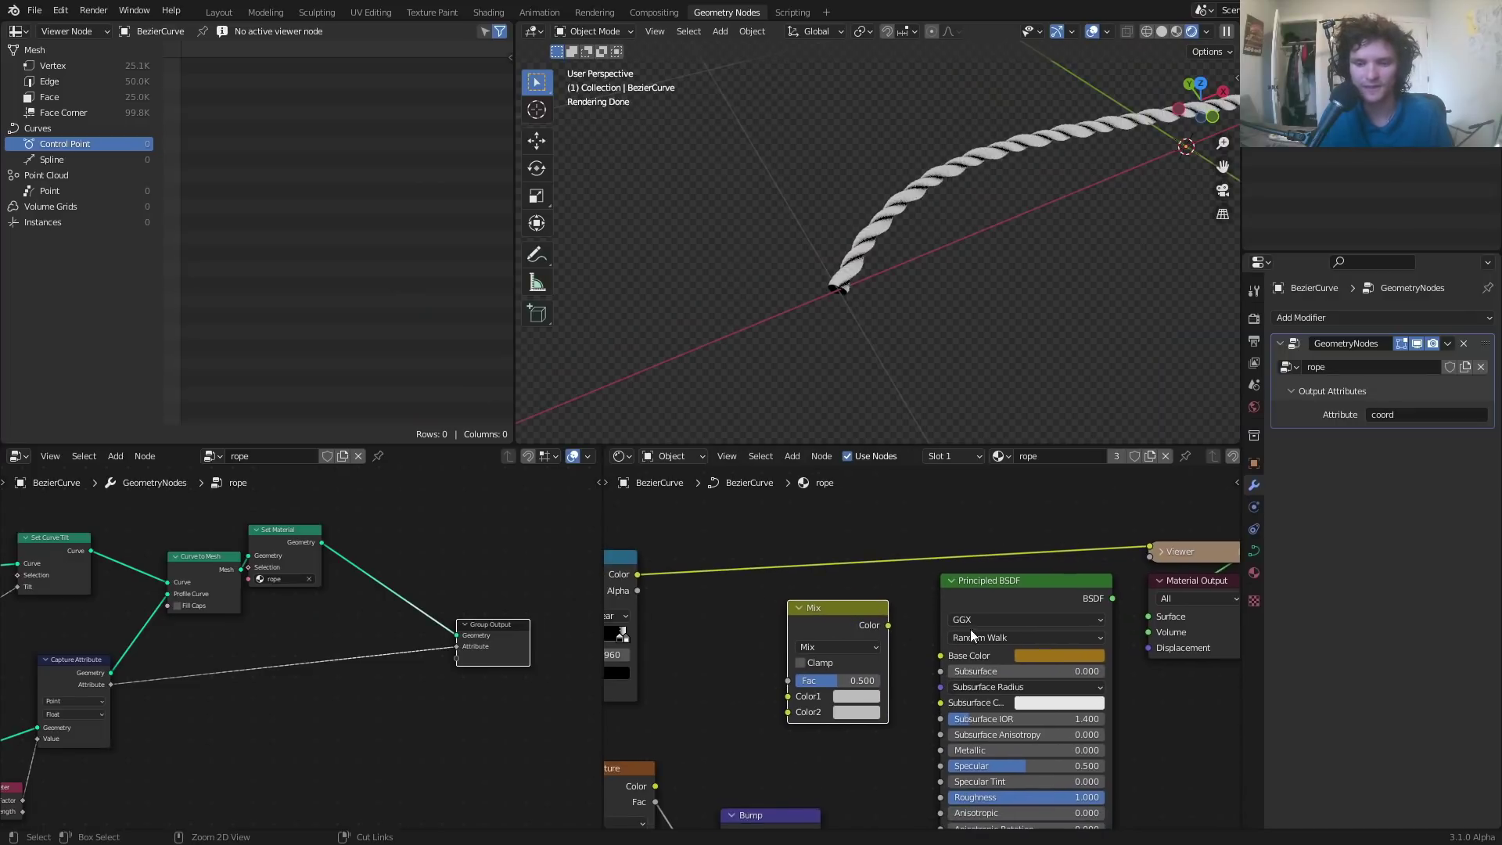
{"action": "key", "text": "ctrl+v"}
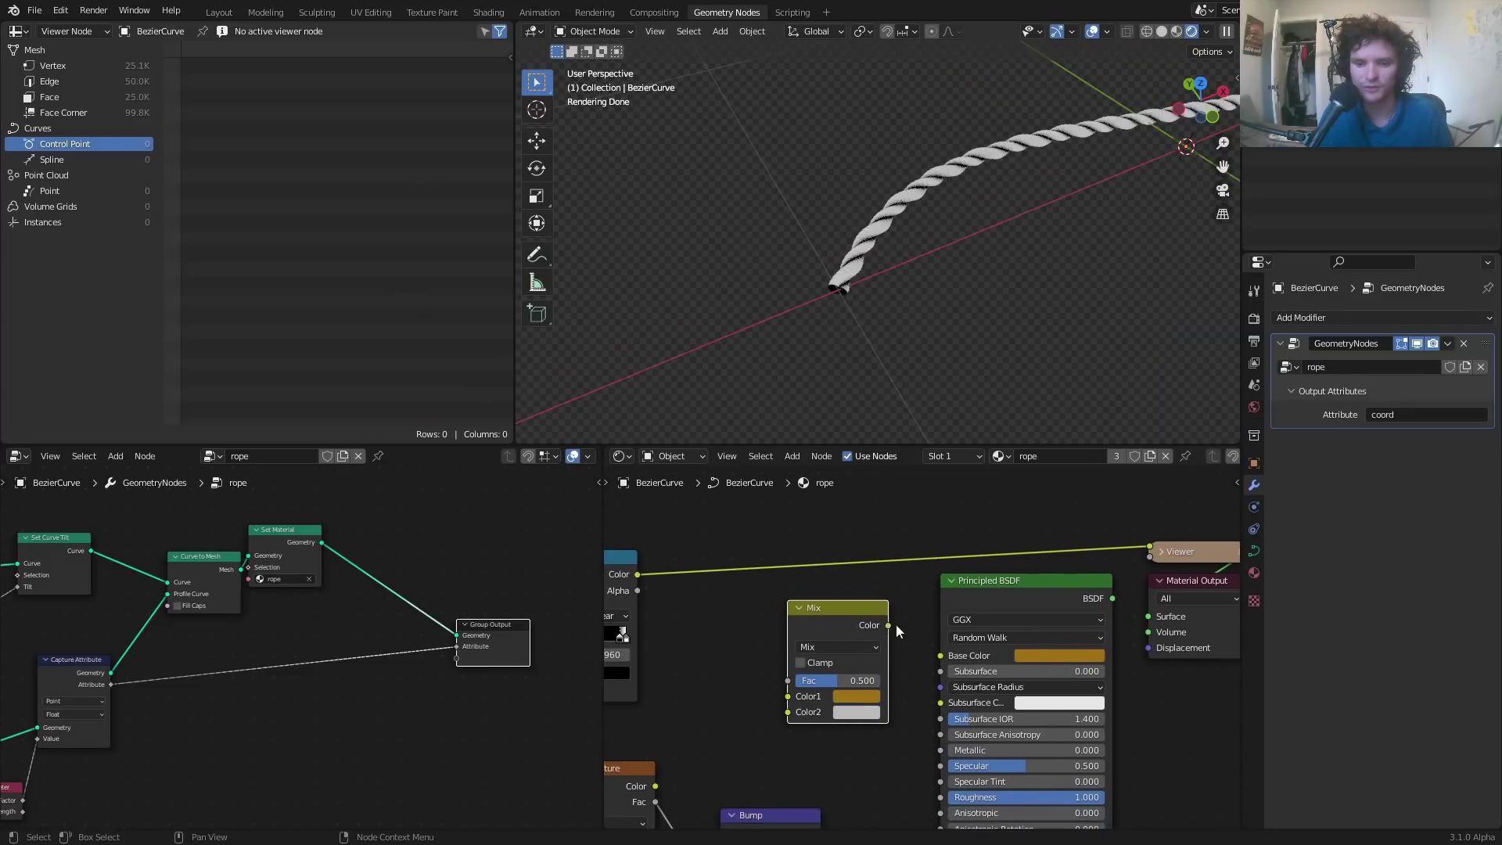
{"action": "left_click_drag", "start_coordinate": [889, 626], "coordinate": [939, 656]}
- Set the Mix node's Color2 to black and drive its Fac with the ColorRamp's Color output
{"action": "middle_click_drag", "start_coordinate": [767, 683], "coordinate": [905, 650]}
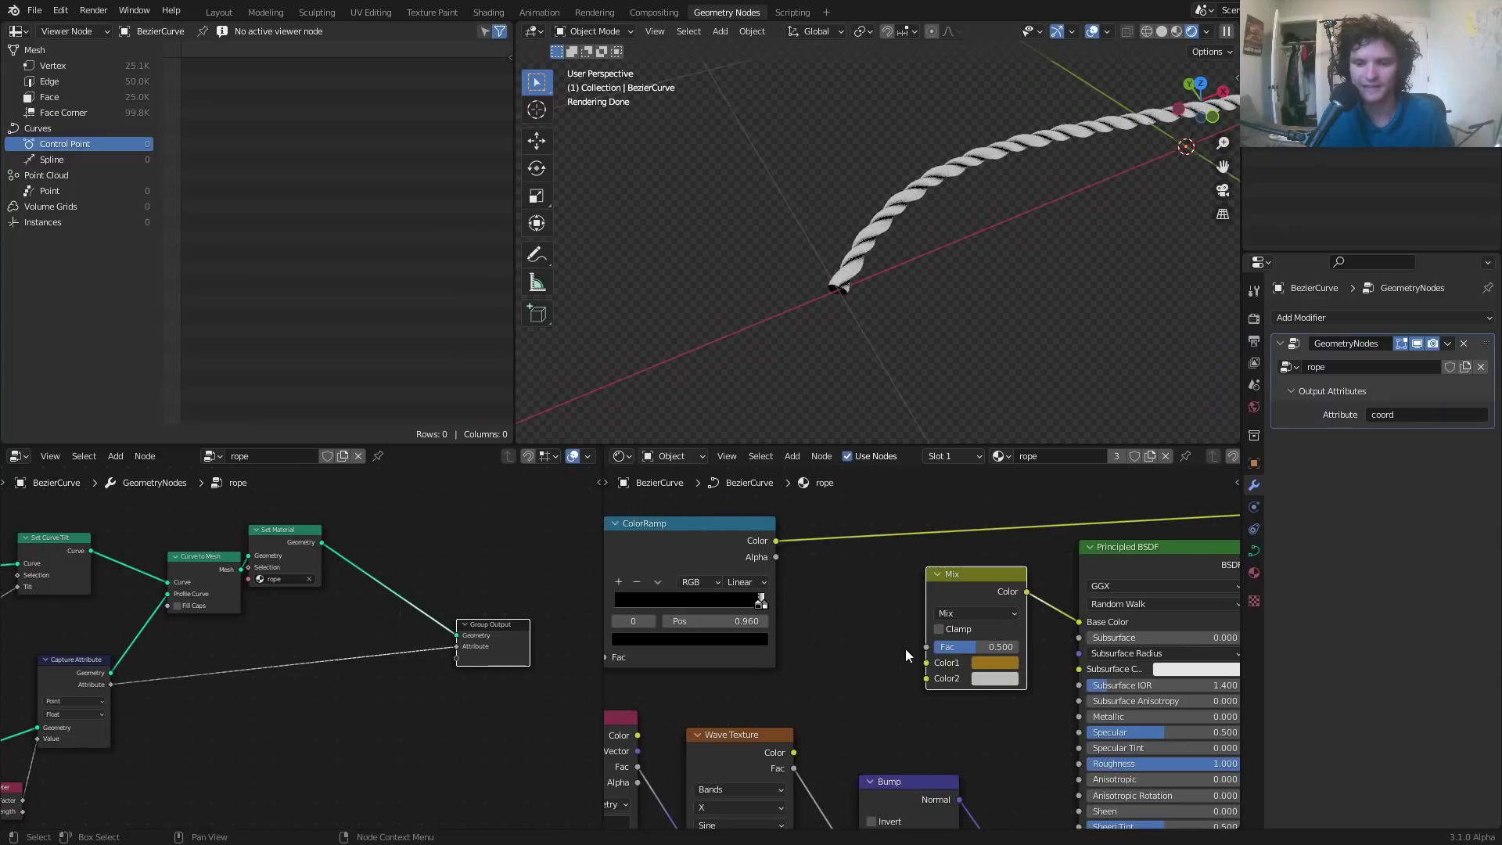
{"action": "left_click", "coordinate": [983, 677]}
{"action": "left_click", "coordinate": [1094, 572]}
{"action": "left_click_drag", "start_coordinate": [777, 541], "coordinate": [926, 647]}
- Switch the preview back to the Principled BSDF output and inspect the shaded rope up close
{"action": "middle_click_drag", "start_coordinate": [1135, 563], "coordinate": [1004, 585]}
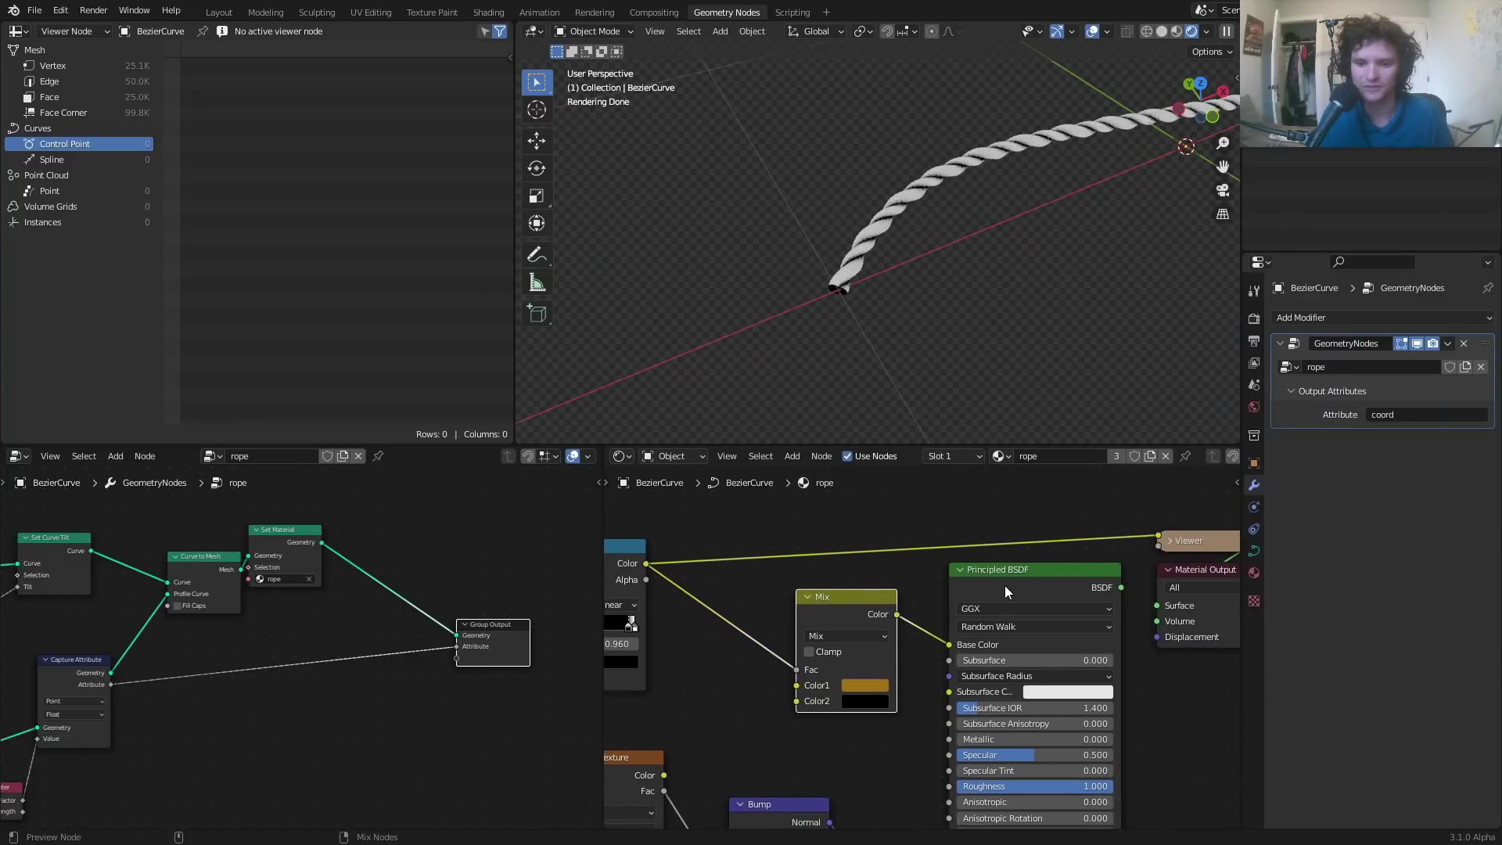
{"action": "left_click", "coordinate": [1005, 585], "text": "ctrl+shift"}
{"action": "scroll", "coordinate": [854, 191], "scroll_direction": "up", "scroll_amount": 10}
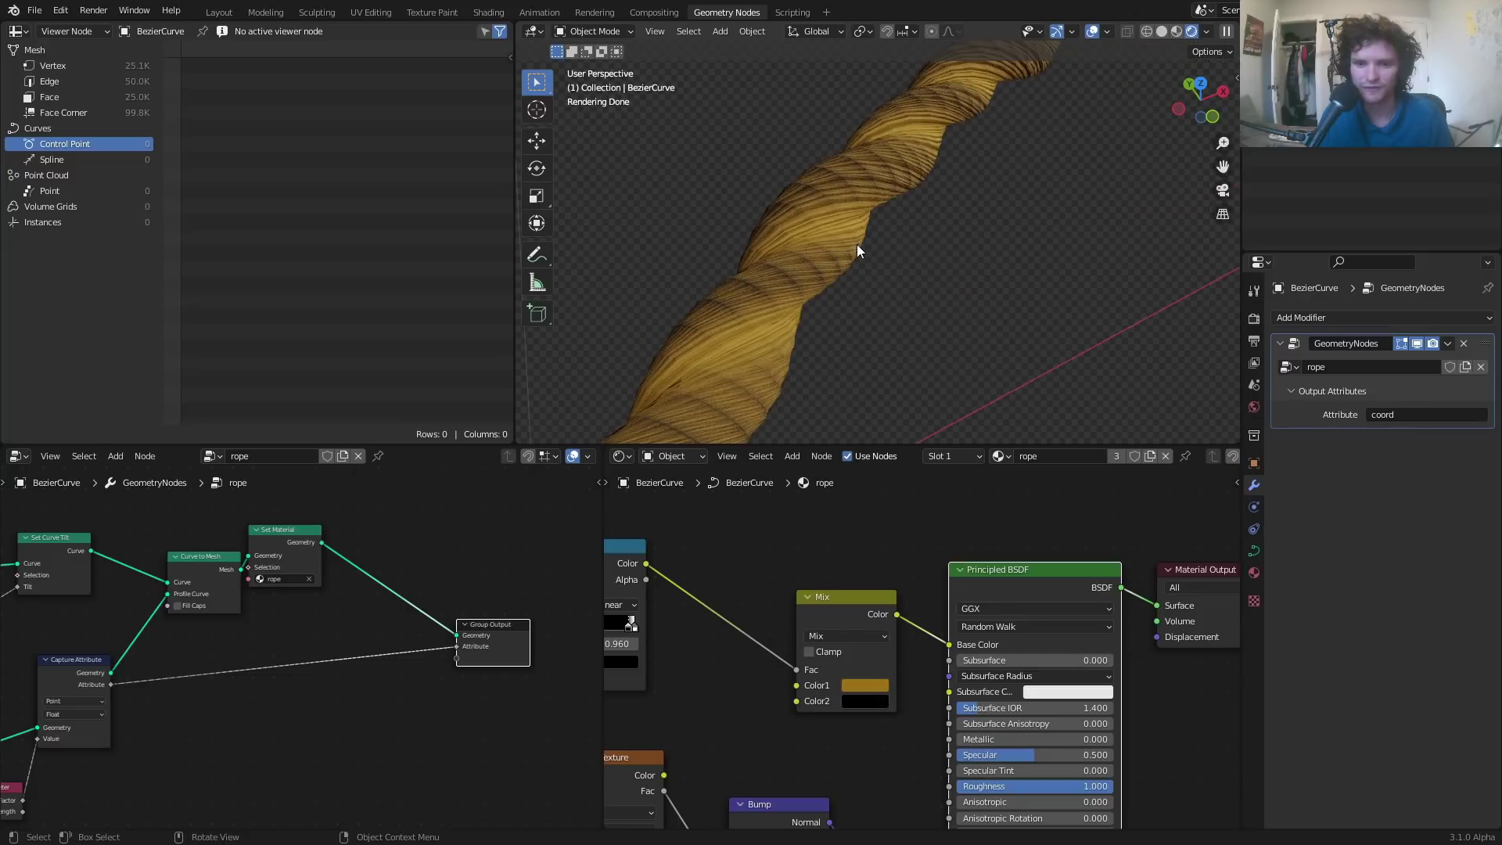
- Change the Mix node's blending mode to Multiply
{"action": "left_click", "coordinate": [830, 628]}
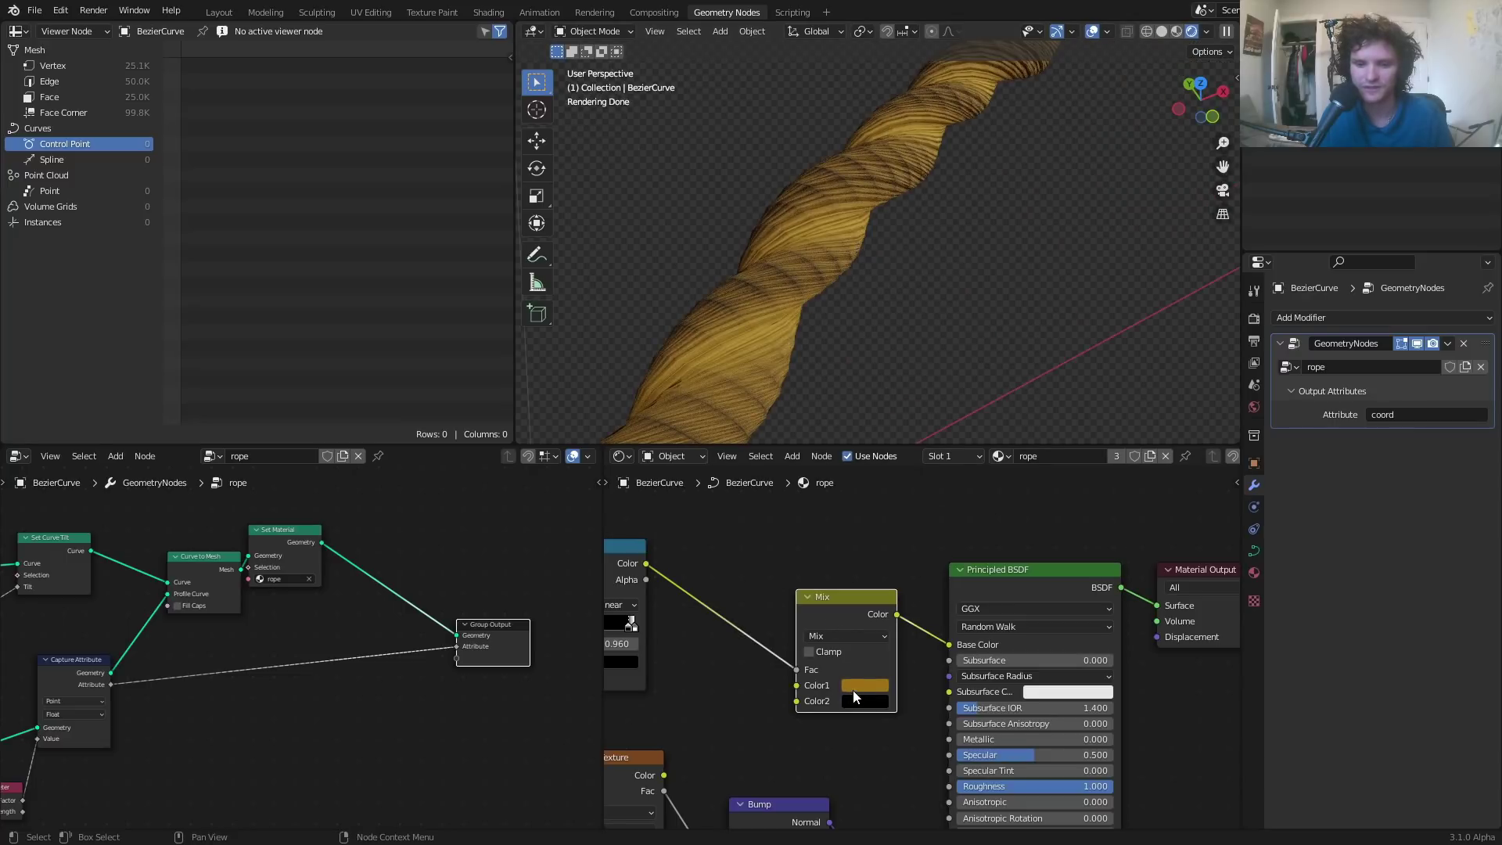
{"action": "left_click", "coordinate": [834, 636]}
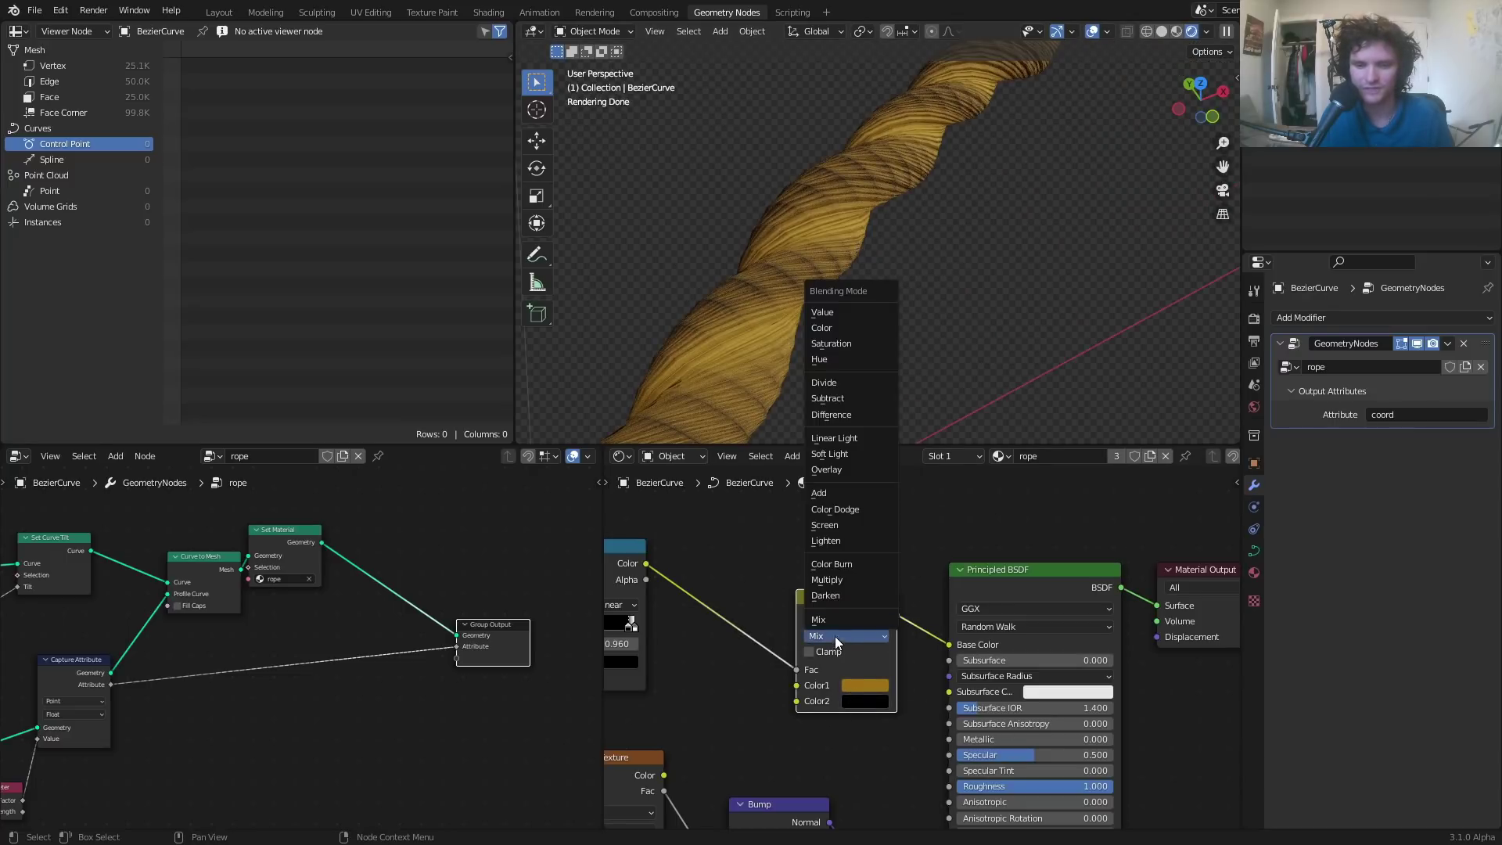
{"action": "left_click", "coordinate": [837, 580]}
- Try swapping the Multiply node's colors, with the golden brown in Color2 and black in Color1
{"action": "key", "text": "ctrl+c"}
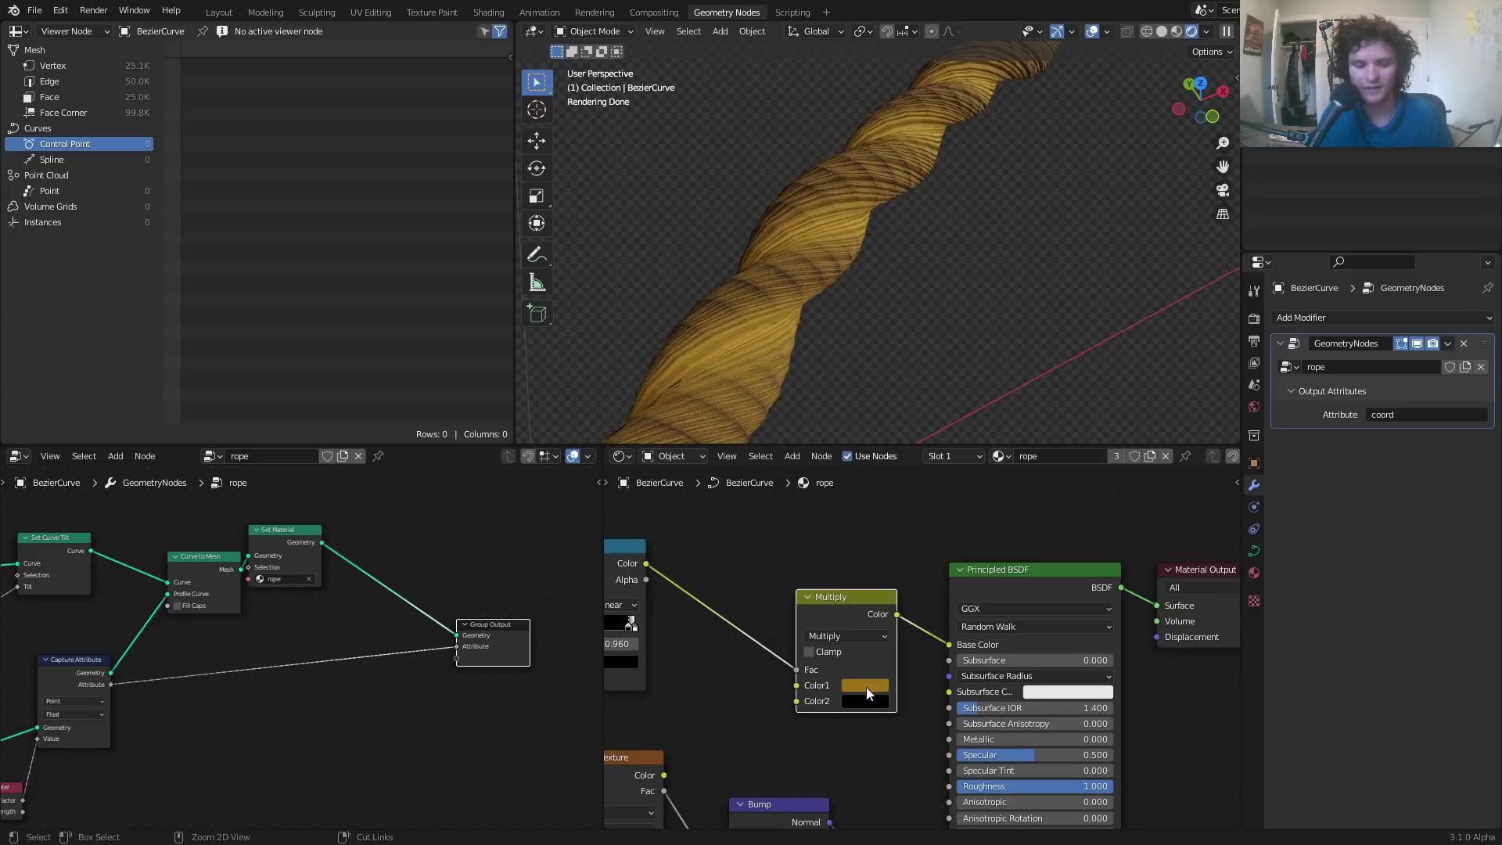
{"action": "key", "text": "ctrl+v"}
{"action": "left_click", "coordinate": [869, 690]}
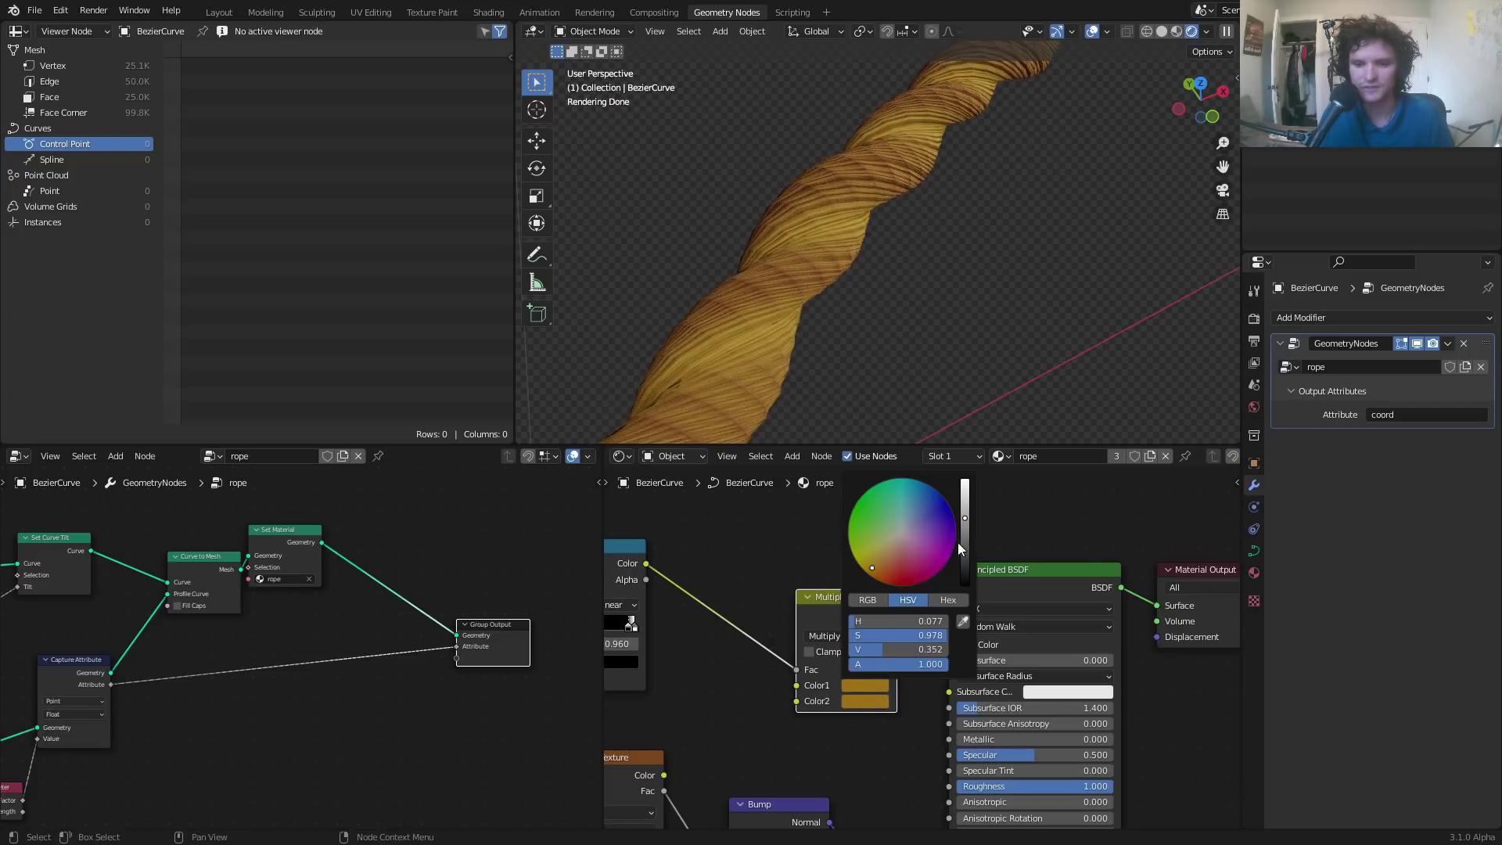
{"action": "left_click_drag", "start_coordinate": [958, 542], "coordinate": [969, 585]}
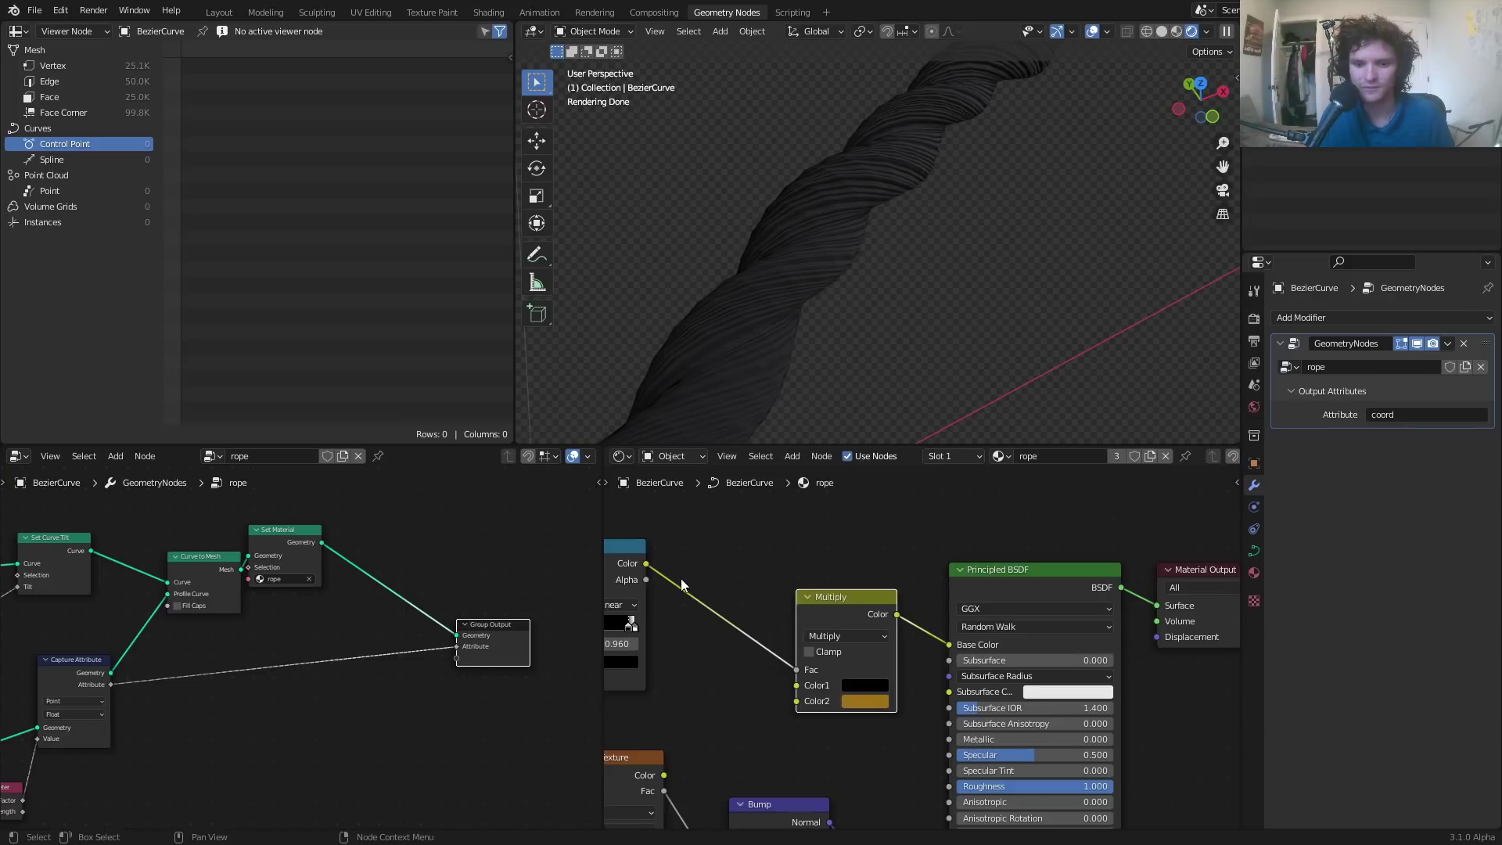
{"action": "key", "text": "ctrl+z"}
{"action": "key", "text": "ctrl+z"}
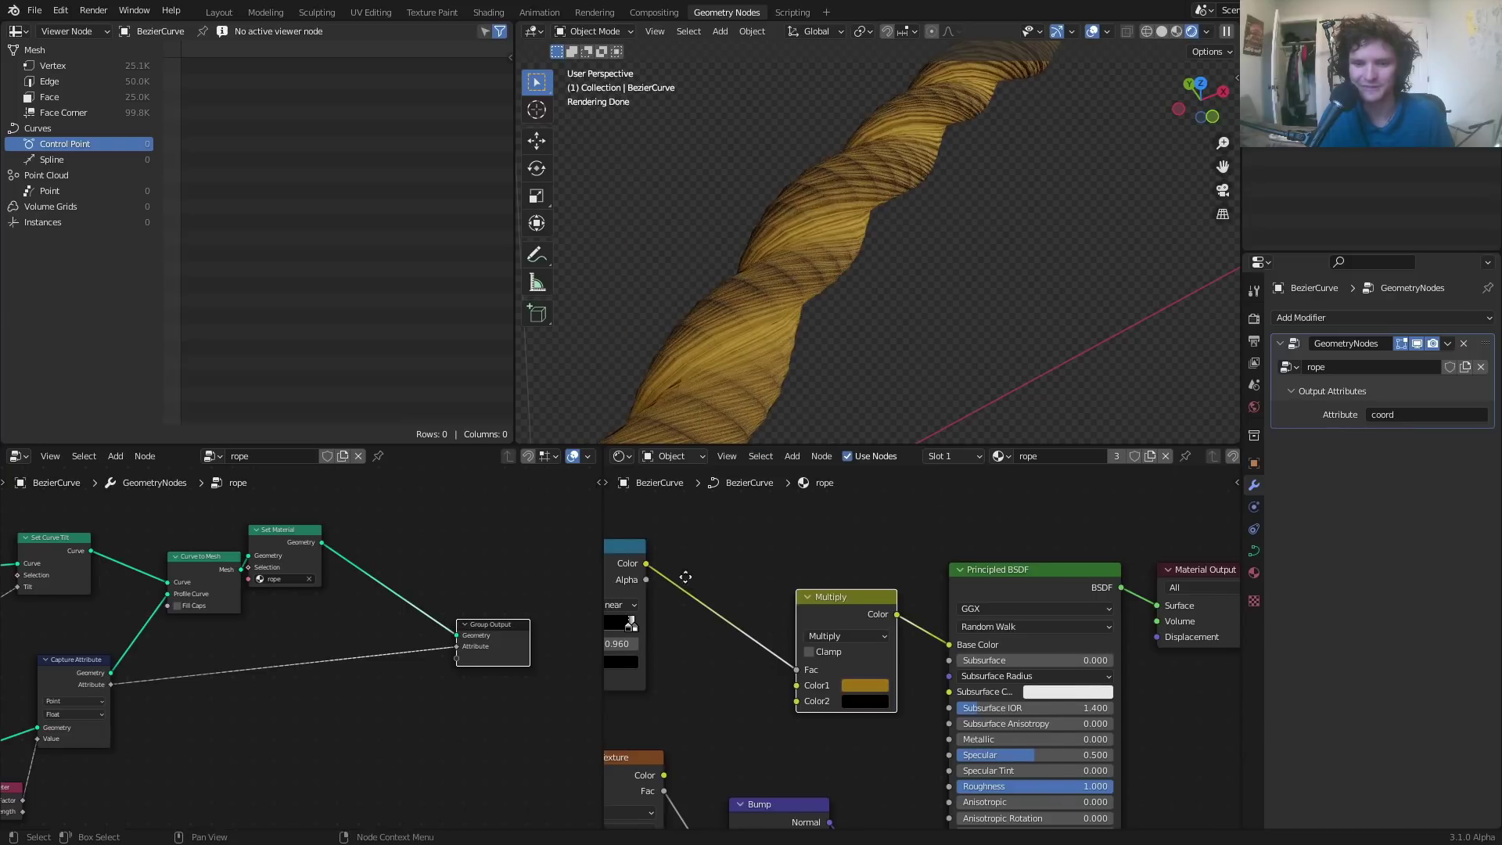
- Invert the ColorRamp by making its first stop white and its second stop black, and check the rope
{"action": "scroll", "coordinate": [848, 557], "scroll_direction": "up", "scroll_amount": 2}
{"action": "scroll", "coordinate": [849, 560], "scroll_direction": "up", "scroll_amount": 2}
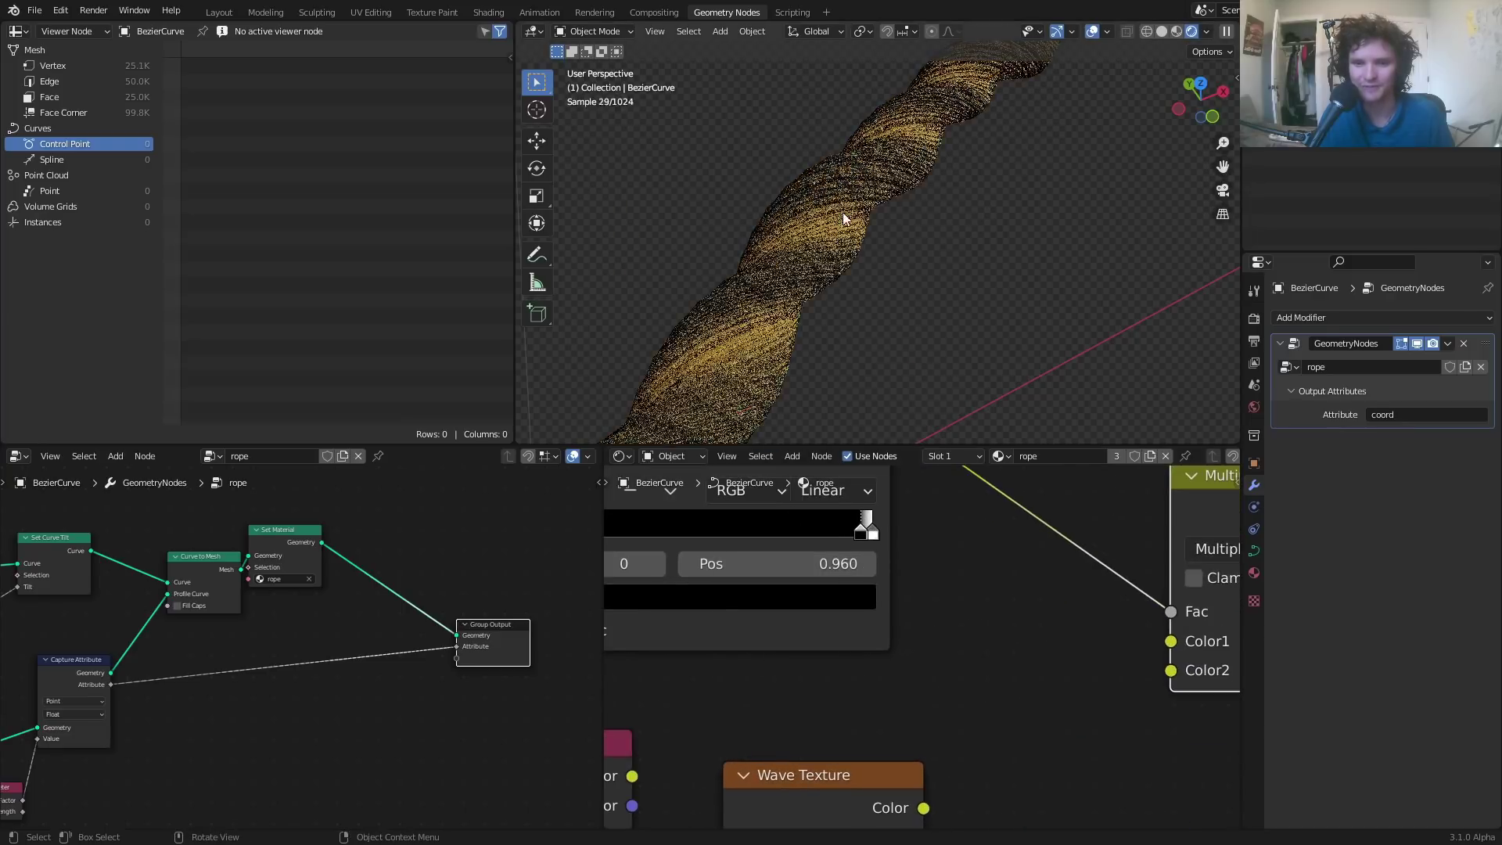
{"action": "left_click", "coordinate": [805, 607]}
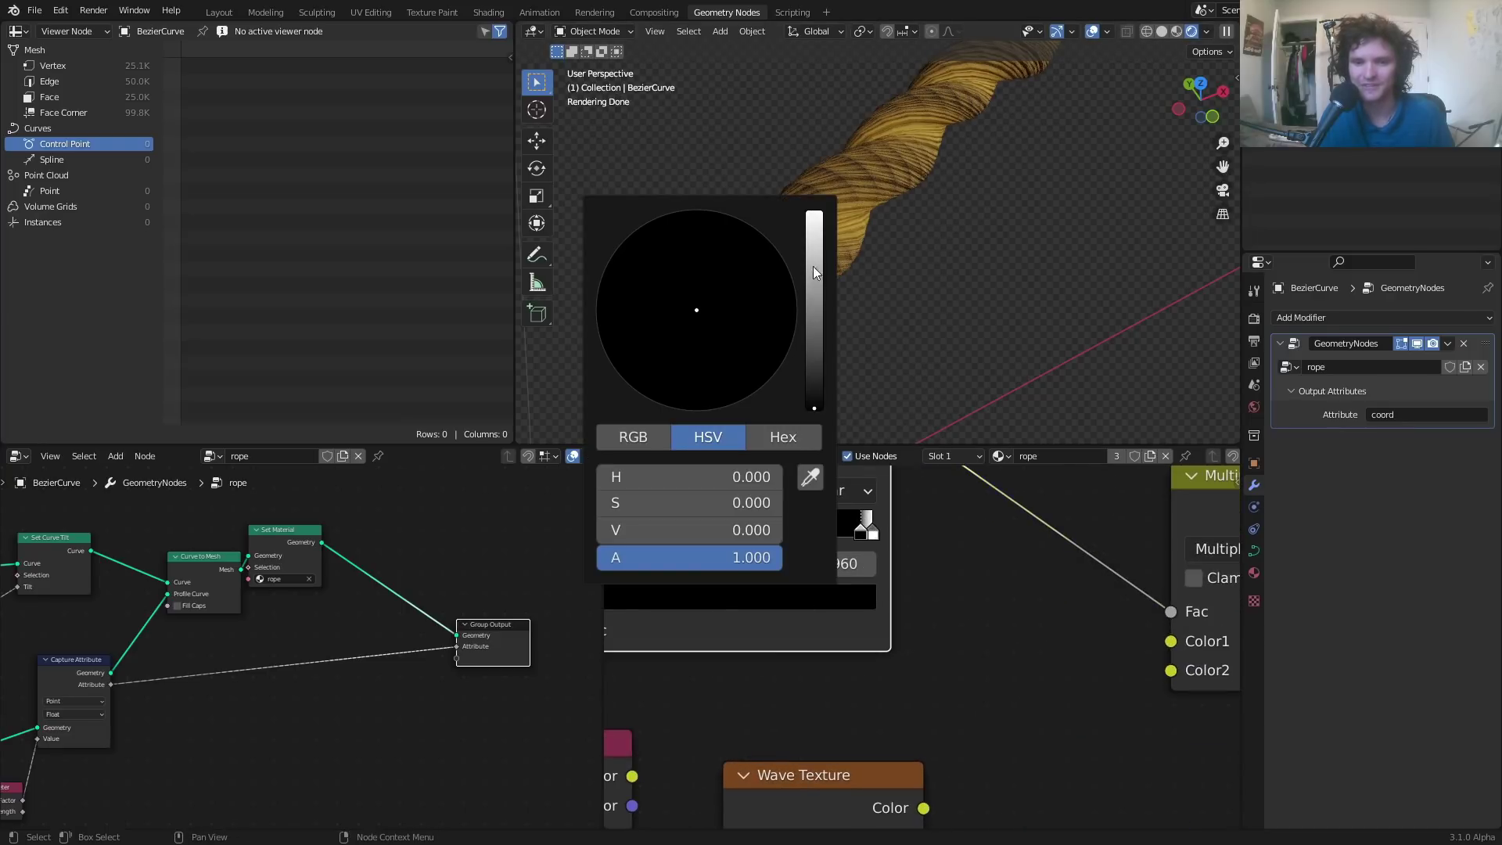
{"action": "left_click_drag", "start_coordinate": [814, 272], "coordinate": [814, 213]}
{"action": "left_click", "coordinate": [658, 564]}
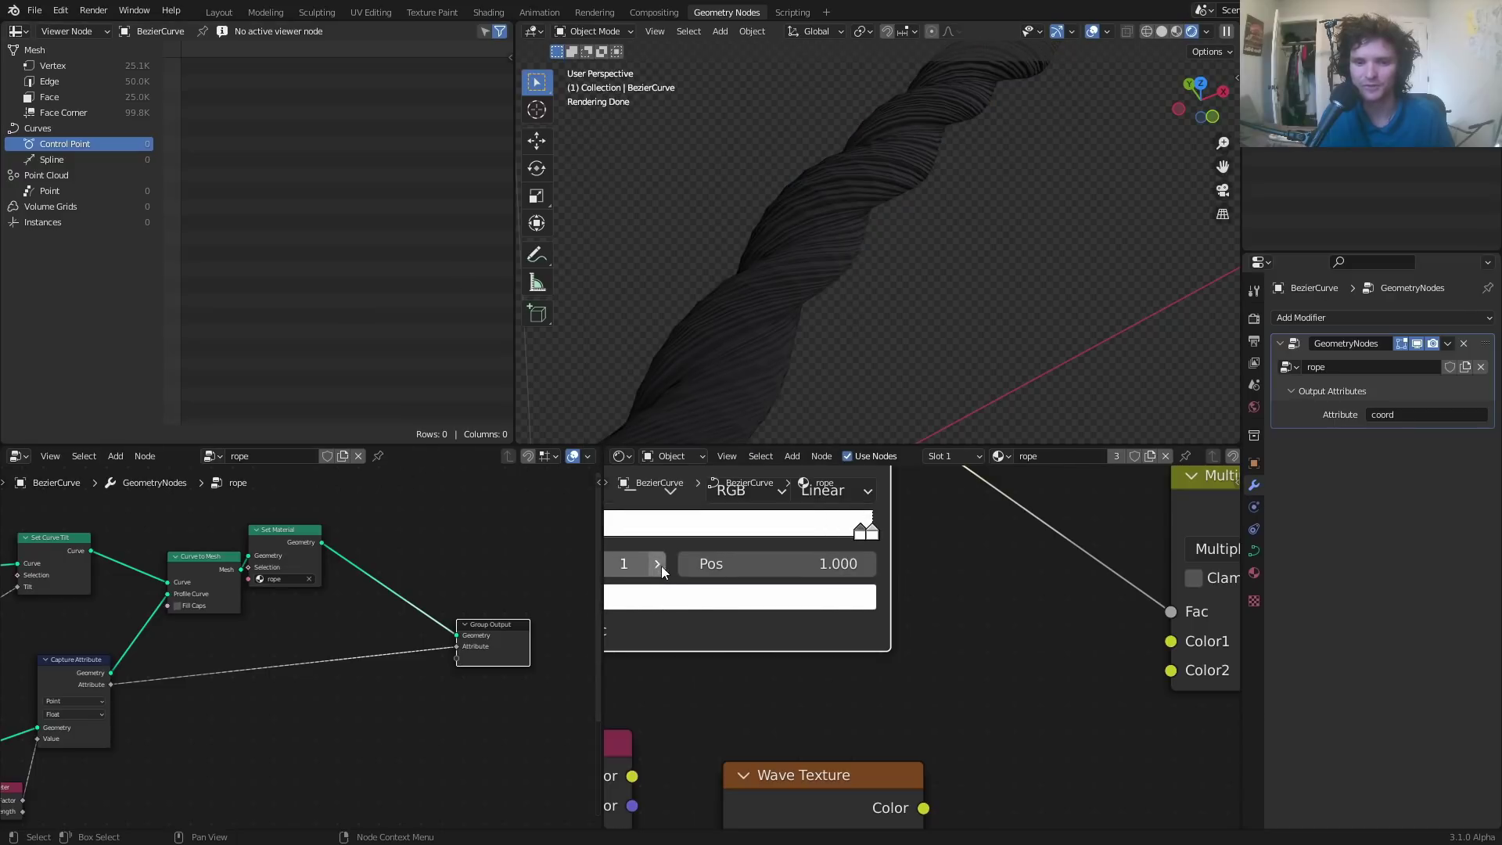
{"action": "left_click", "coordinate": [703, 597]}
{"action": "left_click", "coordinate": [813, 399]}
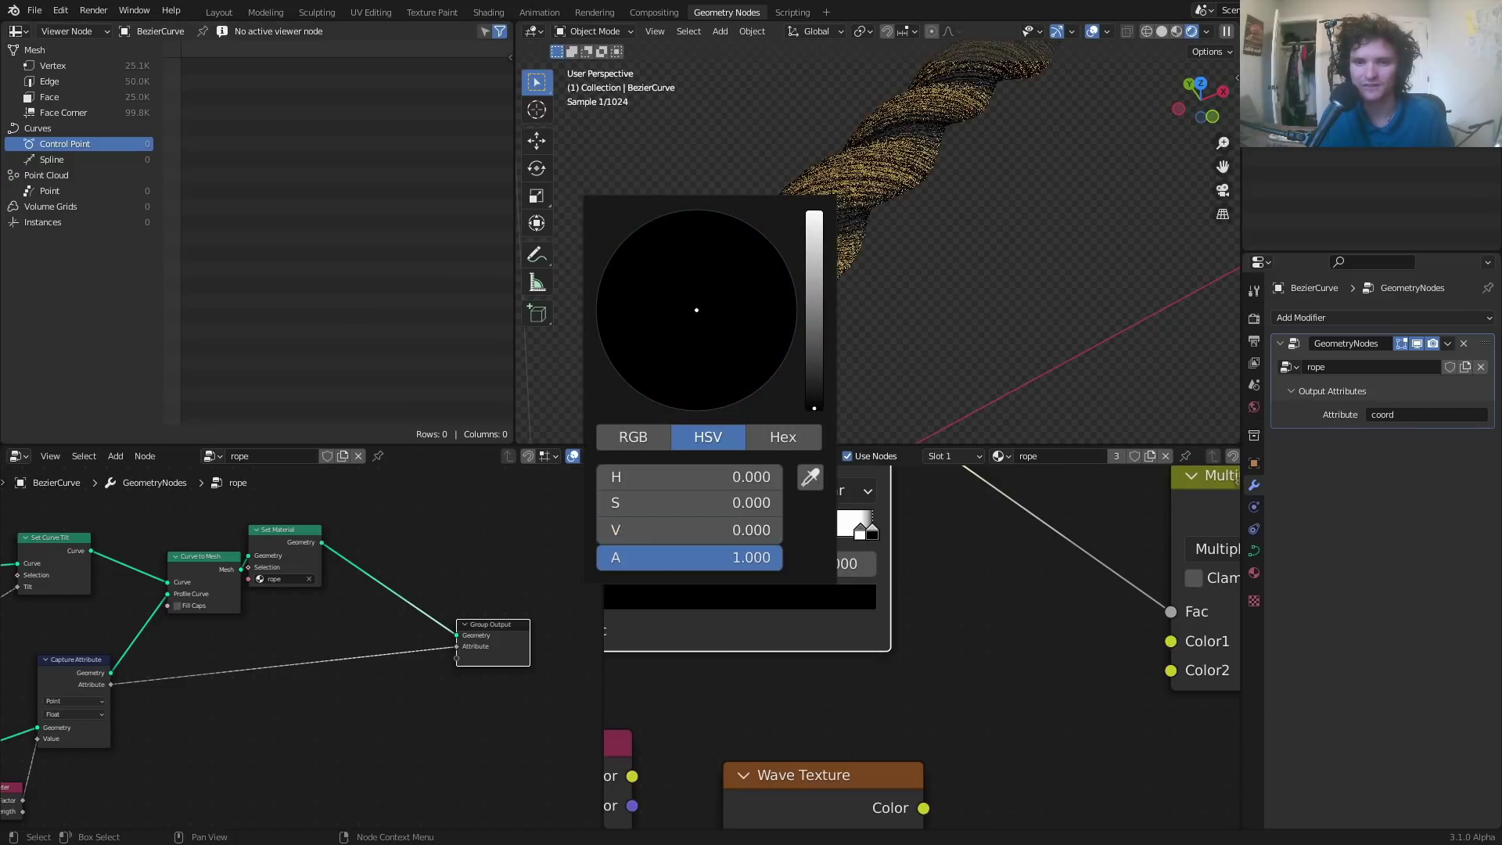
{"action": "middle_click_drag", "start_coordinate": [1031, 96], "coordinate": [893, 124]}
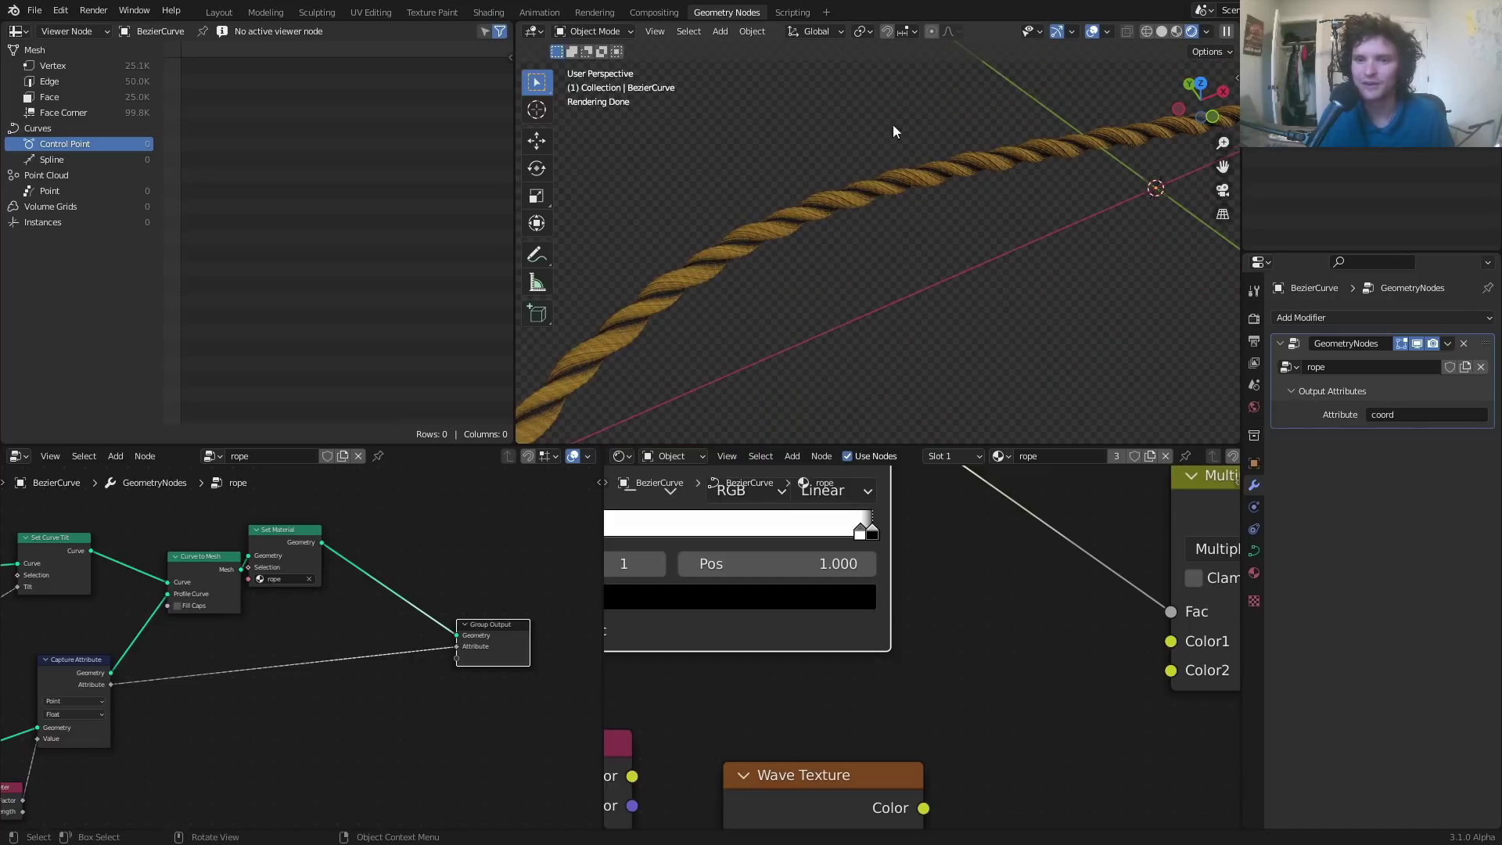
- Try lightening the ColorRamp's second stop from black to grey
{"action": "left_click", "coordinate": [802, 590]}
{"action": "left_click_drag", "start_coordinate": [825, 383], "coordinate": [825, 305]}
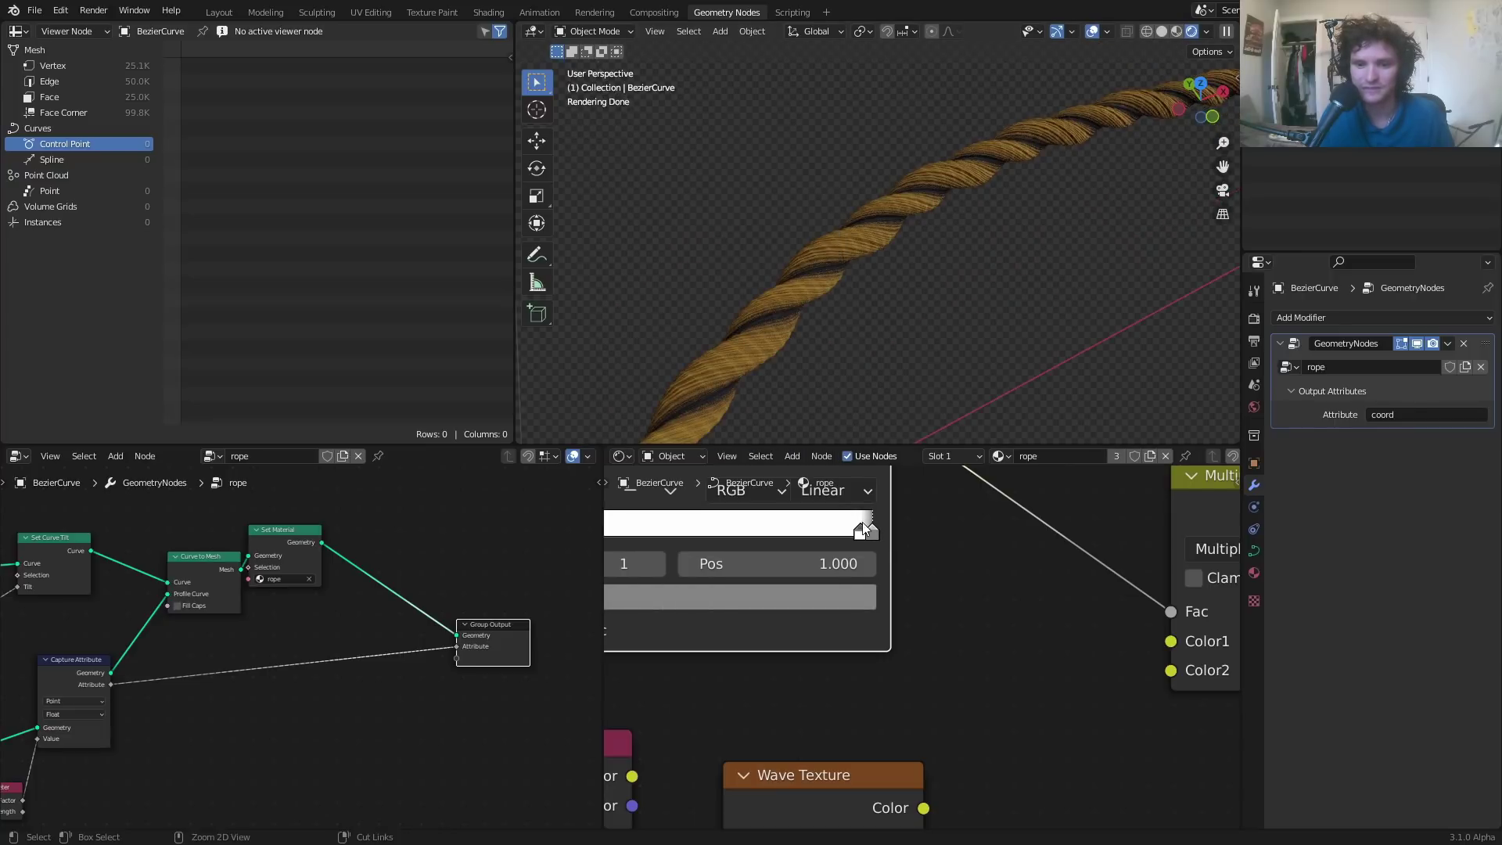
{"action": "key", "text": "ctrl+z"}
- Set the Multiply node's Color2 to a dark red with hue 0.003, saturation 0.811 and value 0.167
{"action": "middle_click_drag", "start_coordinate": [956, 555], "coordinate": [627, 570]}
{"action": "left_click", "coordinate": [984, 688]}
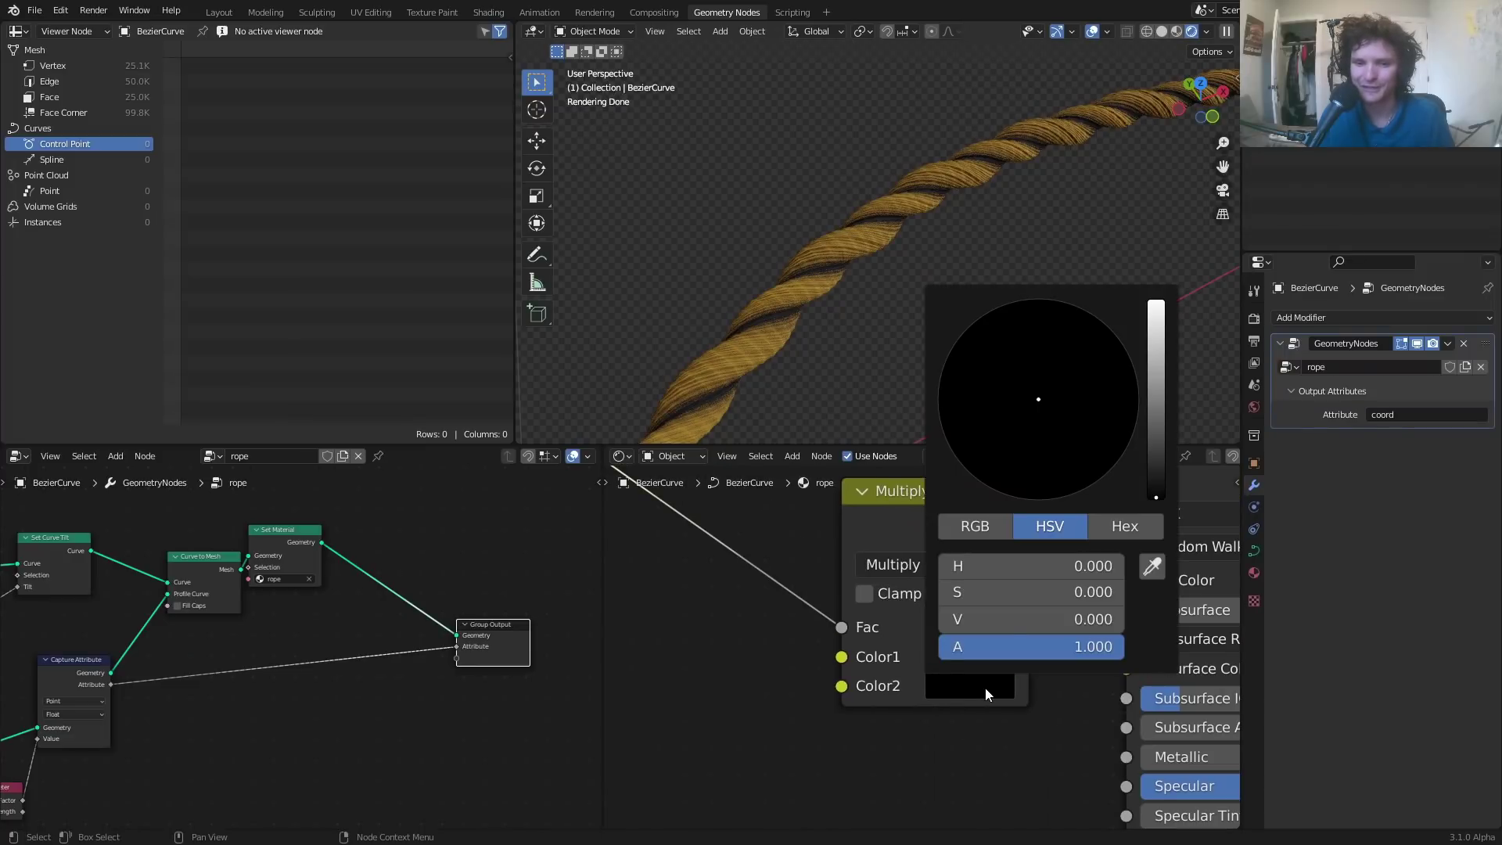
{"action": "left_click_drag", "start_coordinate": [1151, 432], "coordinate": [1156, 410]}
{"action": "left_click_drag", "start_coordinate": [1049, 467], "coordinate": [1036, 455]}
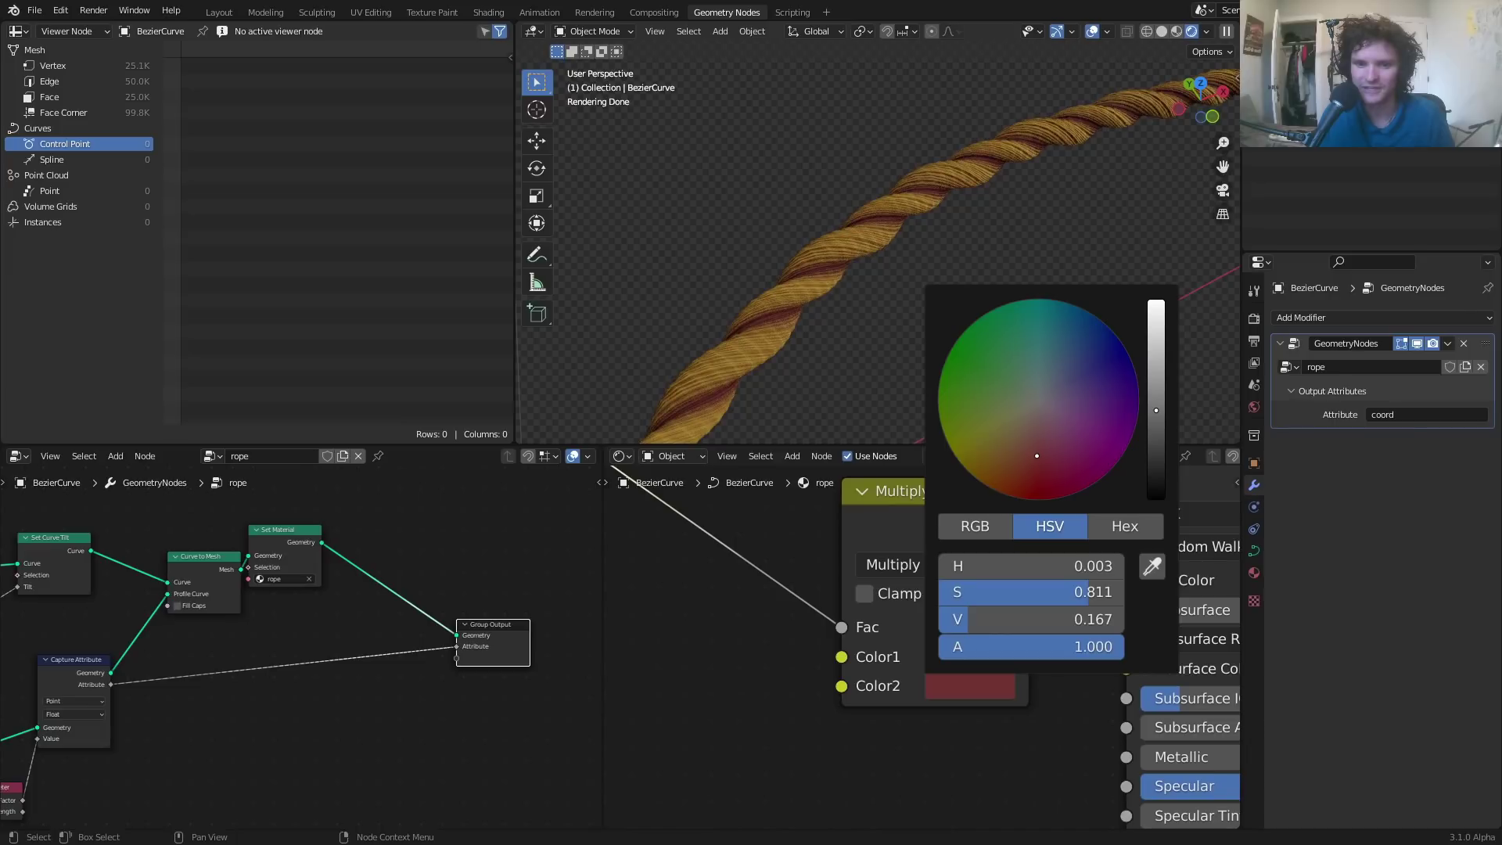
- Darken the Multiply node's Color2 to saturation 0.771 and value 0.048, keeping its red hue
{"action": "left_click_drag", "start_coordinate": [1150, 448], "coordinate": [1157, 450]}
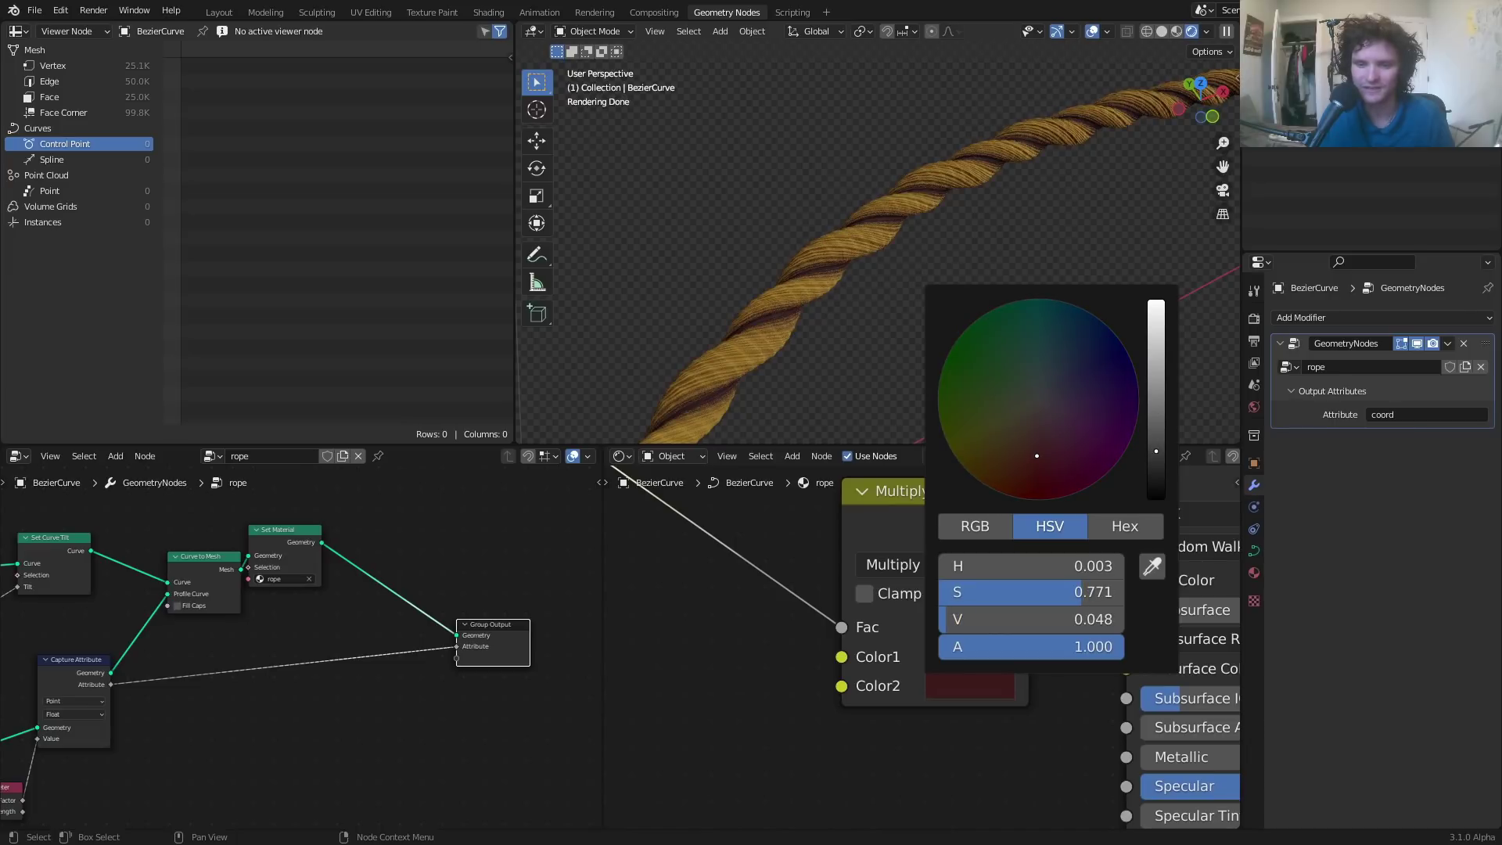
{"action": "left_click", "coordinate": [1024, 448]}
- Dim the ColorRamp's first stop from white to a light grey and check the whole rope
{"action": "middle_click_drag", "start_coordinate": [641, 593], "coordinate": [936, 601]}
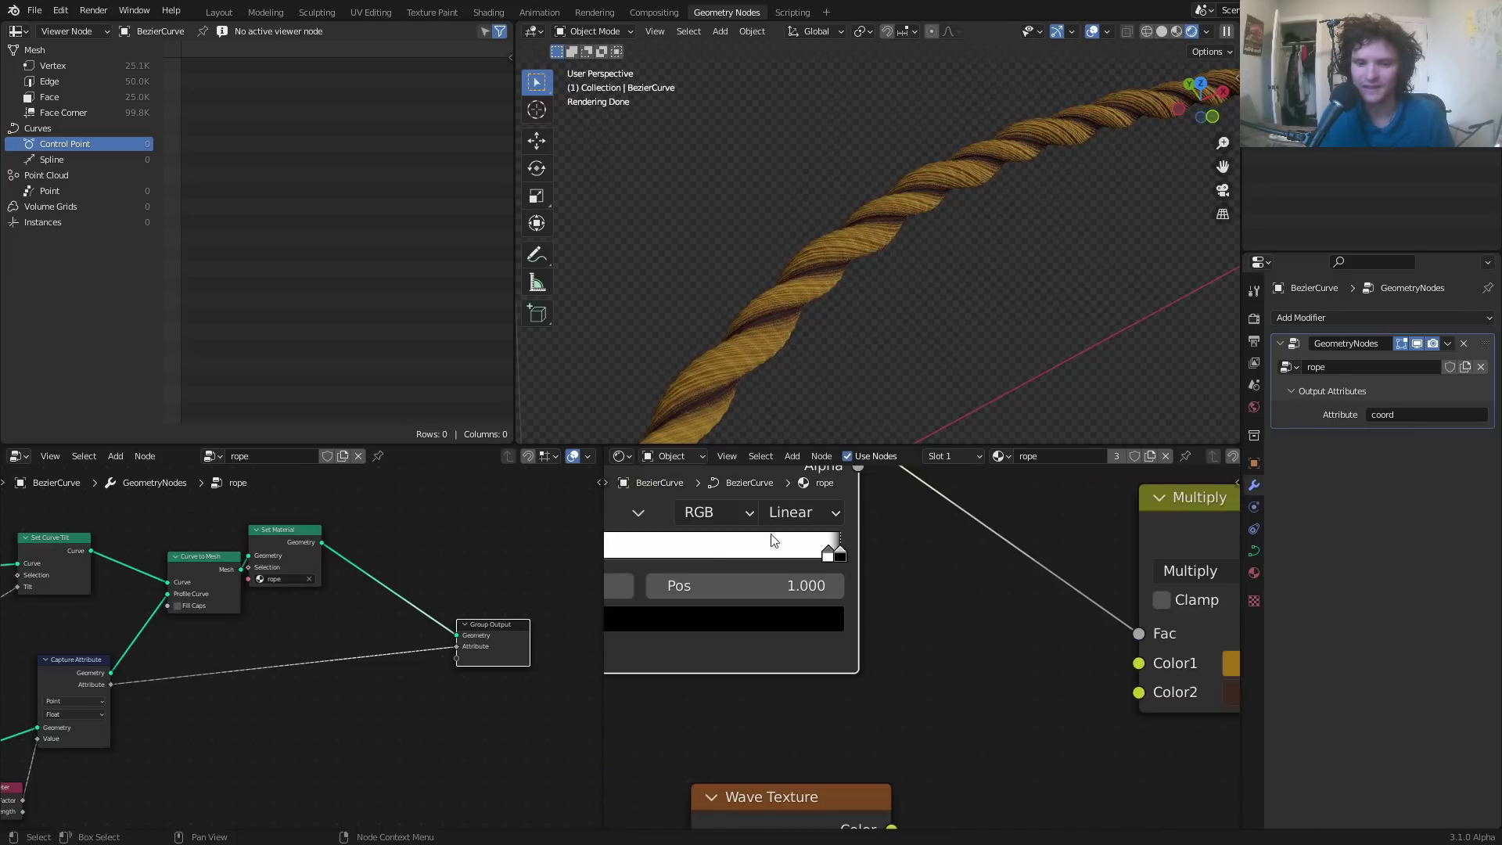
{"action": "middle_click_drag", "start_coordinate": [772, 539], "coordinate": [987, 555]}
{"action": "left_click", "coordinate": [777, 596]}
{"action": "left_click", "coordinate": [849, 627]}
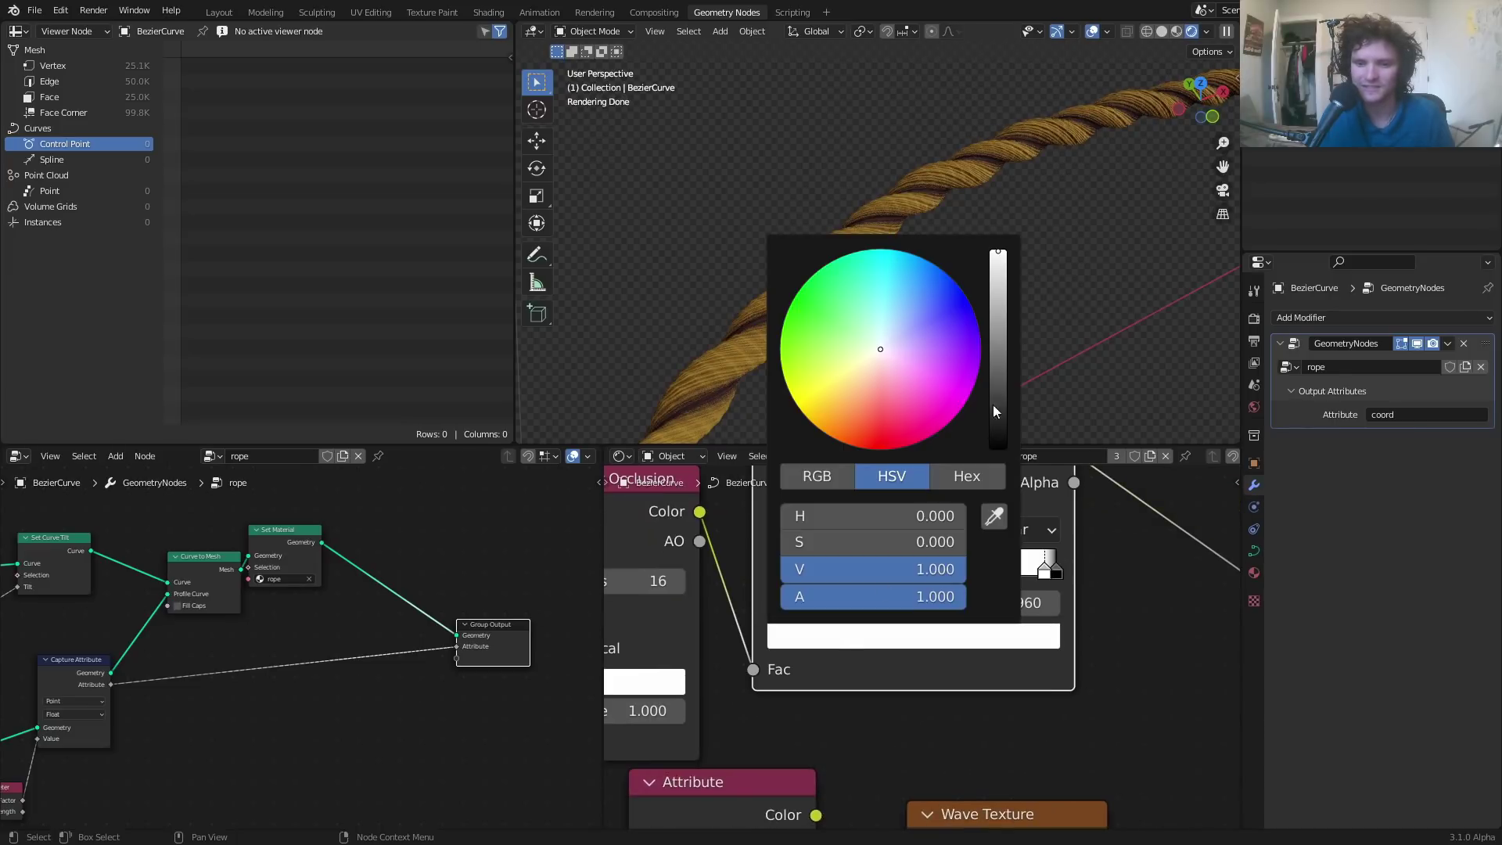
{"action": "left_click_drag", "start_coordinate": [995, 405], "coordinate": [998, 285]}
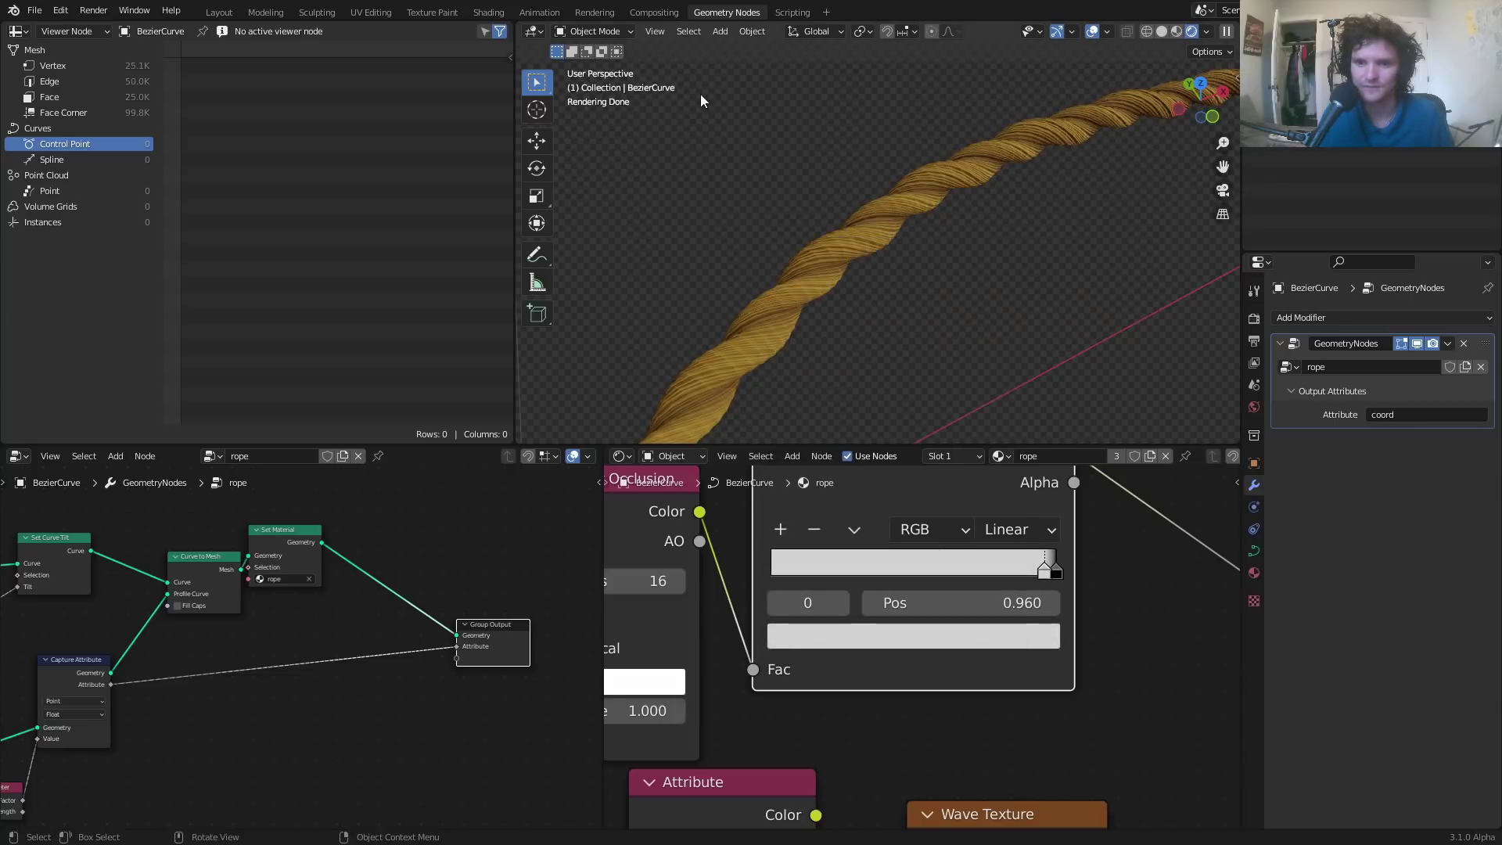
{"action": "middle_click_drag", "start_coordinate": [909, 180], "coordinate": [743, 246]}
- Try cutting the link between the Multiply node's Color output and the Principled BSDF's Base Color
{"action": "middle_click_drag", "start_coordinate": [1125, 552], "coordinate": [715, 593]}
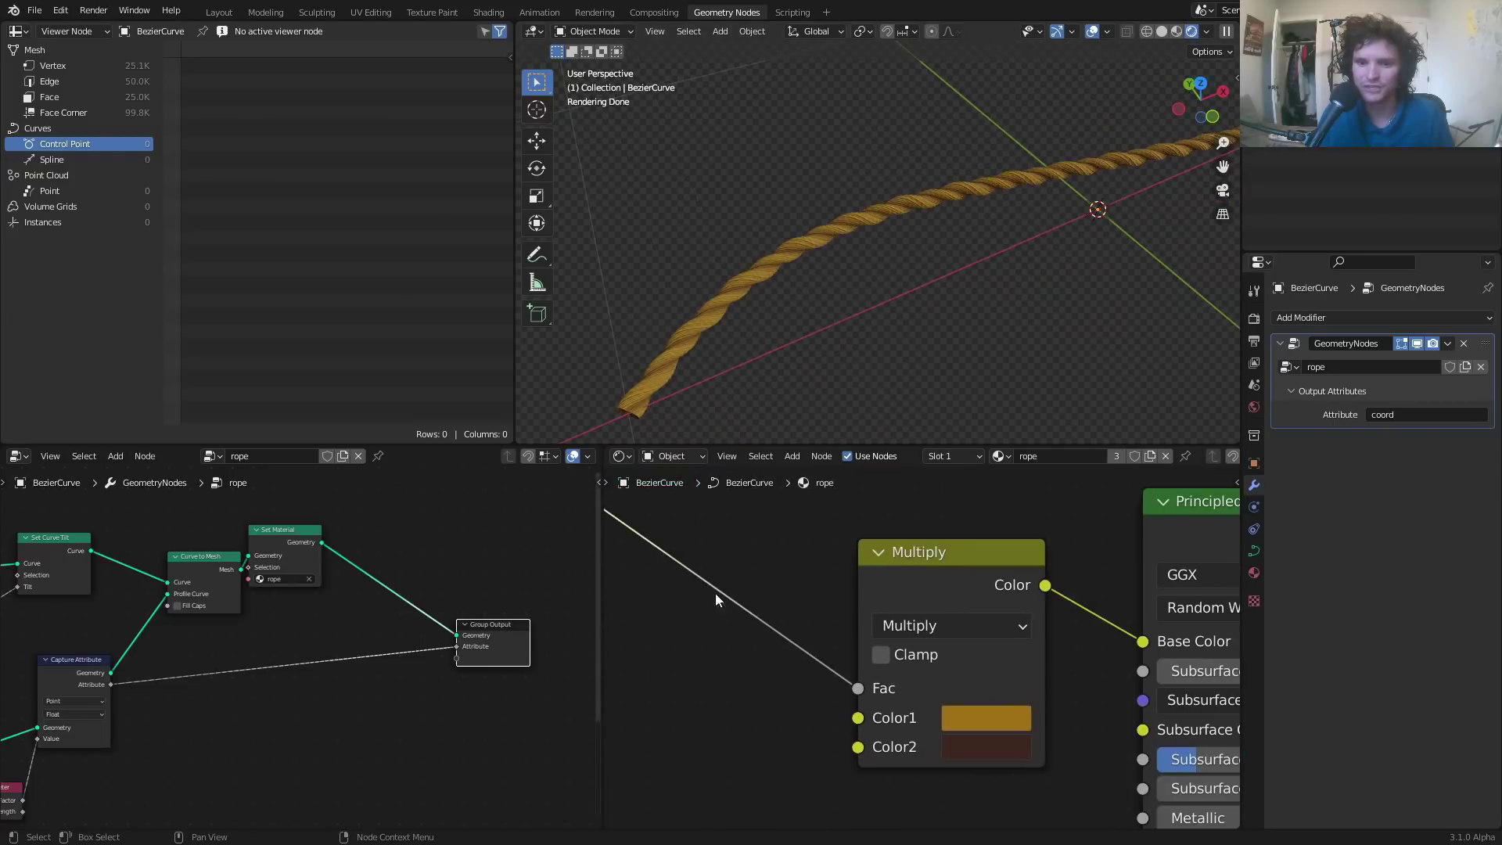
{"action": "right_click_drag", "start_coordinate": [1106, 640], "coordinate": [1122, 520], "text": "ctrl"}
{"action": "key", "text": "ctrl+z"}
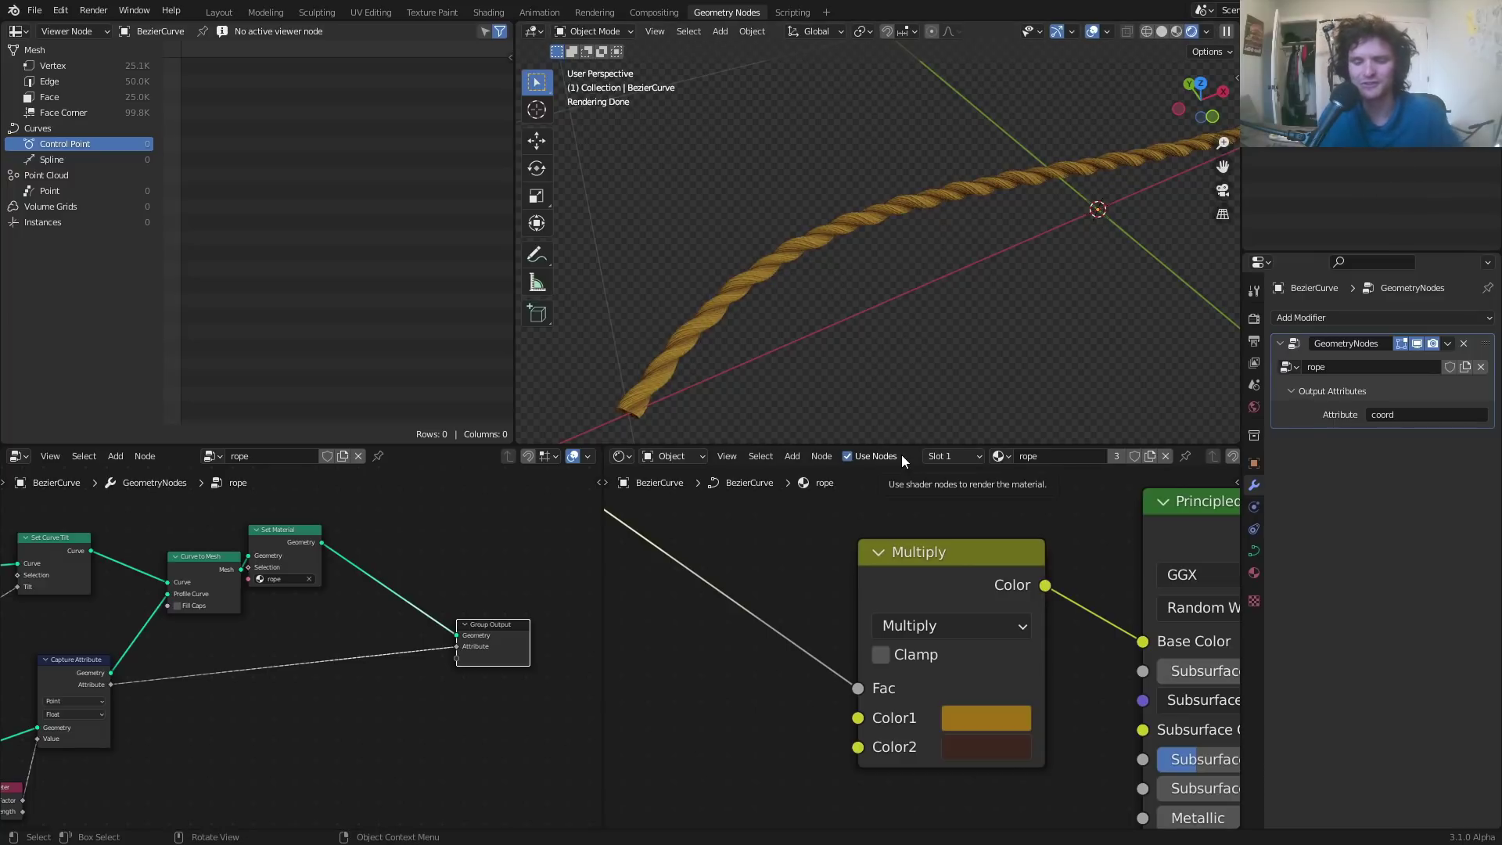
- Shift the Multiply node's Color1 to a duller, slightly darker golden brown and save the file
{"action": "left_click", "coordinate": [996, 726]}
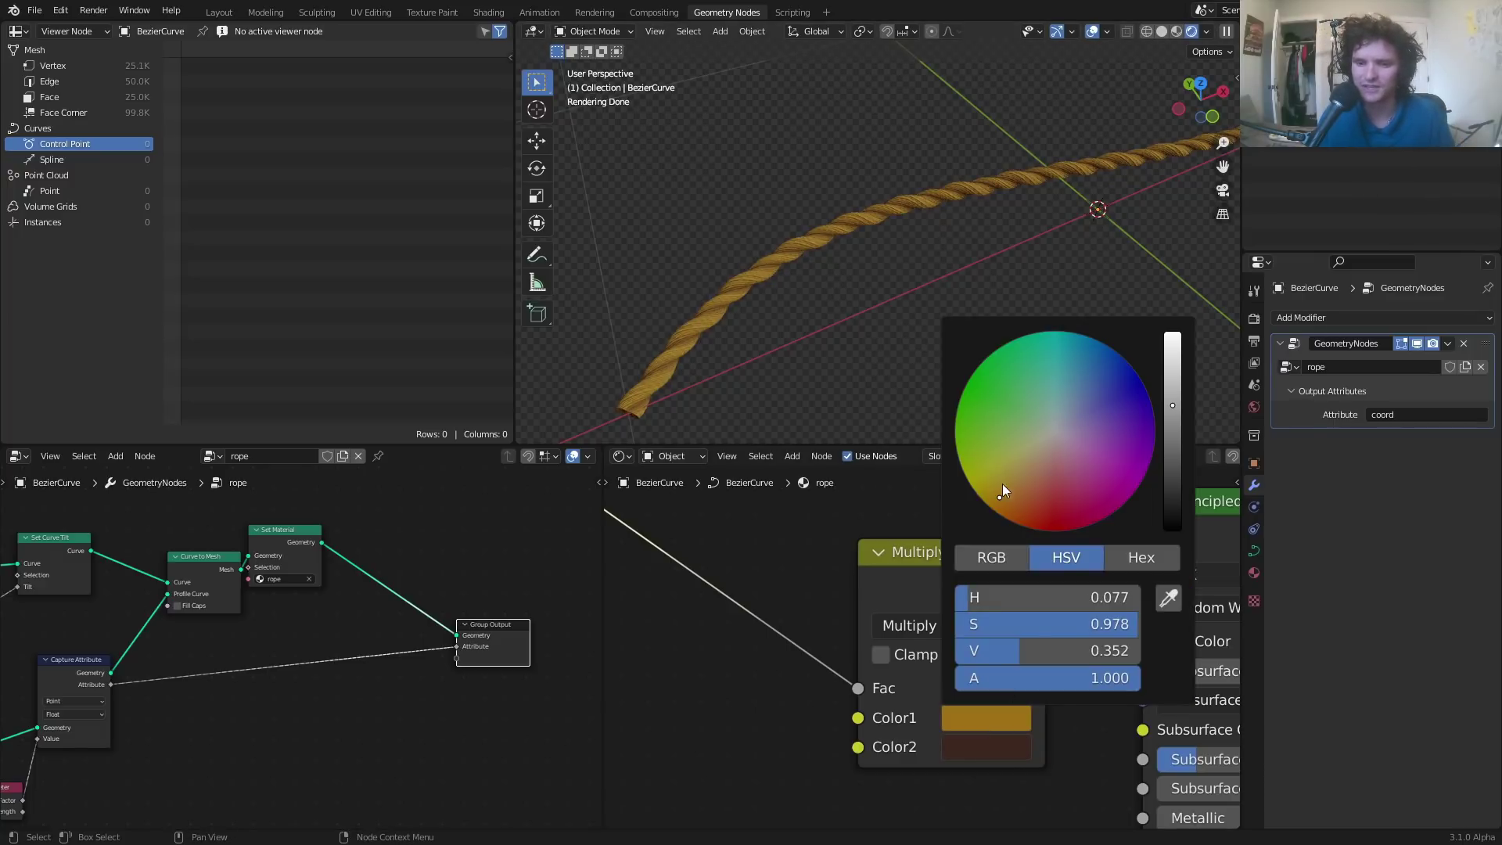
{"action": "left_click_drag", "start_coordinate": [1002, 484], "coordinate": [1003, 490]}
{"action": "left_click_drag", "start_coordinate": [1173, 432], "coordinate": [1173, 424]}
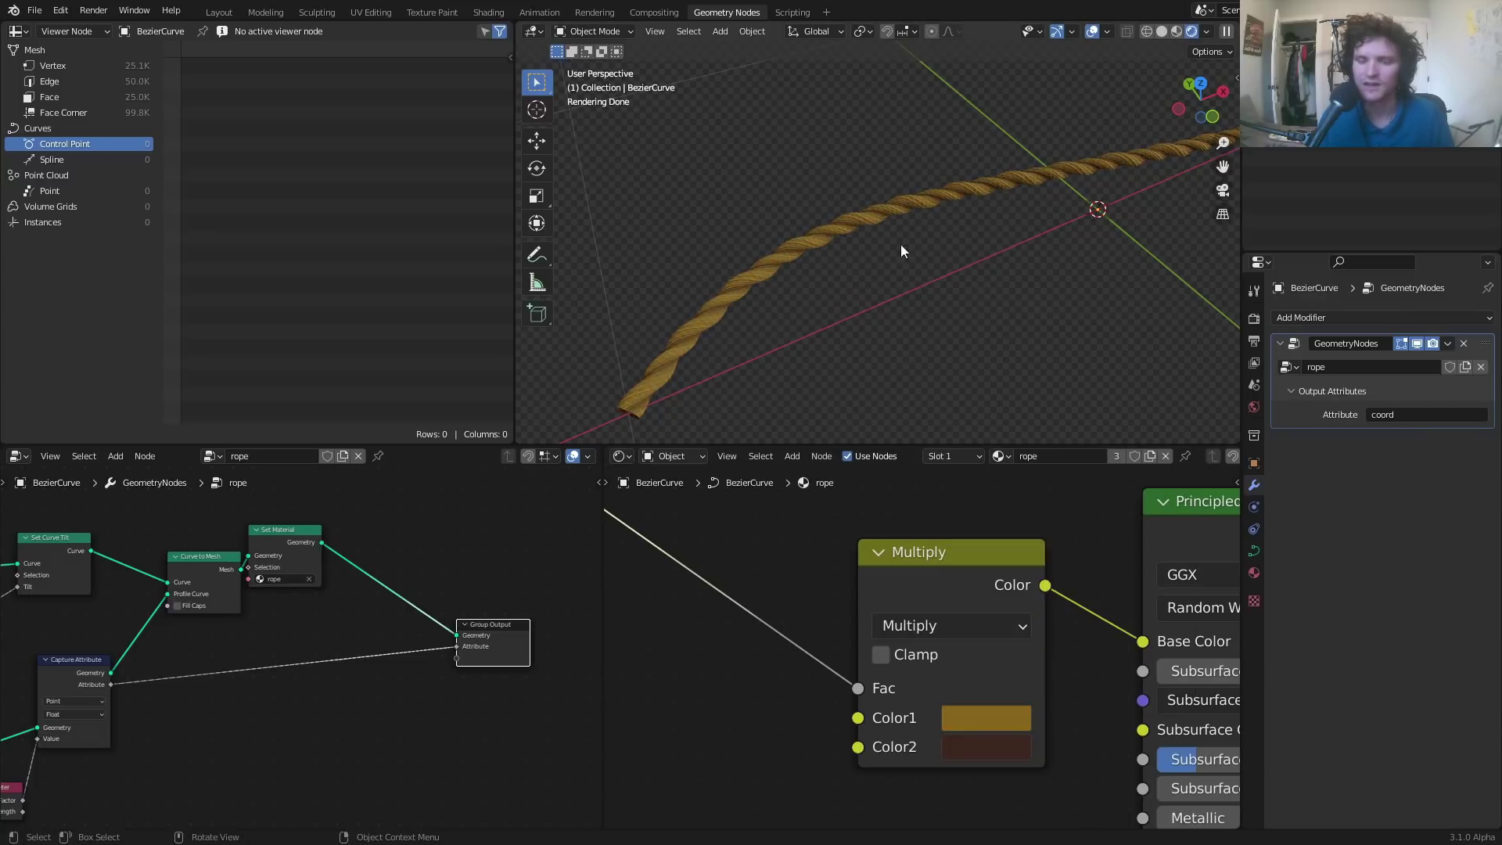
{"action": "scroll", "coordinate": [866, 233], "scroll_direction": "up", "scroll_amount": 3}
{"action": "key", "text": "ctrl+s"}
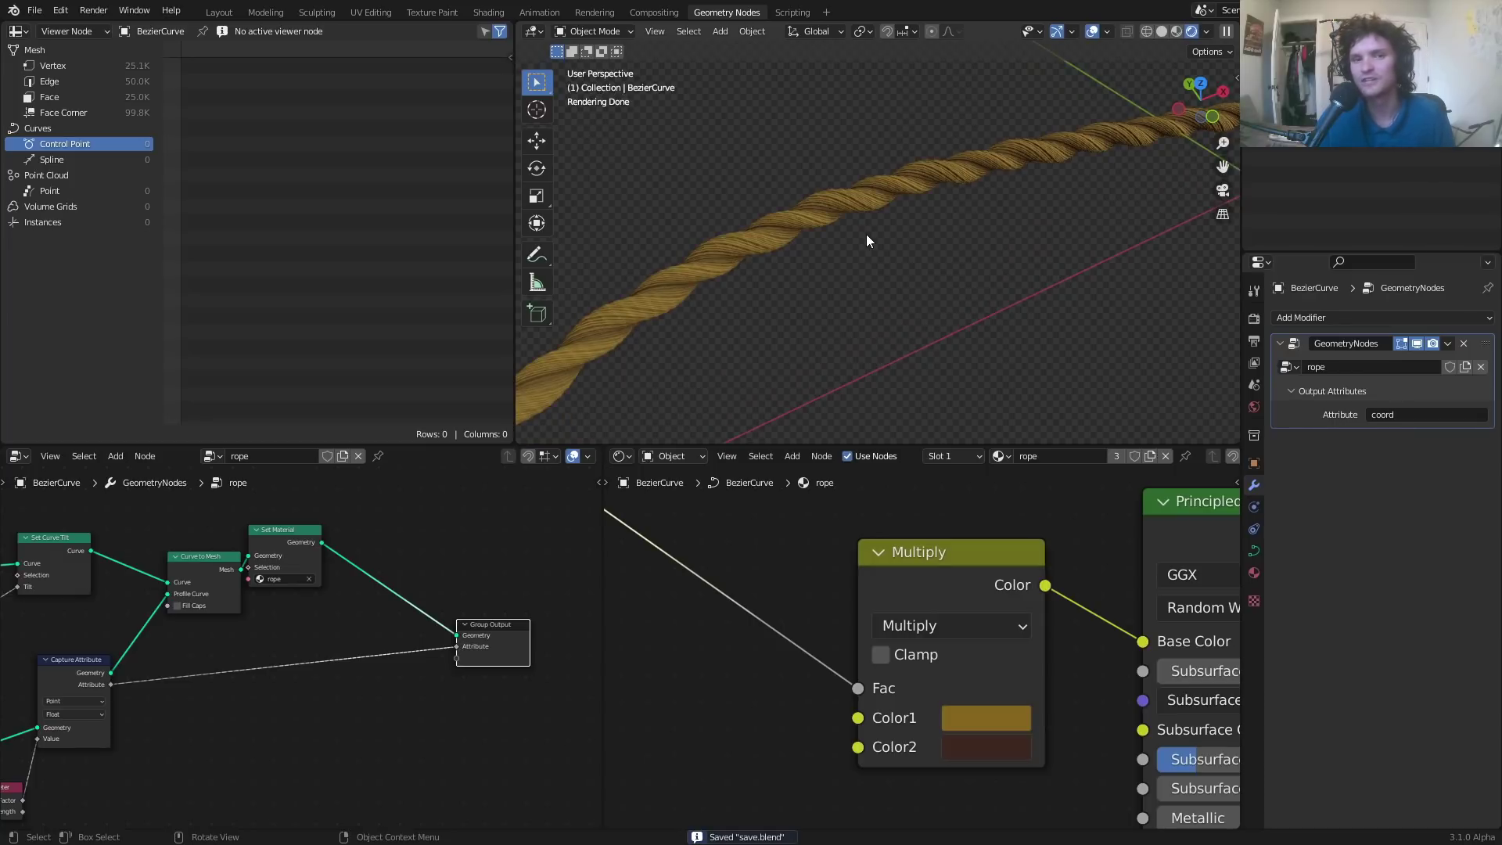
- Try setting the Principled BSDF's Specular to 0 and compare the rope's look
{"action": "scroll", "coordinate": [842, 218], "scroll_direction": "down", "scroll_amount": 5}
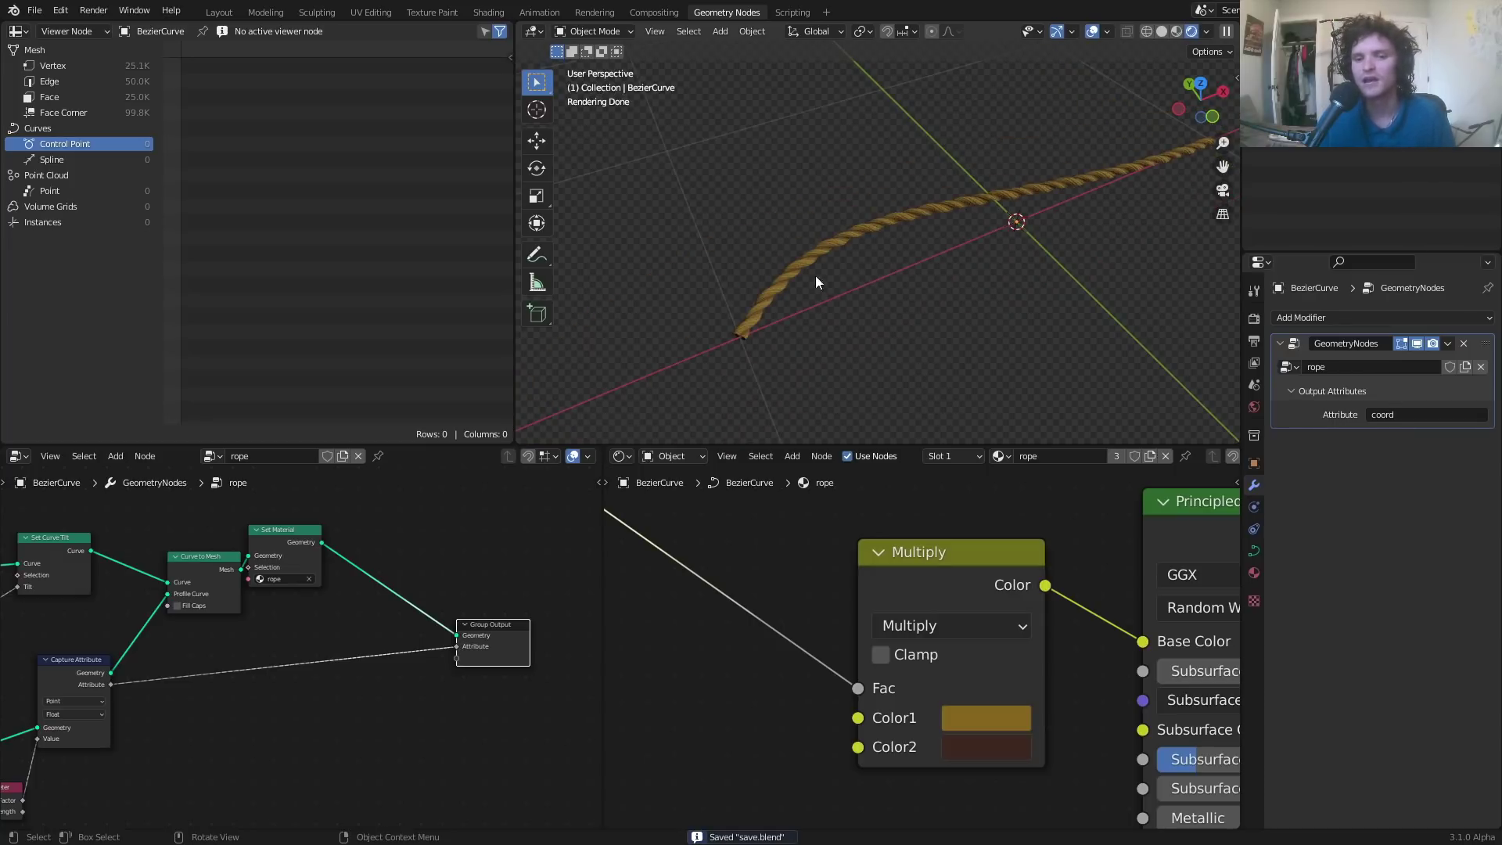
{"action": "scroll", "coordinate": [913, 589], "scroll_direction": "down", "scroll_amount": 2}
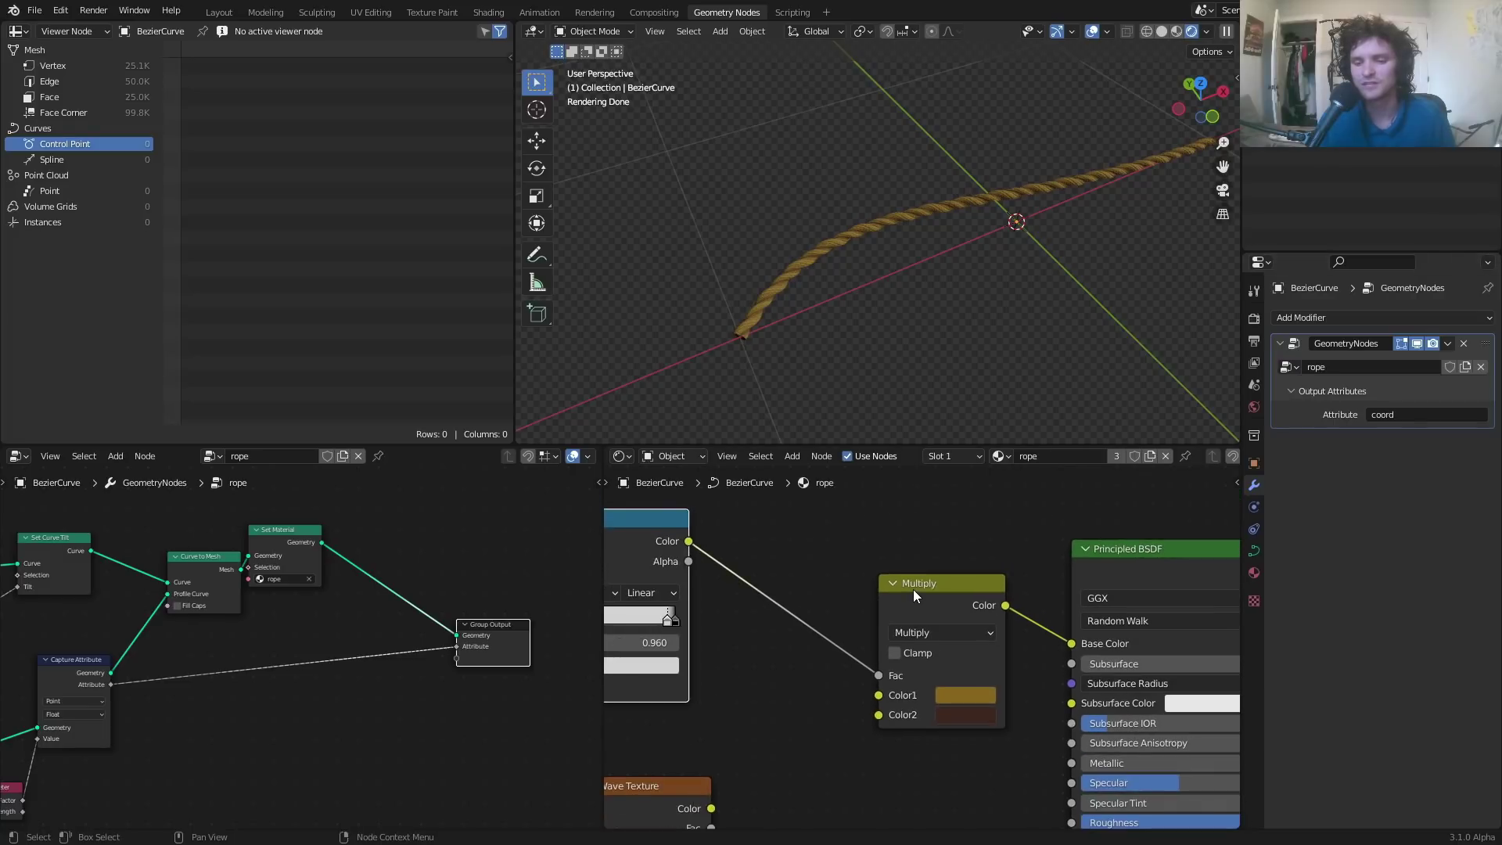
{"action": "middle_click_drag", "start_coordinate": [1120, 659], "coordinate": [914, 521]}
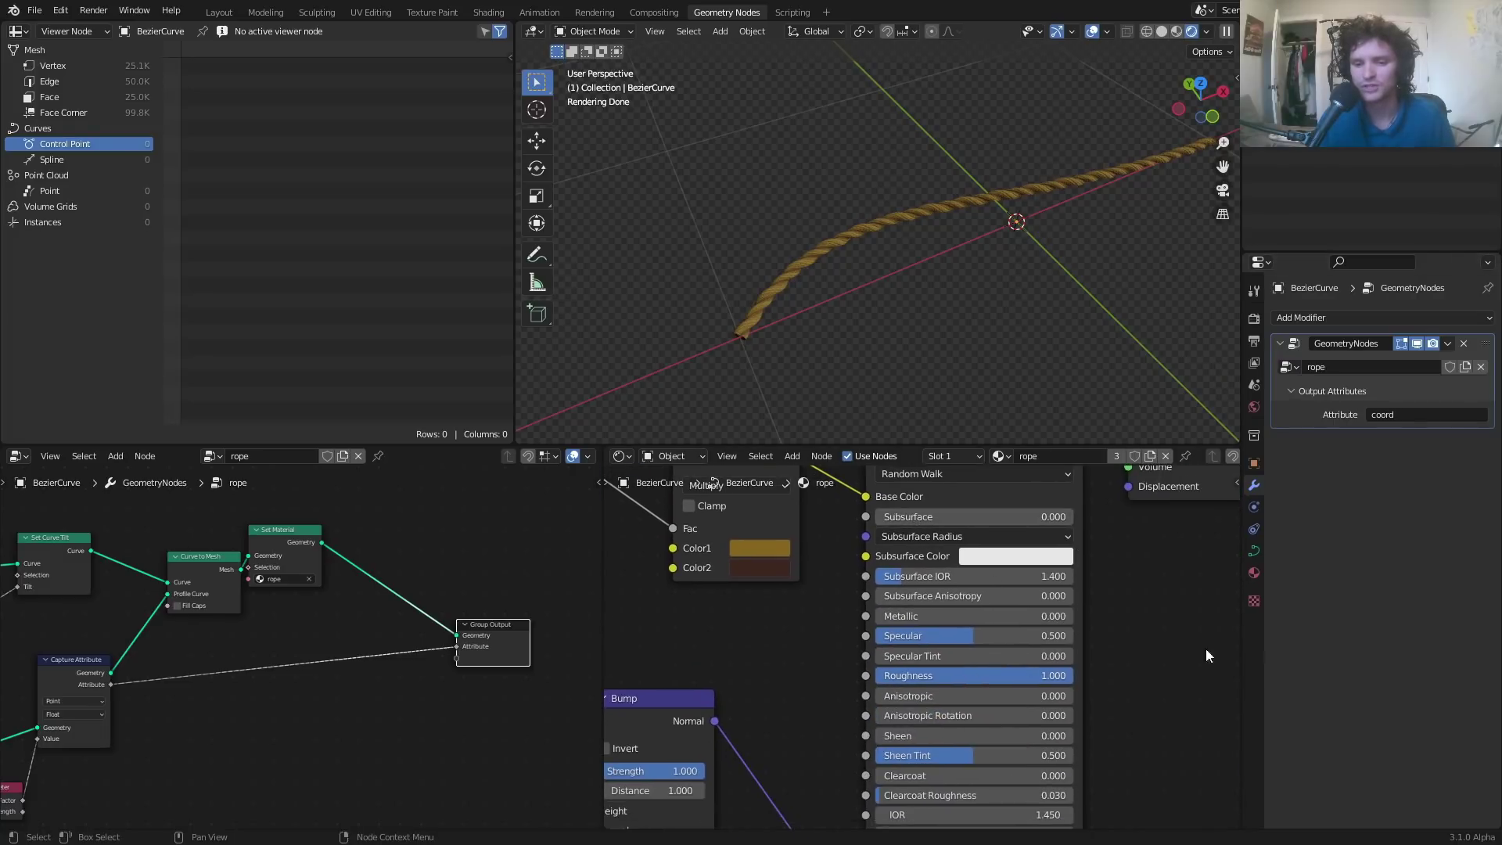
{"action": "scroll", "coordinate": [965, 664], "scroll_direction": "down", "scroll_amount": 1}
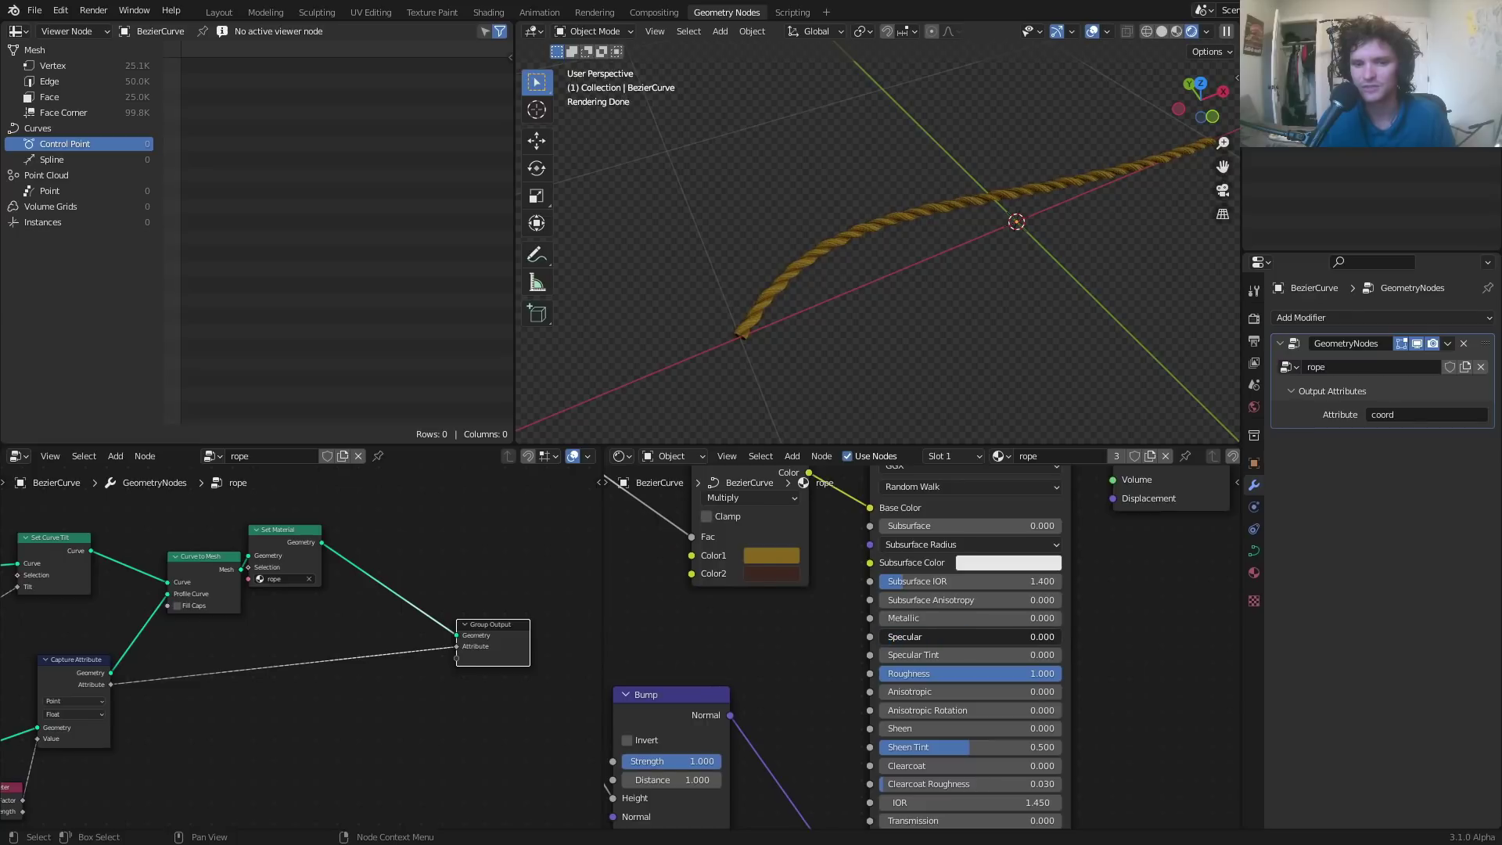
{"action": "middle_click_drag", "start_coordinate": [1087, 676], "coordinate": [1038, 587]}
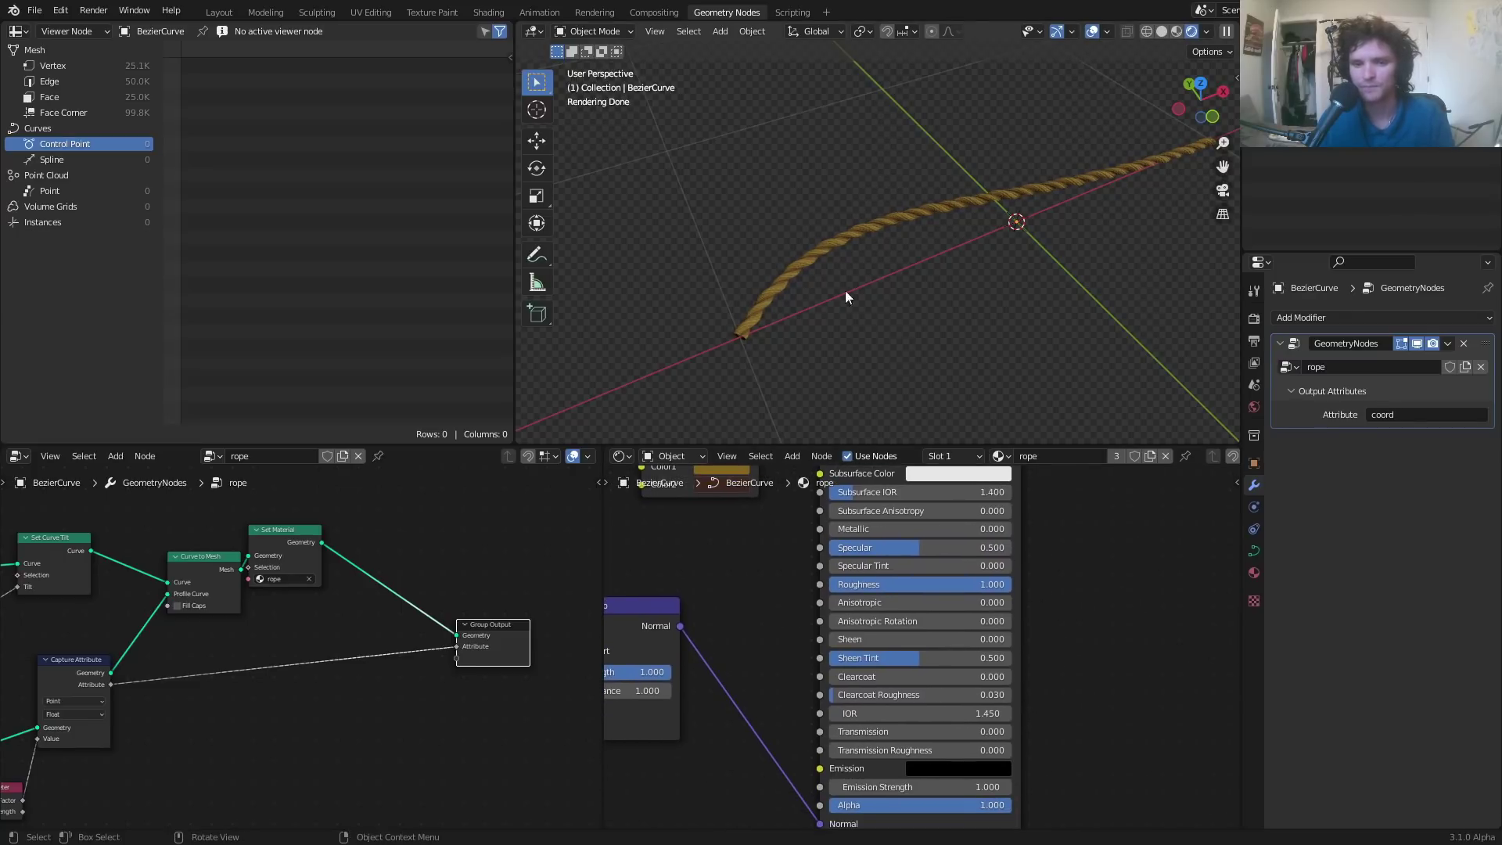
{"action": "scroll", "coordinate": [799, 236], "scroll_direction": "up", "scroll_amount": 5}
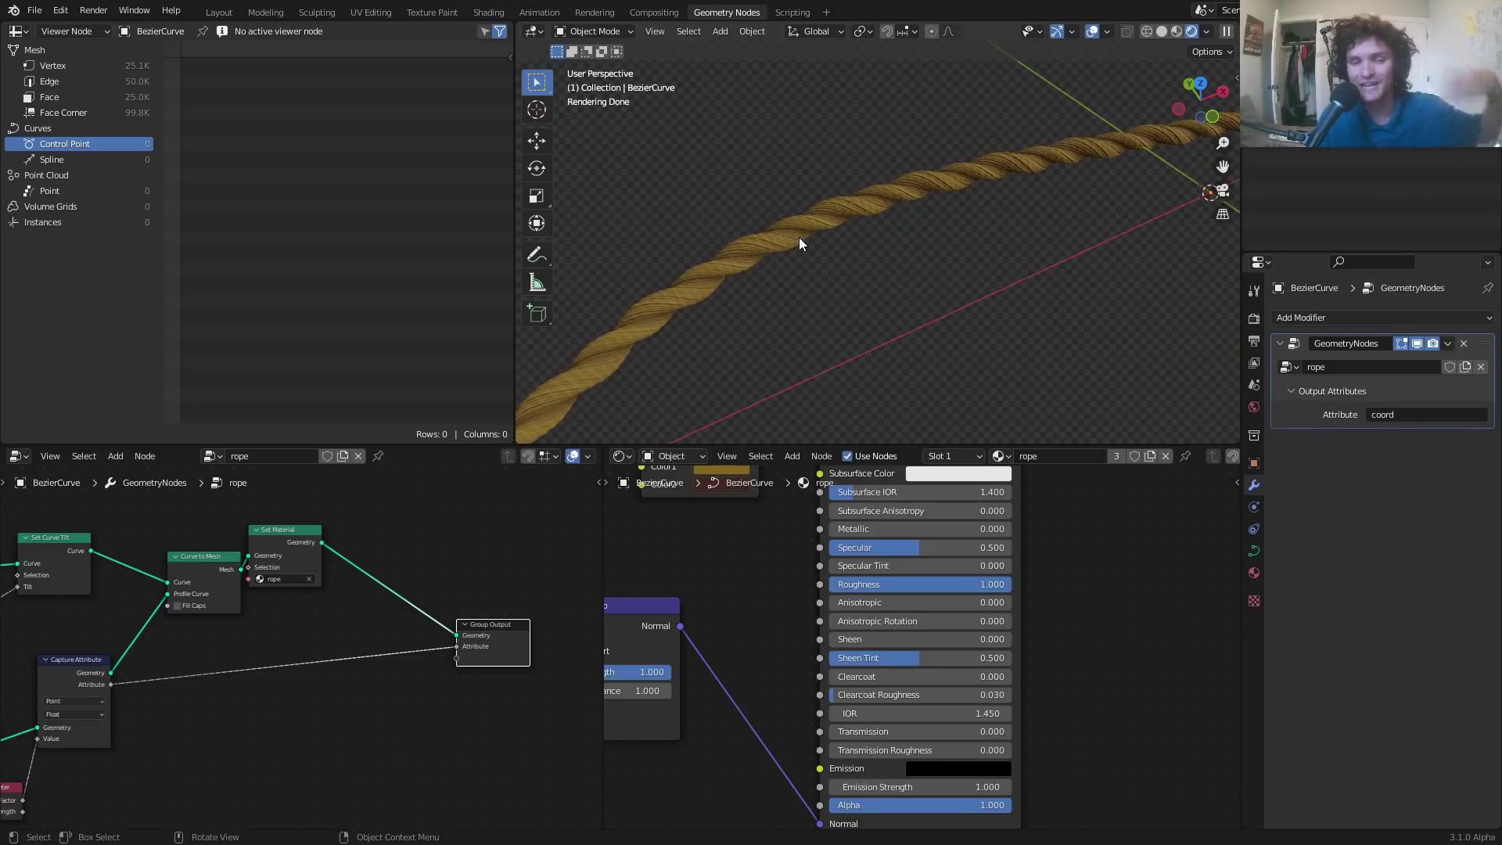
- Save the file and inspect the rope's strands up close
{"action": "key", "text": "ctrl+s"}
{"action": "middle_click_drag", "start_coordinate": [648, 293], "coordinate": [812, 199], "text": "shift"}
{"action": "scroll", "coordinate": [785, 233], "scroll_direction": "up", "scroll_amount": 4}
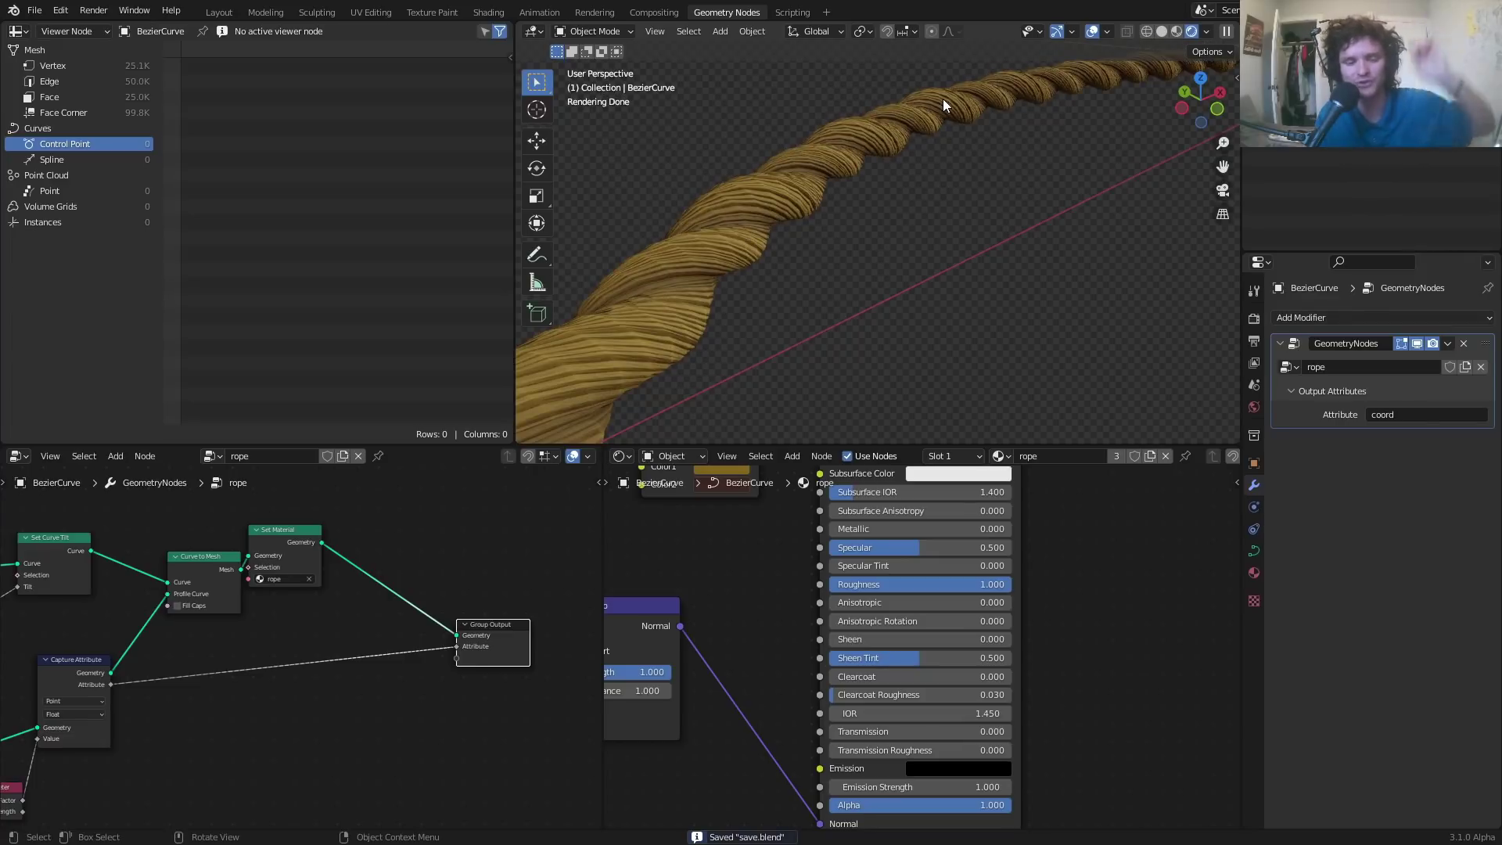
- Add a Distribute Points on Faces node, feed it the Curve to Mesh output, and save the file
{"action": "left_click_drag", "start_coordinate": [265, 533], "coordinate": [299, 567]}
{"action": "middle_click_drag", "start_coordinate": [341, 560], "coordinate": [326, 648]}
{"action": "scroll", "coordinate": [299, 604], "scroll_direction": "up", "scroll_amount": 1}
{"action": "scroll", "coordinate": [699, 208], "scroll_direction": "down", "scroll_amount": 5}
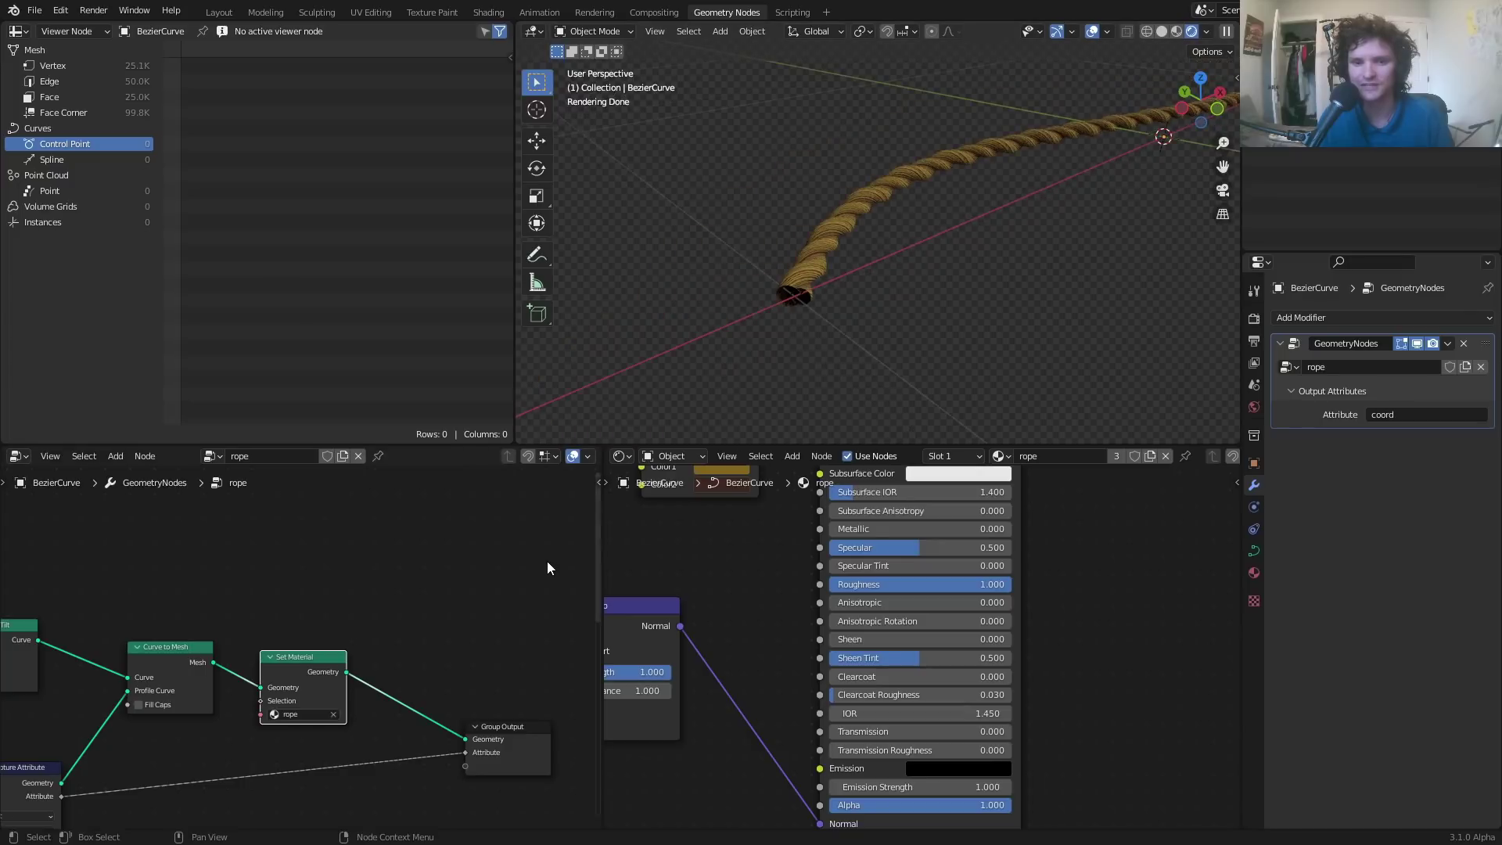
{"action": "key", "text": "shift+a"}
{"action": "left_click", "coordinate": [341, 521]}
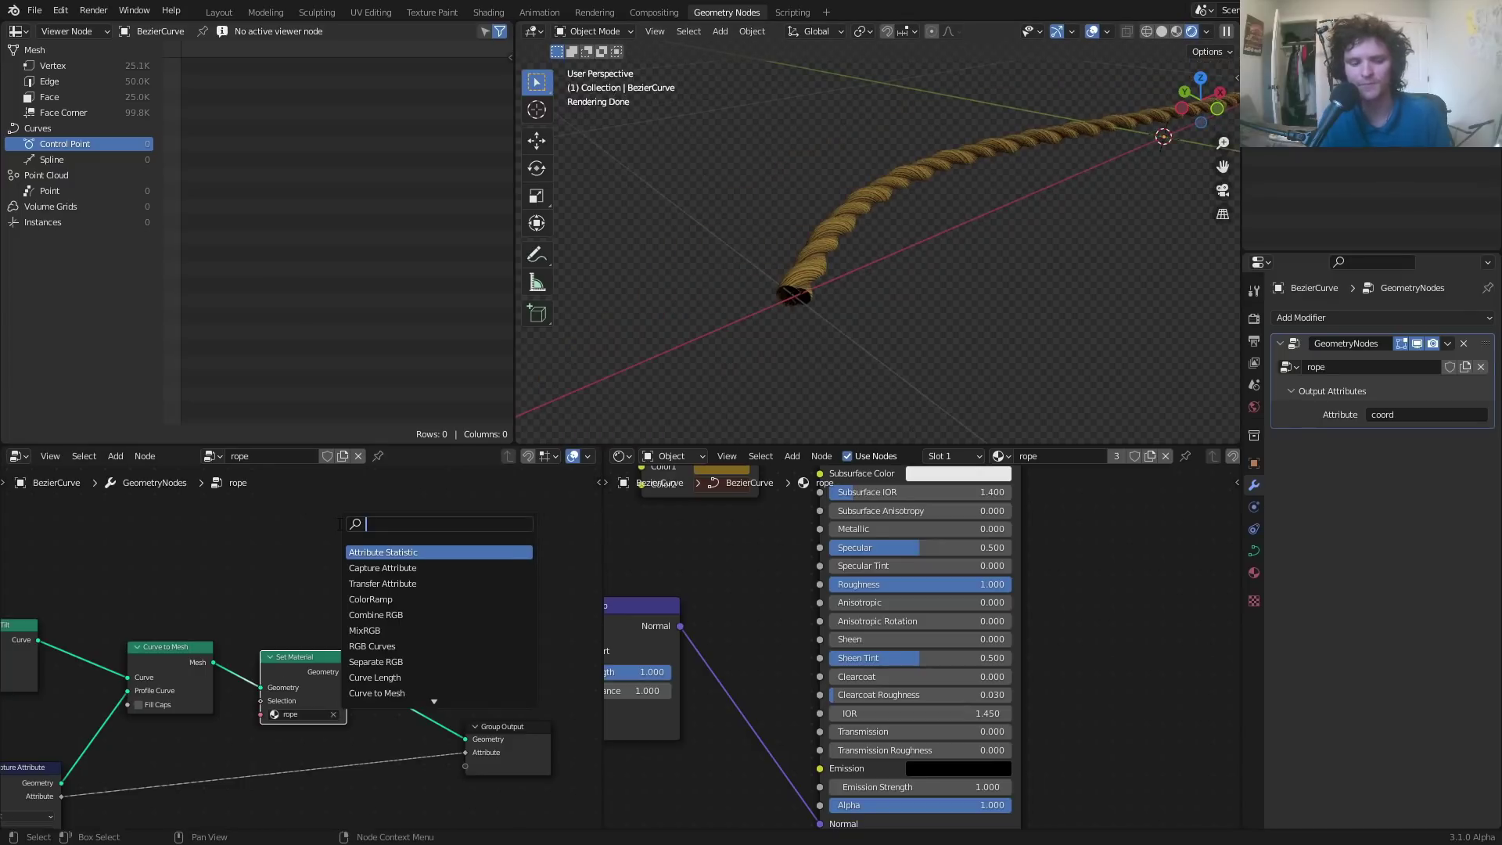
{"action": "type", "text": "distribute"}
{"action": "key", "text": "Return"}
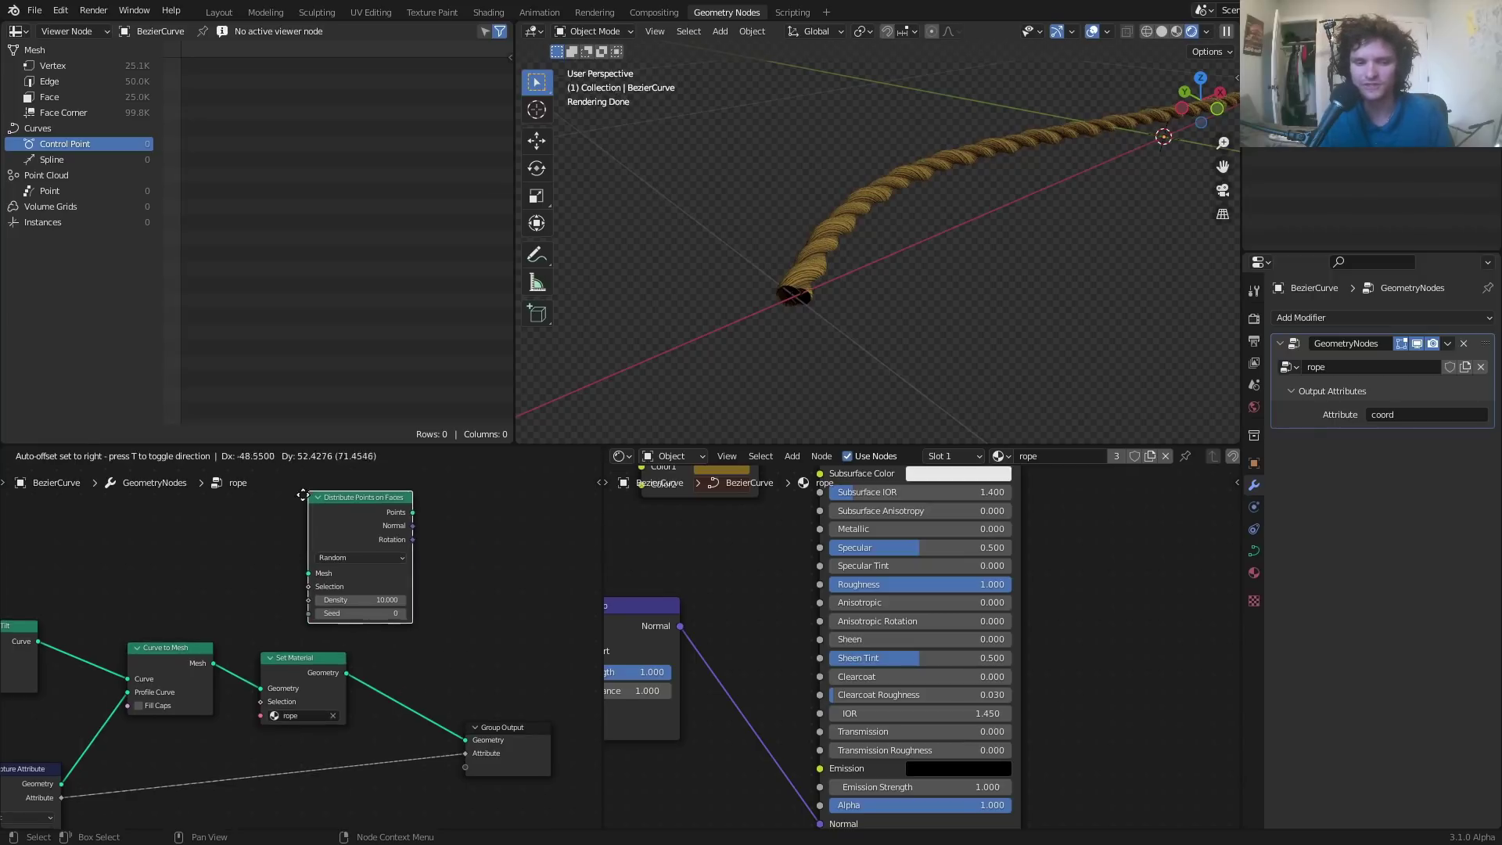
{"action": "left_click", "coordinate": [266, 497]}
{"action": "left_click_drag", "start_coordinate": [212, 671], "coordinate": [271, 576]}
{"action": "left_click_drag", "start_coordinate": [297, 681], "coordinate": [322, 687]}
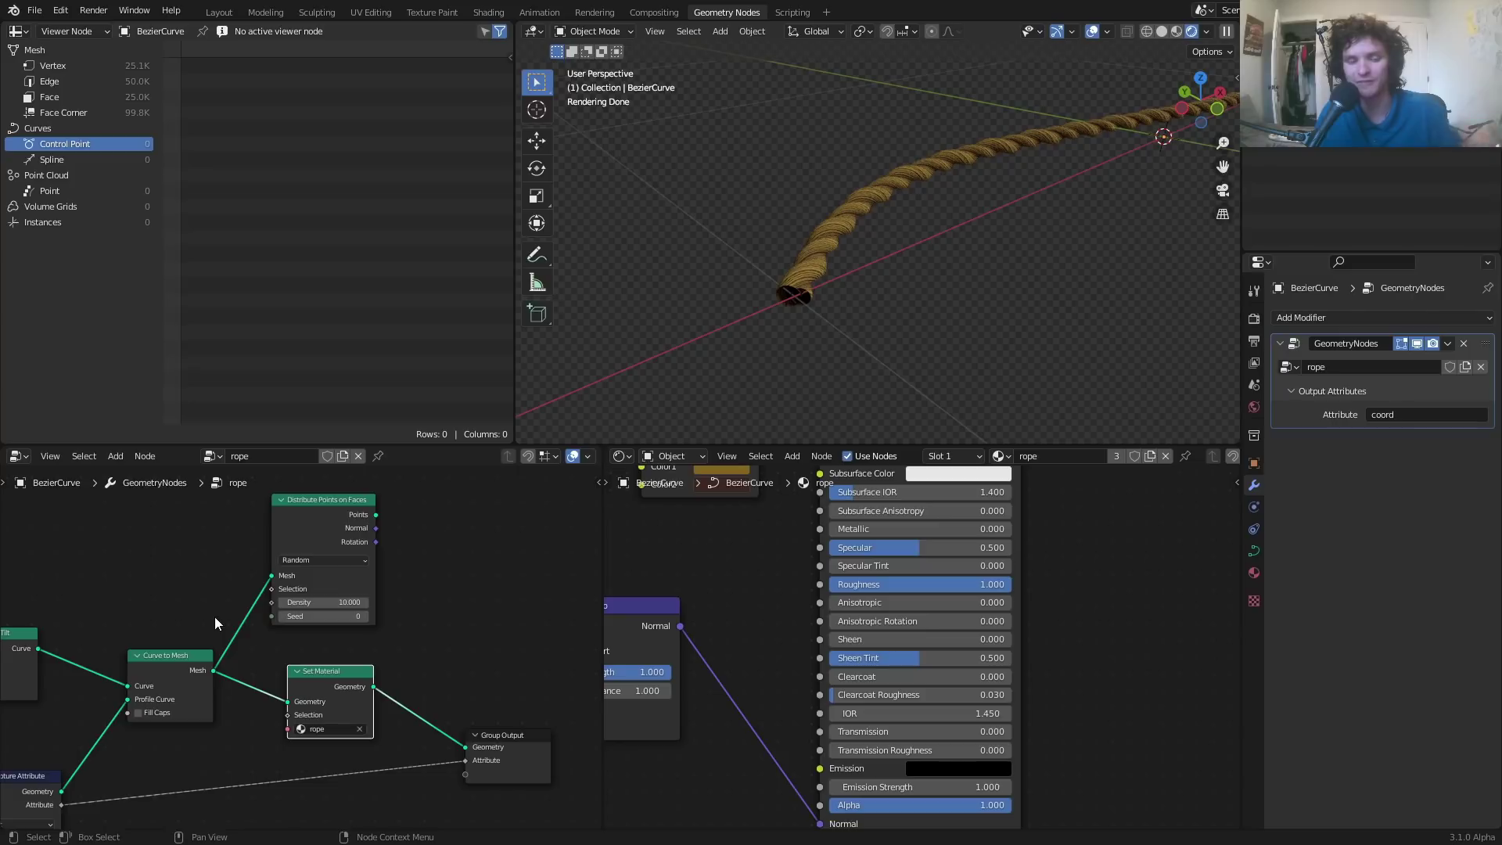
{"action": "key", "text": "ctrl+s"}
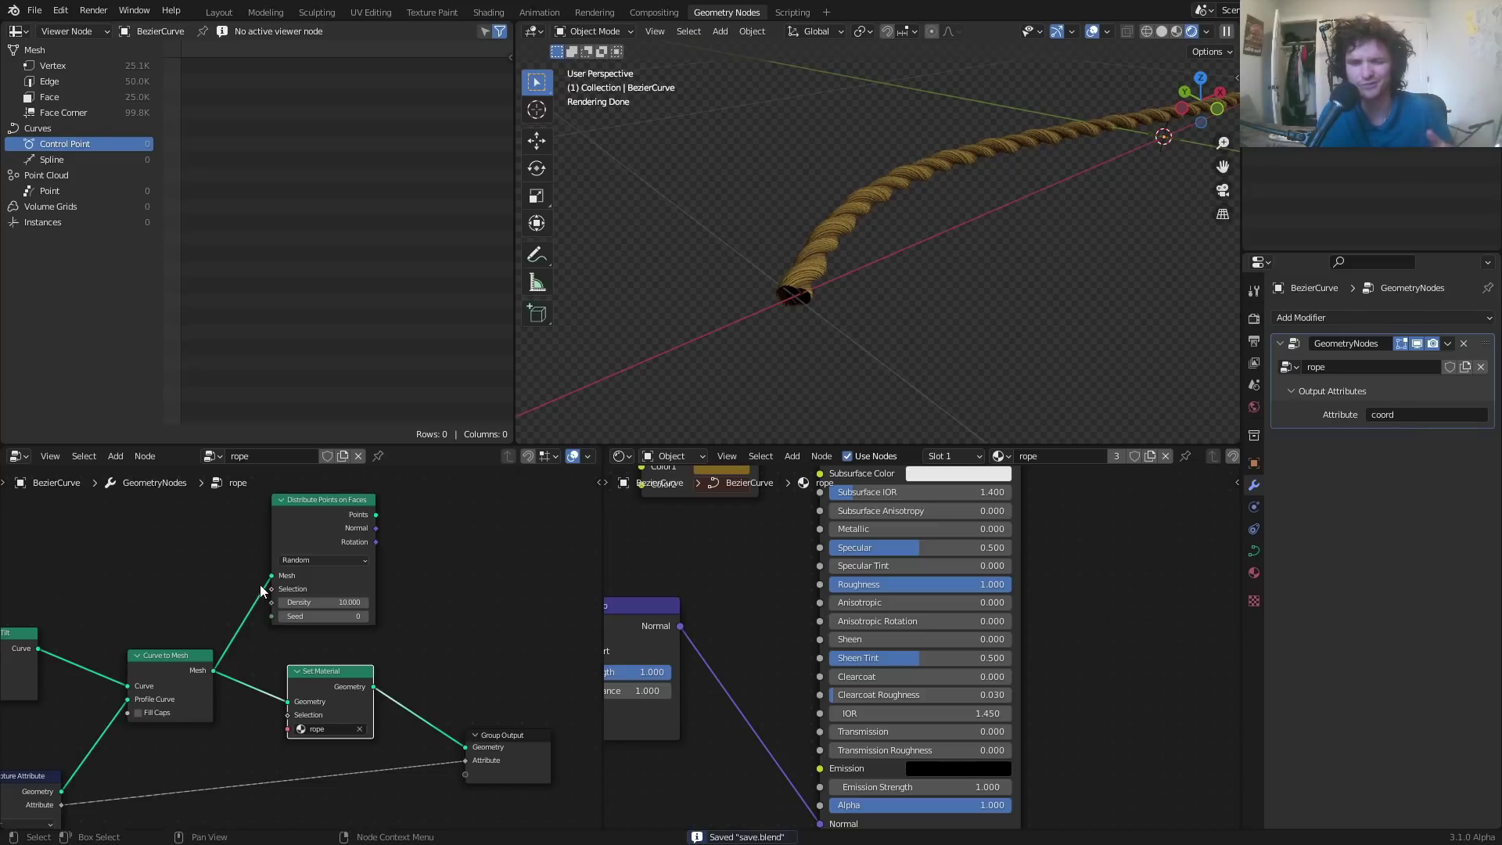
- Set the point distribution's density to 172.300 while previewing it in solid shading, and restore the rendered Set Material output
{"action": "key", "text": "ctrl+shift"}
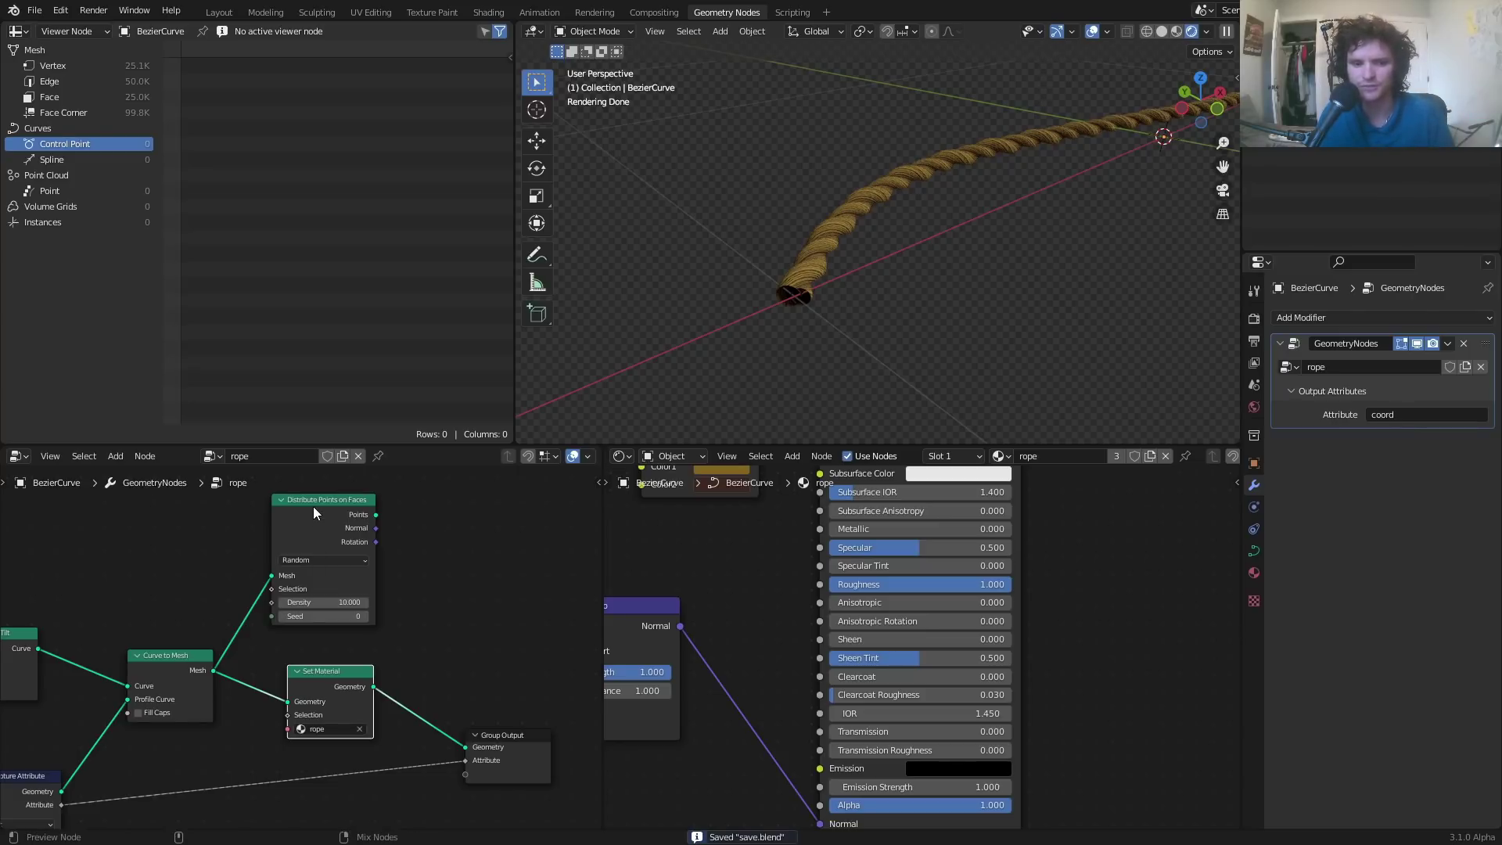
{"action": "left_click", "coordinate": [313, 505], "text": "ctrl+shift"}
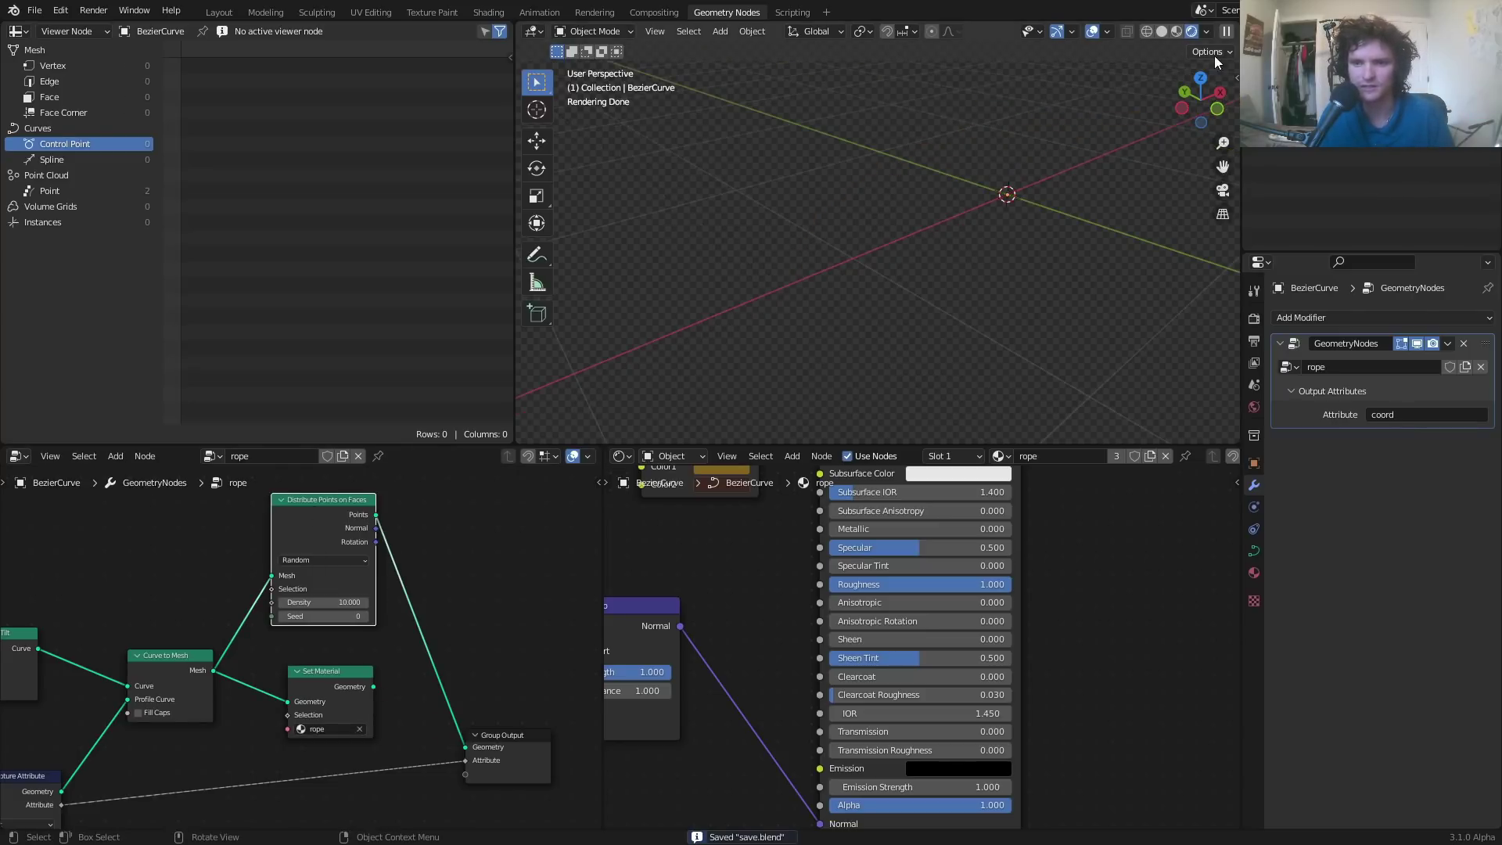
{"action": "left_click", "coordinate": [1160, 32]}
{"action": "middle_click_drag", "start_coordinate": [845, 219], "coordinate": [774, 238], "text": "shift"}
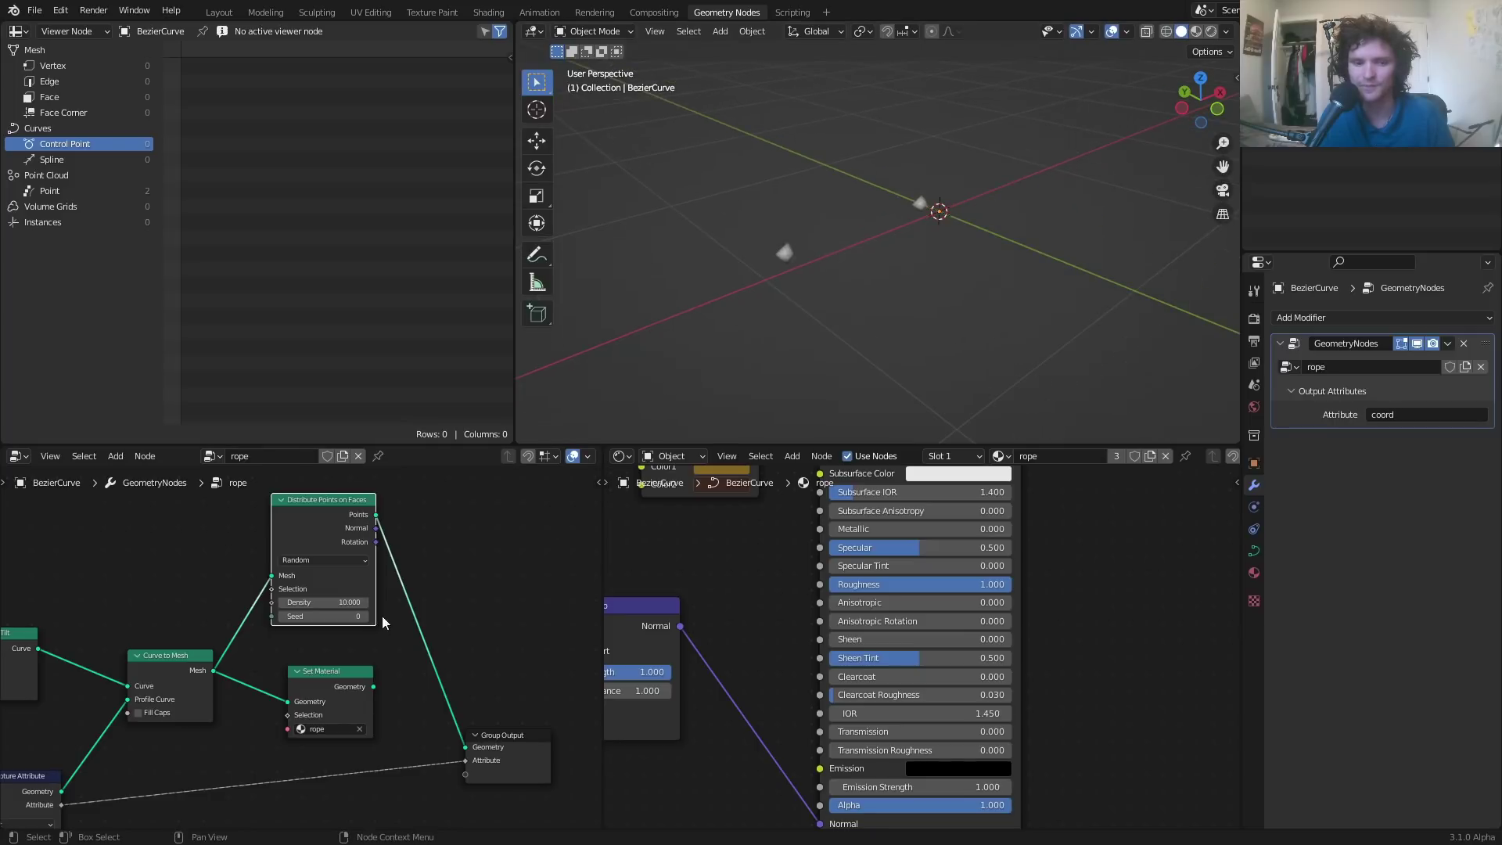
{"action": "left_click_drag", "start_coordinate": [328, 603], "coordinate": [440, 603]}
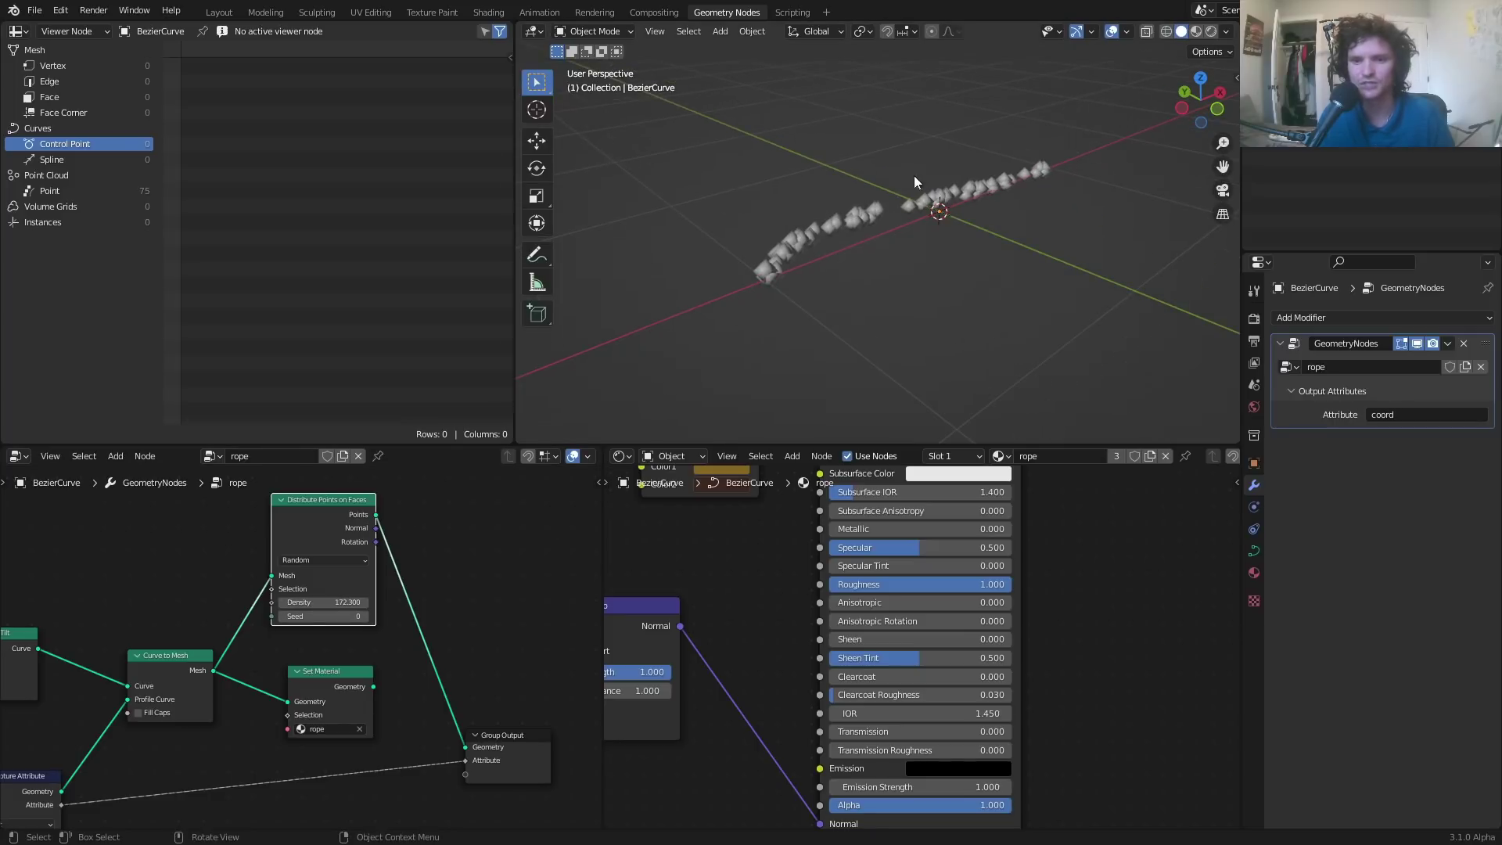
{"action": "left_click", "coordinate": [1212, 32]}
{"action": "left_click", "coordinate": [316, 685], "text": "ctrl+shift"}
- Add an Instance on Points node and connect the distributed points to its Points input
{"action": "middle_click_drag", "start_coordinate": [403, 641], "coordinate": [334, 651]}
{"action": "scroll", "coordinate": [334, 651], "scroll_direction": "up", "scroll_amount": 3}
{"action": "middle_click_drag", "start_coordinate": [373, 523], "coordinate": [307, 598]}
{"action": "key", "text": "shift+a"}
{"action": "left_click", "coordinate": [355, 516]}
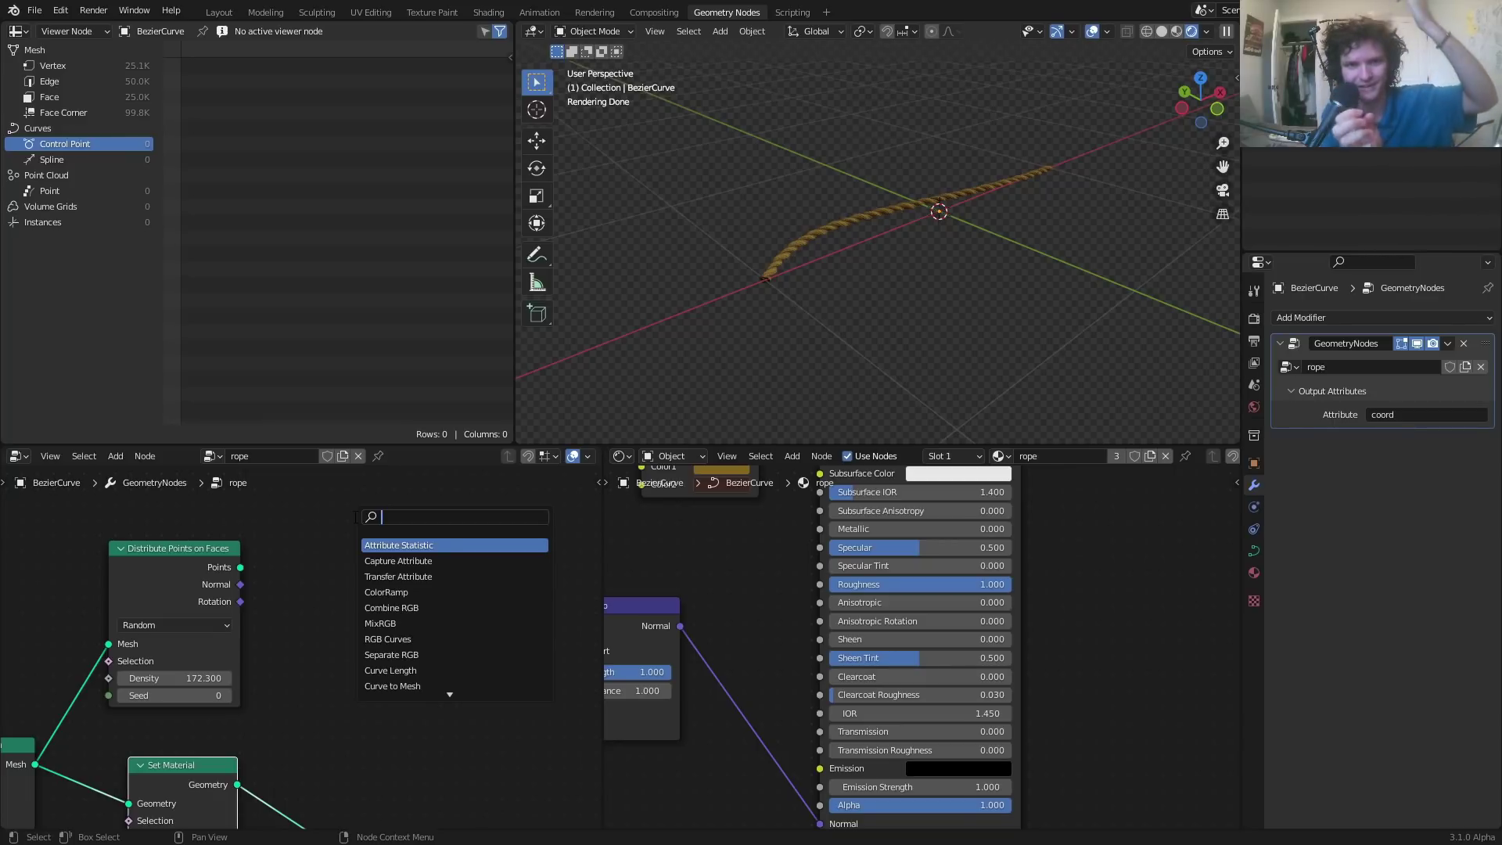
{"action": "type", "text": "poi"}
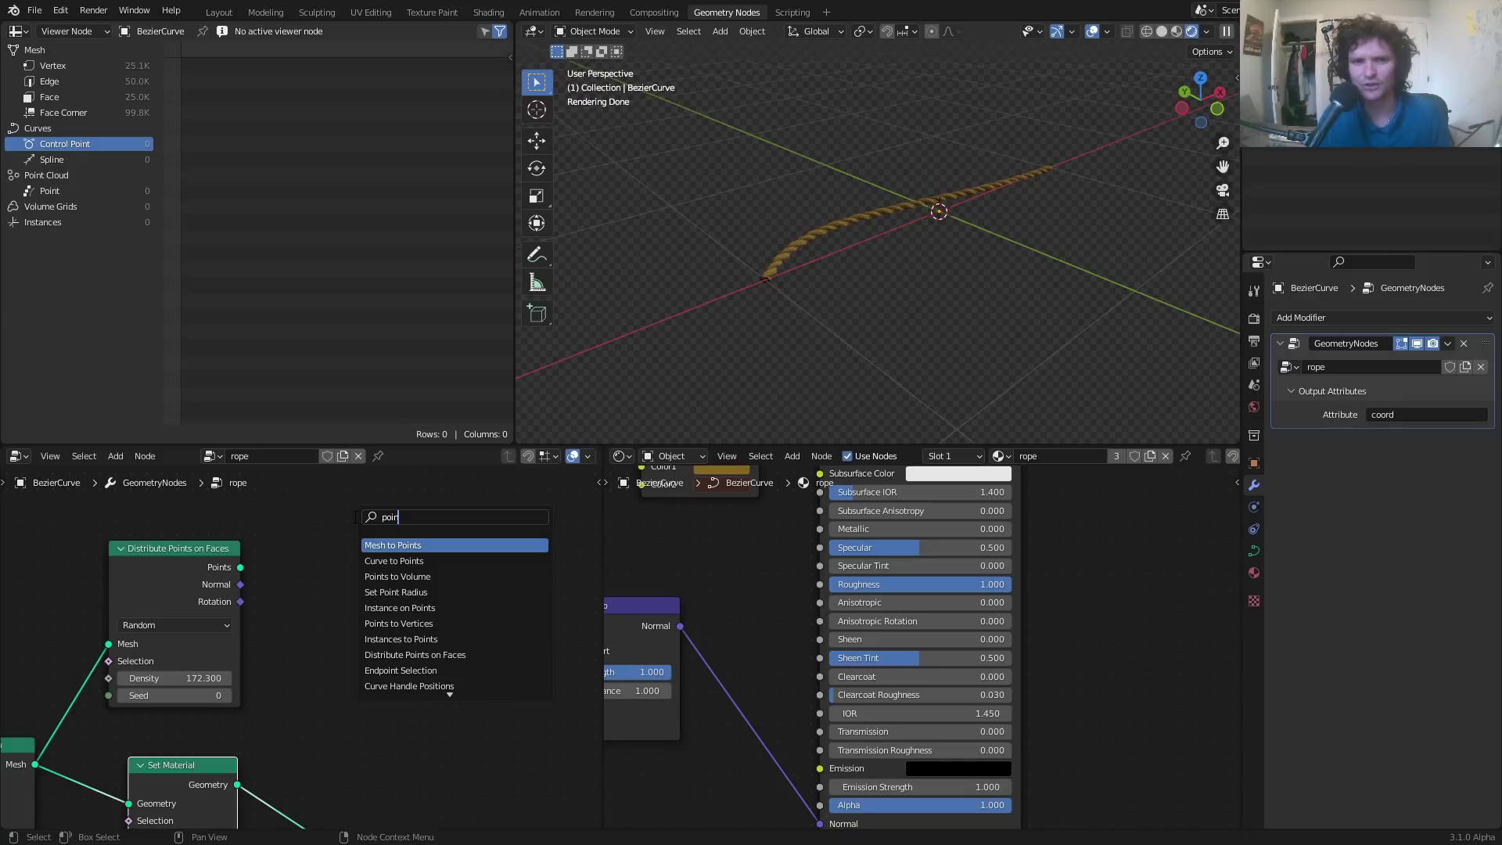
{"action": "type", "text": "n"}
{"action": "key", "text": "BackSpace"}
{"action": "key", "text": "BackSpace"}
{"action": "key", "text": "BackSpace"}
{"action": "key", "text": "BackSpace"}
{"action": "type", "text": "instance"}
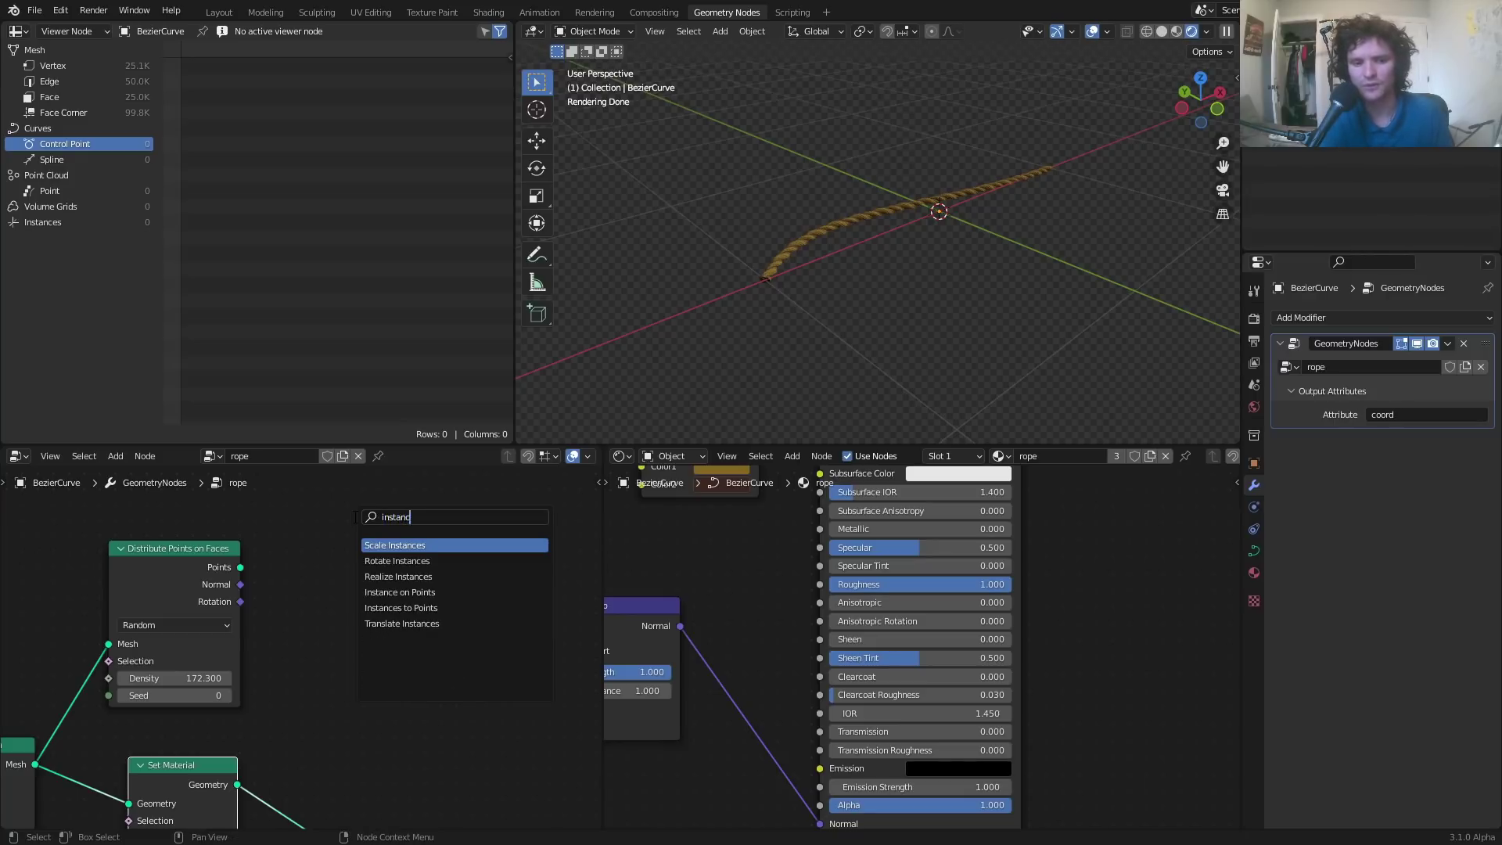
{"action": "left_click", "coordinate": [434, 592]}
{"action": "left_click", "coordinate": [347, 578]}
{"action": "left_click_drag", "start_coordinate": [241, 568], "coordinate": [287, 551]}
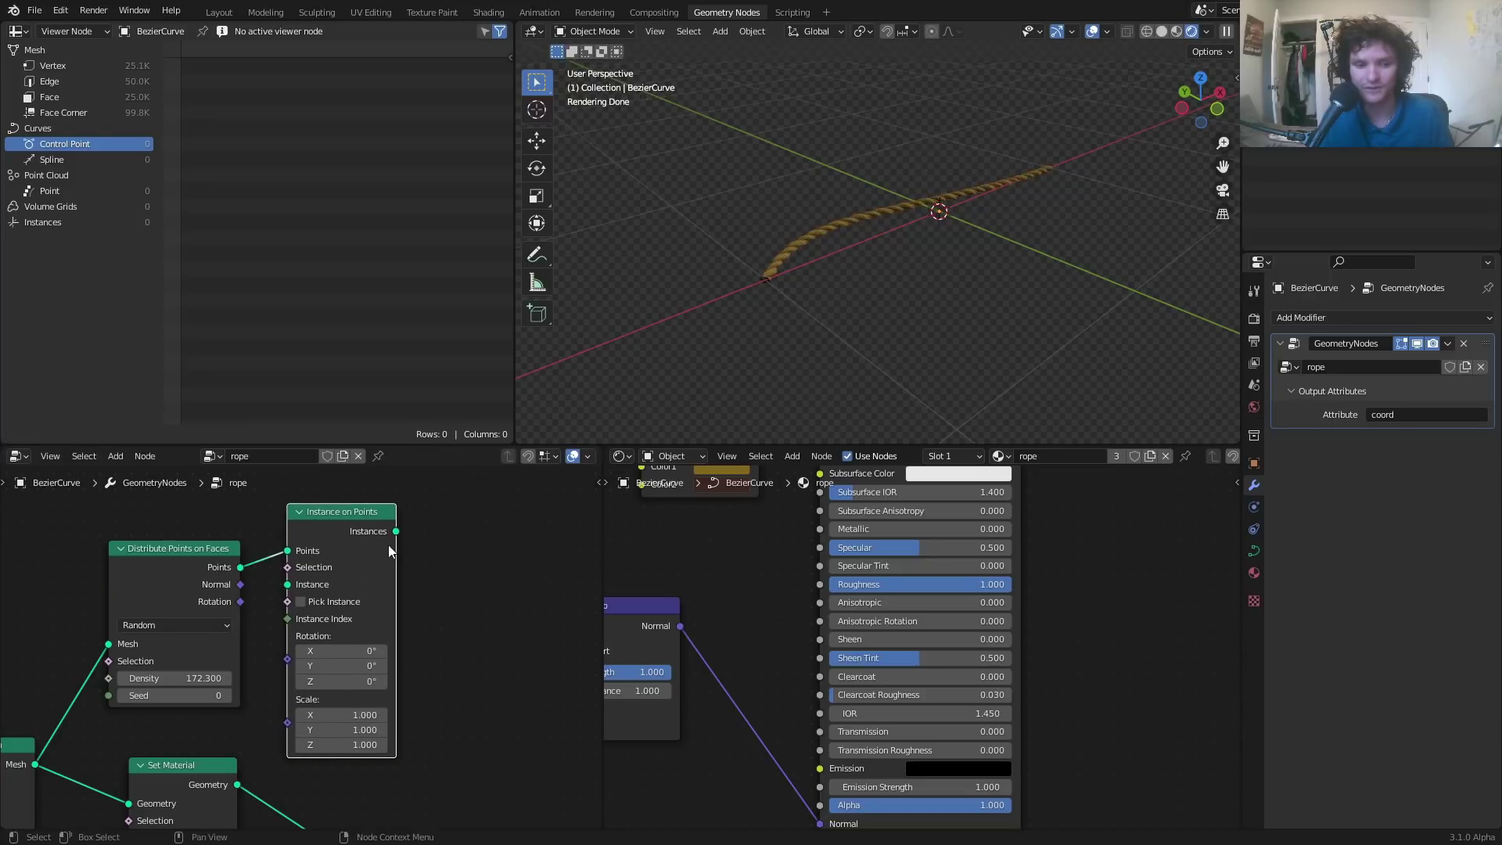
{"action": "left_click_drag", "start_coordinate": [330, 505], "coordinate": [368, 513]}
- Add a Cylinder mesh node and connect its Mesh output to the Instance input of Instance on Points
{"action": "middle_click_drag", "start_coordinate": [191, 593], "coordinate": [295, 552]}
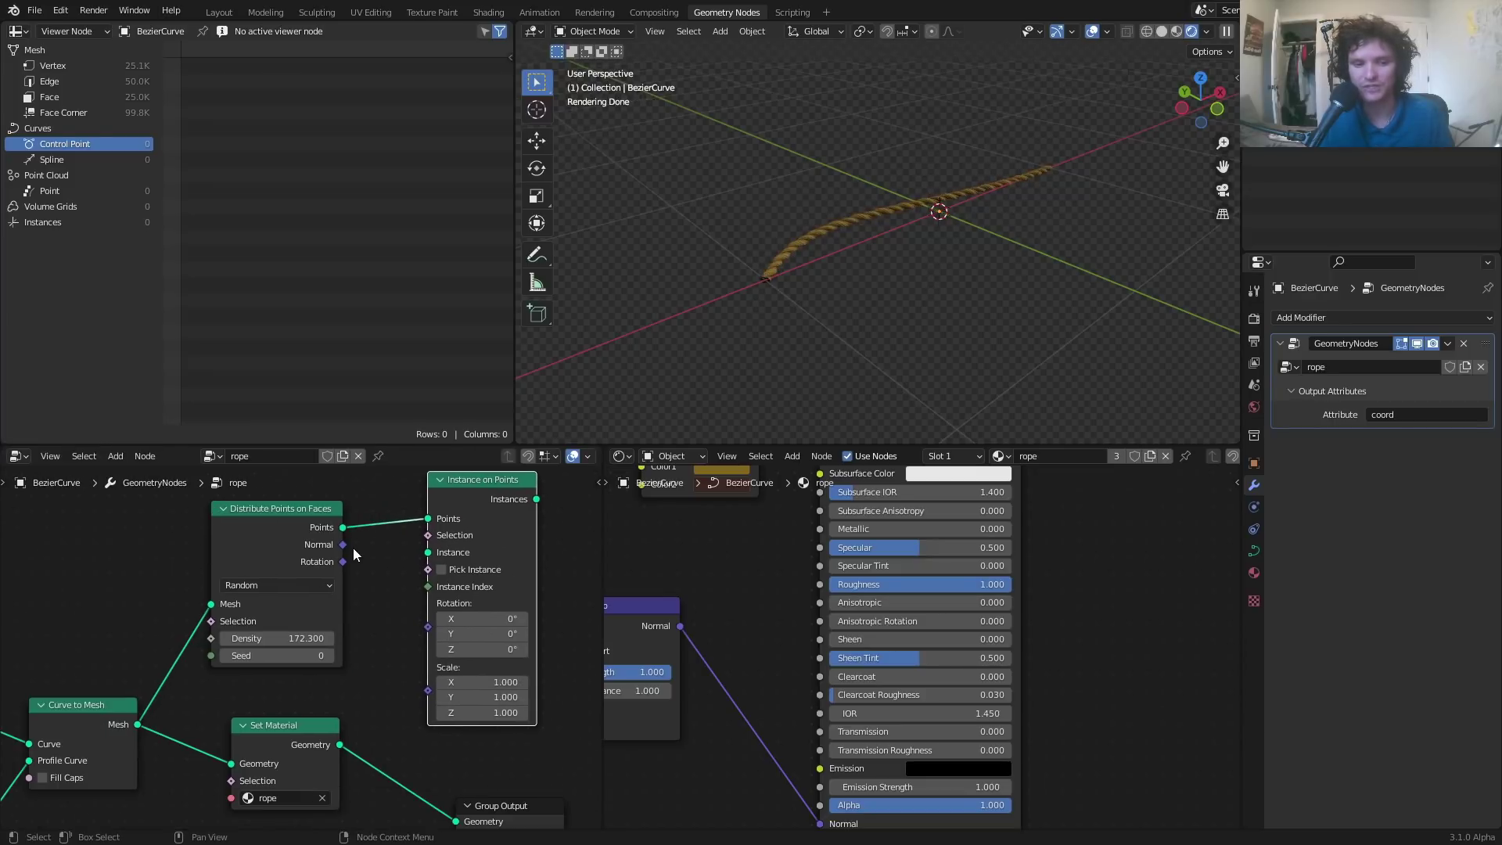
{"action": "middle_click_drag", "start_coordinate": [389, 529], "coordinate": [405, 606]}
{"action": "key", "text": "shift+a"}
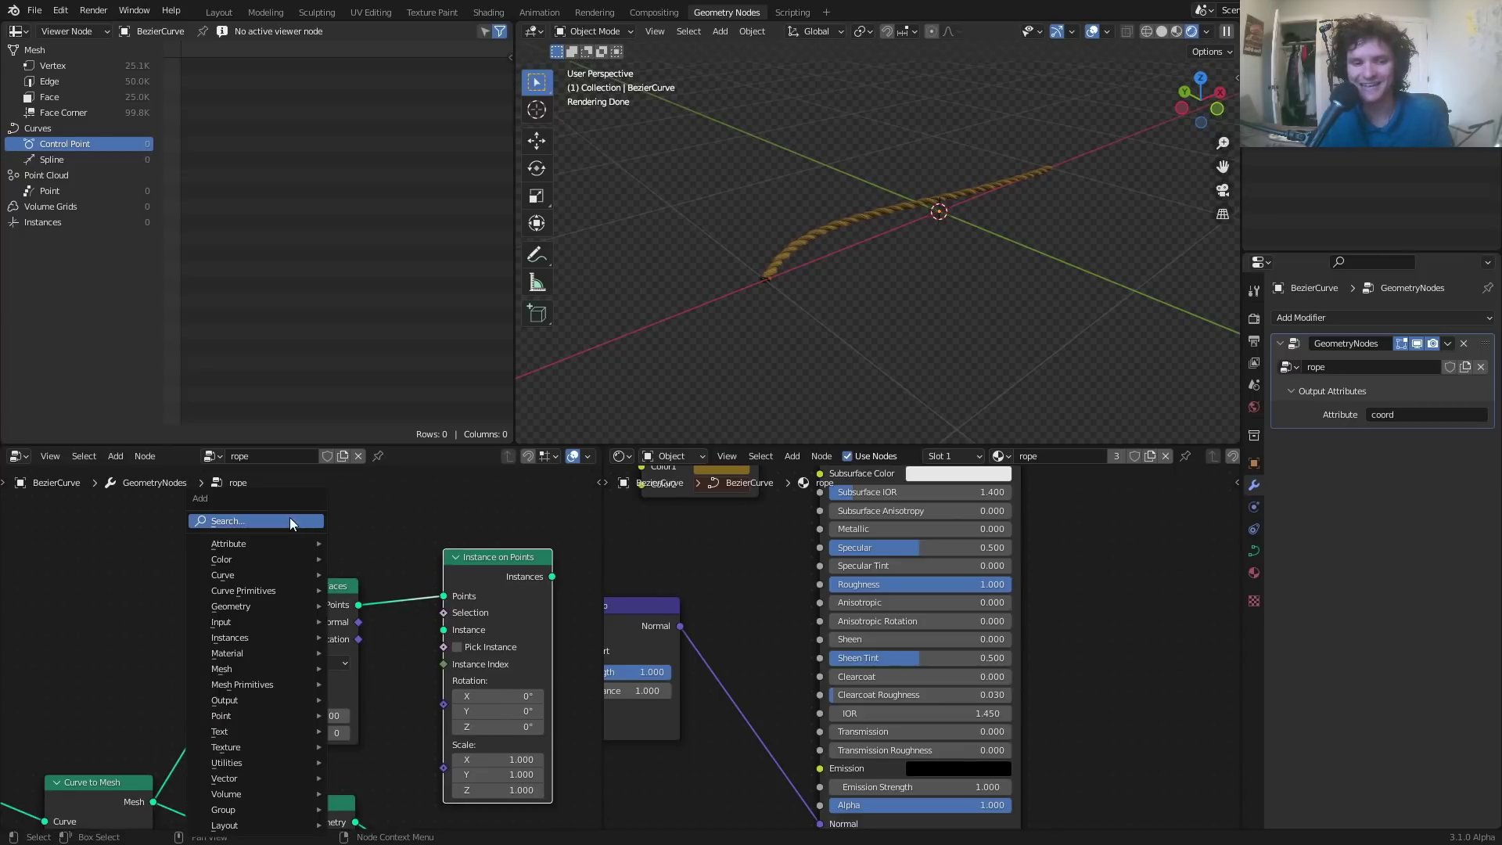
{"action": "left_click", "coordinate": [292, 518]}
{"action": "type", "text": "cyli"}
{"action": "key", "text": "Return"}
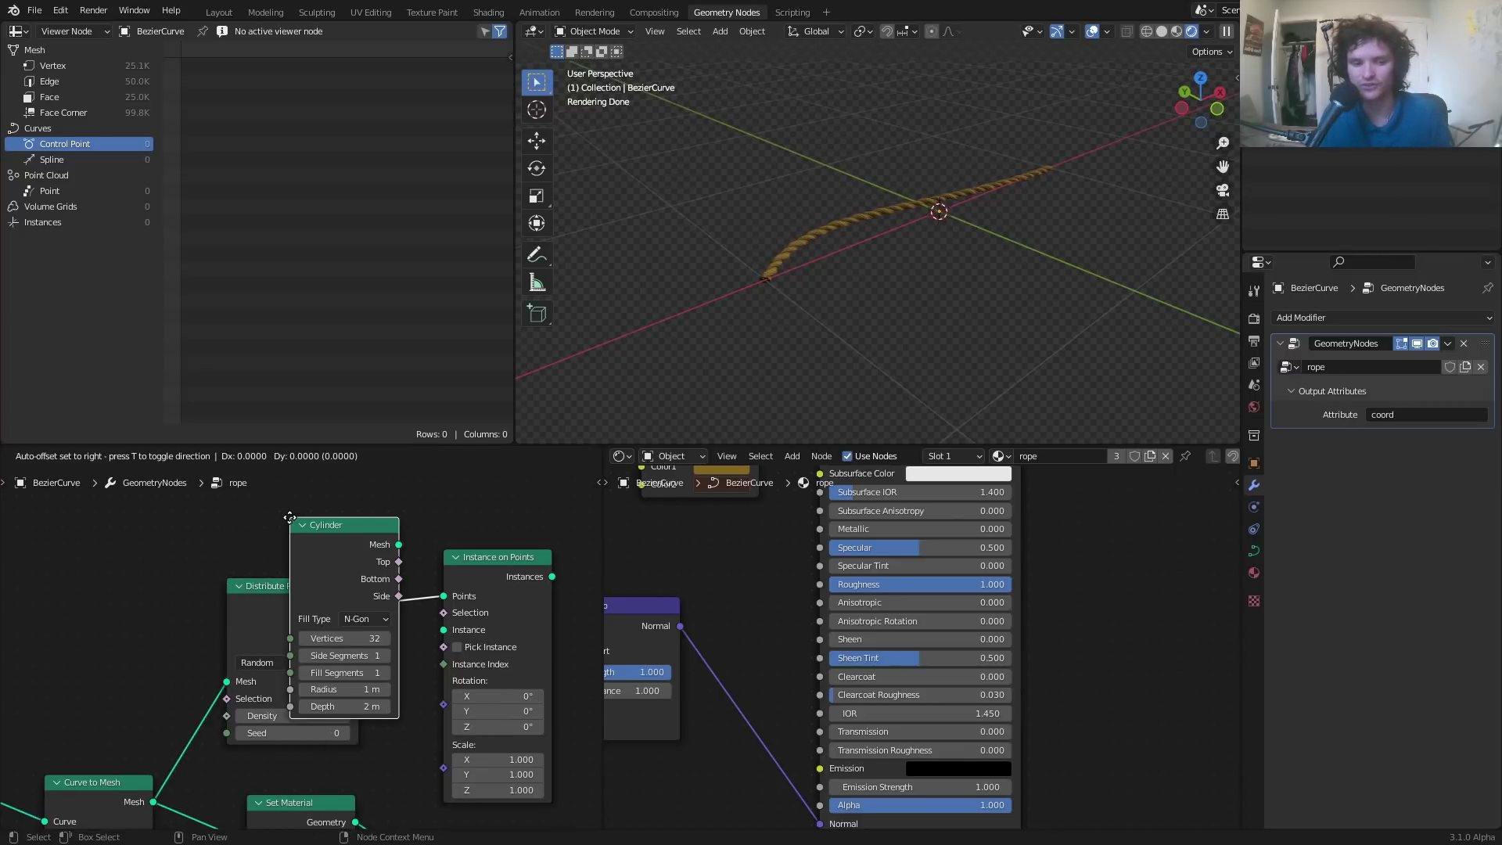
{"action": "left_click", "coordinate": [161, 557]}
{"action": "left_click_drag", "start_coordinate": [170, 558], "coordinate": [446, 630]}
- Combine the cylinder instances with the Set Material rope through a Join Geometry node feeding the Group Output
{"action": "middle_click_drag", "start_coordinate": [446, 599], "coordinate": [375, 569]}
{"action": "scroll", "coordinate": [384, 606], "scroll_direction": "down", "scroll_amount": 3}
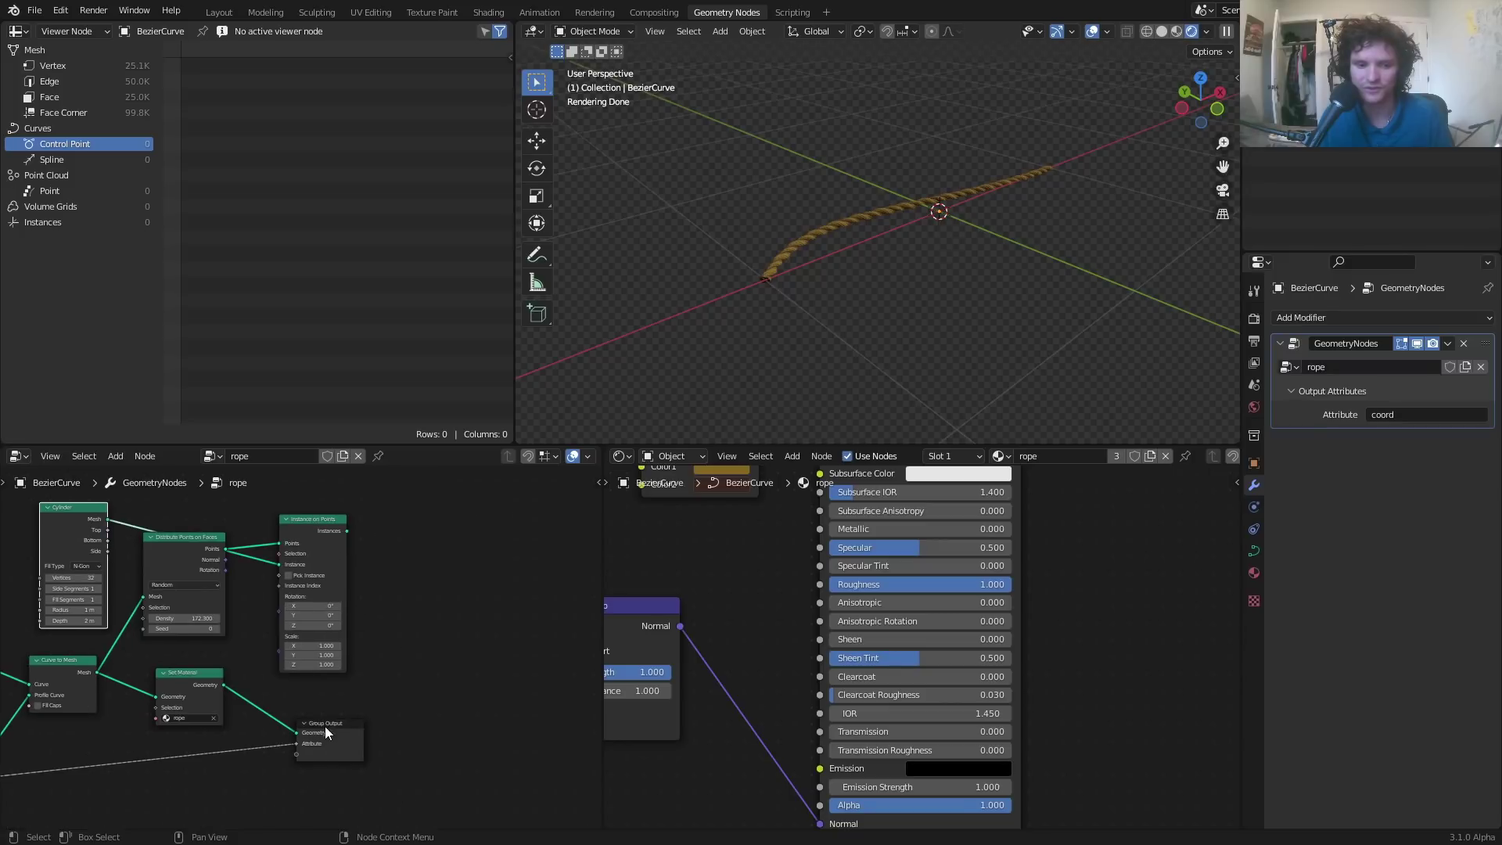
{"action": "left_click_drag", "start_coordinate": [325, 726], "coordinate": [560, 735]}
{"action": "right_click_drag", "start_coordinate": [311, 615], "coordinate": [166, 689], "text": "ctrl+shift"}
{"action": "scroll", "coordinate": [887, 221], "scroll_direction": "down", "scroll_amount": 6}
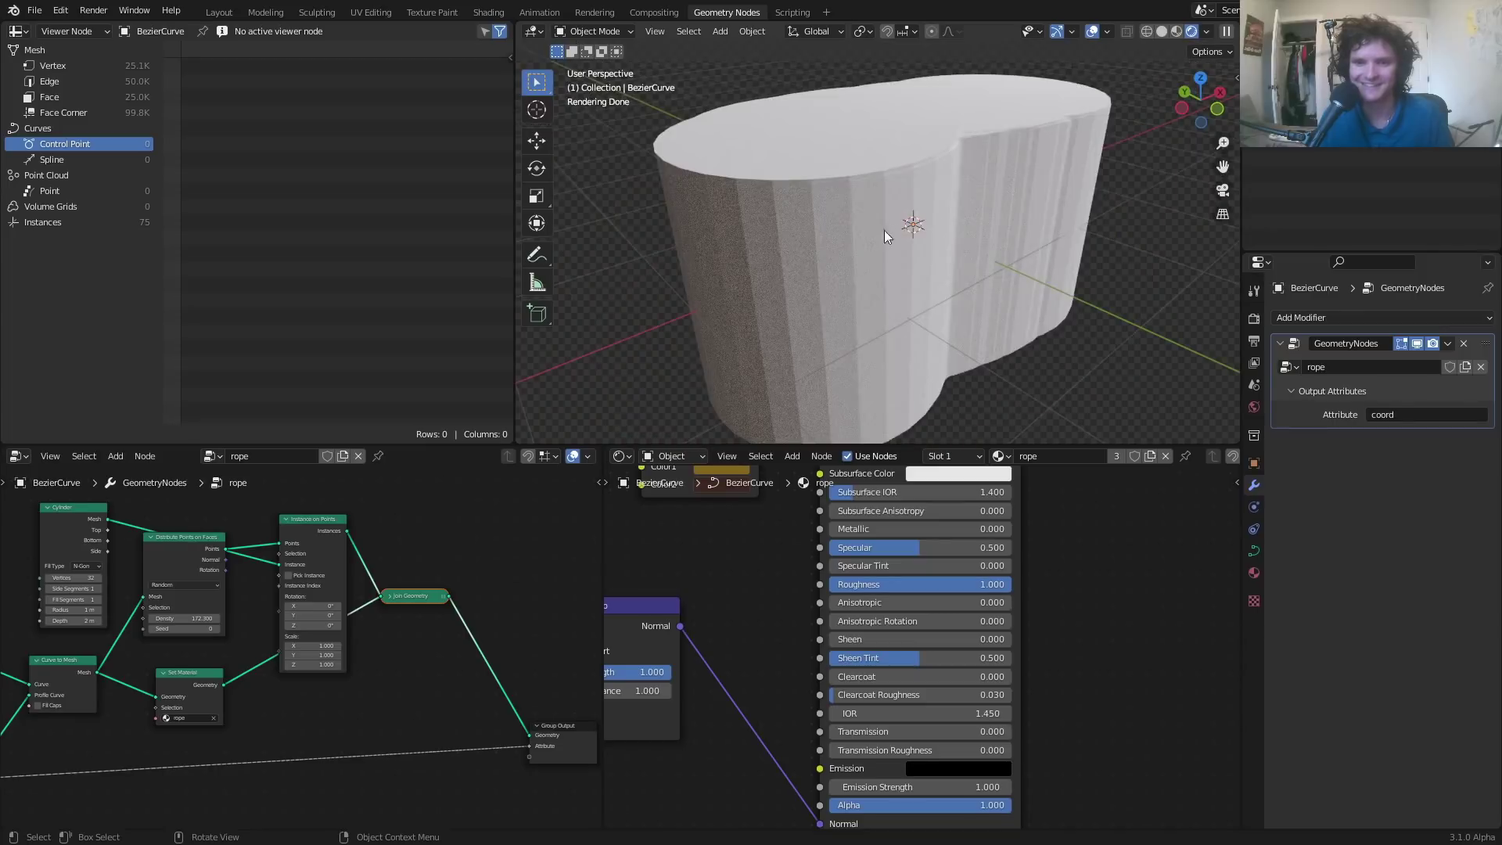
{"action": "middle_click_drag", "start_coordinate": [183, 600], "coordinate": [370, 585]}
{"action": "scroll", "coordinate": [266, 539], "scroll_direction": "up", "scroll_amount": 2}
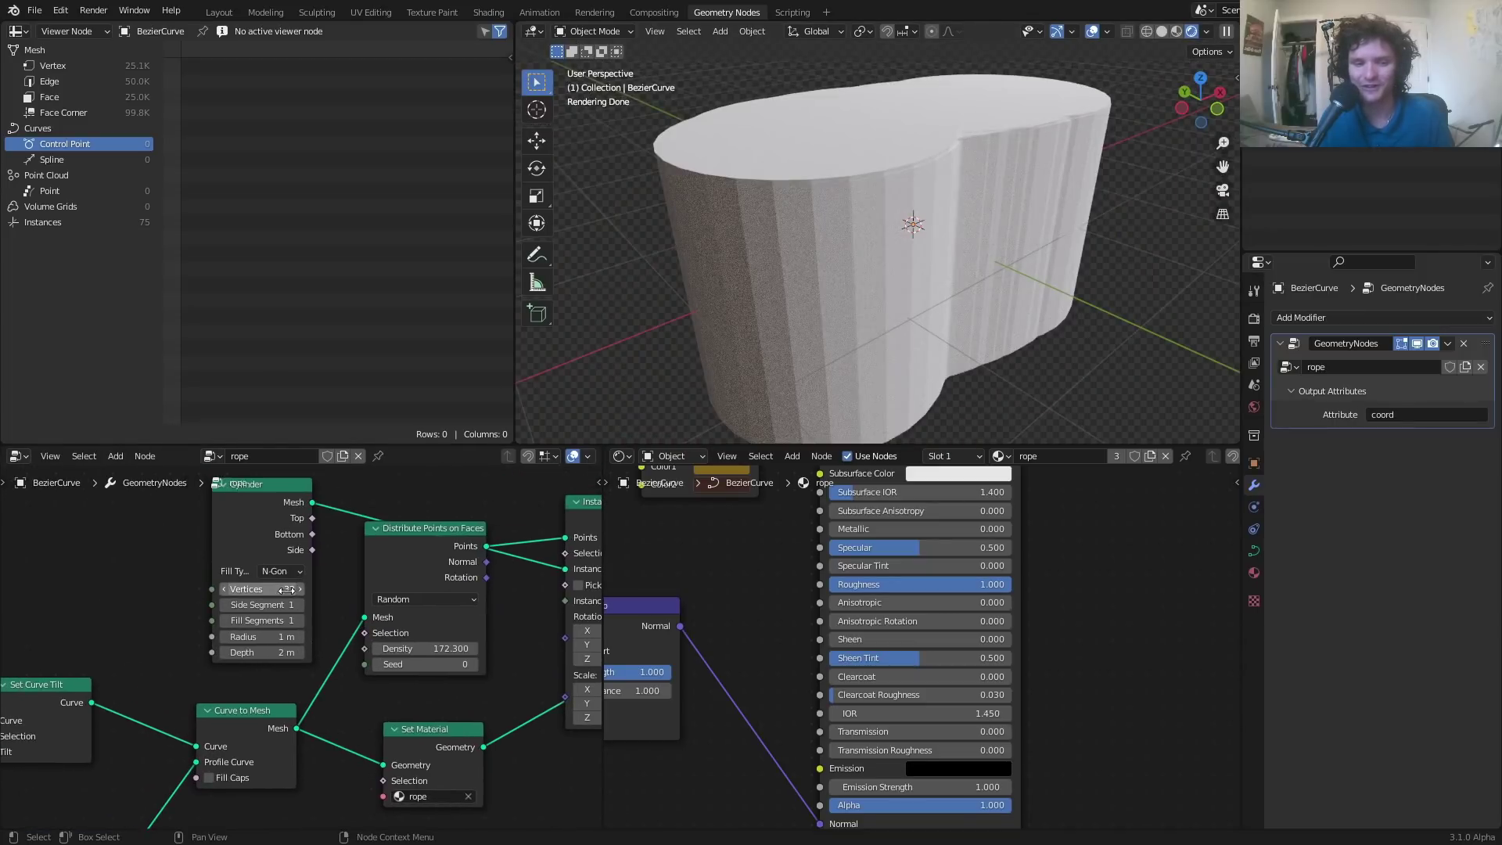
- Set the Cylinder node's vertices to 4 and its radius to 0.1 m
{"action": "left_click", "coordinate": [280, 586]}
{"action": "type", "text": "4"}
{"action": "key", "text": "Return"}
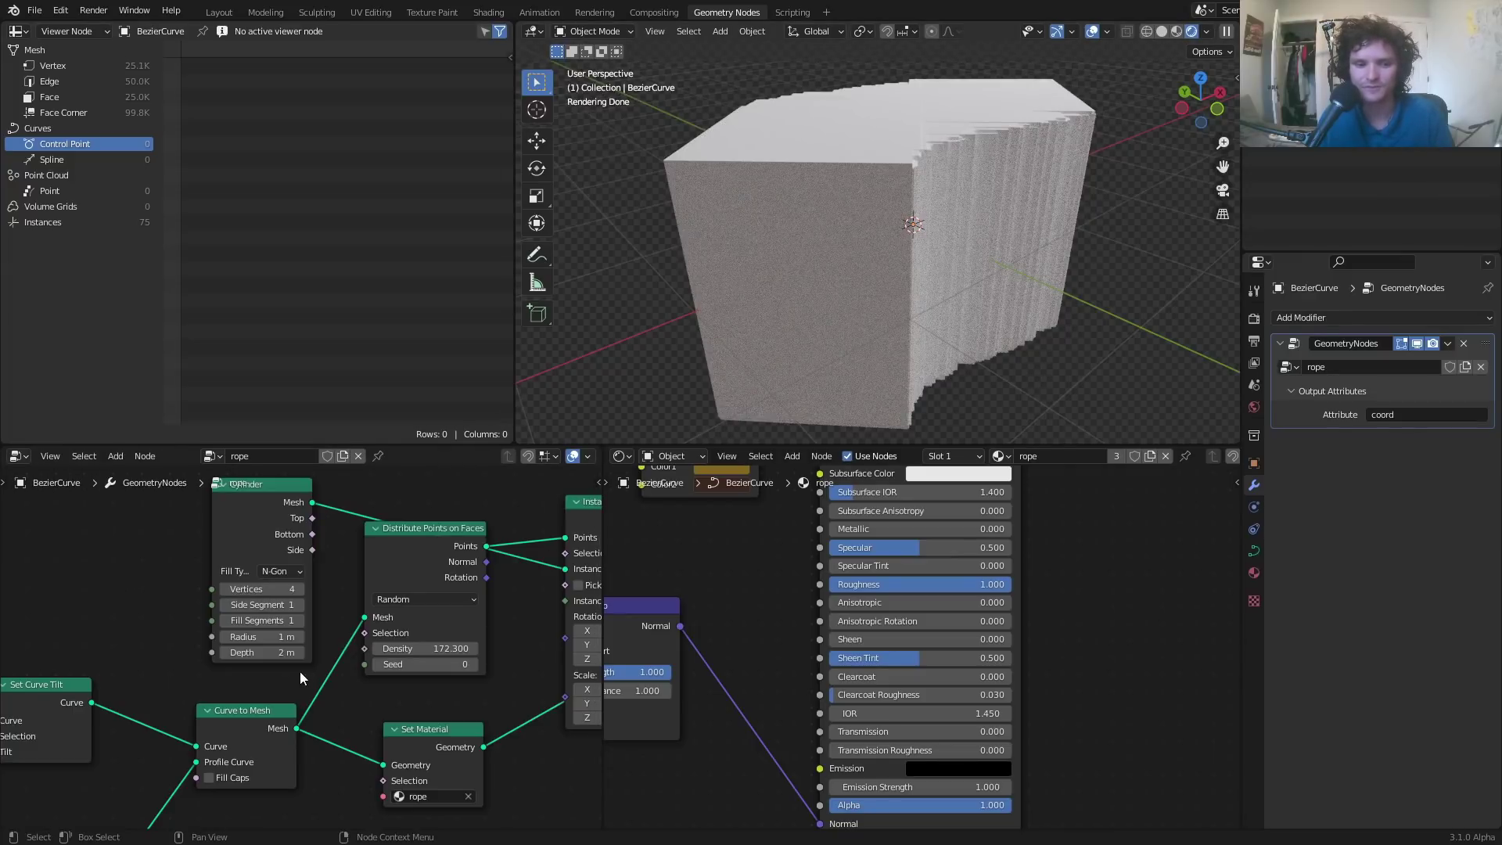
{"action": "left_click", "coordinate": [269, 636]}
{"action": "type", "text": "0.1"}
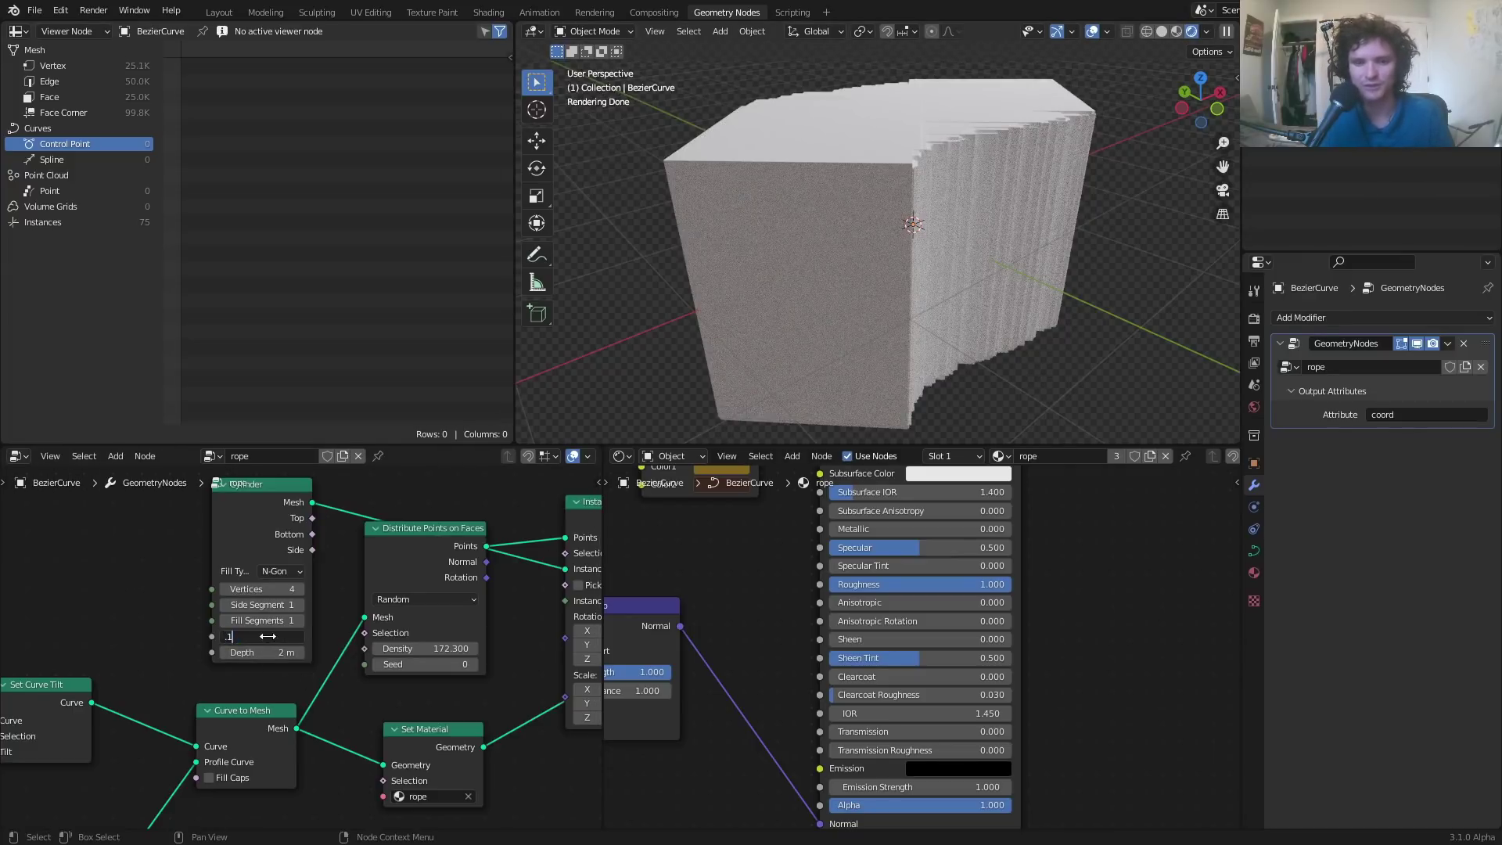
{"action": "key", "text": "Return"}
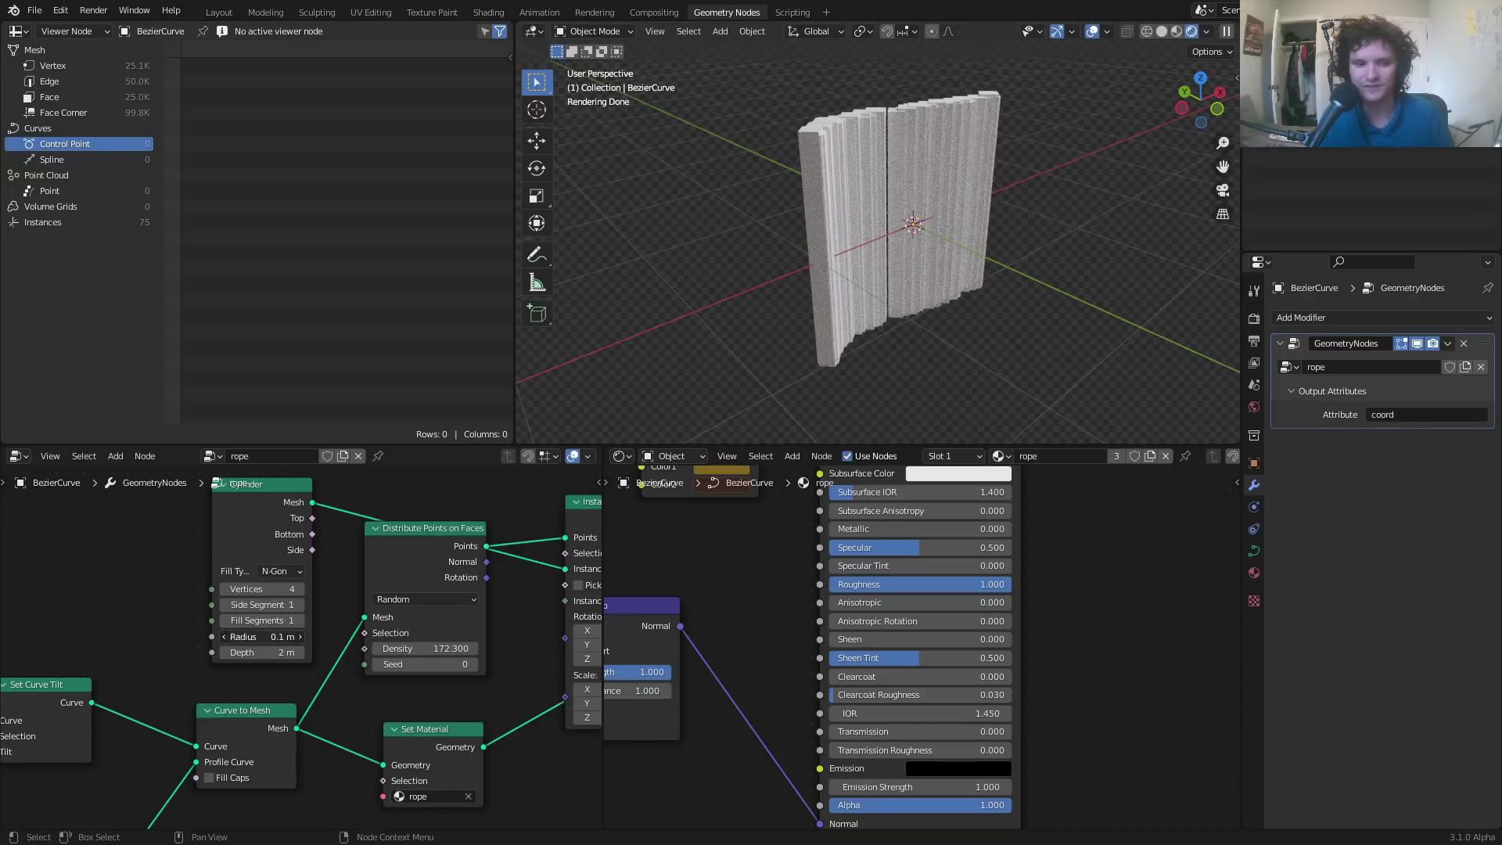
- Divide the Cylinder node's radius by 10 to 0.01 m and set its depth to 0.1 m
{"action": "left_click", "coordinate": [295, 637]}
{"action": "key", "text": "Right"}
{"action": "type", "text": "/10"}
{"action": "key", "text": "Return"}
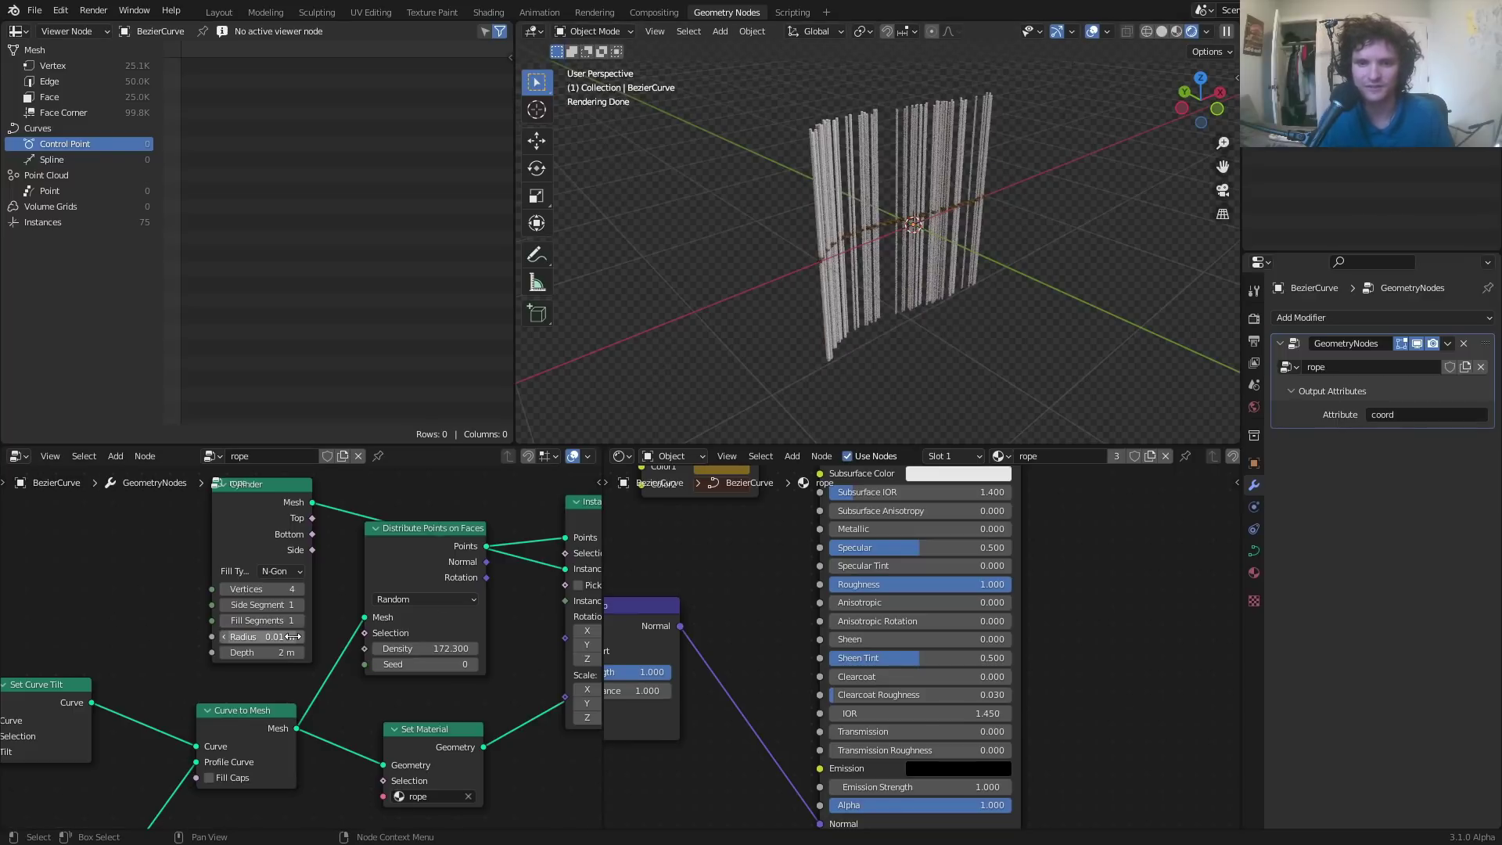
{"action": "scroll", "coordinate": [702, 292], "scroll_direction": "up", "scroll_amount": 2}
{"action": "left_click", "coordinate": [249, 652]}
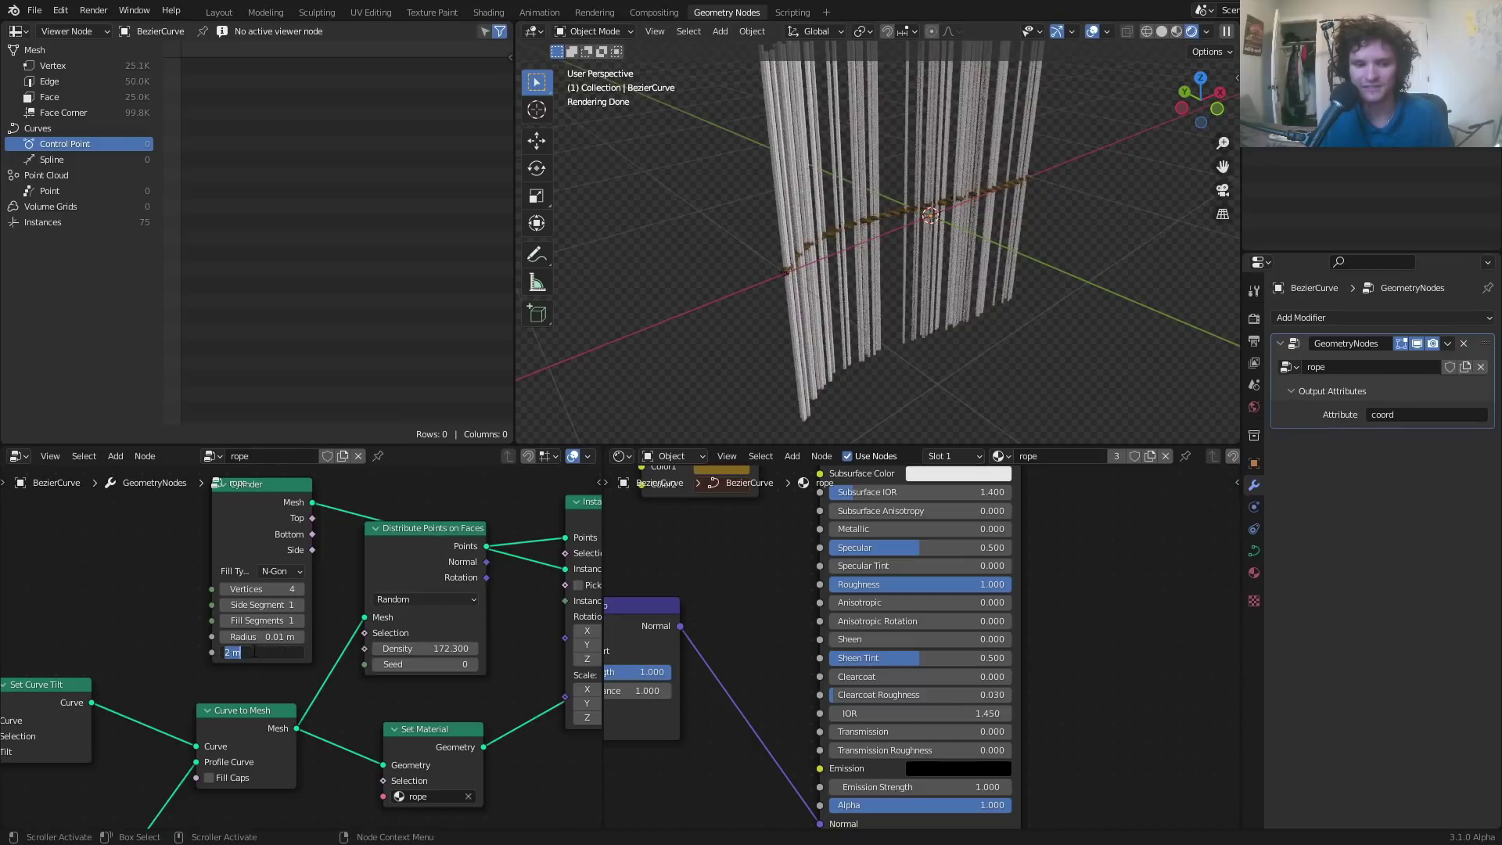
{"action": "type", "text": ".1"}
{"action": "key", "text": "Return"}
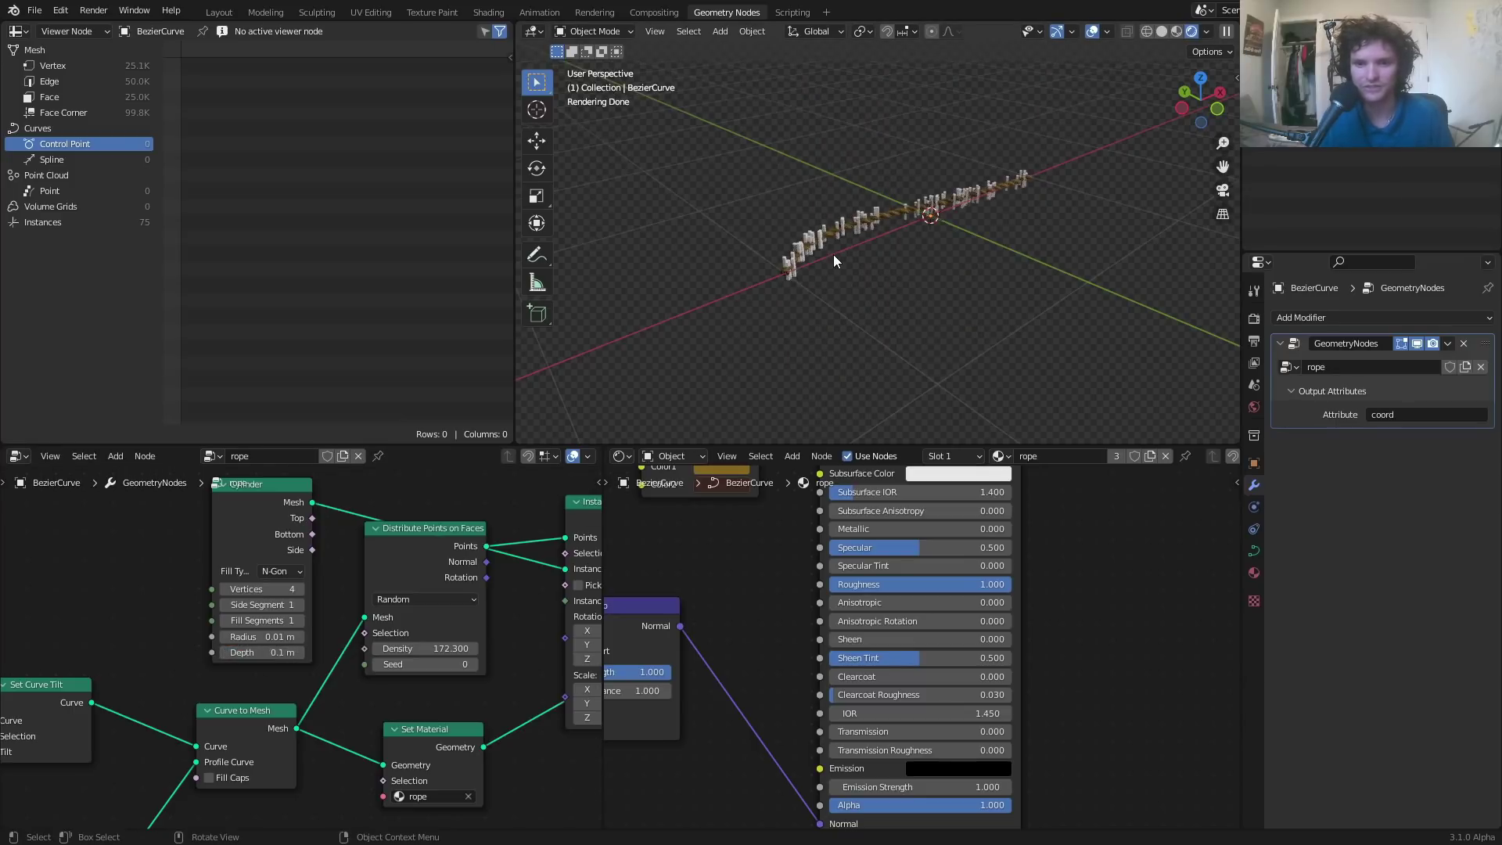
- Thin the cylinder fibers to a 0.001 m radius and shorten their depth to 0.05 m
{"action": "middle_click_drag", "start_coordinate": [833, 255], "coordinate": [949, 208]}
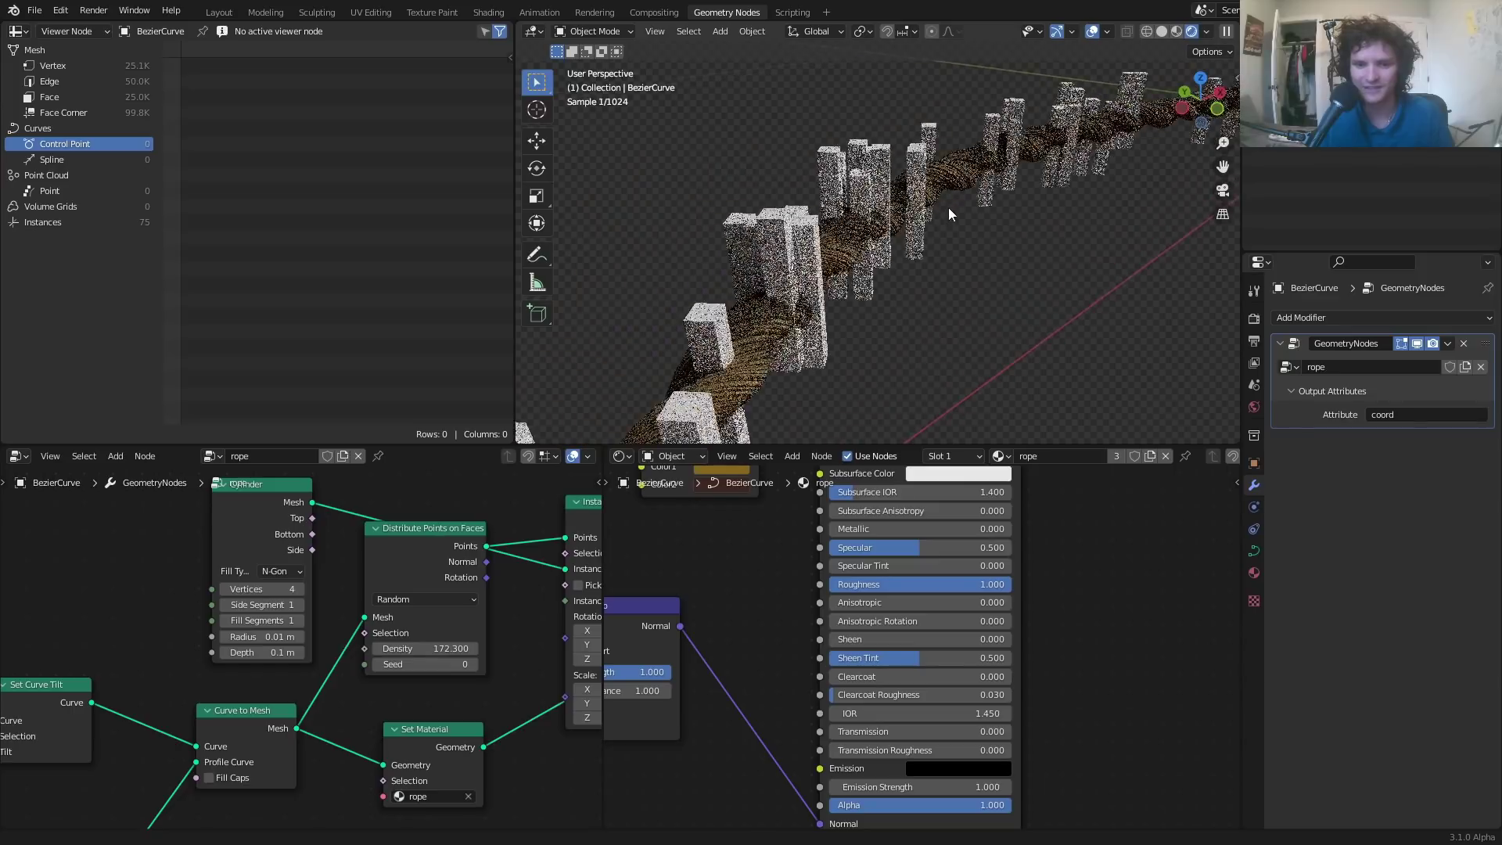
{"action": "left_click", "coordinate": [266, 637]}
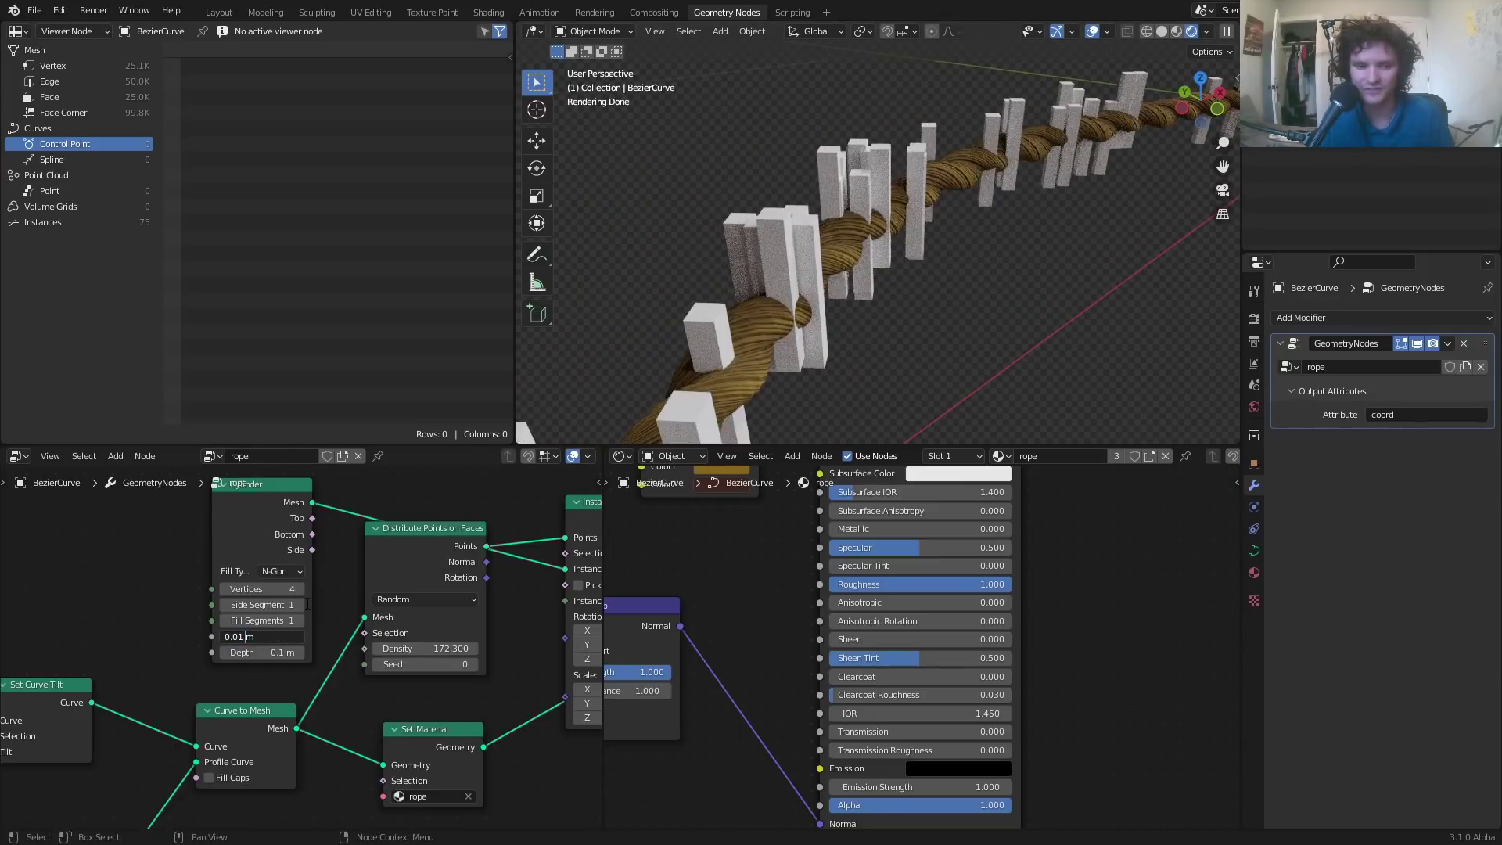
{"action": "type", "text": "0"}
{"action": "key", "text": "Return"}
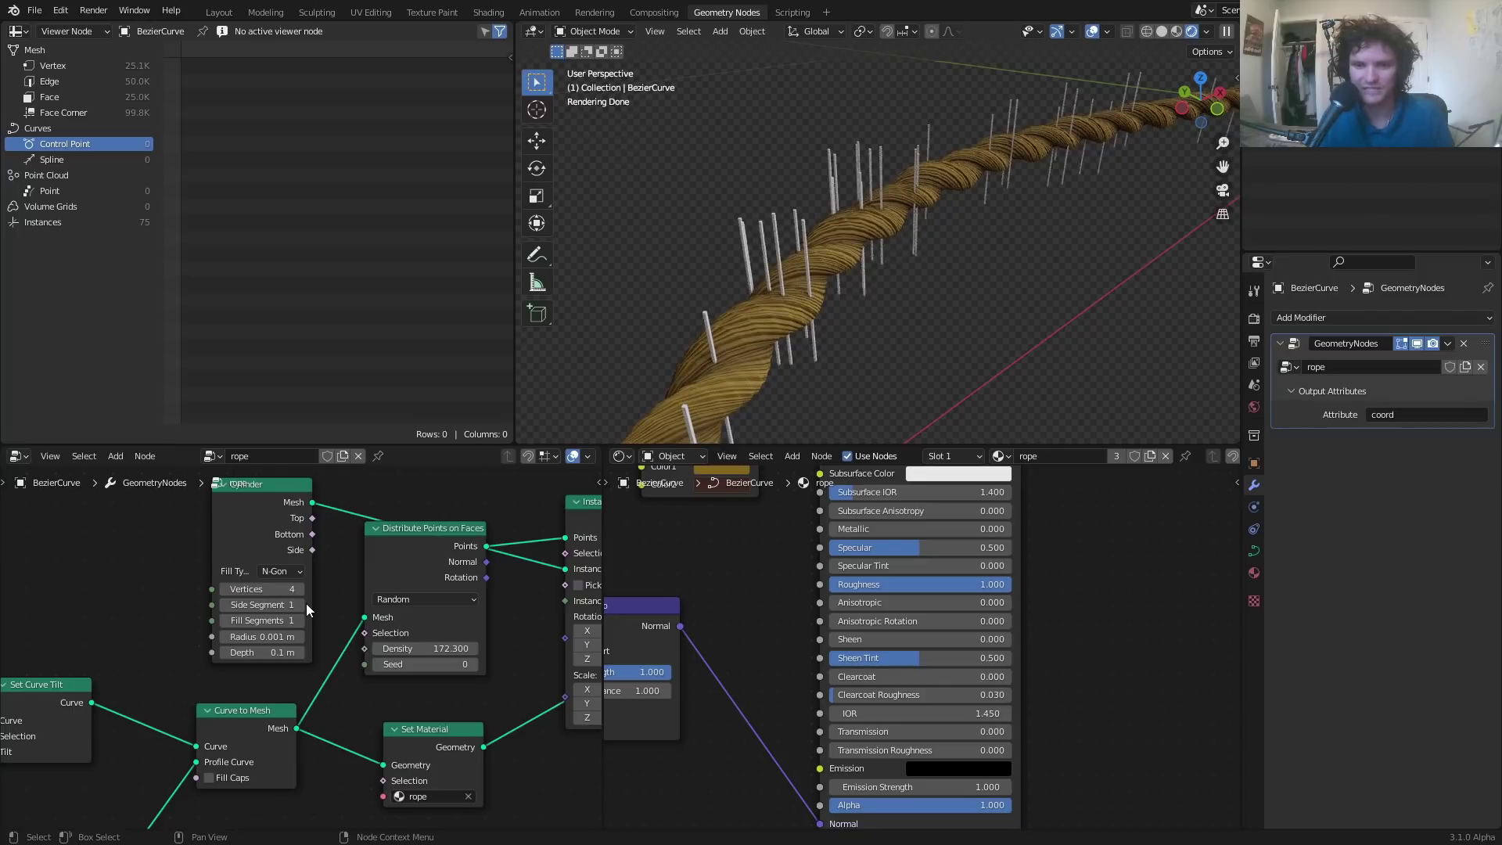
{"action": "left_click", "coordinate": [245, 653]}
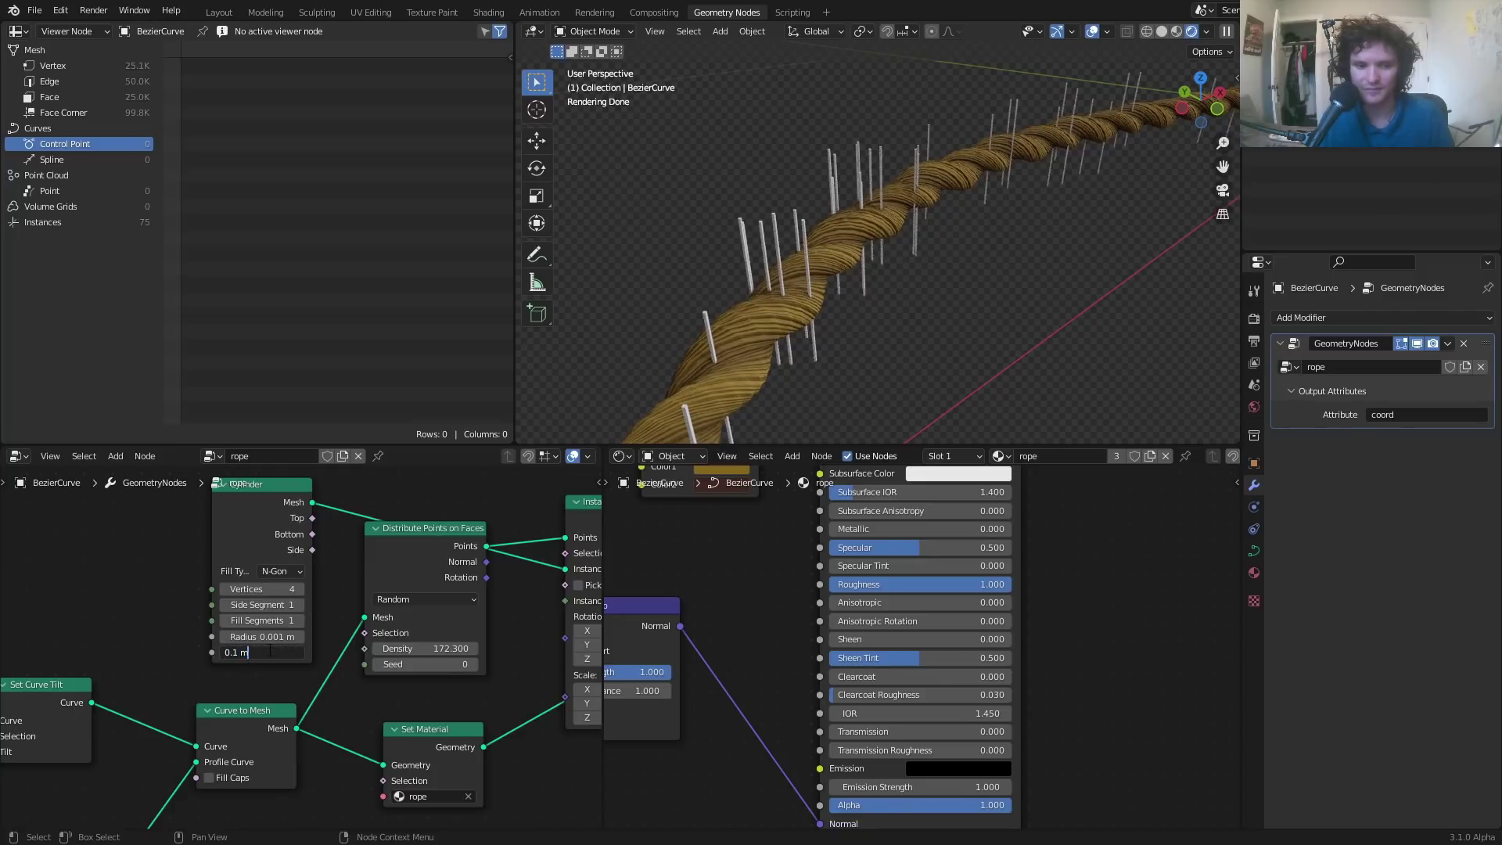
{"action": "key", "text": "ctrl+a"}
{"action": "type", "text": "0.05"}
{"action": "key", "text": "Return"}
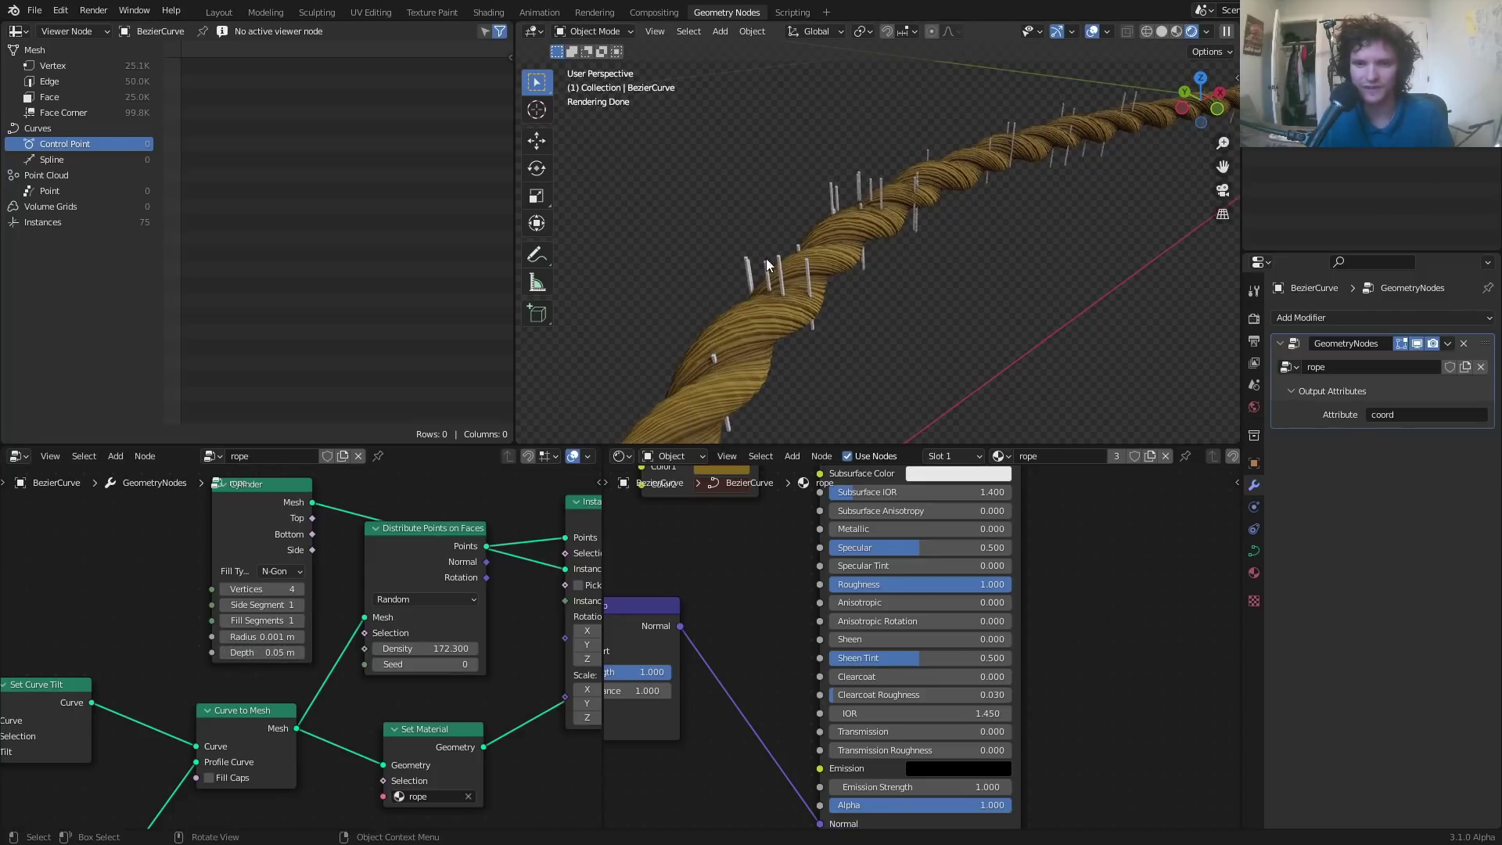
- Connect the Rotation output of Distribute Points on Faces to the Rotation input of Instance on Points, and save the file
{"action": "middle_click_drag", "start_coordinate": [767, 258], "coordinate": [861, 202]}
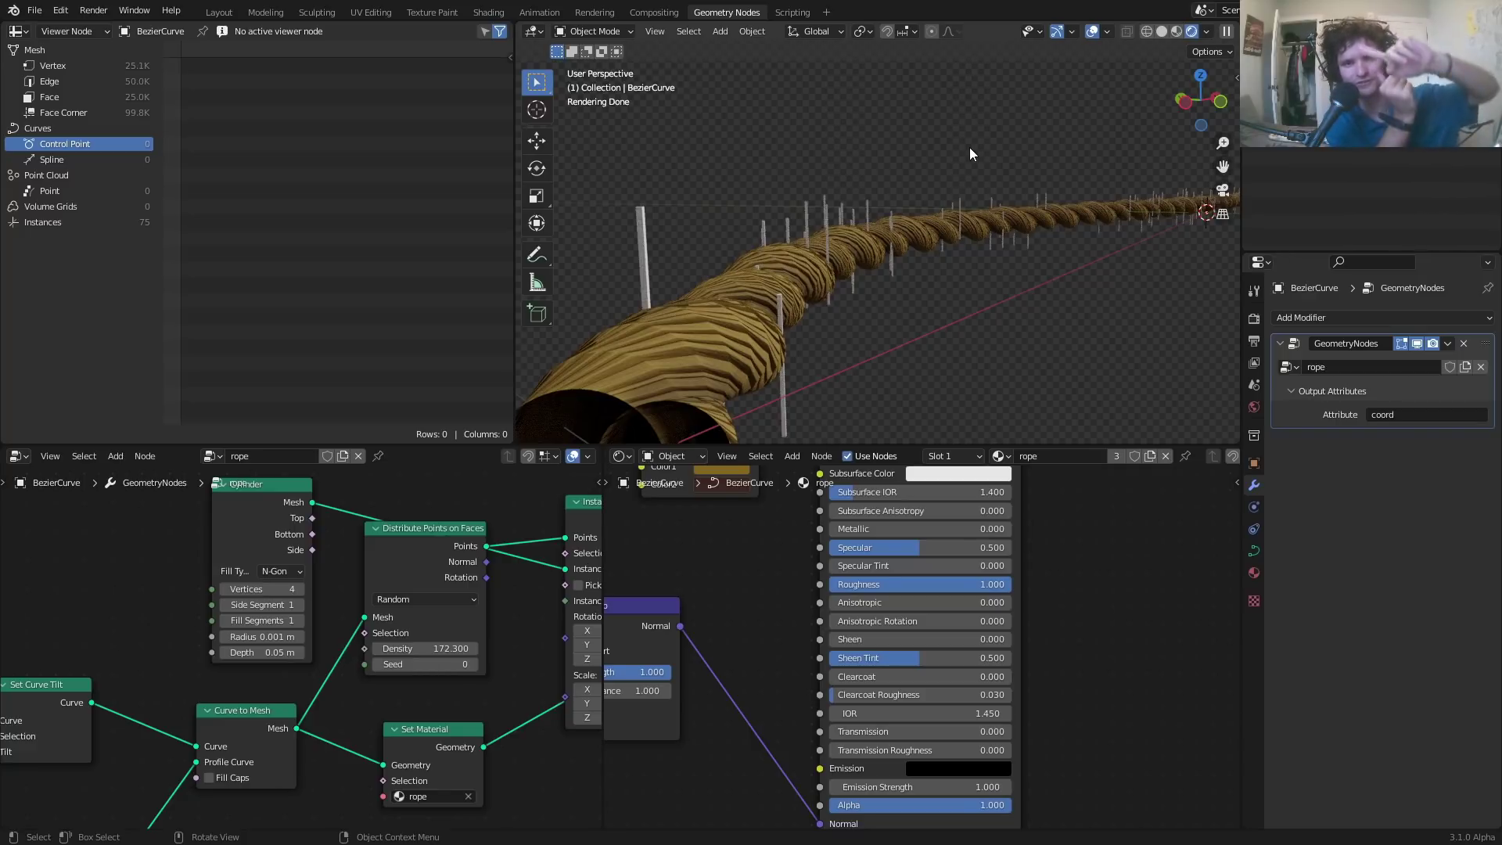
{"action": "middle_click_drag", "start_coordinate": [636, 644], "coordinate": [424, 653]}
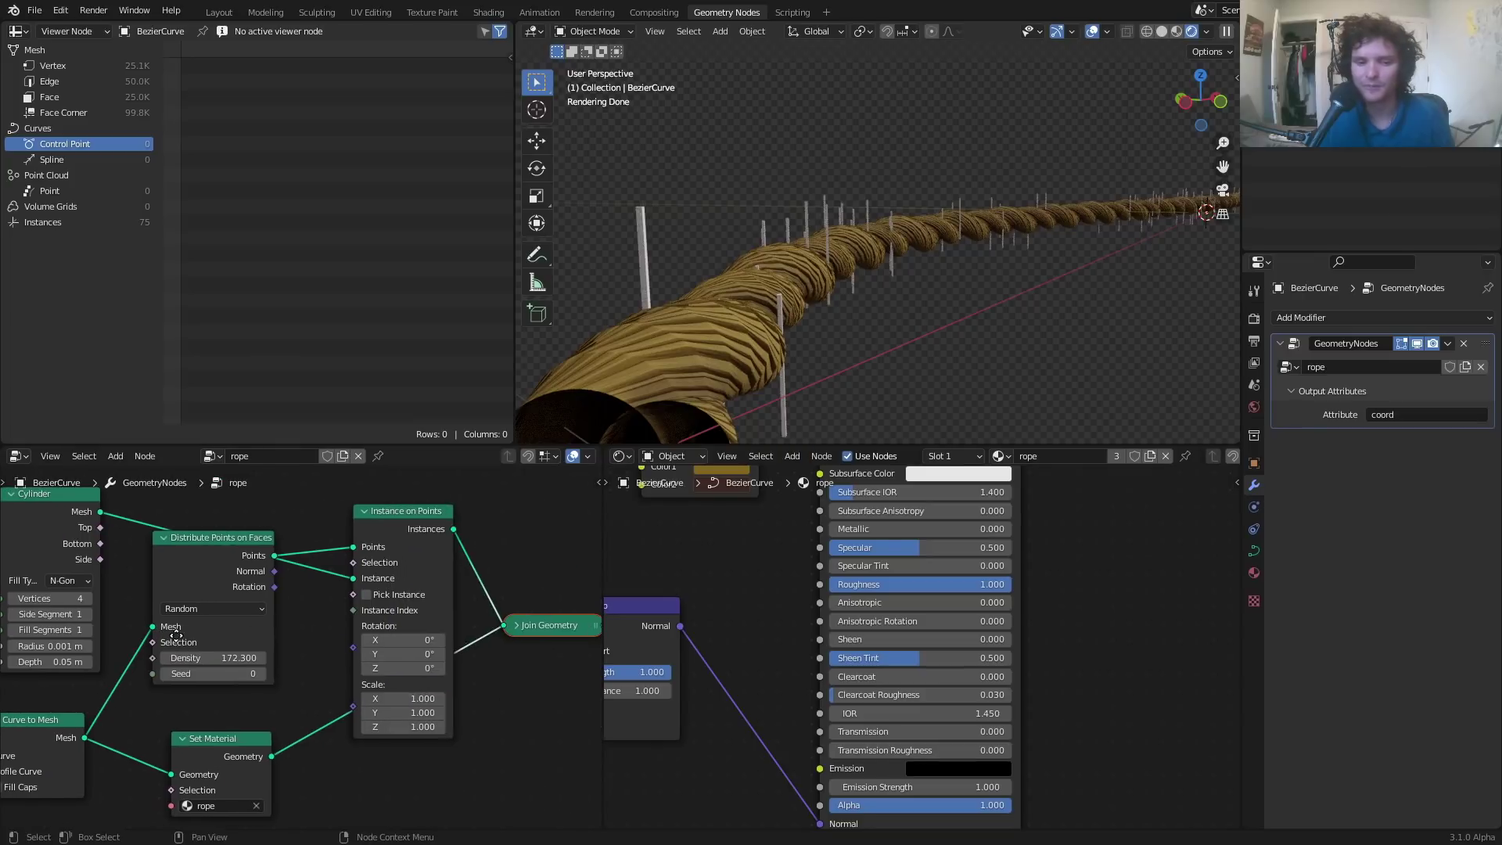
{"action": "left_click_drag", "start_coordinate": [424, 640], "coordinate": [512, 640]}
{"action": "key", "text": "ctrl+z"}
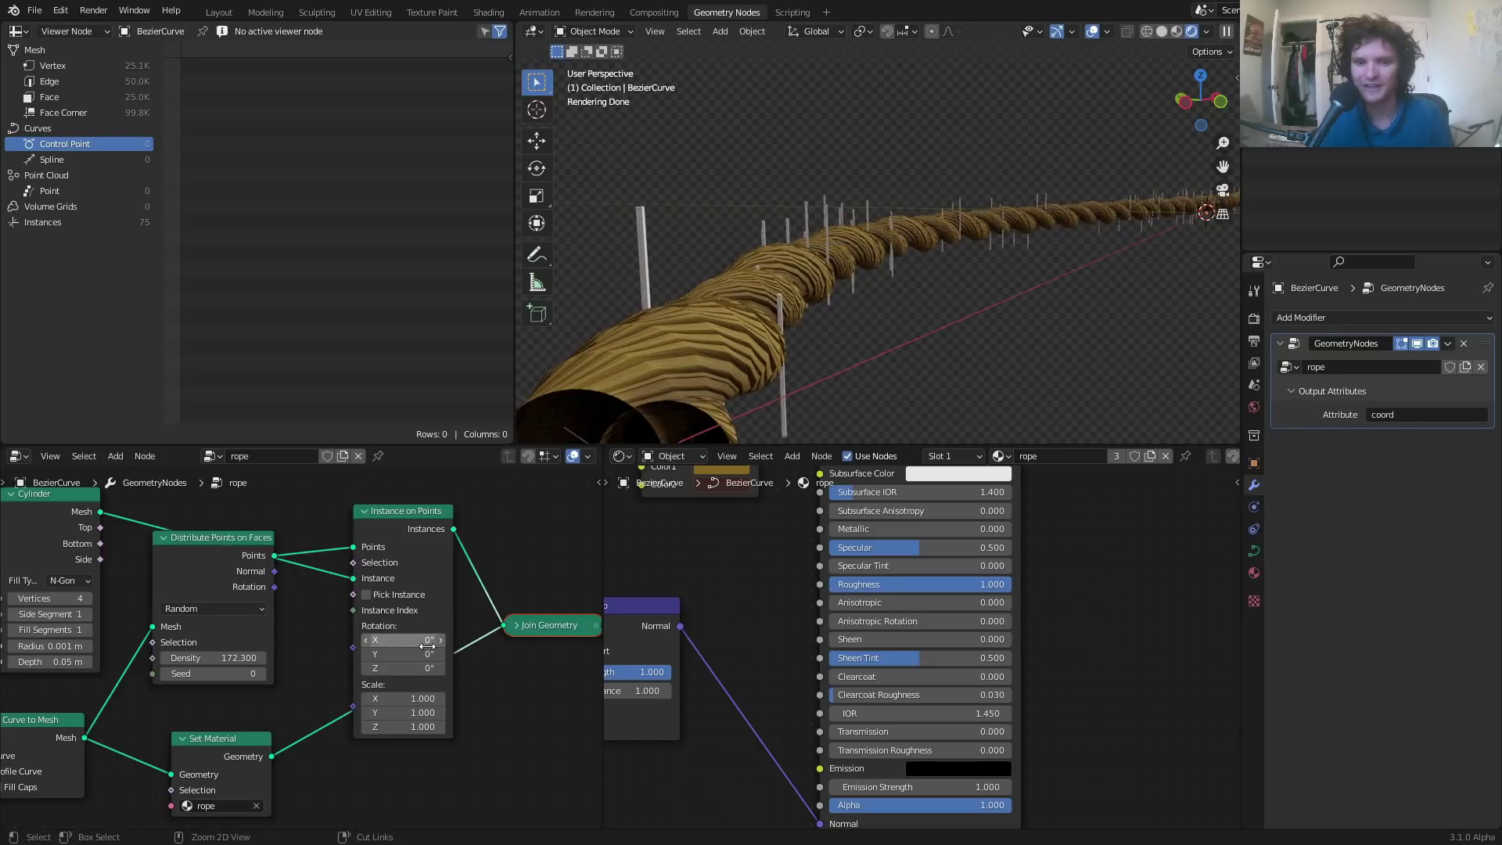
{"action": "key", "text": "ctrl+s"}
{"action": "left_click_drag", "start_coordinate": [230, 567], "coordinate": [209, 593]}
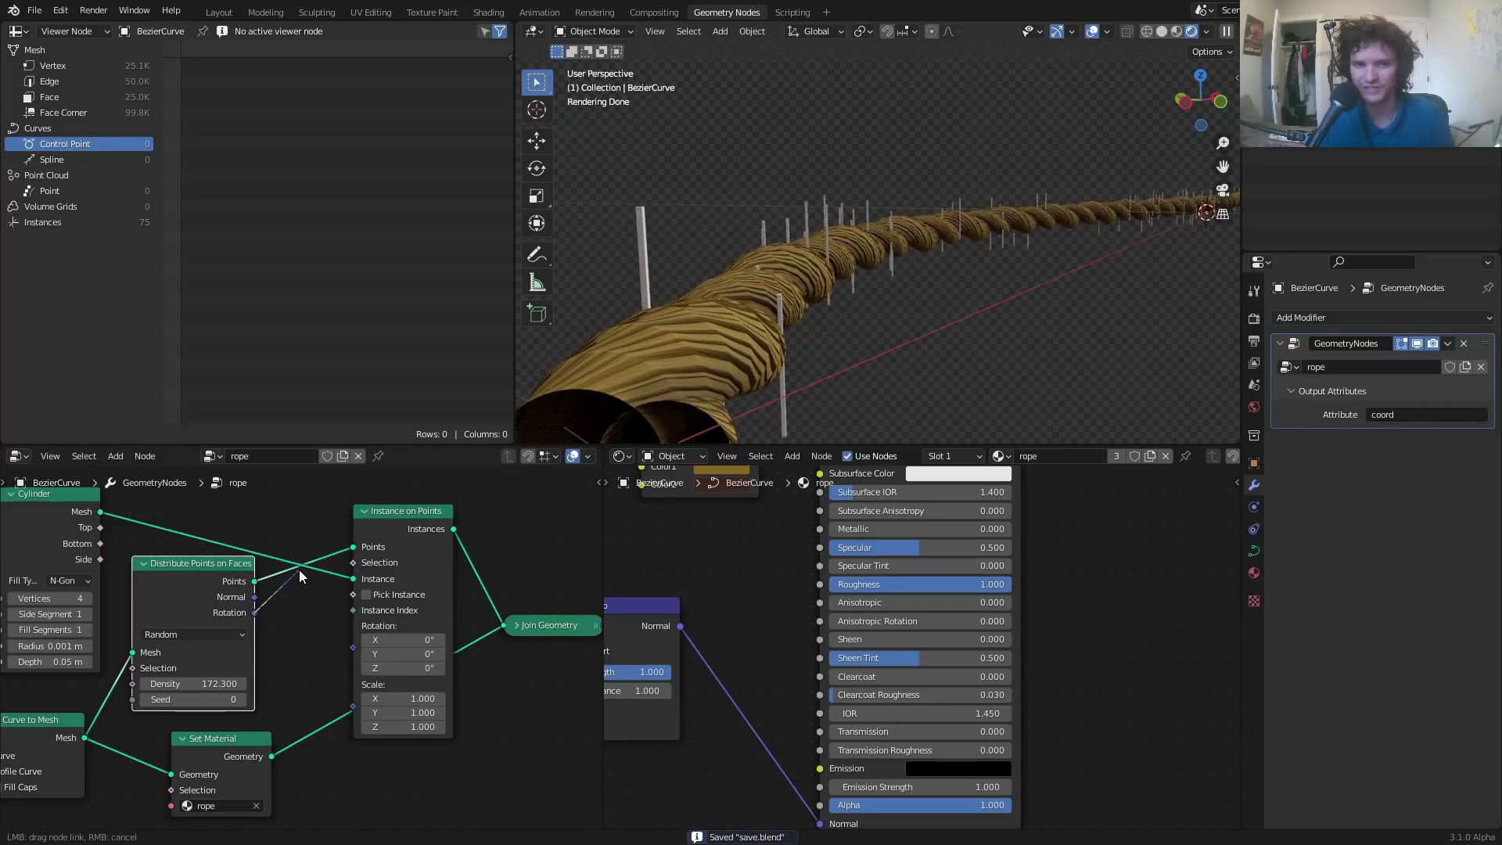
{"action": "left_click_drag", "start_coordinate": [254, 613], "coordinate": [352, 626]}
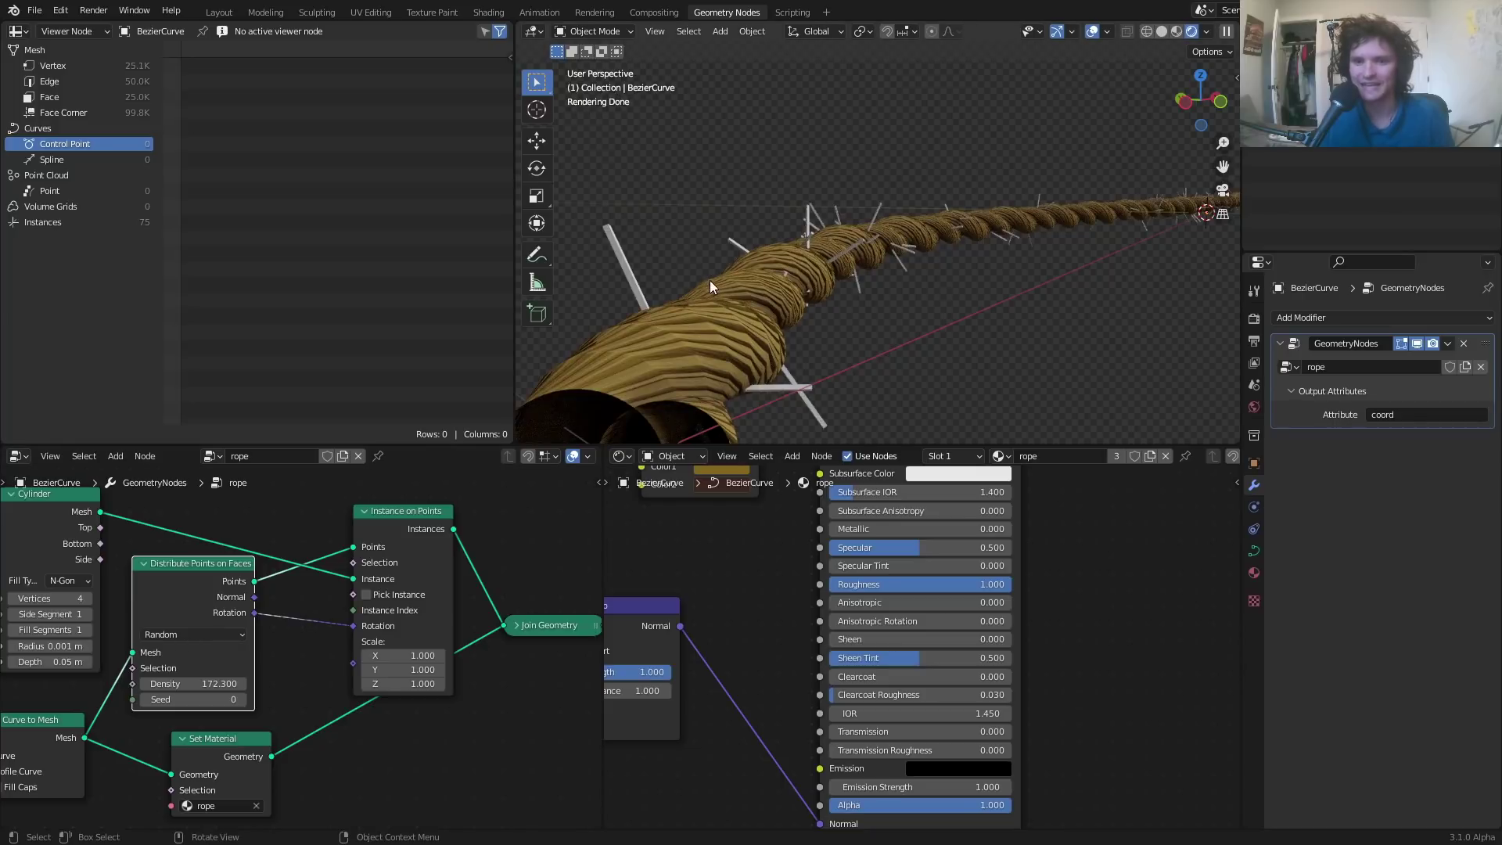
{"action": "scroll", "coordinate": [892, 230], "scroll_direction": "down", "scroll_amount": 3}
{"action": "middle_click_drag", "start_coordinate": [892, 230], "coordinate": [835, 269]}
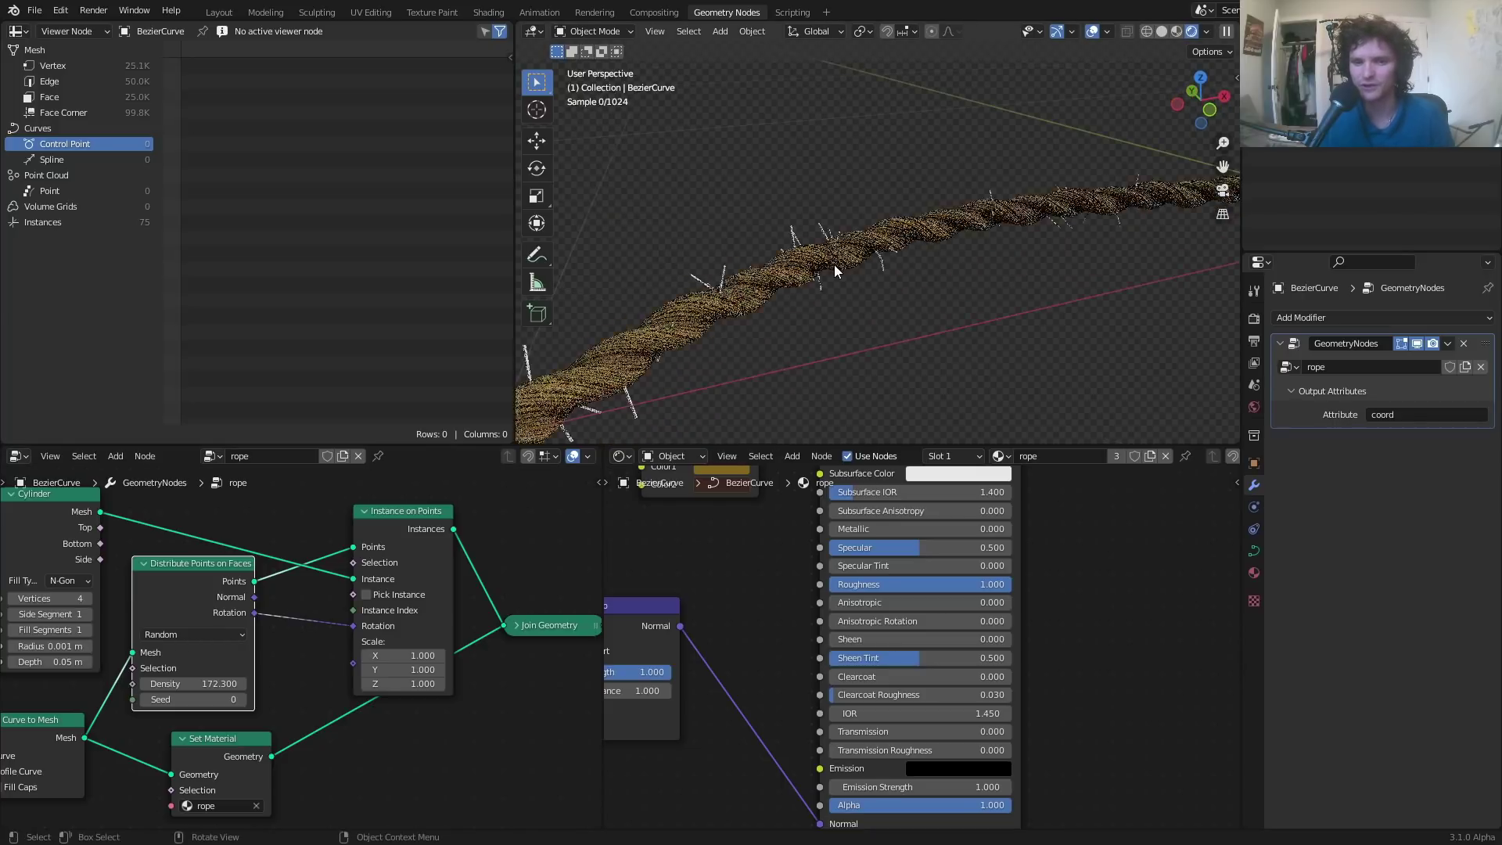
{"action": "key", "text": "ctrl+s"}
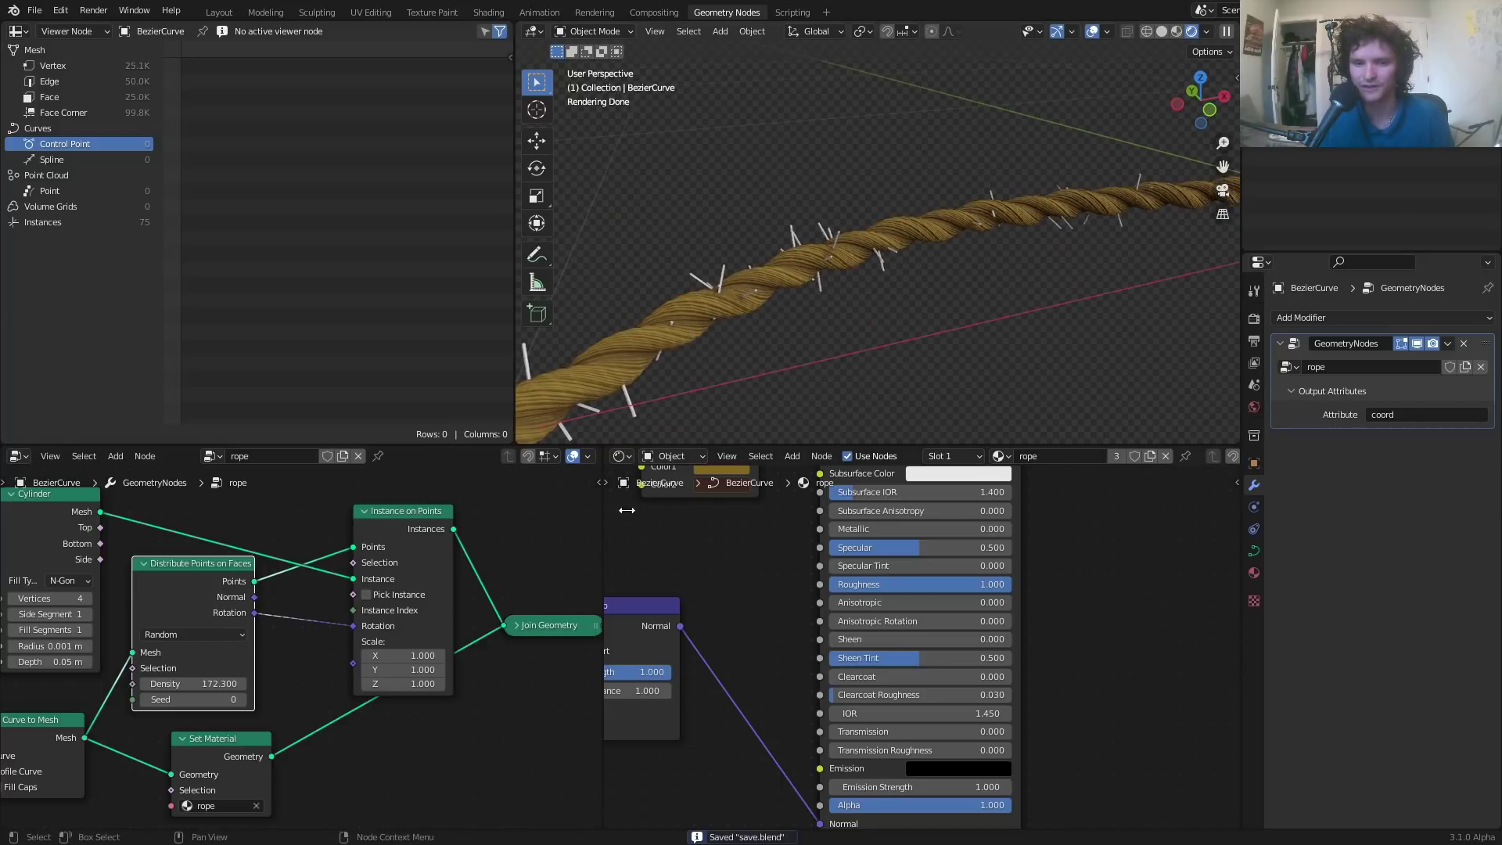
- Set the density of Distribute Points on Faces to 2000 and save the file
{"action": "middle_click_drag", "start_coordinate": [275, 625], "coordinate": [472, 596]}
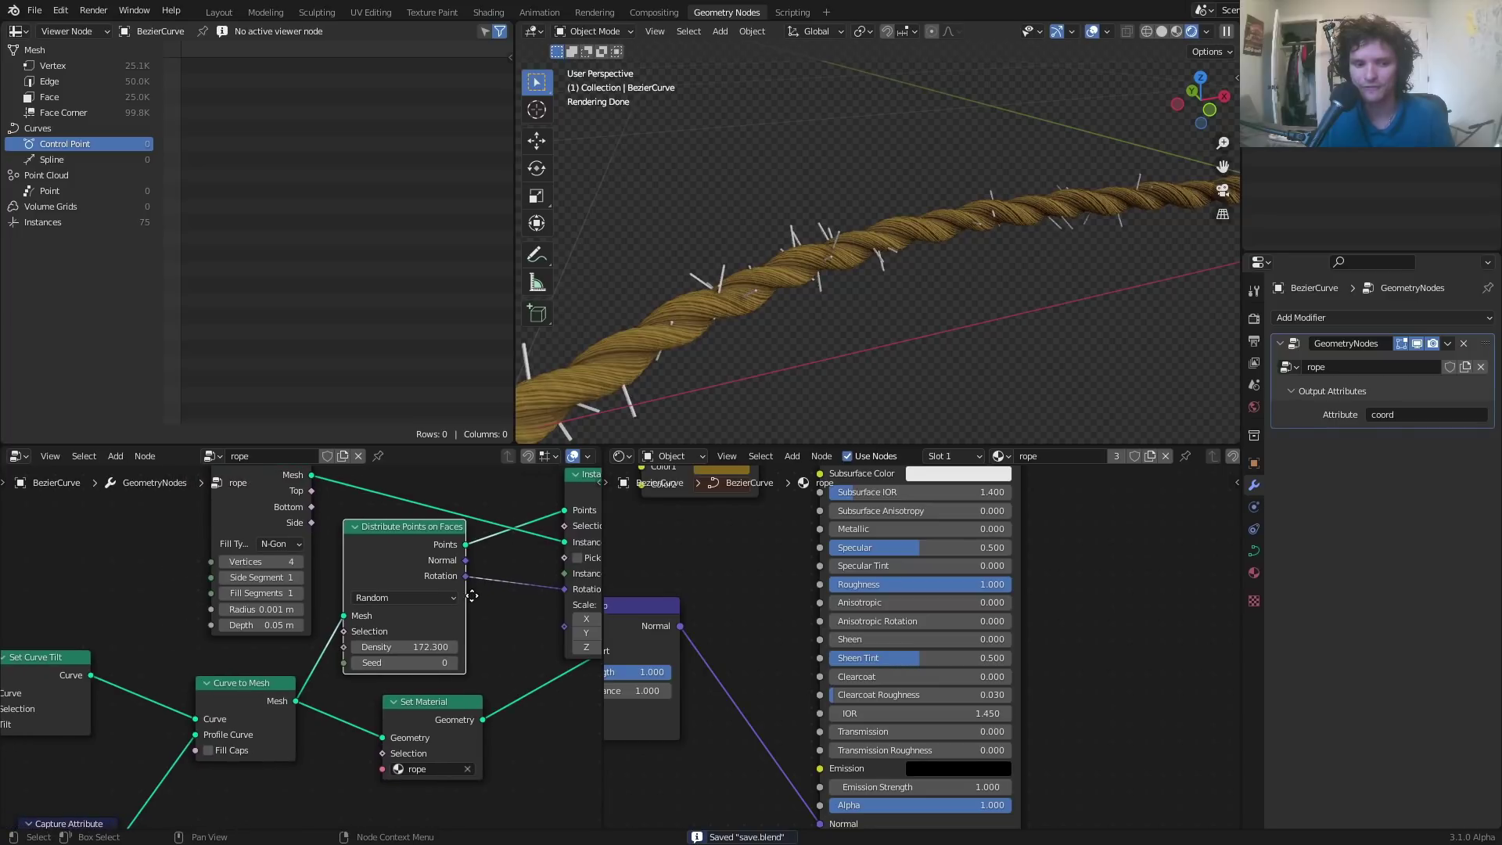
{"action": "left_click", "coordinate": [438, 646]}
{"action": "type", "text": "200"}
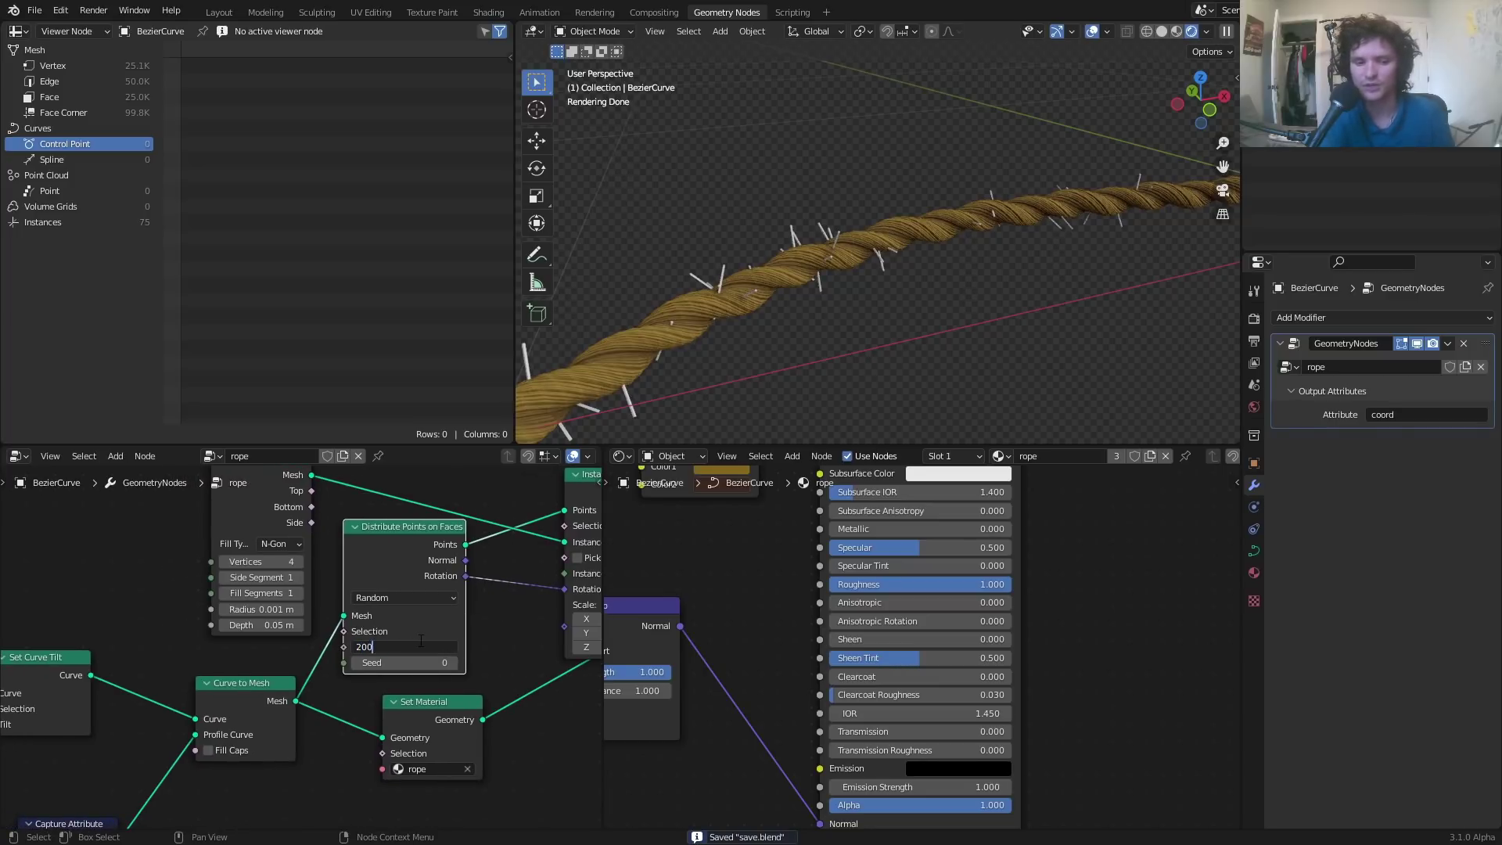
{"action": "type", "text": "0"}
{"action": "key", "text": "Return"}
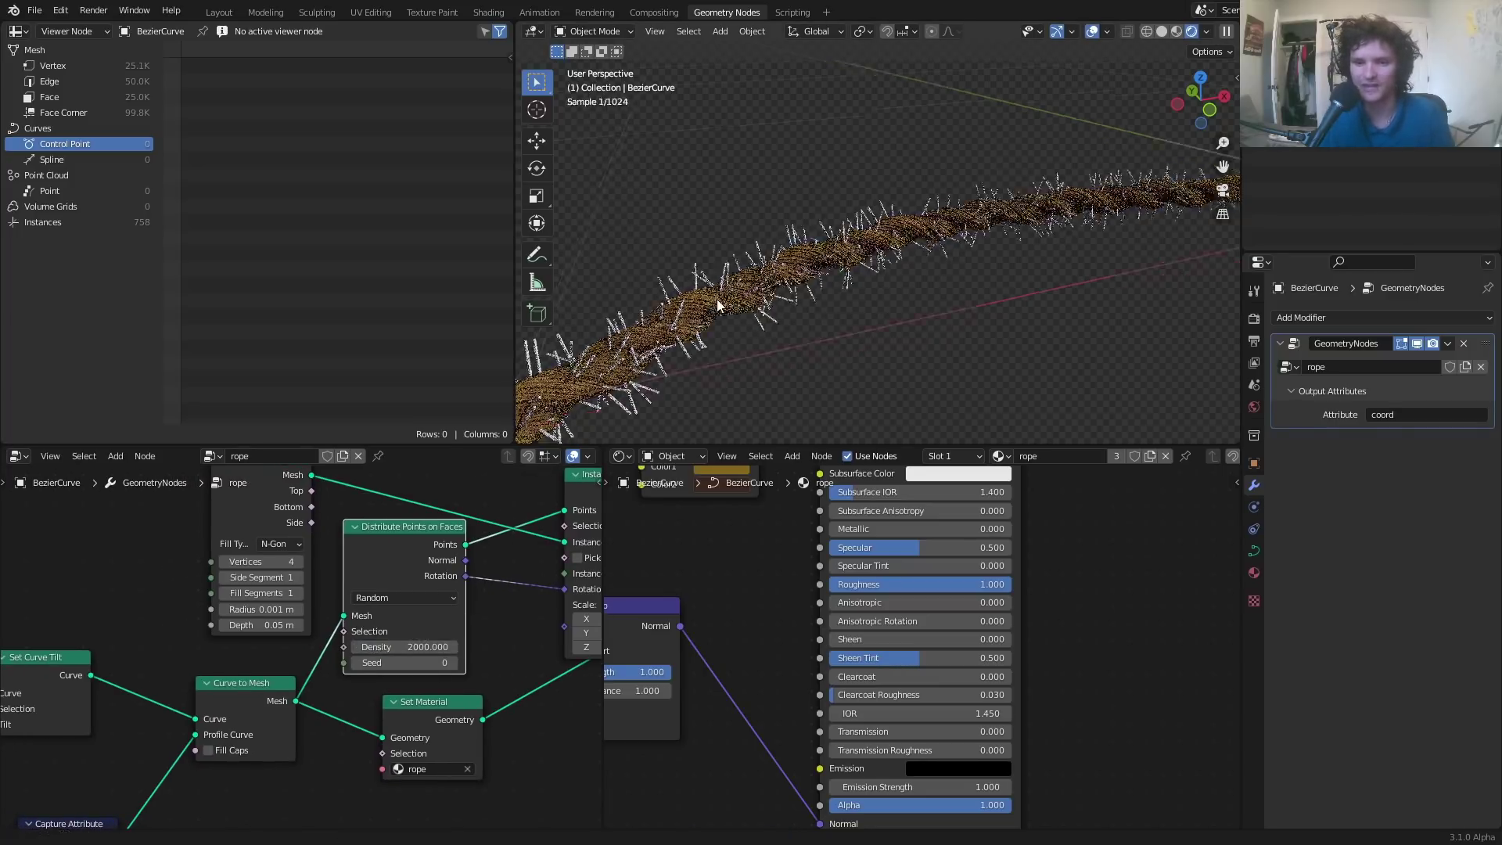
{"action": "middle_click_drag", "start_coordinate": [717, 299], "coordinate": [834, 223]}
{"action": "scroll", "coordinate": [813, 234], "scroll_direction": "up", "scroll_amount": 4}
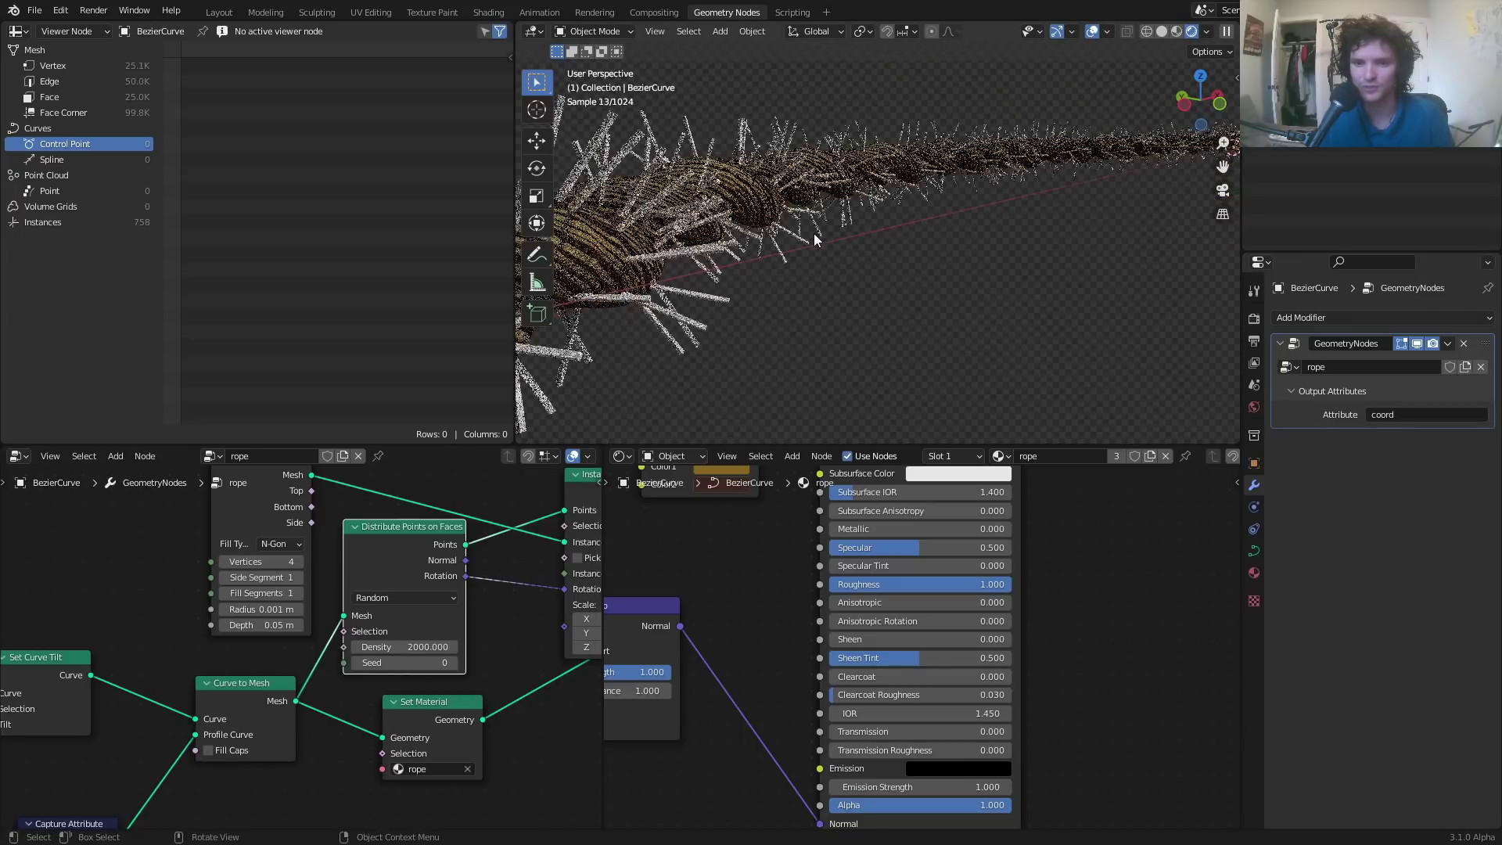
{"action": "key", "text": "ctrl+s"}
- Move the Instance on Points and Join Geometry nodes farther from the Distribute Points on Faces node to make room between them
{"action": "scroll", "coordinate": [447, 604], "scroll_direction": "down", "scroll_amount": 2}
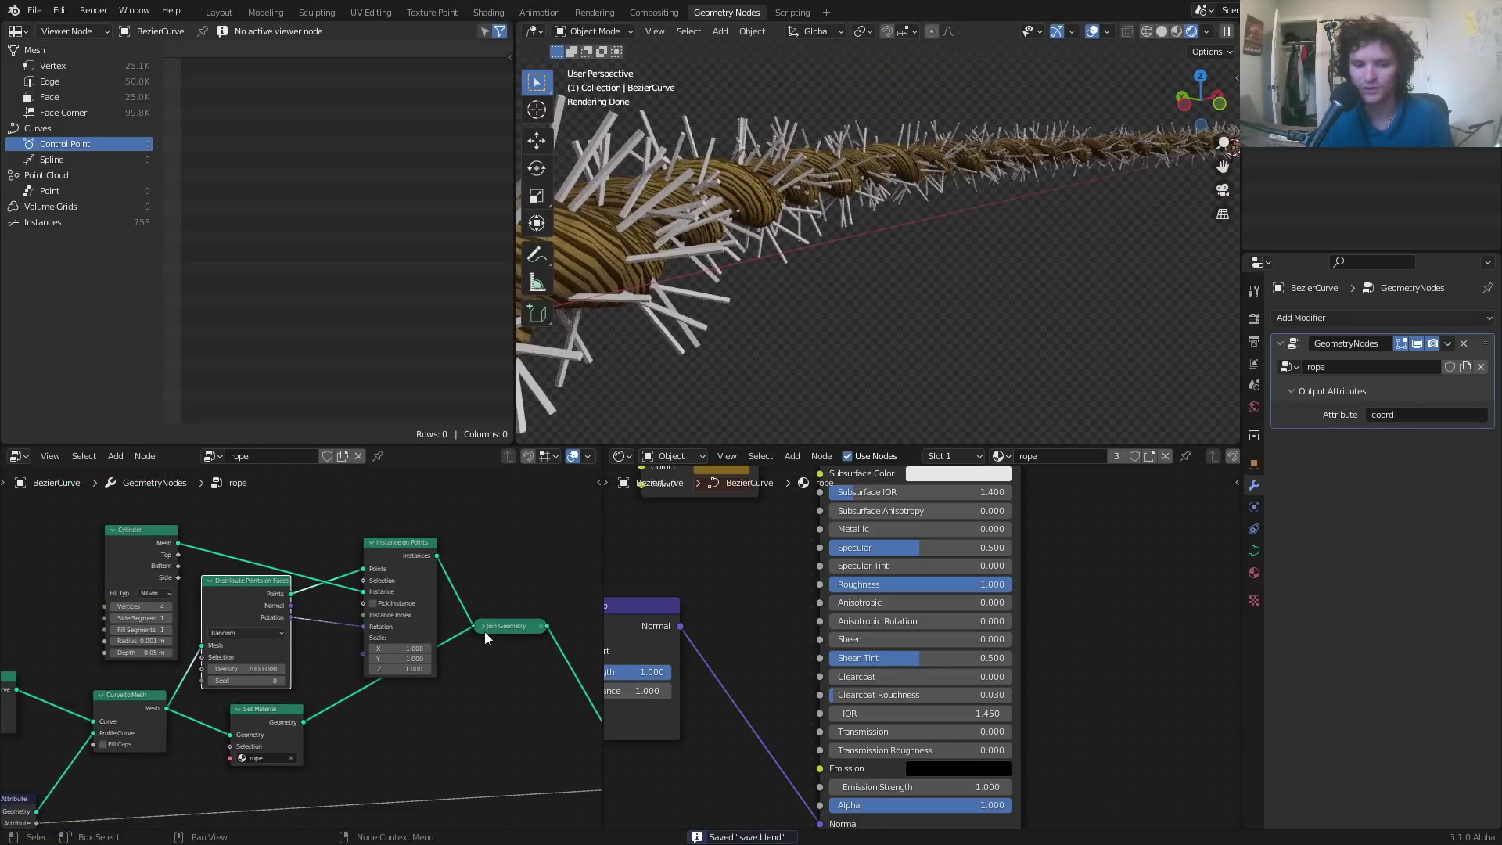
{"action": "middle_click_drag", "start_coordinate": [482, 631], "coordinate": [346, 614]}
{"action": "scroll", "coordinate": [345, 633], "scroll_direction": "down", "scroll_amount": 4}
{"action": "left_click_drag", "start_coordinate": [498, 803], "coordinate": [233, 558]}
{"action": "key", "text": "g"}
{"action": "left_click", "coordinate": [304, 552]}
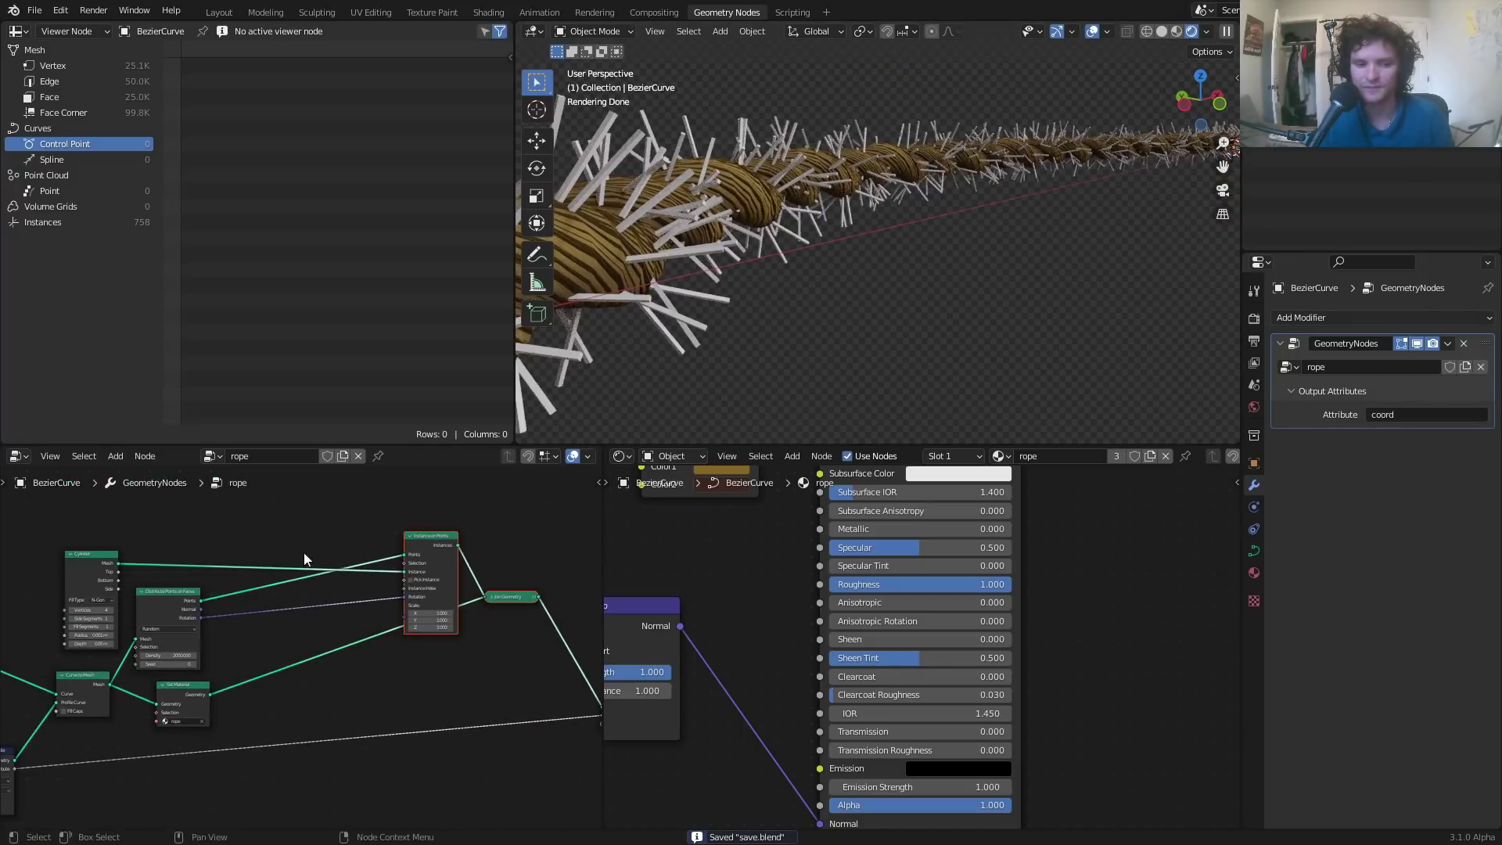
- Set the cylinder fibers' radius to 0.0005 m and their depth to 0.025 m
{"action": "scroll", "coordinate": [210, 602], "scroll_direction": "up", "scroll_amount": 4}
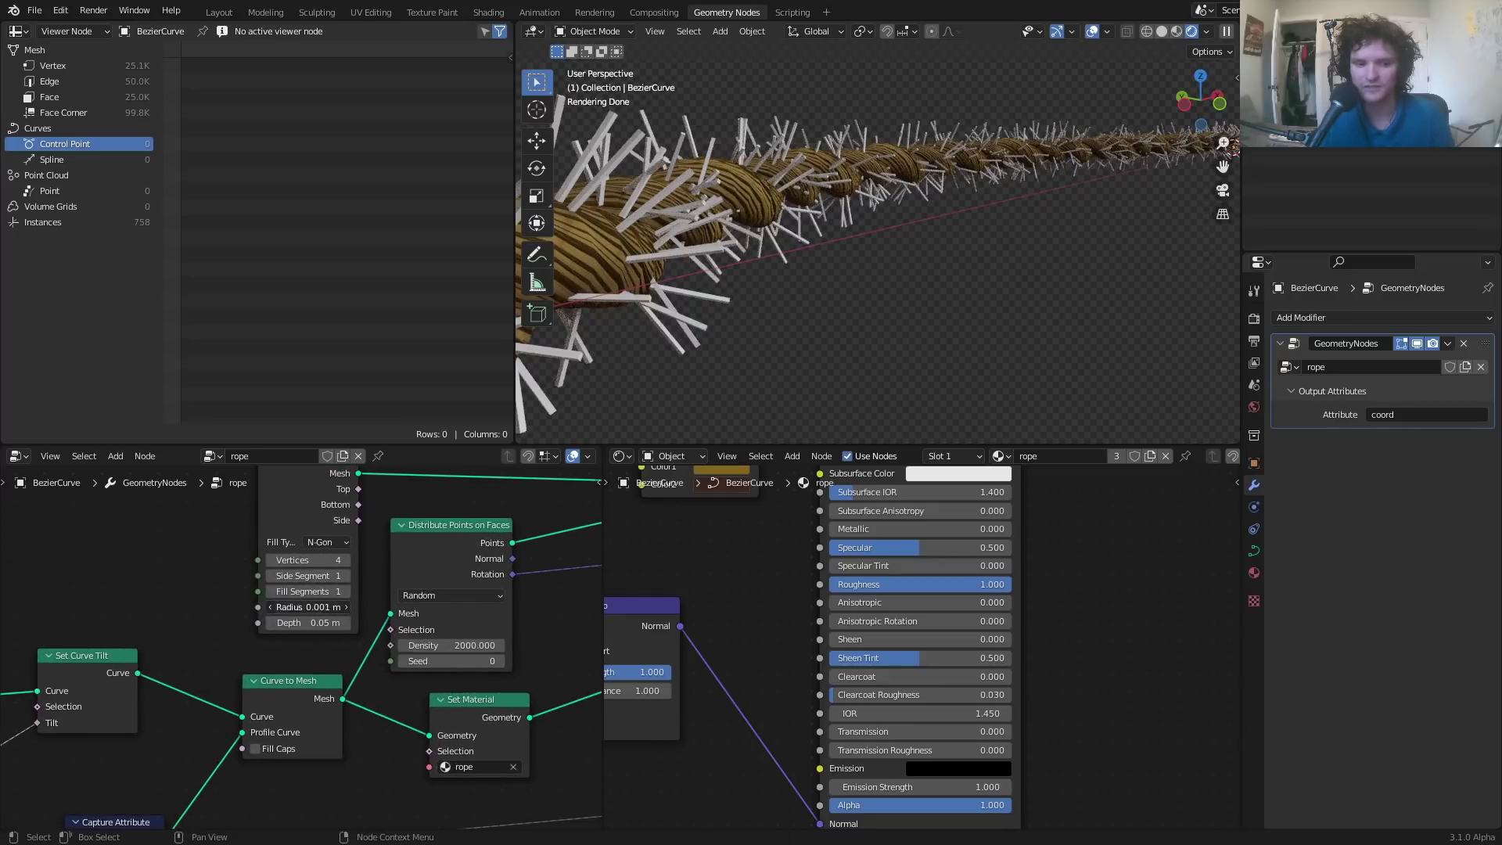
{"action": "left_click", "coordinate": [284, 608]}
{"action": "left_click", "coordinate": [290, 607]}
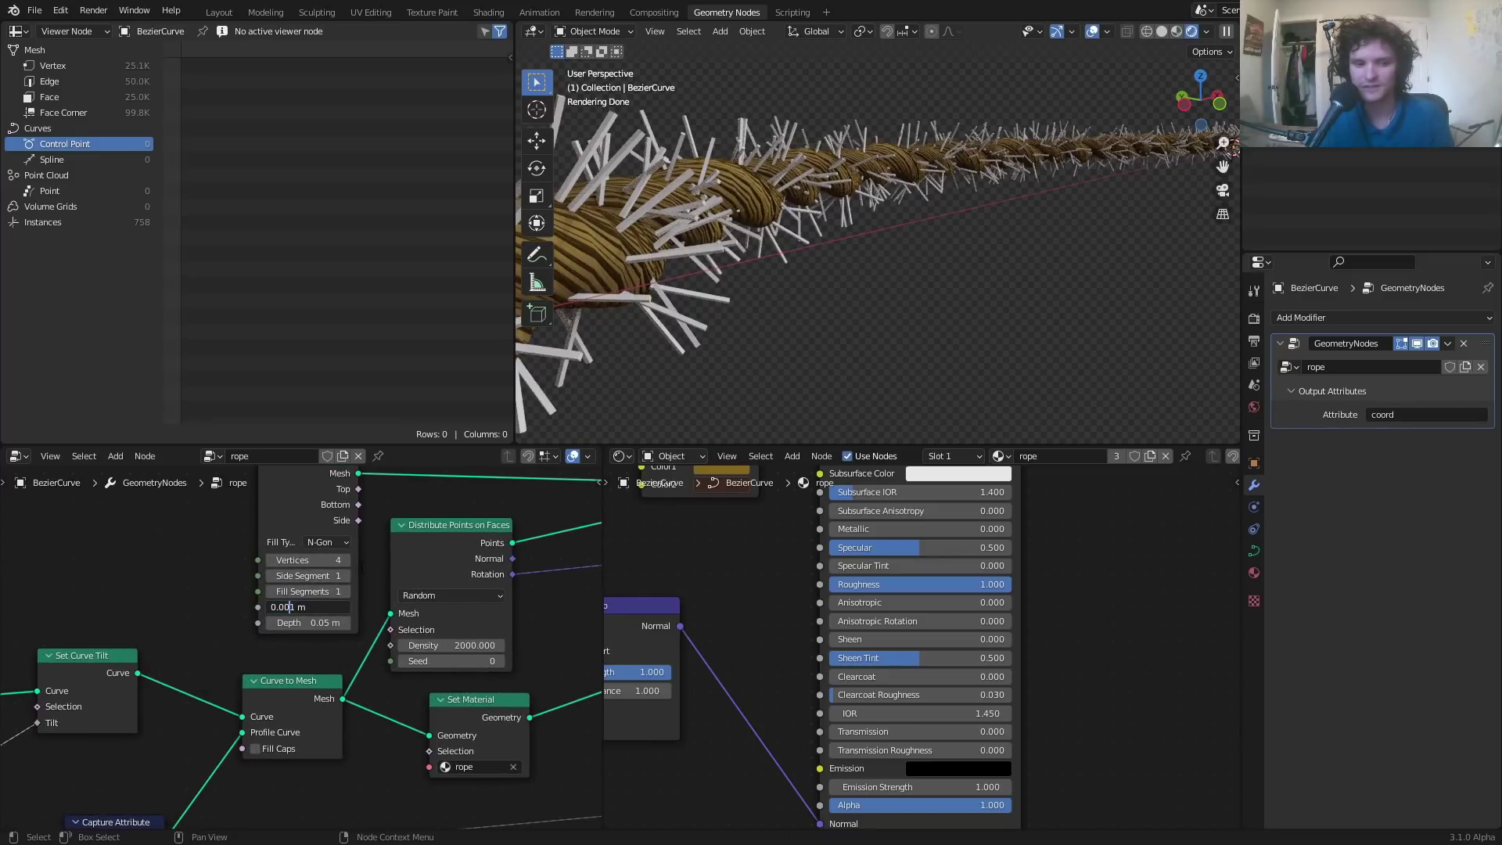
{"action": "key", "text": "Delete"}
{"action": "type", "text": "05"}
{"action": "key", "text": "Return"}
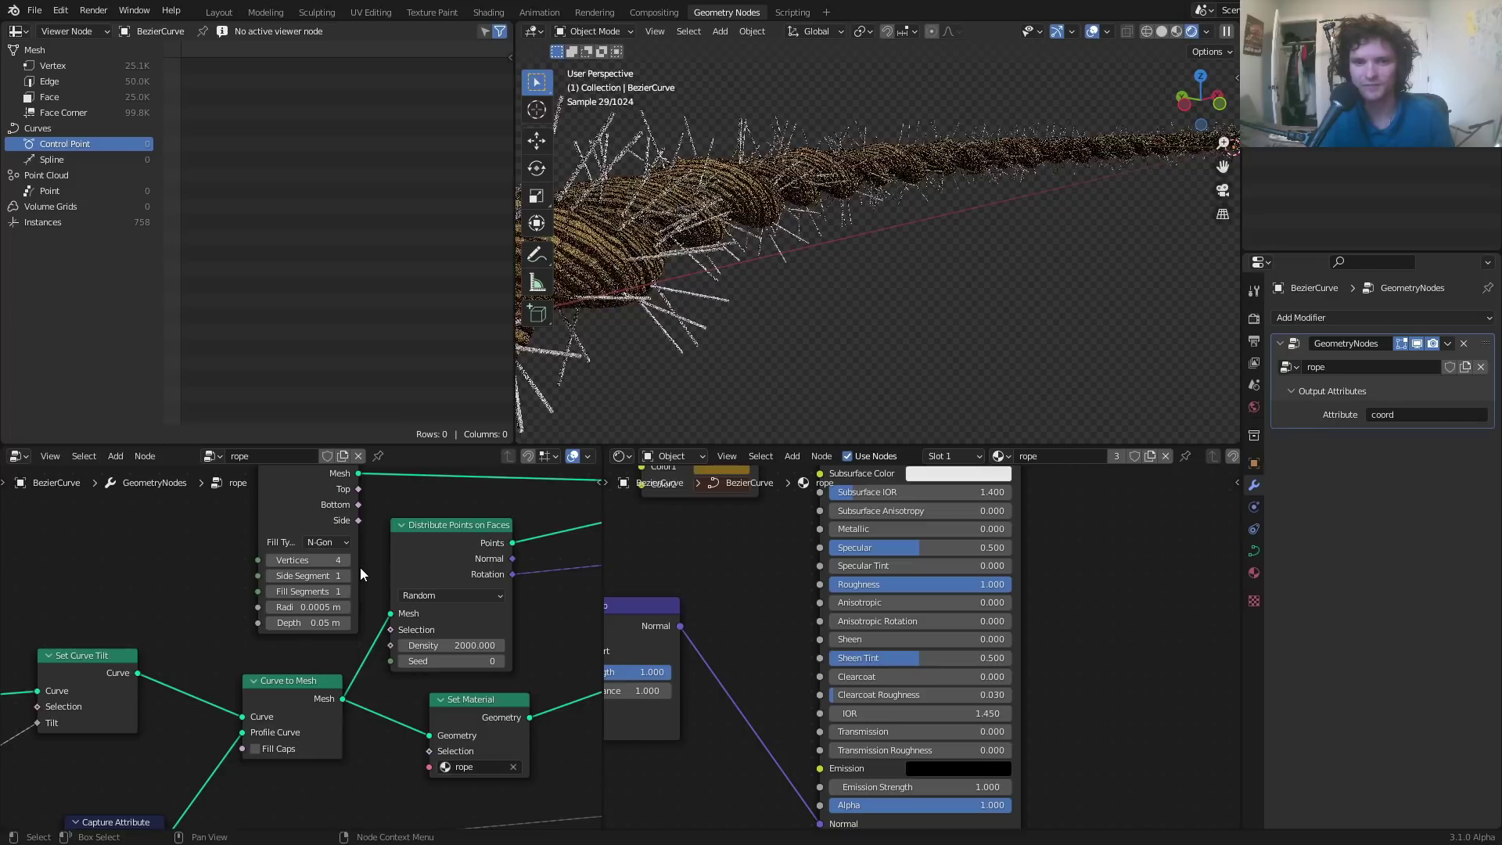
{"action": "left_click", "coordinate": [305, 623]}
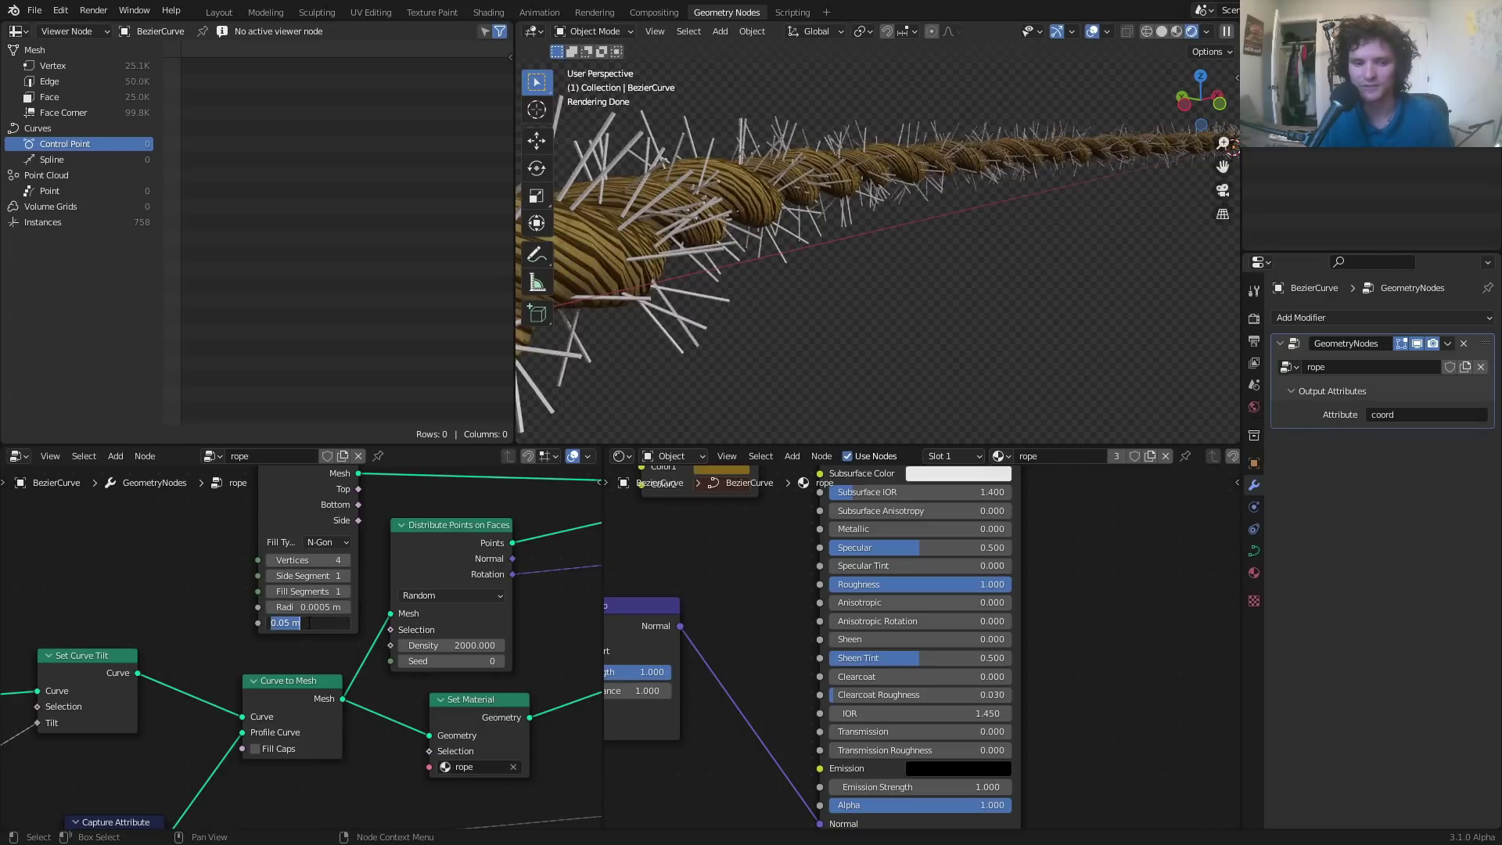
{"action": "type", "text": "0.025"}
{"action": "key", "text": "Return"}
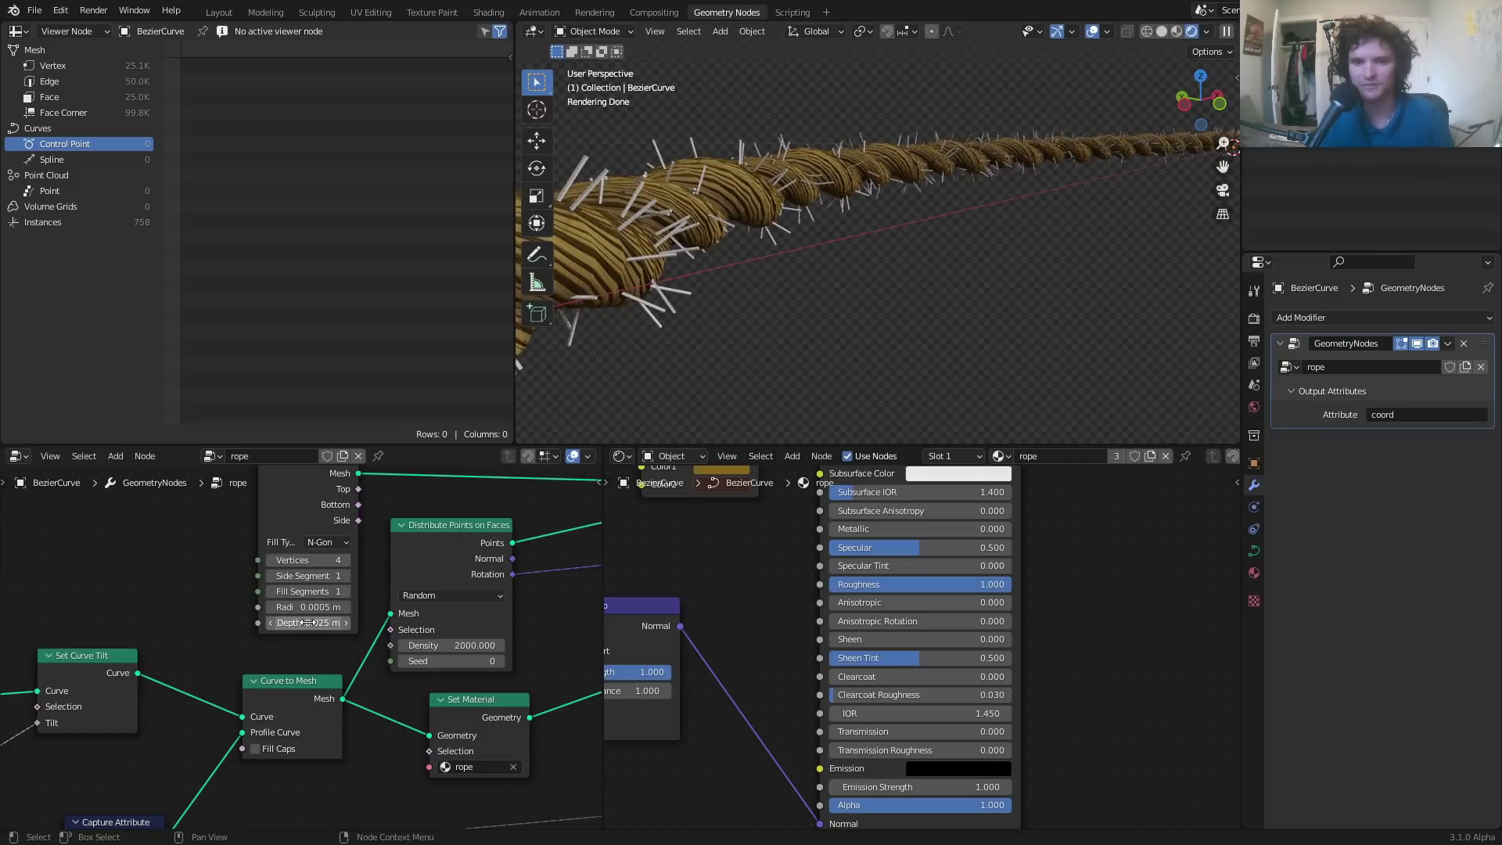
- Add a Combine XYZ node below and before the Instance on Points node
{"action": "scroll", "coordinate": [881, 218], "scroll_direction": "down", "scroll_amount": 2}
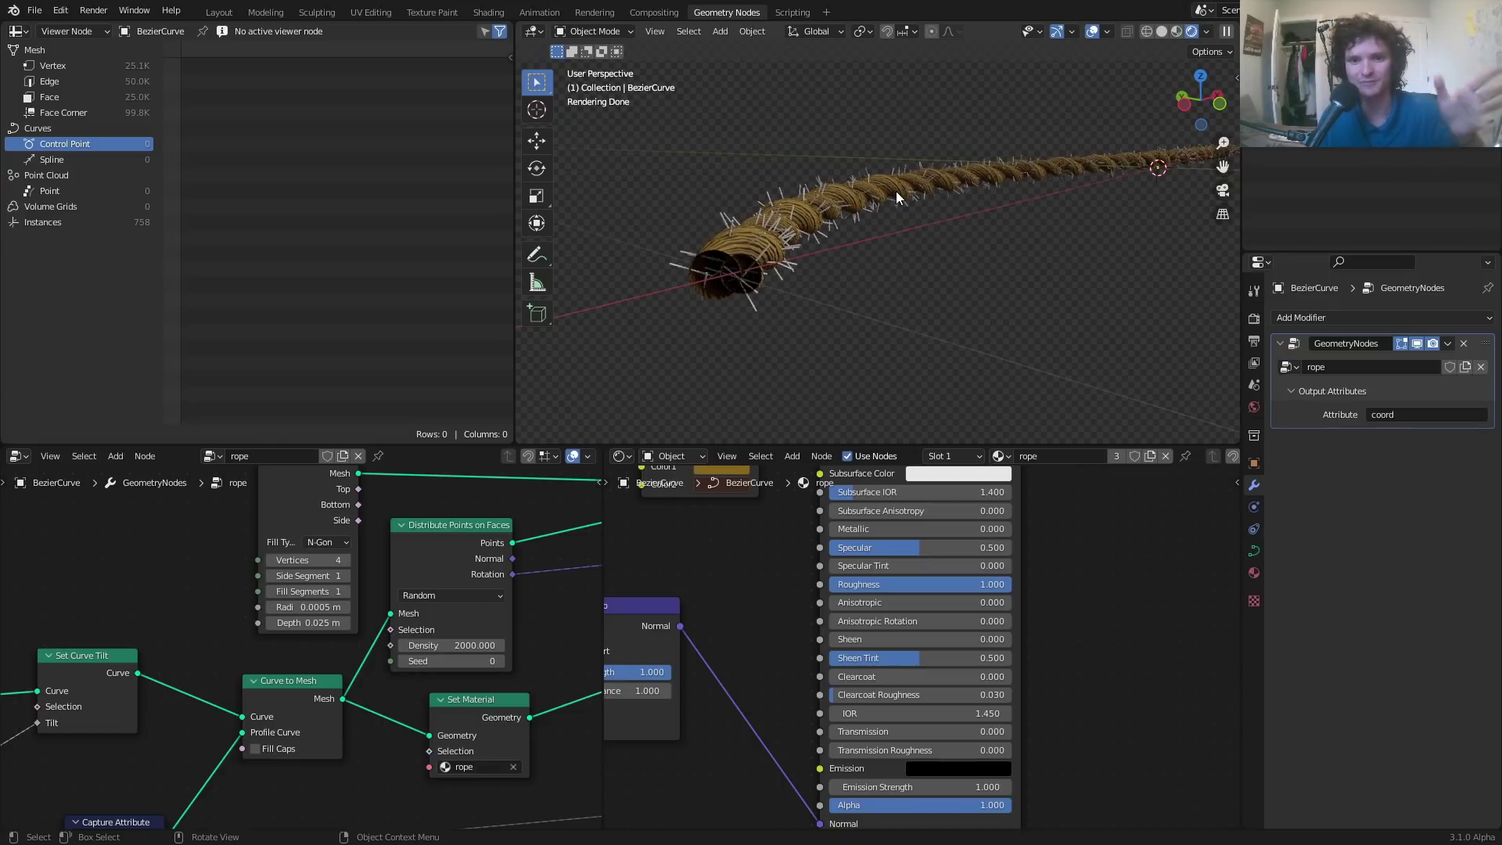
{"action": "scroll", "coordinate": [908, 190], "scroll_direction": "up", "scroll_amount": 3}
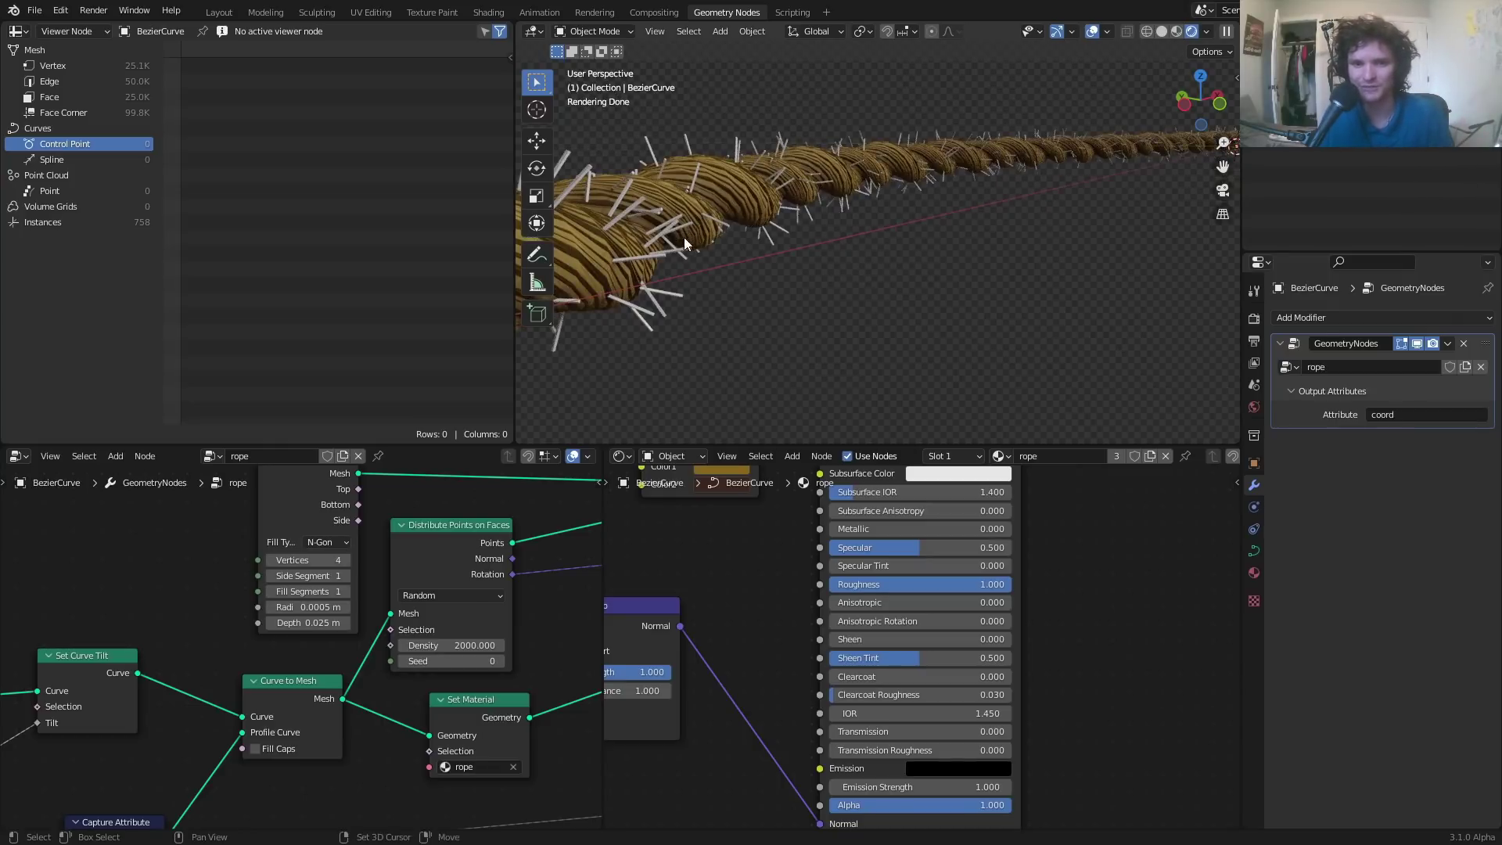
{"action": "middle_click_drag", "start_coordinate": [684, 237], "coordinate": [753, 249]}
{"action": "scroll", "coordinate": [384, 629], "scroll_direction": "down", "scroll_amount": 5}
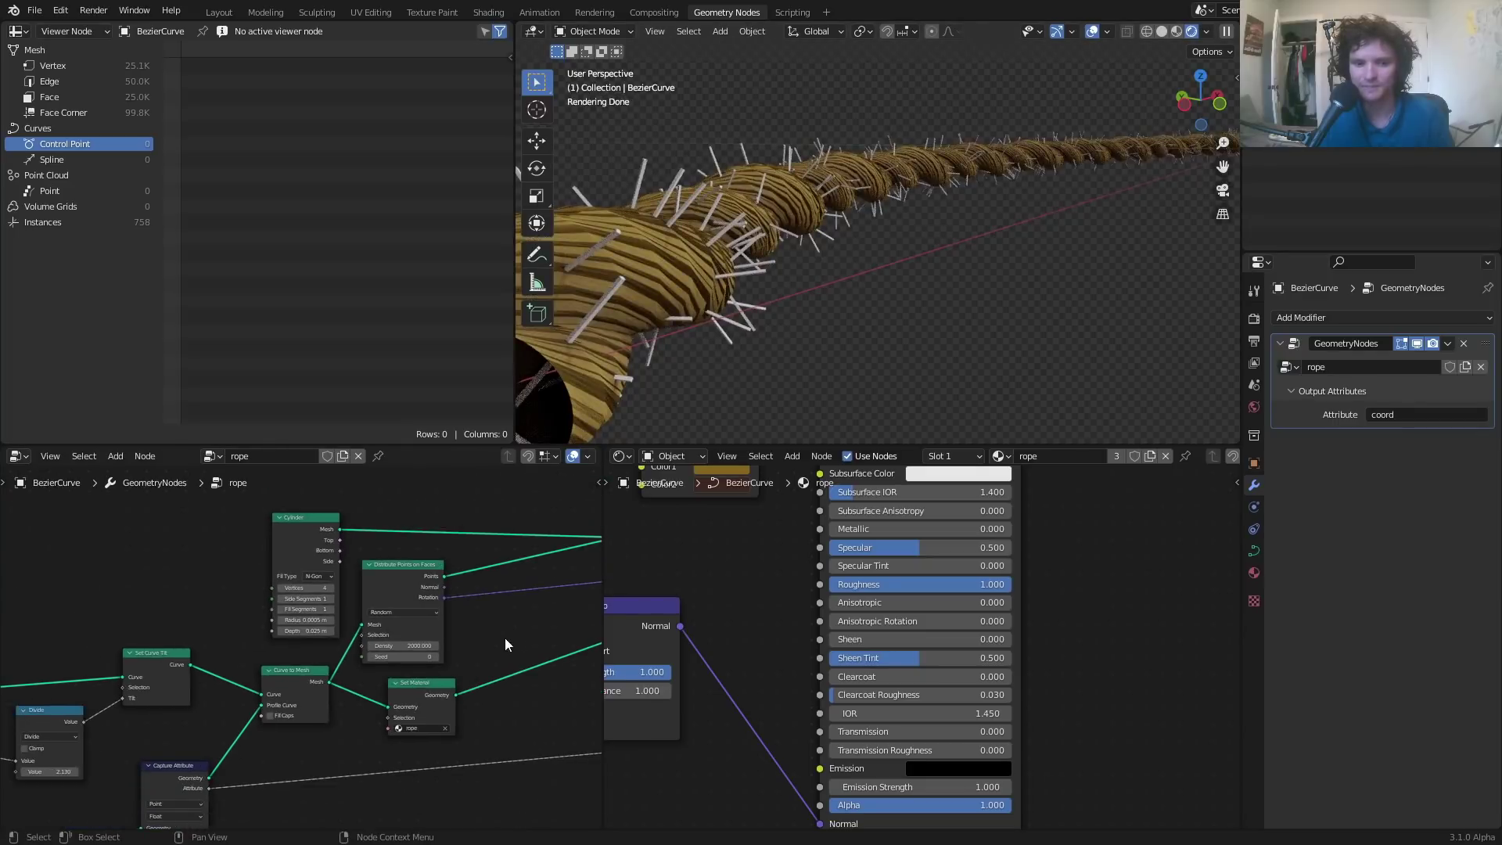
{"action": "middle_click_drag", "start_coordinate": [584, 609], "coordinate": [239, 620]}
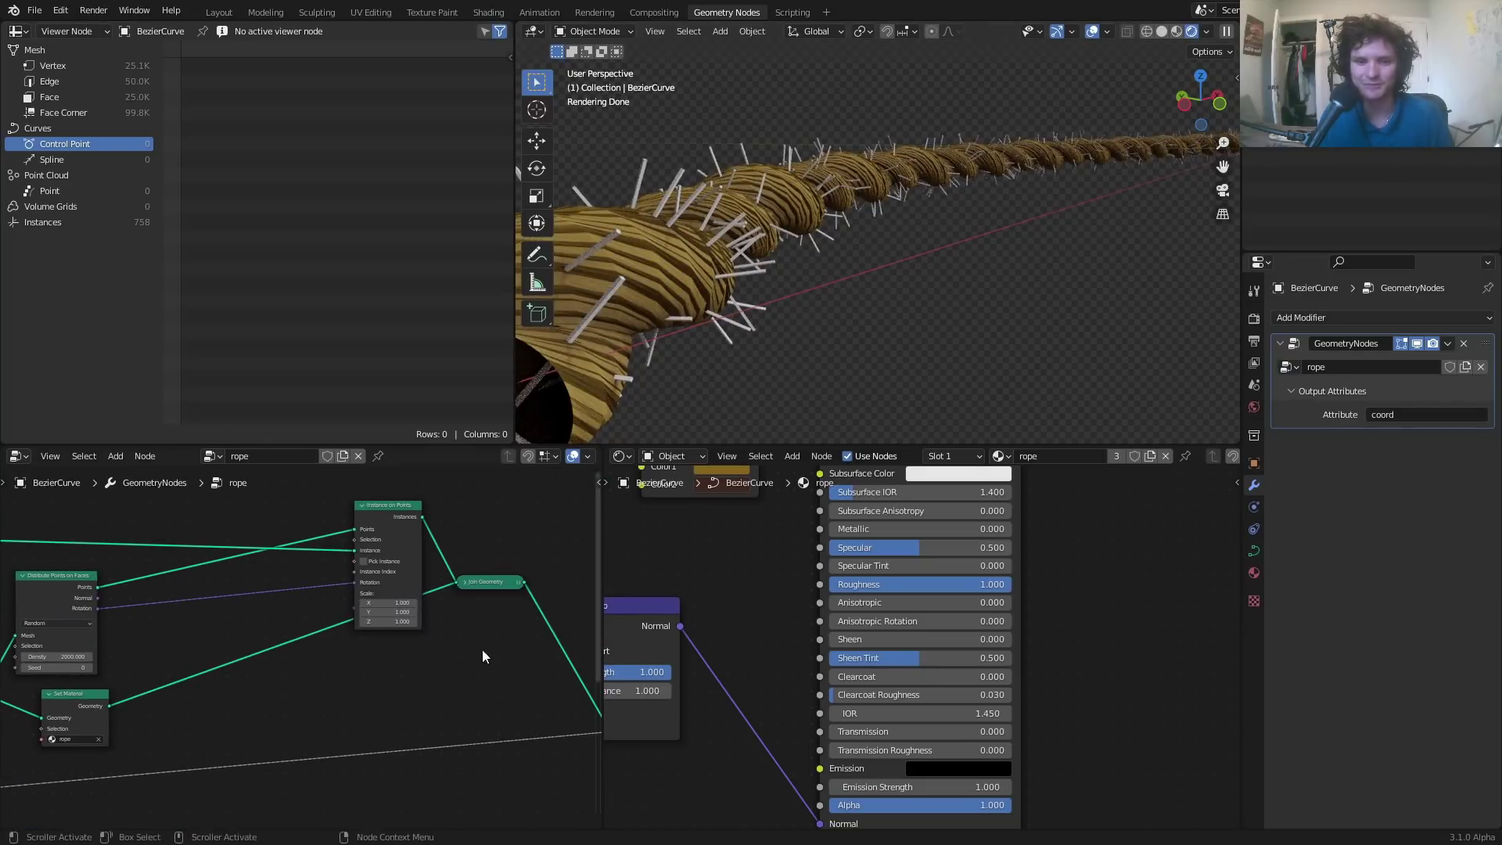
{"action": "scroll", "coordinate": [391, 613], "scroll_direction": "up", "scroll_amount": 3}
{"action": "left_click_drag", "start_coordinate": [448, 477], "coordinate": [470, 568]}
{"action": "key", "text": "shift+a"}
{"action": "left_click", "coordinate": [339, 523]}
{"action": "type", "text": "com"}
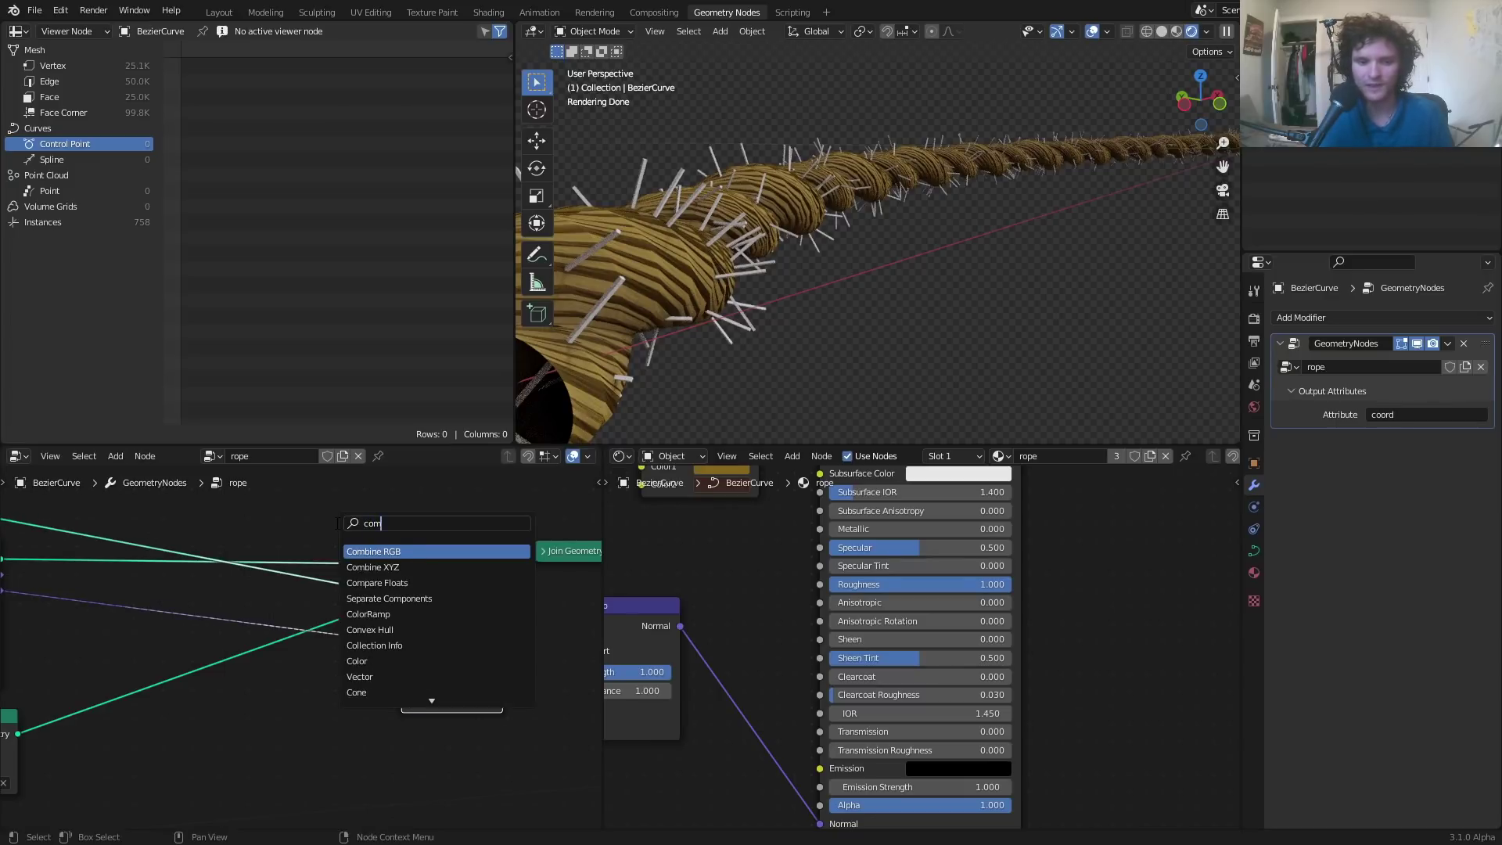
{"action": "key", "text": "Down"}
{"action": "key", "text": "Return"}
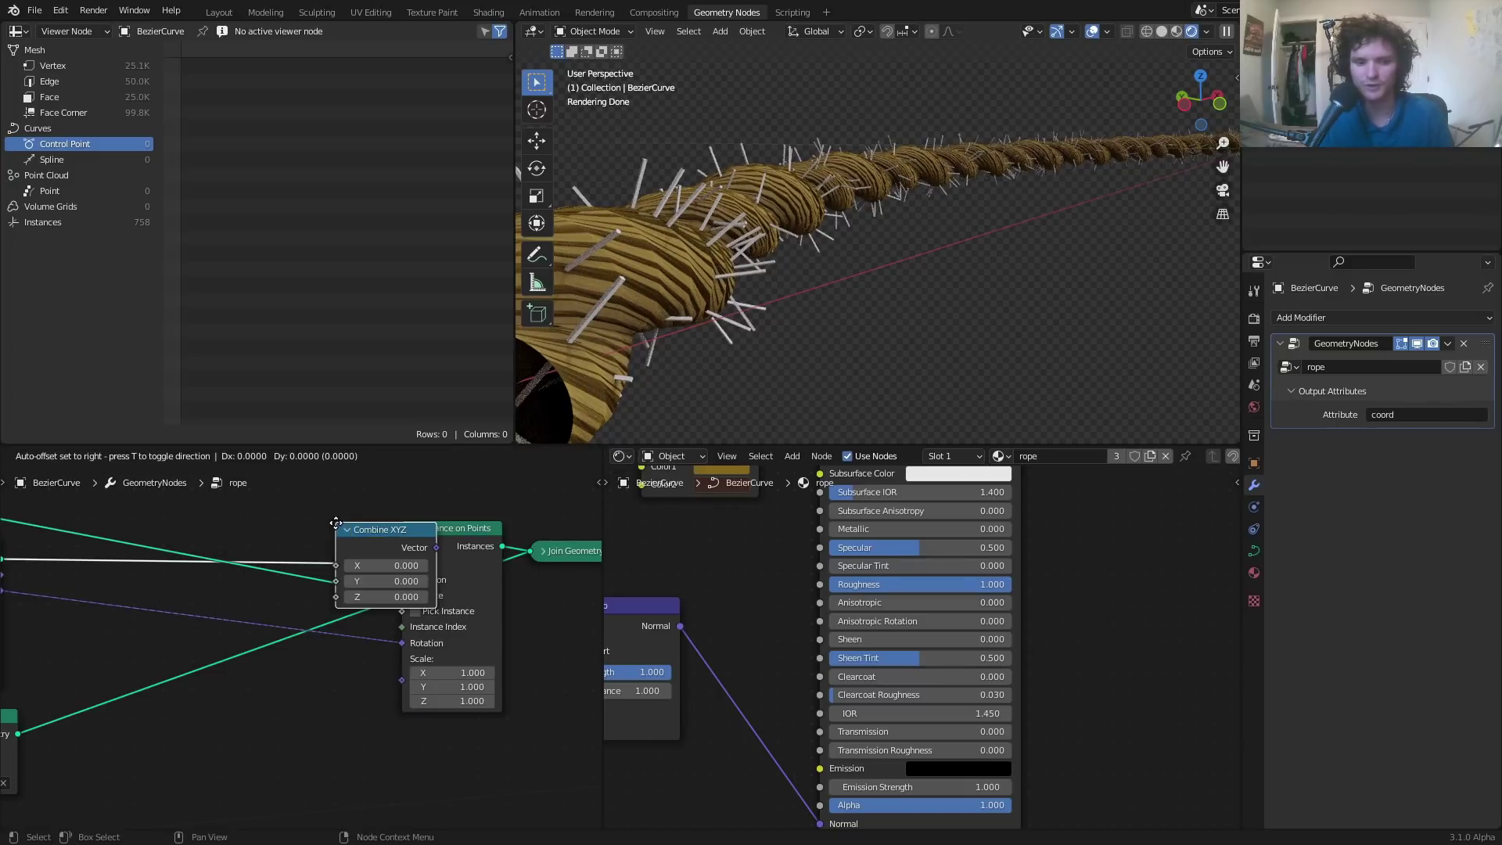
{"action": "left_click", "coordinate": [255, 692]}
- Connect the Combine XYZ vector to the Scale input of Instance on Points and set its X and Y to 1
{"action": "left_click_drag", "start_coordinate": [453, 701], "coordinate": [540, 701]}
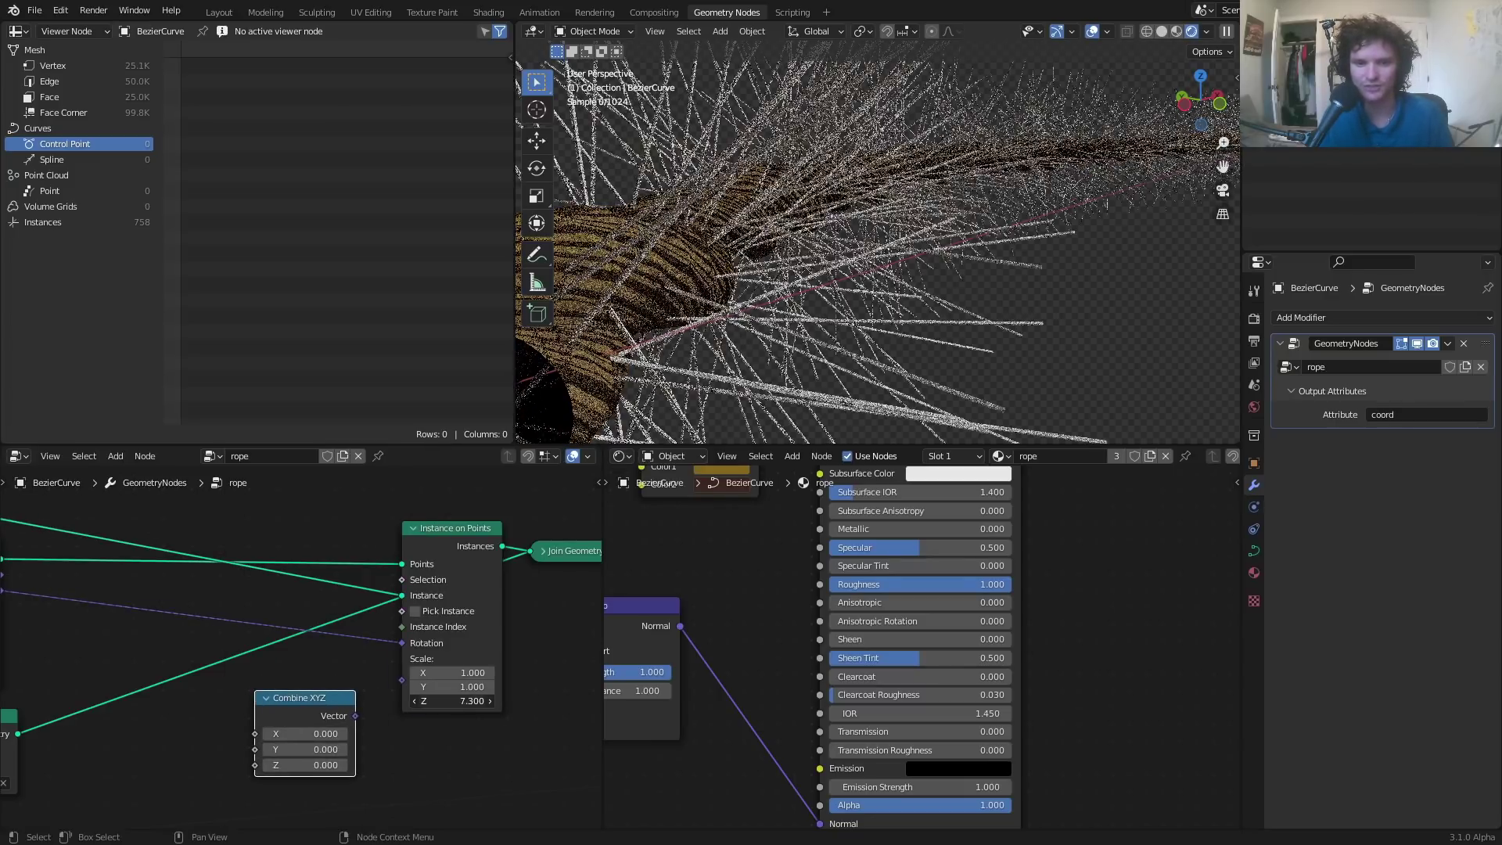
{"action": "left_click_drag", "start_coordinate": [357, 716], "coordinate": [401, 680]}
{"action": "middle_click_drag", "start_coordinate": [317, 679], "coordinate": [417, 639]}
{"action": "left_click", "coordinate": [403, 694]}
{"action": "type", "text": "1"}
{"action": "key", "text": "Tab"}
{"action": "type", "text": "1"}
{"action": "key", "text": "Return"}
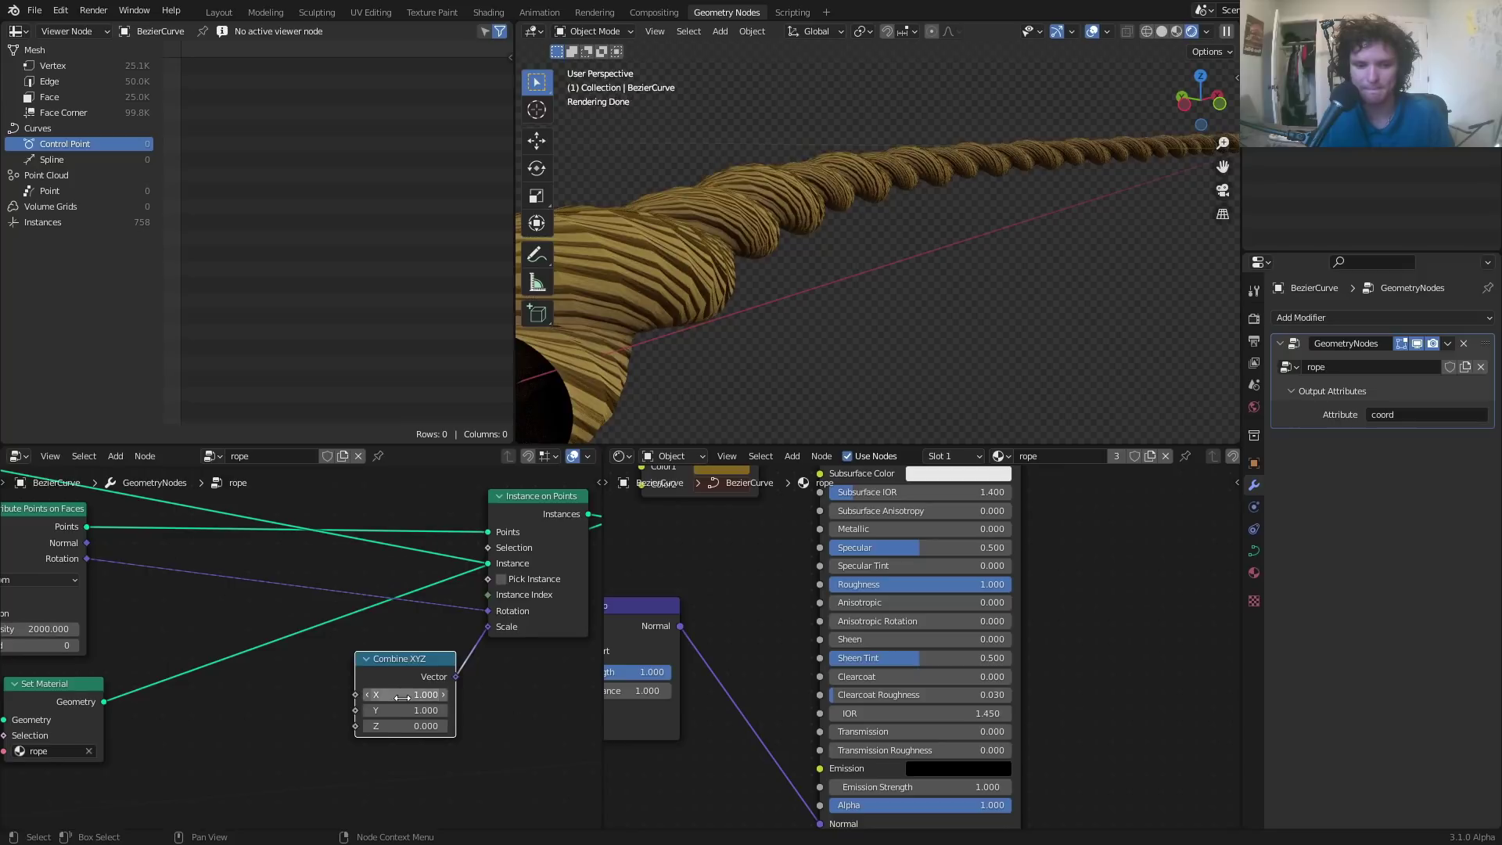
- Add a Random Value node and connect its Value output to the Z input of Combine XYZ
{"action": "middle_click_drag", "start_coordinate": [281, 613], "coordinate": [303, 580]}
{"action": "key", "text": "shift+a"}
{"action": "left_click", "coordinate": [255, 516]}
{"action": "type", "text": "ra"}
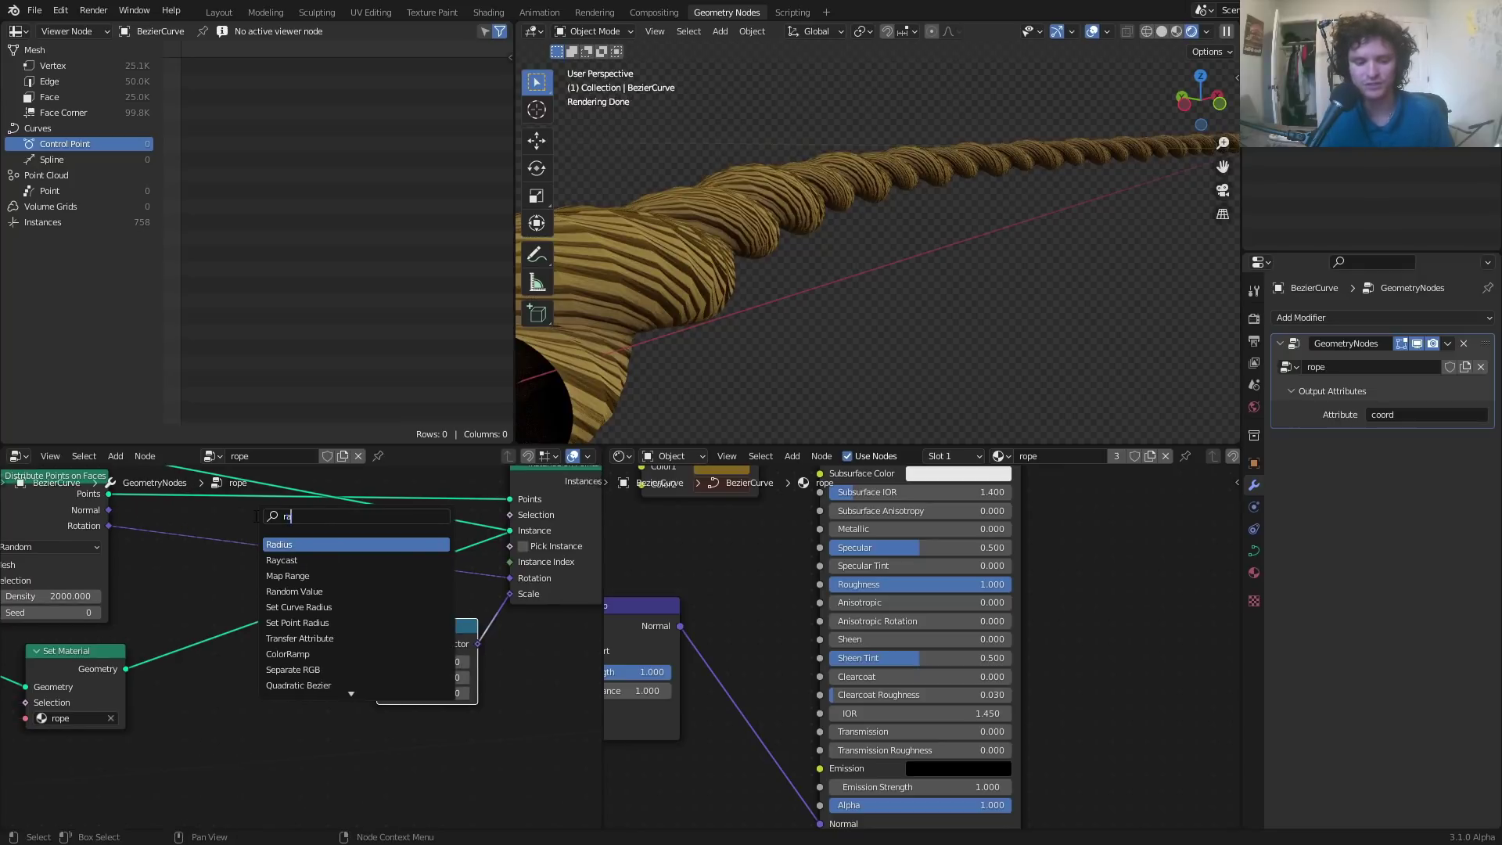
{"action": "type", "text": "ndom"}
{"action": "key", "text": "Return"}
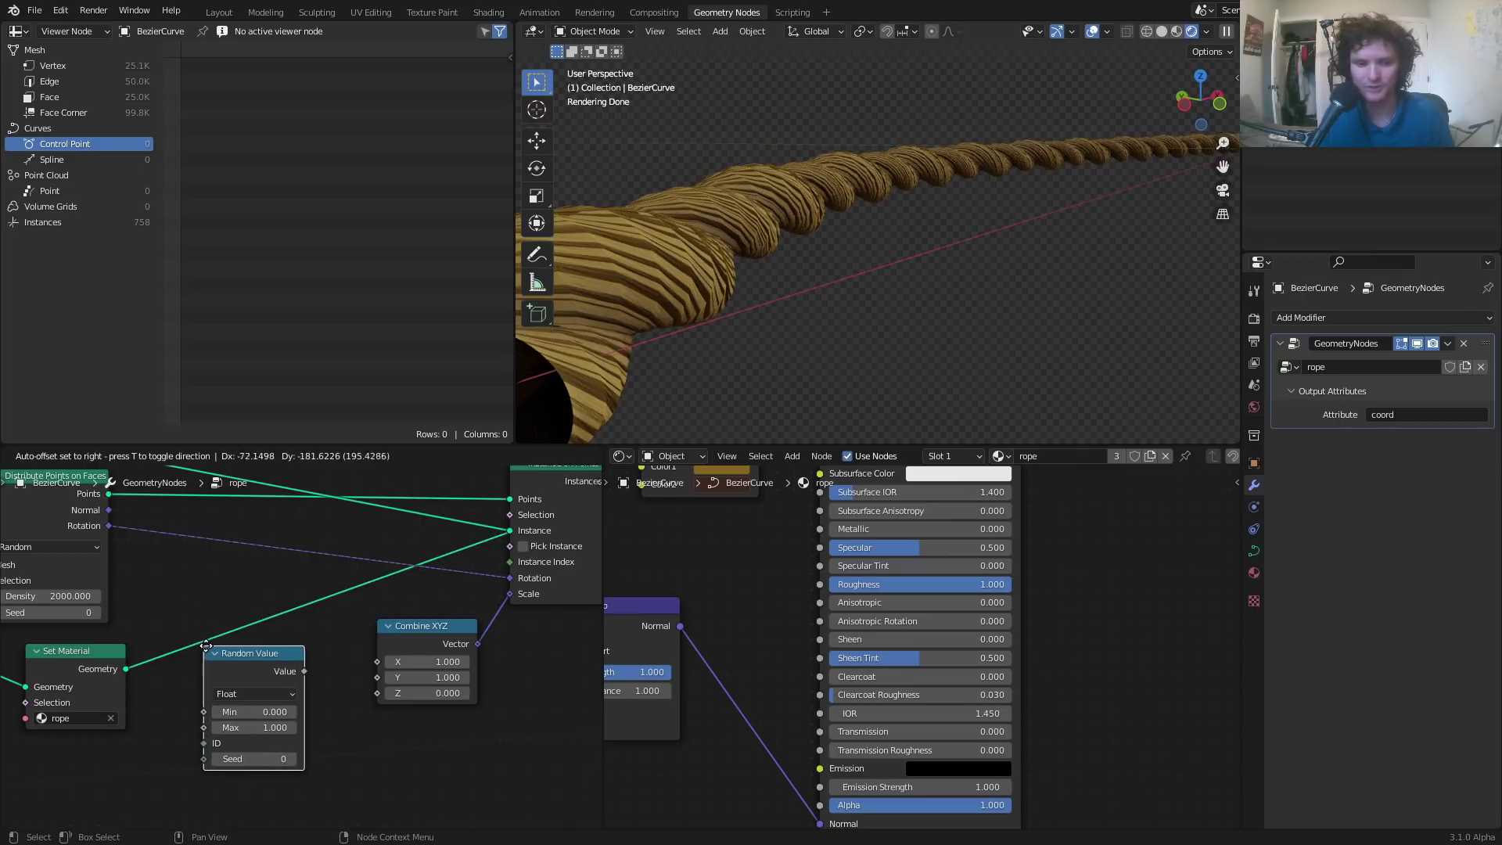
{"action": "left_click", "coordinate": [213, 647]}
{"action": "left_click_drag", "start_coordinate": [311, 671], "coordinate": [378, 694]}
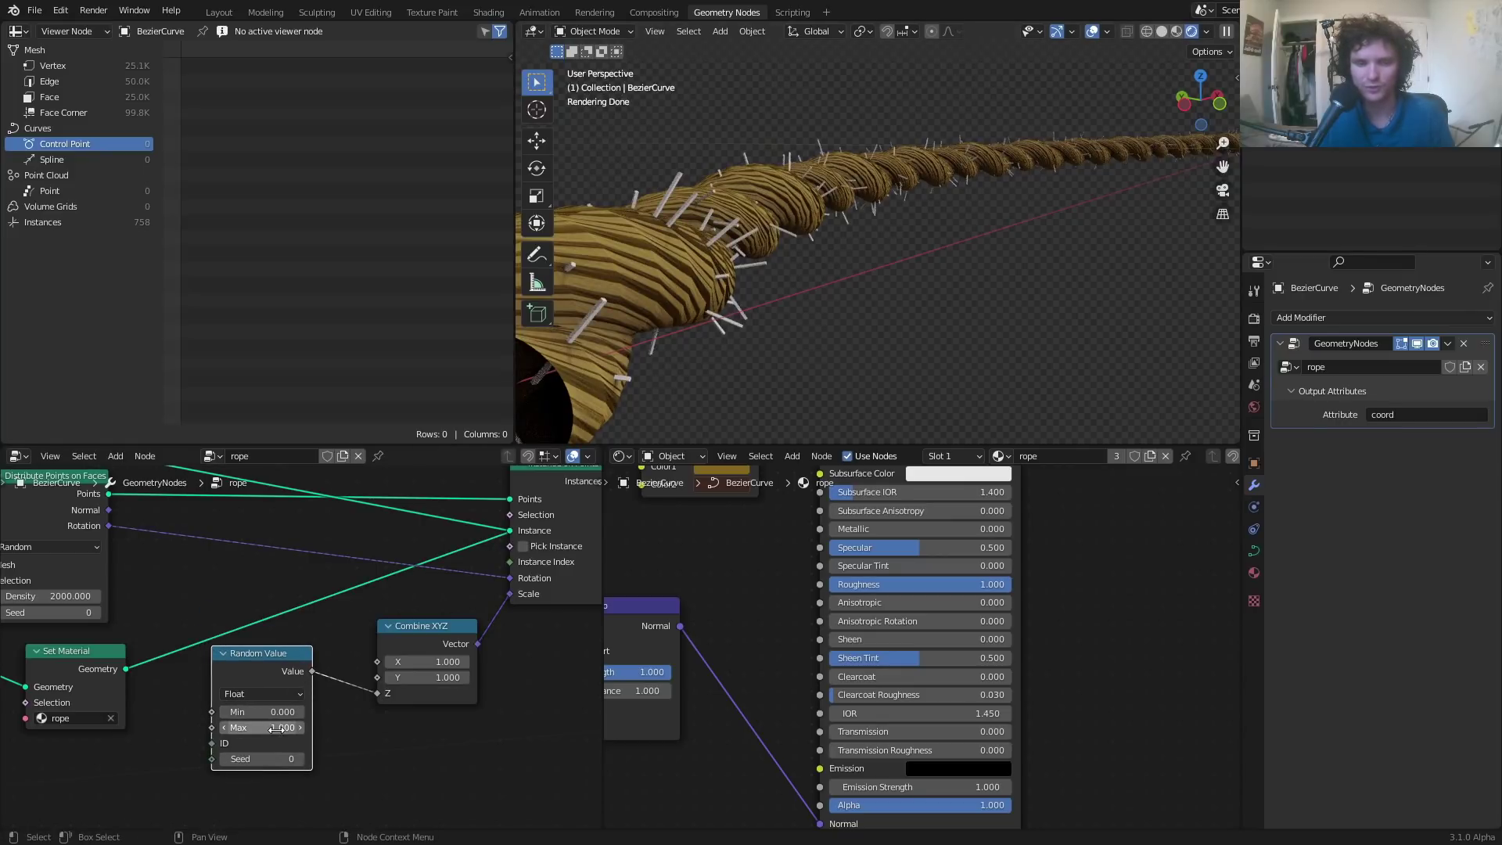
- Set the X and Y values of Combine XYZ to 0.5 to thin the fibers, and save the file
{"action": "scroll", "coordinate": [885, 260], "scroll_direction": "up", "scroll_amount": 4}
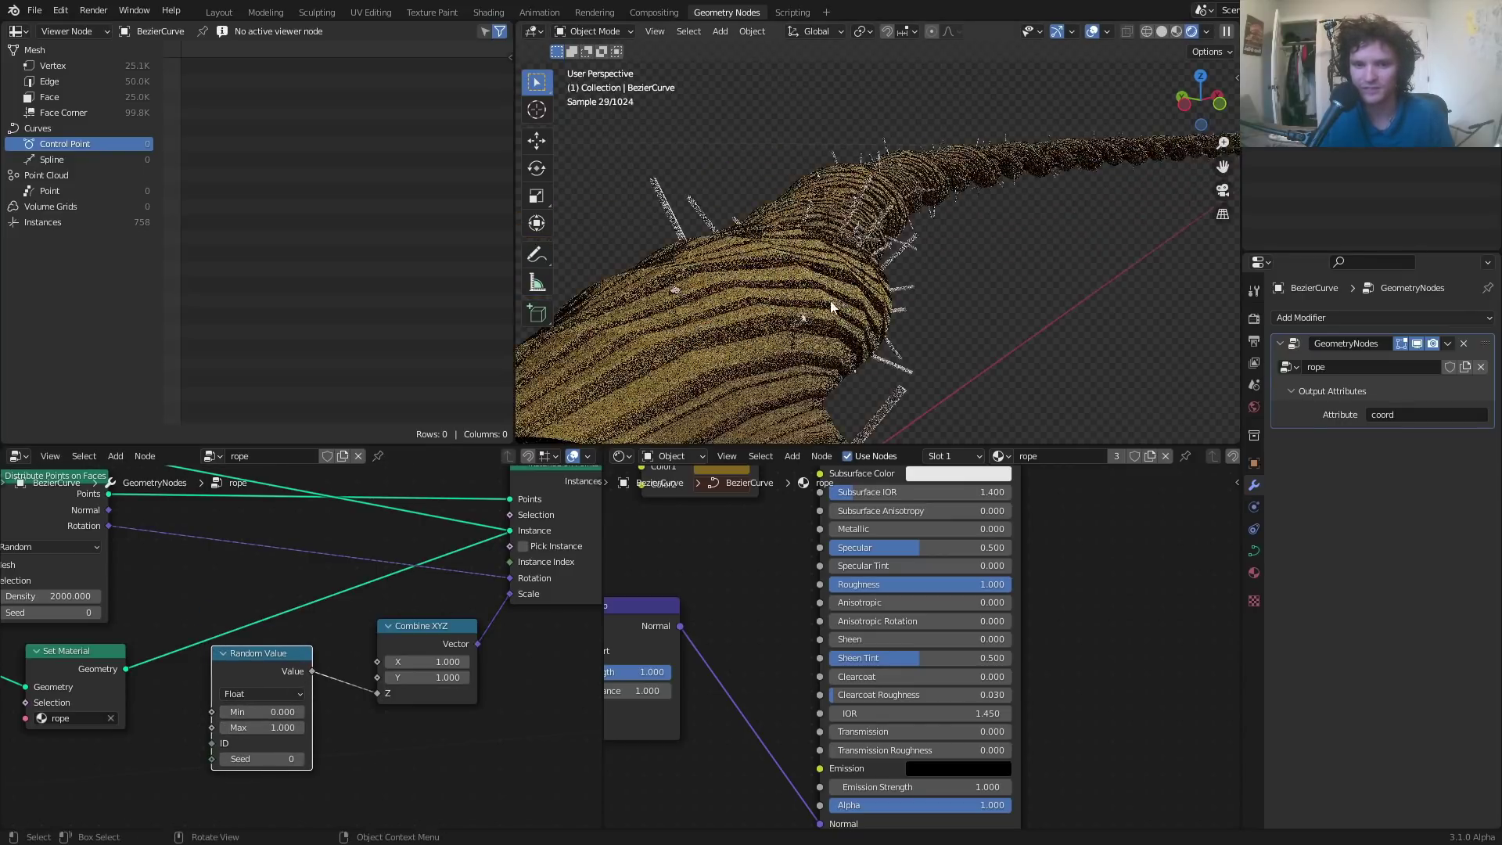
{"action": "scroll", "coordinate": [904, 260], "scroll_direction": "down", "scroll_amount": 3}
{"action": "middle_click_drag", "start_coordinate": [337, 609], "coordinate": [306, 598]}
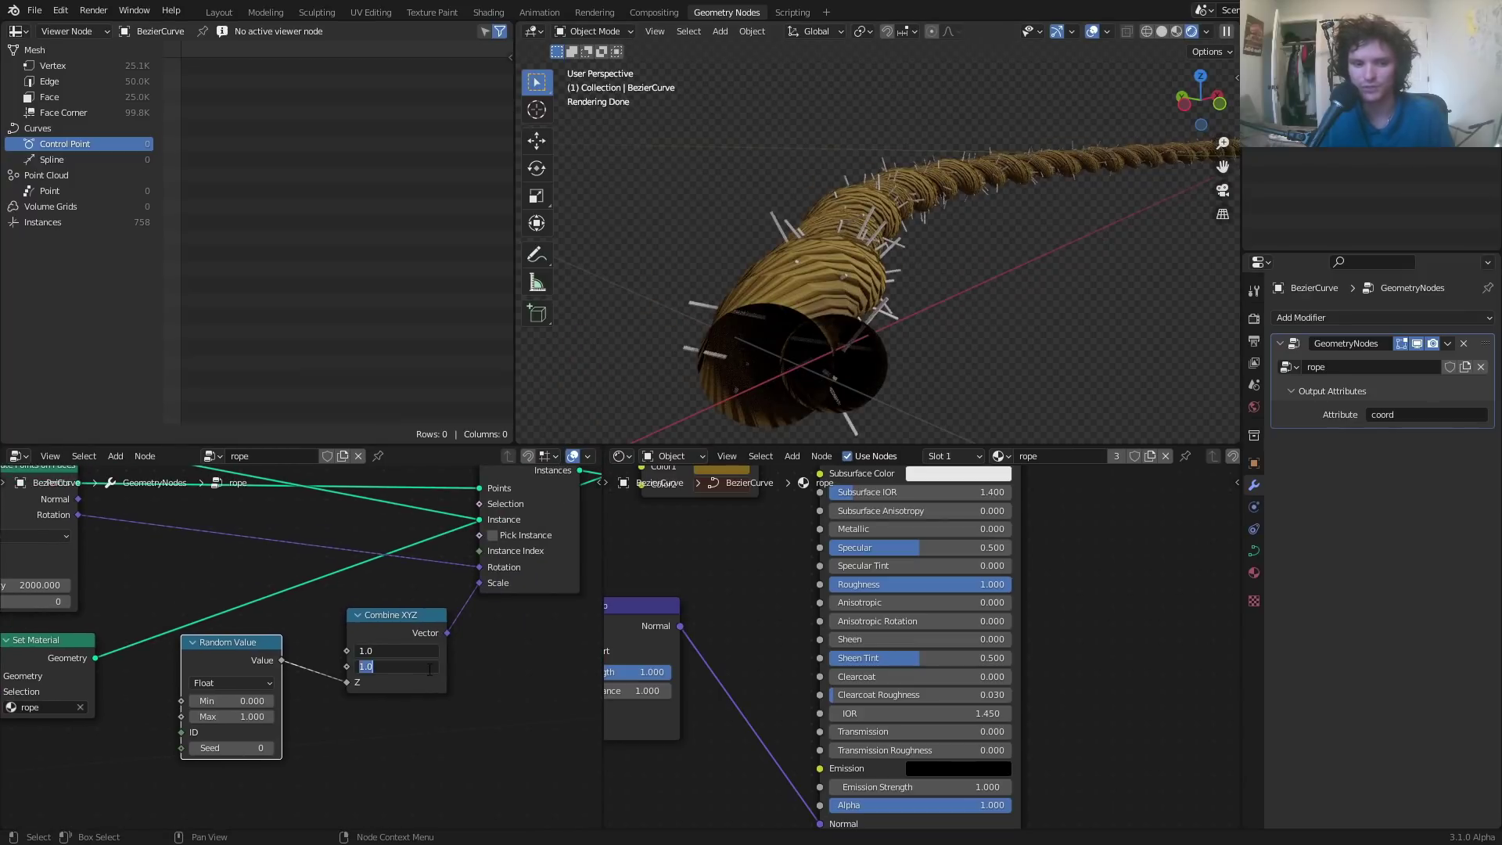
{"action": "left_click", "coordinate": [429, 670]}
{"action": "type", "text": ".5"}
{"action": "key", "text": "Return"}
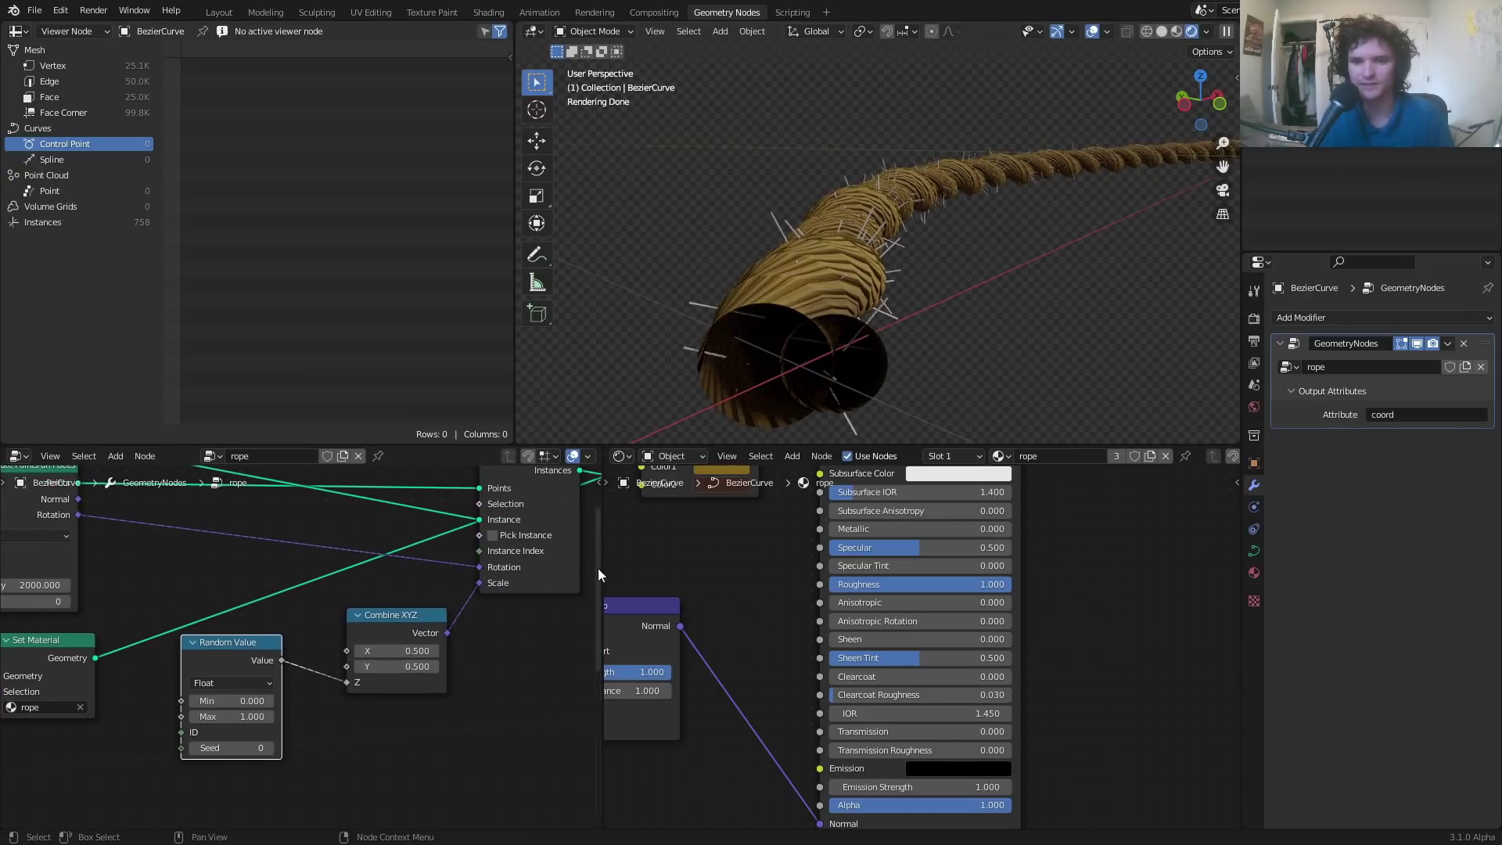
{"action": "middle_click_drag", "start_coordinate": [845, 252], "coordinate": [803, 253]}
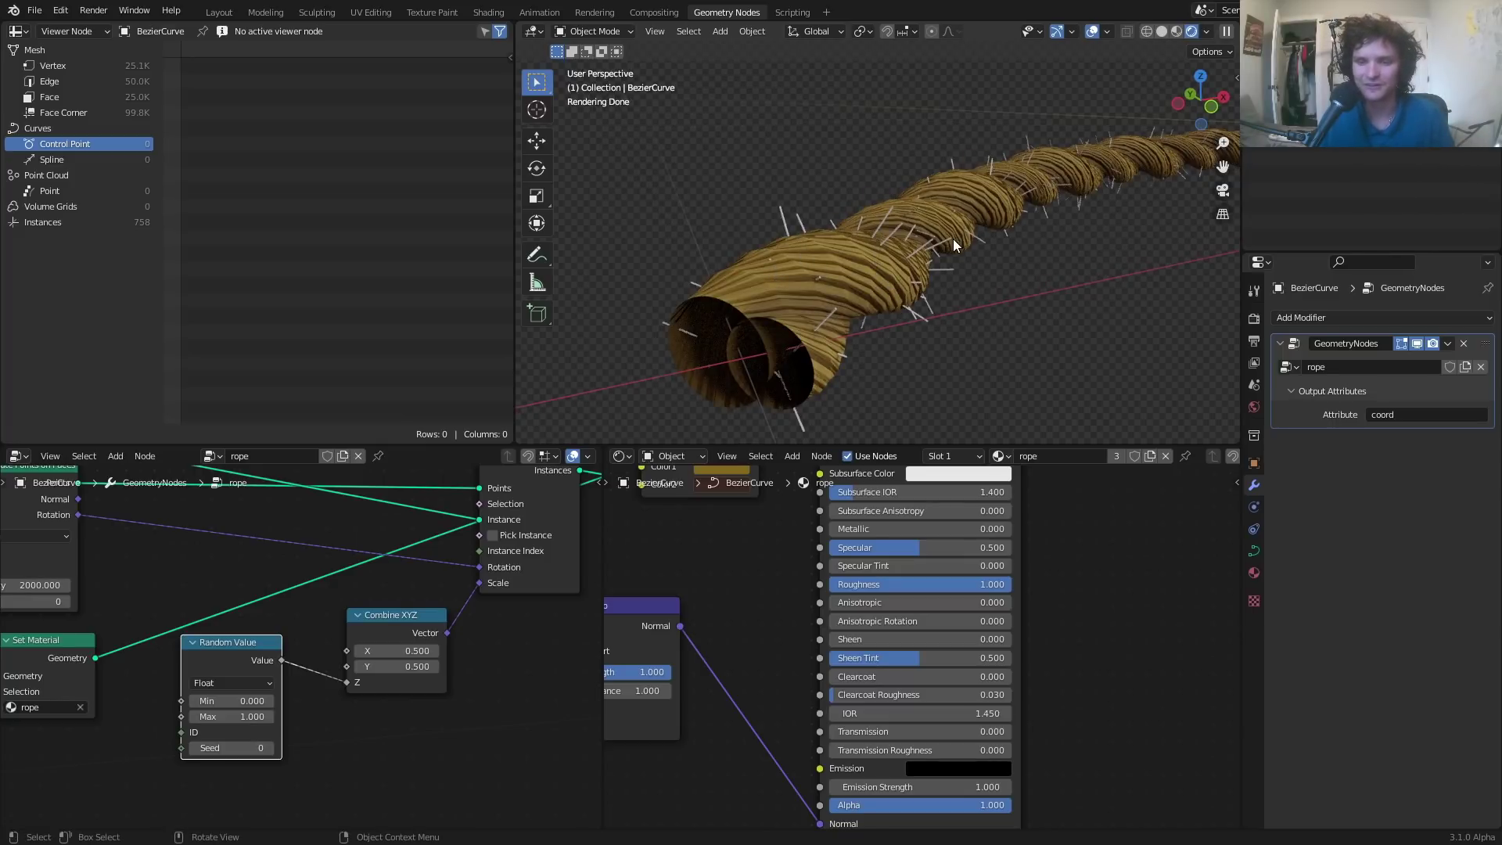
{"action": "middle_click_drag", "start_coordinate": [950, 247], "coordinate": [898, 266]}
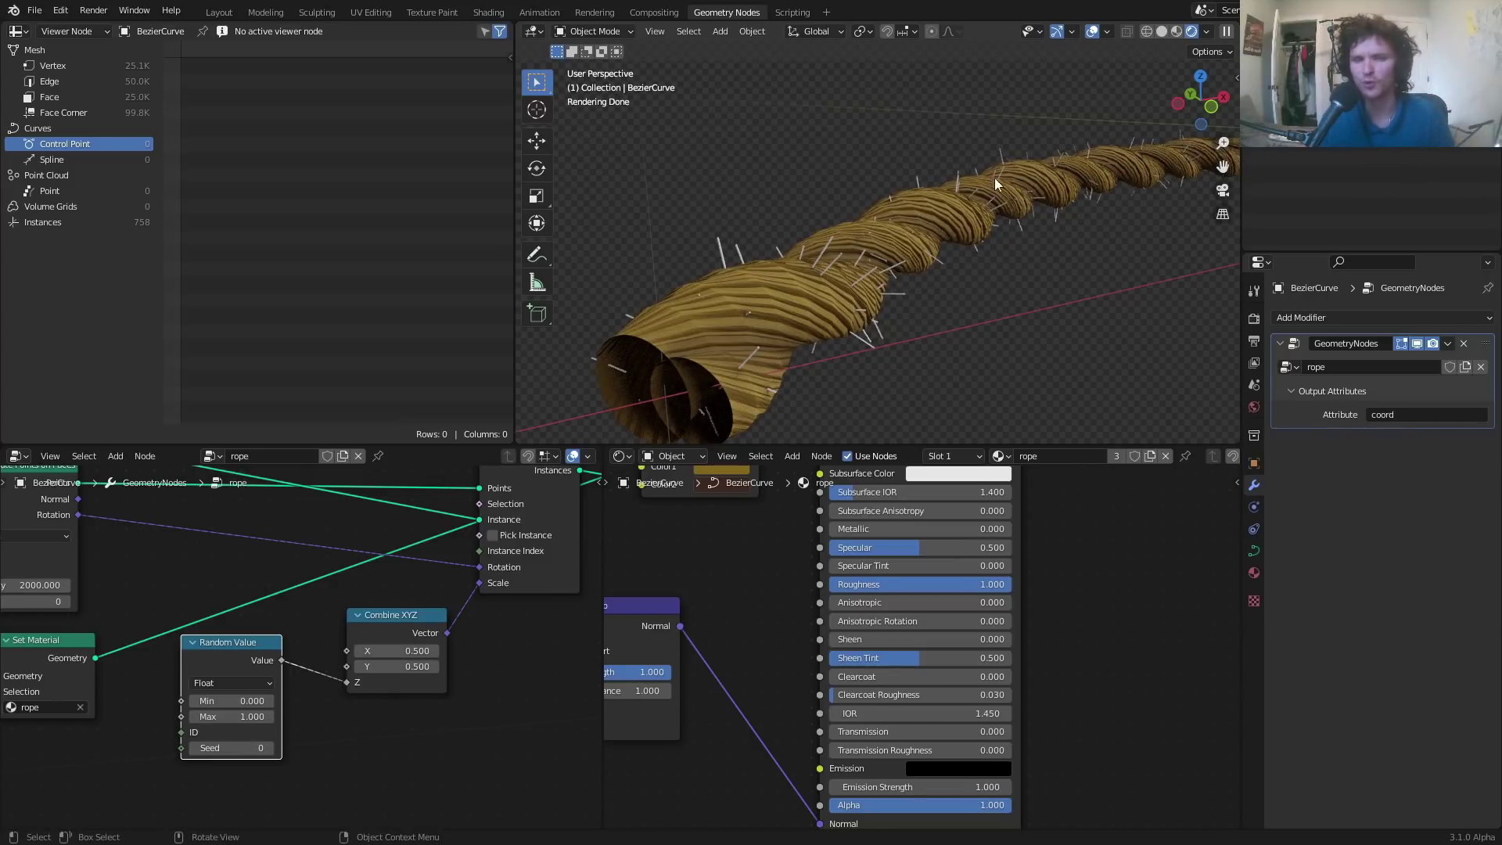
{"action": "key", "text": "ctrl+s"}
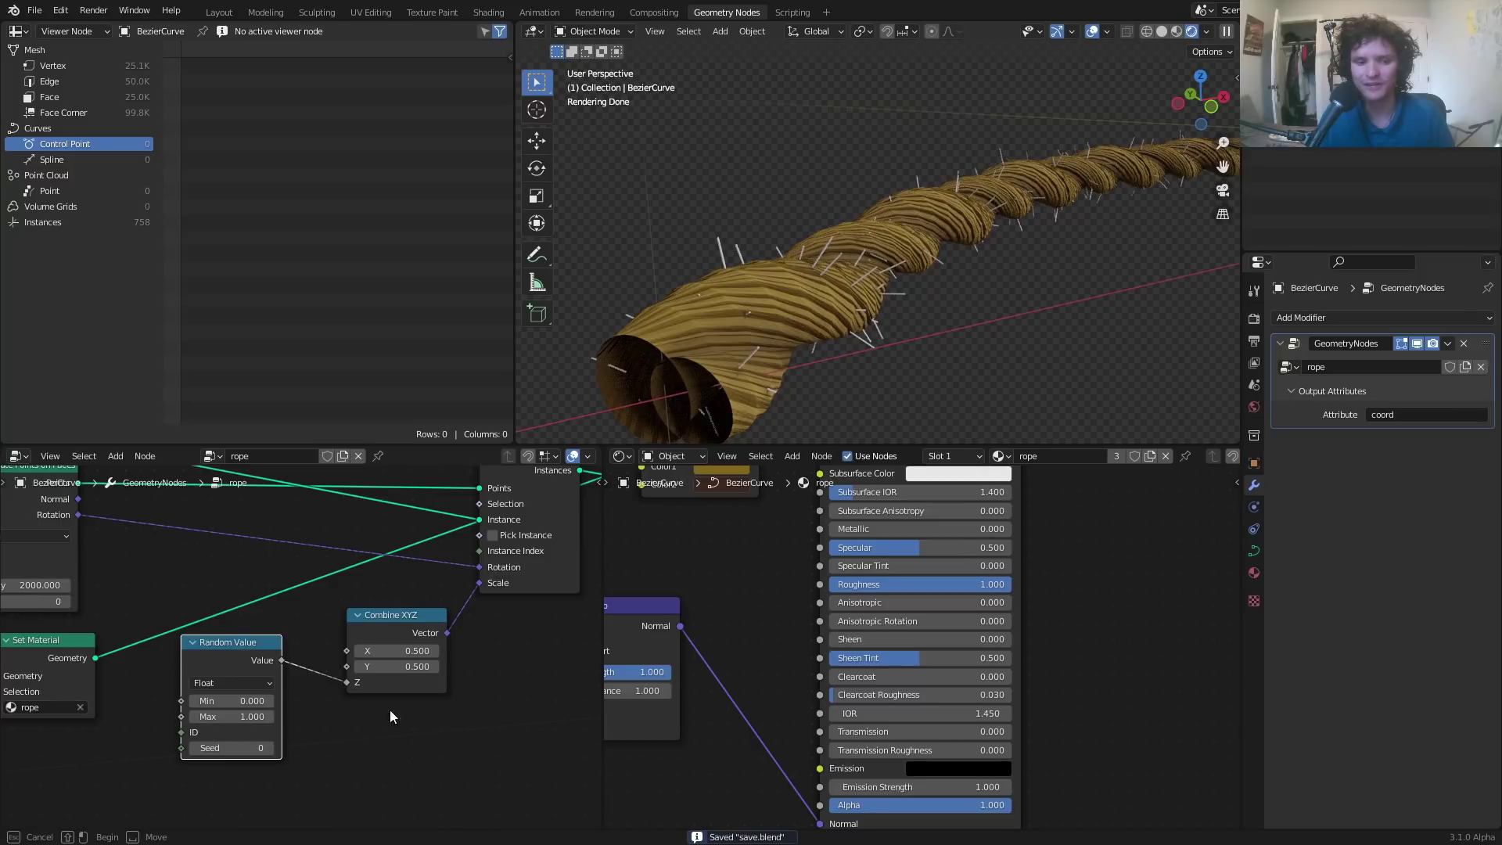
- Move the Random Value and Combine XYZ nodes down together to free space below the rotation link
{"action": "left_click_drag", "start_coordinate": [413, 738], "coordinate": [249, 622]}
{"action": "key", "text": "g"}
{"action": "left_click", "coordinate": [268, 697]}
- Insert a Vector Math node set to Add between the Rotation output of Distribute Points on Faces and the Rotation input of Instance on Points
{"action": "key", "text": "shift+a"}
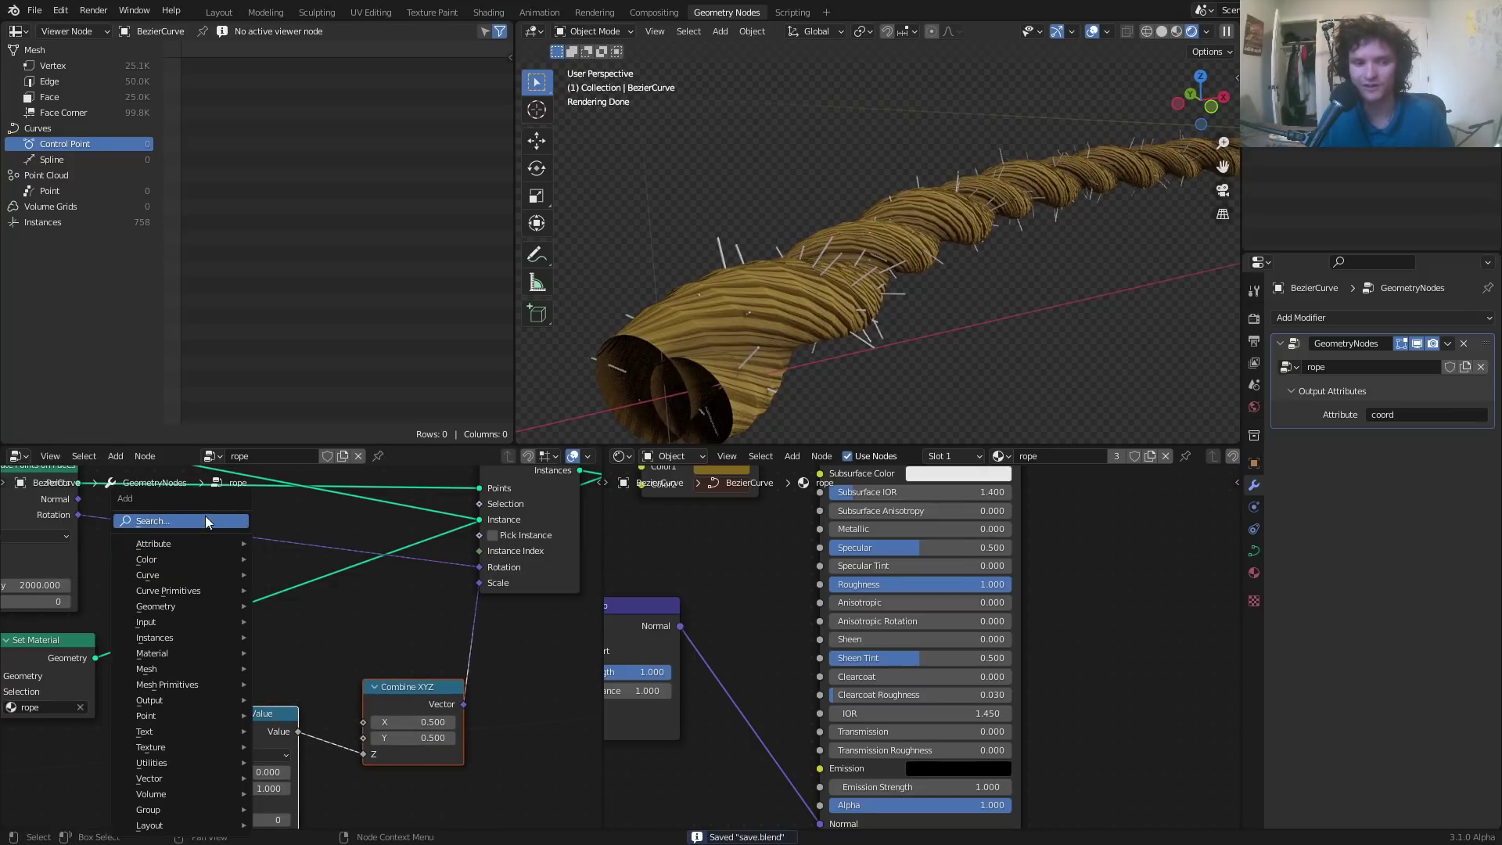
{"action": "left_click", "coordinate": [205, 518]}
{"action": "type", "text": "vec"}
{"action": "left_click", "coordinate": [252, 557]}
{"action": "left_click", "coordinate": [260, 549]}
{"action": "middle_click_drag", "start_coordinate": [155, 551], "coordinate": [188, 565]}
{"action": "mouse_move", "coordinate": [313, 617]}
{"action": "left_mouse_down"}
{"action": "mouse_move", "coordinate": [345, 617]}
{"action": "mouse_move", "coordinate": [305, 615]}
{"action": "left_mouse_up"}
{"action": "left_click_drag", "start_coordinate": [306, 549], "coordinate": [385, 564]}
{"action": "key", "text": "shift+a"}
{"action": "left_click", "coordinate": [311, 523]}
{"action": "left_click", "coordinate": [245, 550]}
- Duplicate the Random Value node, switch the copy to Vector, and connect its Value to the second vector input of the Add node
{"action": "left_click", "coordinate": [252, 729]}
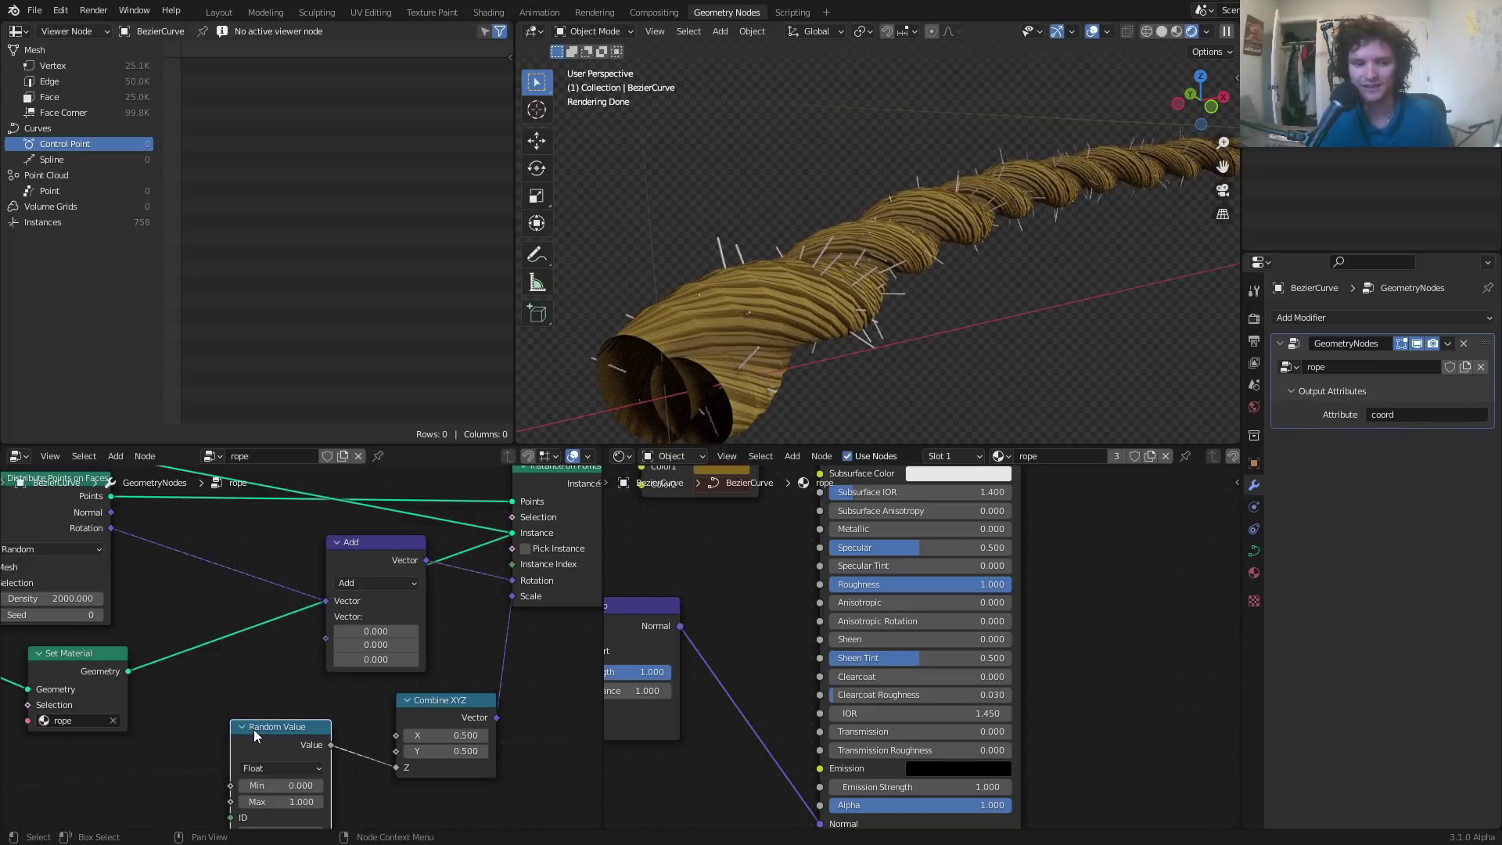
{"action": "middle_click_drag", "start_coordinate": [251, 734], "coordinate": [434, 606]}
{"action": "key", "text": "shift+d"}
{"action": "left_click", "coordinate": [249, 644]}
{"action": "middle_click_drag", "start_coordinate": [301, 660], "coordinate": [255, 694]}
{"action": "left_click", "coordinate": [256, 694]}
{"action": "left_click", "coordinate": [240, 705]}
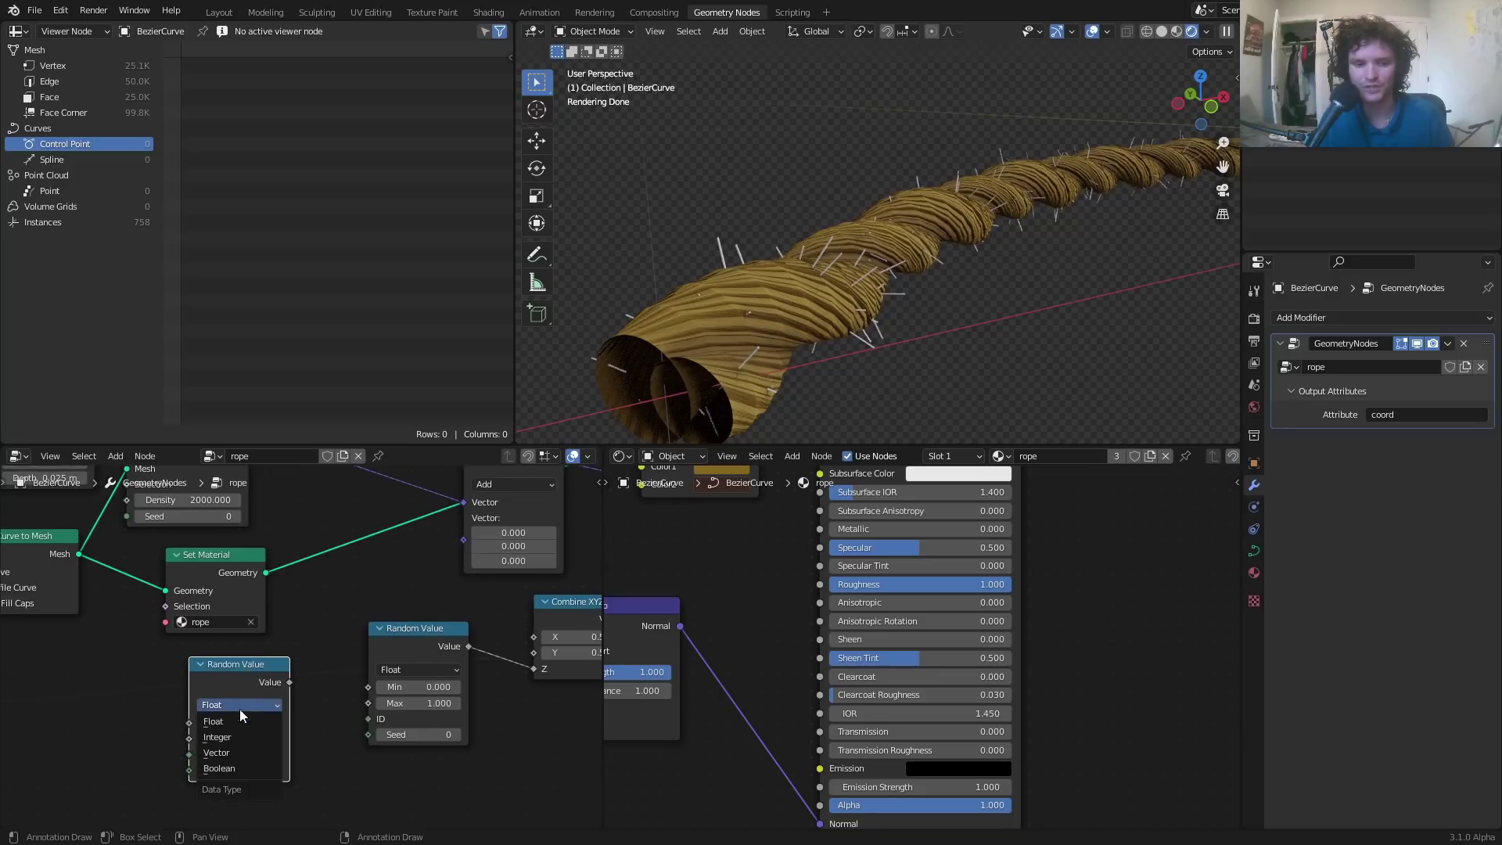
{"action": "left_click", "coordinate": [228, 750]}
{"action": "left_click_drag", "start_coordinate": [291, 683], "coordinate": [477, 542]}
- Set all three Max components of the vector Random Value node to 0.3 and save the file
{"action": "middle_click_drag", "start_coordinate": [287, 804], "coordinate": [374, 640]}
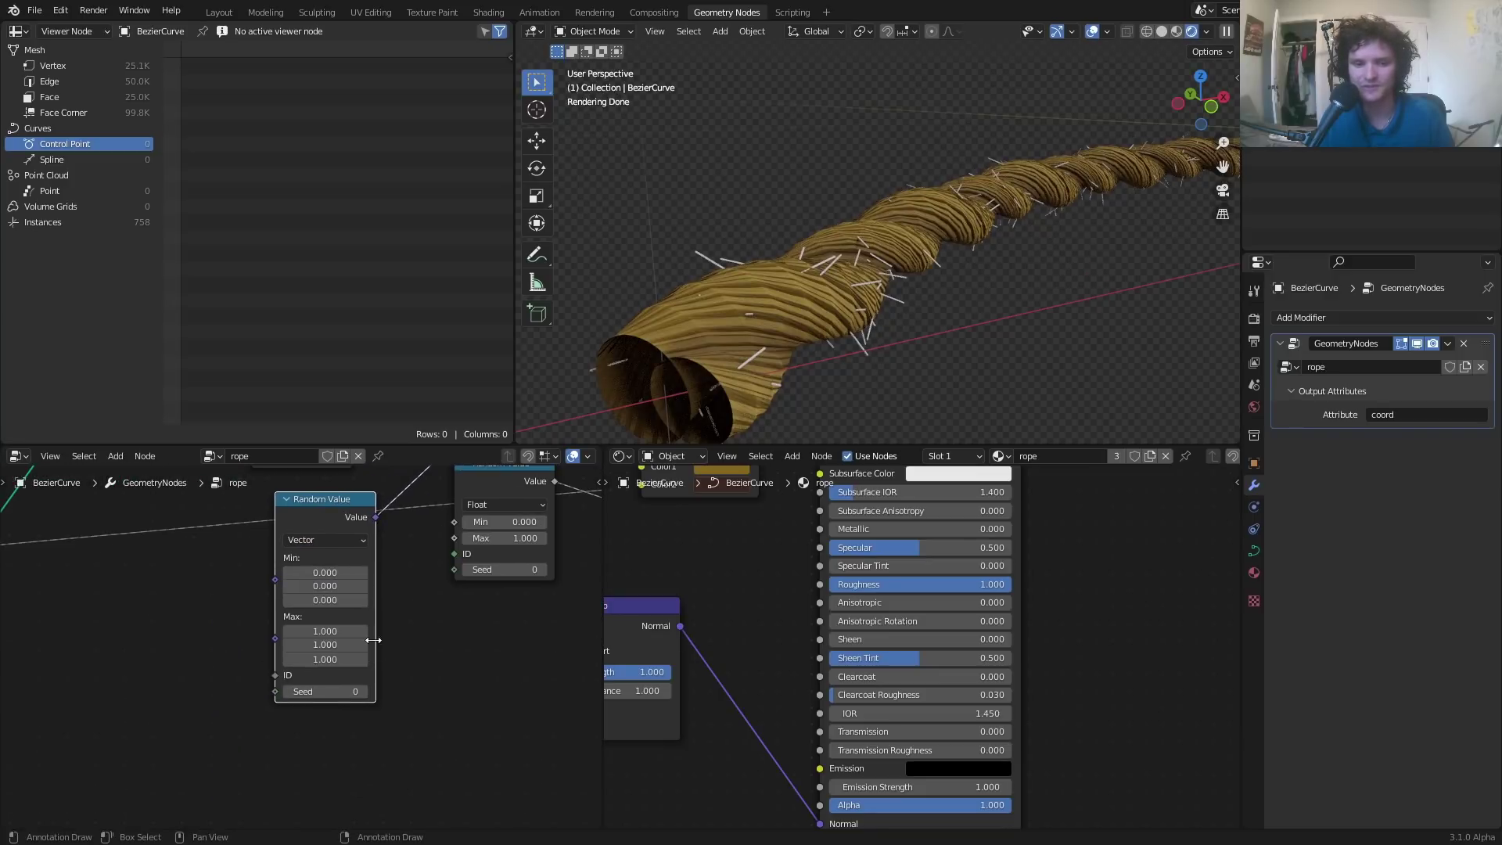
{"action": "left_click_drag", "start_coordinate": [294, 630], "coordinate": [359, 631]}
{"action": "type", "text": "0"}
{"action": "key", "text": "Return"}
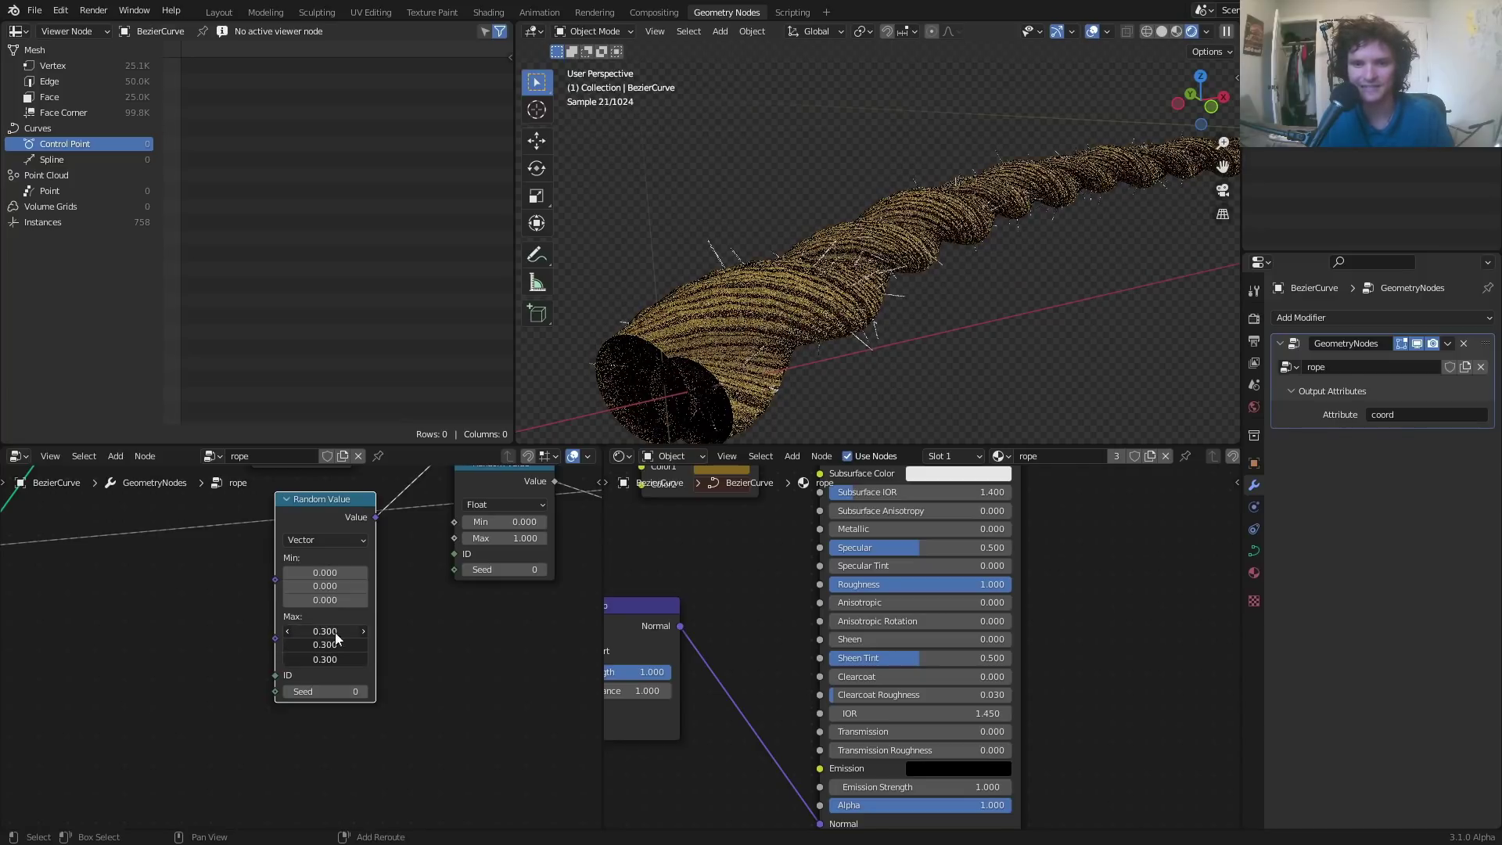
{"action": "scroll", "coordinate": [880, 316], "scroll_direction": "down", "scroll_amount": 5}
{"action": "middle_click_drag", "start_coordinate": [922, 246], "coordinate": [1009, 256]}
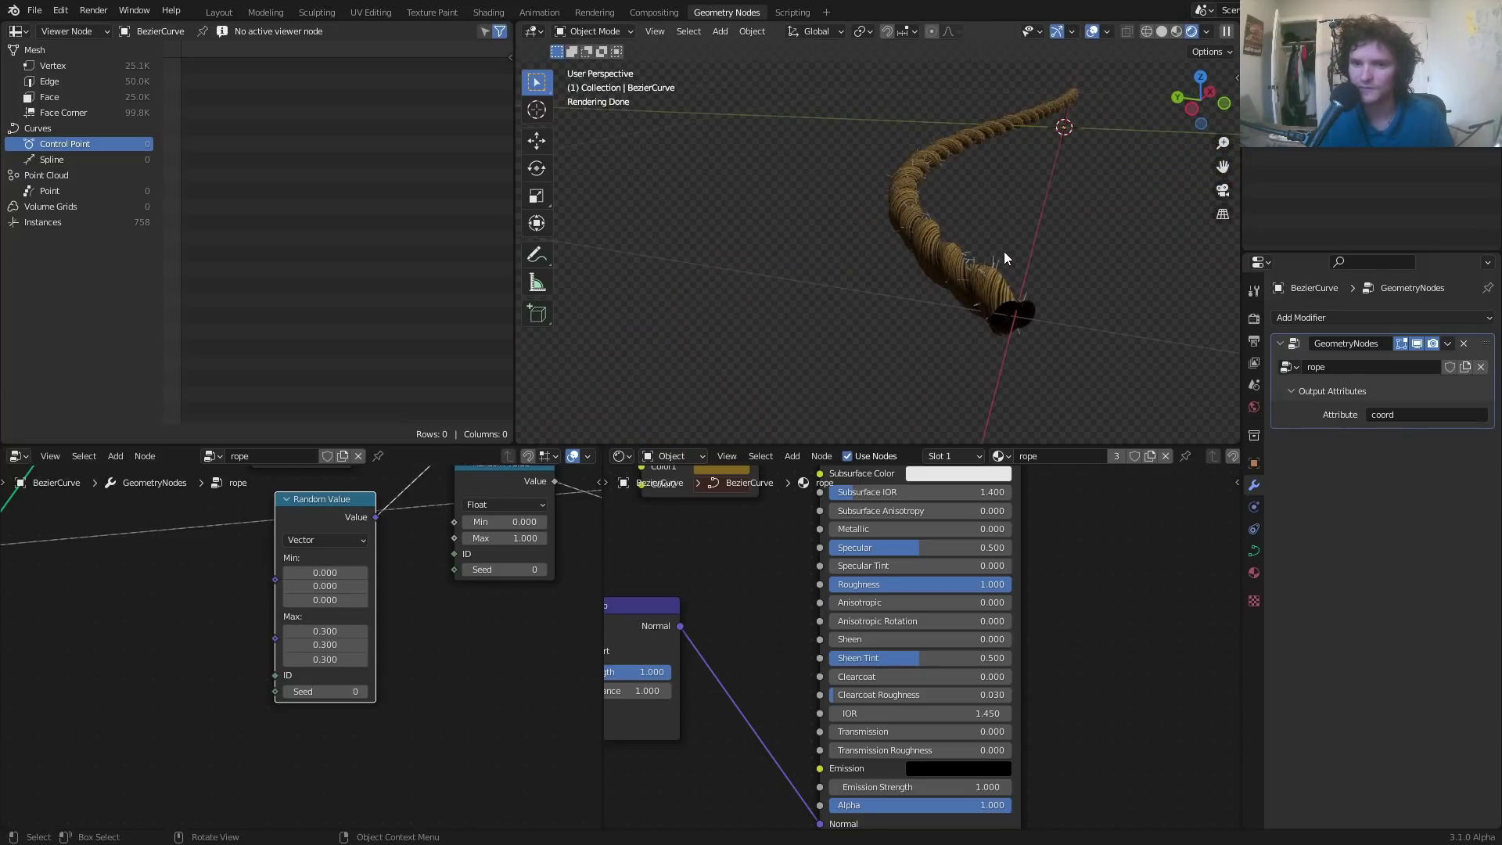
{"action": "key", "text": "ctrl+s"}
- Set the density of Distribute Points on Faces to 10000 and save the file
{"action": "middle_click_drag", "start_coordinate": [298, 589], "coordinate": [391, 665]}
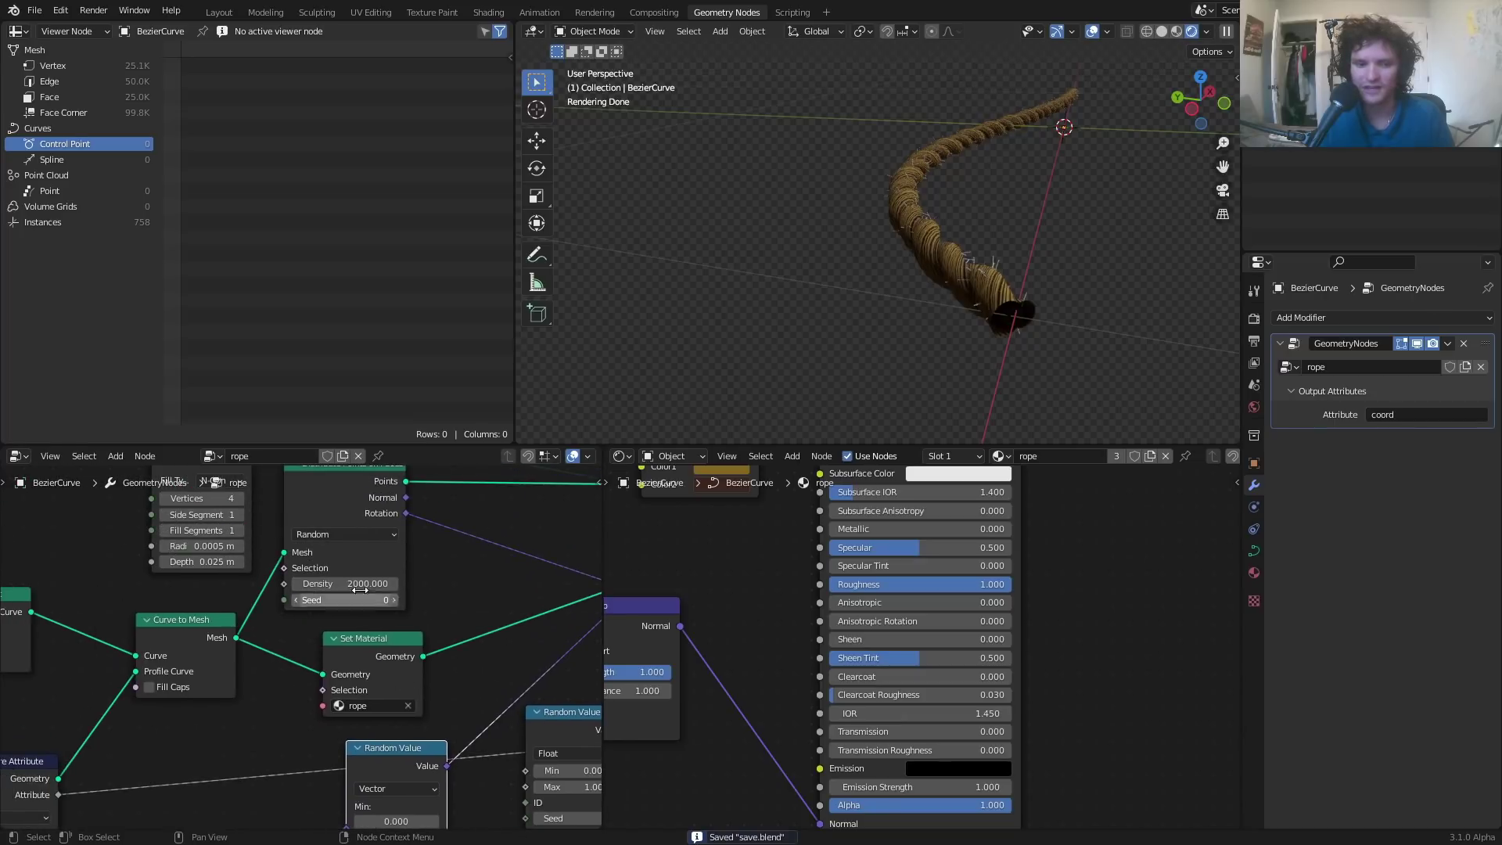
{"action": "left_click", "coordinate": [360, 587]}
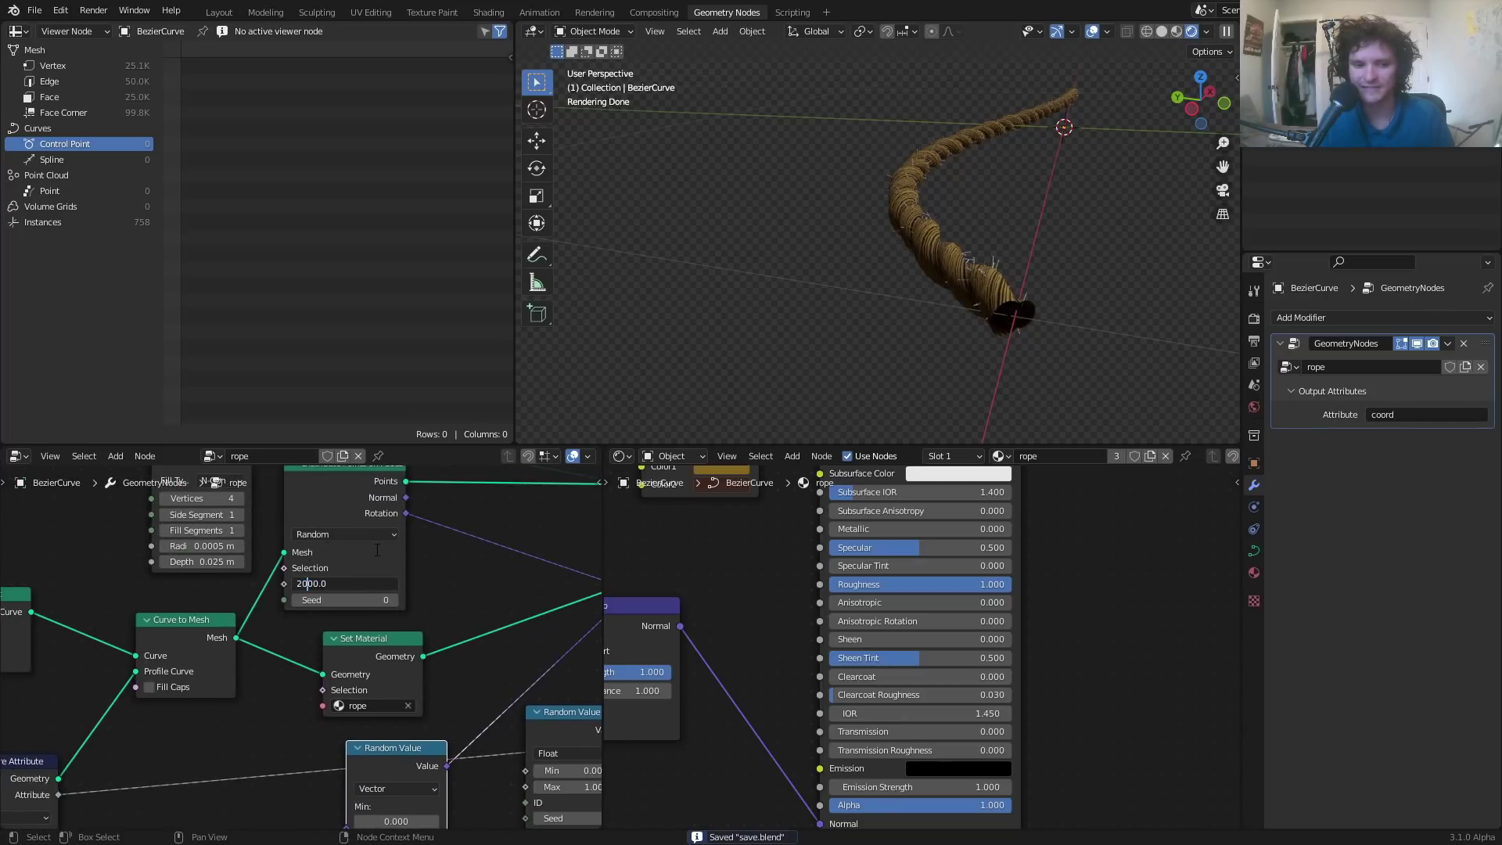
{"action": "type", "text": "10000"}
{"action": "key", "text": "Return"}
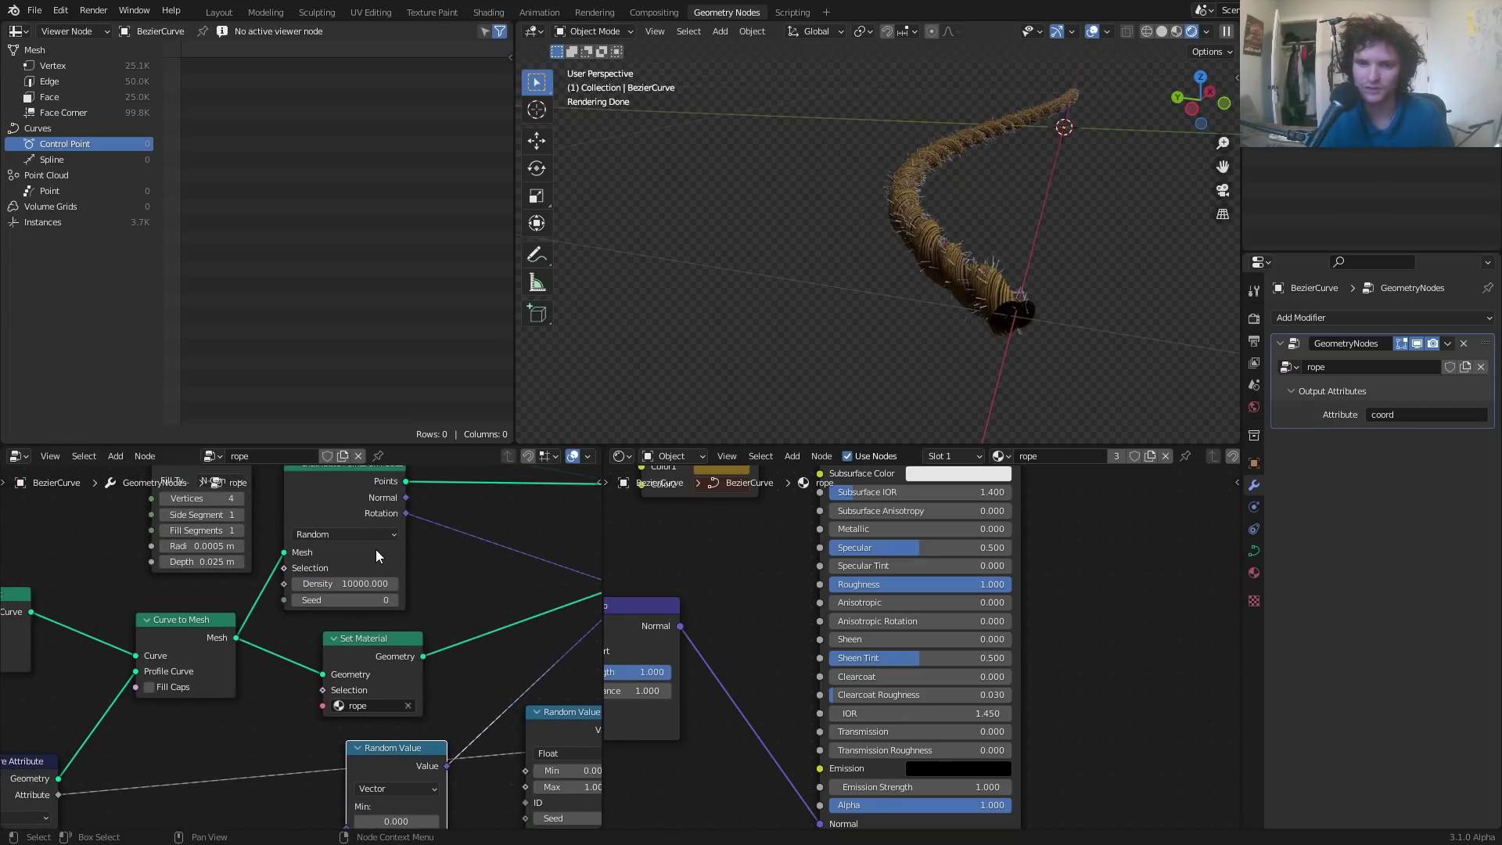
{"action": "scroll", "coordinate": [801, 257], "scroll_direction": "up", "scroll_amount": 4}
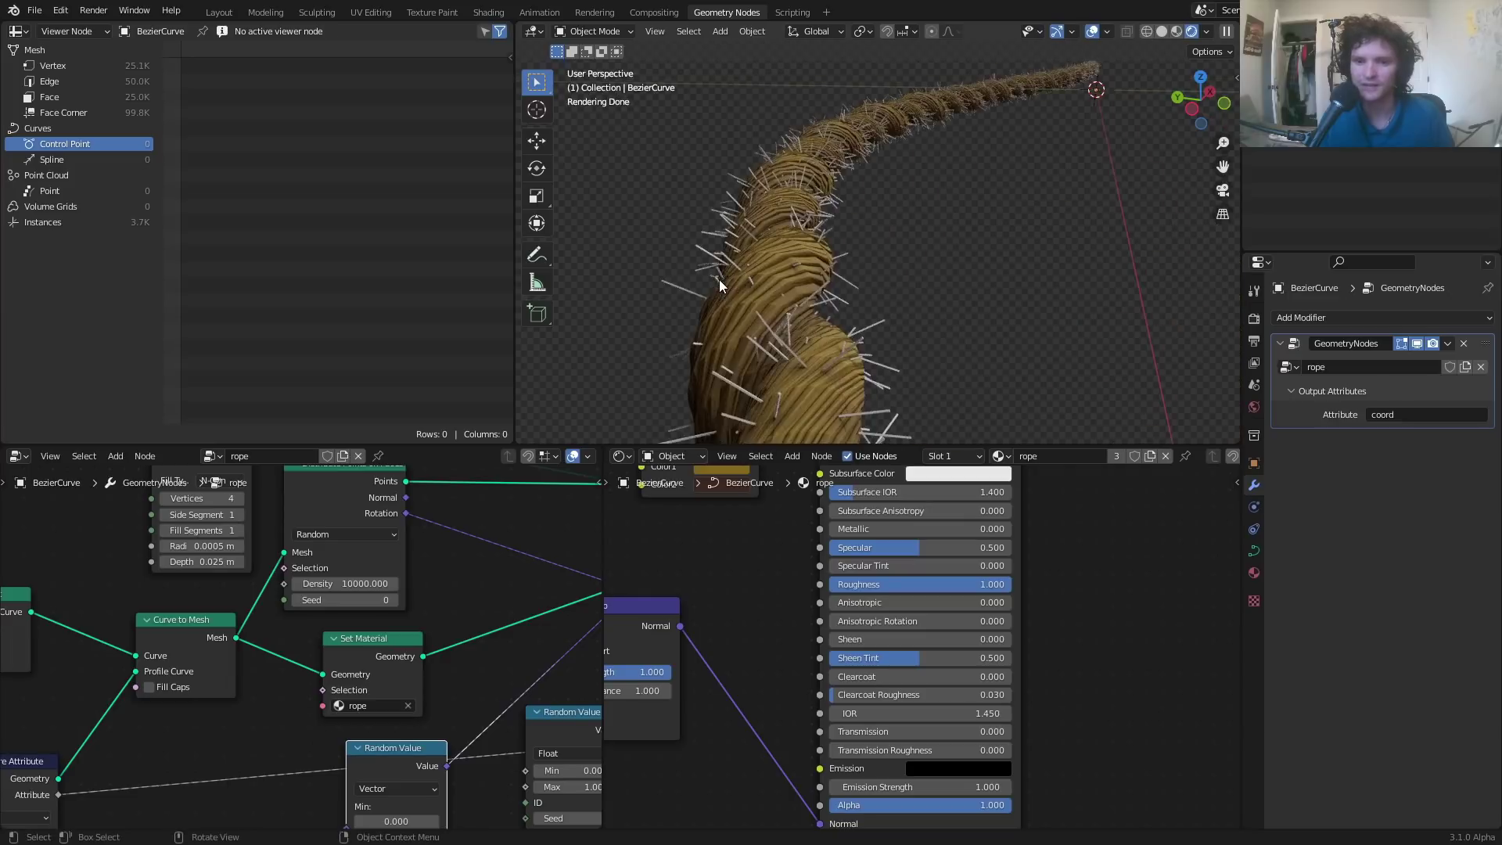
{"action": "key", "text": "ctrl+s"}
- Move the Join Geometry node down beside the Group Output node to make room after Instance on Points
{"action": "scroll", "coordinate": [309, 596], "scroll_direction": "down", "scroll_amount": 5}
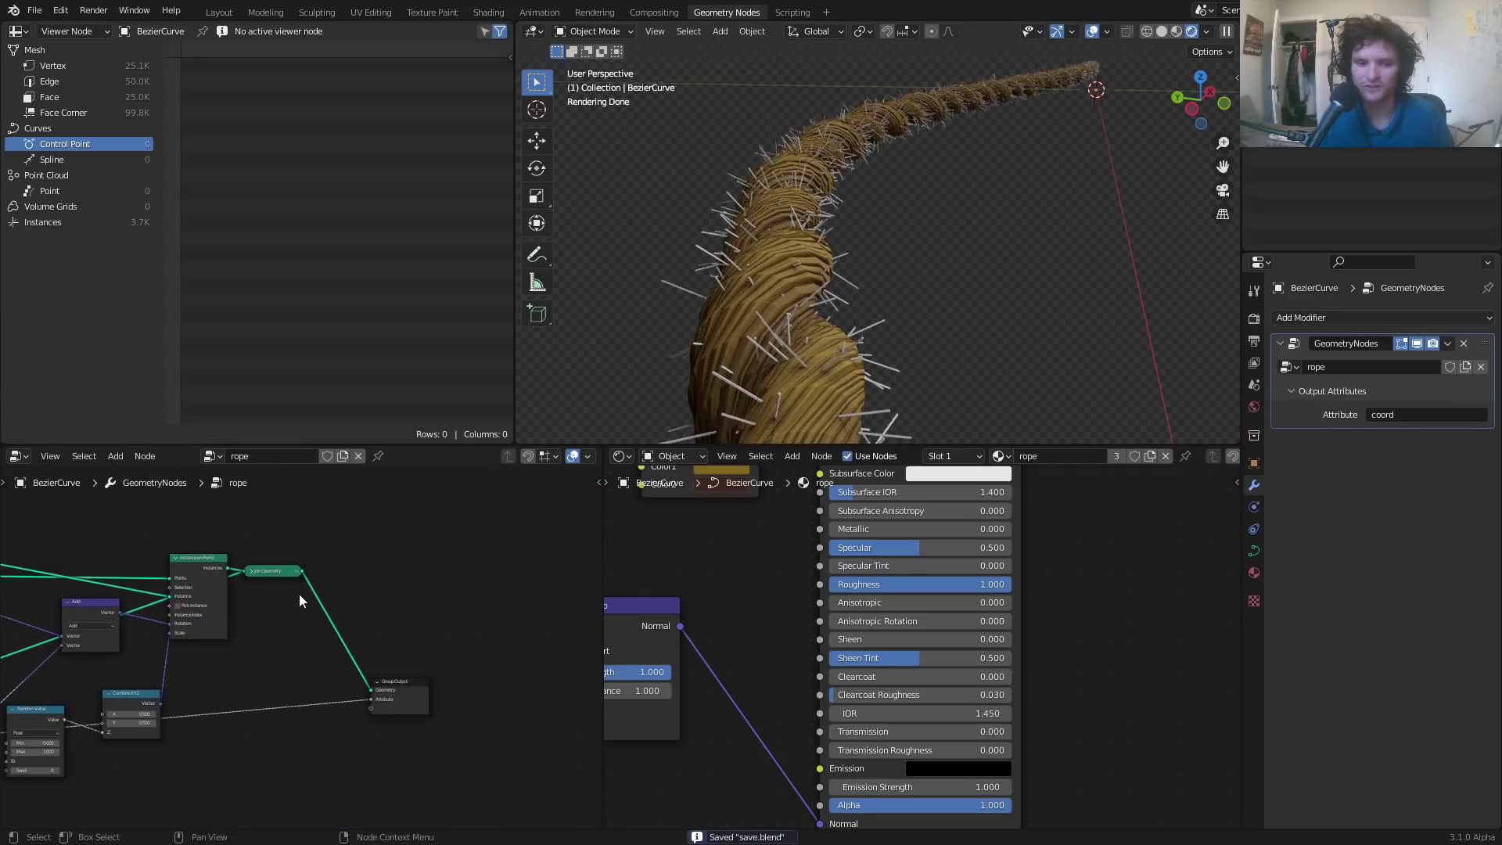
{"action": "left_click_drag", "start_coordinate": [280, 575], "coordinate": [325, 675]}
{"action": "scroll", "coordinate": [309, 661], "scroll_direction": "up", "scroll_amount": 3}
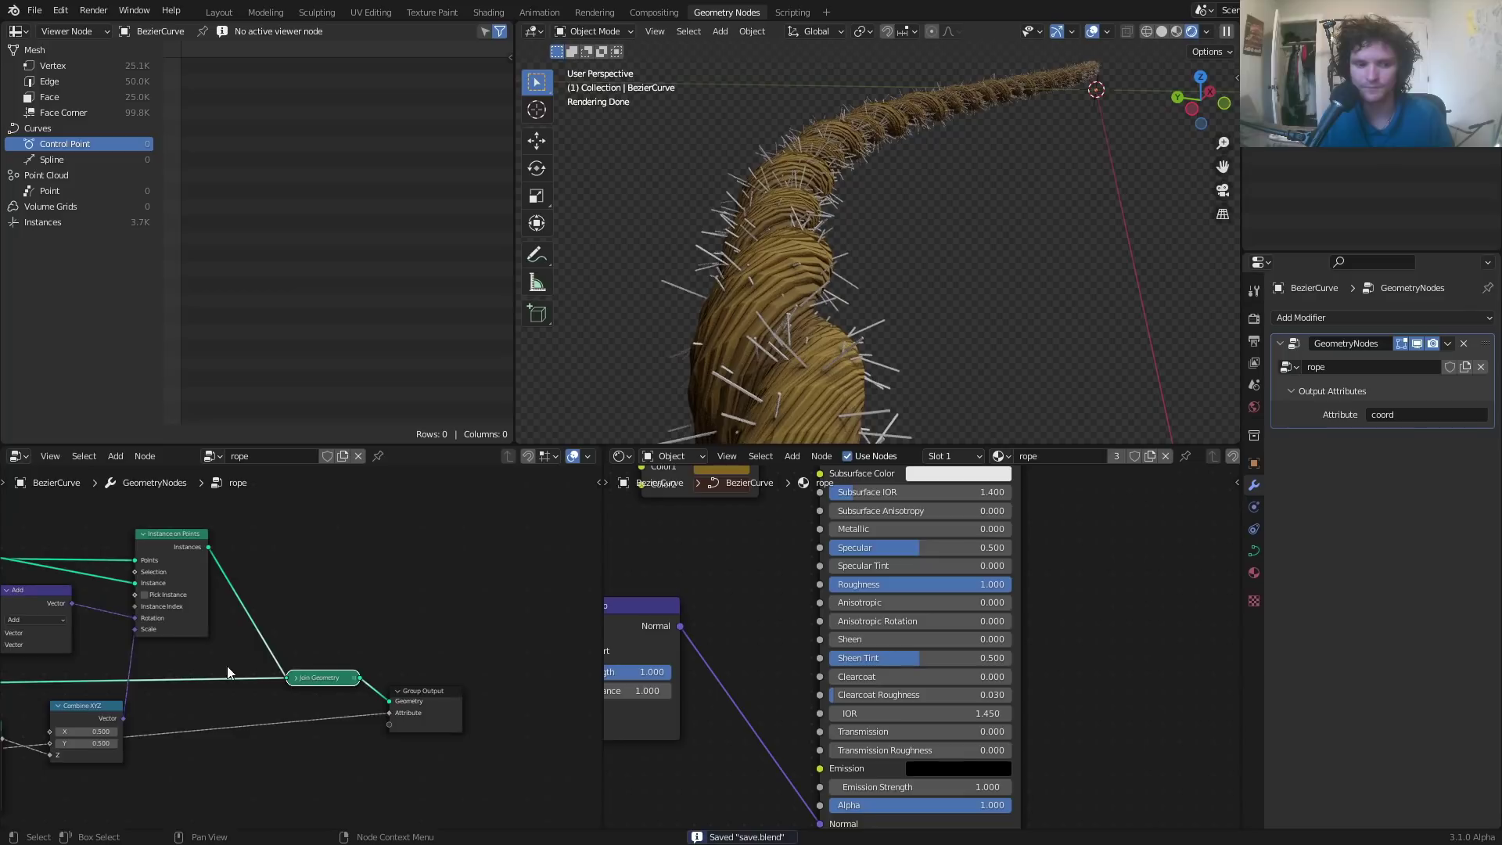
- Duplicate the rope's Set Material node and insert the copy between Instance on Points and Join Geometry
{"action": "middle_click_drag", "start_coordinate": [5, 692], "coordinate": [368, 652]}
{"action": "scroll", "coordinate": [116, 651], "scroll_direction": "down", "scroll_amount": 1}
{"action": "left_click", "coordinate": [191, 637]}
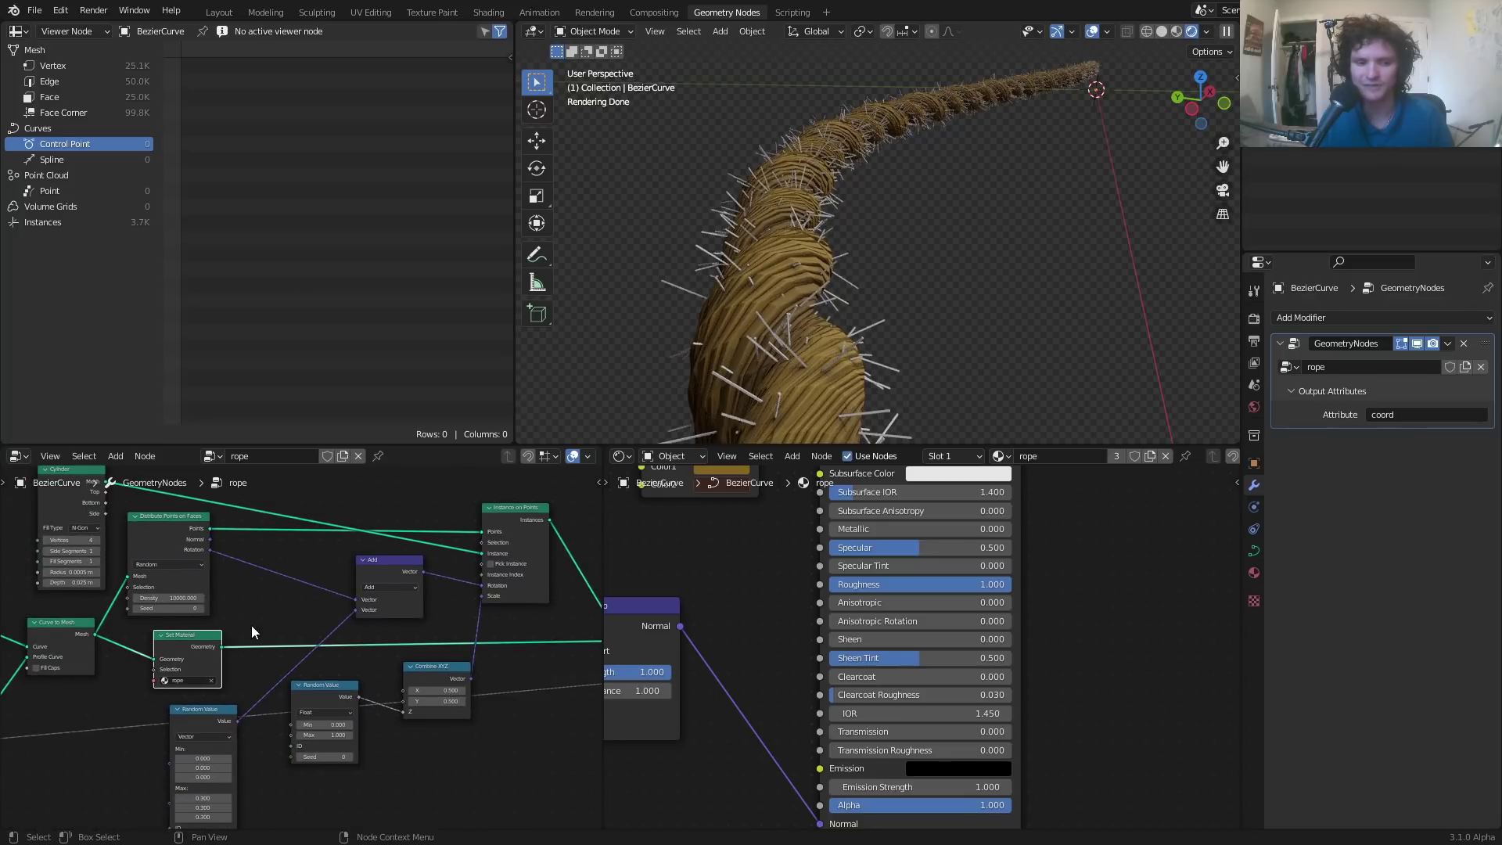
{"action": "middle_click_drag", "start_coordinate": [251, 625], "coordinate": [96, 655]}
{"action": "key", "text": "g"}
{"action": "left_click", "coordinate": [523, 585]}
{"action": "scroll", "coordinate": [523, 586], "scroll_direction": "up", "scroll_amount": 2}
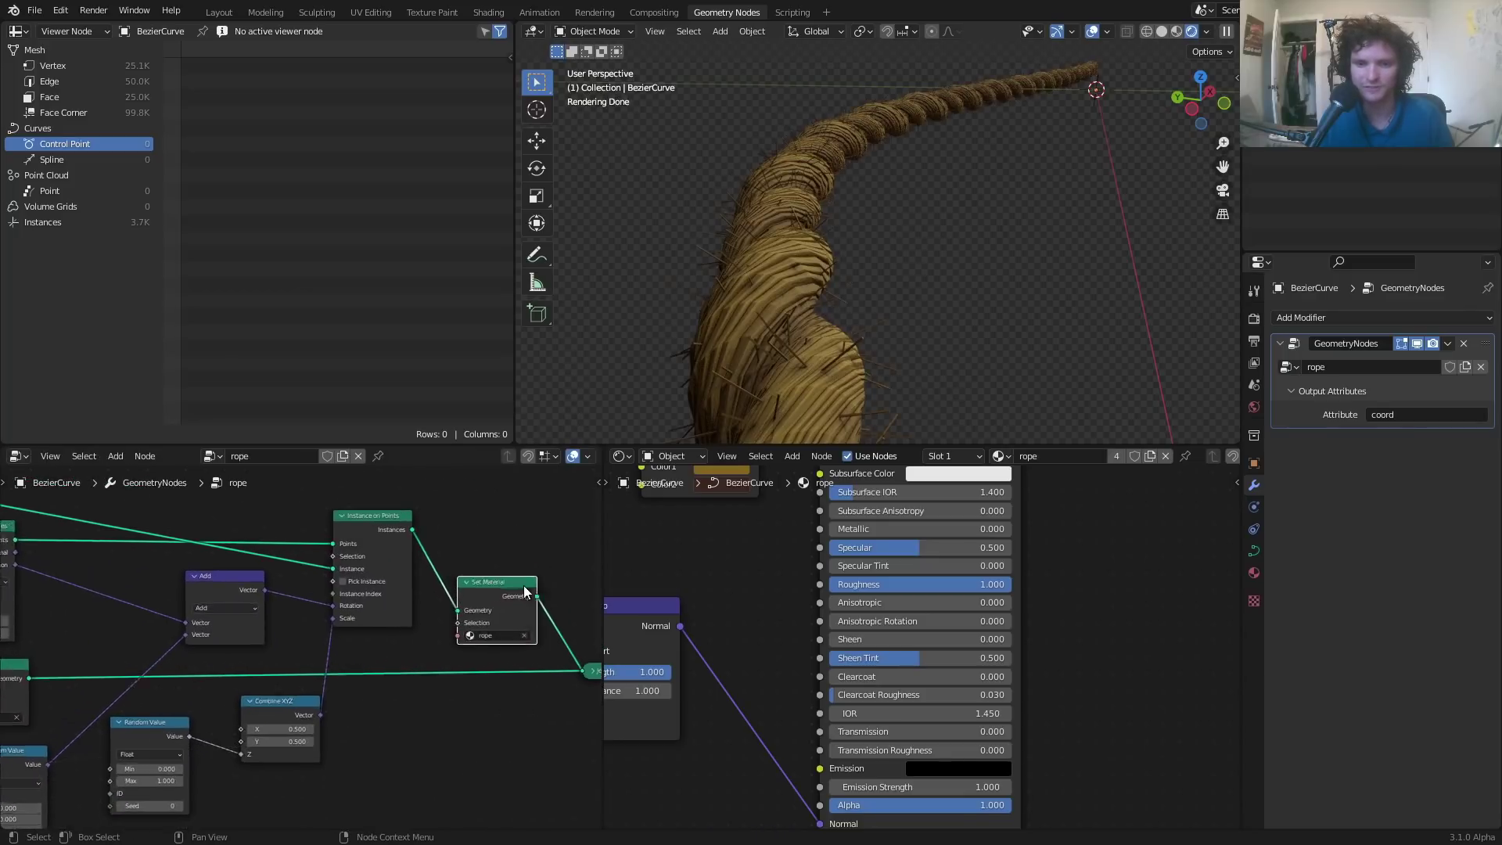
- Make a separate copy of the rope material, name it hair, and assign it in the fibers' Set Material node
{"action": "middle_click_drag", "start_coordinate": [856, 313], "coordinate": [738, 292]}
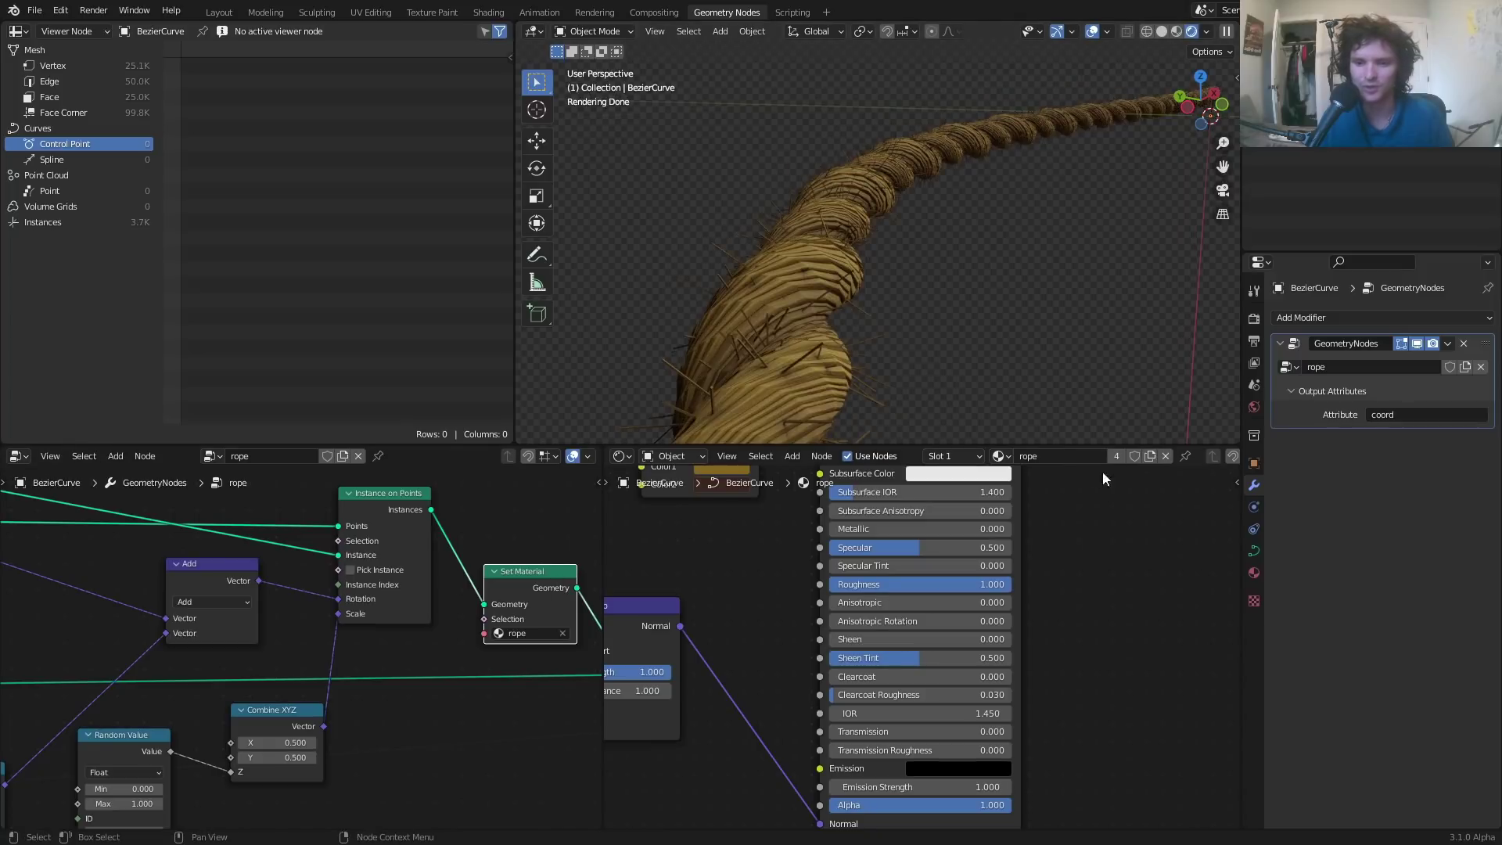
{"action": "left_click", "coordinate": [1149, 455]}
{"action": "left_click", "coordinate": [1087, 456]}
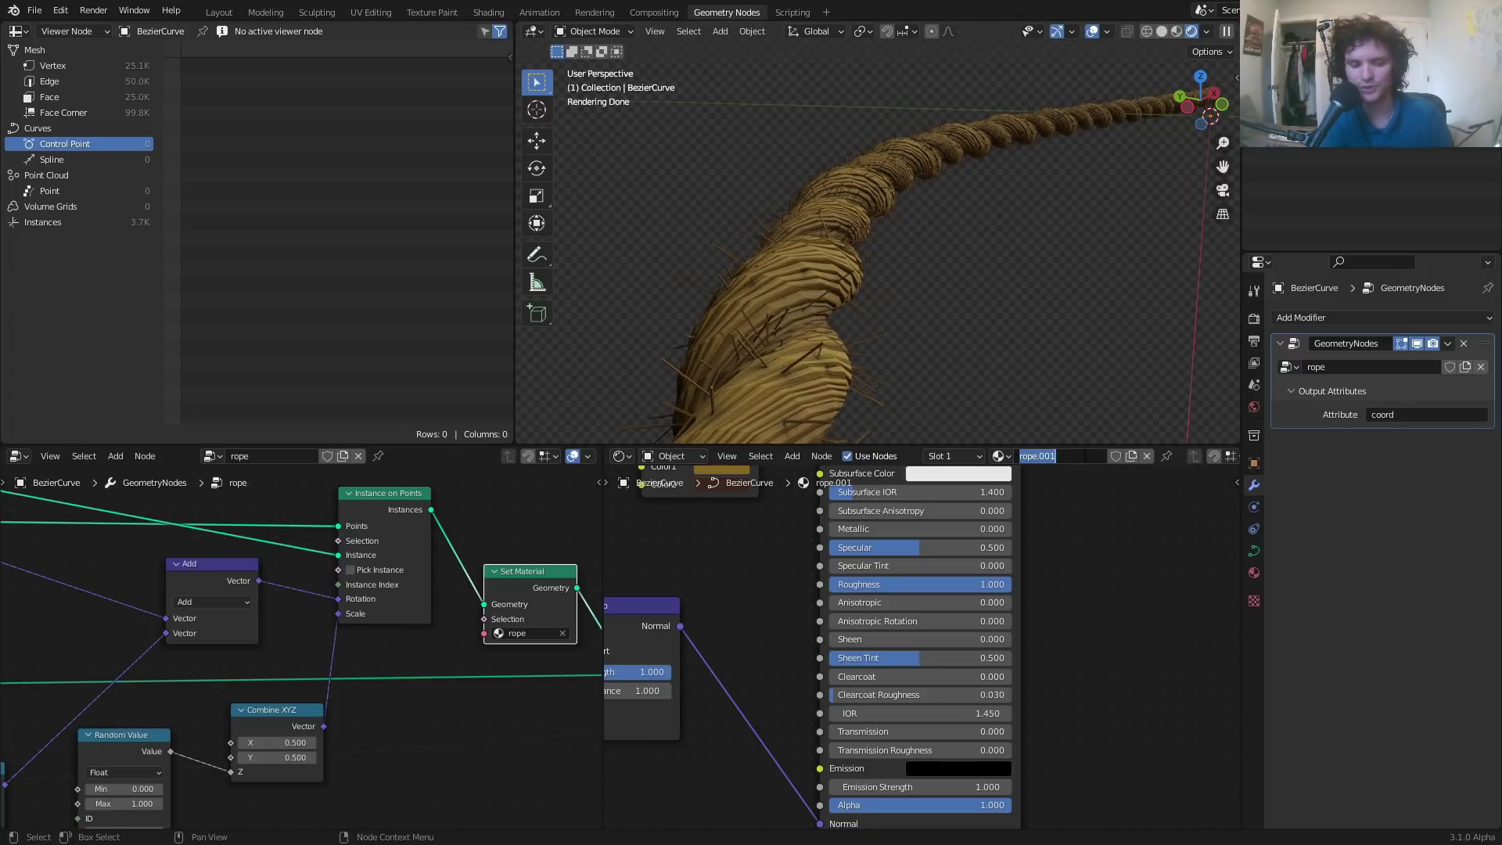
{"action": "left_click", "coordinate": [523, 635]}
{"action": "left_click", "coordinate": [538, 653]}
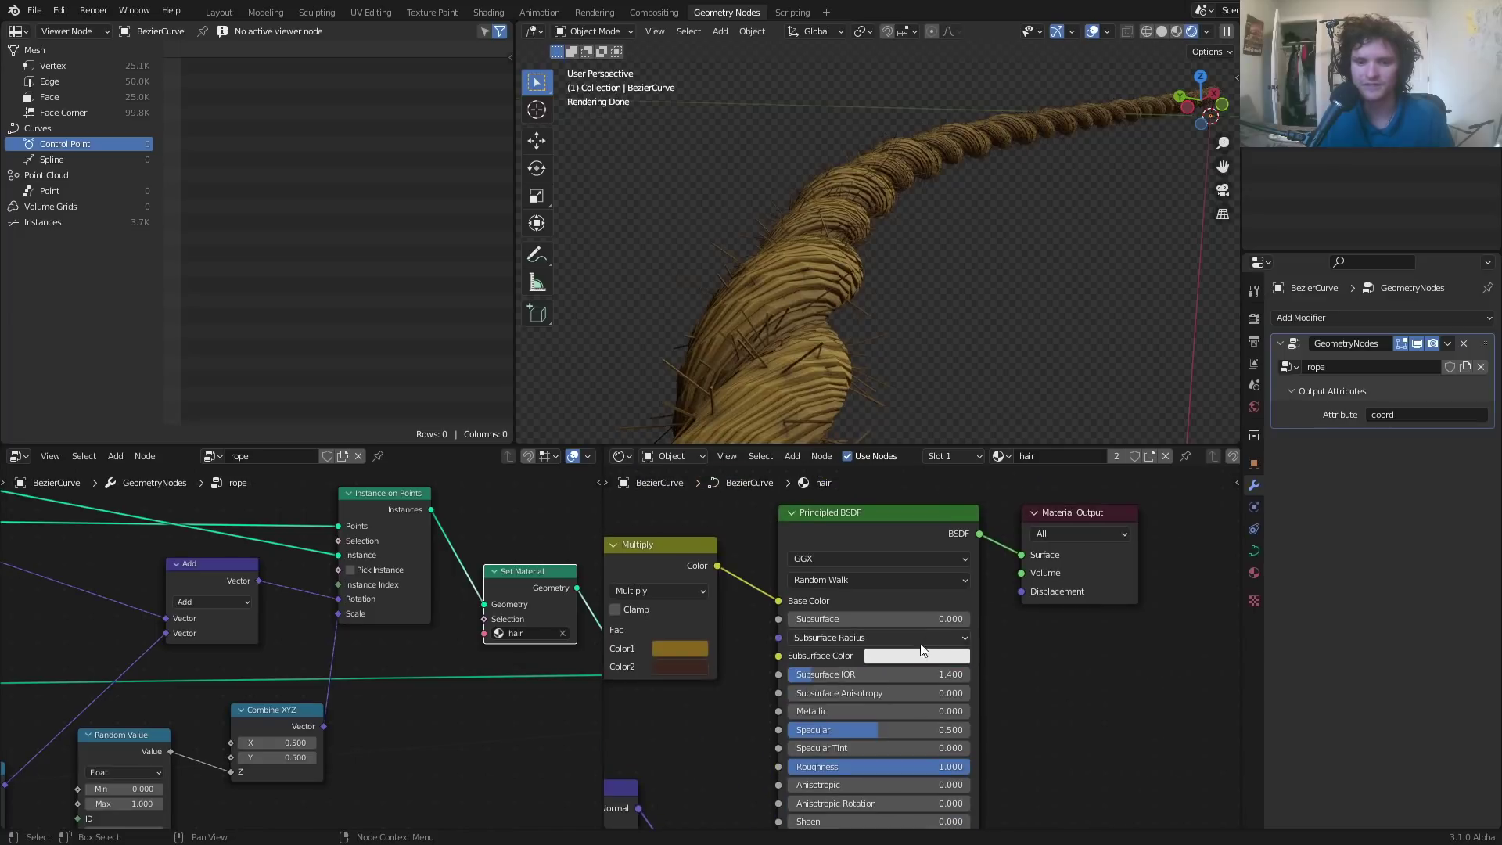
{"action": "left_click", "coordinate": [924, 654]}
{"action": "scroll", "coordinate": [734, 616], "scroll_direction": "down", "scroll_amount": 6}
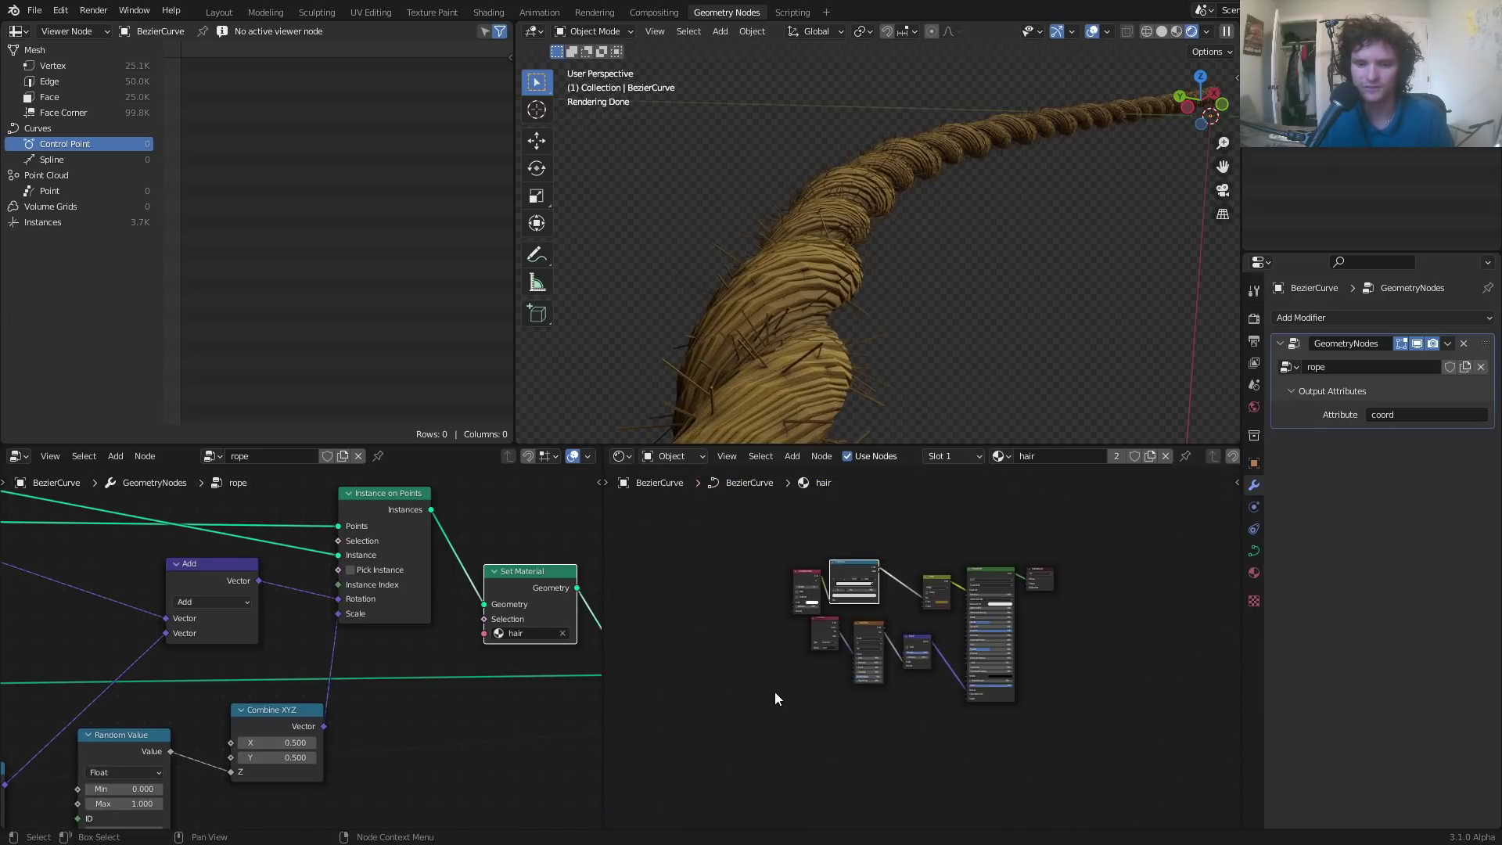
- Delete all nodes feeding the Principled BSDF in the hair material and save the file
{"action": "left_click_drag", "start_coordinate": [768, 692], "coordinate": [947, 571]}
{"action": "key", "text": "x"}
{"action": "scroll", "coordinate": [926, 644], "scroll_direction": "up", "scroll_amount": 7}
{"action": "middle_click_drag", "start_coordinate": [1014, 552], "coordinate": [837, 642]}
{"action": "scroll", "coordinate": [954, 602], "scroll_direction": "up", "scroll_amount": 1}
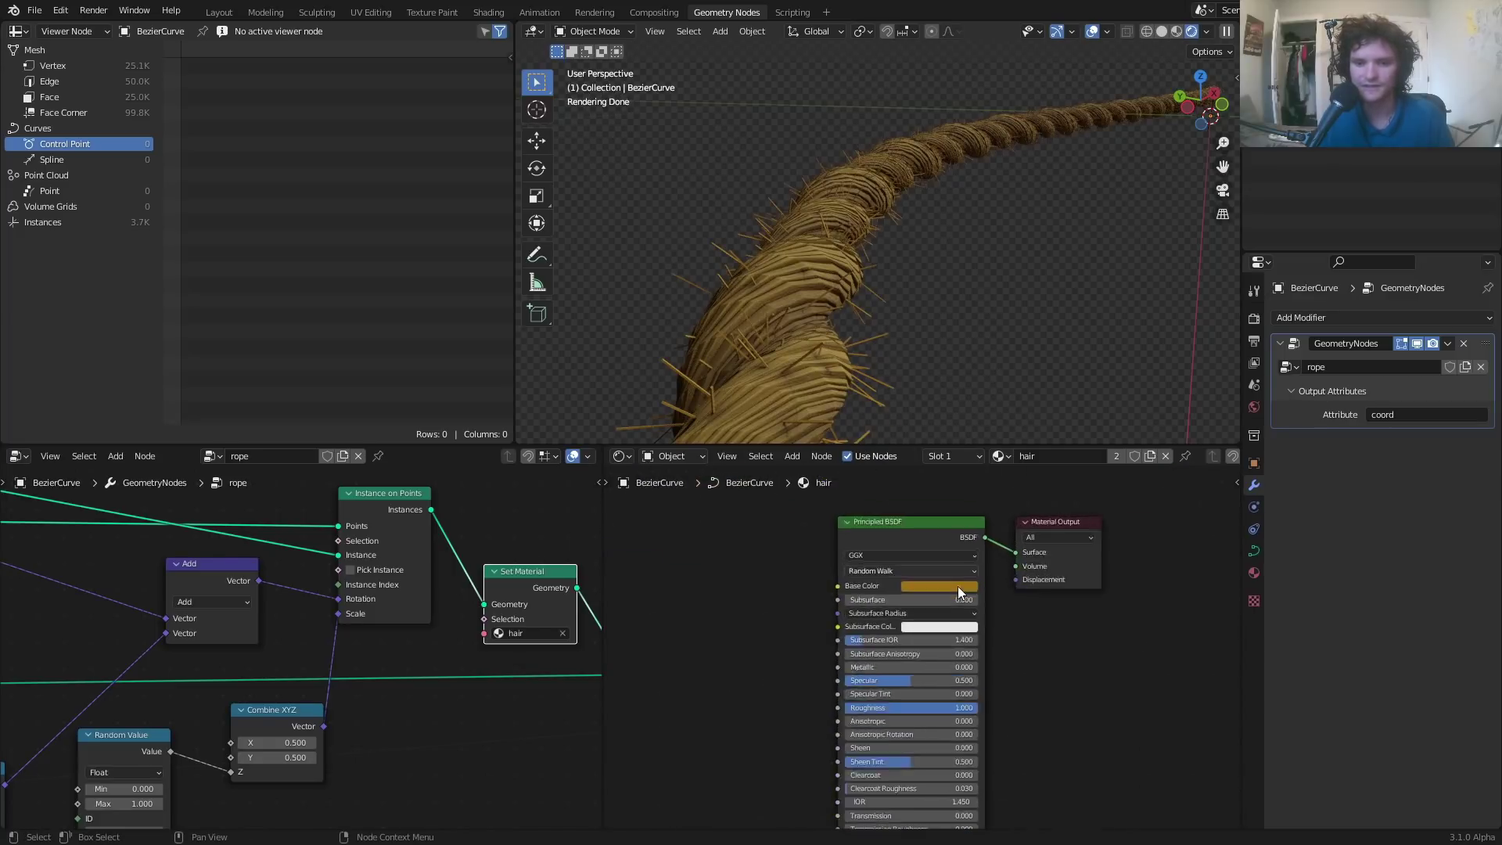
{"action": "scroll", "coordinate": [957, 585], "scroll_direction": "up", "scroll_amount": 2}
{"action": "key", "text": "ctrl+s"}
- Try a red base color on the hair material to check the fibers, and undo the change
{"action": "left_click", "coordinate": [954, 564]}
{"action": "left_click", "coordinate": [951, 419]}
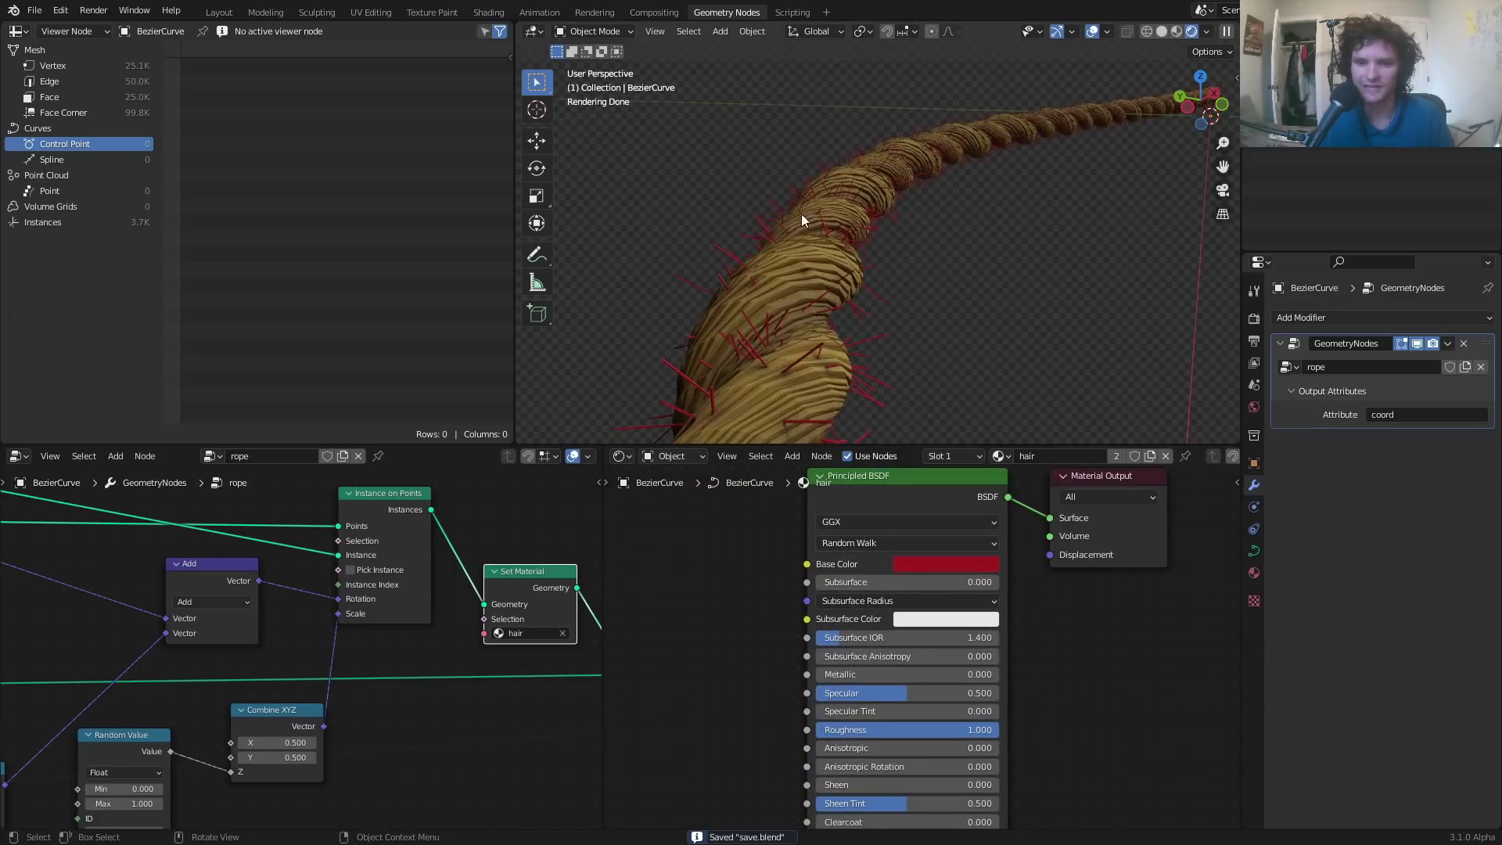
{"action": "scroll", "coordinate": [795, 180], "scroll_direction": "up", "scroll_amount": 2}
{"action": "key", "text": "ctrl+z"}
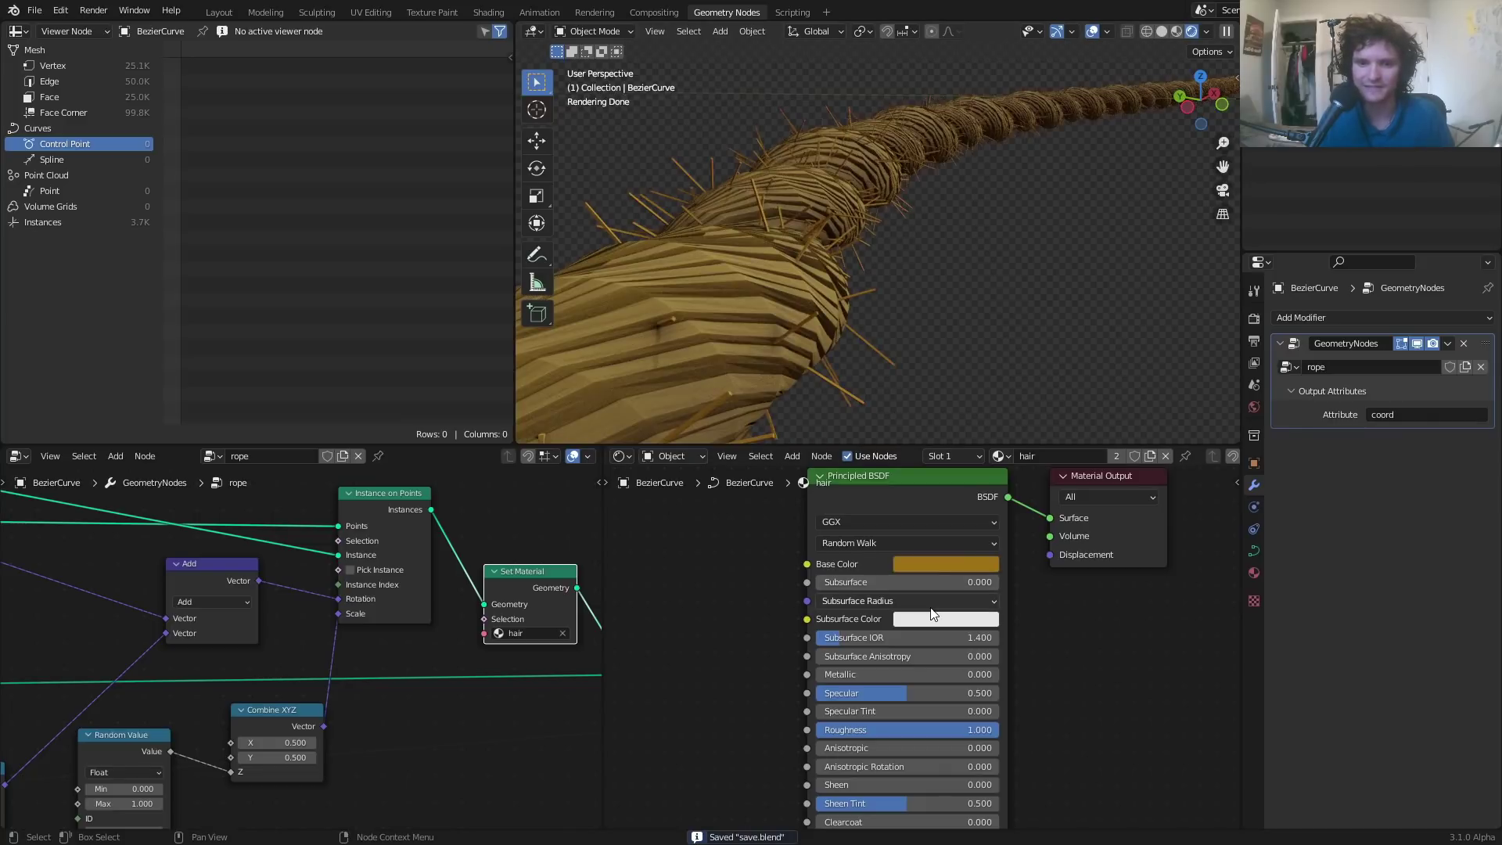
- Darken the hair material's brown base color to a value of about 0.09 and save the file
{"action": "left_click", "coordinate": [945, 565]}
{"action": "left_click", "coordinate": [1038, 375]}
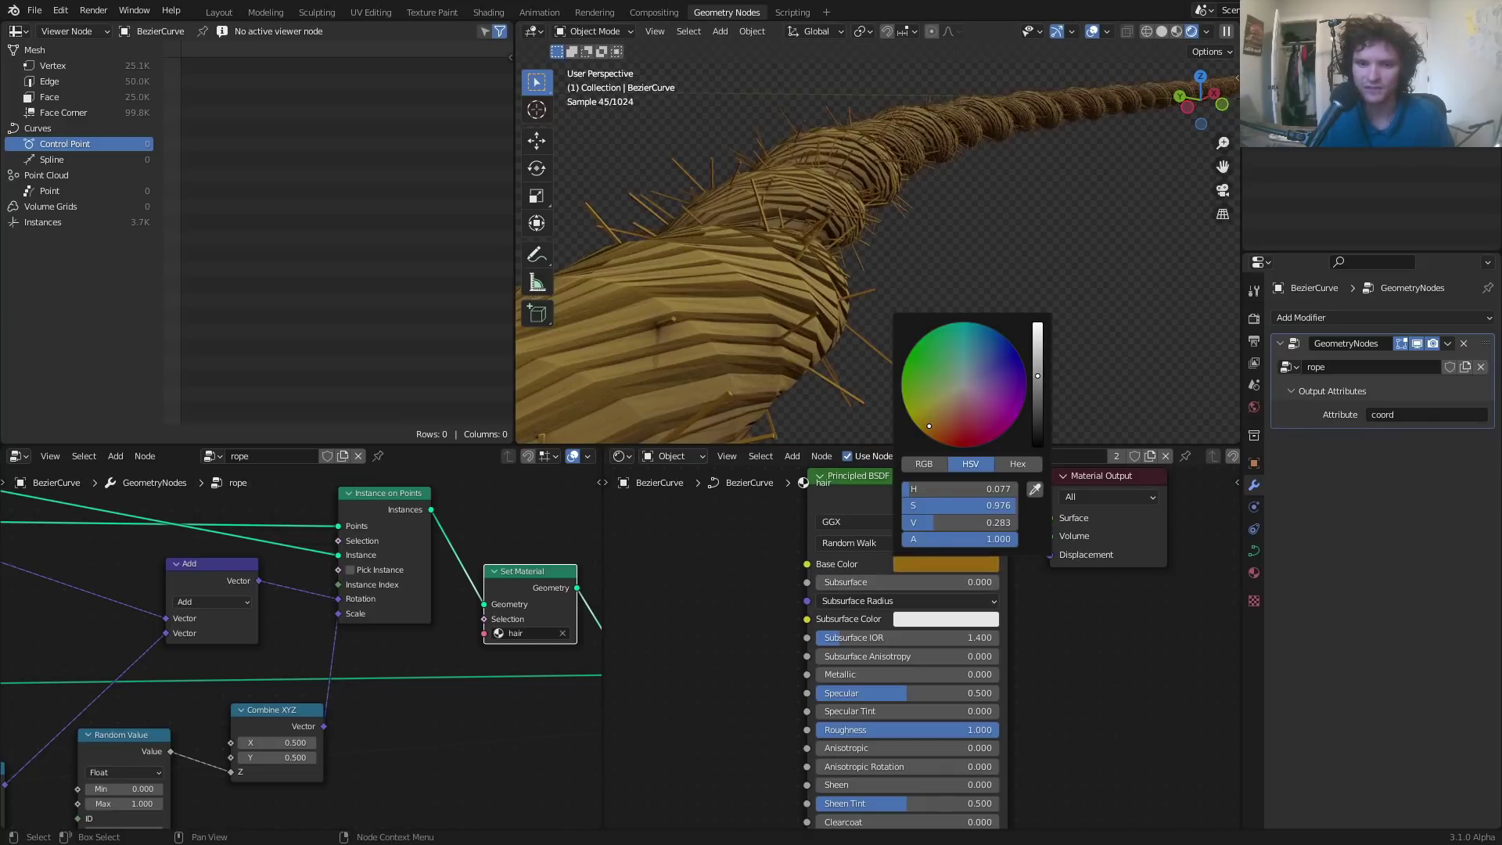
{"action": "left_click_drag", "start_coordinate": [1038, 376], "coordinate": [1038, 406]}
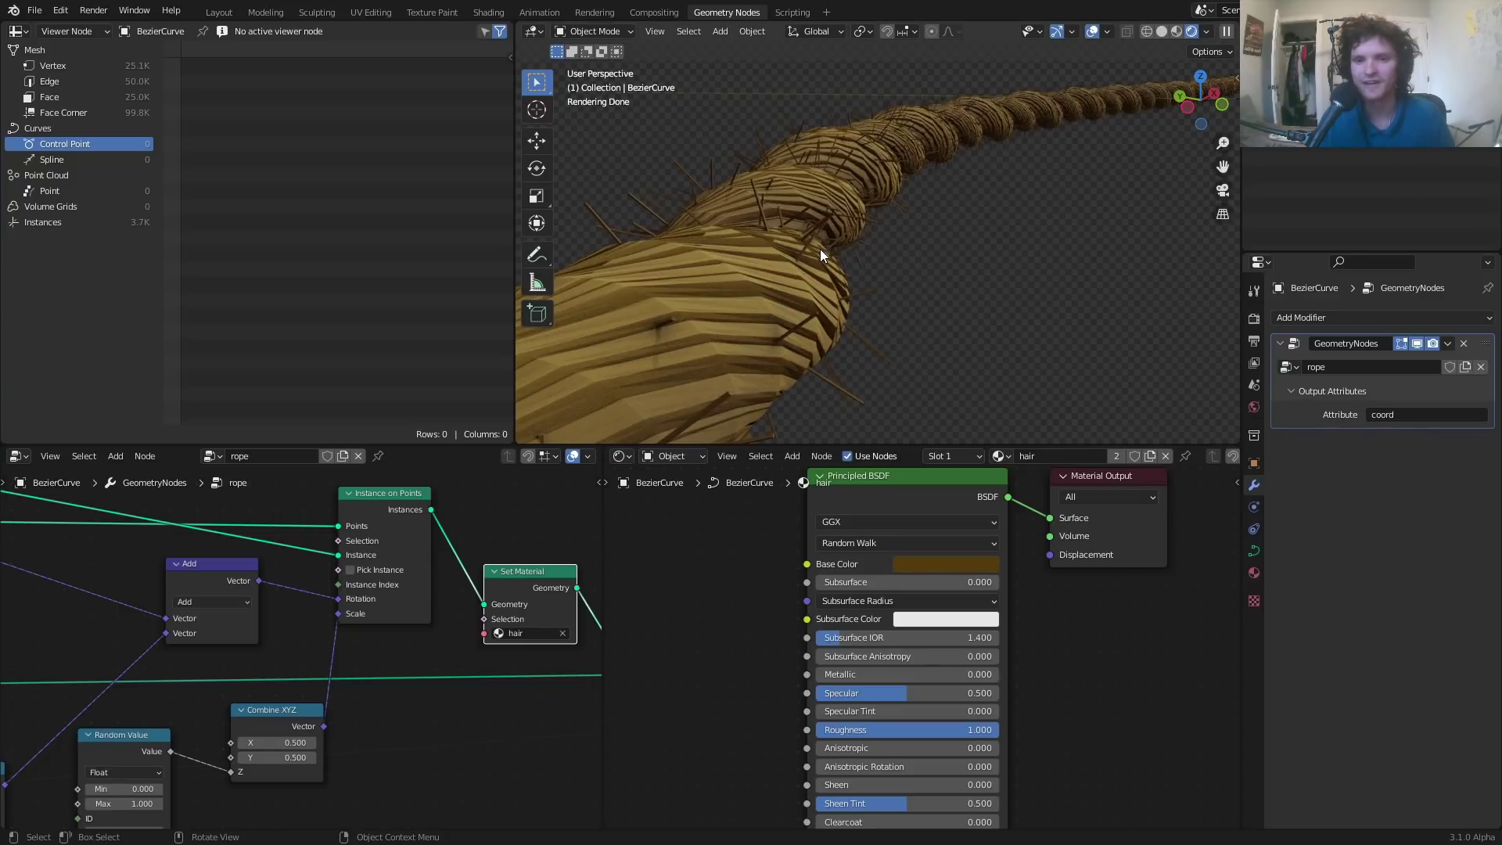
{"action": "key", "text": "ctrl+s"}
- Add a Geometry input node before the Principled BSDF in the hair material
{"action": "middle_click_drag", "start_coordinate": [704, 577], "coordinate": [963, 623]}
{"action": "key", "text": "shift+a"}
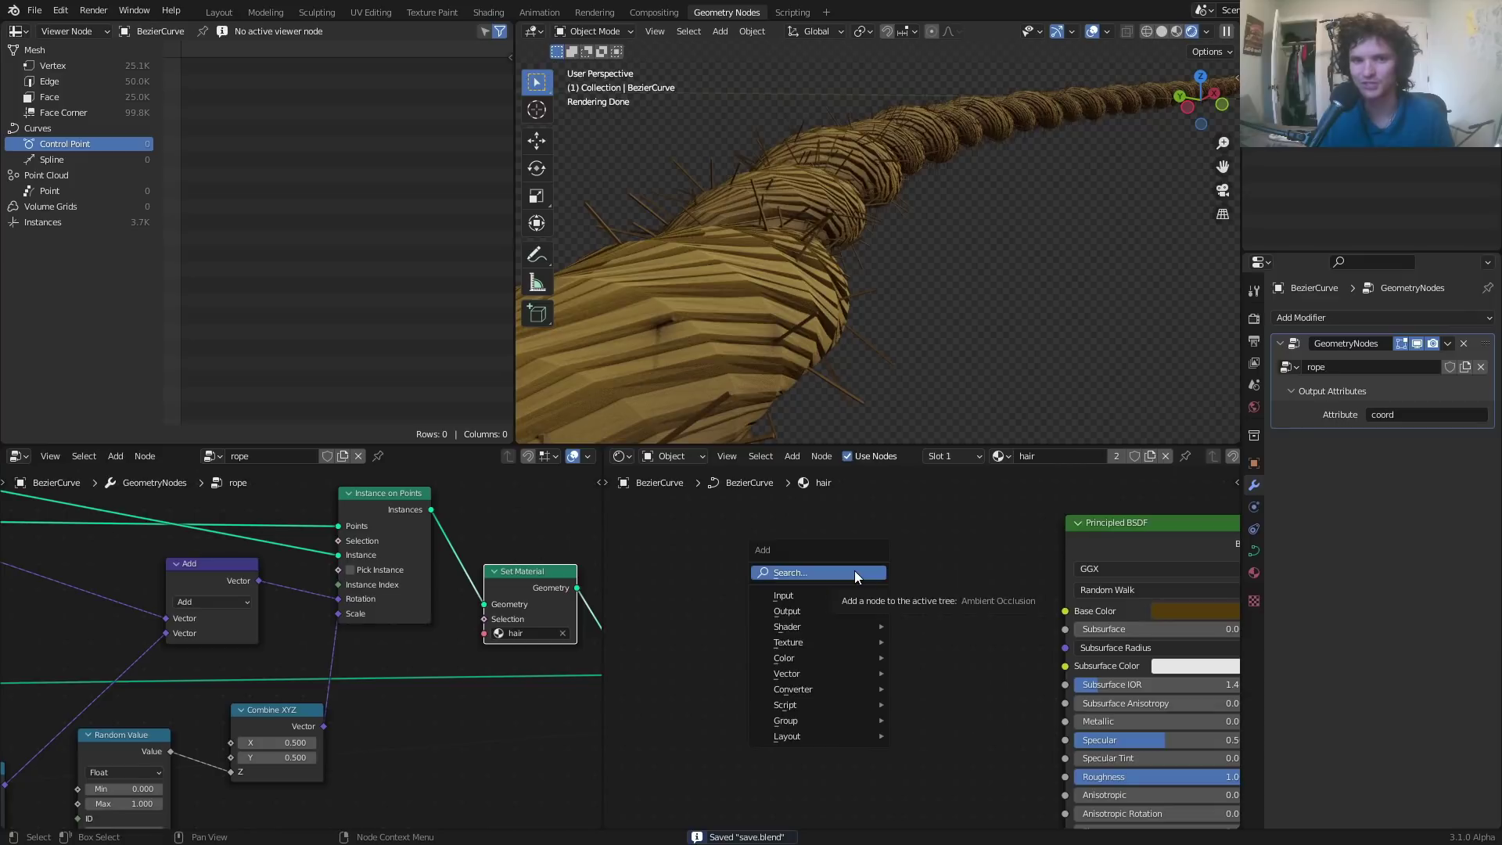
{"action": "left_click", "coordinate": [855, 573]}
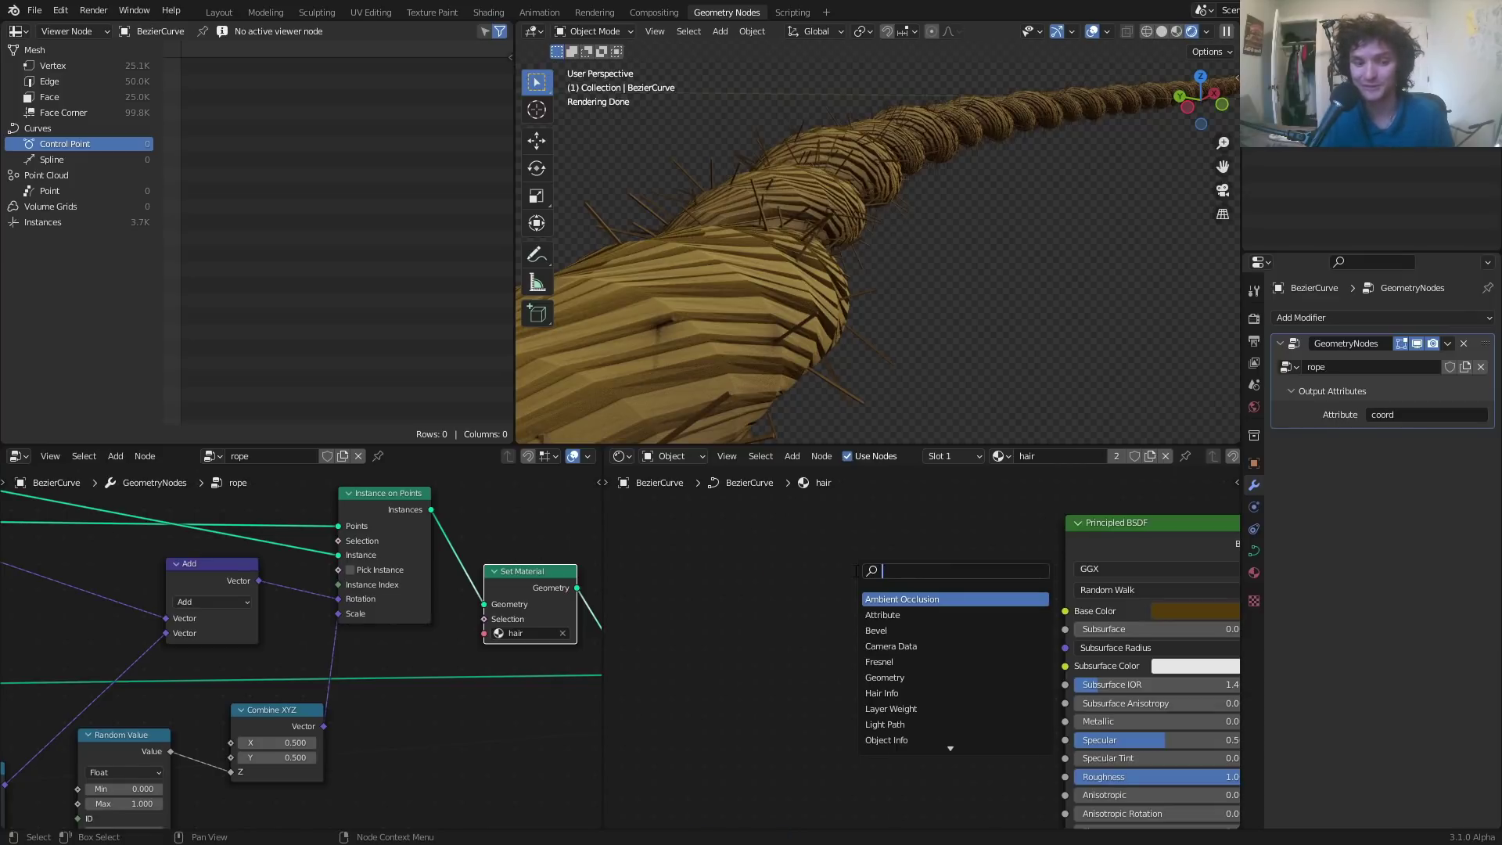
{"action": "type", "text": "geo"}
{"action": "key", "text": "Return"}
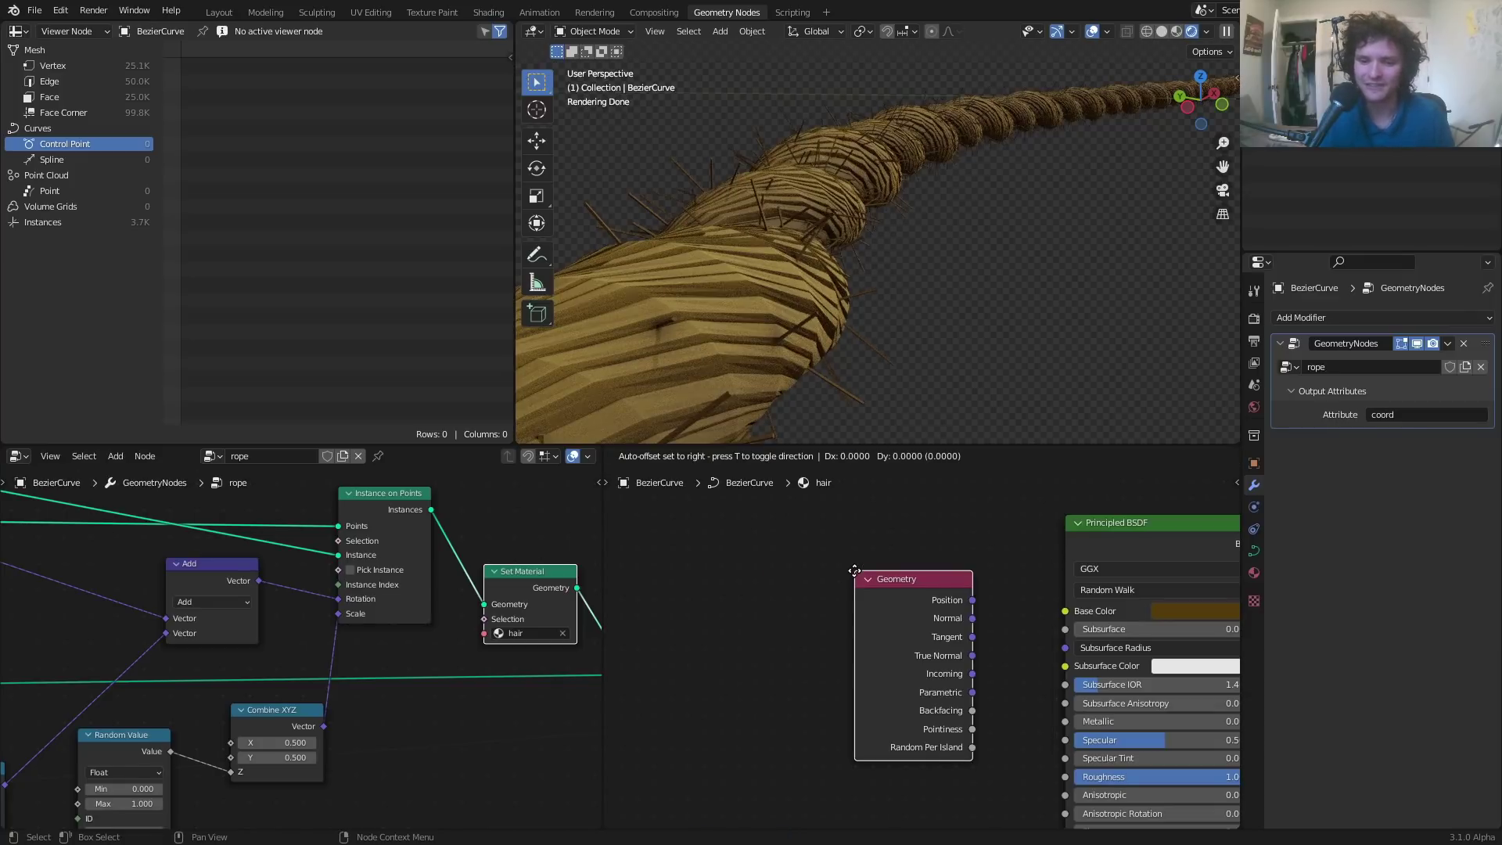
{"action": "left_click", "coordinate": [710, 546]}
- Cycle the preview through the Geometry node's outputs to Random Per Island
{"action": "left_click", "coordinate": [750, 547], "text": "ctrl+shift"}
{"action": "left_click", "coordinate": [751, 547], "text": "ctrl+shift"}
{"action": "left_click", "coordinate": [750, 547], "text": "ctrl+shift"}
{"action": "left_click", "coordinate": [750, 547], "text": "ctrl+shift"}
{"action": "left_click", "coordinate": [751, 546], "text": "ctrl+shift"}
{"action": "left_click", "coordinate": [751, 547], "text": "ctrl+shift"}
{"action": "left_click", "coordinate": [750, 547], "text": "ctrl+shift"}
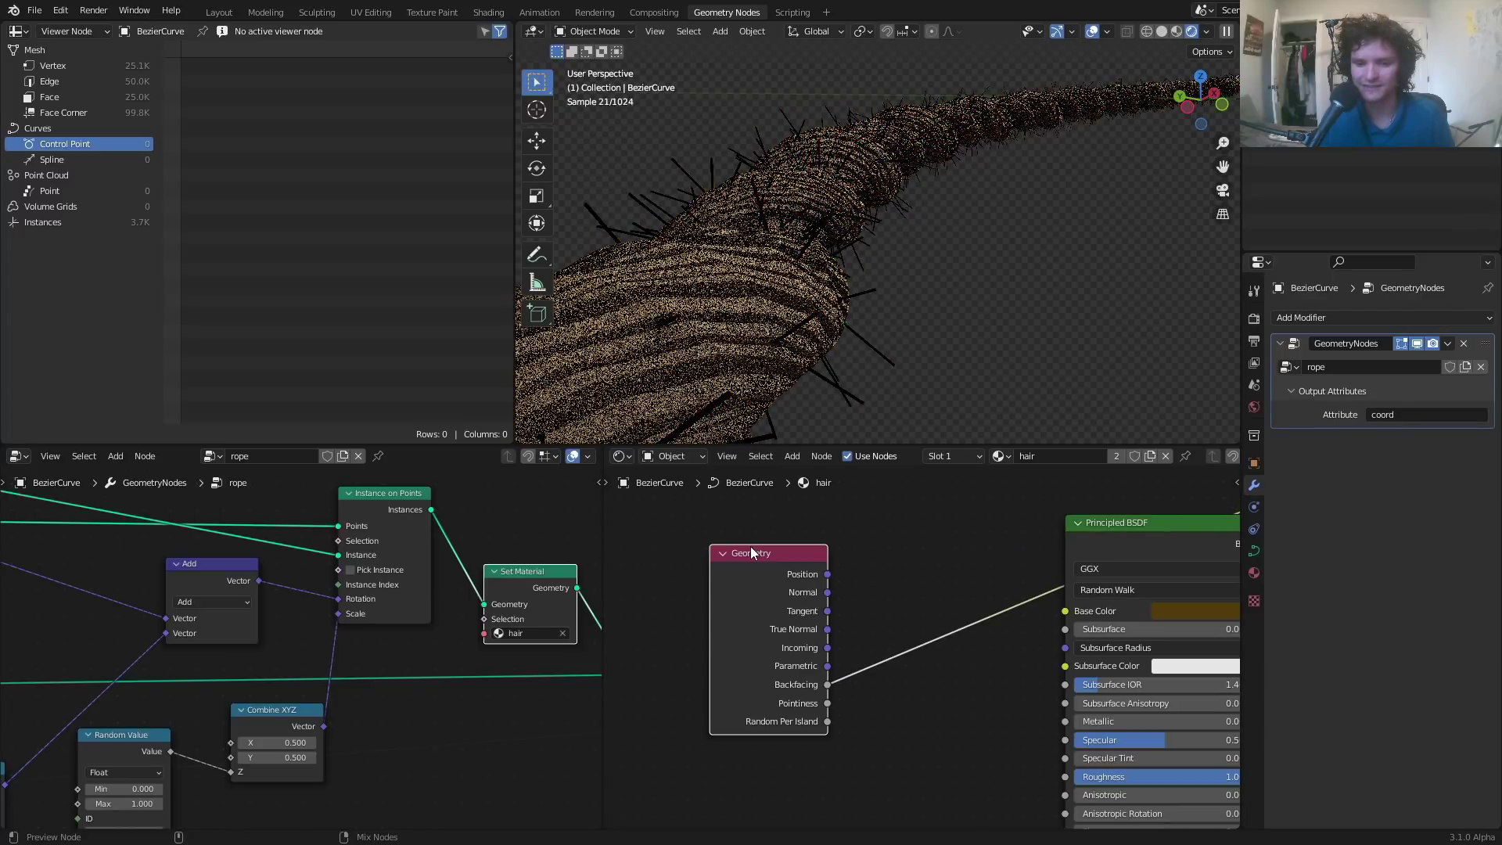
{"action": "left_click", "coordinate": [749, 546], "text": "ctrl+shift"}
{"action": "left_click", "coordinate": [749, 547], "text": "ctrl+shift"}
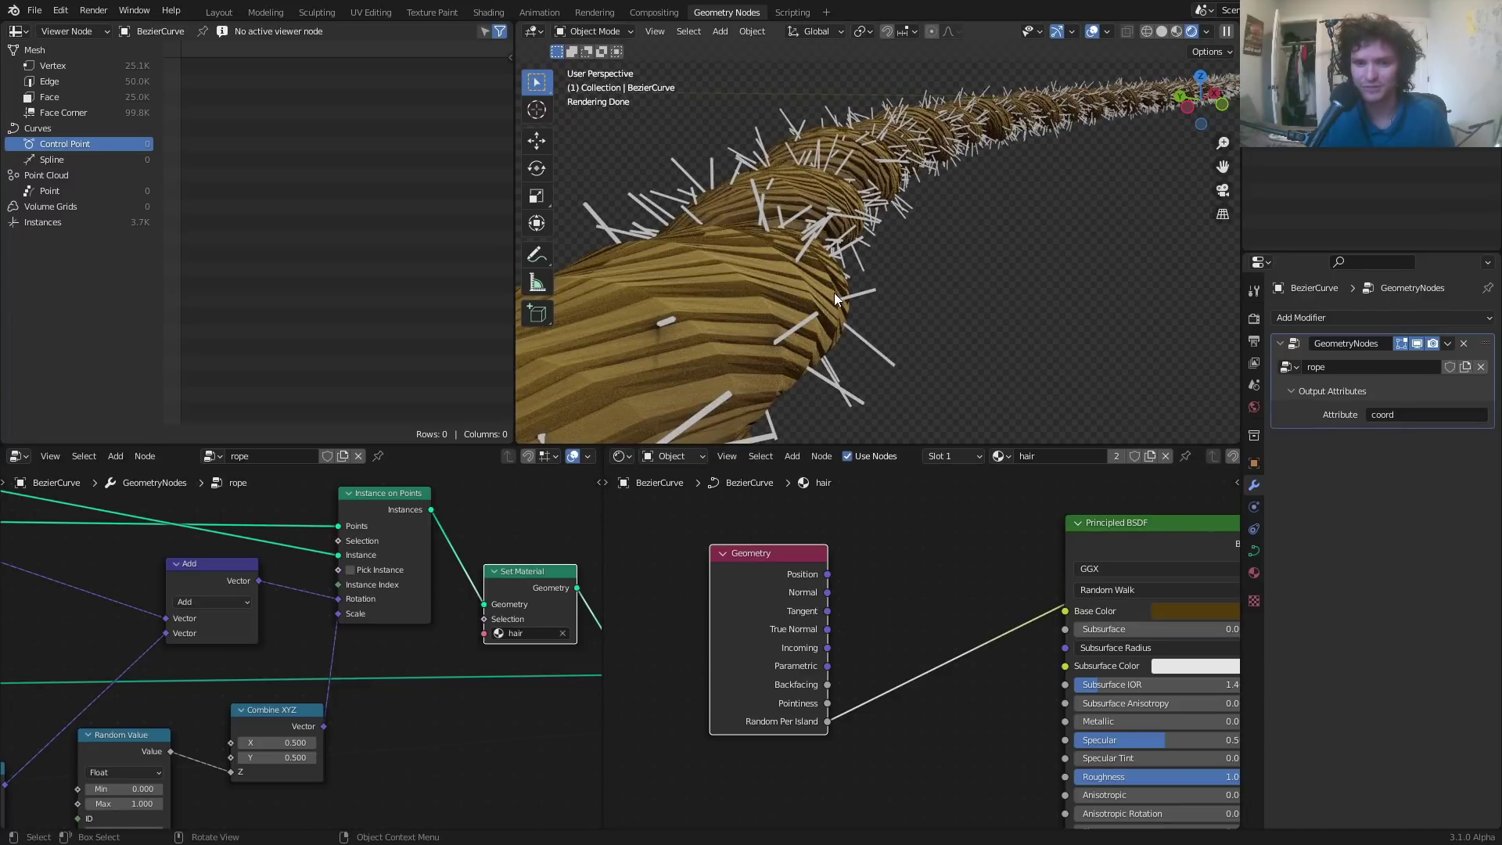
- Insert a Realize Instances node between Instance on Points and the fibers' Set Material node, and check the previewed fibers up close
{"action": "scroll", "coordinate": [346, 640], "scroll_direction": "down", "scroll_amount": 3}
{"action": "key", "text": "shift+a"}
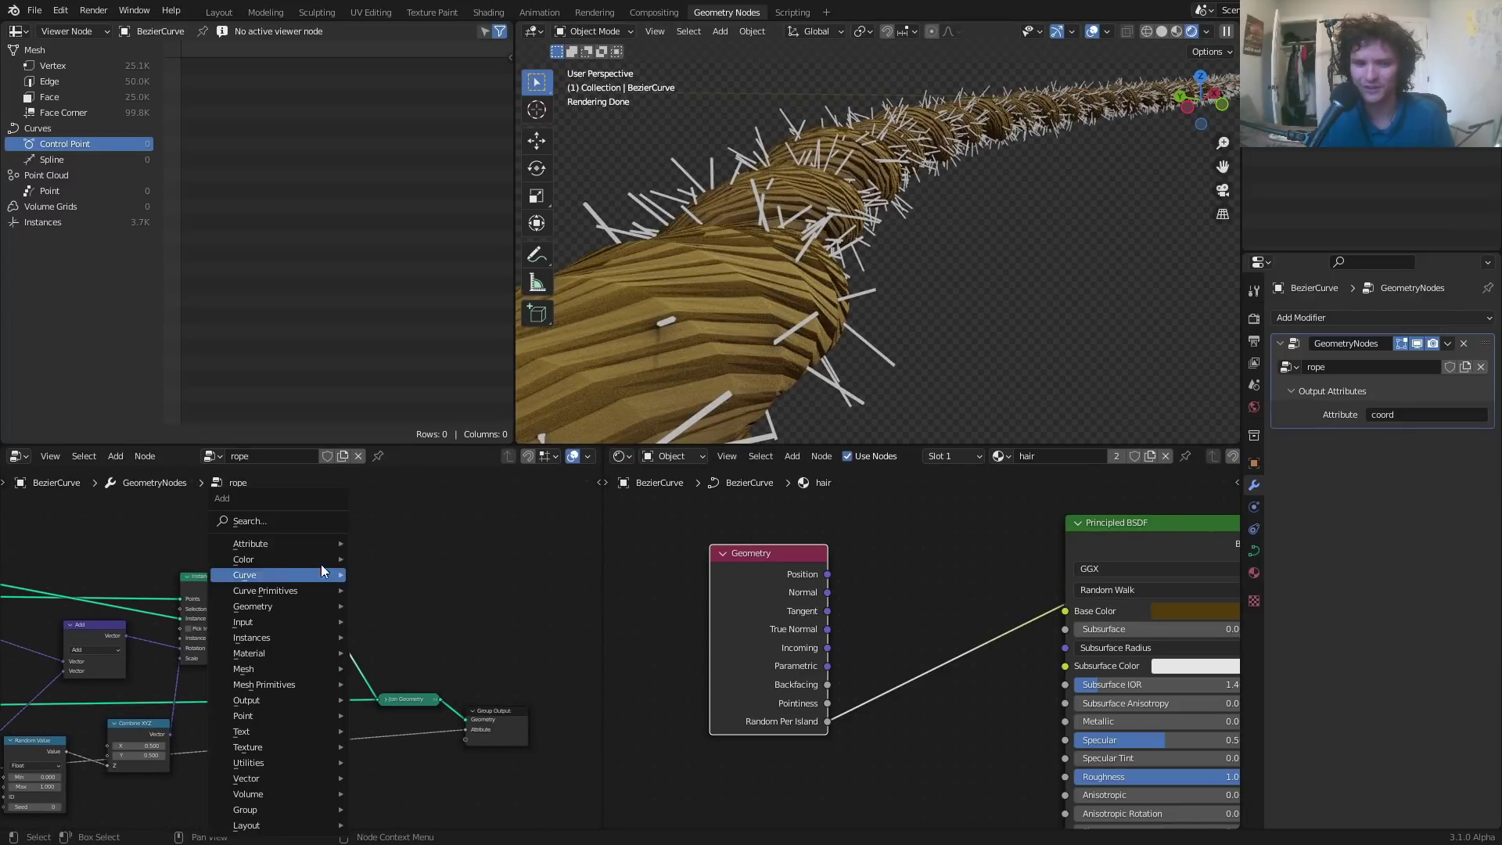
{"action": "type", "text": "rea"}
{"action": "key", "text": "Return"}
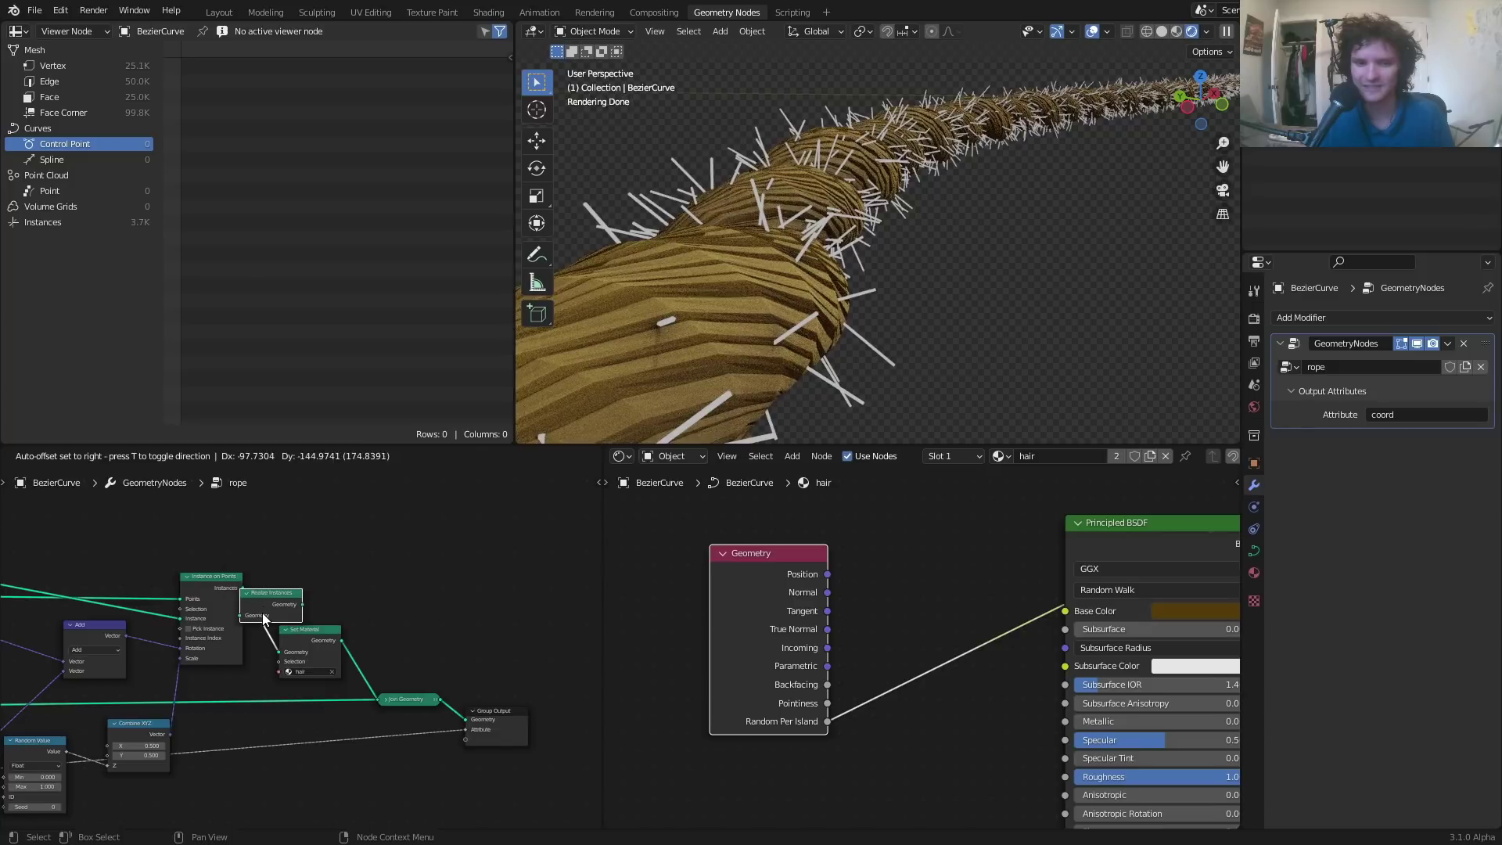
{"action": "left_click", "coordinate": [263, 614]}
{"action": "middle_click_drag", "start_coordinate": [763, 325], "coordinate": [923, 276]}
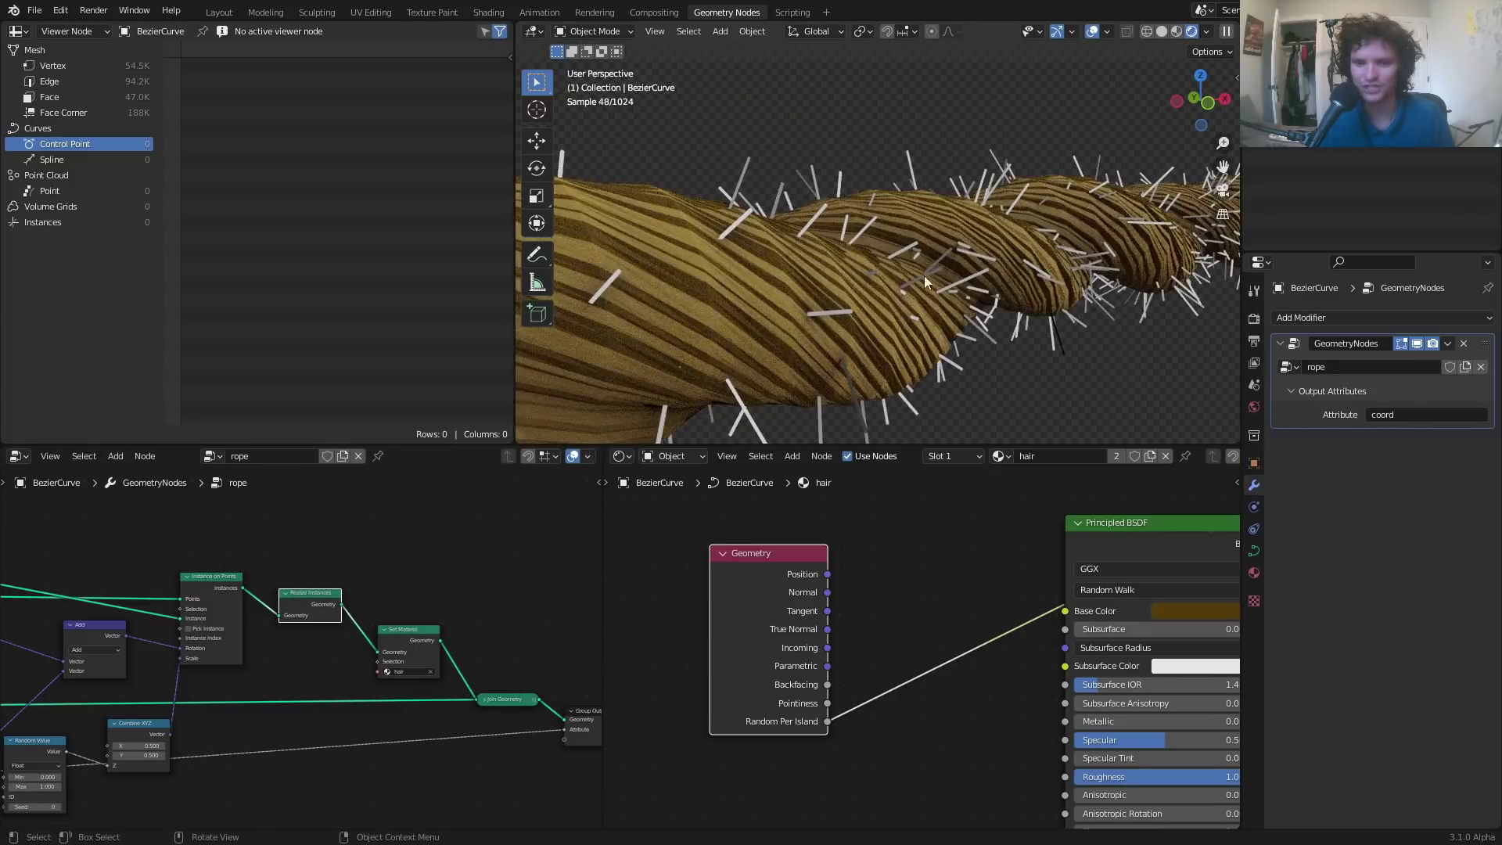
{"action": "scroll", "coordinate": [1063, 330], "scroll_direction": "up", "scroll_amount": 3}
{"action": "middle_click_drag", "start_coordinate": [1062, 331], "coordinate": [829, 93], "text": "shift"}
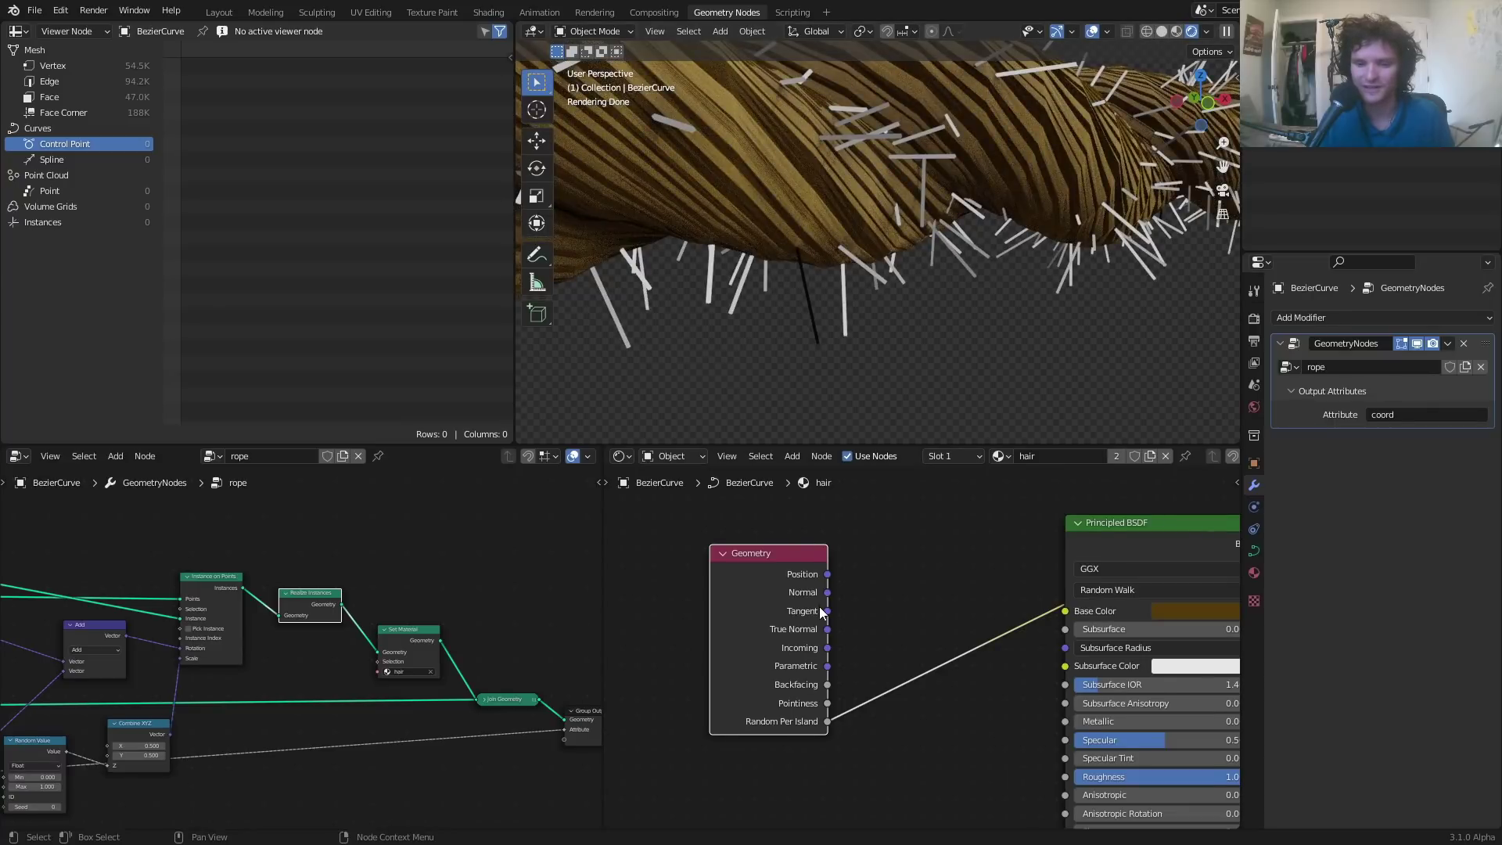
- Add a ColorRamp node to the hair material and connect the Geometry node's Random Per Island output to its Fac
{"action": "scroll", "coordinate": [819, 607], "scroll_direction": "down", "scroll_amount": 1}
{"action": "left_click_drag", "start_coordinate": [739, 583], "coordinate": [610, 533]}
{"action": "key", "text": "shift+a"}
{"action": "left_click", "coordinate": [855, 536]}
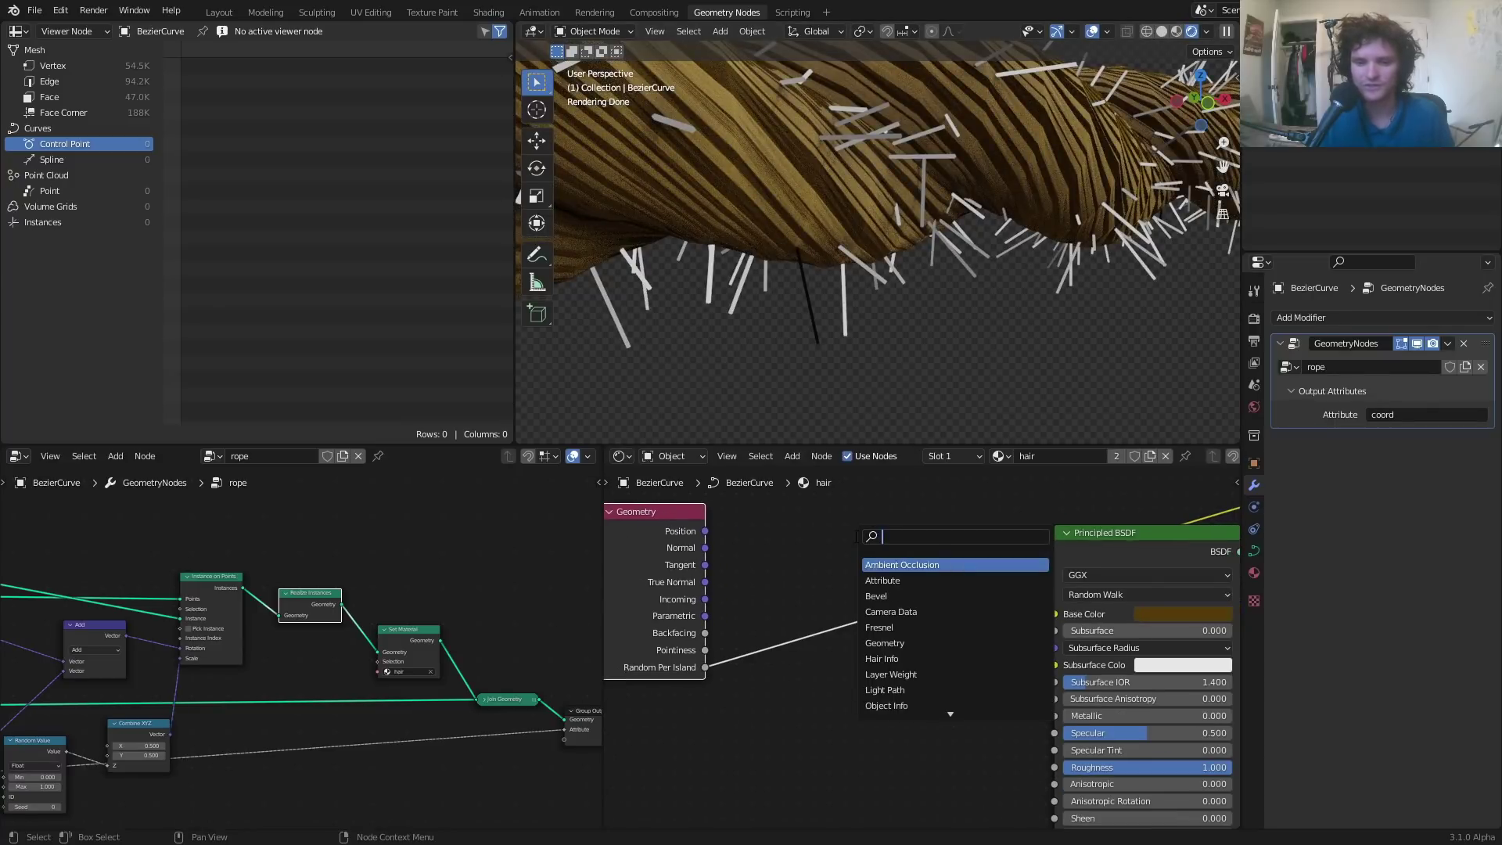
{"action": "type", "text": "colo"}
{"action": "key", "text": "Return"}
{"action": "left_click", "coordinate": [834, 691]}
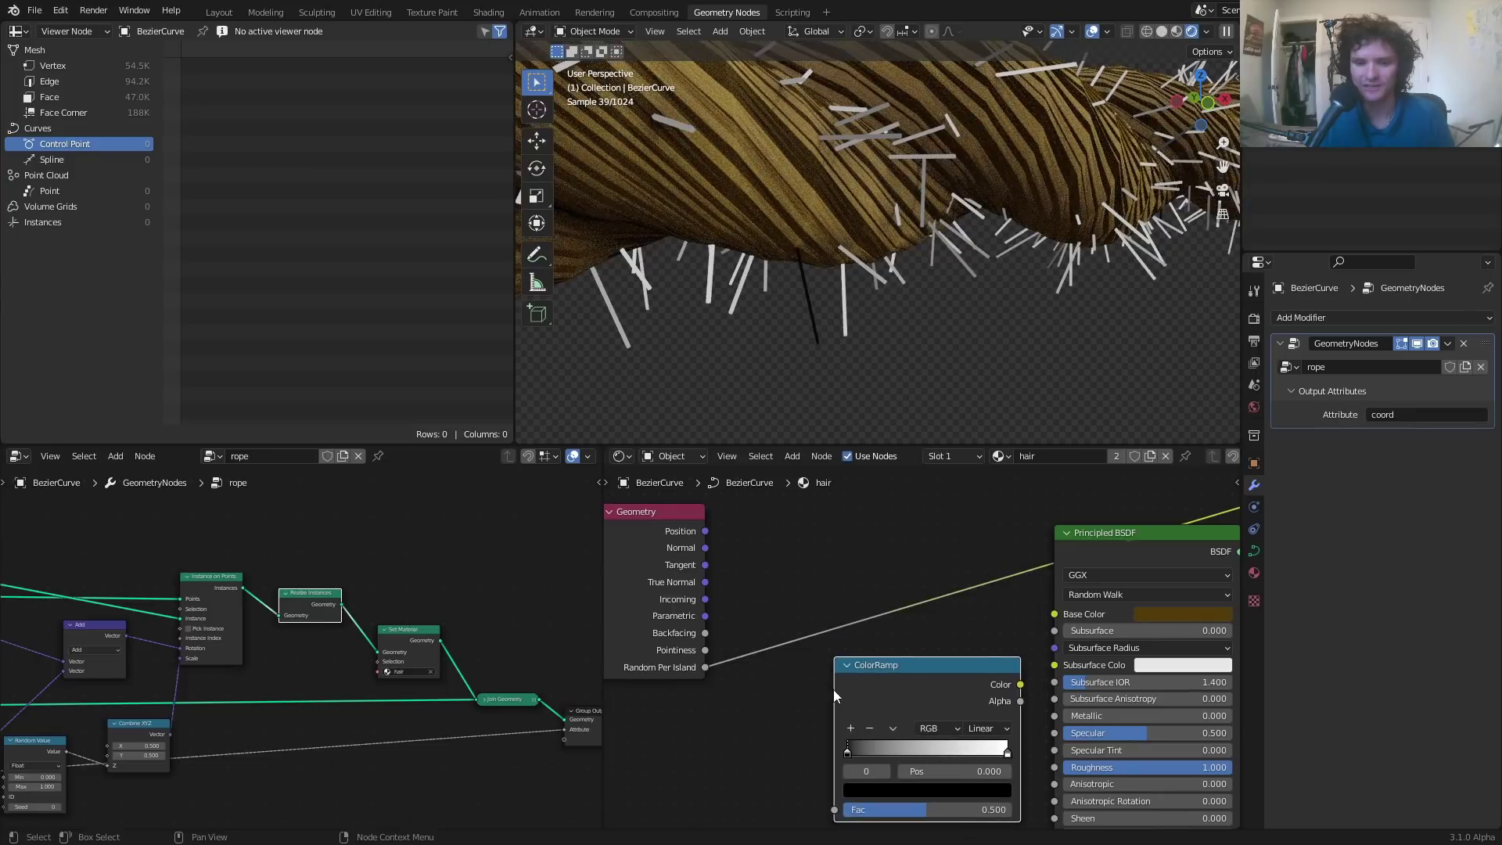
{"action": "left_click_drag", "start_coordinate": [703, 669], "coordinate": [834, 810]}
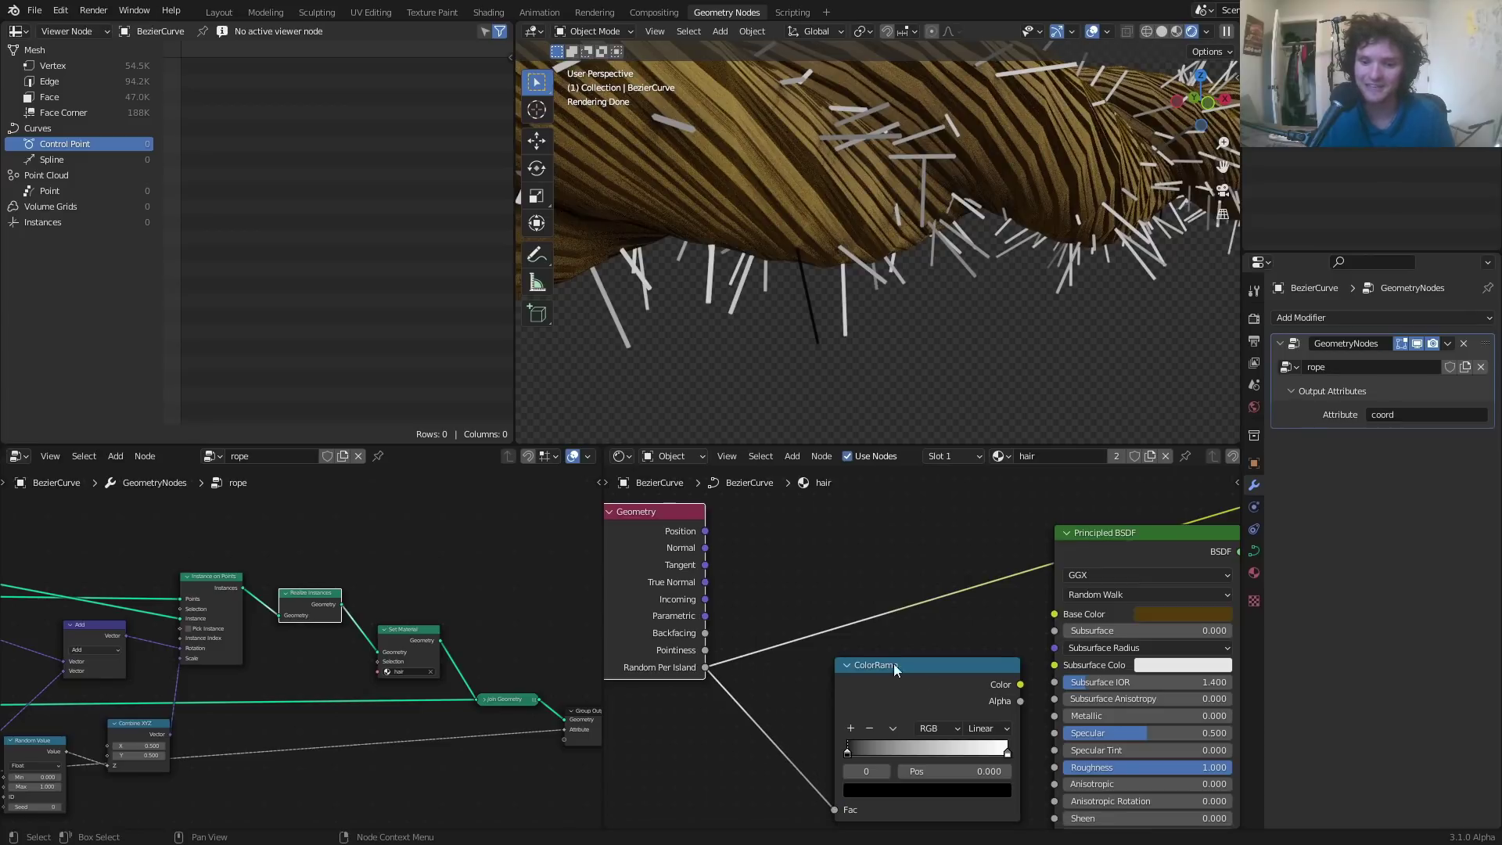
- Copy the Principled BSDF's base color and connect the ColorRamp's Color output to Base Color
{"action": "left_click_drag", "start_coordinate": [1021, 685], "coordinate": [1054, 615]}
{"action": "left_click_drag", "start_coordinate": [972, 666], "coordinate": [898, 648]}
{"action": "middle_click_drag", "start_coordinate": [899, 647], "coordinate": [787, 663]}
{"action": "right_click_drag", "start_coordinate": [900, 635], "coordinate": [933, 646], "text": "ctrl"}
{"action": "key", "text": "ctrl+c"}
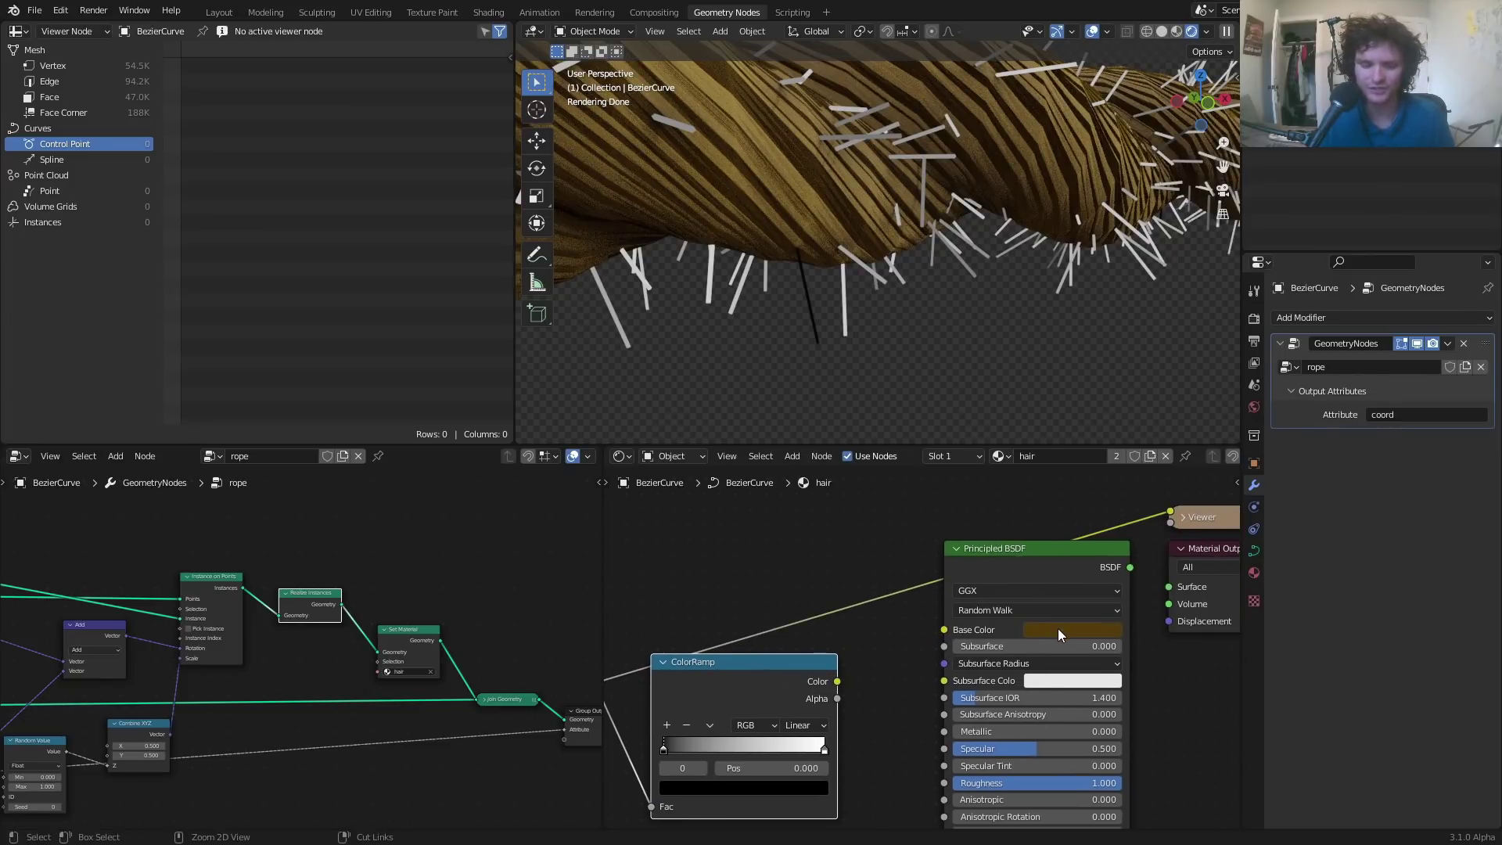
{"action": "key", "text": "ctrl+v"}
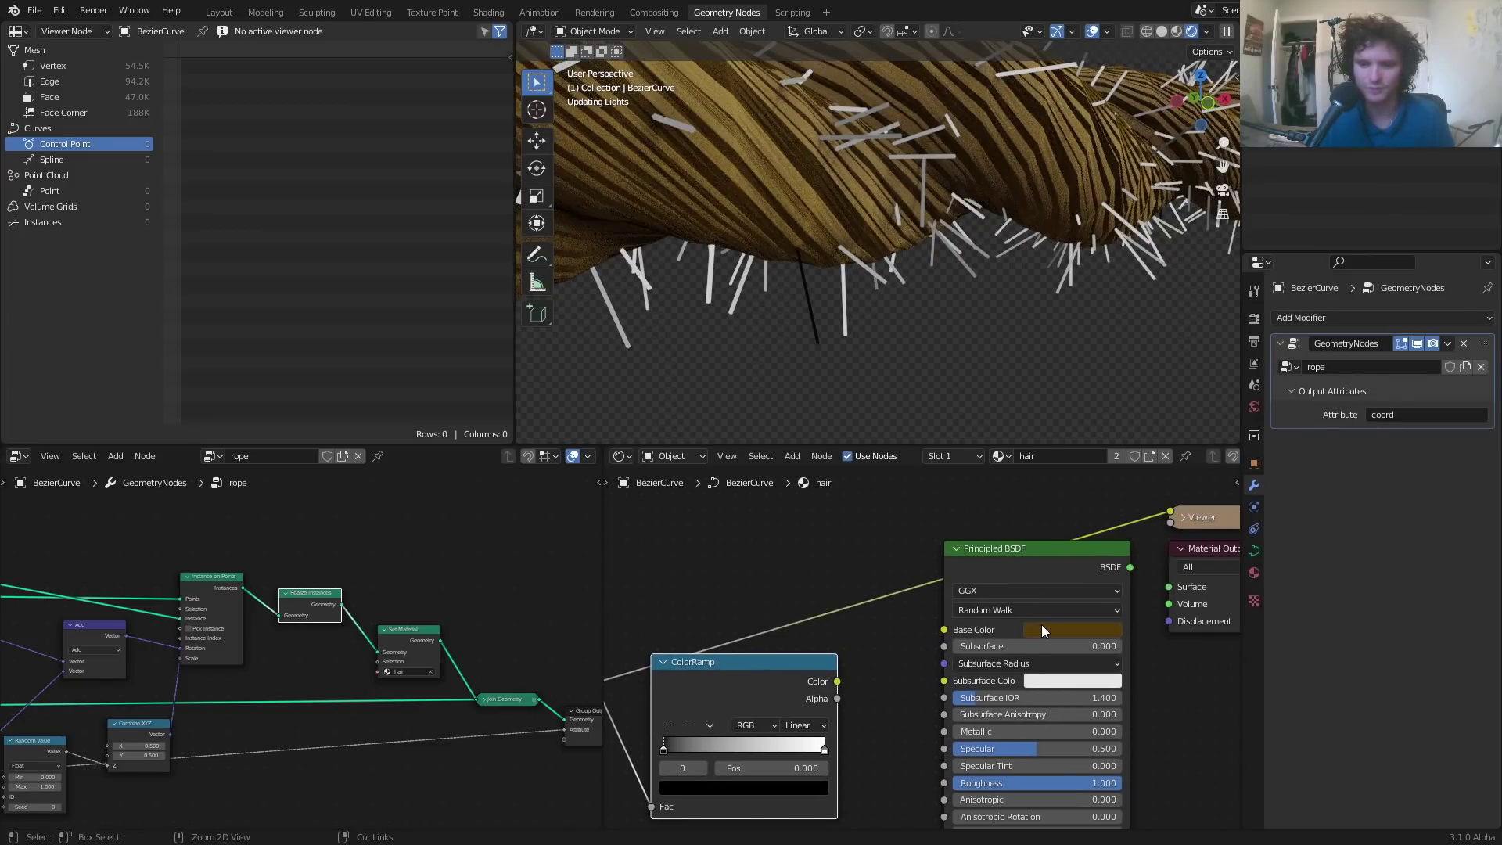
{"action": "left_click_drag", "start_coordinate": [836, 685], "coordinate": [942, 629]}
{"action": "middle_click_drag", "start_coordinate": [942, 630], "coordinate": [1006, 583]}
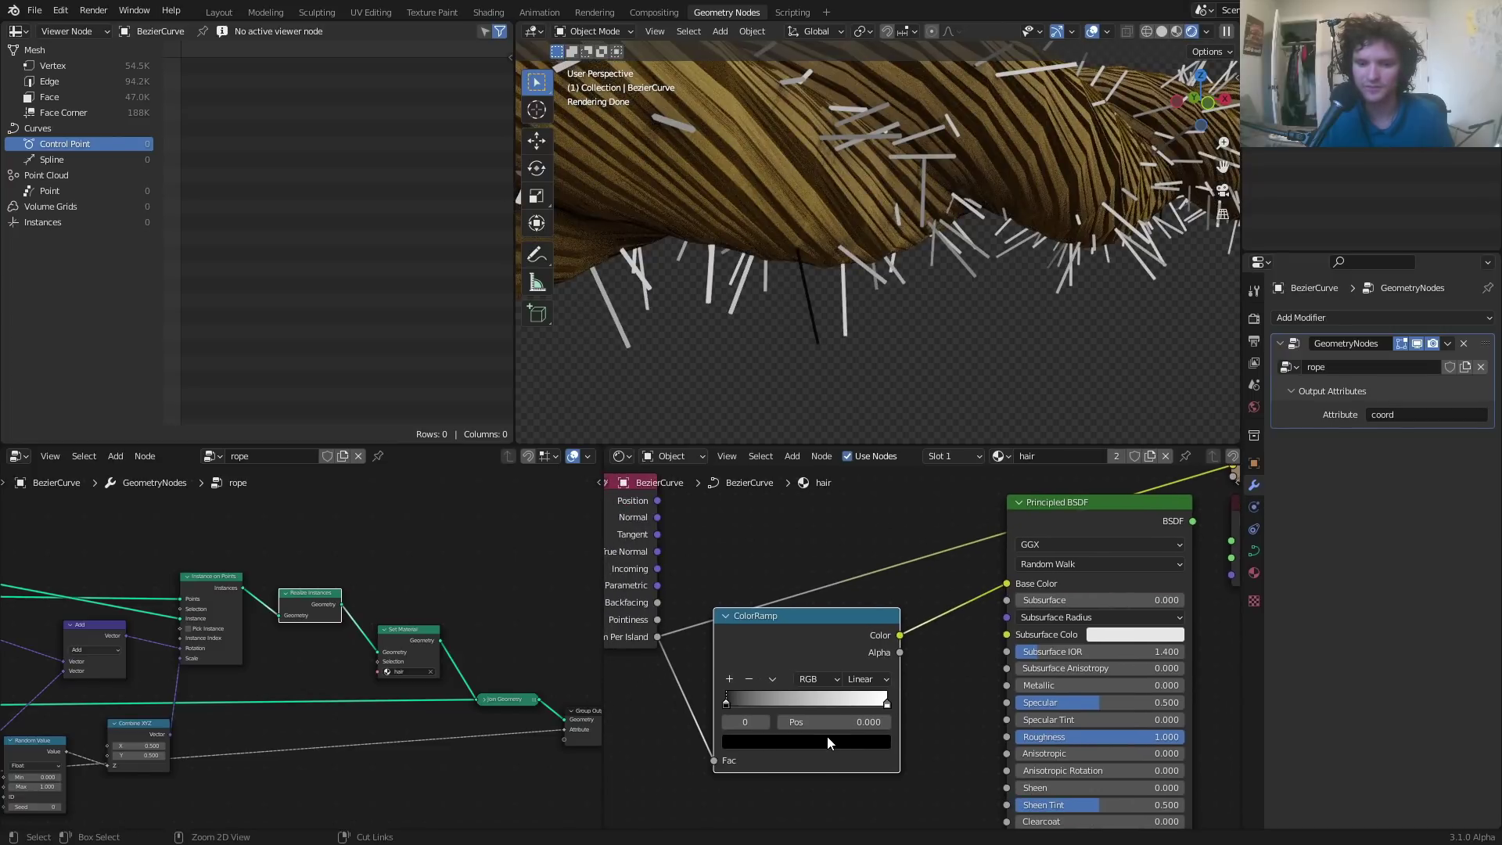
- Paste the copied brown into both ColorRamp stops and darken the second stop
{"action": "key", "text": "ctrl+v"}
{"action": "left_click", "coordinate": [769, 723]}
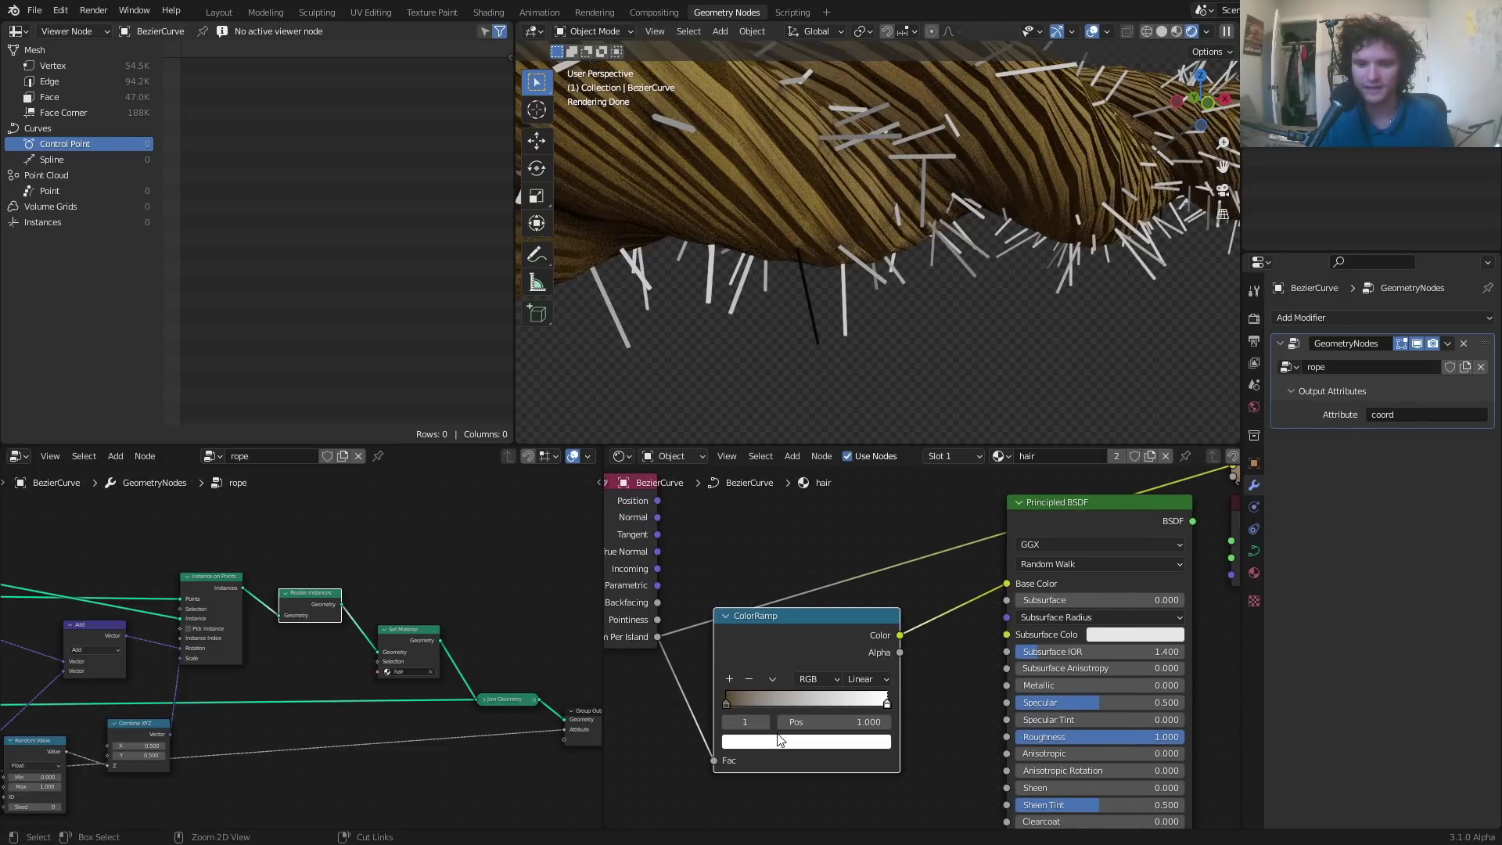
{"action": "key", "text": "ctrl+v"}
{"action": "left_click", "coordinate": [787, 741]}
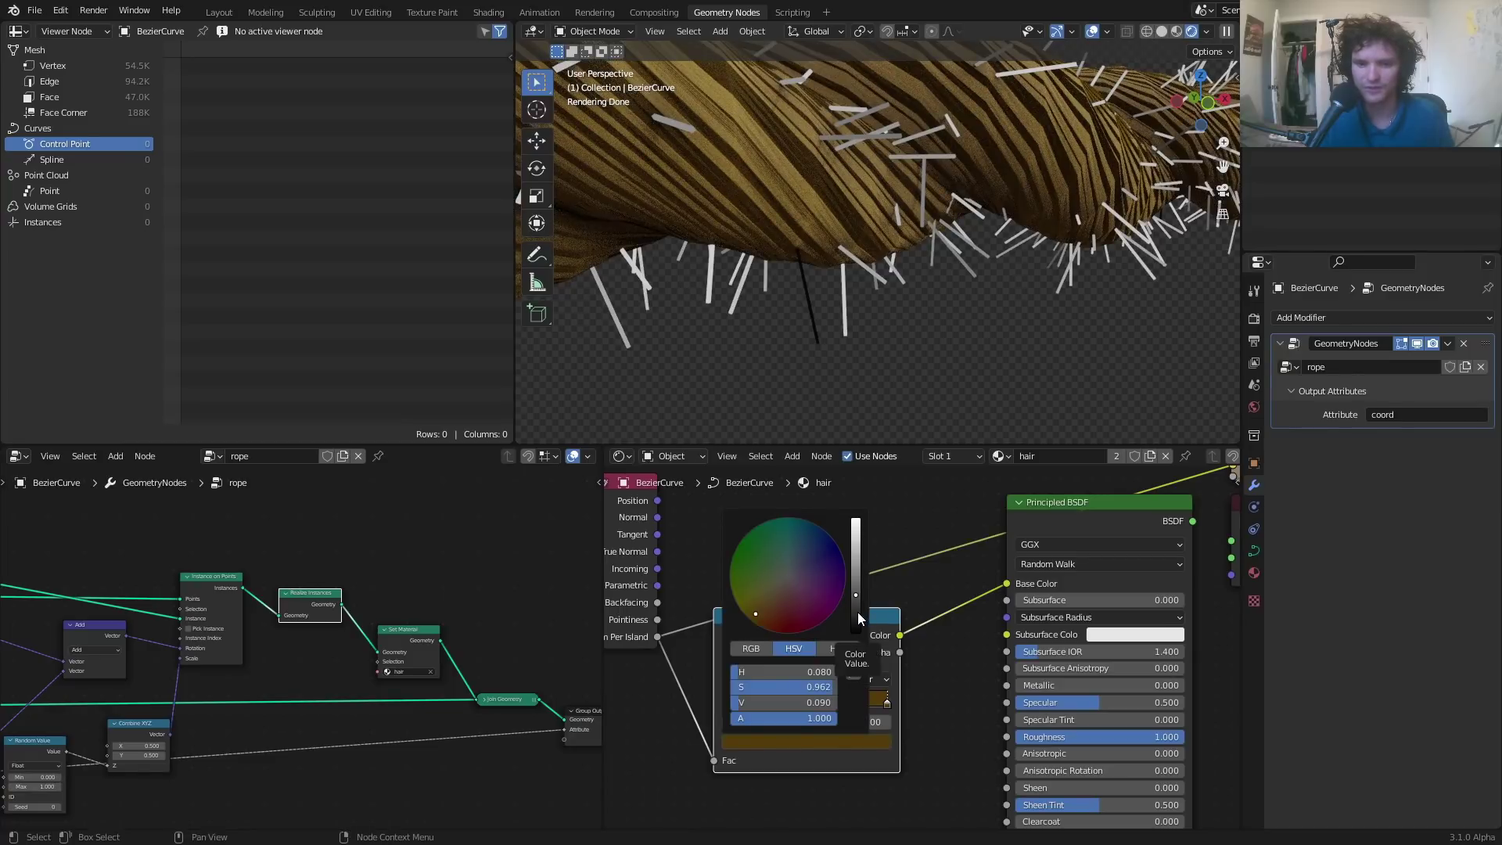
{"action": "left_click", "coordinate": [857, 612]}
- Connect the Principled BSDF back to the Material Output and review the shaded fibers along the rope
{"action": "middle_click_drag", "start_coordinate": [976, 580], "coordinate": [898, 631]}
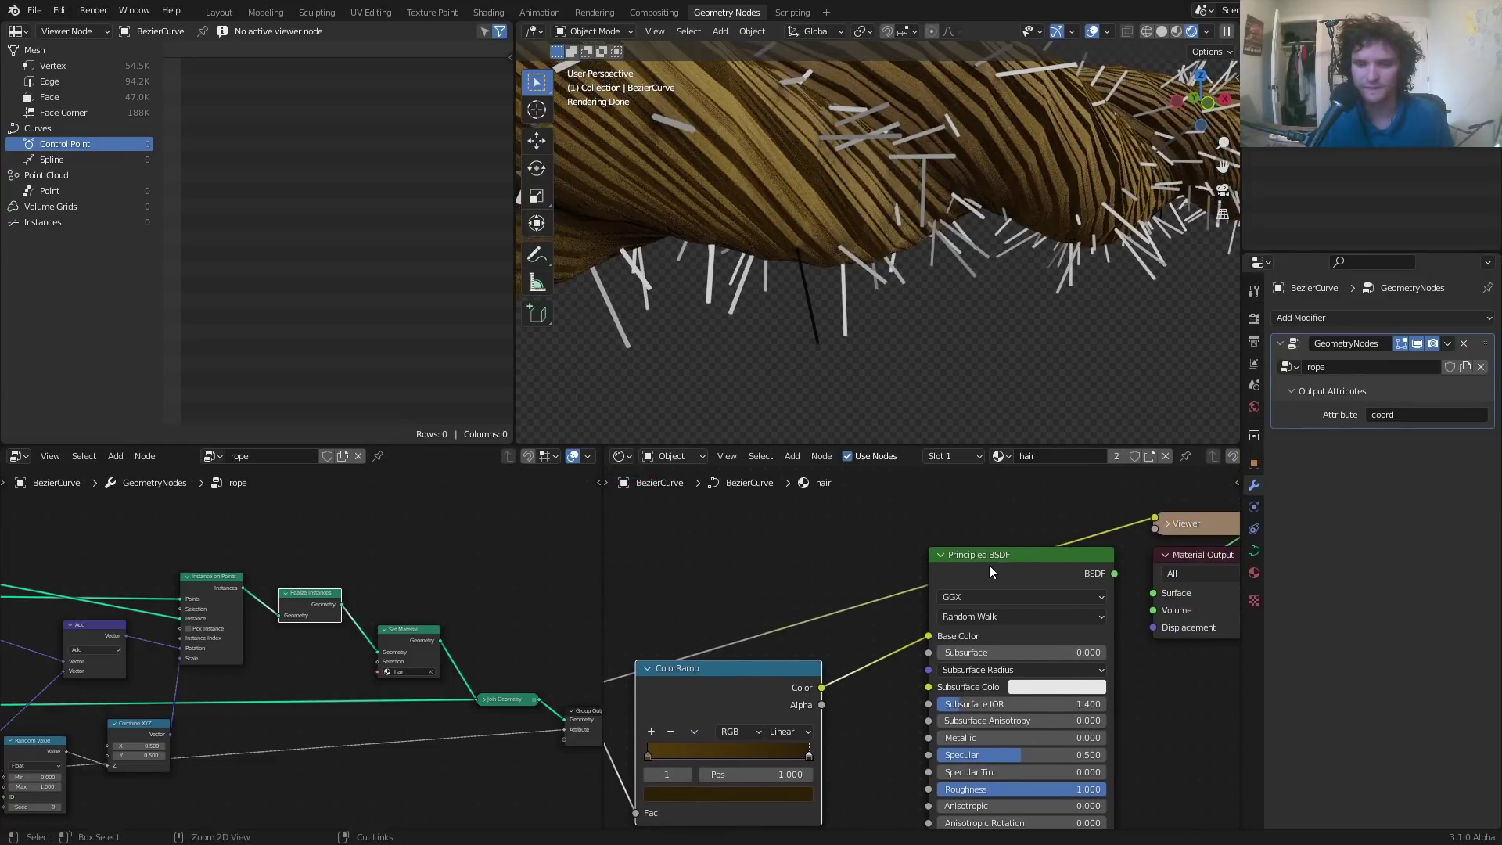
{"action": "left_click", "coordinate": [992, 561], "text": "ctrl+shift"}
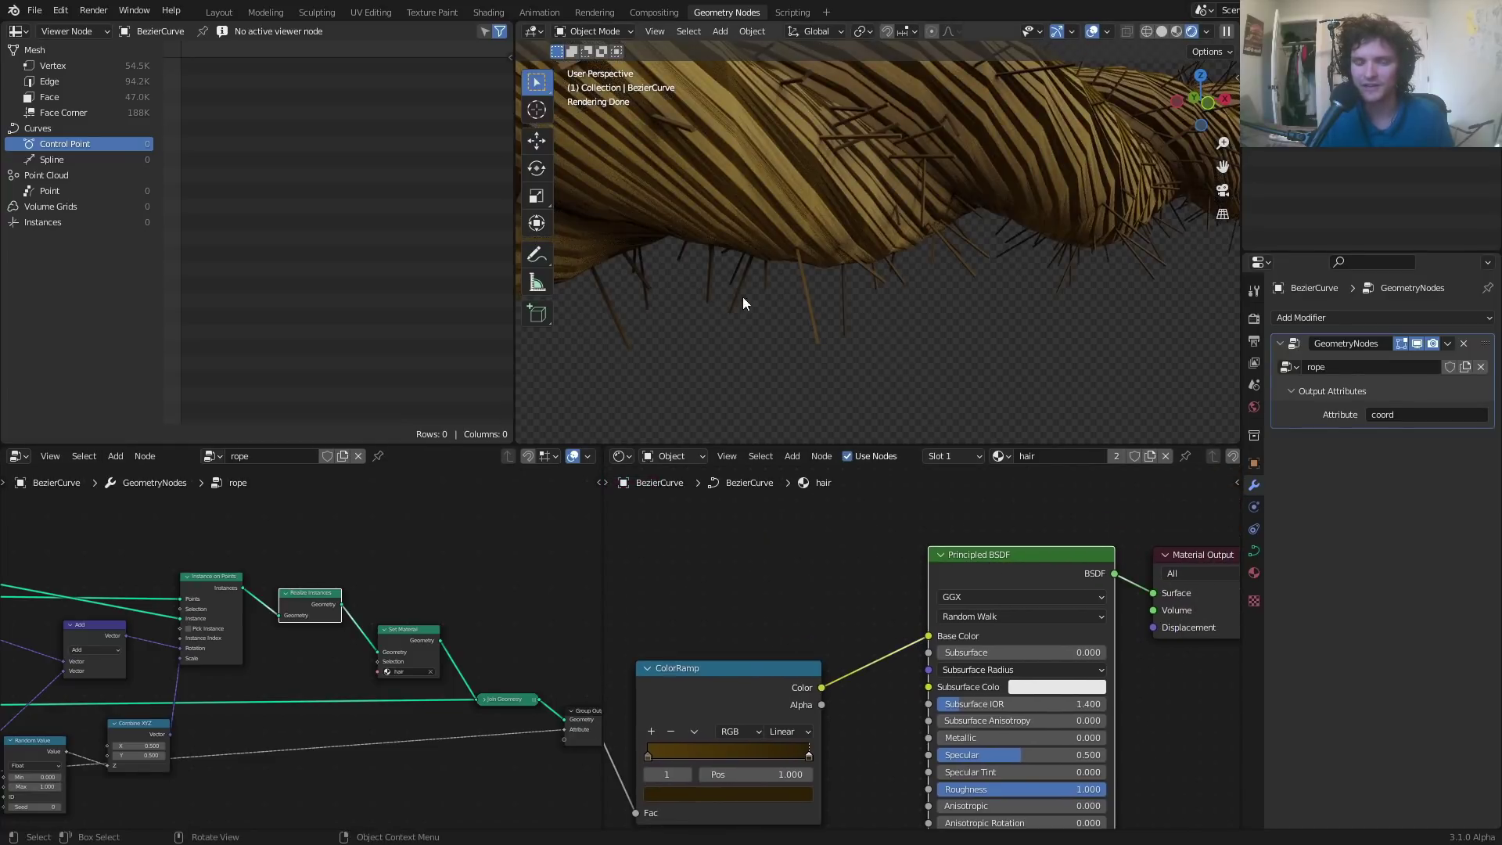
{"action": "scroll", "coordinate": [940, 227], "scroll_direction": "down", "scroll_amount": 5}
{"action": "middle_click_drag", "start_coordinate": [772, 244], "coordinate": [834, 242]}
{"action": "scroll", "coordinate": [834, 242], "scroll_direction": "down", "scroll_amount": 2}
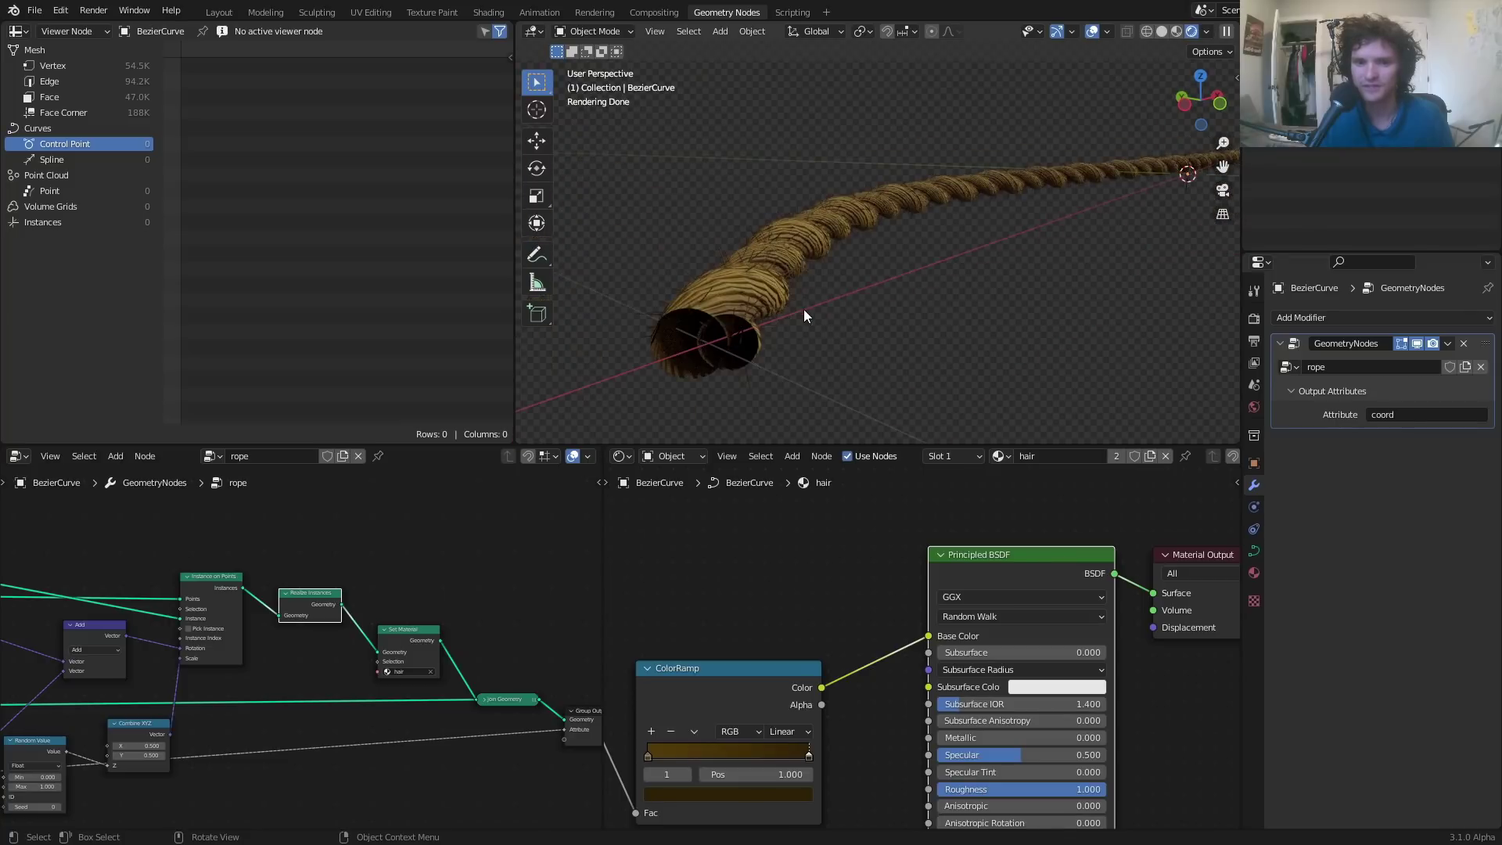
- Set the Alpha of the hair material's Principled BSDF to 0.2 and save the file
{"action": "middle_click_drag", "start_coordinate": [968, 665], "coordinate": [798, 450]}
{"action": "middle_click_drag", "start_coordinate": [856, 741], "coordinate": [869, 692]}
{"action": "scroll", "coordinate": [868, 693], "scroll_direction": "up", "scroll_amount": 3}
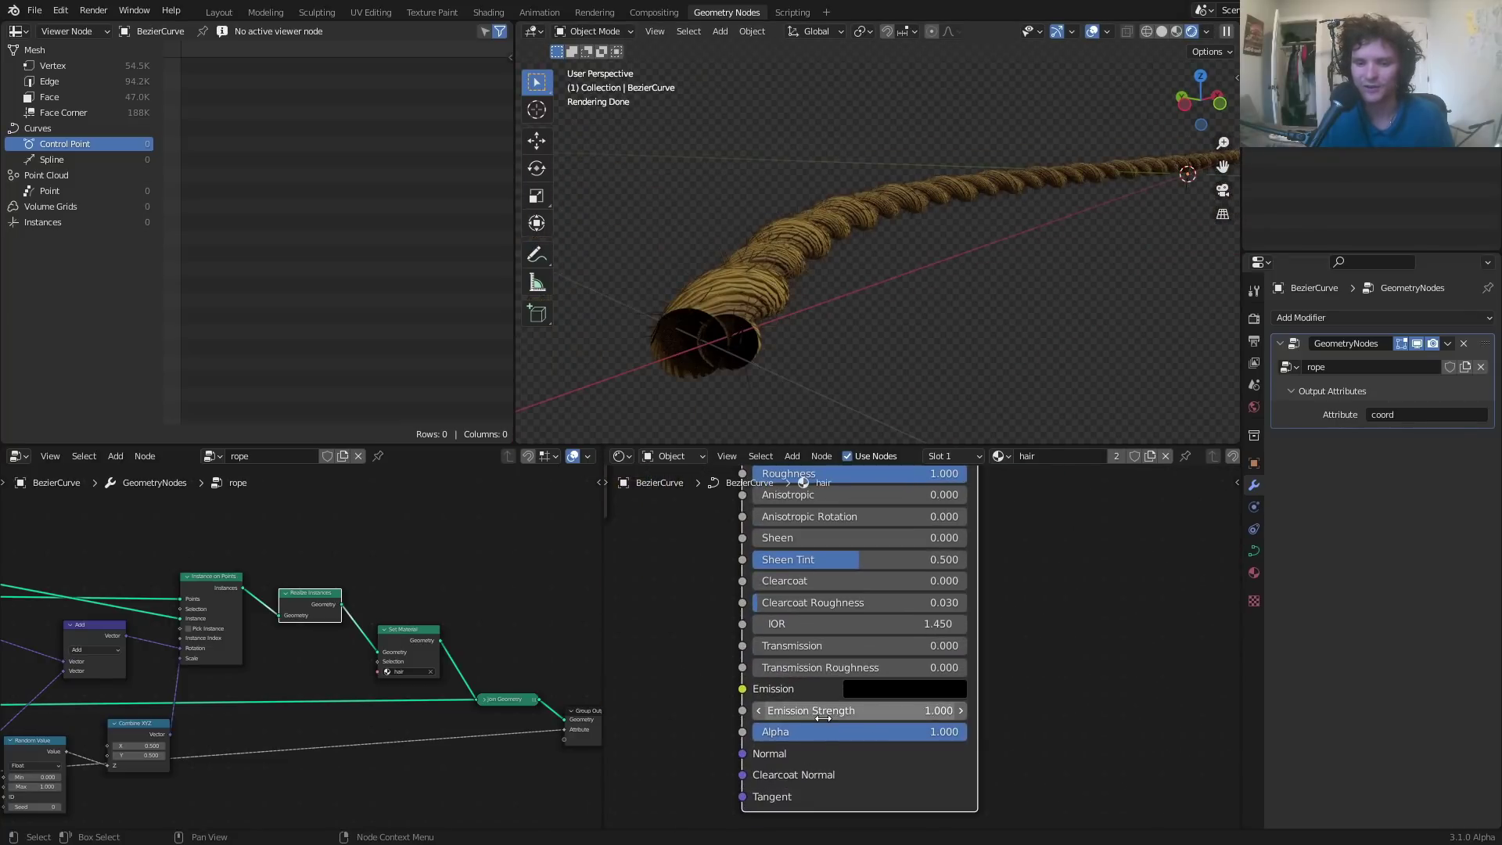
{"action": "left_click", "coordinate": [822, 733]}
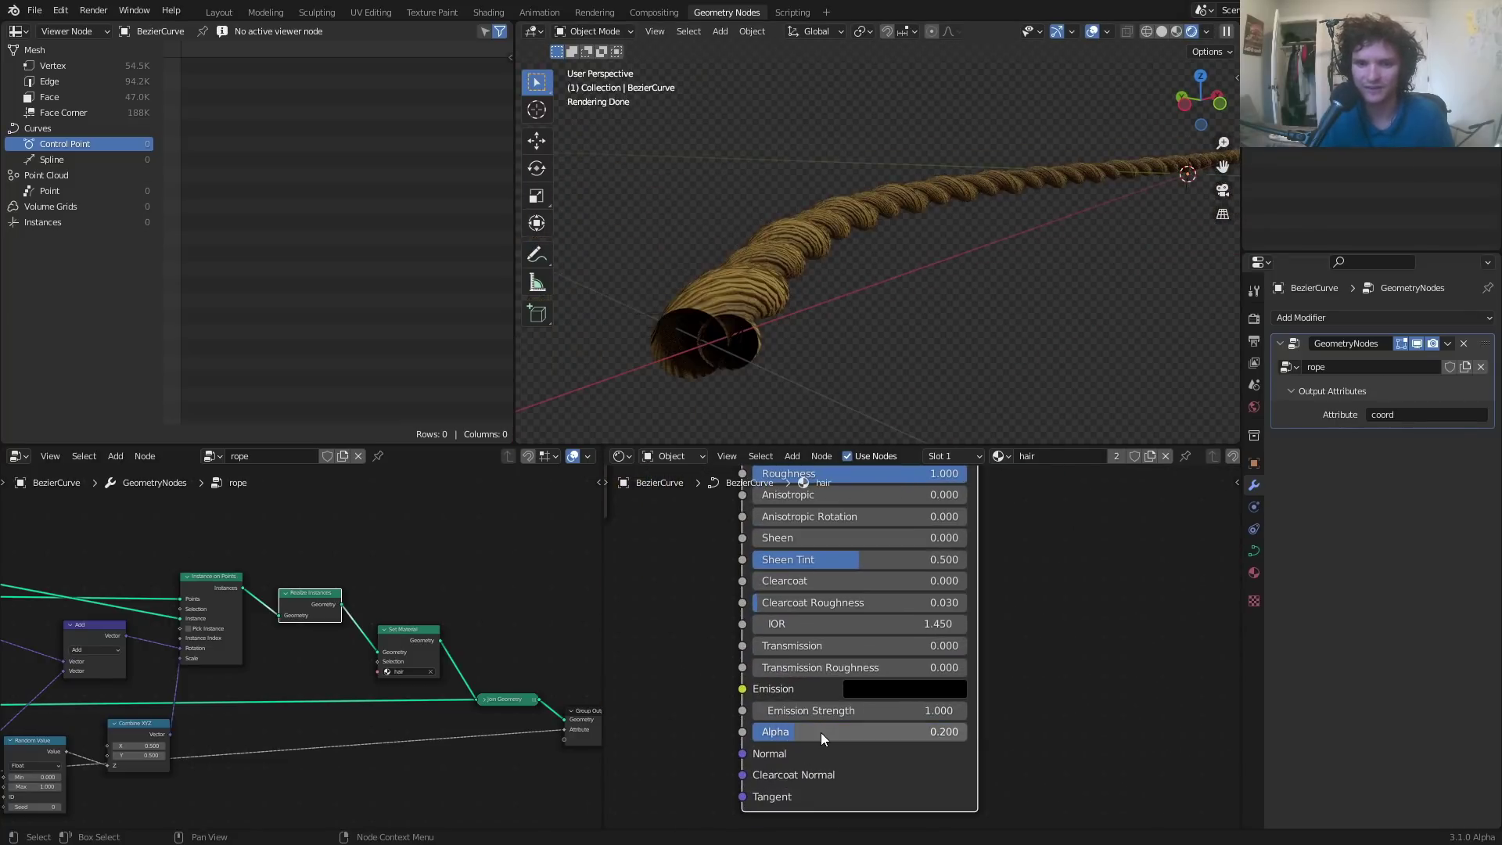
{"action": "key", "text": "Return"}
{"action": "scroll", "coordinate": [823, 245], "scroll_direction": "up", "scroll_amount": 3}
{"action": "scroll", "coordinate": [821, 247], "scroll_direction": "up", "scroll_amount": 1}
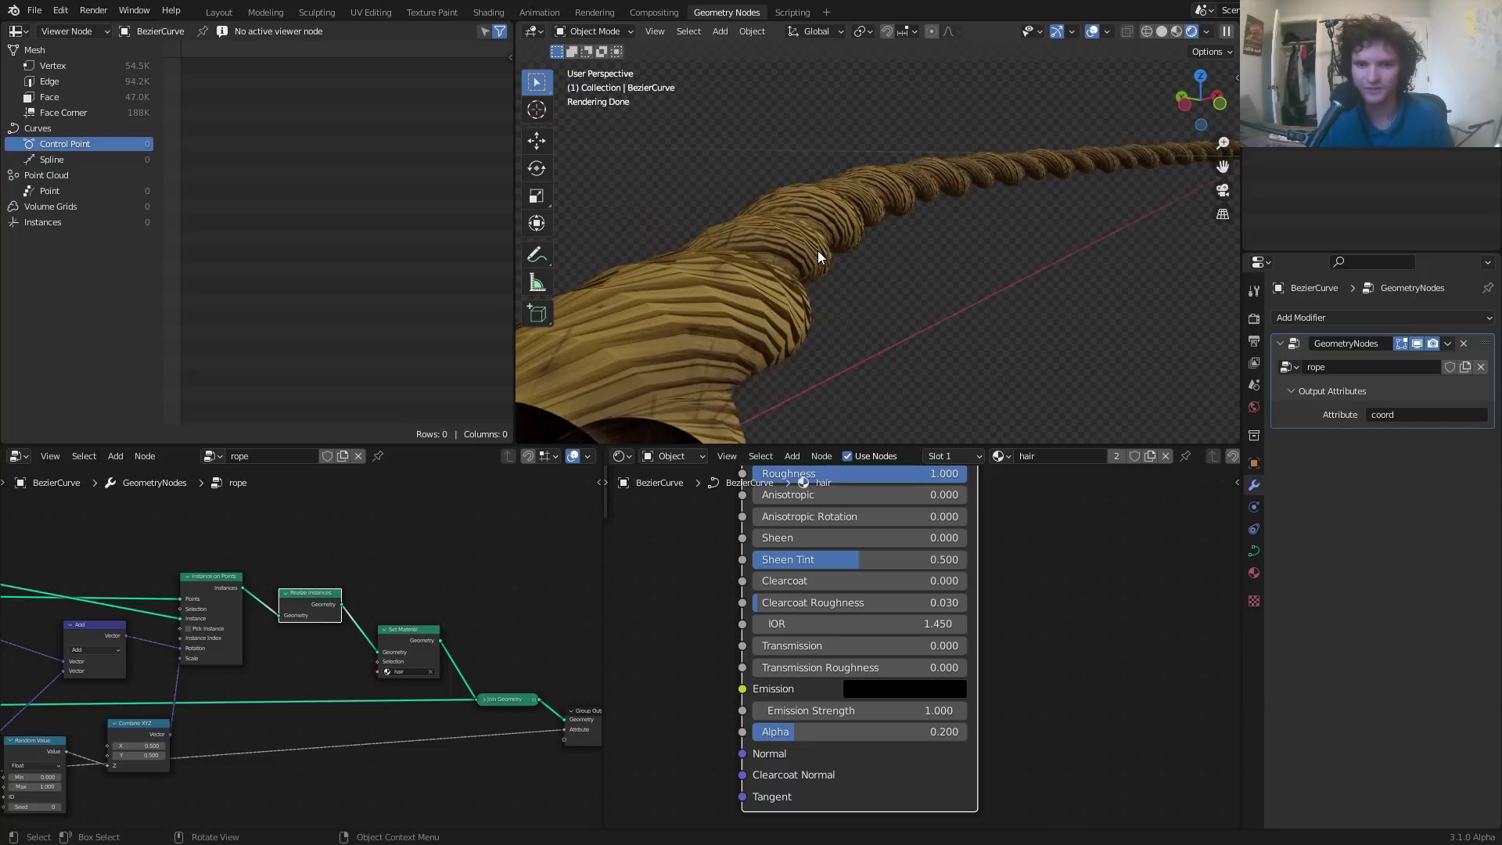
{"action": "key", "text": "ctrl+s"}
- Set the hair material's Alpha to 0.45 after reviewing the whole rope, and save the file
{"action": "middle_click_drag", "start_coordinate": [814, 248], "coordinate": [716, 210]}
{"action": "scroll", "coordinate": [913, 292], "scroll_direction": "down", "scroll_amount": 6}
{"action": "middle_click_drag", "start_coordinate": [914, 291], "coordinate": [851, 318]}
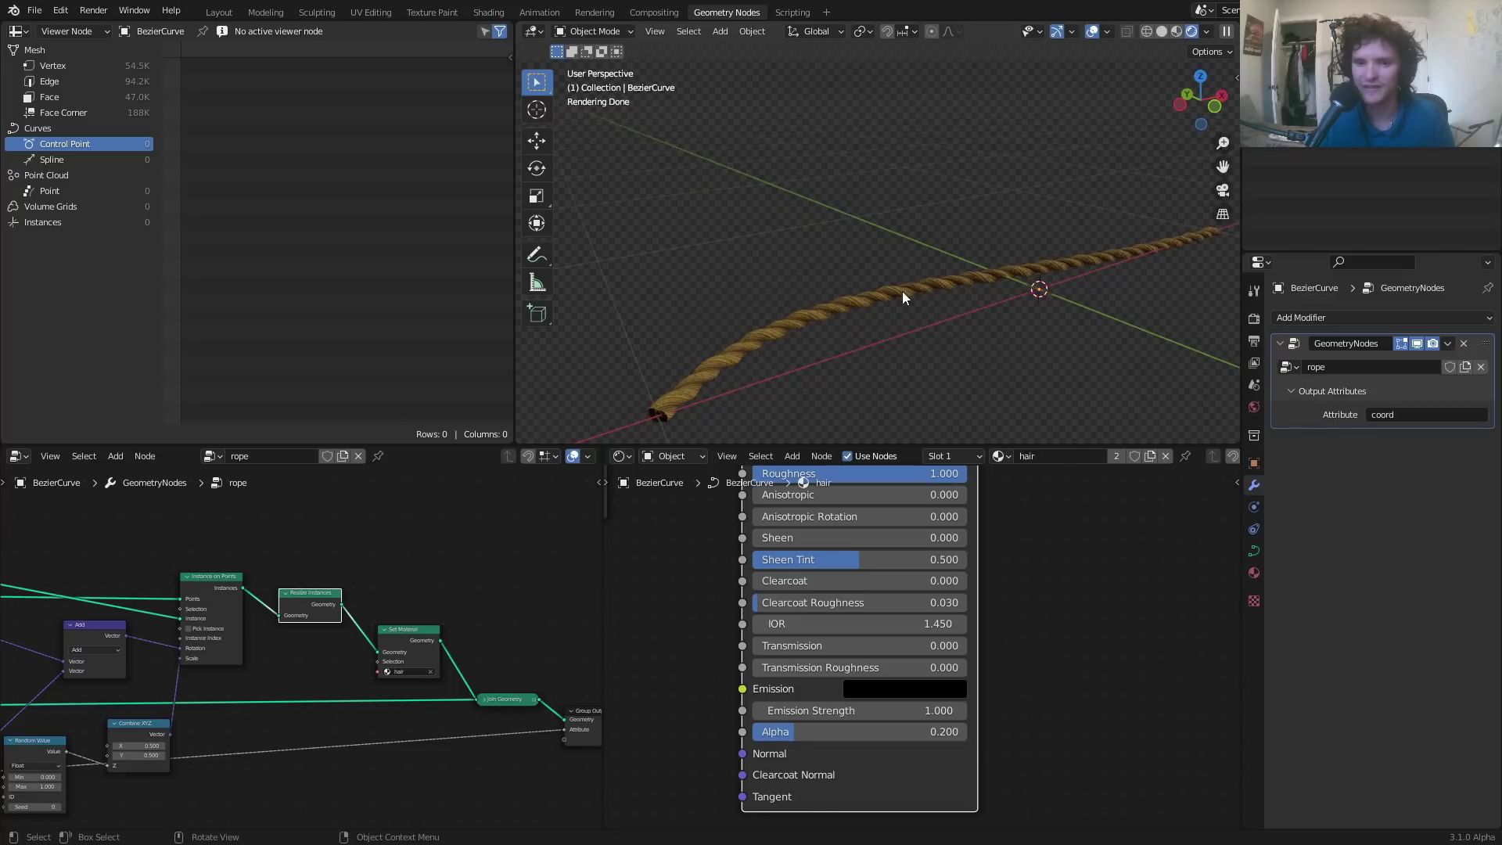
{"action": "left_click_drag", "start_coordinate": [801, 734], "coordinate": [849, 734]}
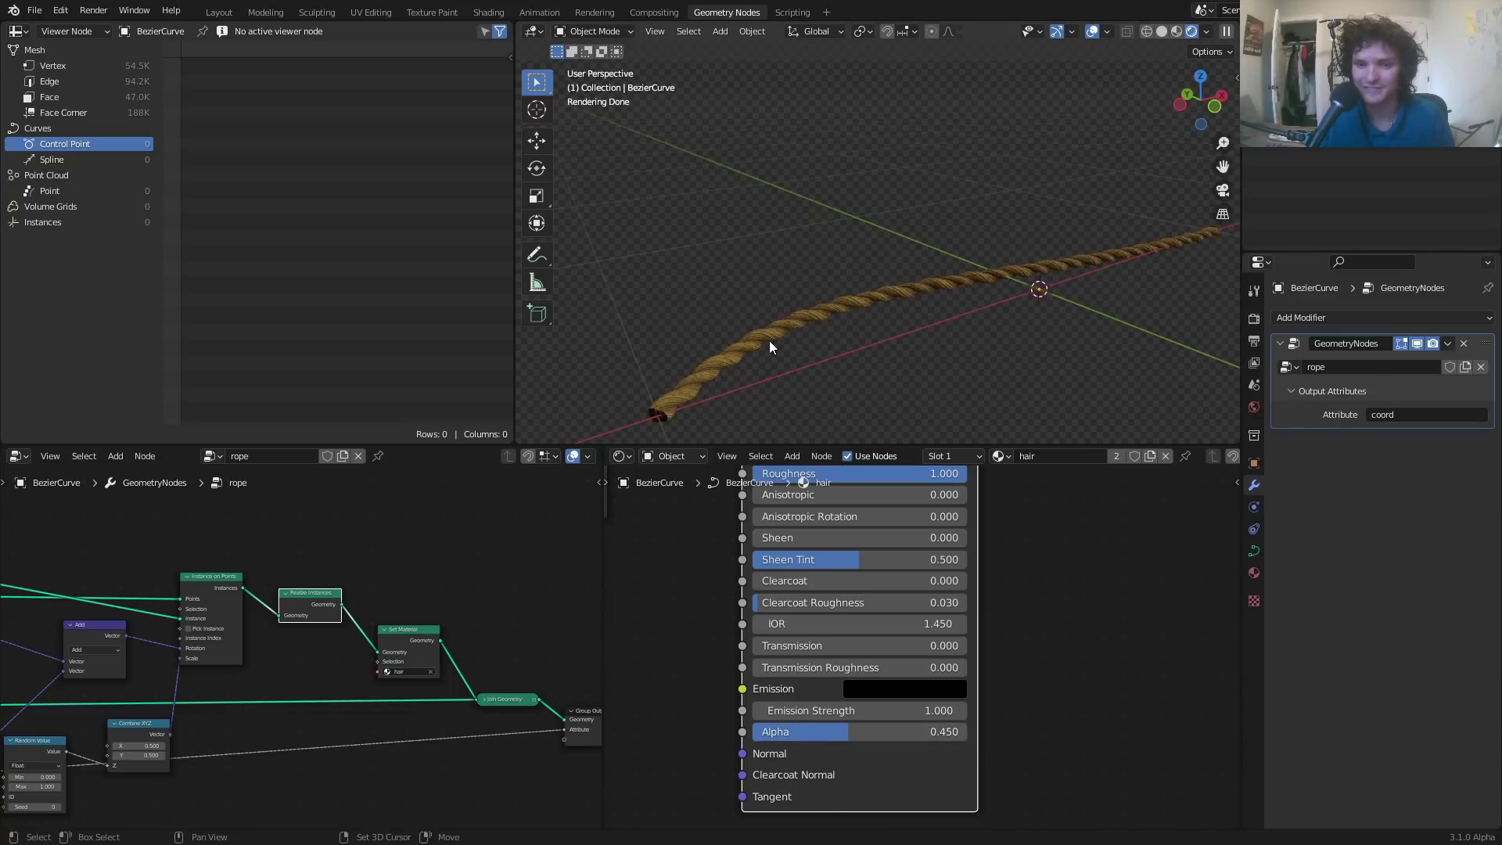
{"action": "middle_click_drag", "start_coordinate": [768, 340], "coordinate": [770, 267]}
{"action": "scroll", "coordinate": [716, 283], "scroll_direction": "up", "scroll_amount": 4}
{"action": "key", "text": "ctrl+s"}
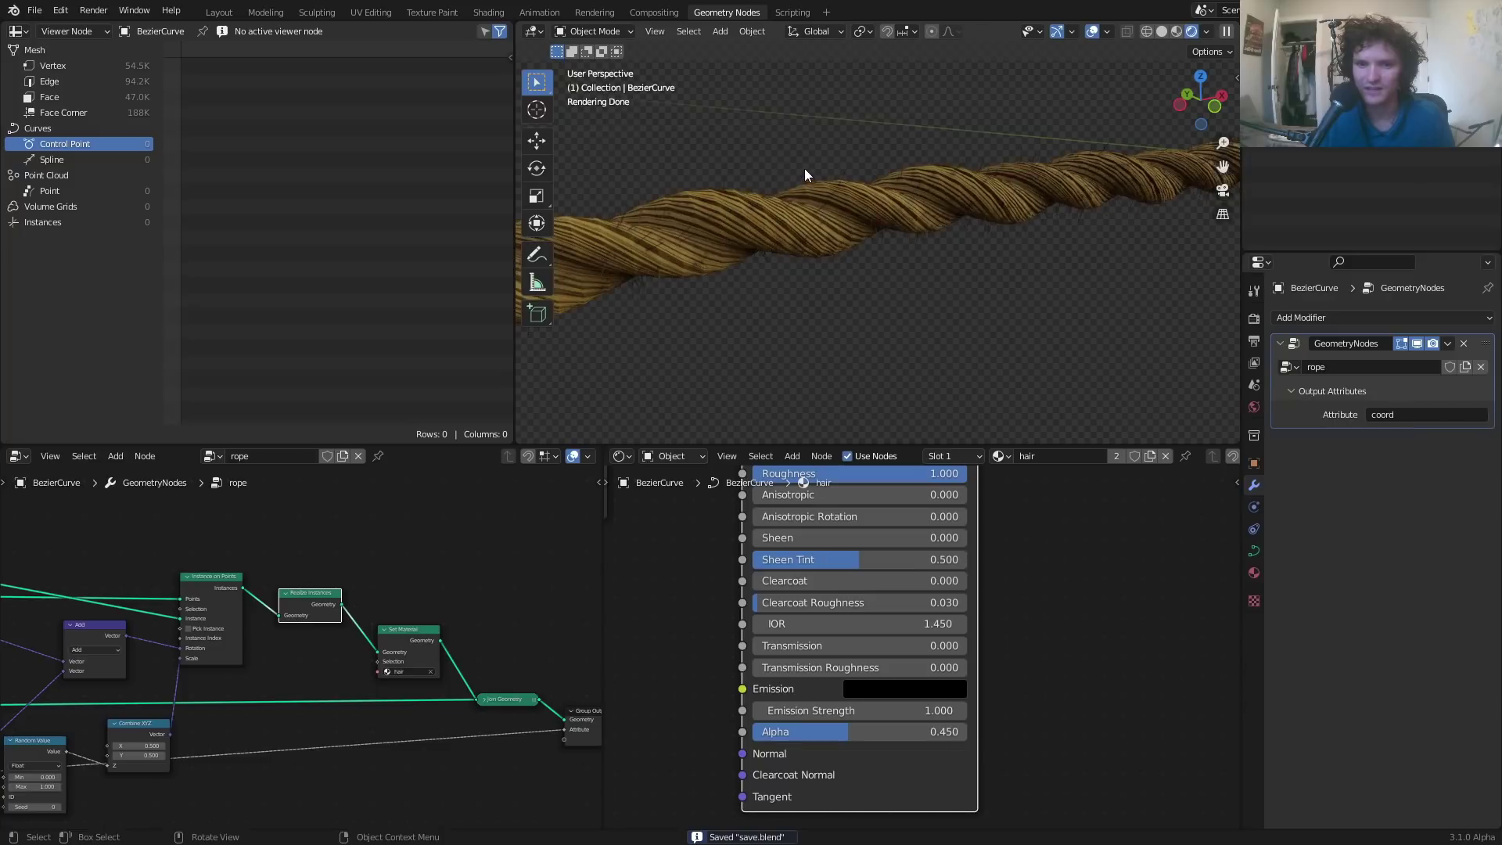
- Examine the whole rope and the Group Input and Resample Curve nodes at the start of its node tree
{"action": "scroll", "coordinate": [894, 225], "scroll_direction": "down", "scroll_amount": 4}
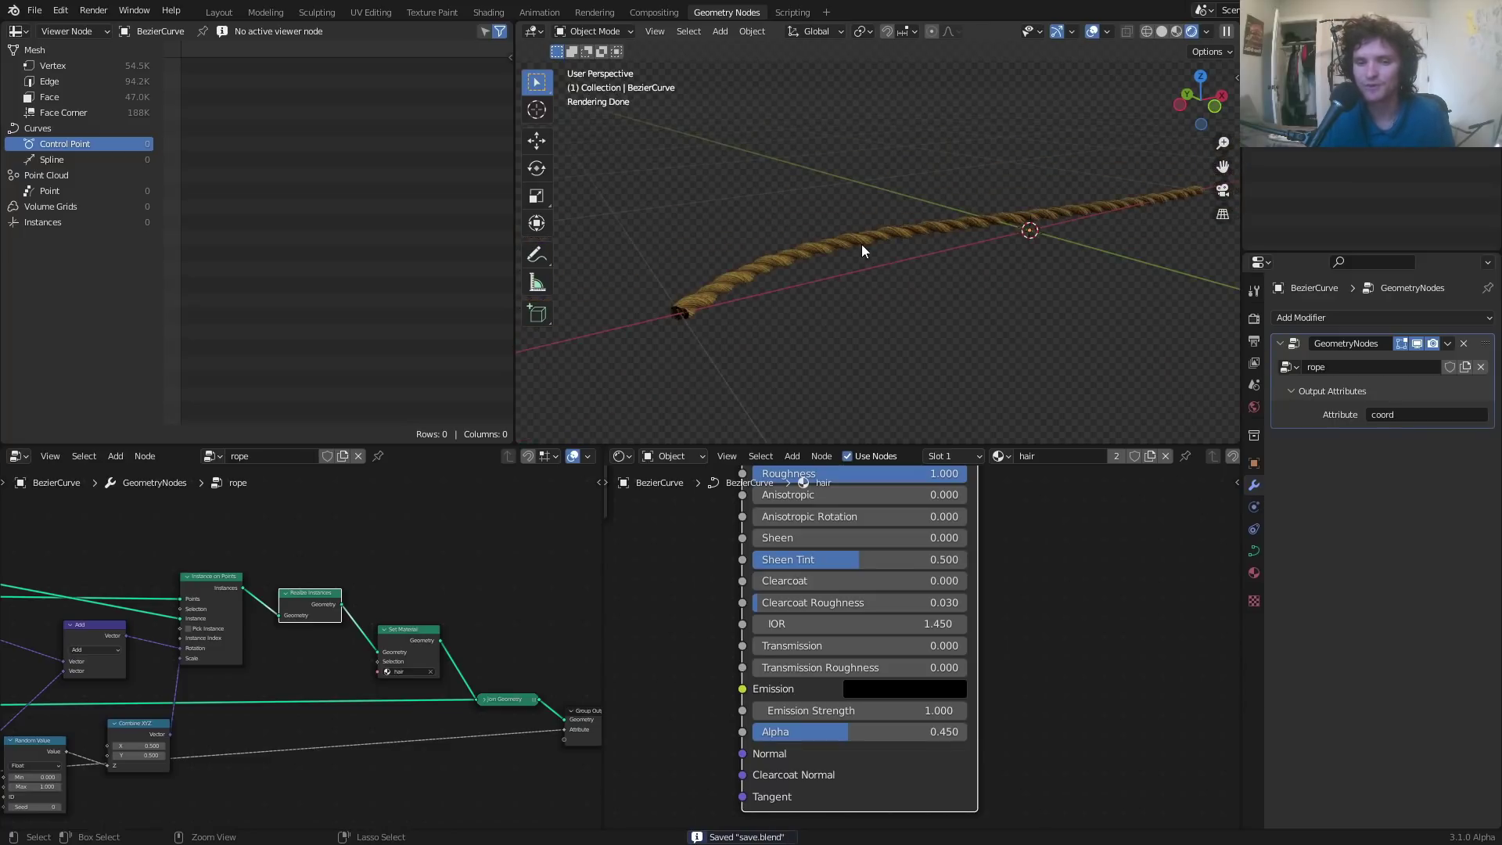
{"action": "left_click", "coordinate": [703, 296]}
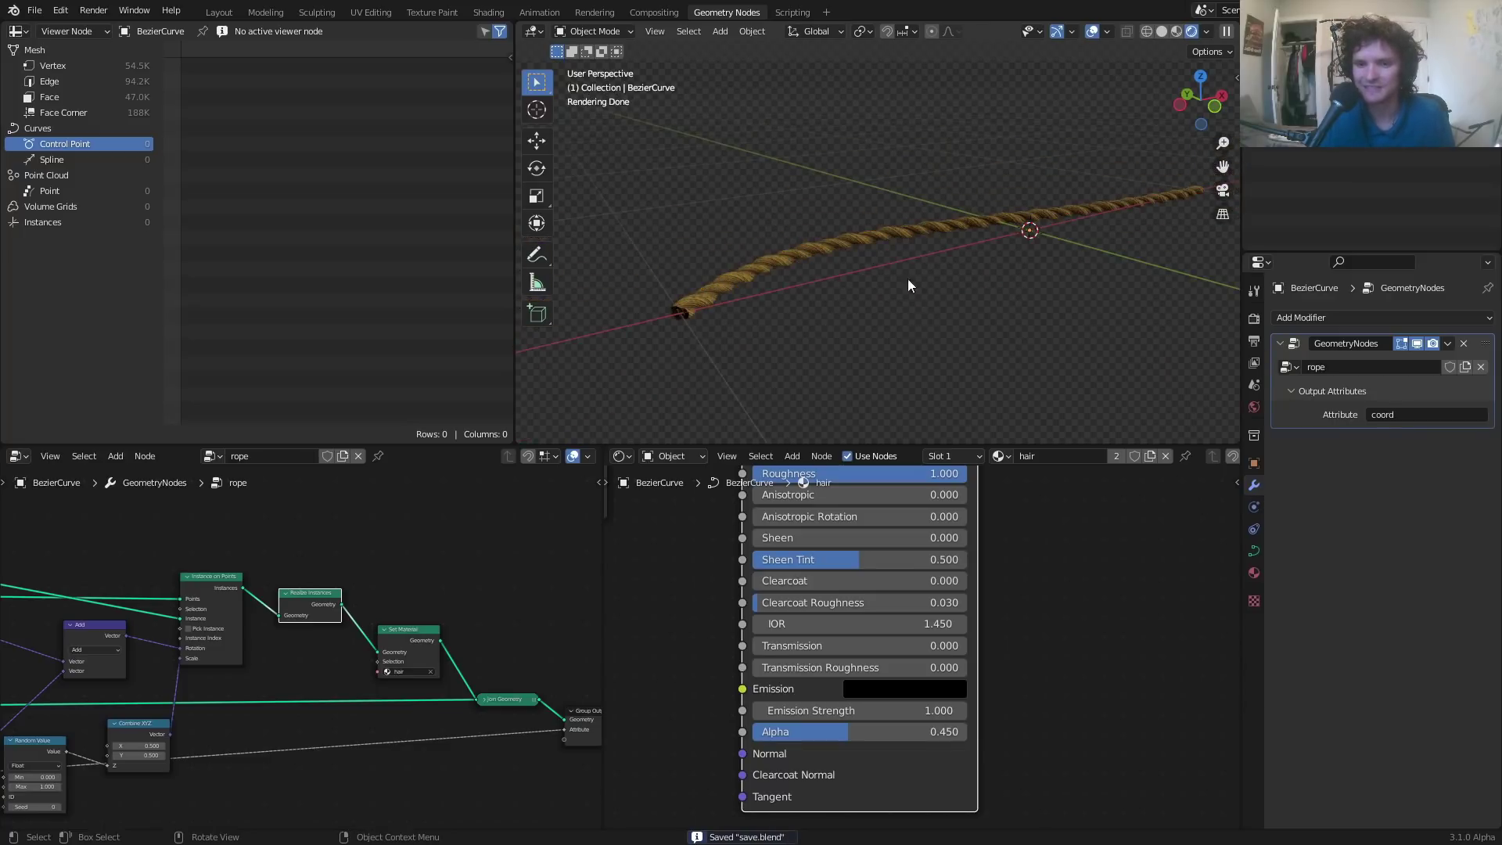
{"action": "middle_click_drag", "start_coordinate": [905, 285], "coordinate": [726, 263]}
{"action": "left_click", "coordinate": [821, 358]}
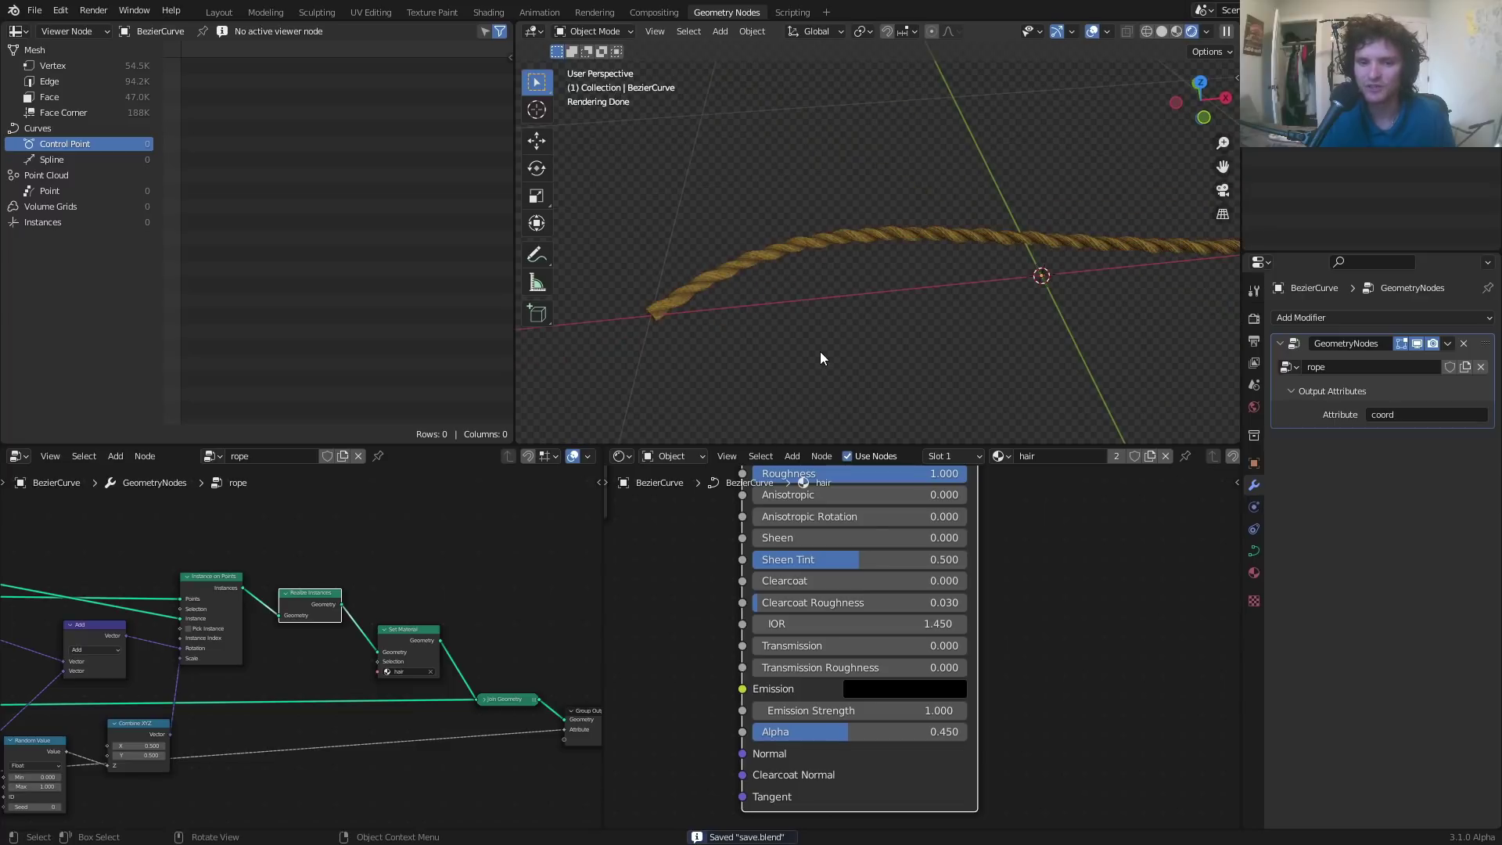
{"action": "scroll", "coordinate": [472, 626], "scroll_direction": "down", "scroll_amount": 7}
{"action": "middle_click_drag", "start_coordinate": [184, 638], "coordinate": [400, 613]}
{"action": "scroll", "coordinate": [402, 609], "scroll_direction": "up", "scroll_amount": 10}
{"action": "scroll", "coordinate": [410, 536], "scroll_direction": "up", "scroll_amount": 2}
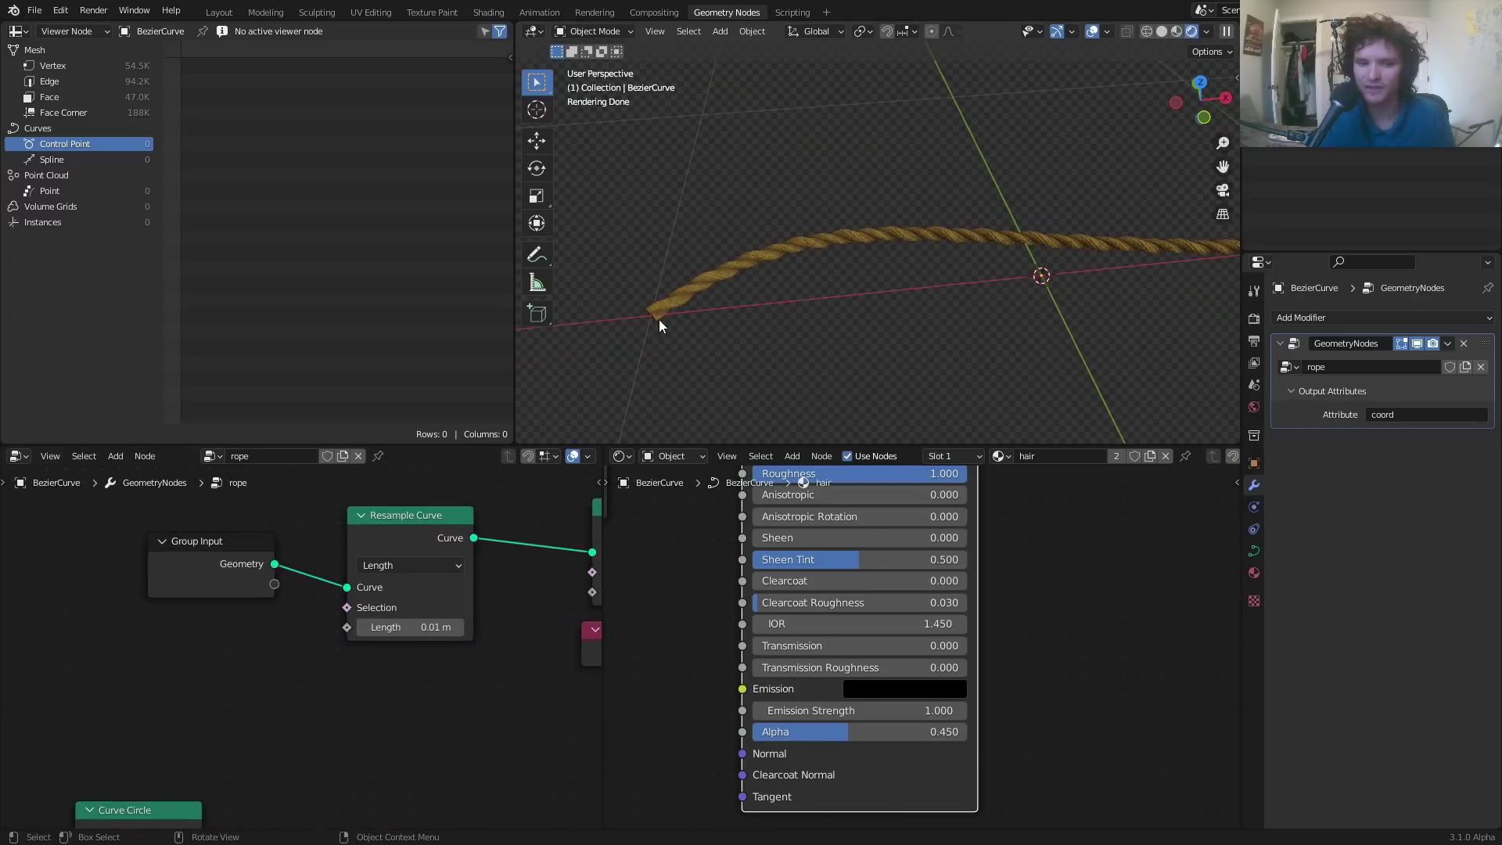
- Try lengthening the rope by extruding the Bezier curve's end point around a bend, and examine the extended rope up close
{"action": "left_click", "coordinate": [695, 301]}
{"action": "key", "text": "Tab"}
{"action": "key", "text": "e"}
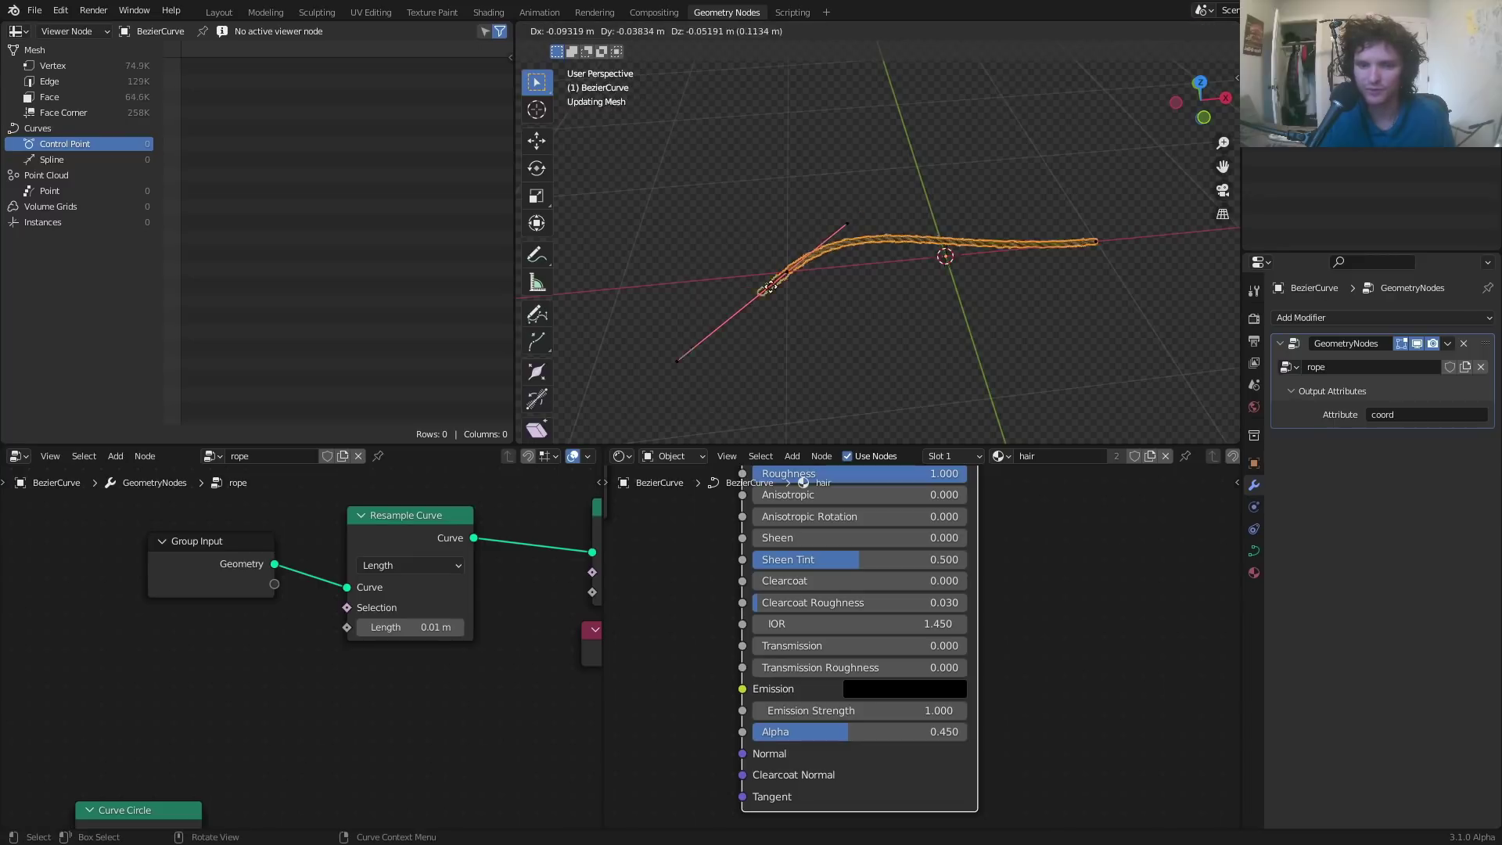
{"action": "left_click", "coordinate": [1150, 352]}
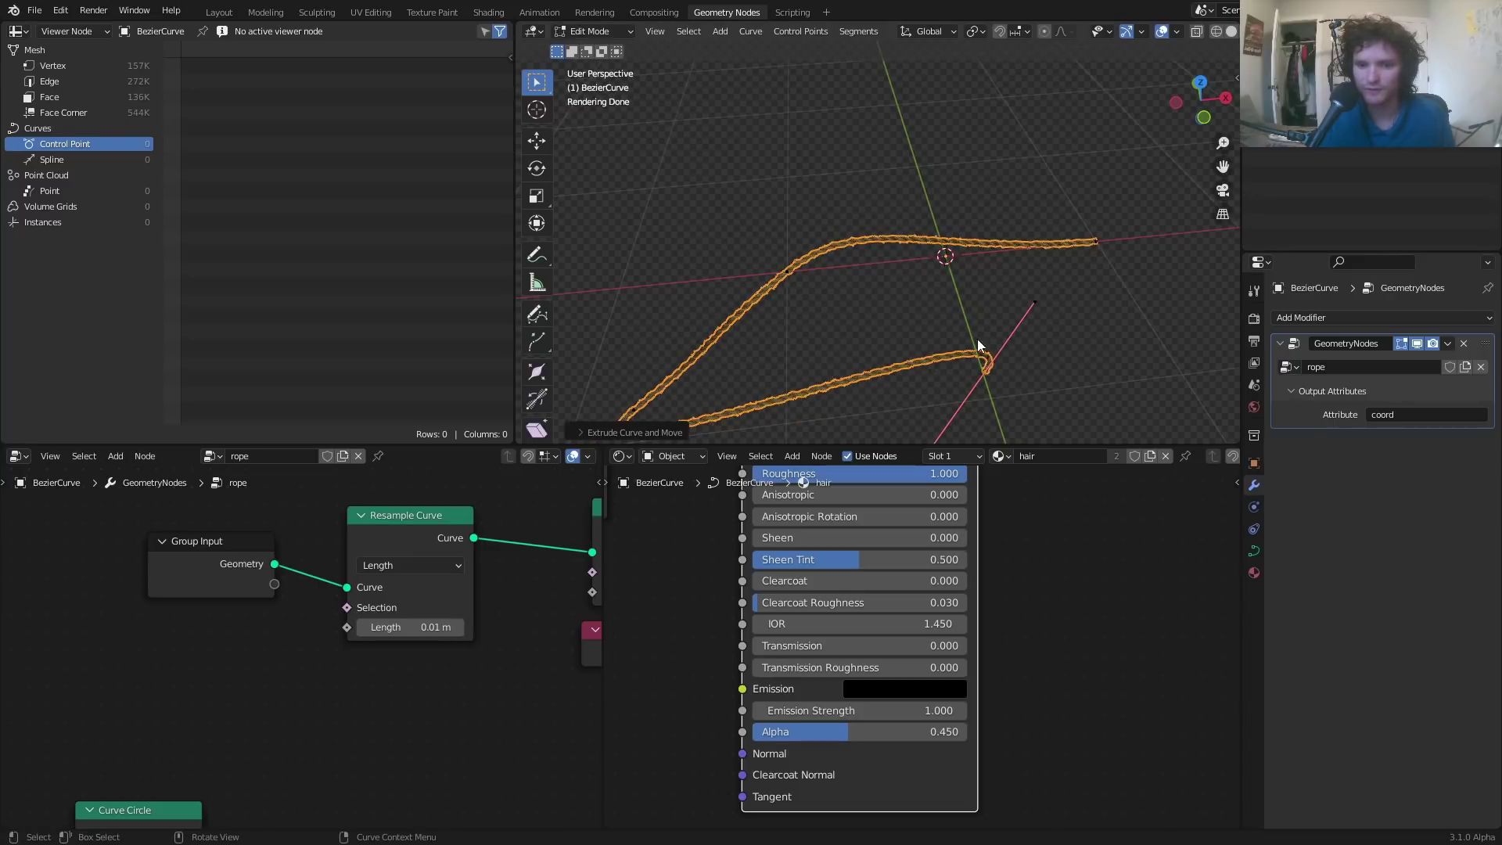
{"action": "key", "text": "Tab"}
{"action": "middle_click_drag", "start_coordinate": [806, 205], "coordinate": [707, 358]}
{"action": "middle_click_drag", "start_coordinate": [942, 331], "coordinate": [828, 196]}
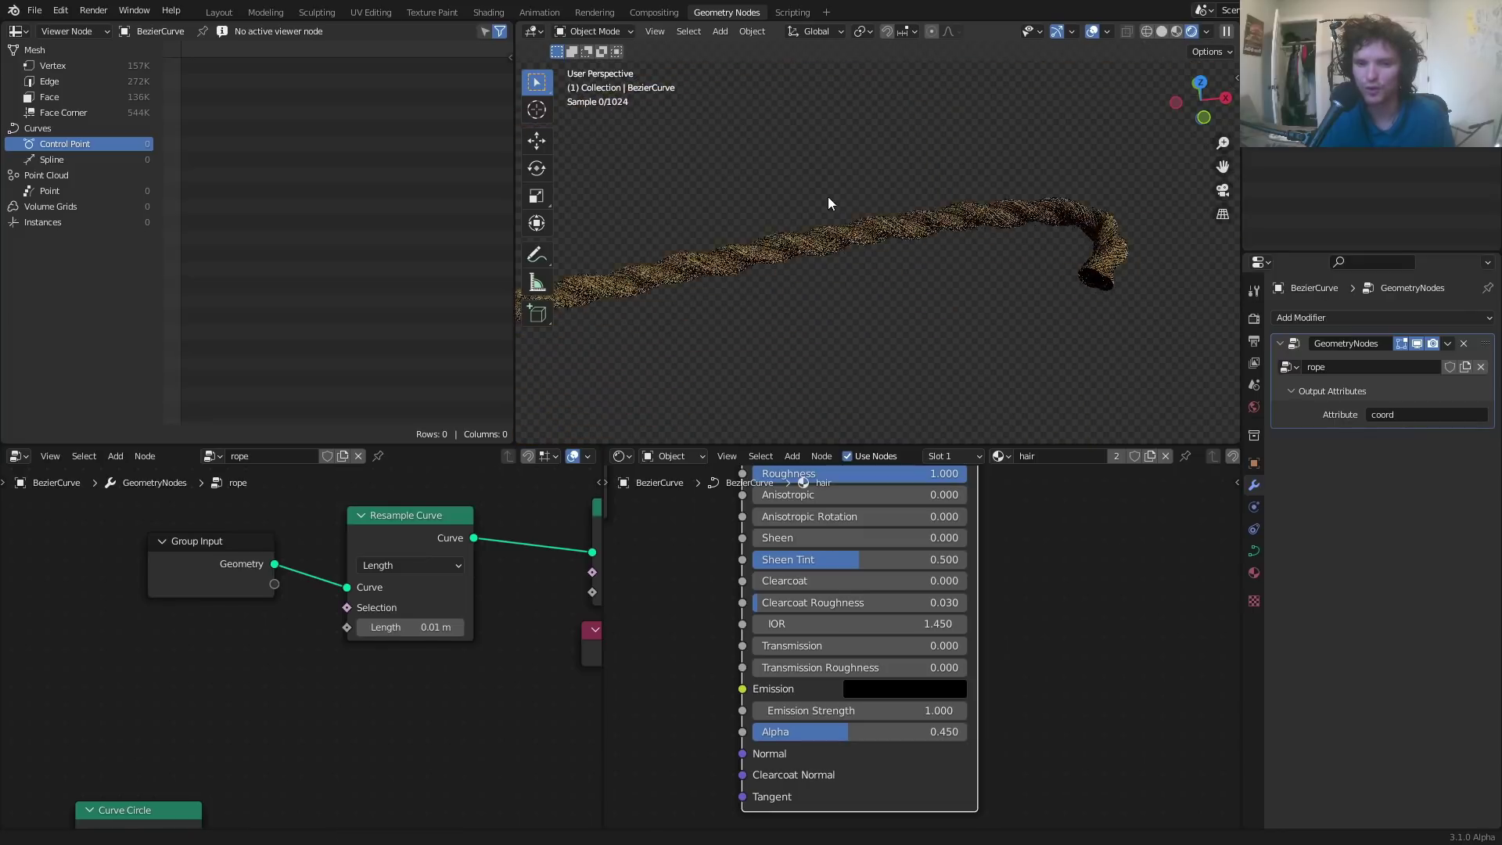
{"action": "scroll", "coordinate": [826, 232], "scroll_direction": "up", "scroll_amount": 5}
{"action": "scroll", "coordinate": [837, 201], "scroll_direction": "down", "scroll_amount": 8}
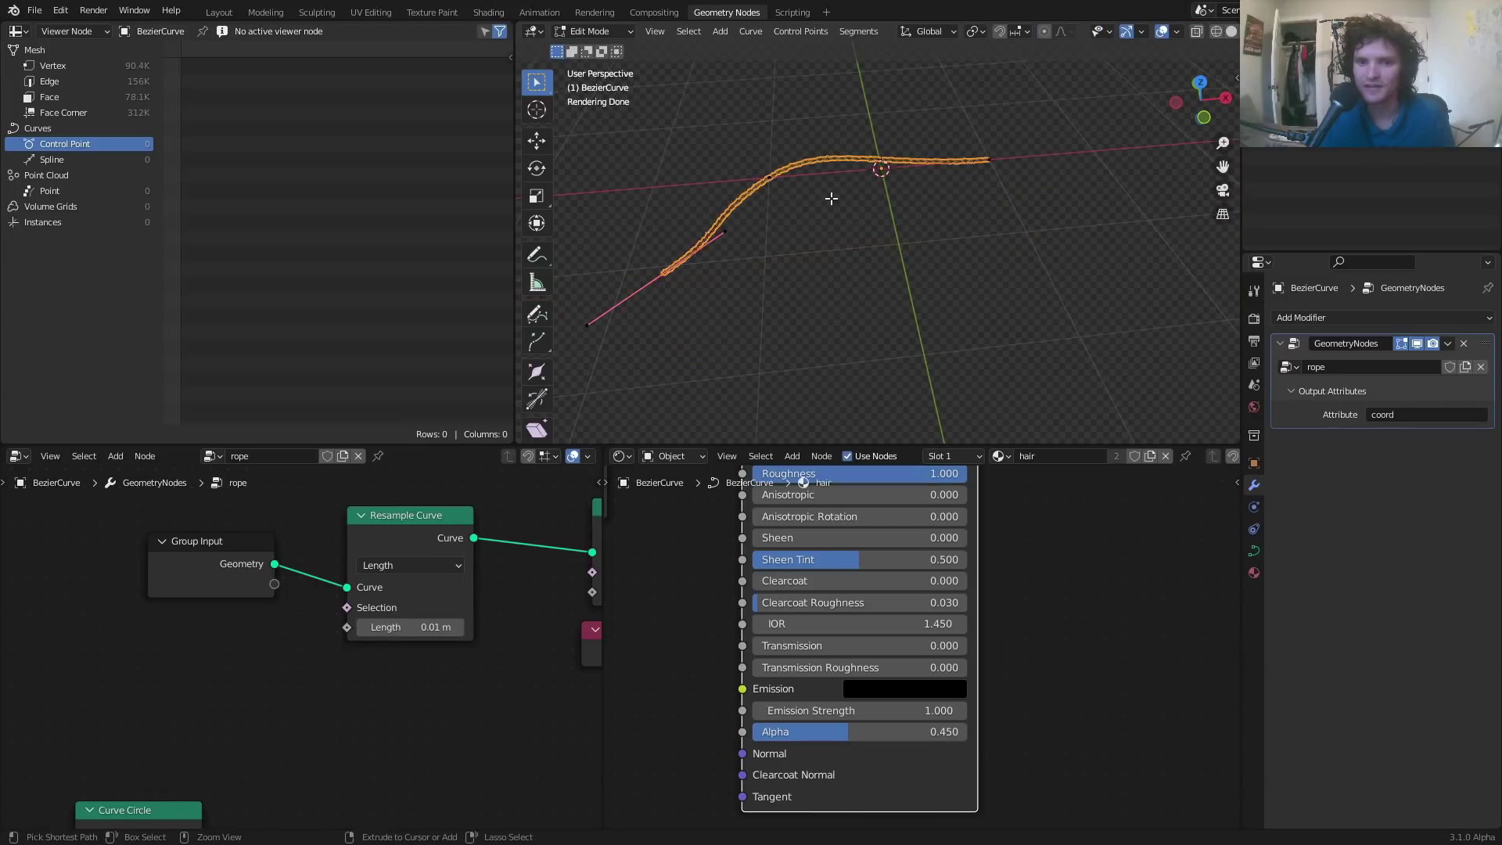
- Delete all control points of the Bezier curve
{"action": "mouse_move", "coordinate": [871, 186]}
{"action": "middle_mouse_down"}
{"action": "mouse_move", "coordinate": [820, 199]}
{"action": "mouse_move", "coordinate": [857, 205]}
{"action": "middle_mouse_up"}
{"action": "key", "text": "Tab"}
{"action": "left_click", "coordinate": [904, 205]}
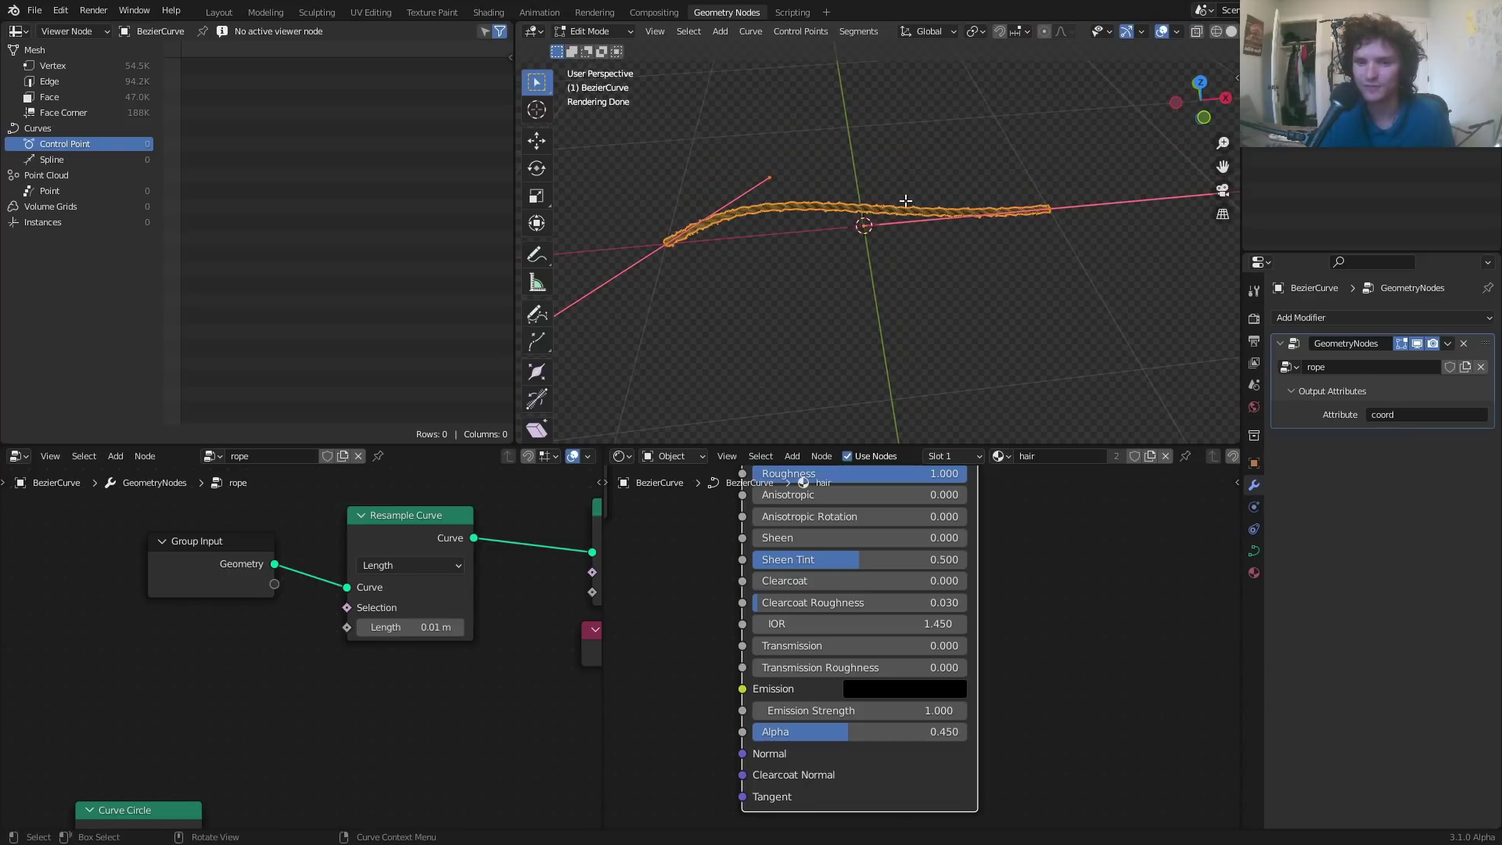
{"action": "key", "text": "x"}
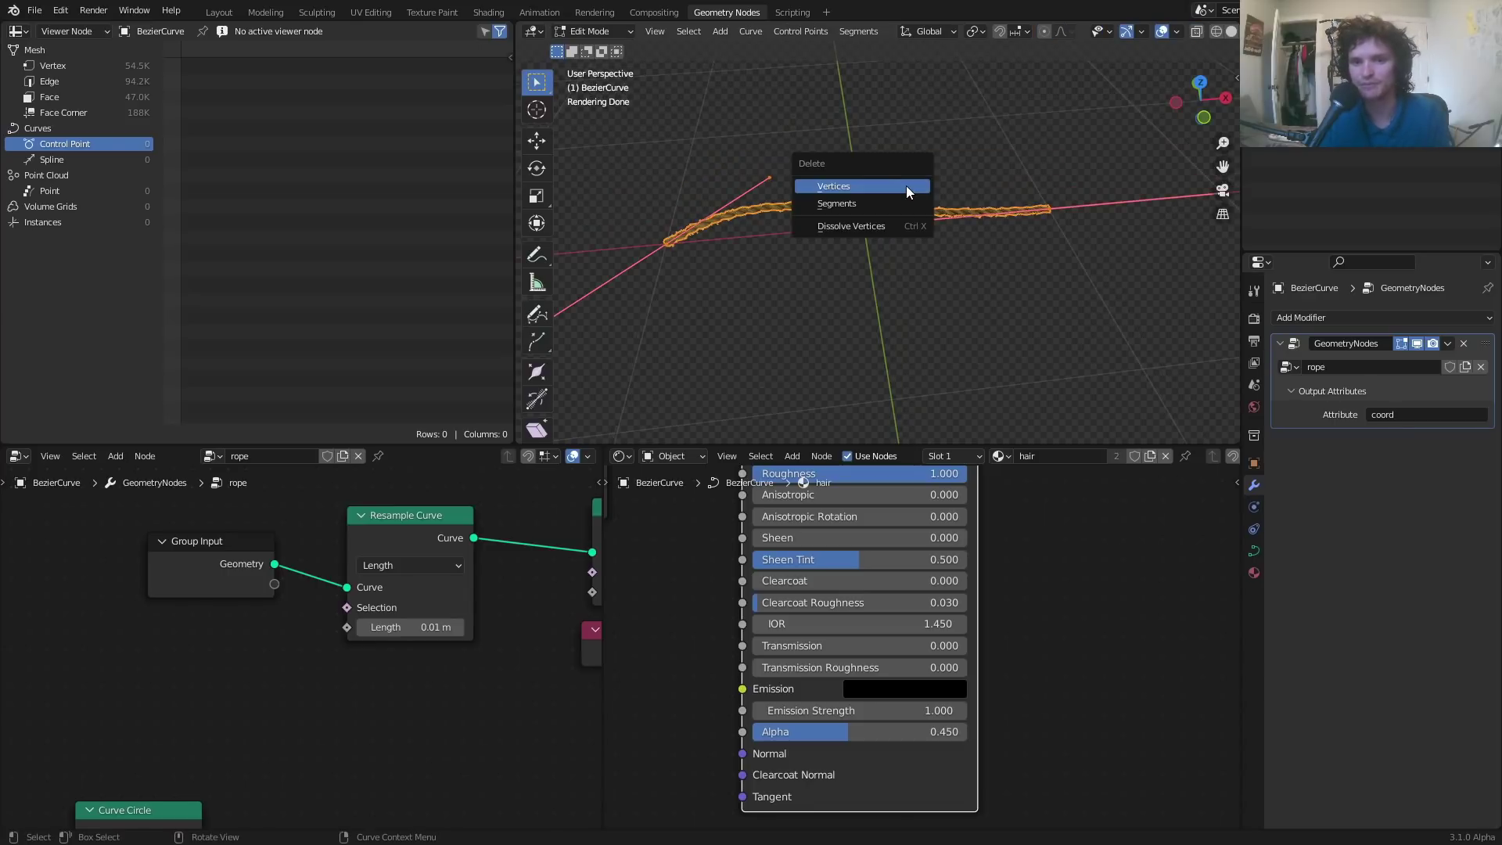
{"action": "left_click", "coordinate": [888, 188]}
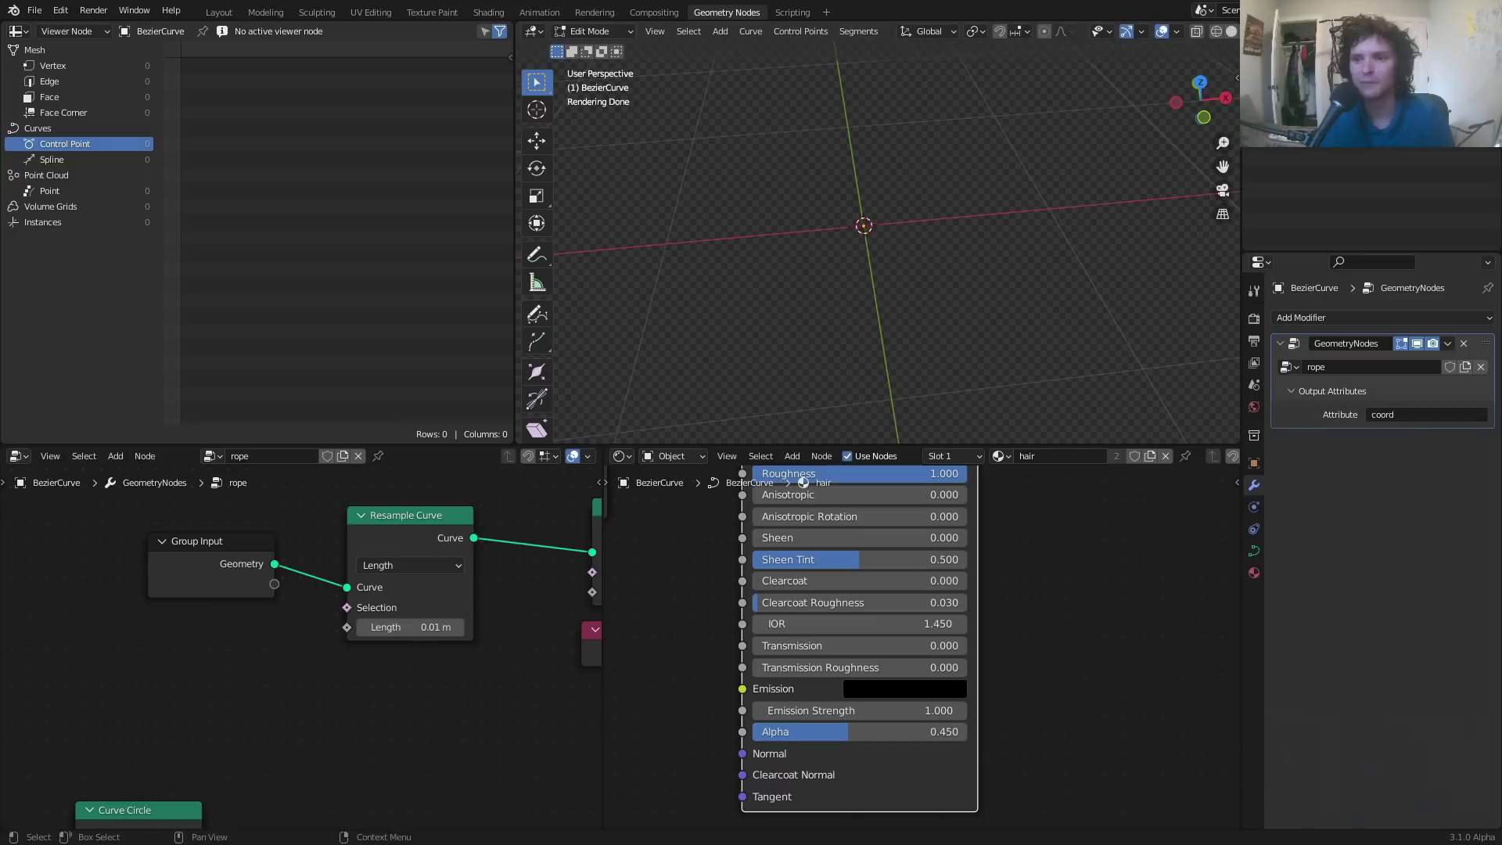
- Move the Group Input node farther from Resample Curve and draw a freehand S-shaped Bezier curve across the world origin
{"action": "scroll", "coordinate": [392, 659], "scroll_direction": "down", "scroll_amount": 3}
{"action": "left_click_drag", "start_coordinate": [251, 601], "coordinate": [72, 592]}
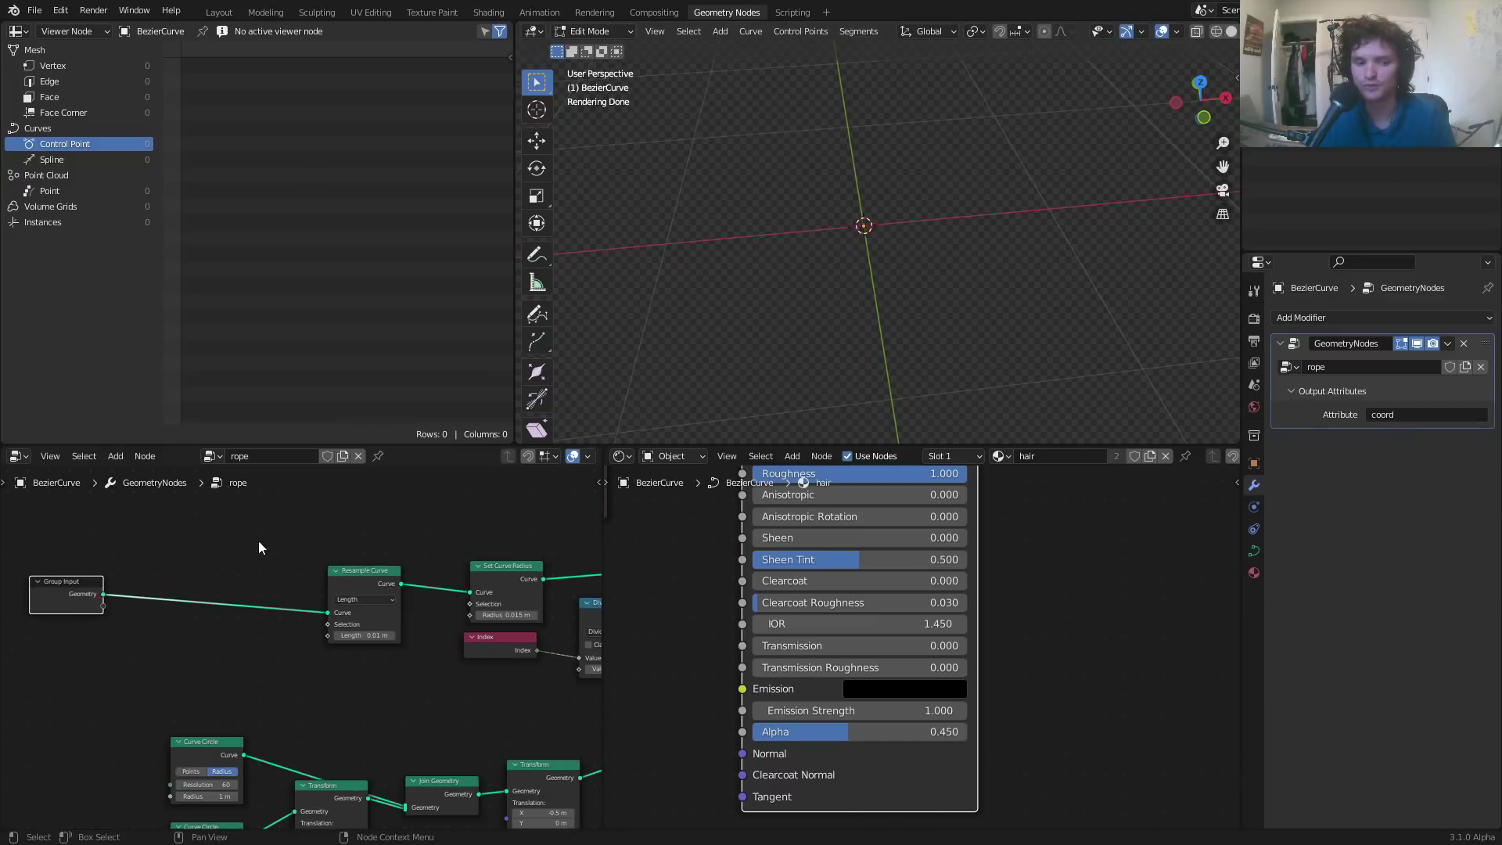
{"action": "left_click", "coordinate": [535, 314]}
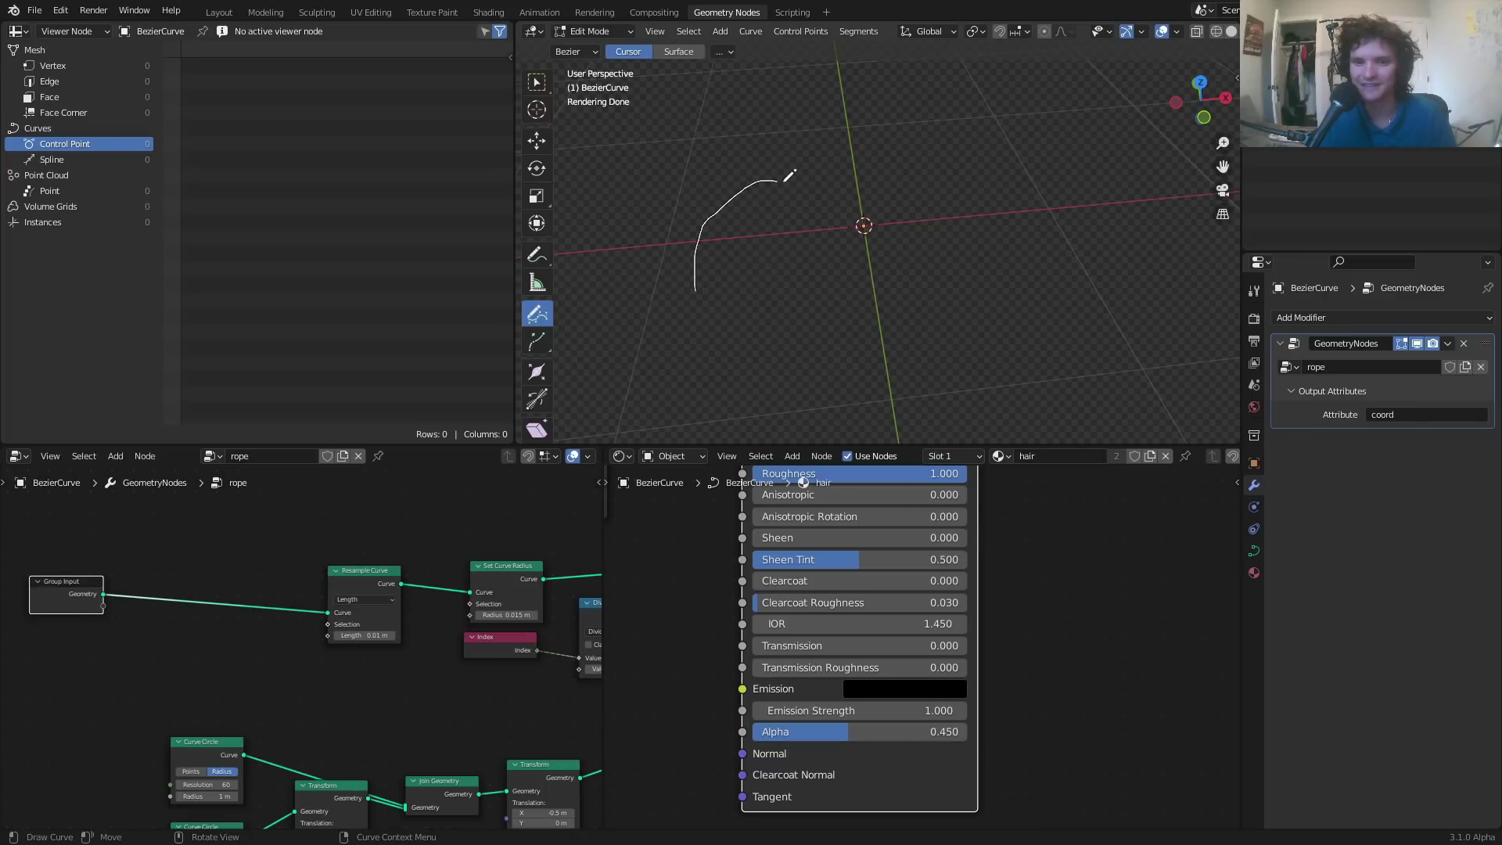
{"action": "left_click_drag", "start_coordinate": [1045, 221], "coordinate": [1118, 120]}
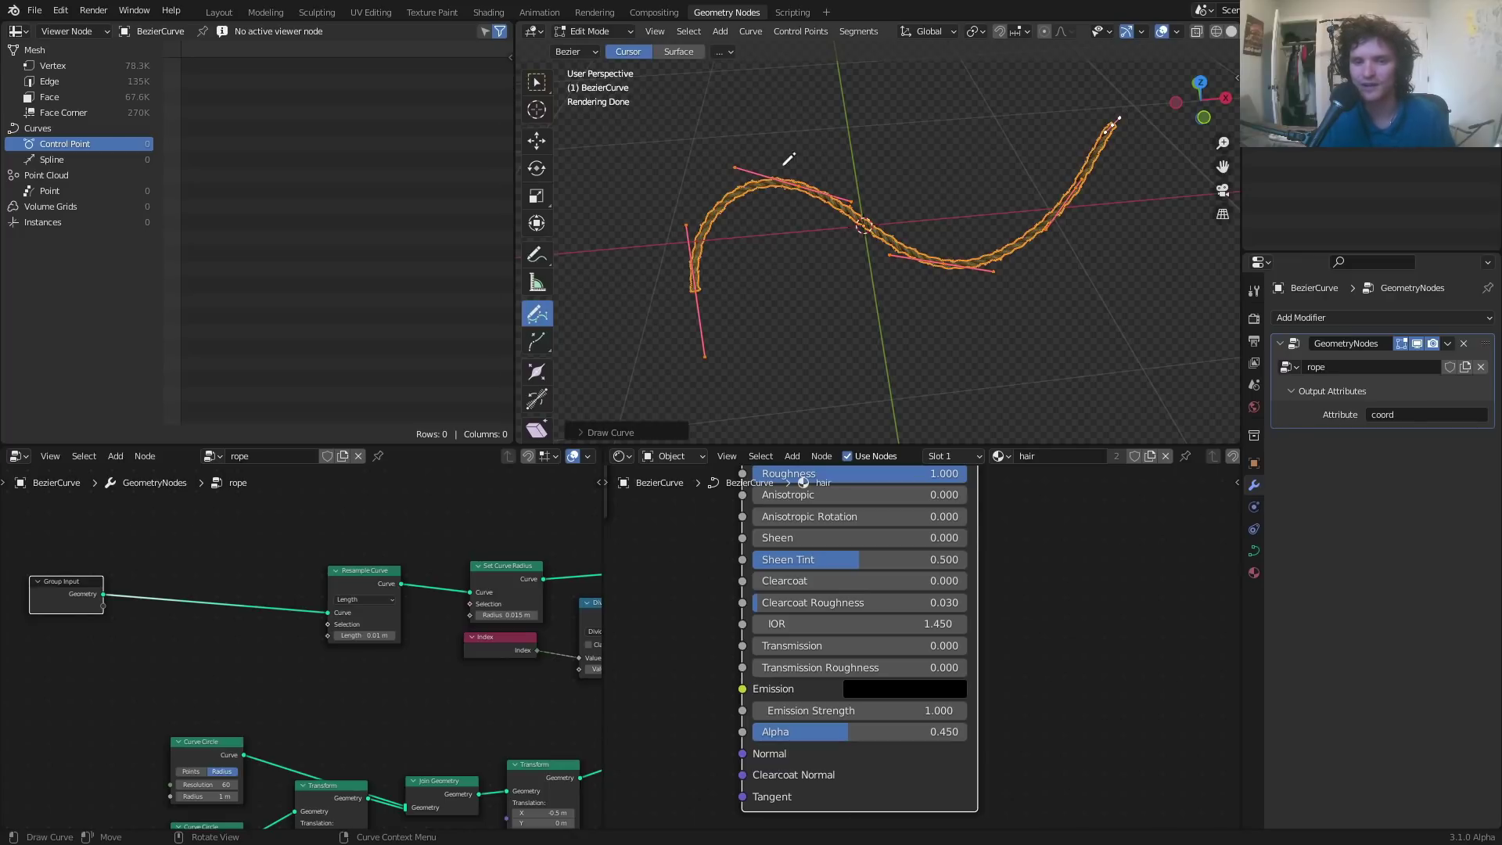
{"action": "scroll", "coordinate": [106, 584], "scroll_direction": "down", "scroll_amount": 5}
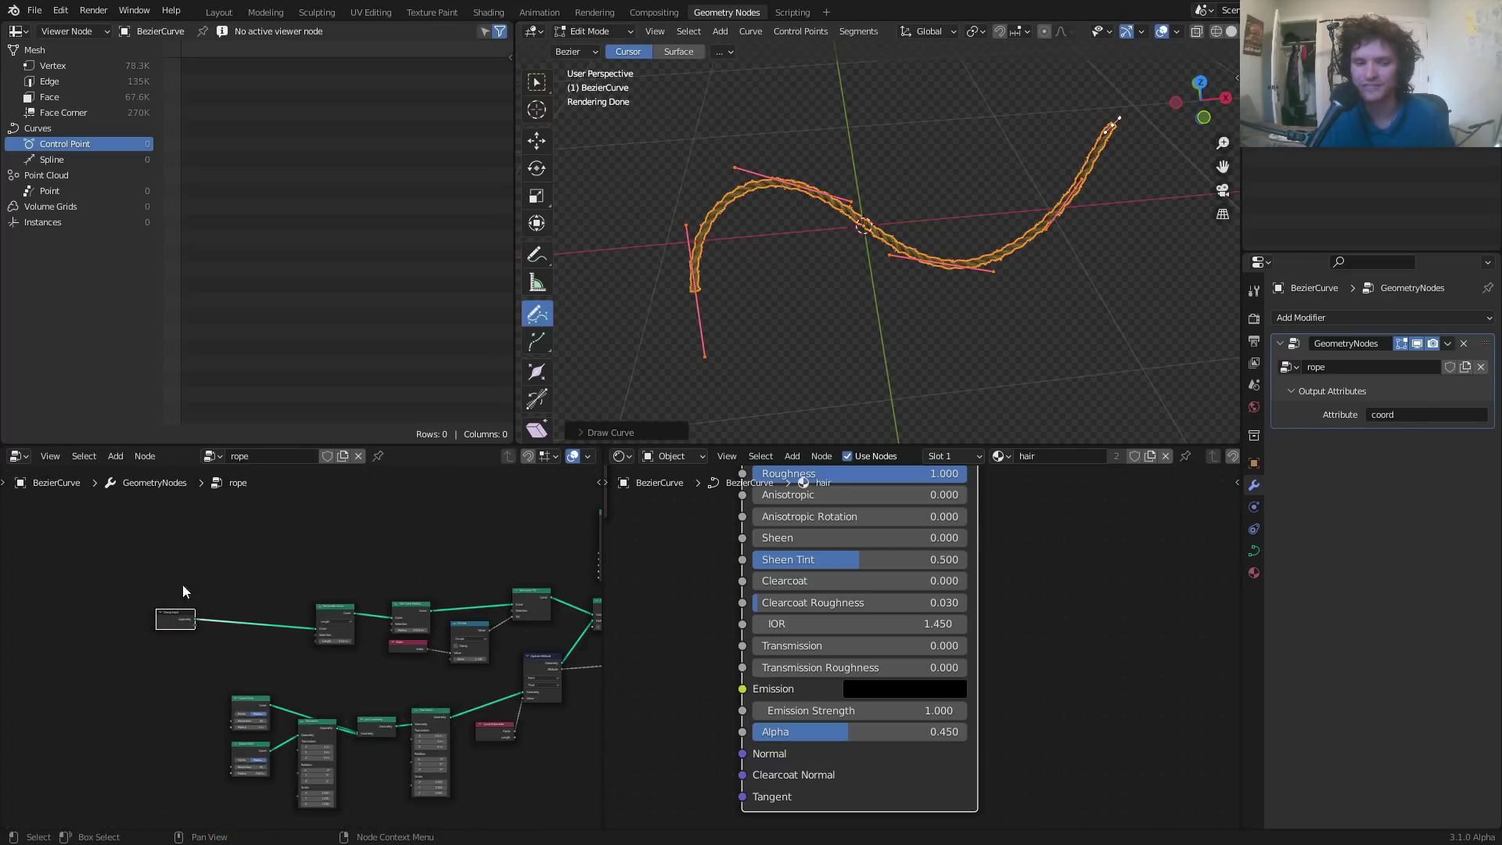
{"action": "scroll", "coordinate": [855, 241], "scroll_direction": "up", "scroll_amount": 3}
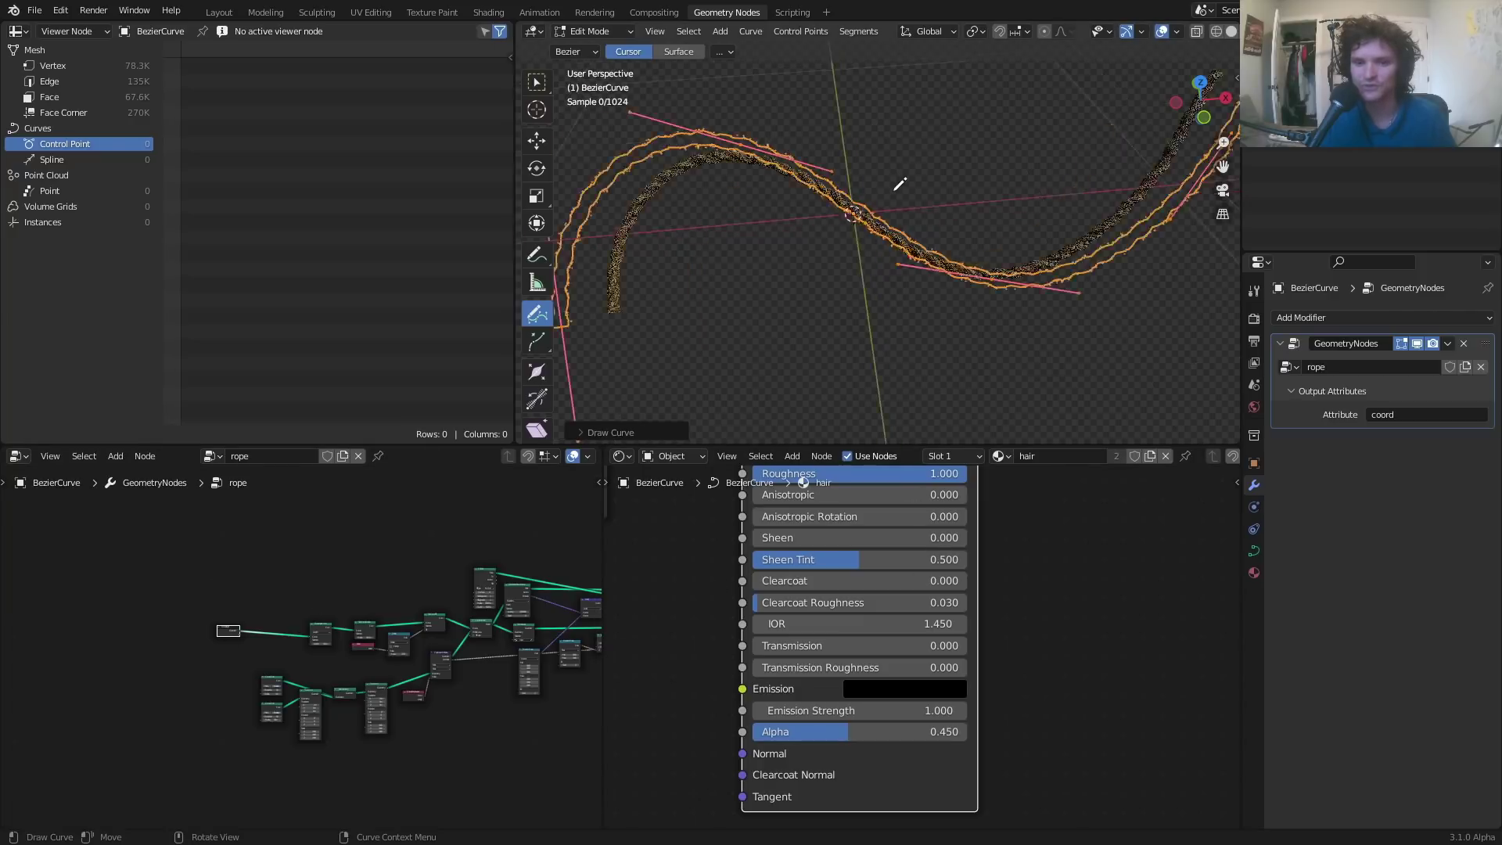
- Put the curve drawing tool away and hide the viewport overlays to review the whole S-shaped rope
{"action": "left_click", "coordinate": [537, 83]}
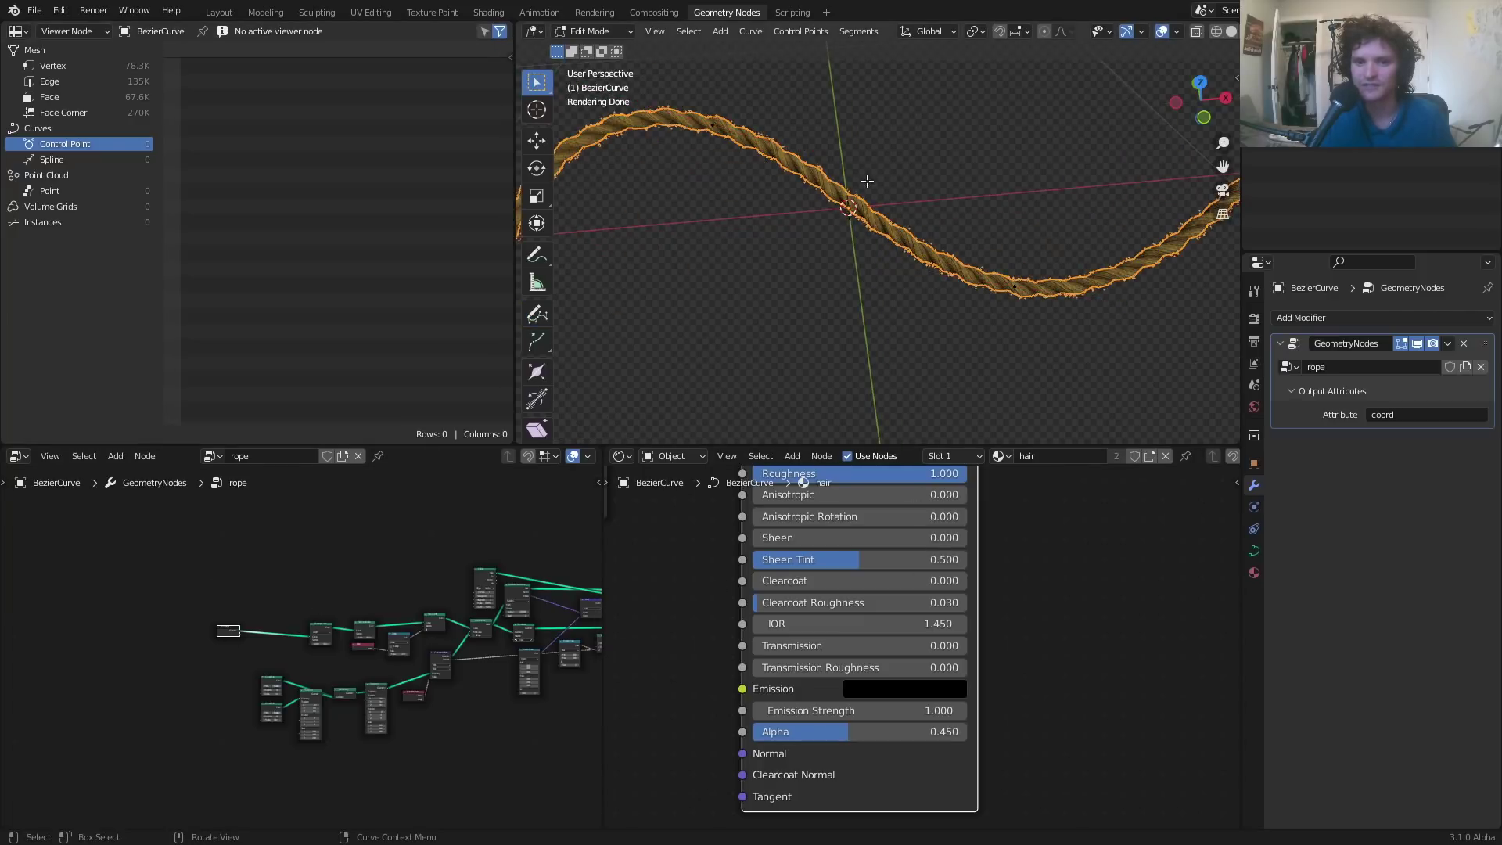
{"action": "left_click", "coordinate": [1162, 33]}
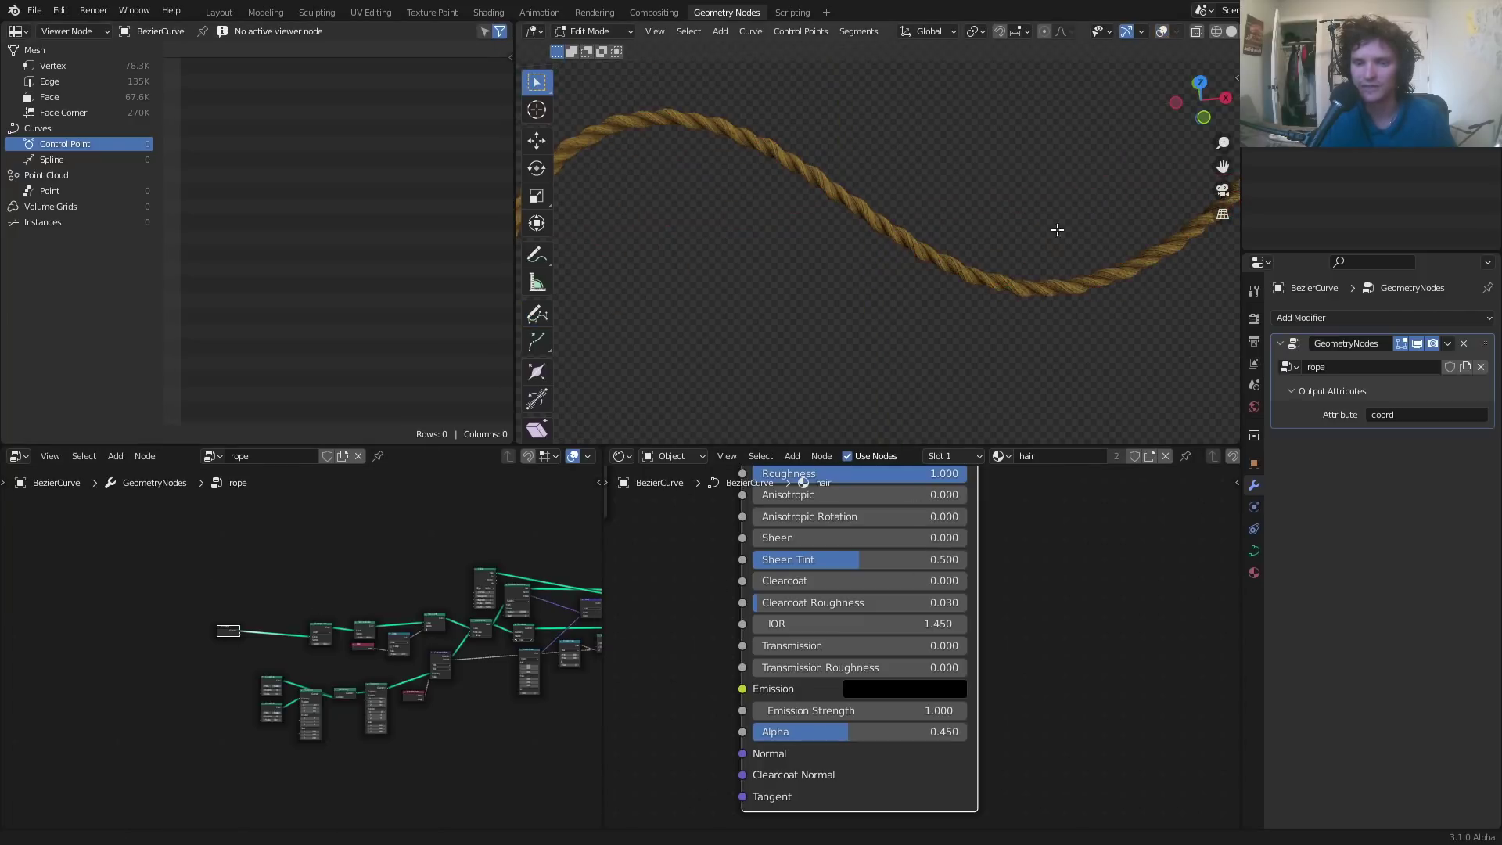
{"action": "scroll", "coordinate": [1057, 229], "scroll_direction": "down", "scroll_amount": 4}
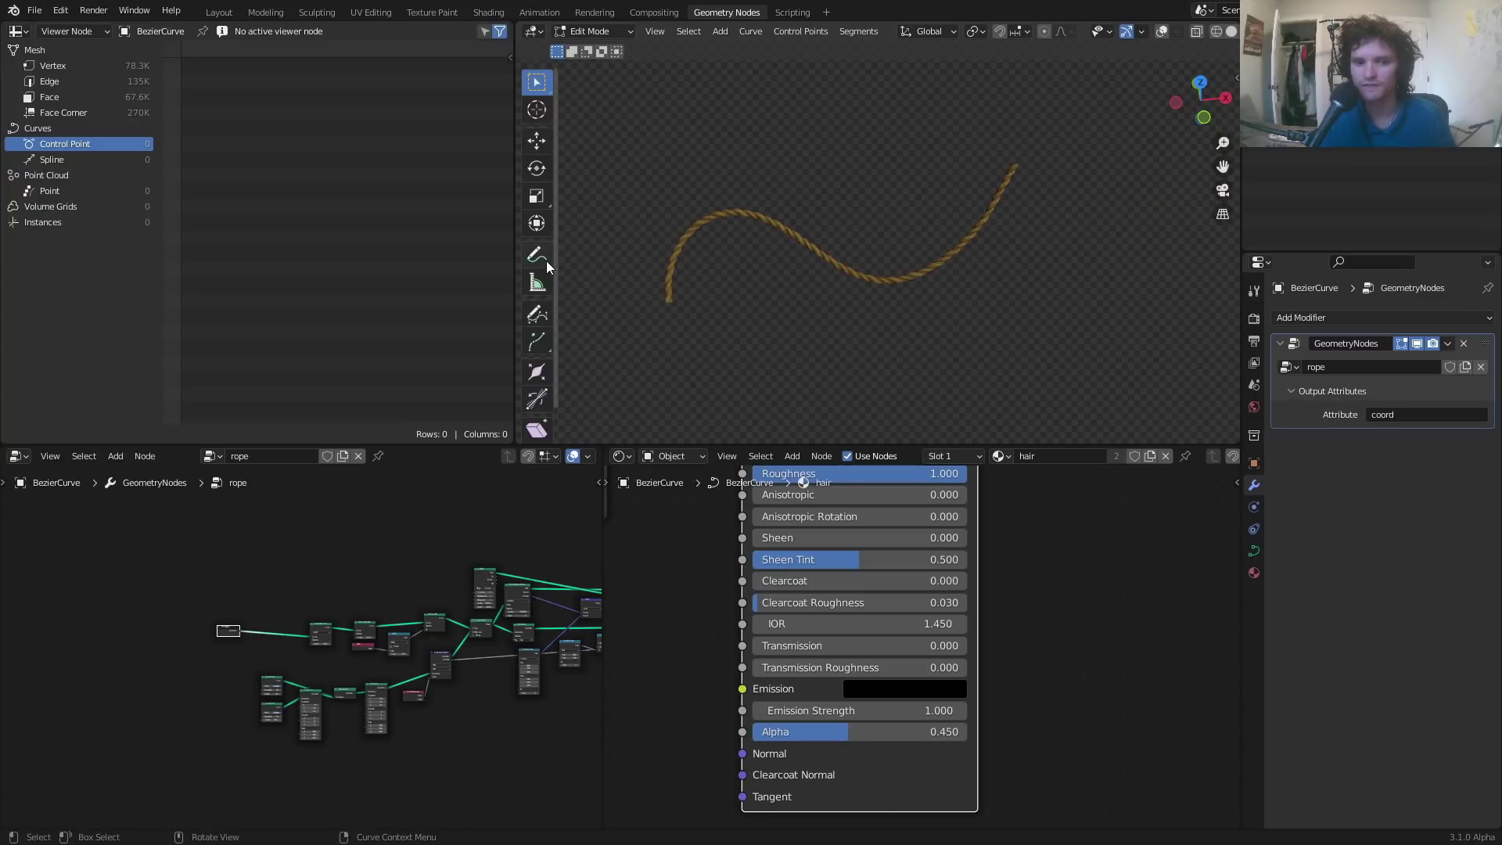
- Draw a second freehand rope with a closed loop beside the S-shaped one, inspect it, and save the file
{"action": "left_click", "coordinate": [546, 315]}
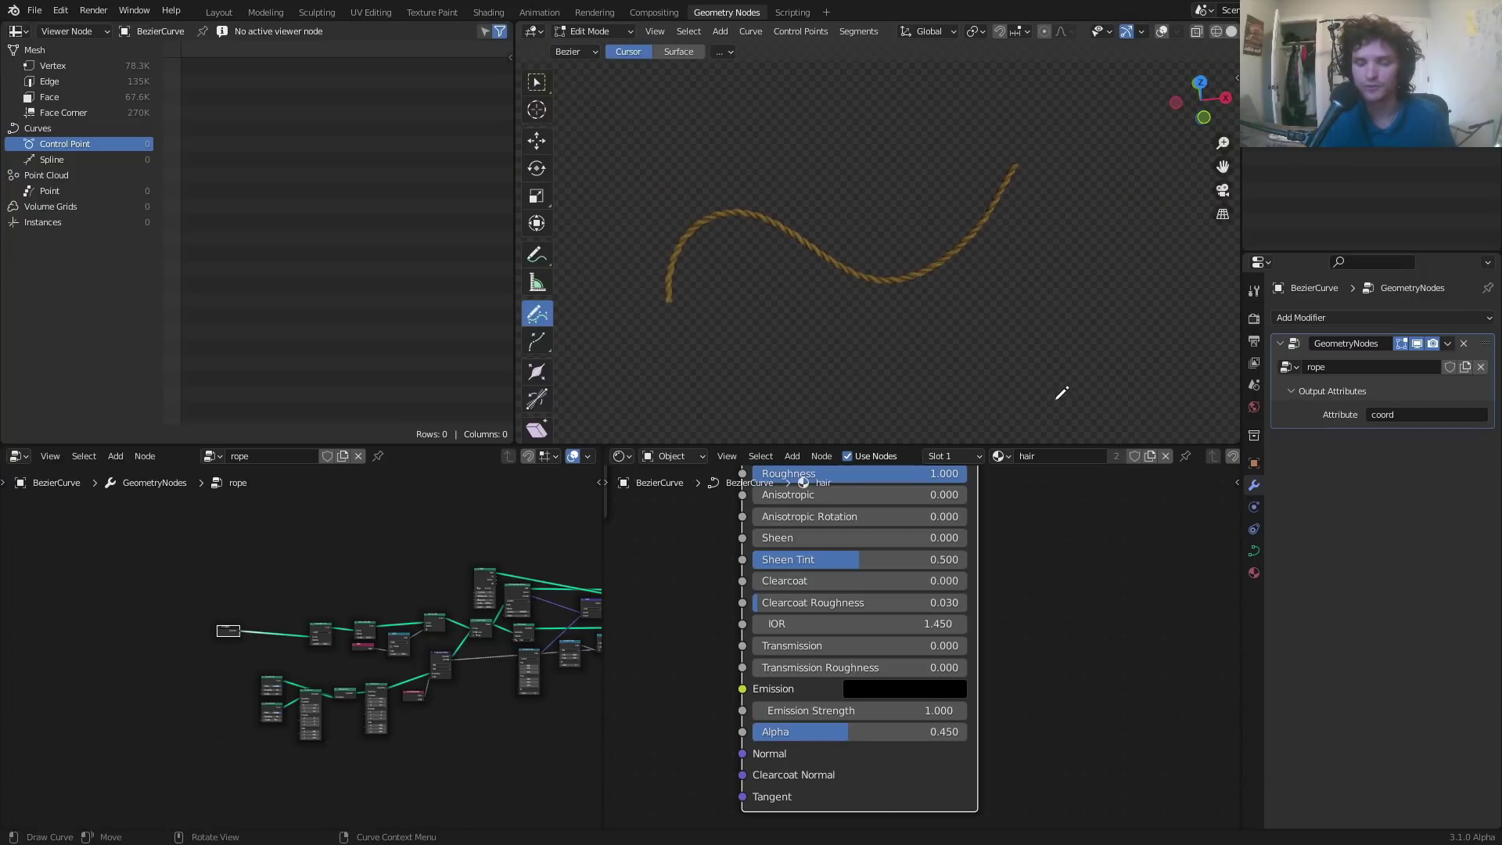
{"action": "middle_click_drag", "start_coordinate": [890, 292], "coordinate": [792, 270]}
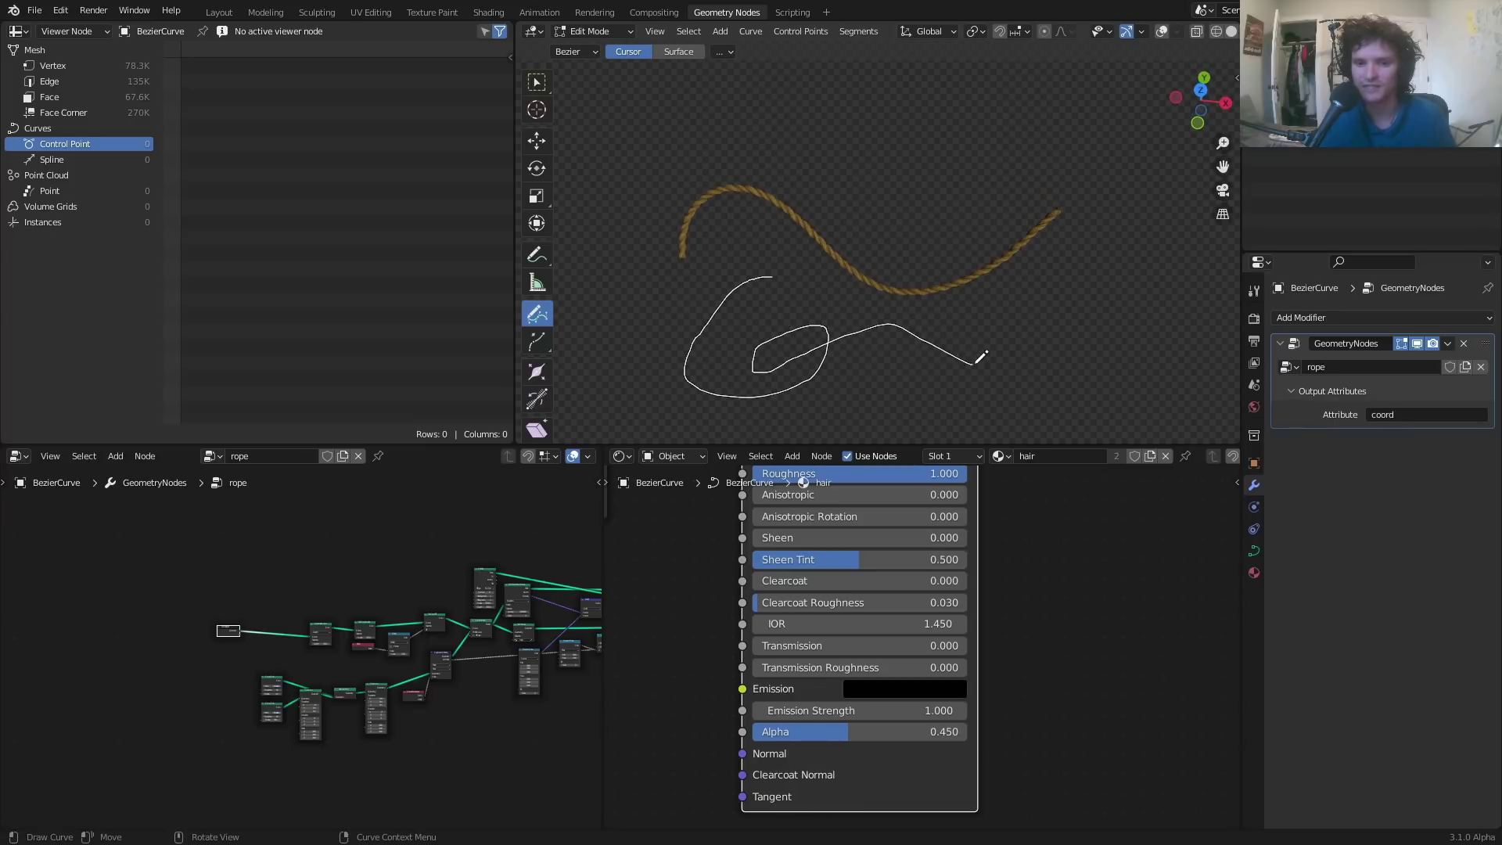
{"action": "left_click_drag", "start_coordinate": [981, 358], "coordinate": [983, 357]}
{"action": "scroll", "coordinate": [785, 345], "scroll_direction": "up", "scroll_amount": 4}
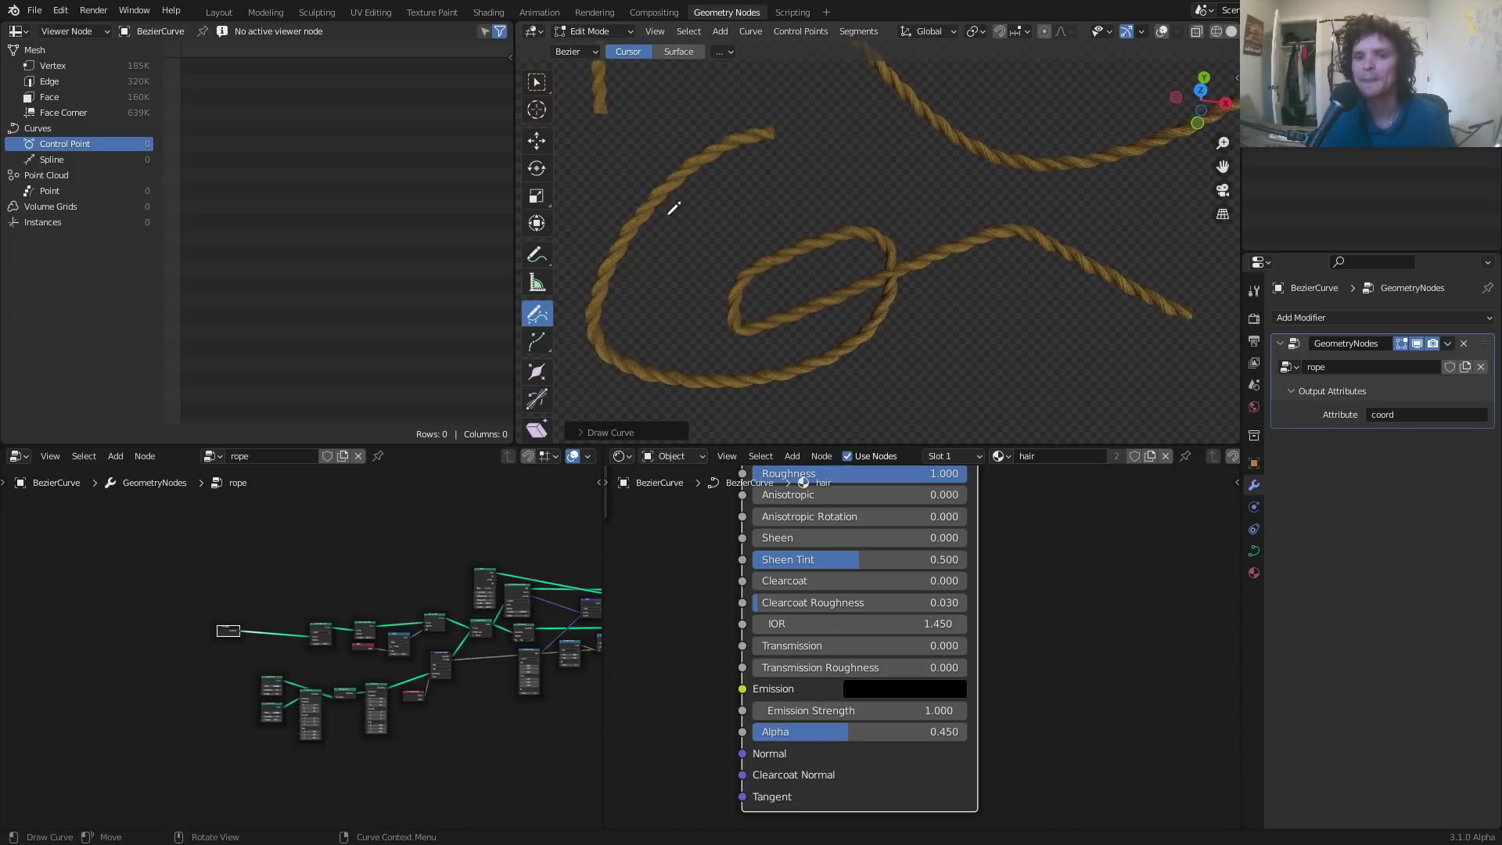
{"action": "scroll", "coordinate": [819, 235], "scroll_direction": "up", "scroll_amount": 3}
{"action": "scroll", "coordinate": [157, 665], "scroll_direction": "up", "scroll_amount": 5}
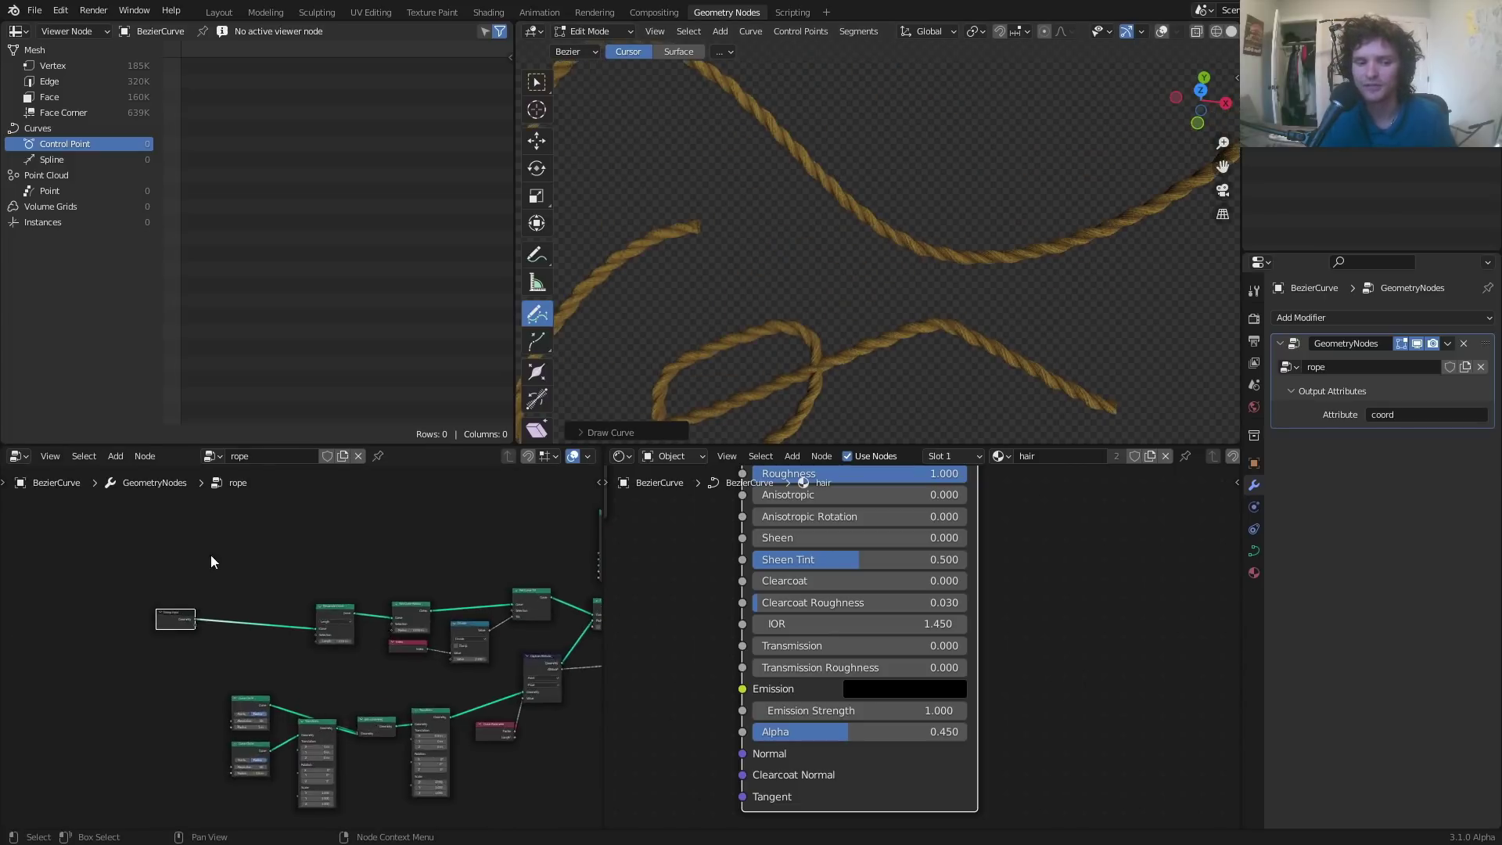
{"action": "key", "text": "ctrl+s"}
- Add a Star curve node, feed its Curve into Resample Curve in place of Group Input, and inspect the rope's corners
{"action": "scroll", "coordinate": [227, 594], "scroll_direction": "up", "scroll_amount": 2}
{"action": "key", "text": "shift+a"}
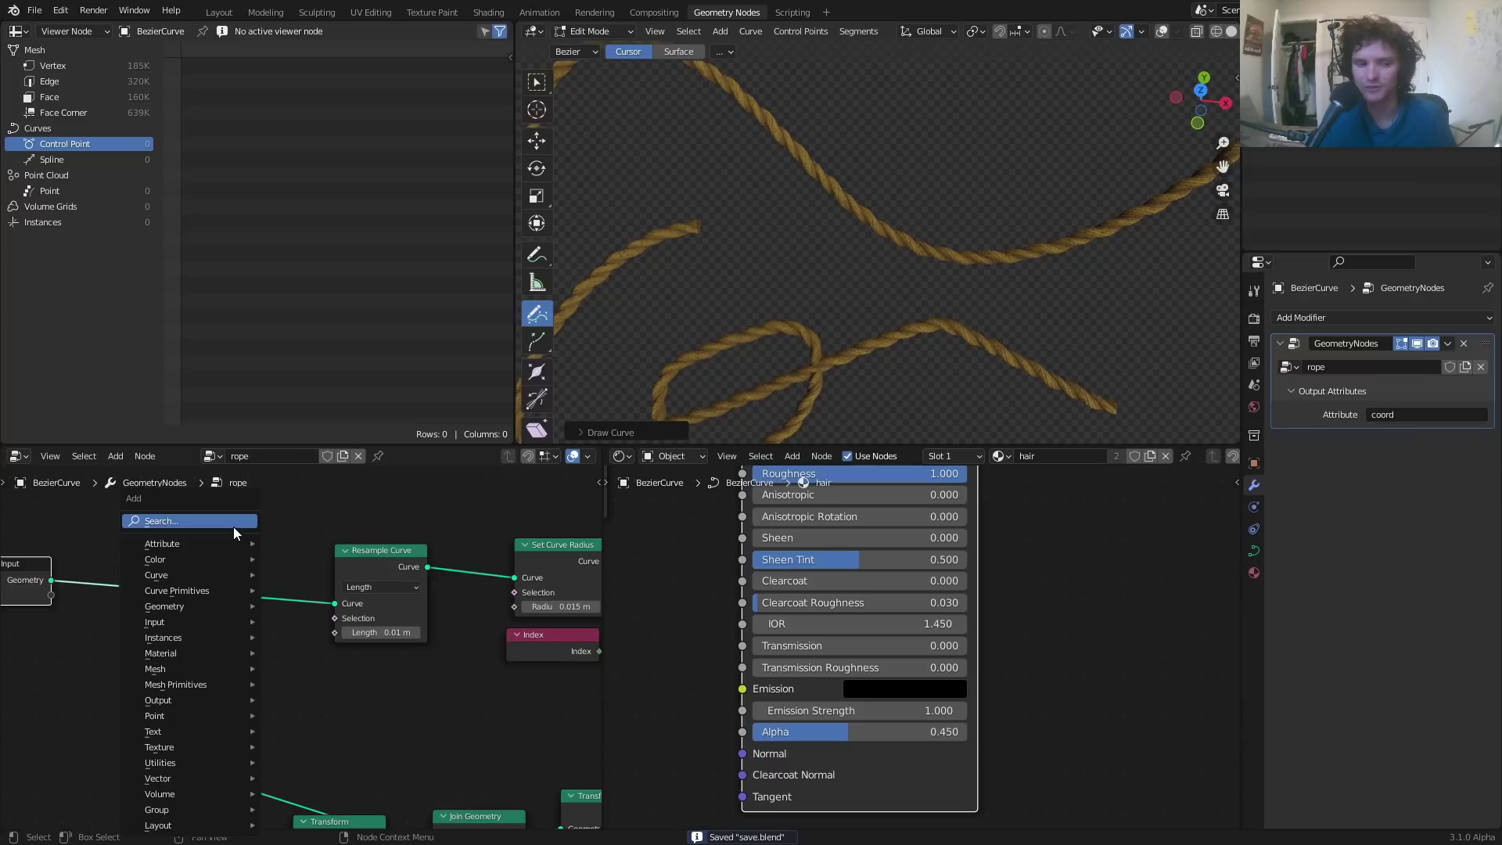
{"action": "type", "text": "star"}
{"action": "key", "text": "Return"}
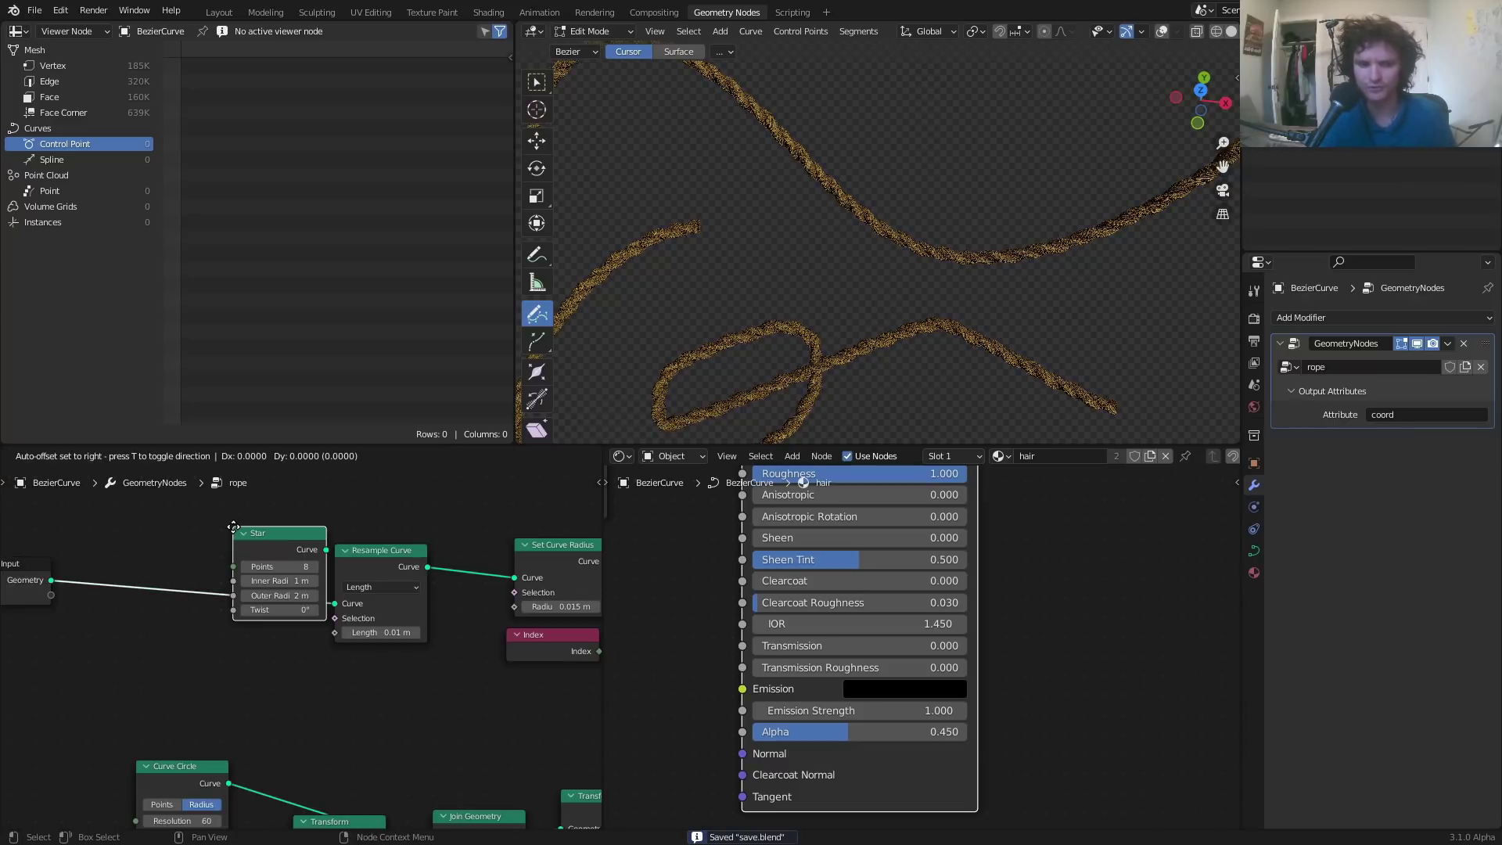
{"action": "left_click", "coordinate": [131, 631]}
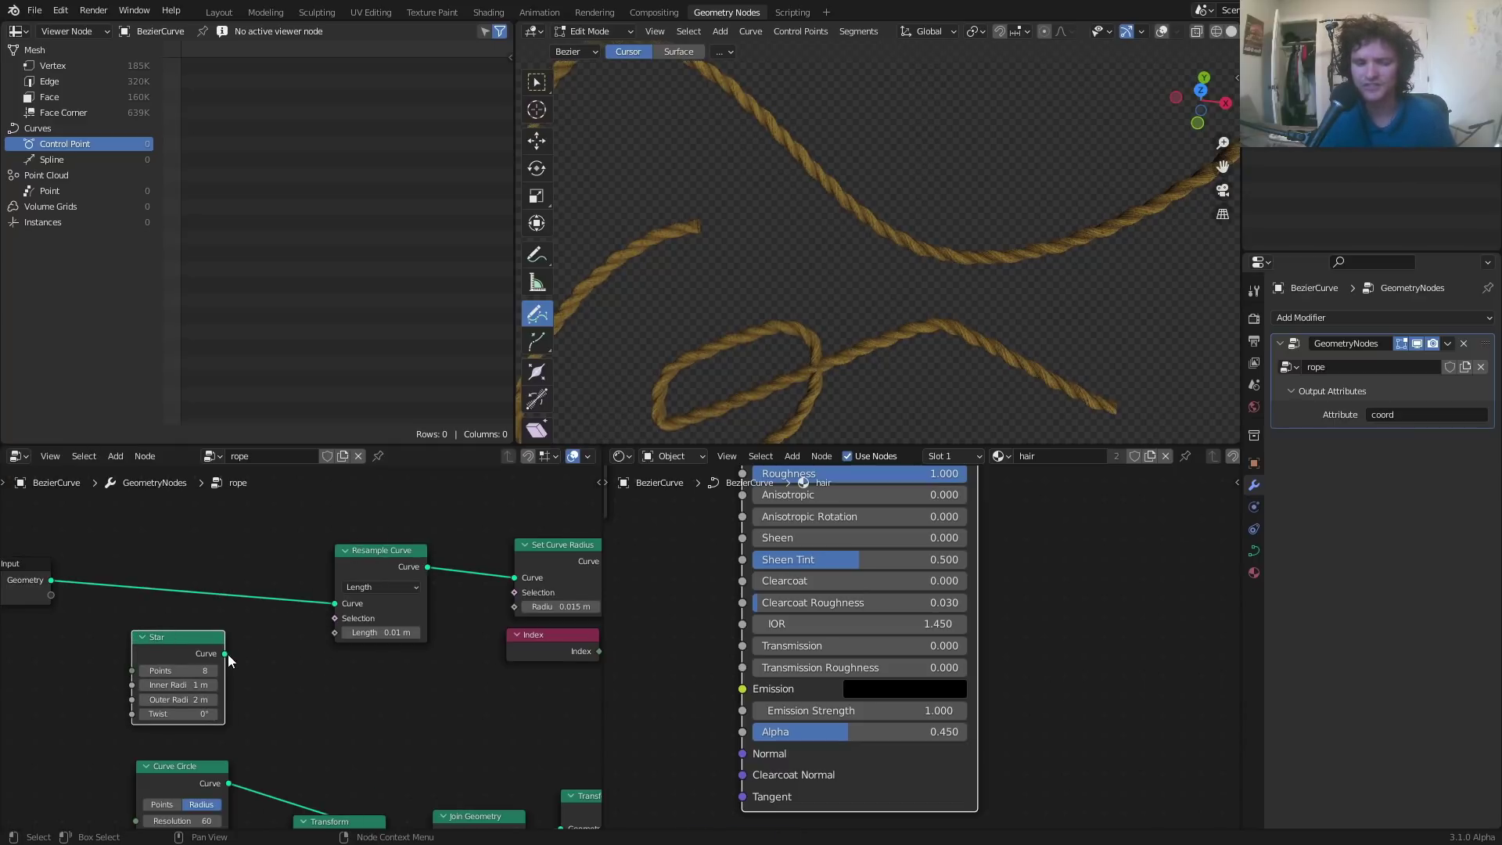
{"action": "left_click_drag", "start_coordinate": [226, 654], "coordinate": [335, 605]}
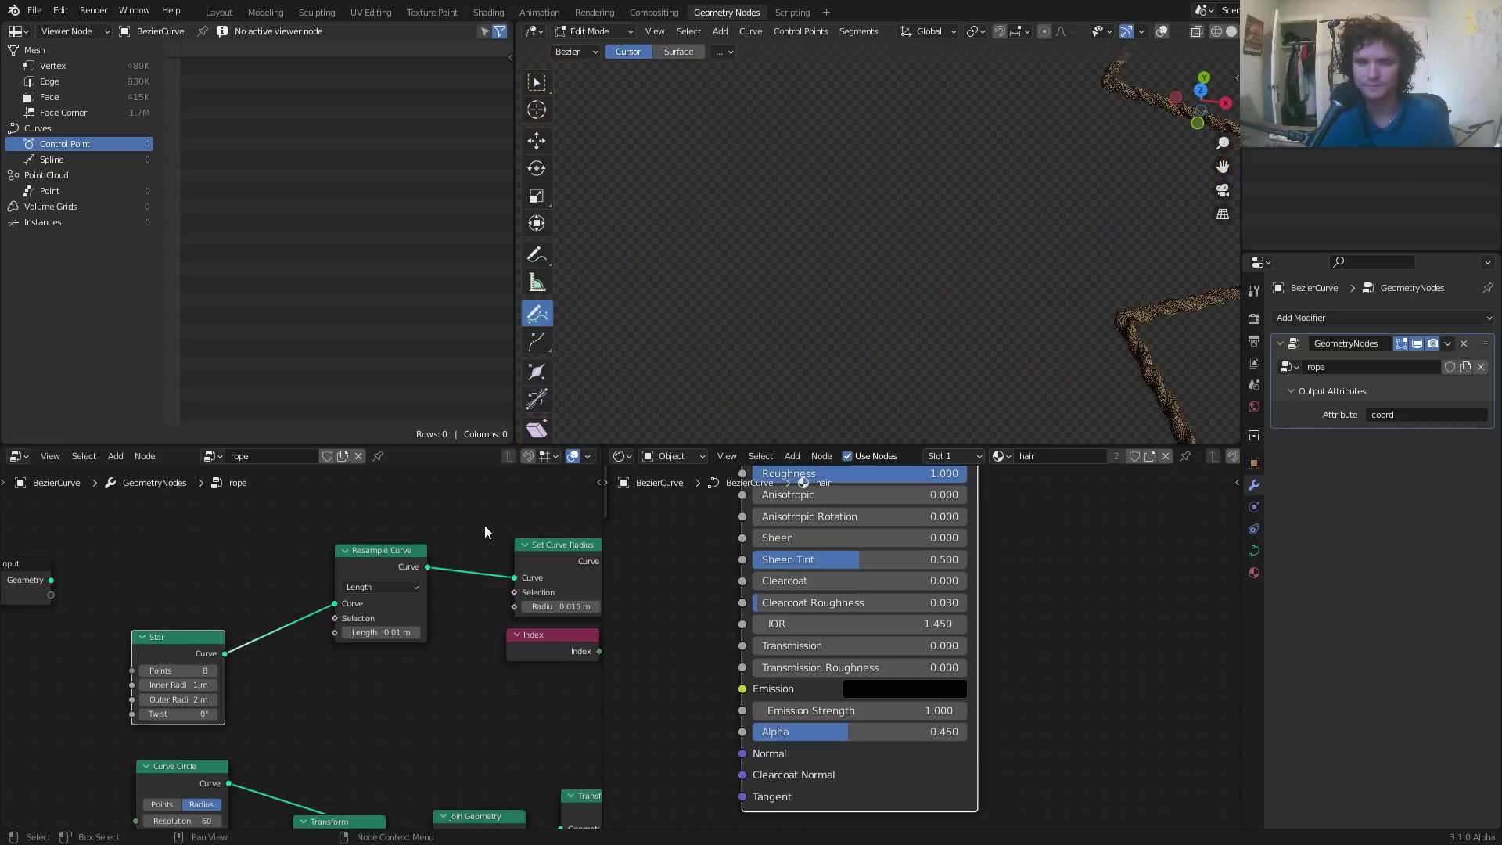
{"action": "middle_click_drag", "start_coordinate": [744, 306], "coordinate": [927, 320]}
{"action": "scroll", "coordinate": [927, 320], "scroll_direction": "up", "scroll_amount": 5}
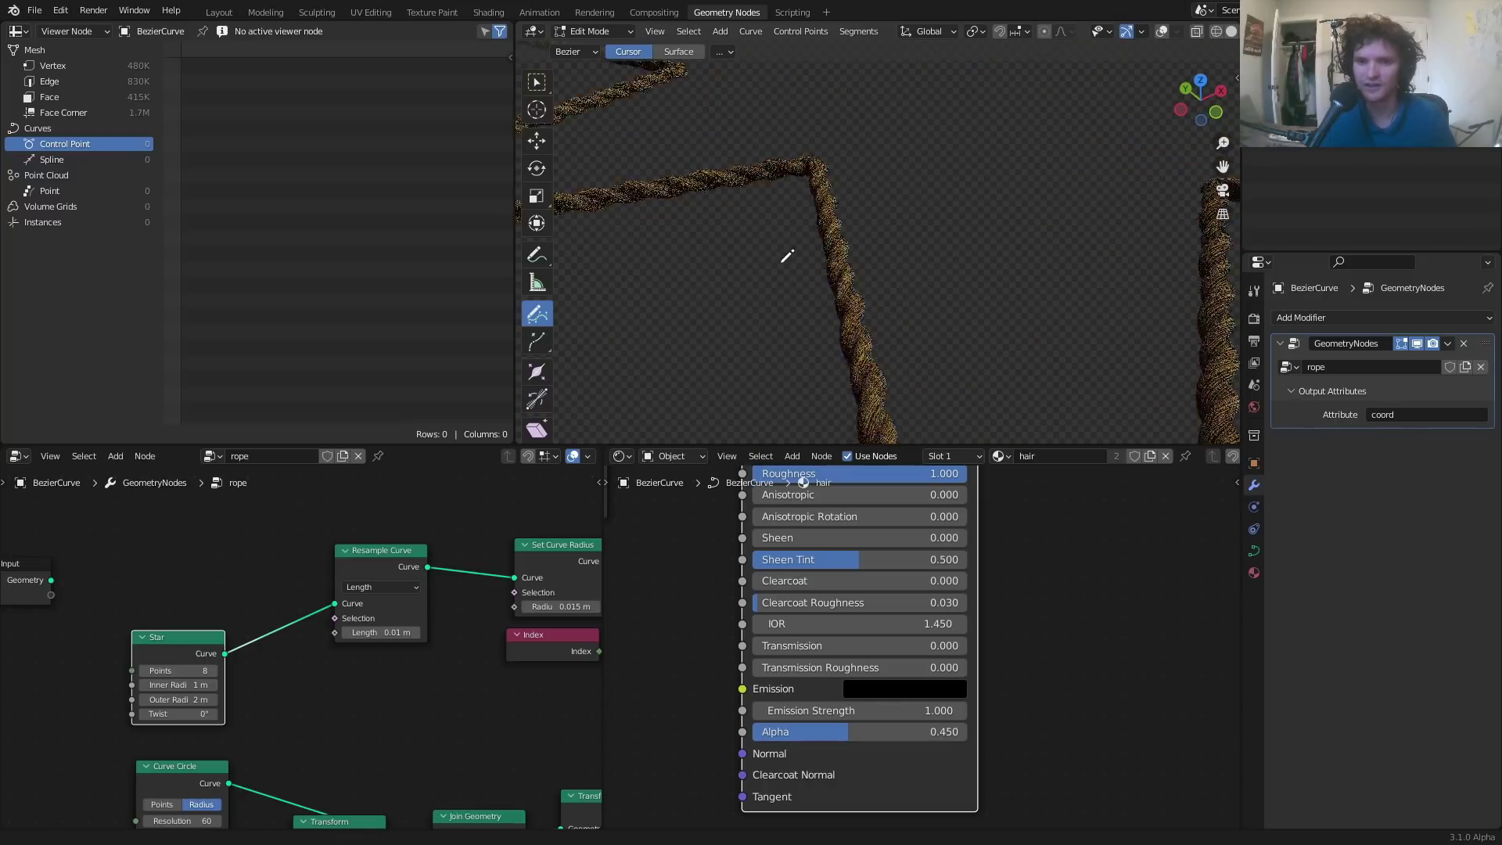
{"action": "middle_click_drag", "start_coordinate": [831, 249], "coordinate": [875, 196]}
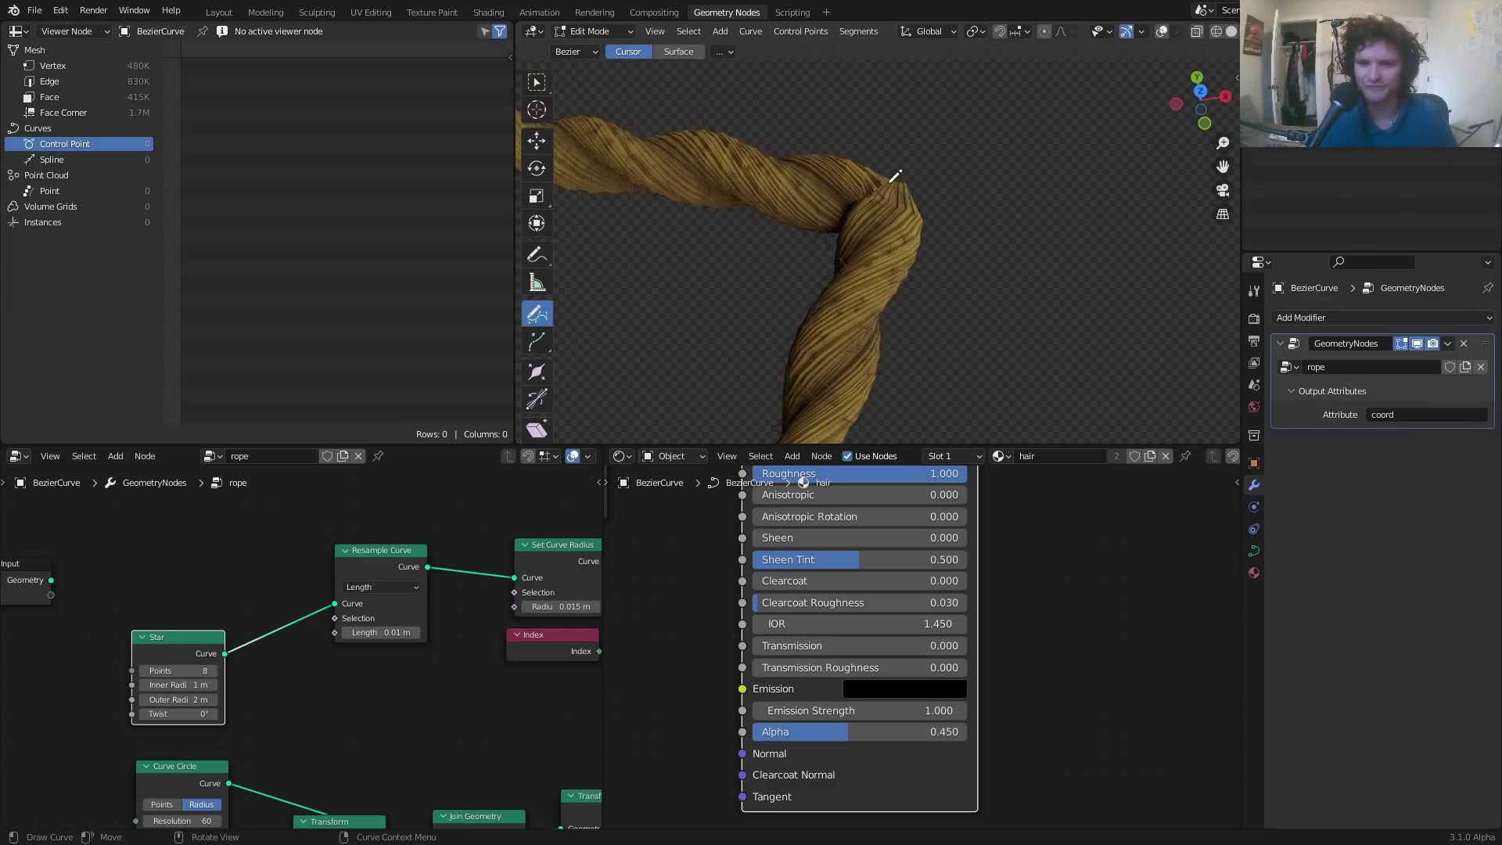
- Try a Fillet Curve node between the Star and Resample Curve nodes, and remove it after reviewing the rope's shape
{"action": "scroll", "coordinate": [194, 614], "scroll_direction": "up", "scroll_amount": 3}
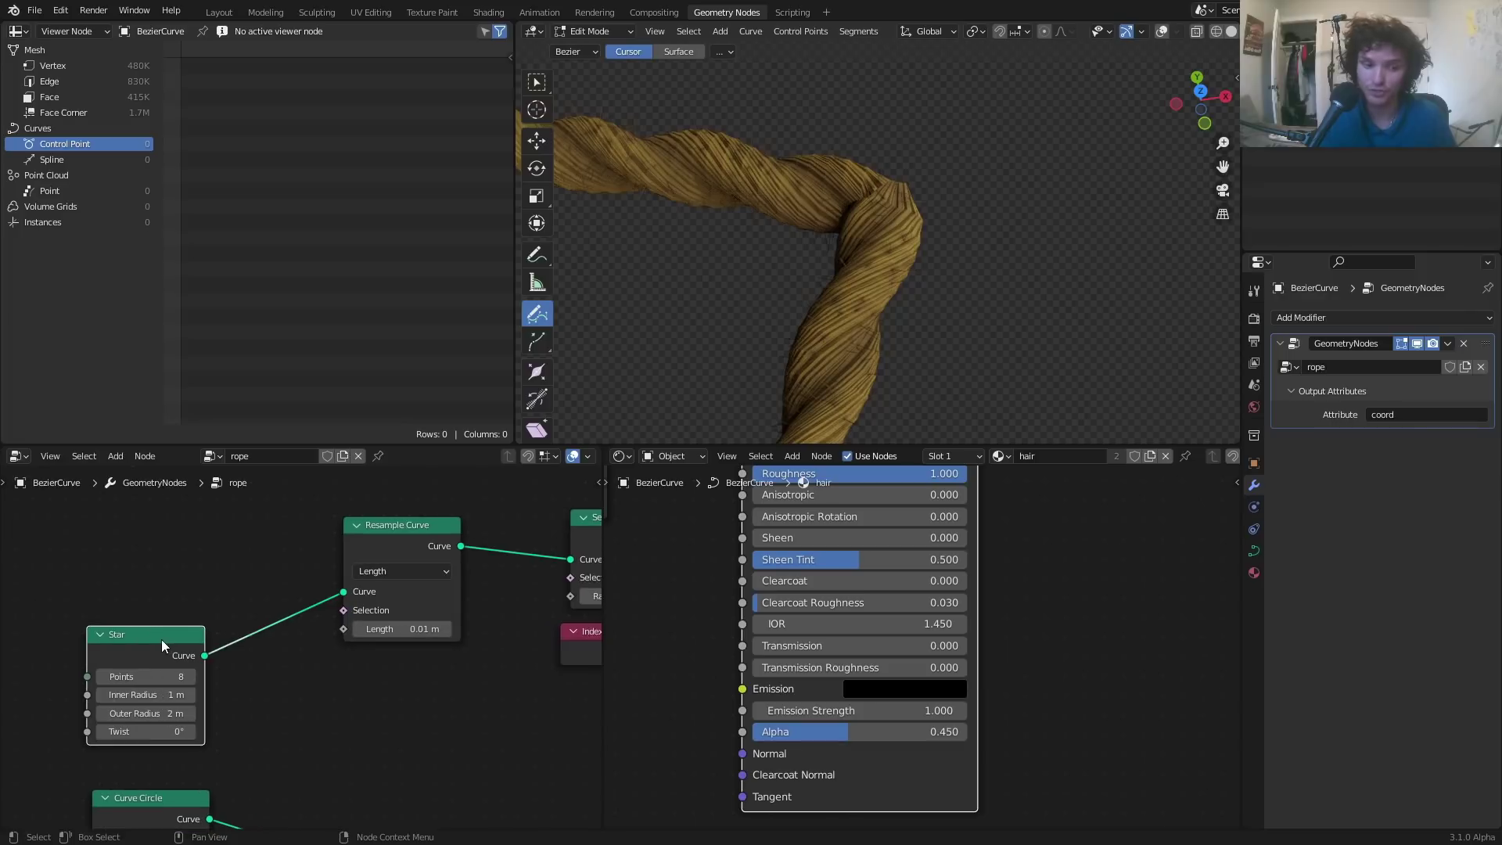
{"action": "left_click_drag", "start_coordinate": [164, 638], "coordinate": [102, 636]}
{"action": "key", "text": "shift+a"}
{"action": "left_click", "coordinate": [128, 518]}
{"action": "type", "text": "fill"}
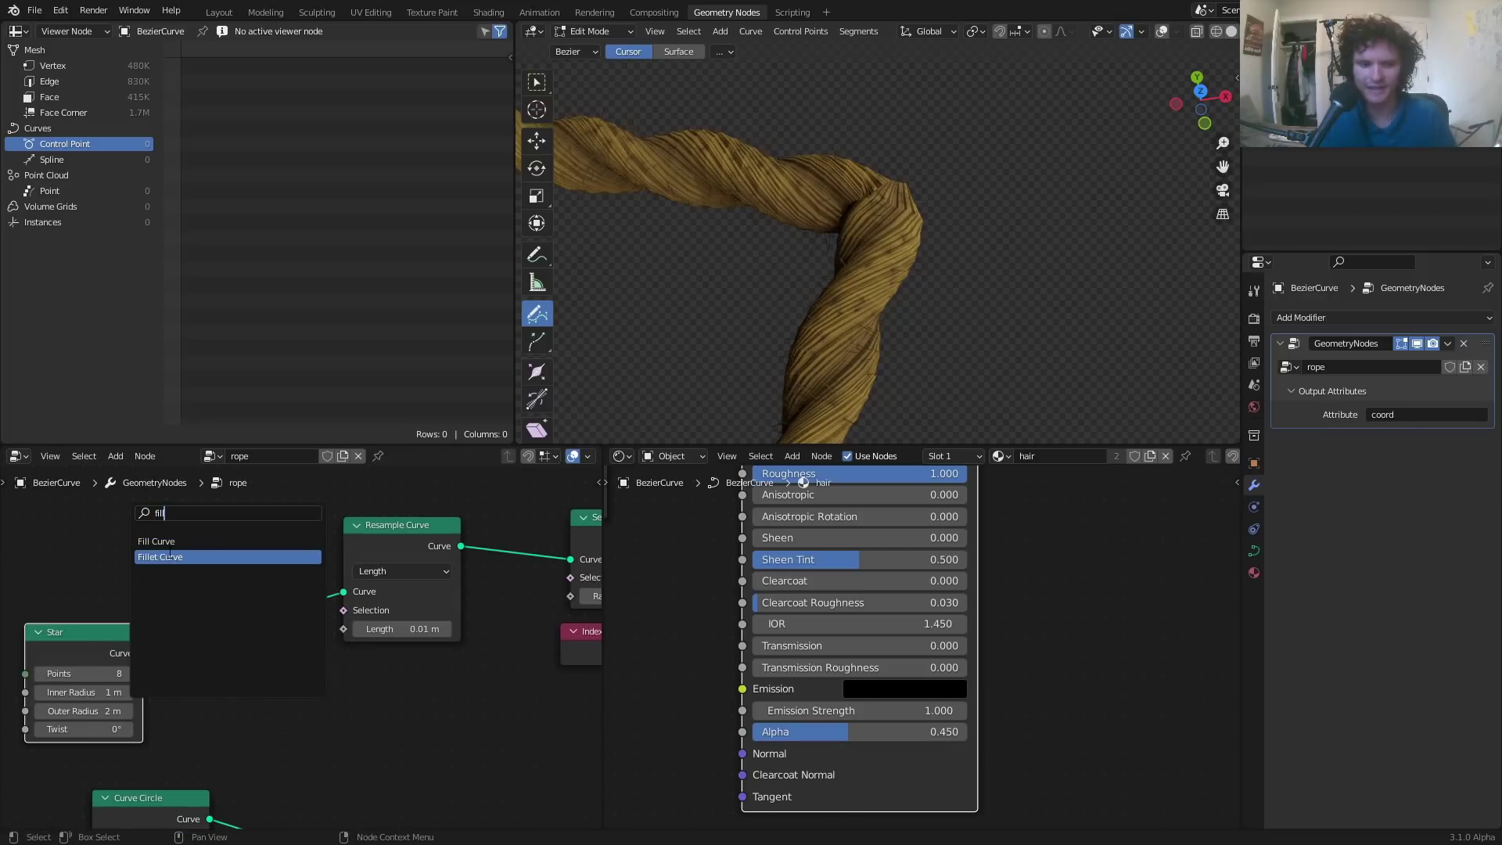
{"action": "left_click", "coordinate": [172, 558]}
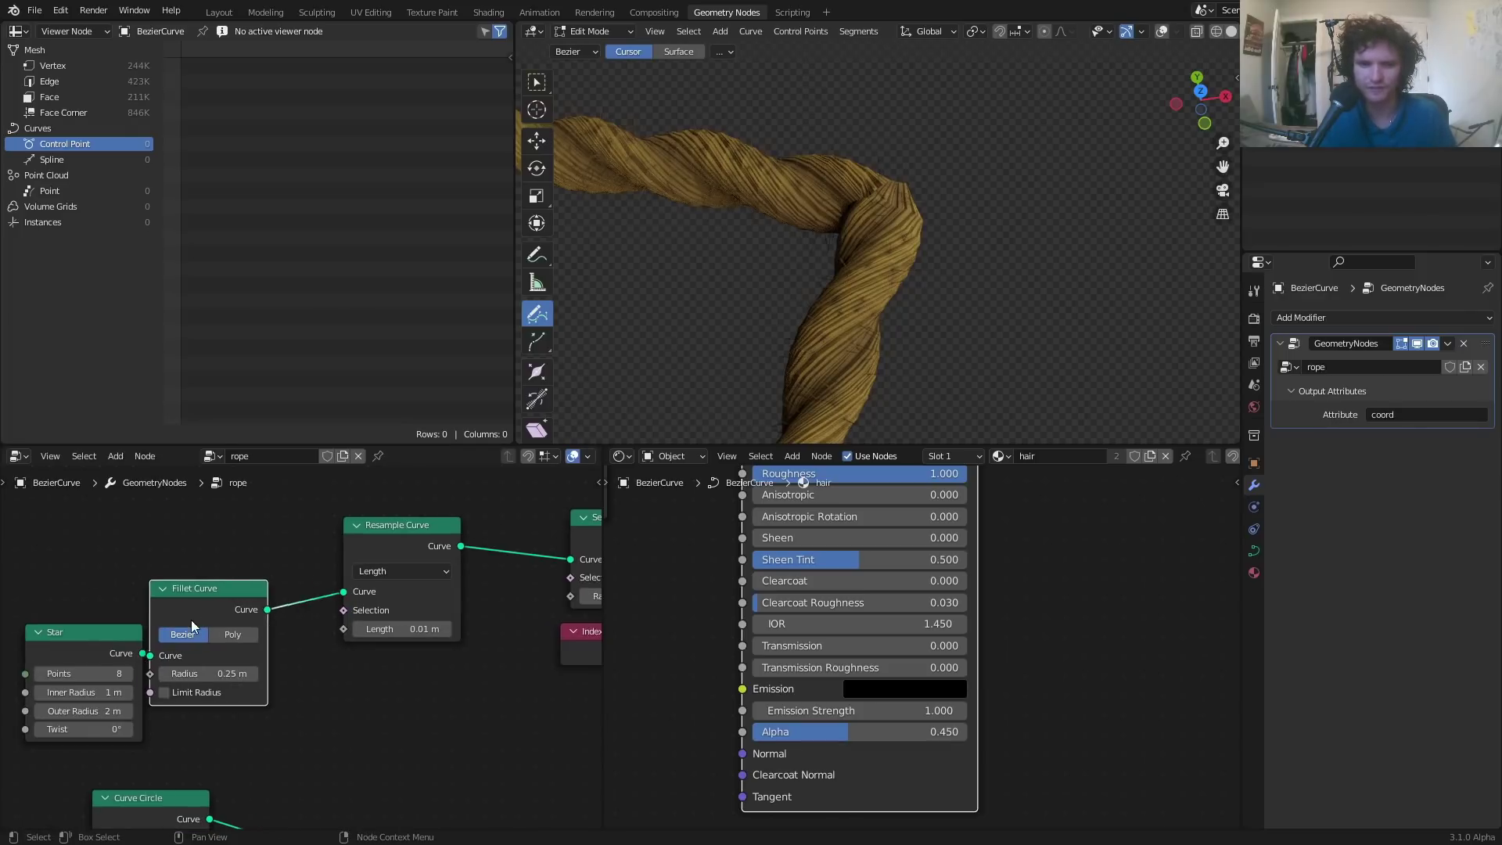
{"action": "left_click", "coordinate": [253, 628]}
{"action": "scroll", "coordinate": [812, 227], "scroll_direction": "down", "scroll_amount": 10}
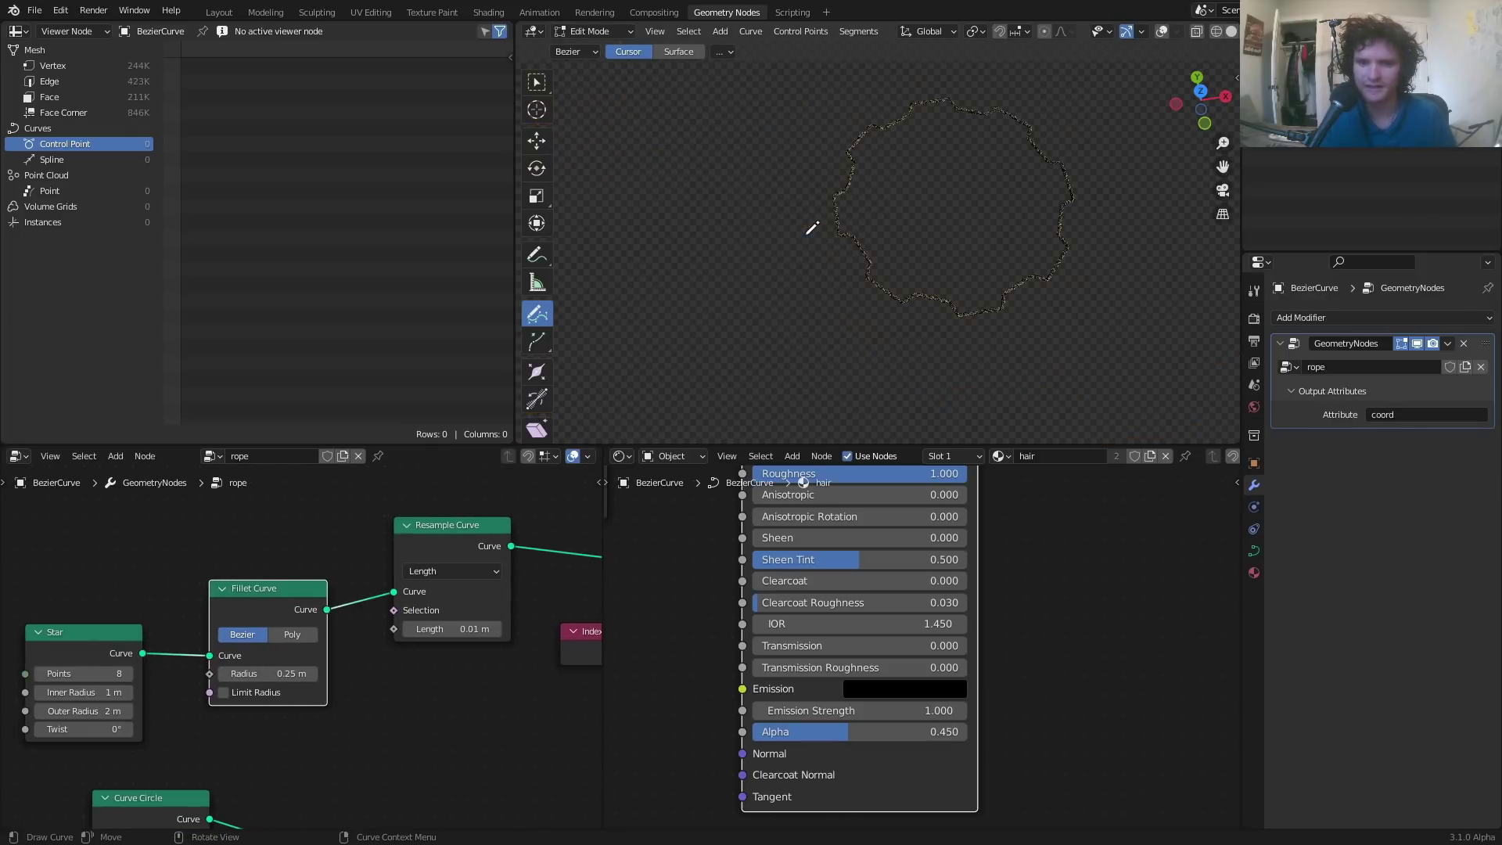
{"action": "scroll", "coordinate": [954, 222], "scroll_direction": "up", "scroll_amount": 4}
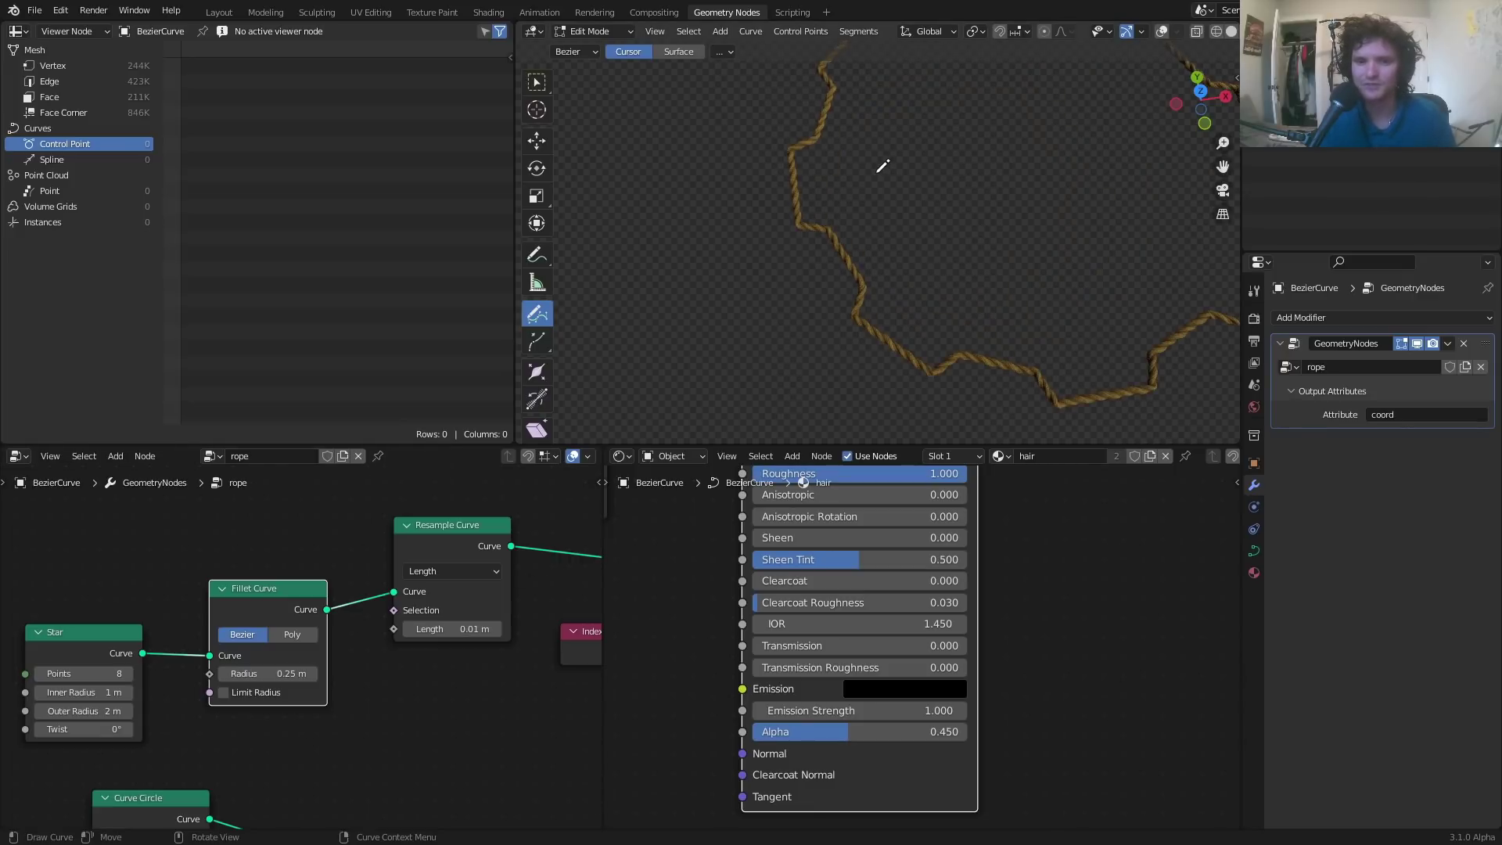
{"action": "scroll", "coordinate": [817, 235], "scroll_direction": "up", "scroll_amount": 8}
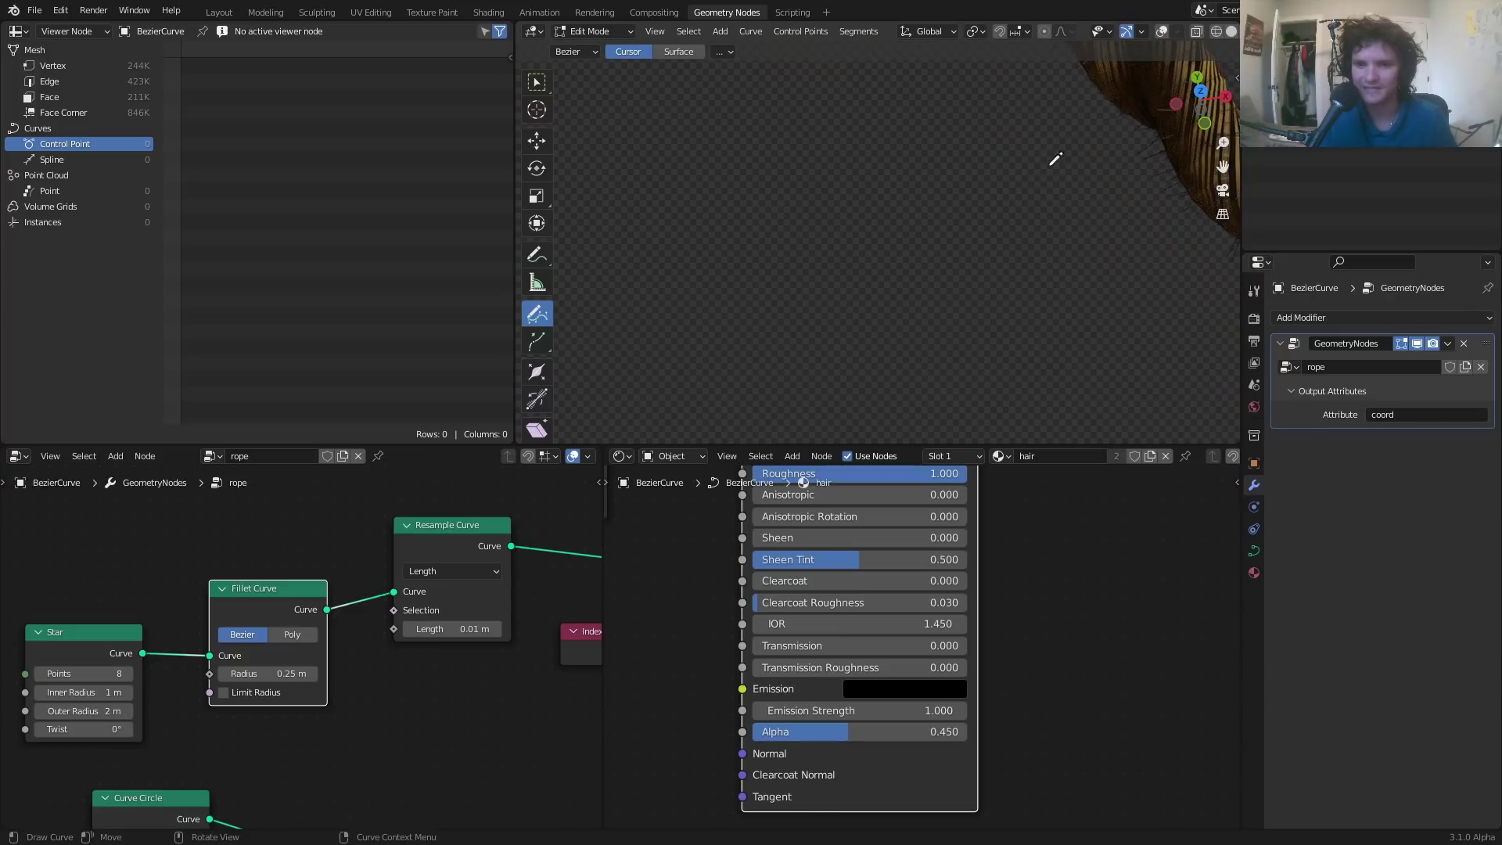
{"action": "scroll", "coordinate": [873, 271], "scroll_direction": "down", "scroll_amount": 10}
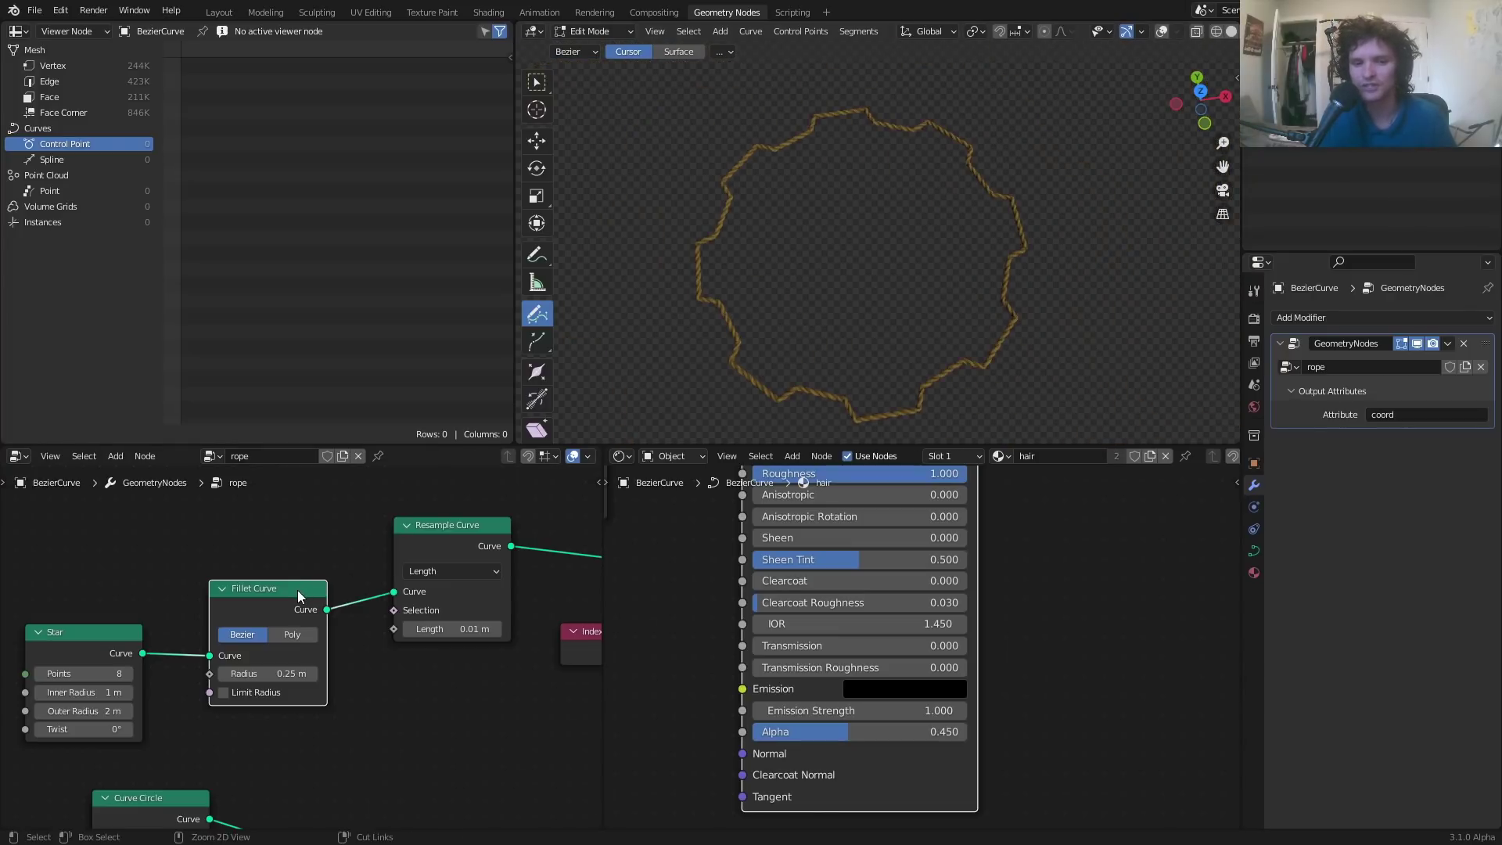
{"action": "key", "text": "ctrl+x"}
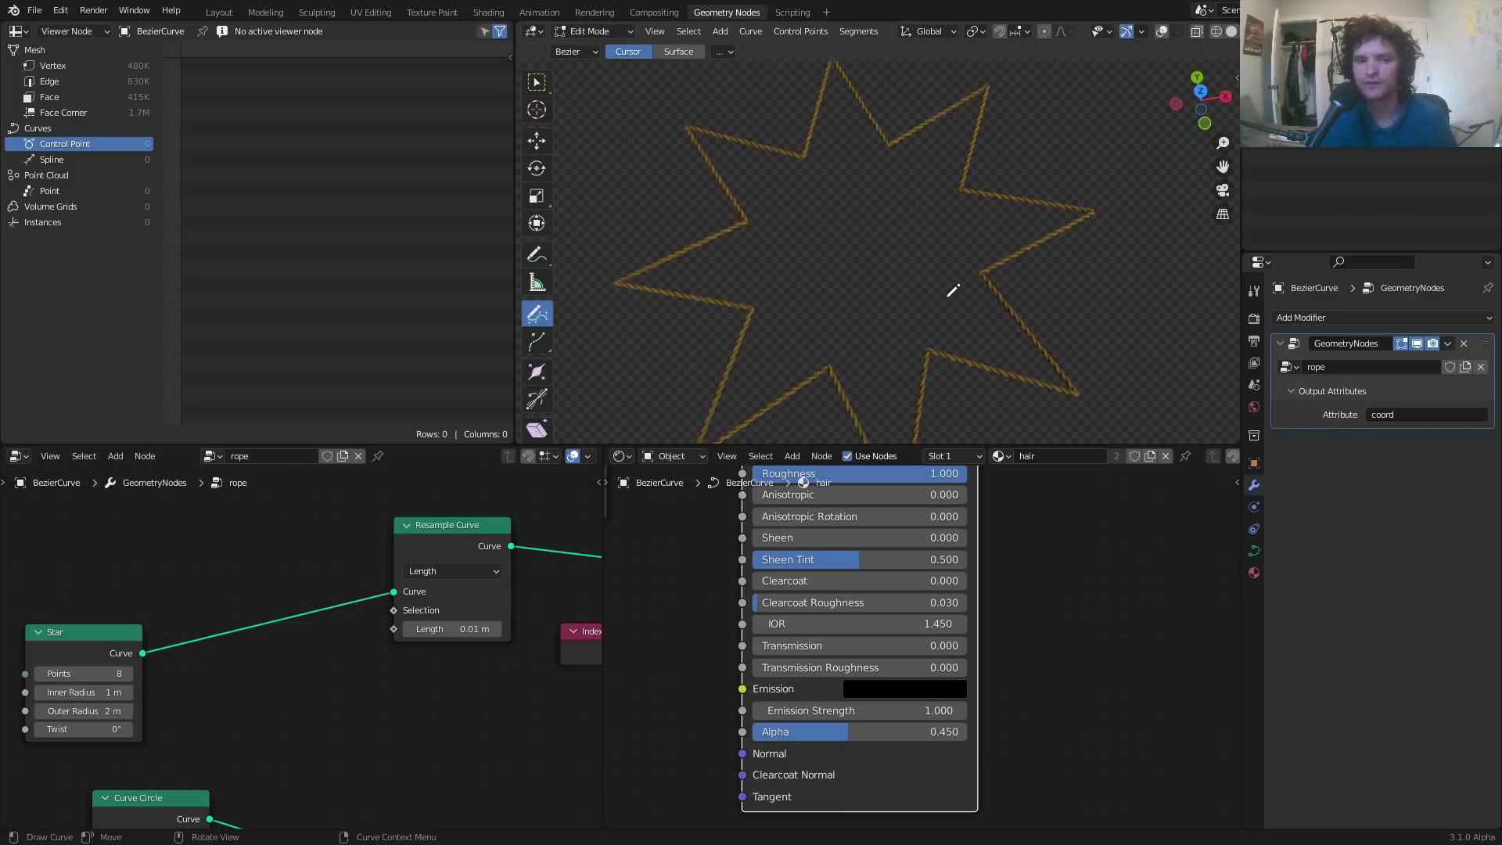
- Reconnect Group Input's Geometry to Resample Curve's Curve input in place of the Star node, and review the drawn rope
{"action": "middle_click_drag", "start_coordinate": [145, 650], "coordinate": [350, 661]}
{"action": "scroll", "coordinate": [351, 660], "scroll_direction": "down", "scroll_amount": 3}
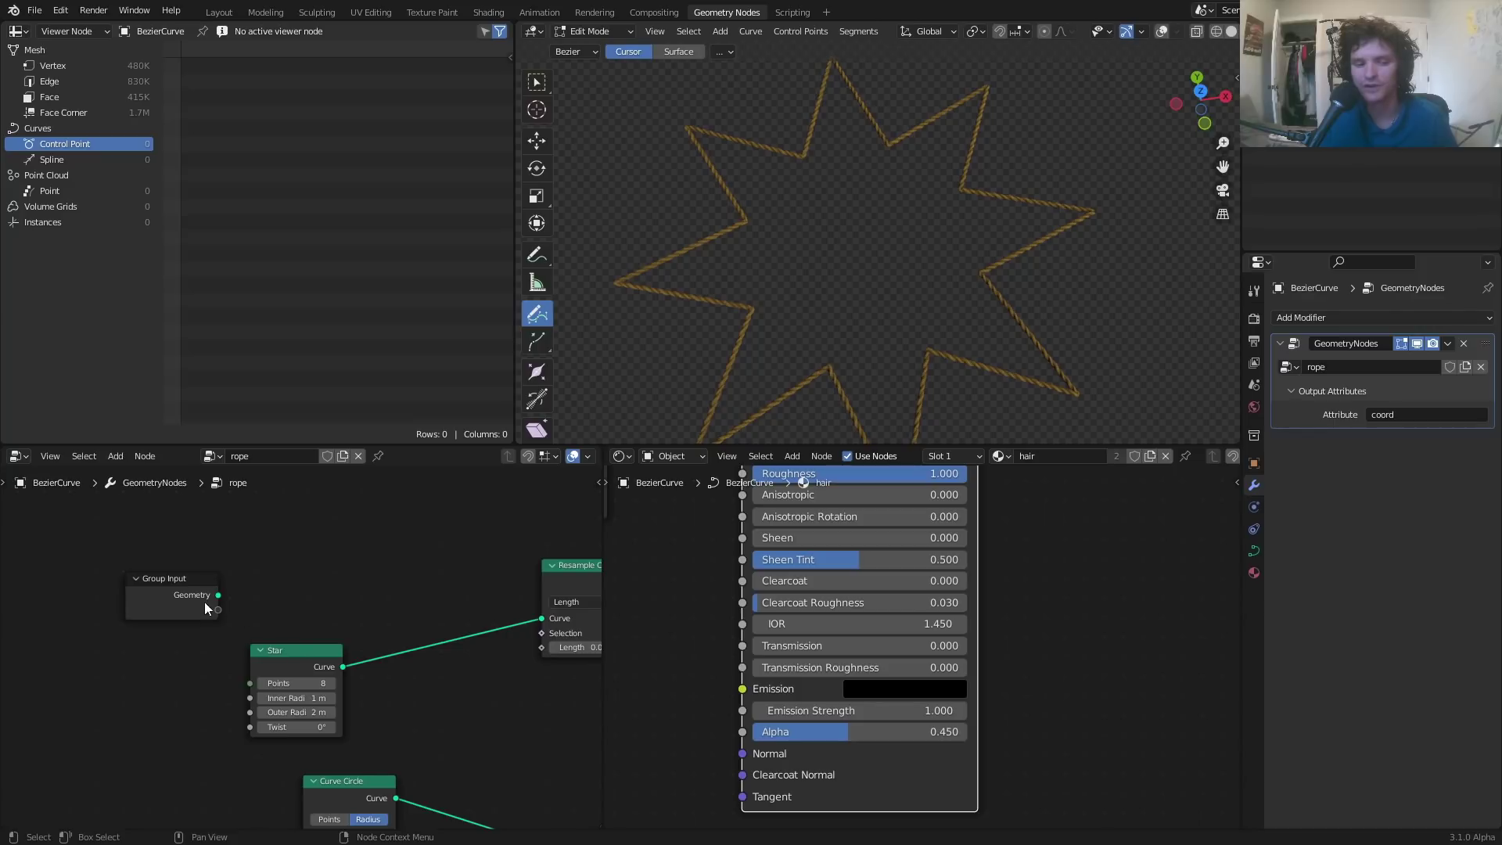
{"action": "left_click_drag", "start_coordinate": [219, 596], "coordinate": [542, 618]}
{"action": "scroll", "coordinate": [878, 262], "scroll_direction": "up", "scroll_amount": 5}
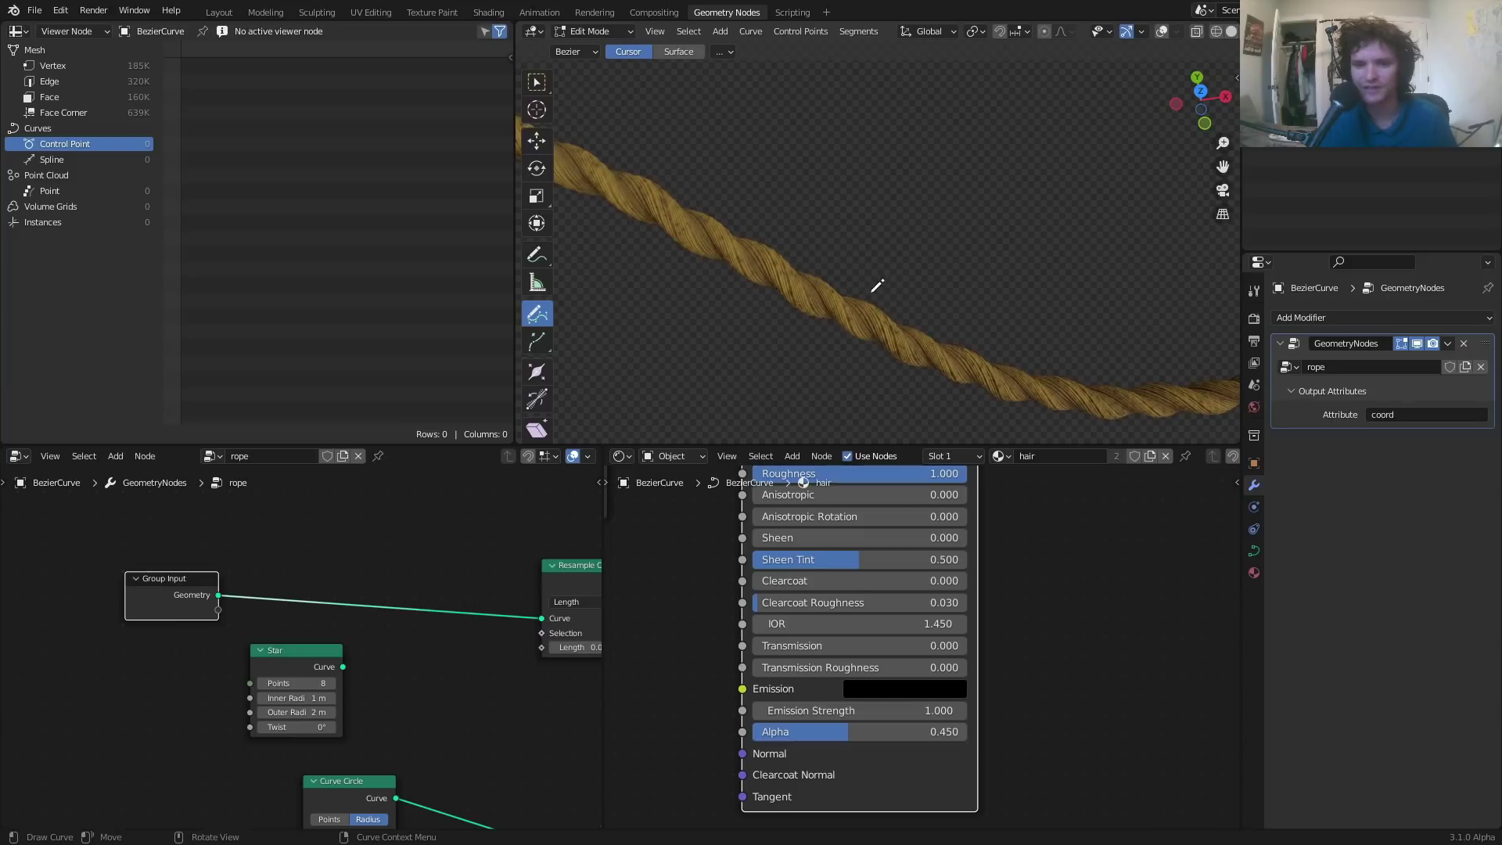
- Save the current file and open the recent file rope.blend
{"action": "scroll", "coordinate": [393, 664], "scroll_direction": "down", "scroll_amount": 3}
{"action": "middle_click_drag", "start_coordinate": [393, 664], "coordinate": [353, 560]}
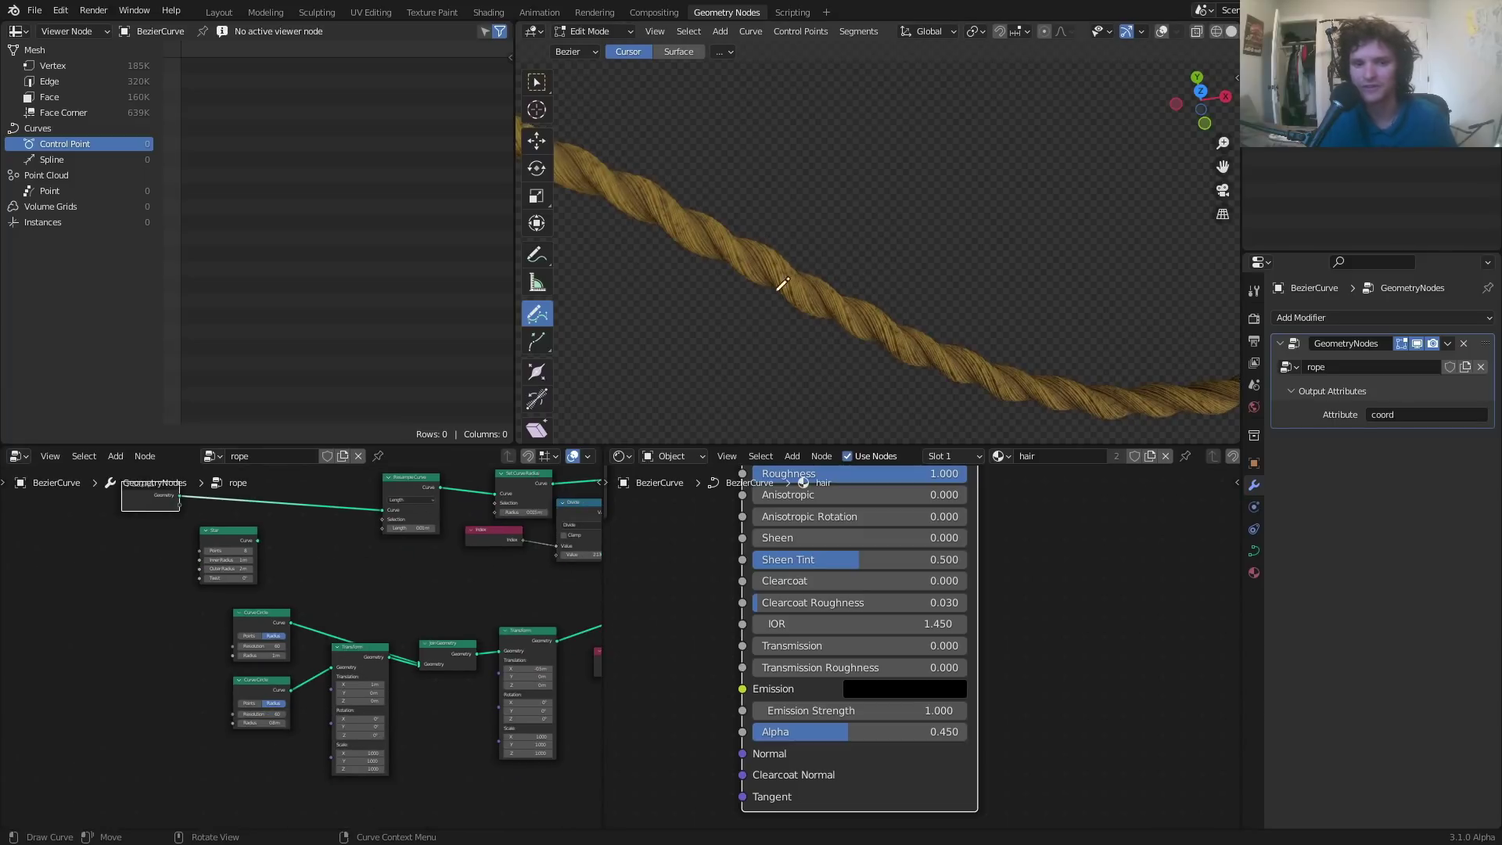
{"action": "key", "text": "ctrl+s"}
{"action": "left_click", "coordinate": [34, 10]}
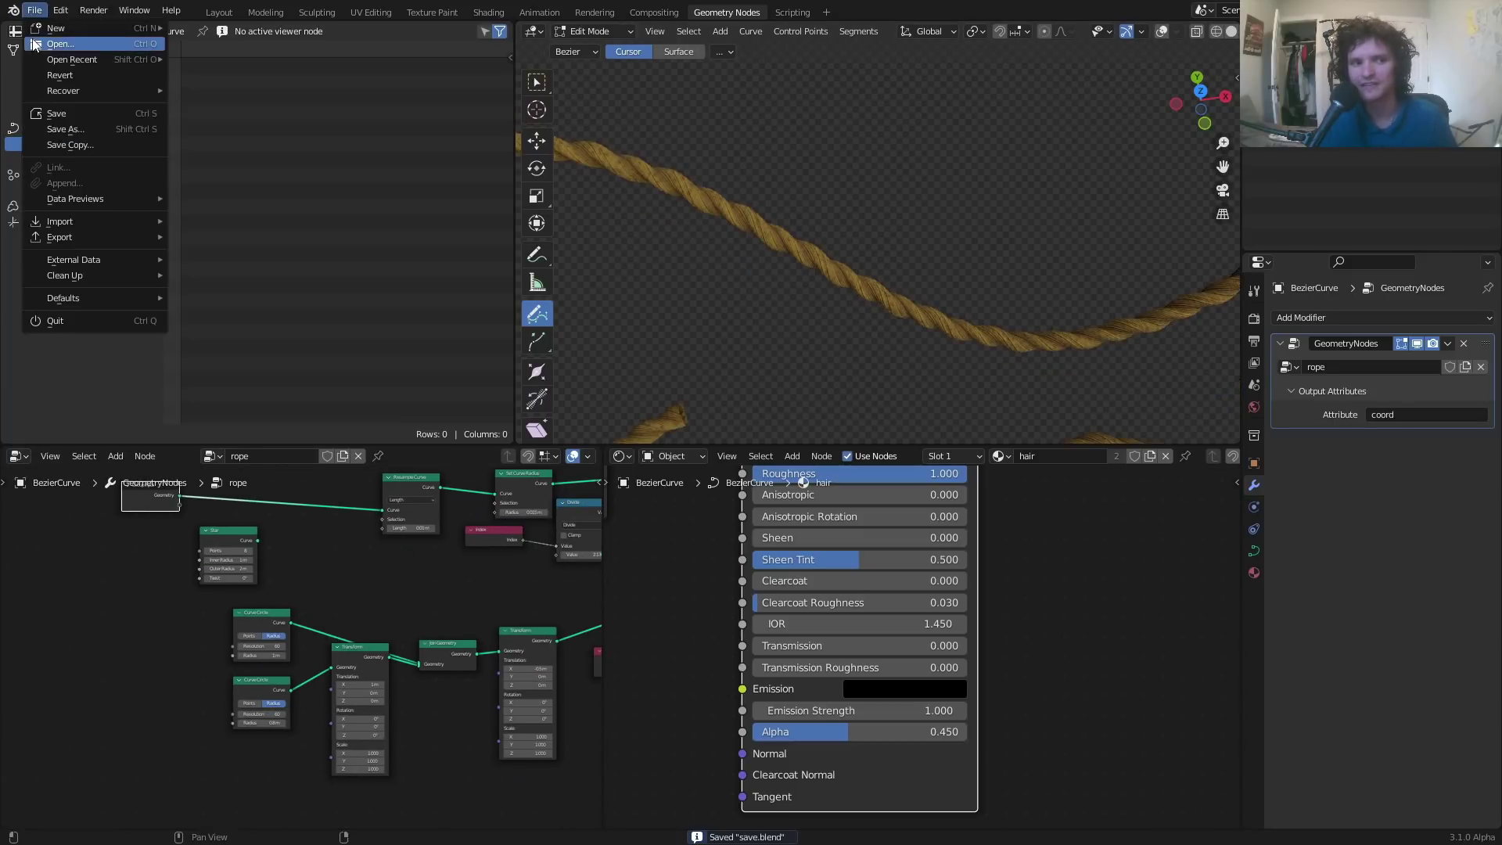
{"action": "mouse_move", "coordinate": [53, 65]}
{"action": "left_click", "coordinate": [279, 75]}
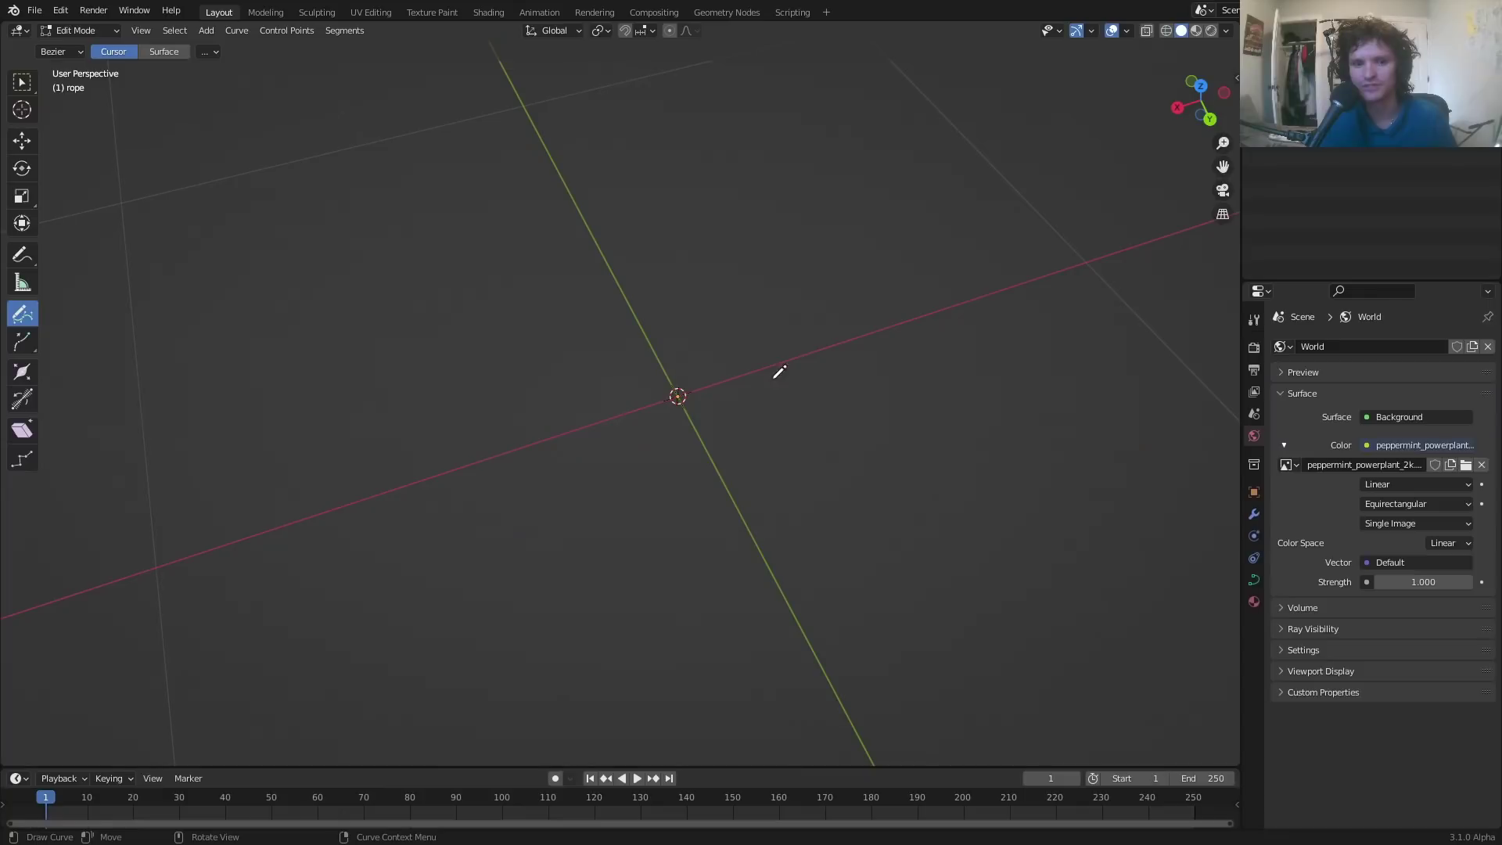
- Draw a freehand wavy rope curve across the world origin and preview it in rendered shading
{"action": "left_click_drag", "start_coordinate": [320, 395], "coordinate": [975, 289]}
{"action": "scroll", "coordinate": [653, 59], "scroll_direction": "up", "scroll_amount": 2}
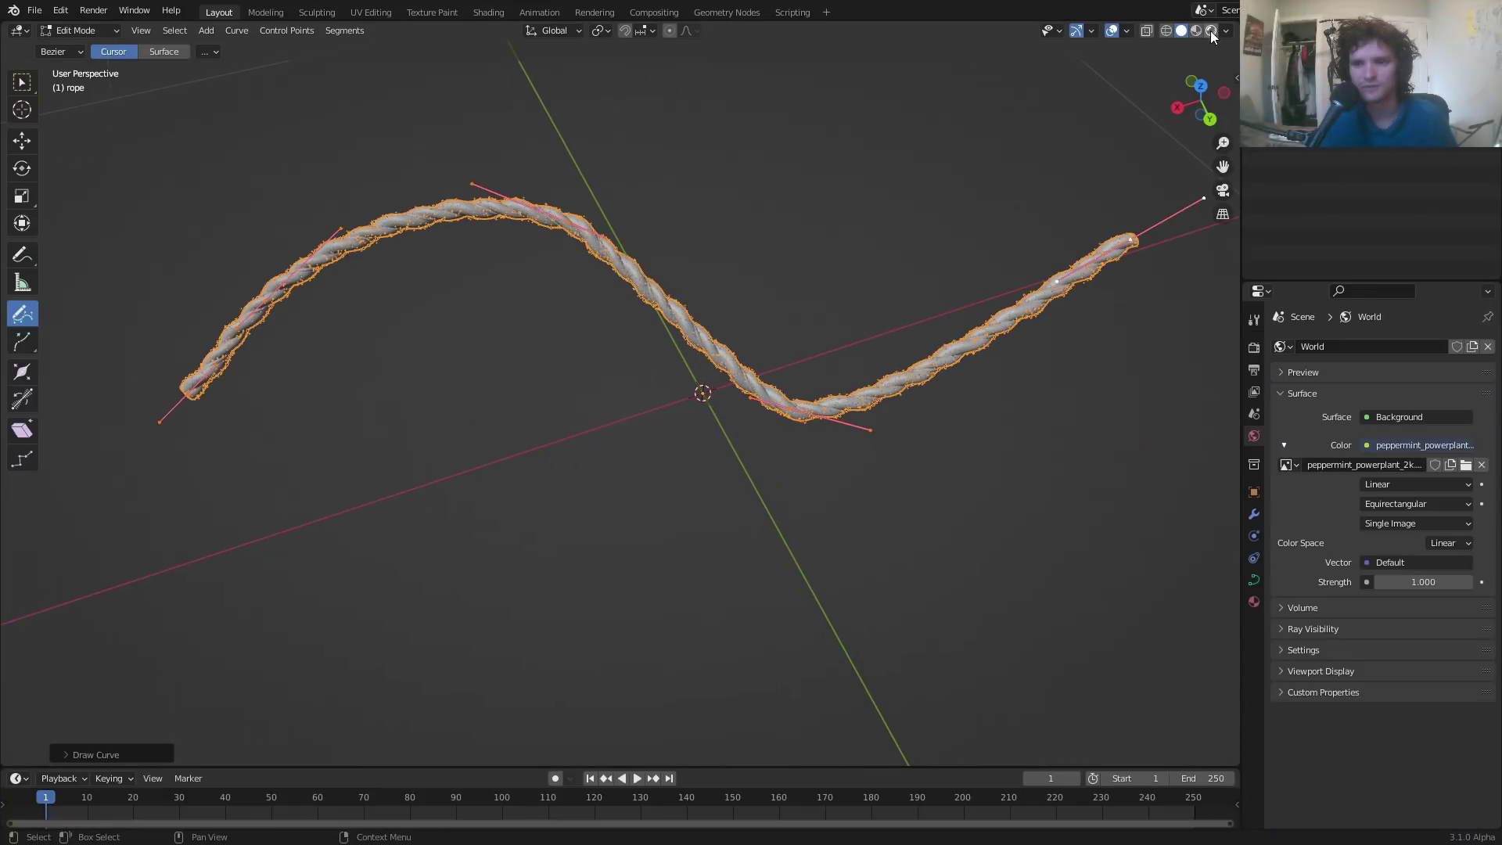
{"action": "left_click", "coordinate": [1211, 31]}
- Examine the rope's geometry node tree, including its Curve Circle and Transform nodes, and the rope's surface fibers up close
{"action": "left_click", "coordinate": [724, 17]}
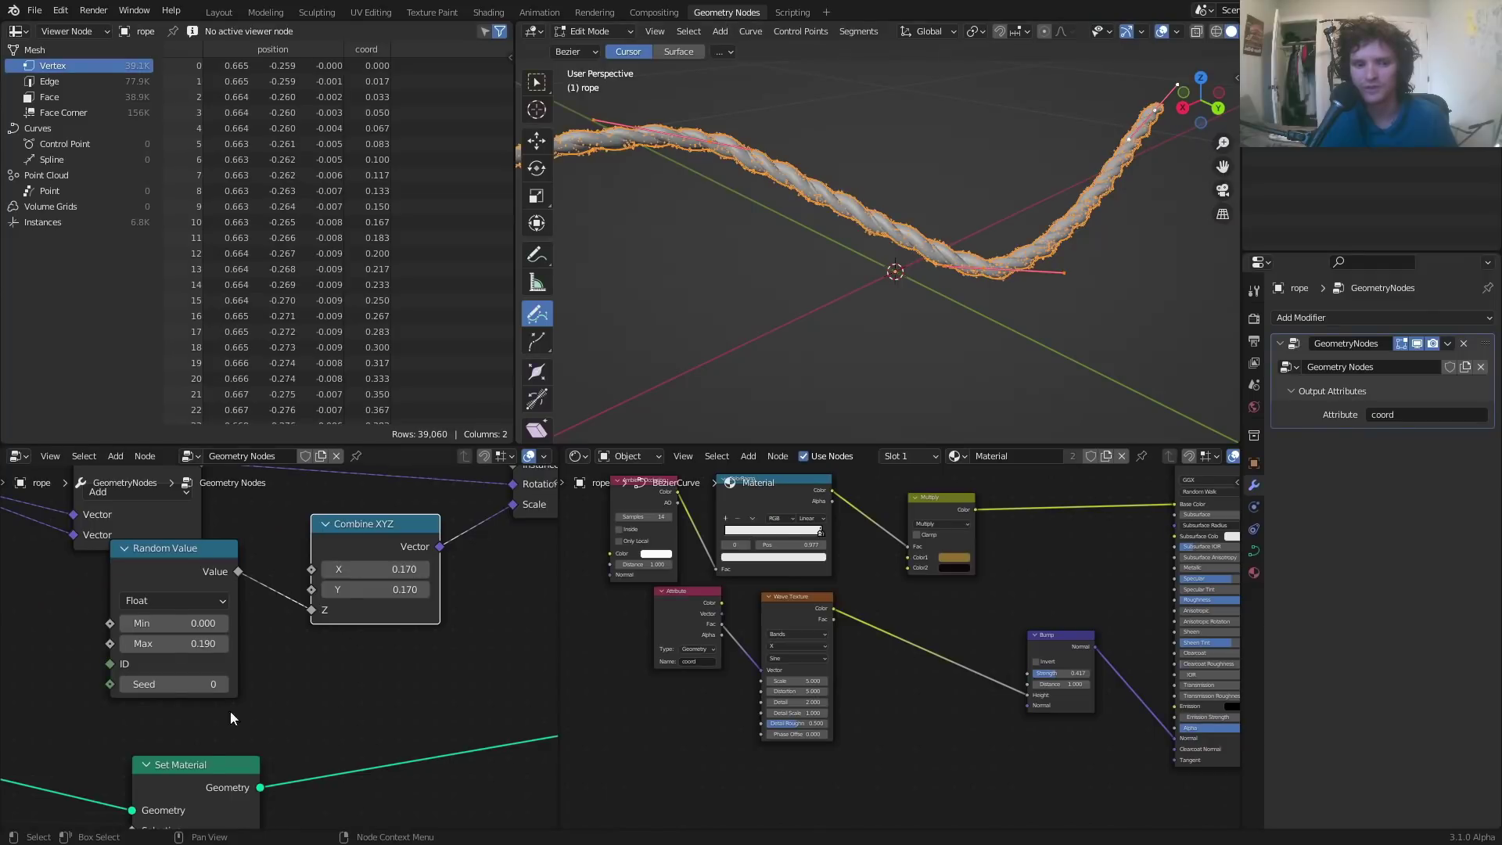
{"action": "scroll", "coordinate": [219, 707], "scroll_direction": "down", "scroll_amount": 8}
{"action": "middle_click_drag", "start_coordinate": [108, 707], "coordinate": [410, 641]}
{"action": "scroll", "coordinate": [411, 641], "scroll_direction": "down", "scroll_amount": 5}
{"action": "middle_click_drag", "start_coordinate": [242, 630], "coordinate": [470, 547]}
{"action": "scroll", "coordinate": [236, 604], "scroll_direction": "up", "scroll_amount": 3}
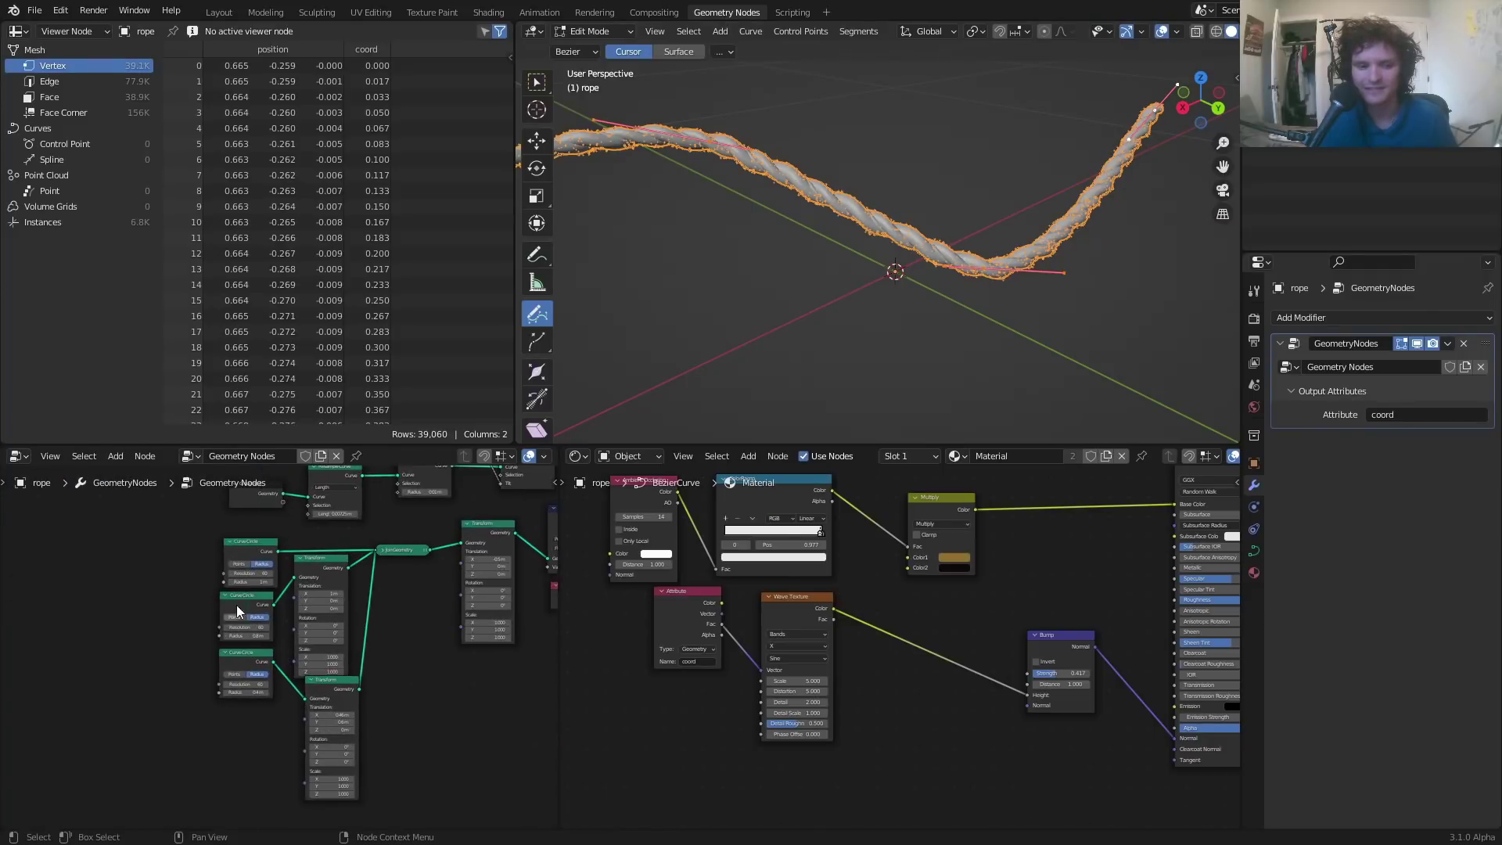
{"action": "scroll", "coordinate": [829, 223], "scroll_direction": "up", "scroll_amount": 6}
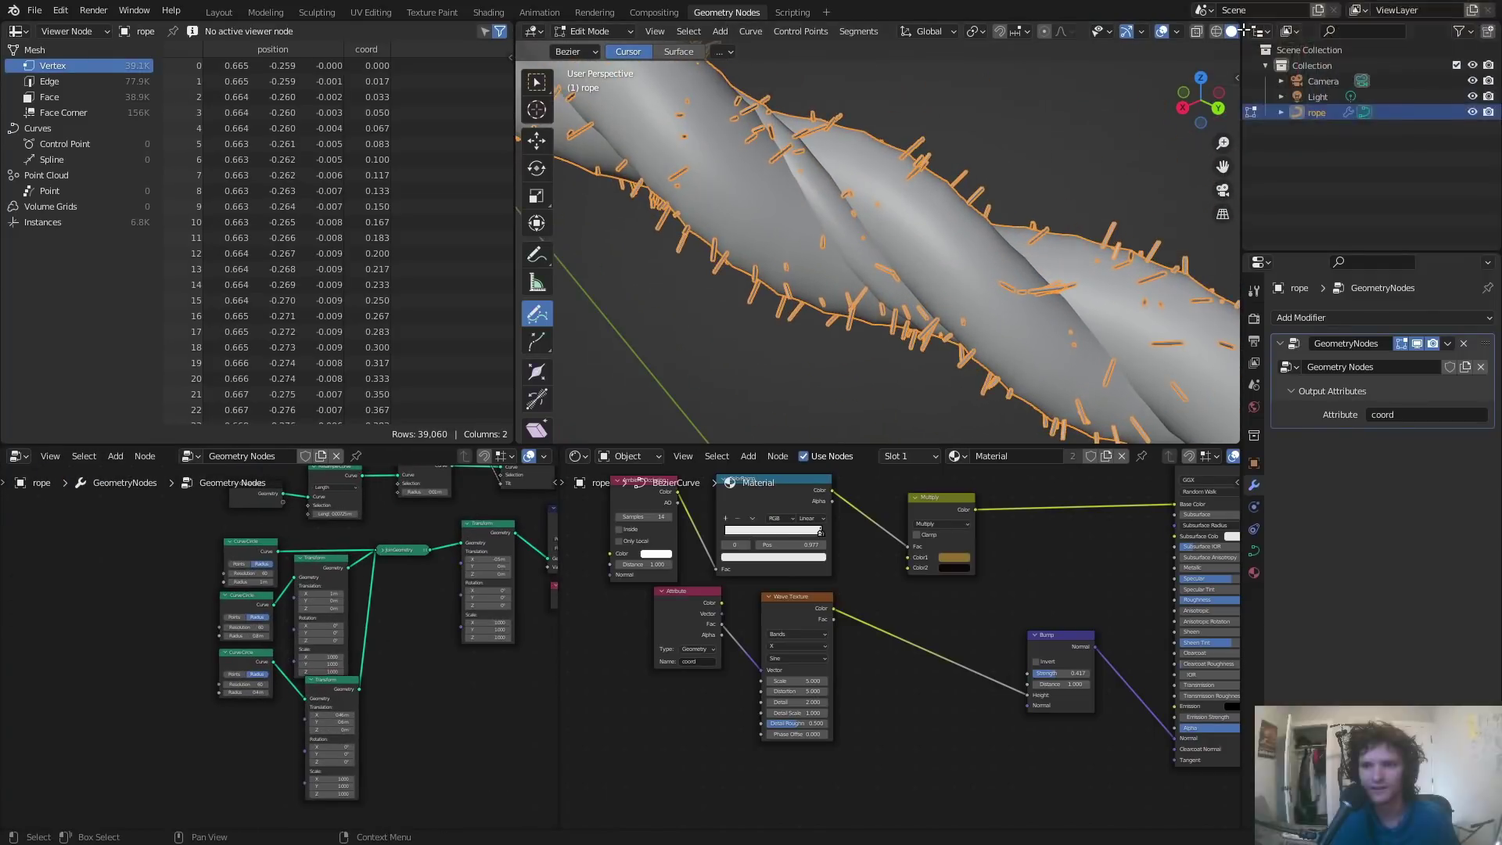
{"action": "scroll", "coordinate": [1005, 211], "scroll_direction": "down", "scroll_amount": 6}
{"action": "scroll", "coordinate": [1225, 39], "scroll_direction": "down", "scroll_amount": 2}
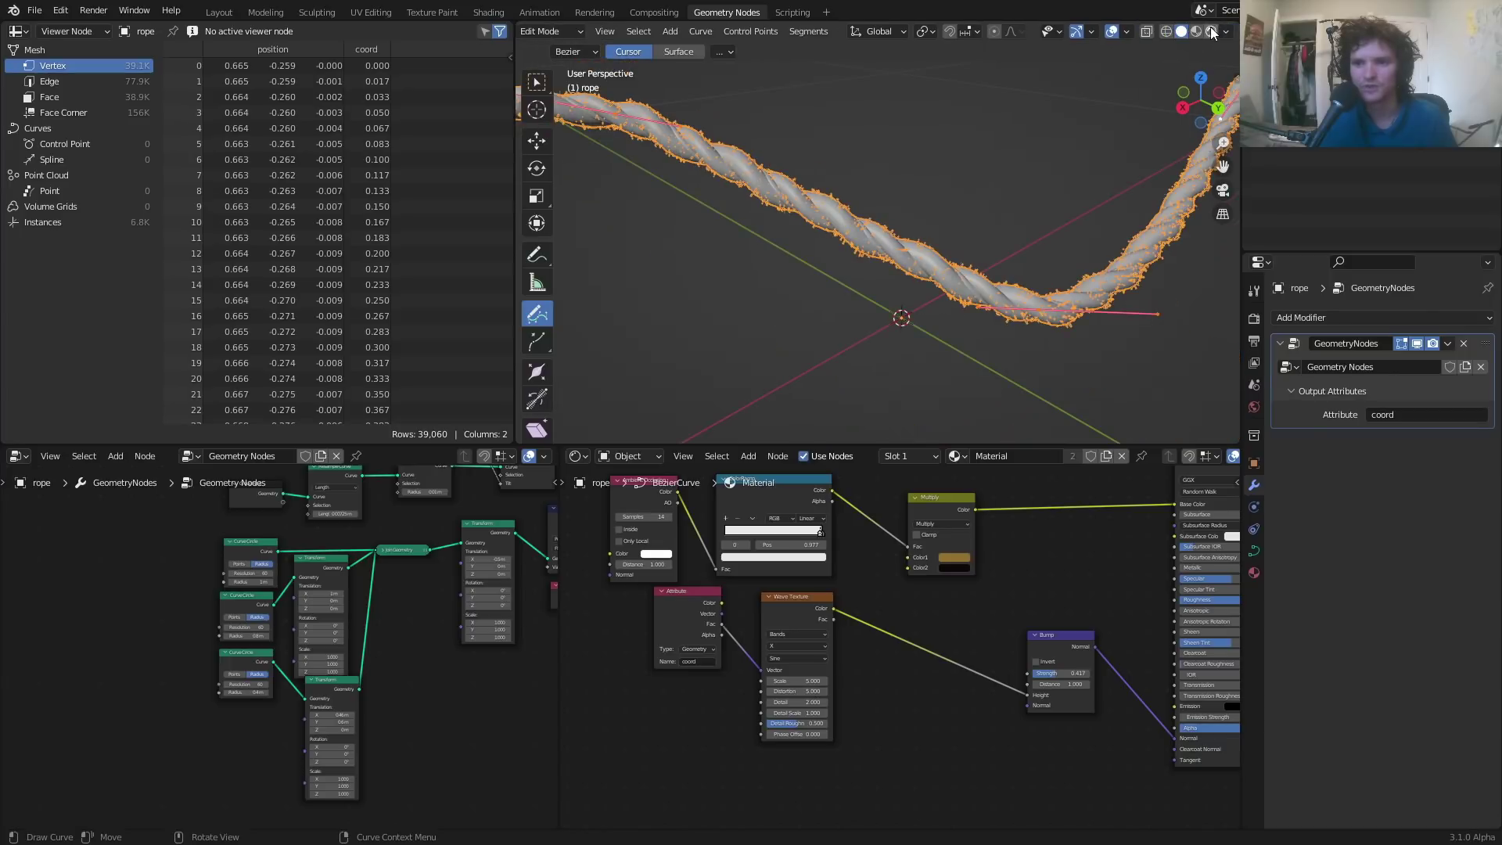
- Display the rope in rendered shading with the overlays hidden and the selection tool active, and review its full length
{"action": "left_click", "coordinate": [1211, 32]}
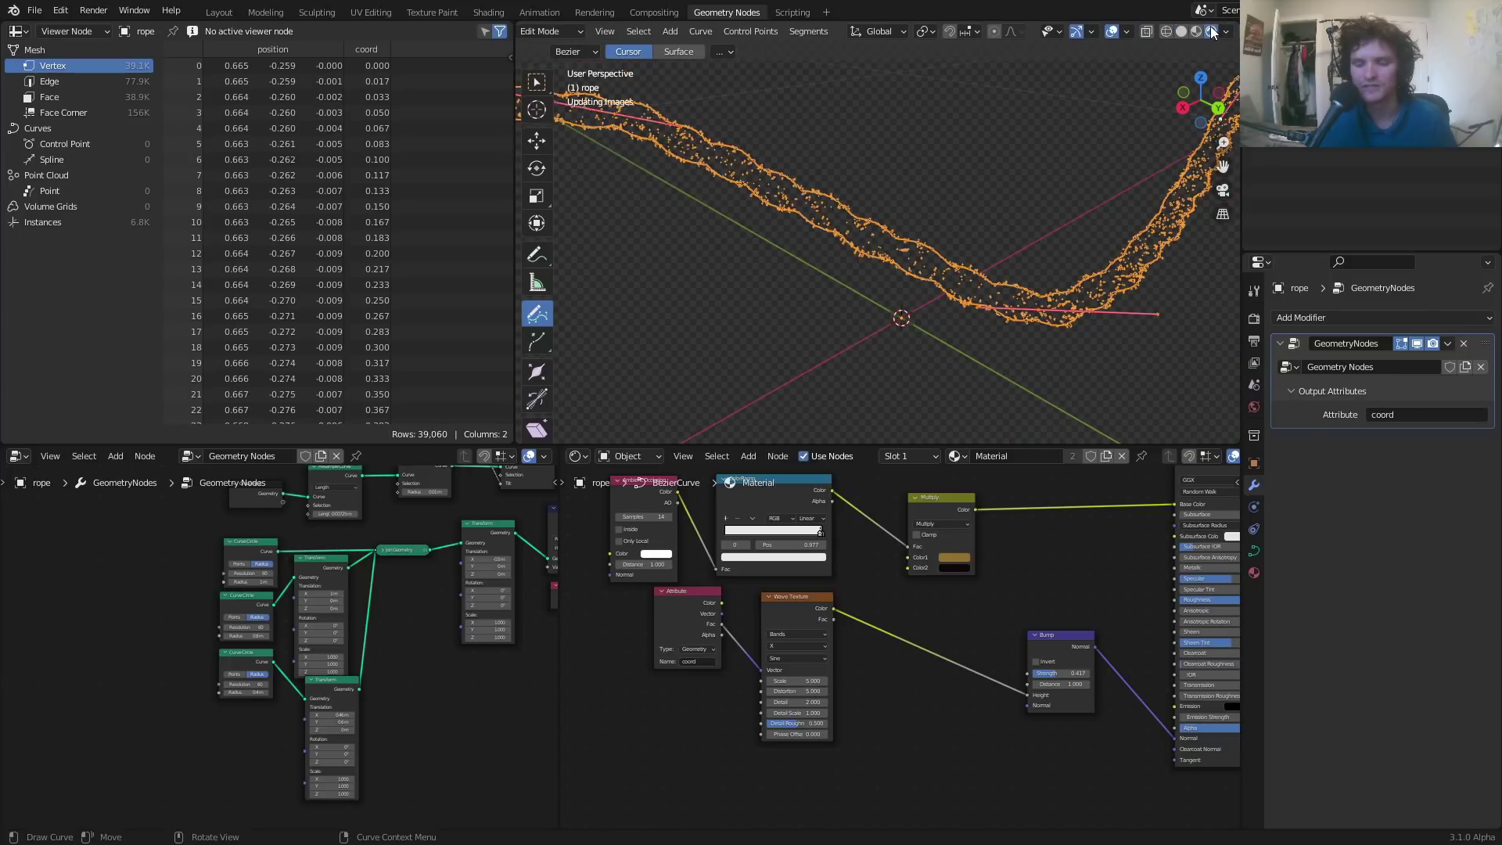
{"action": "left_click", "coordinate": [536, 81]}
{"action": "left_click", "coordinate": [1116, 31]}
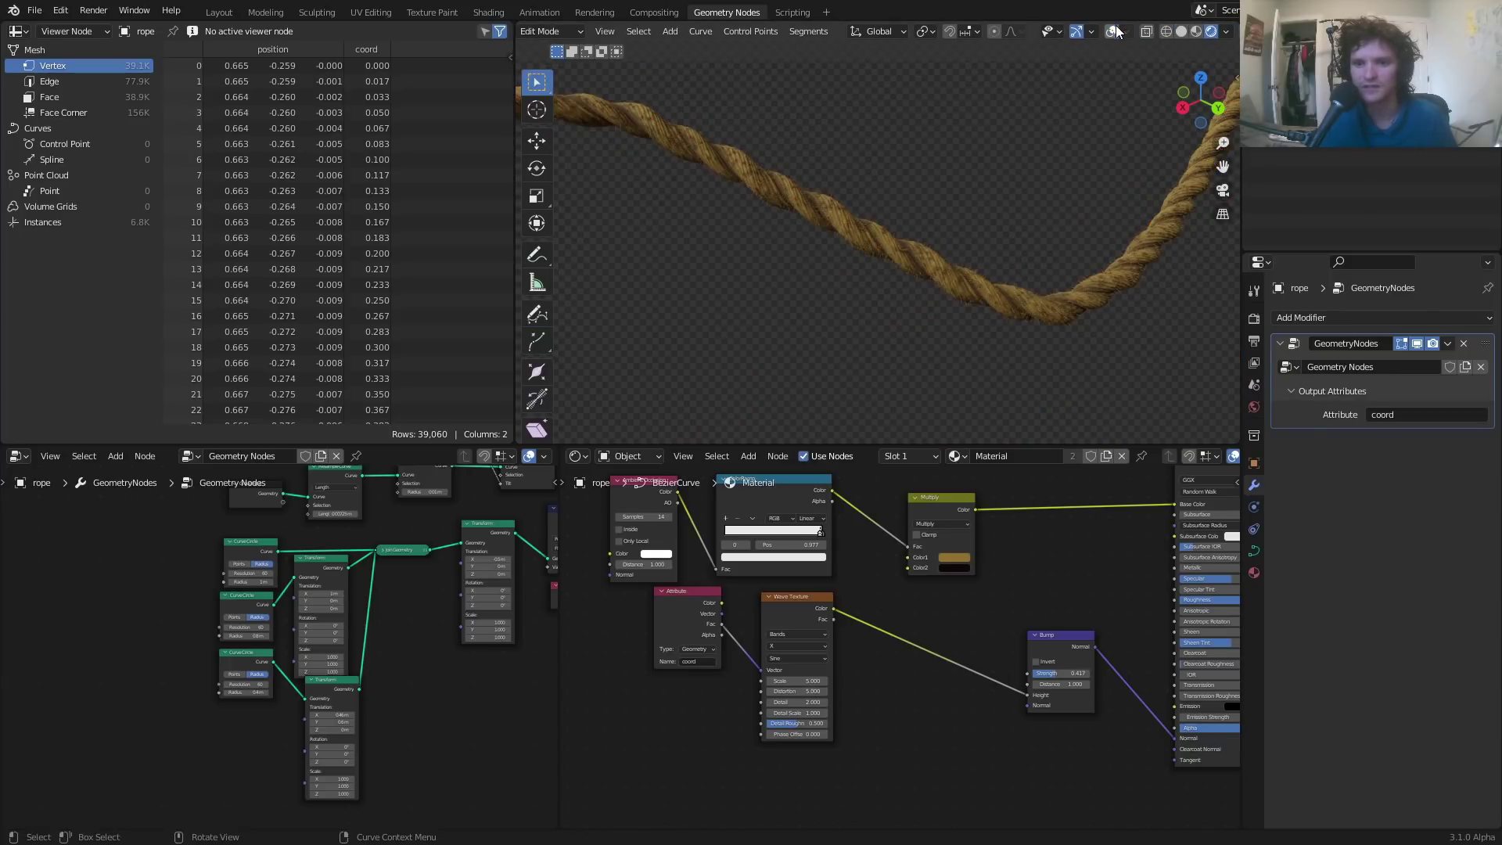
{"action": "scroll", "coordinate": [920, 176], "scroll_direction": "down", "scroll_amount": 5}
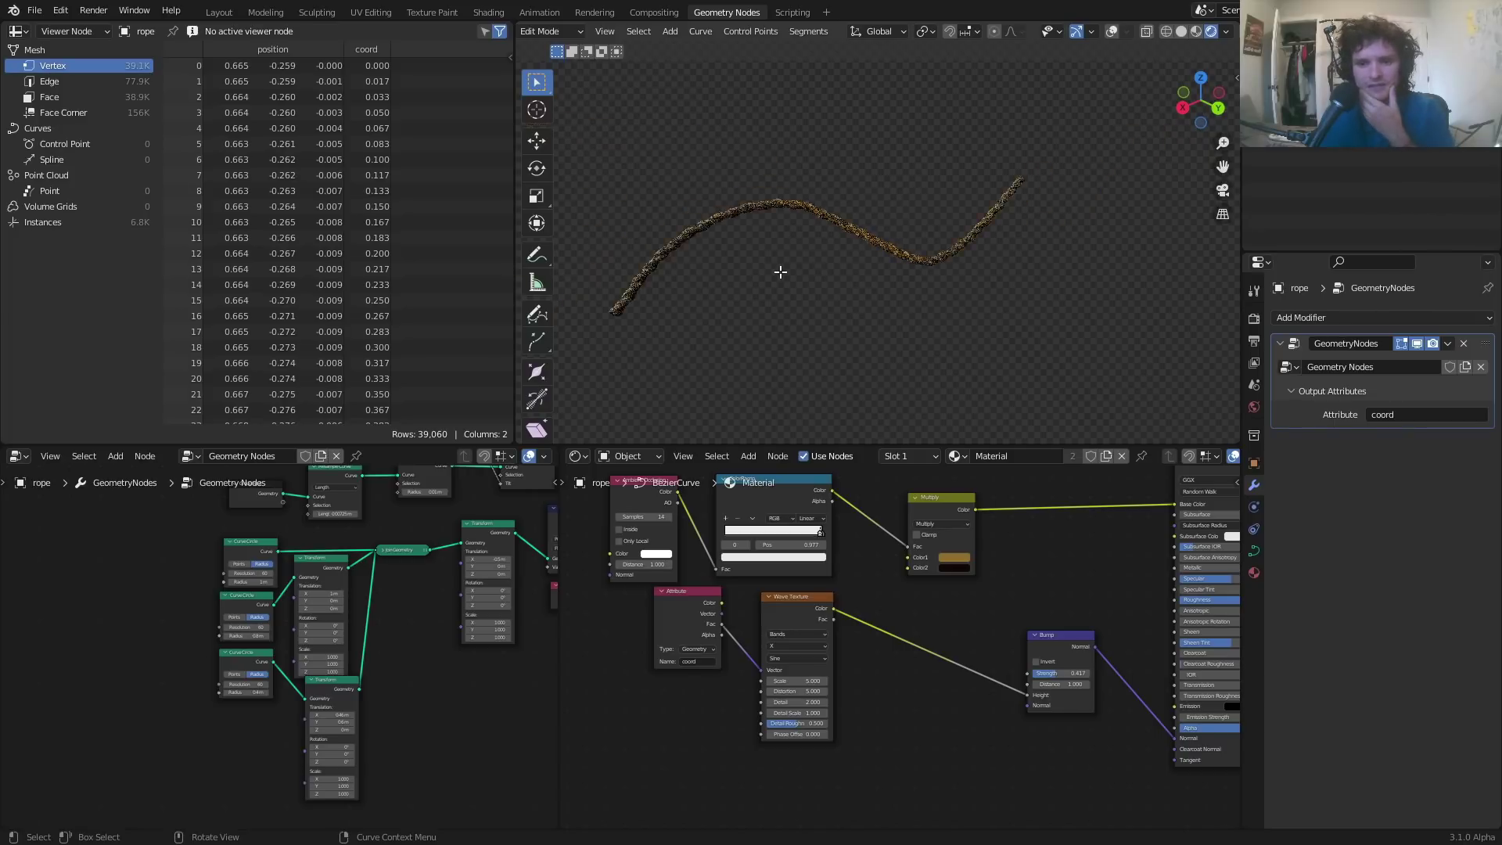
{"action": "scroll", "coordinate": [751, 280], "scroll_direction": "down", "scroll_amount": 1}
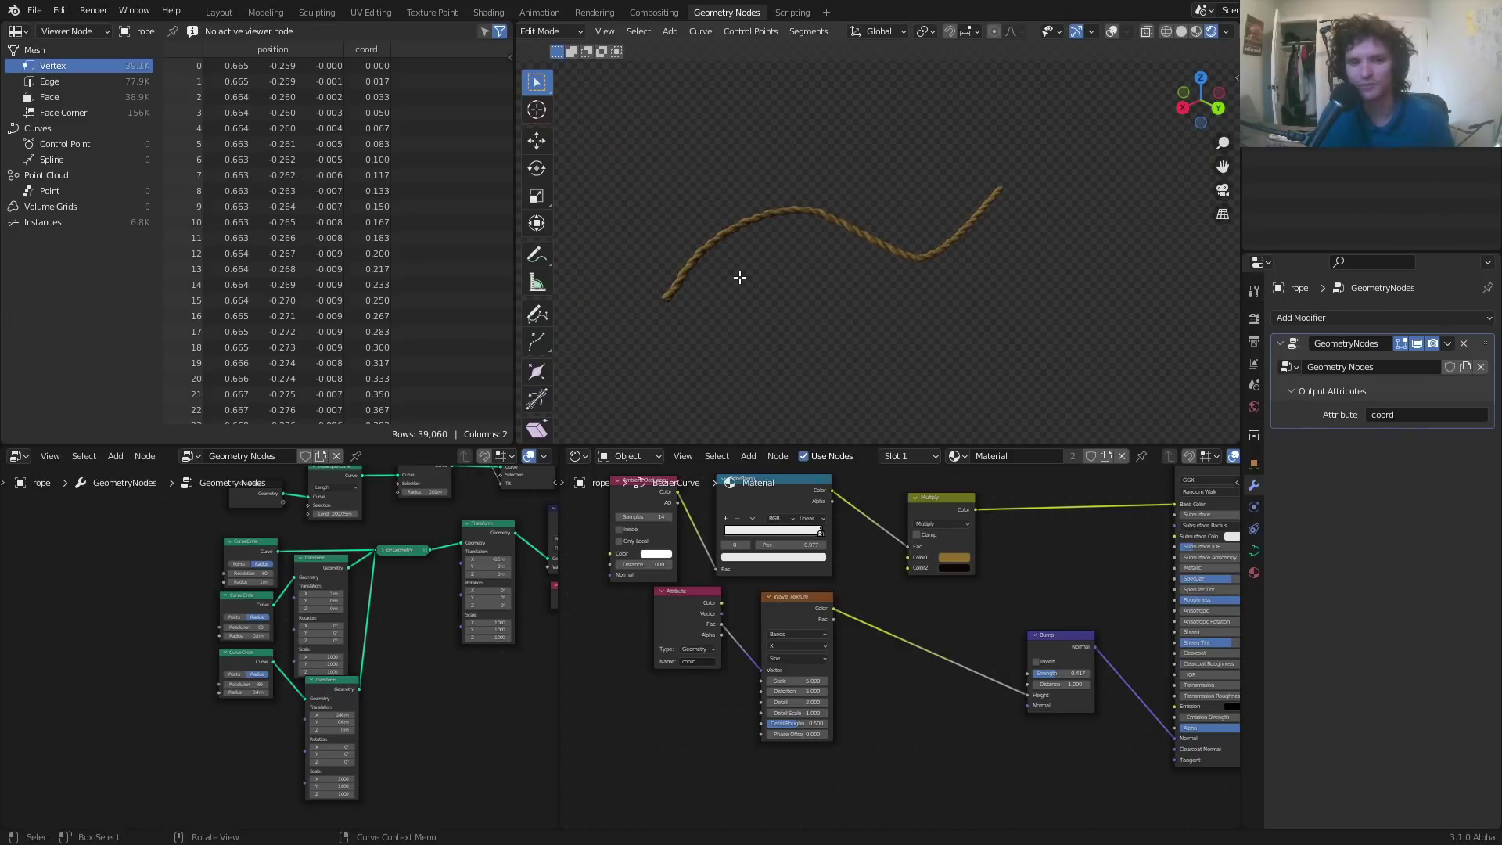
- Leave Edit Mode and return the rope to Object Mode
{"action": "right_click", "coordinate": [674, 275]}
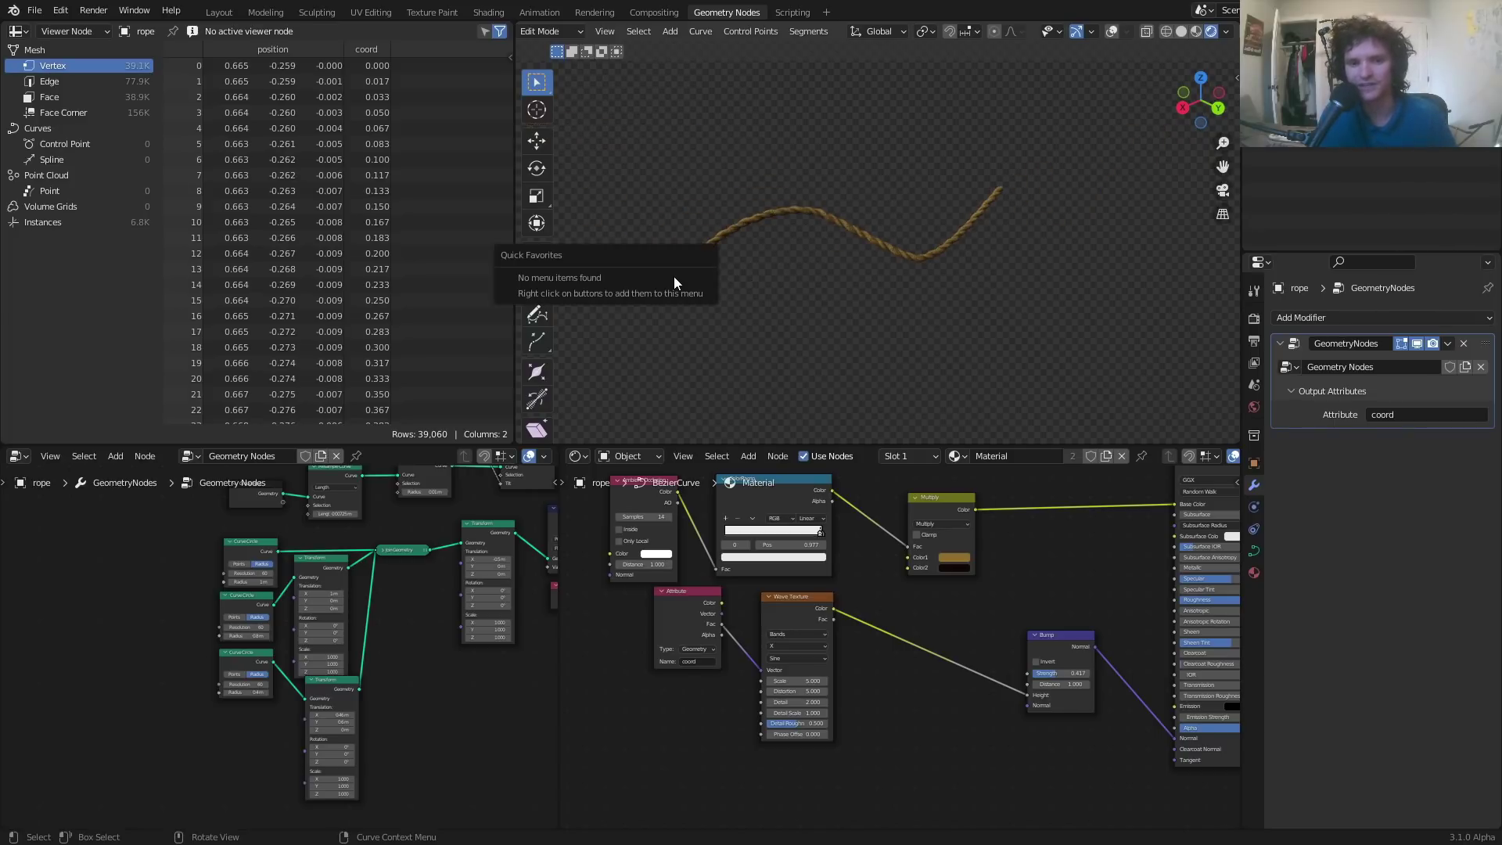
{"action": "key", "text": "Tab"}
{"action": "key", "text": "q"}
{"action": "left_click", "coordinate": [739, 232]}
{"action": "left_click", "coordinate": [516, 840]}
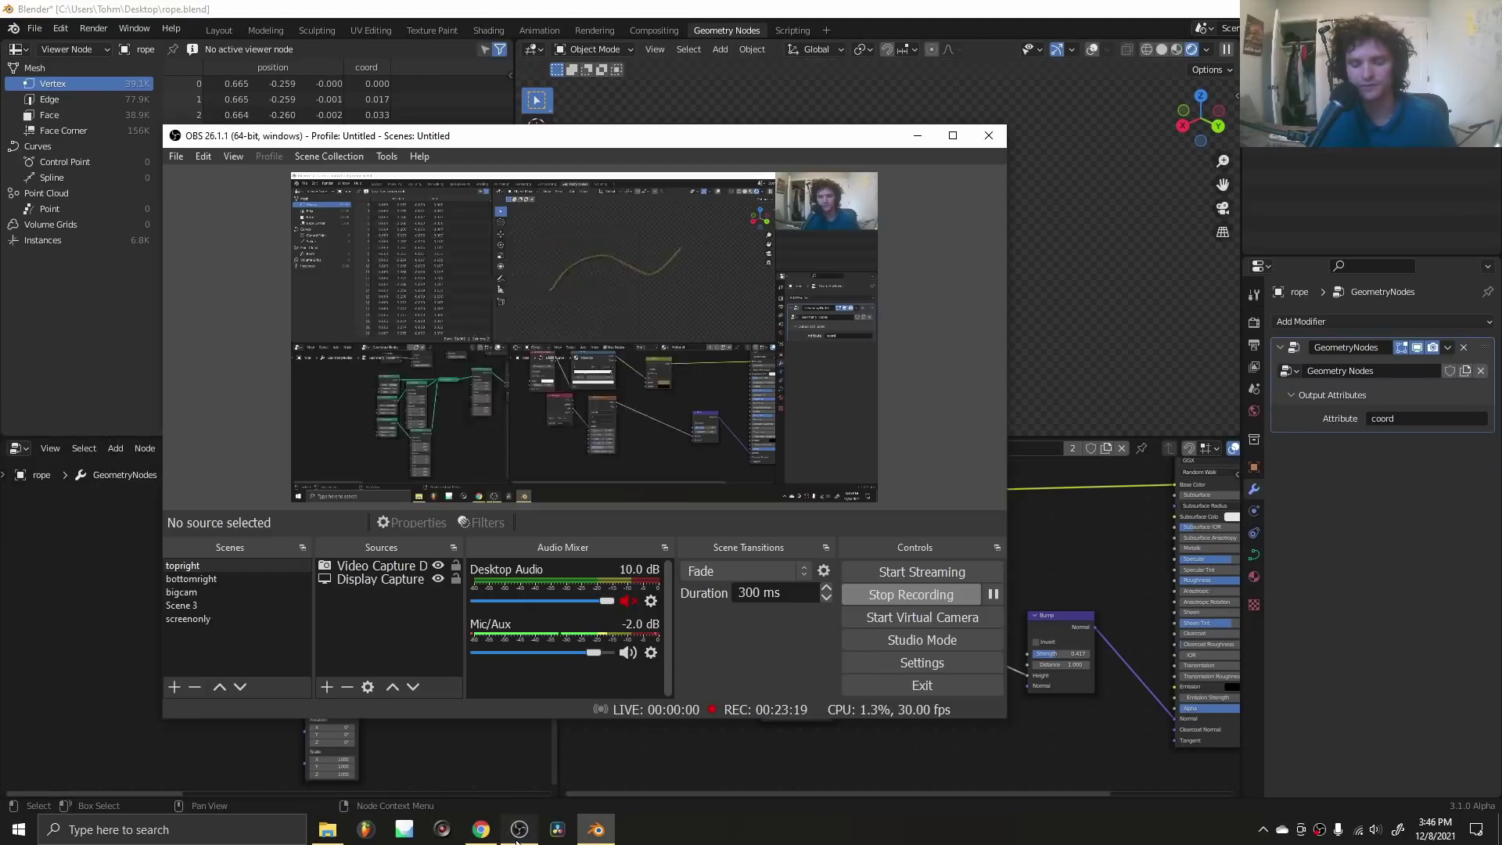
{"action": "left_click", "coordinate": [199, 599]}
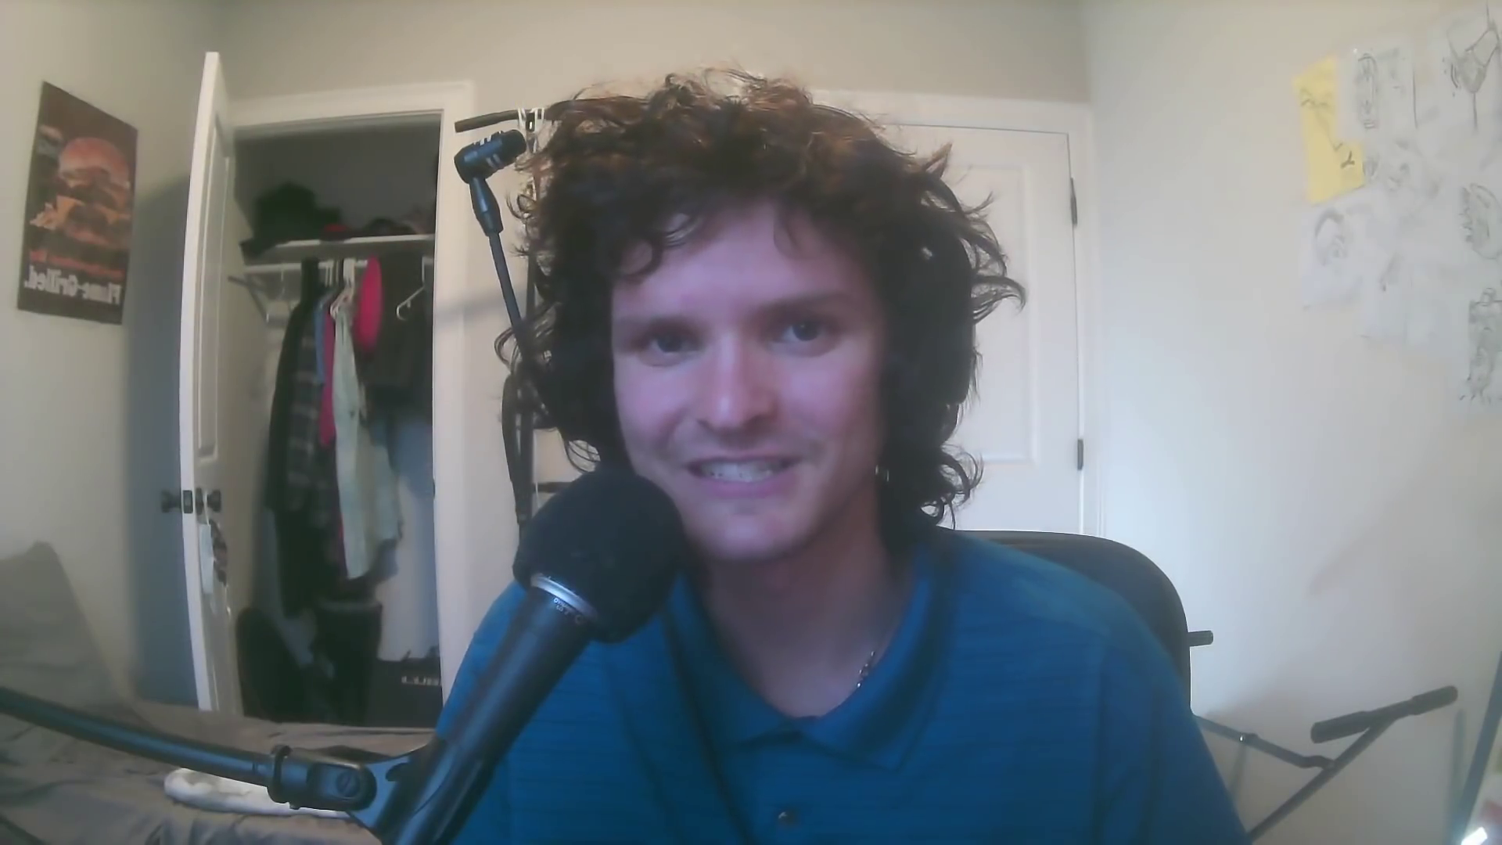